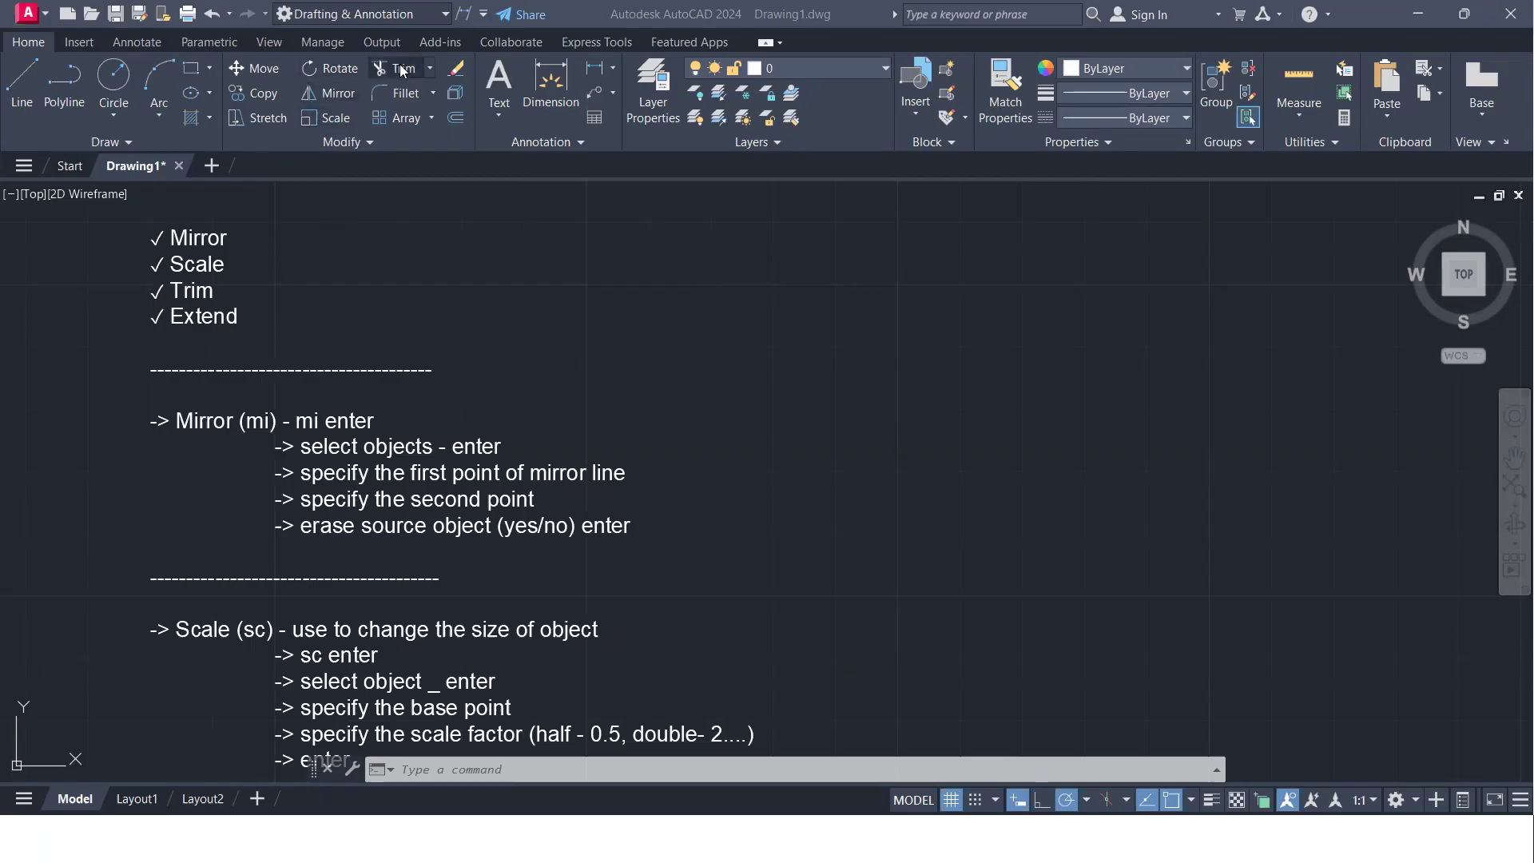
click(431, 69)
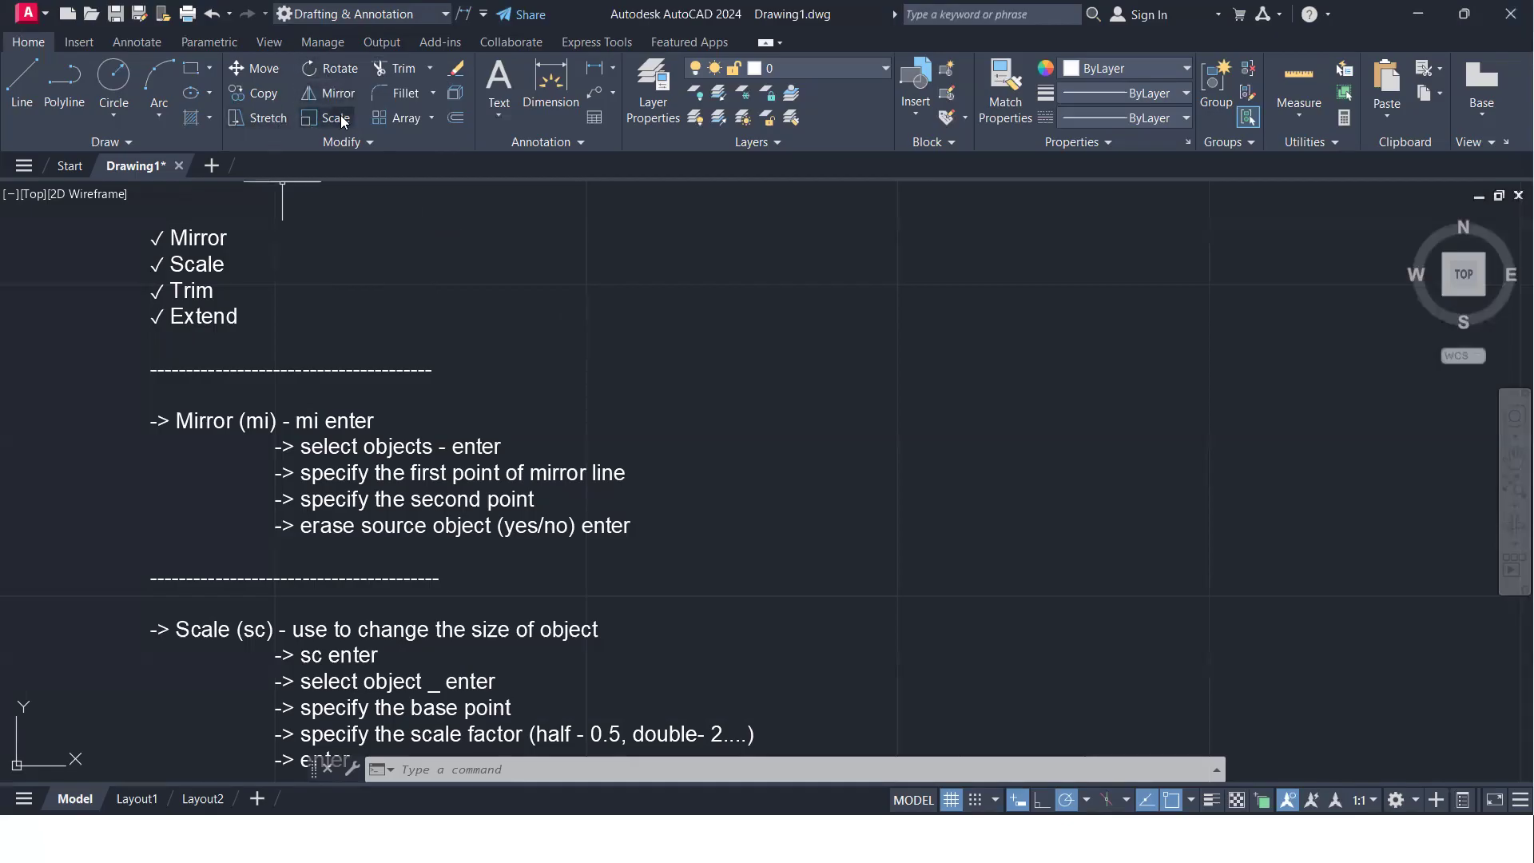
scroll(626, 348, down, 2)
middle_drag(616, 356, 373, 305)
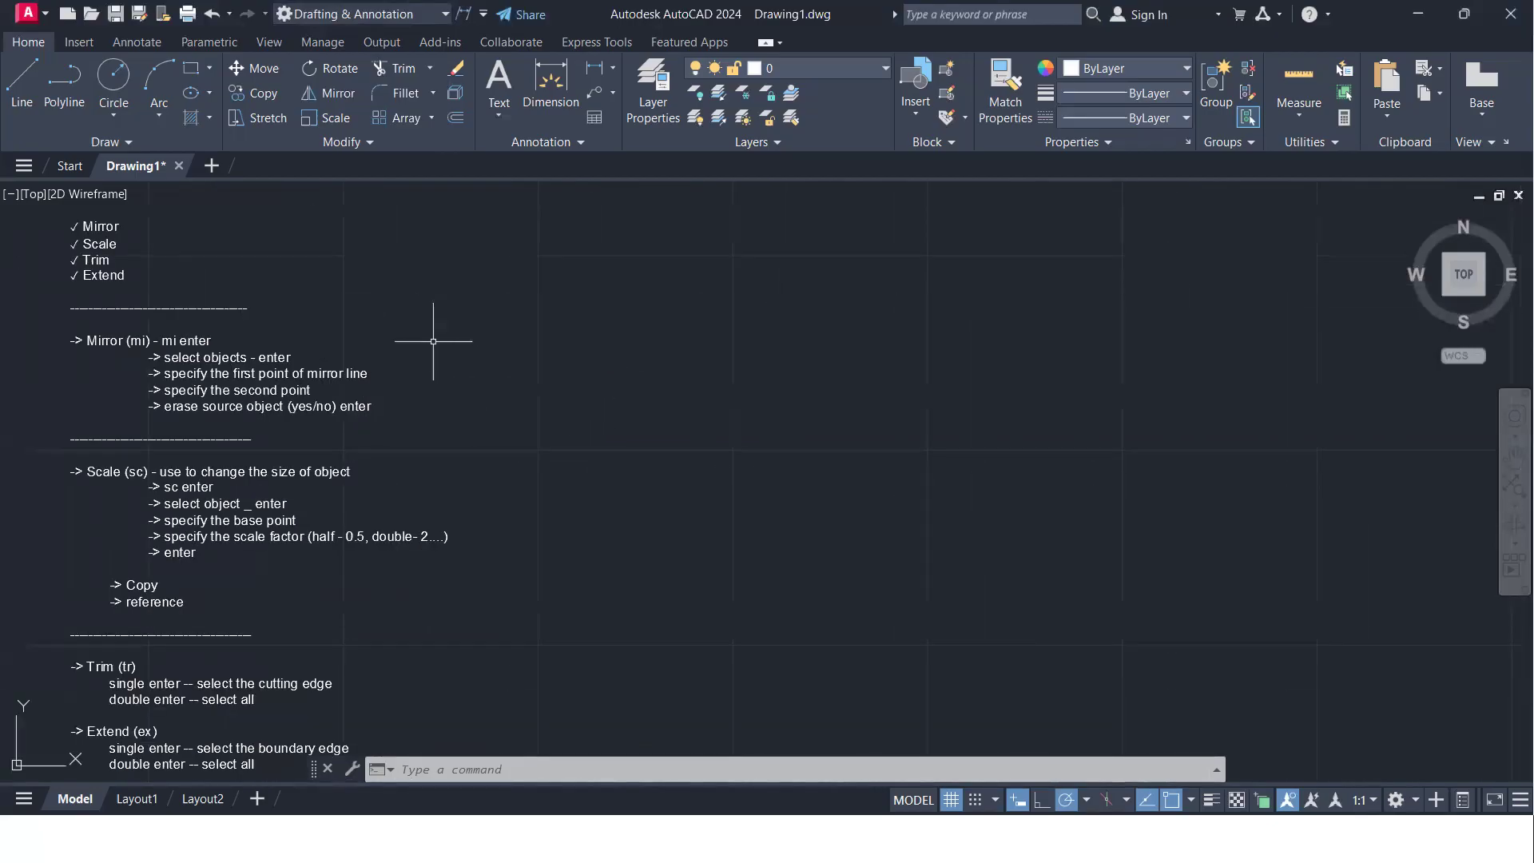
scroll(170, 329, up, 2)
middle_drag(169, 329, 232, 426)
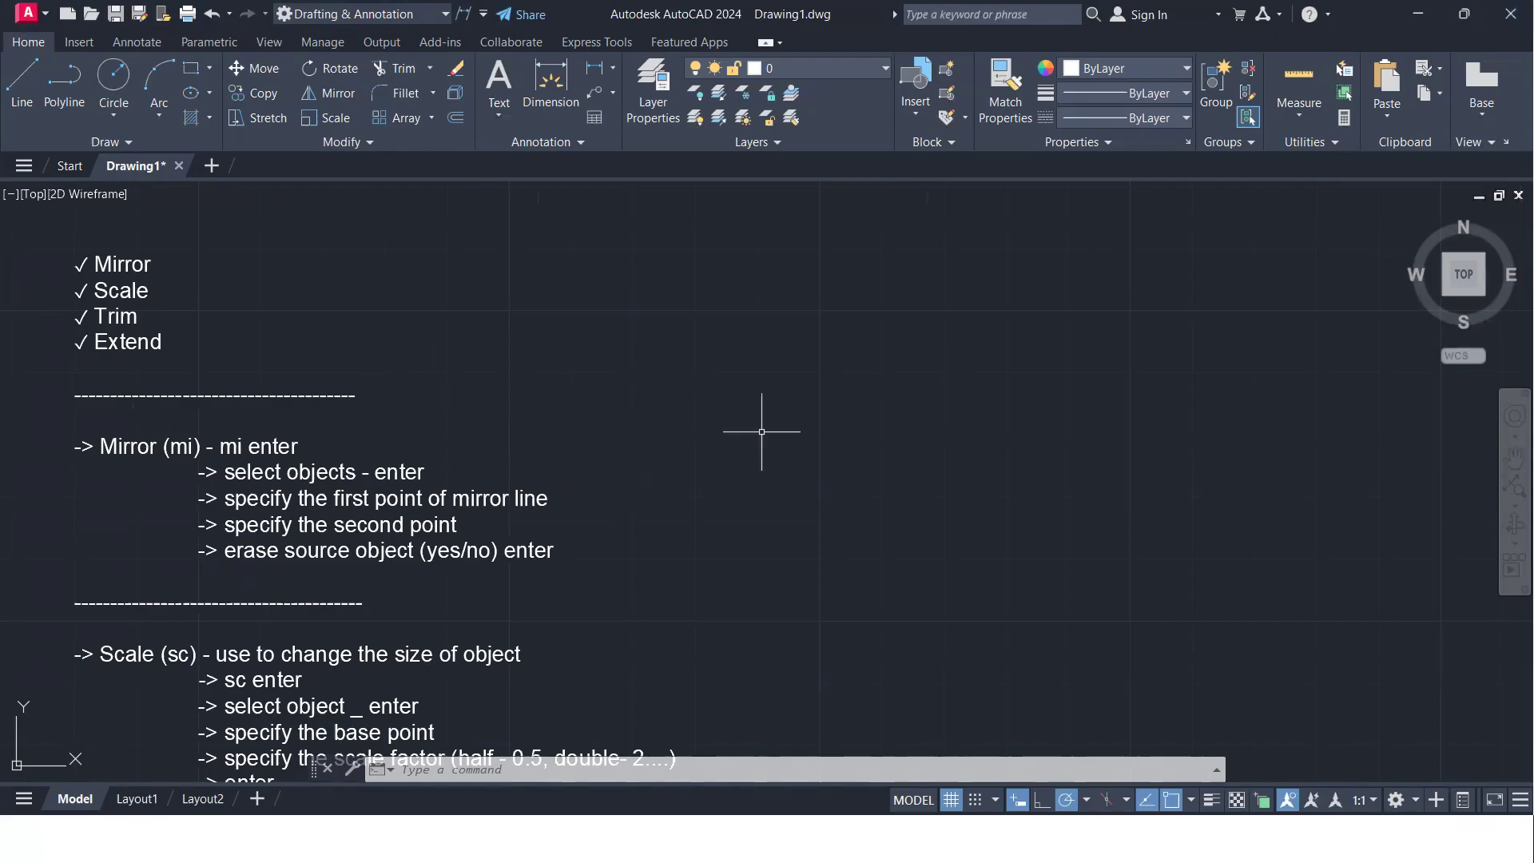
mouse_move(762, 427)
middle_down()
mouse_move(603, 445)
mouse_move(862, 415)
mouse_move(795, 425)
middle_up()
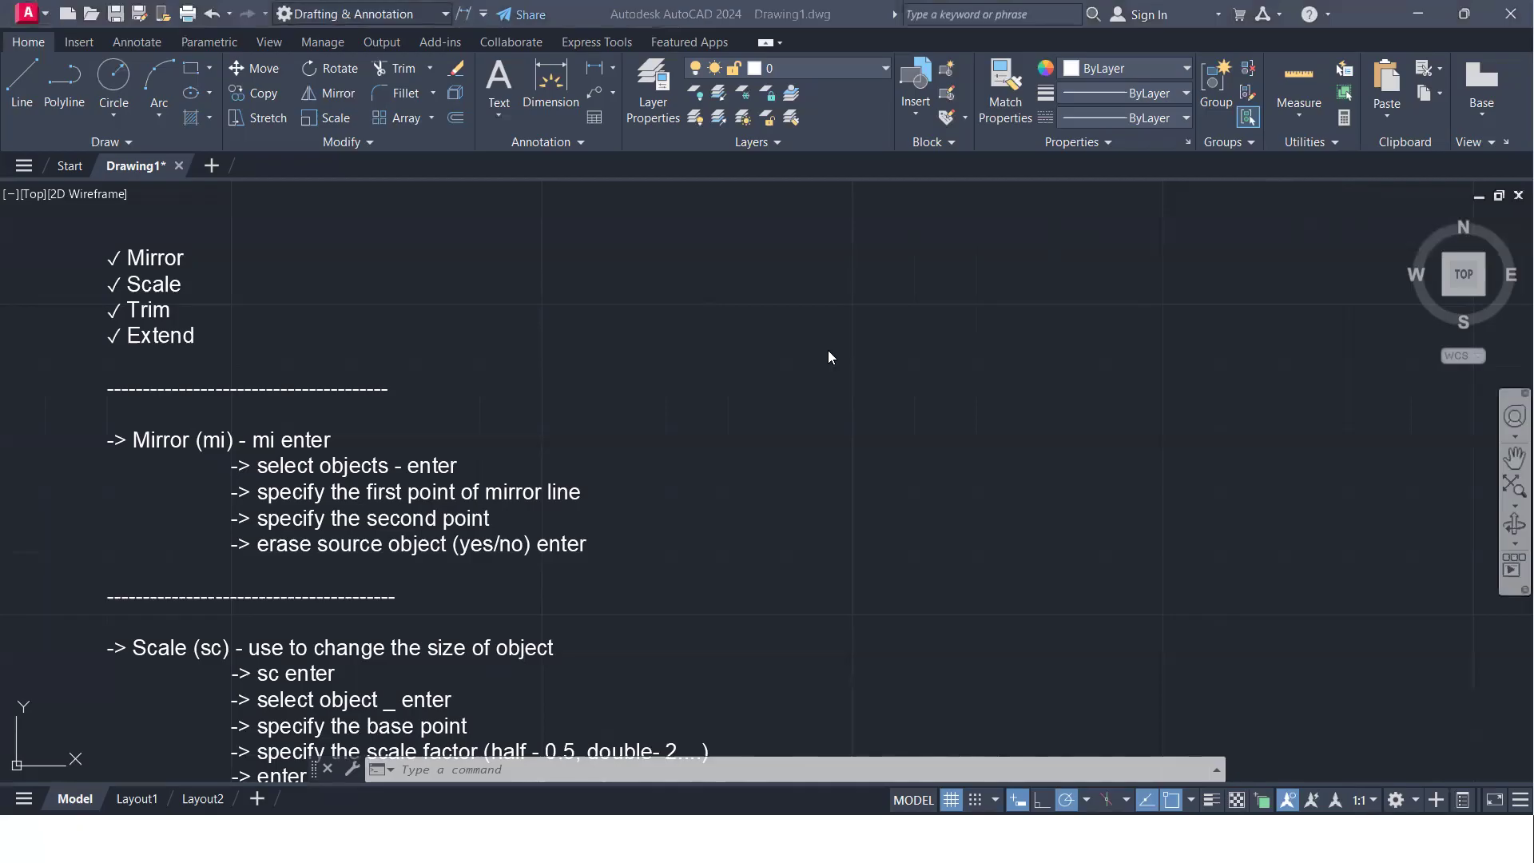
- Draw a closed right triangle with lines in the empty area beside the notes, going 50 units left, 50 units up and back to the start
scroll(818, 356, down, 2)
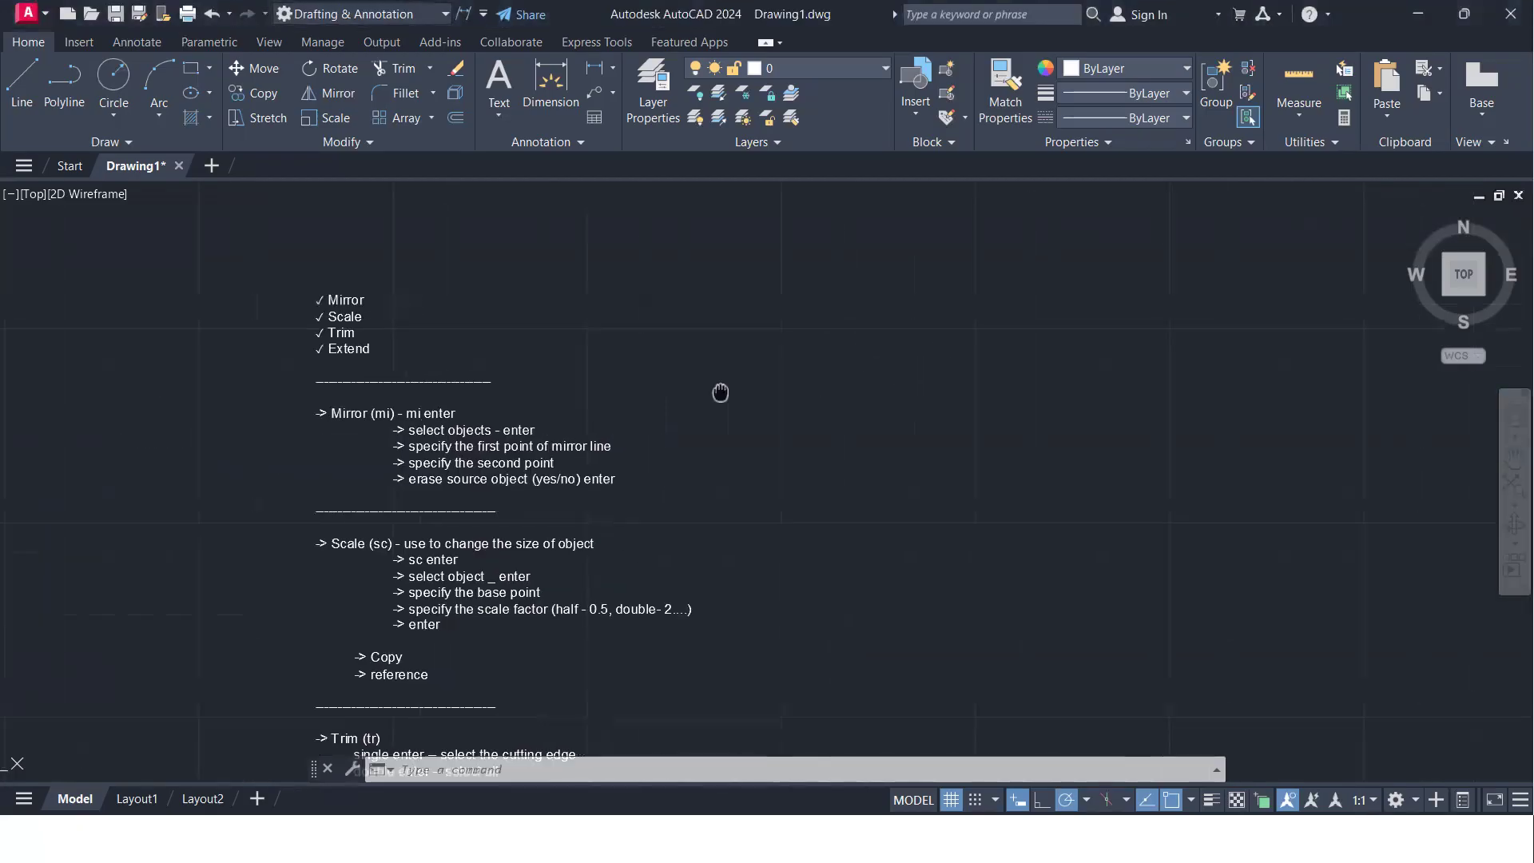
middle_drag(911, 376, 490, 417)
text(1)
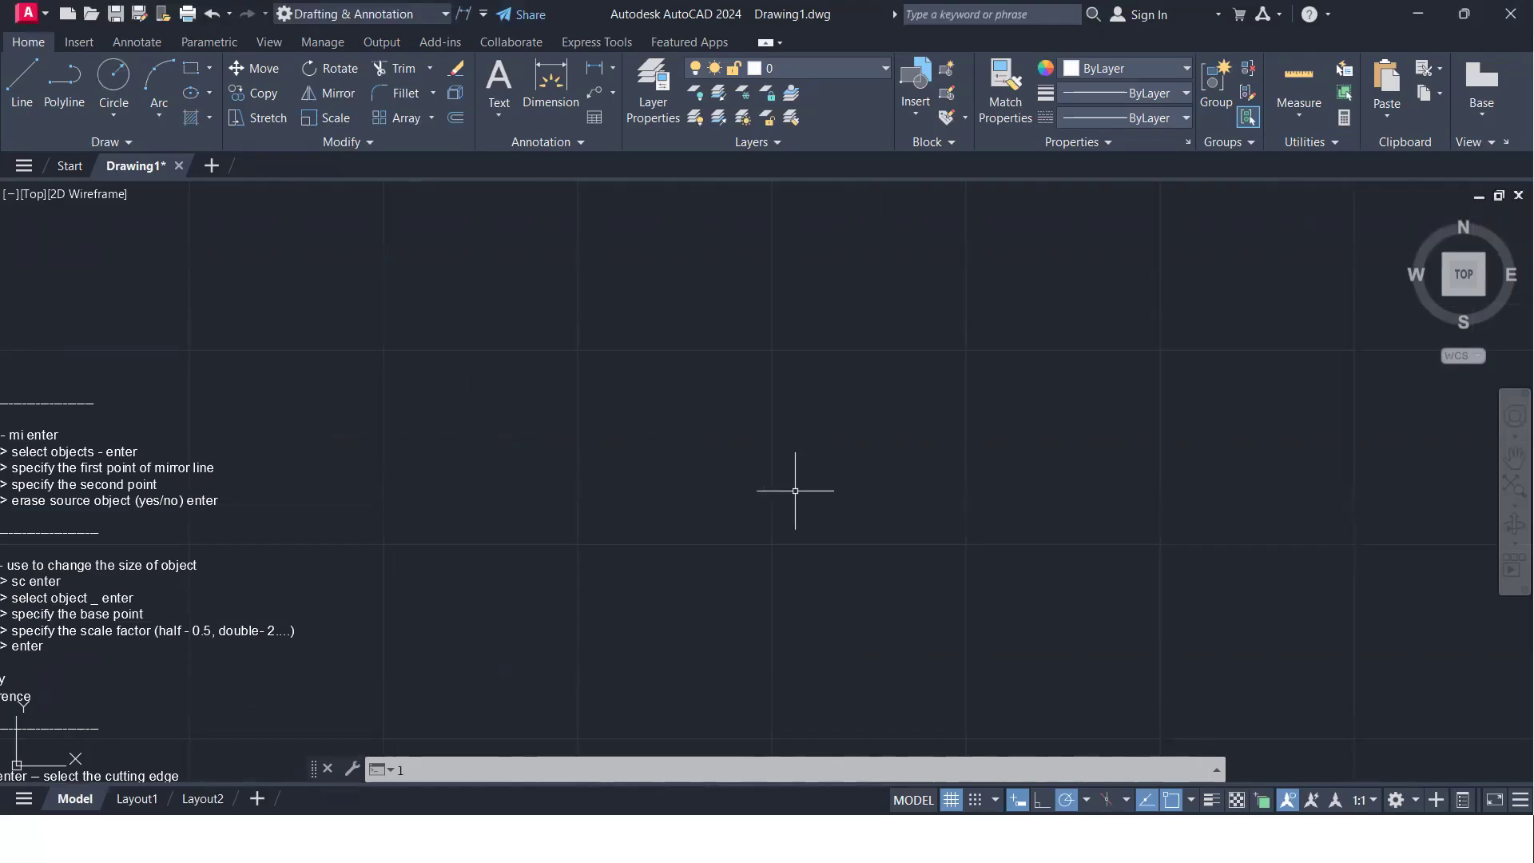
key(Return)
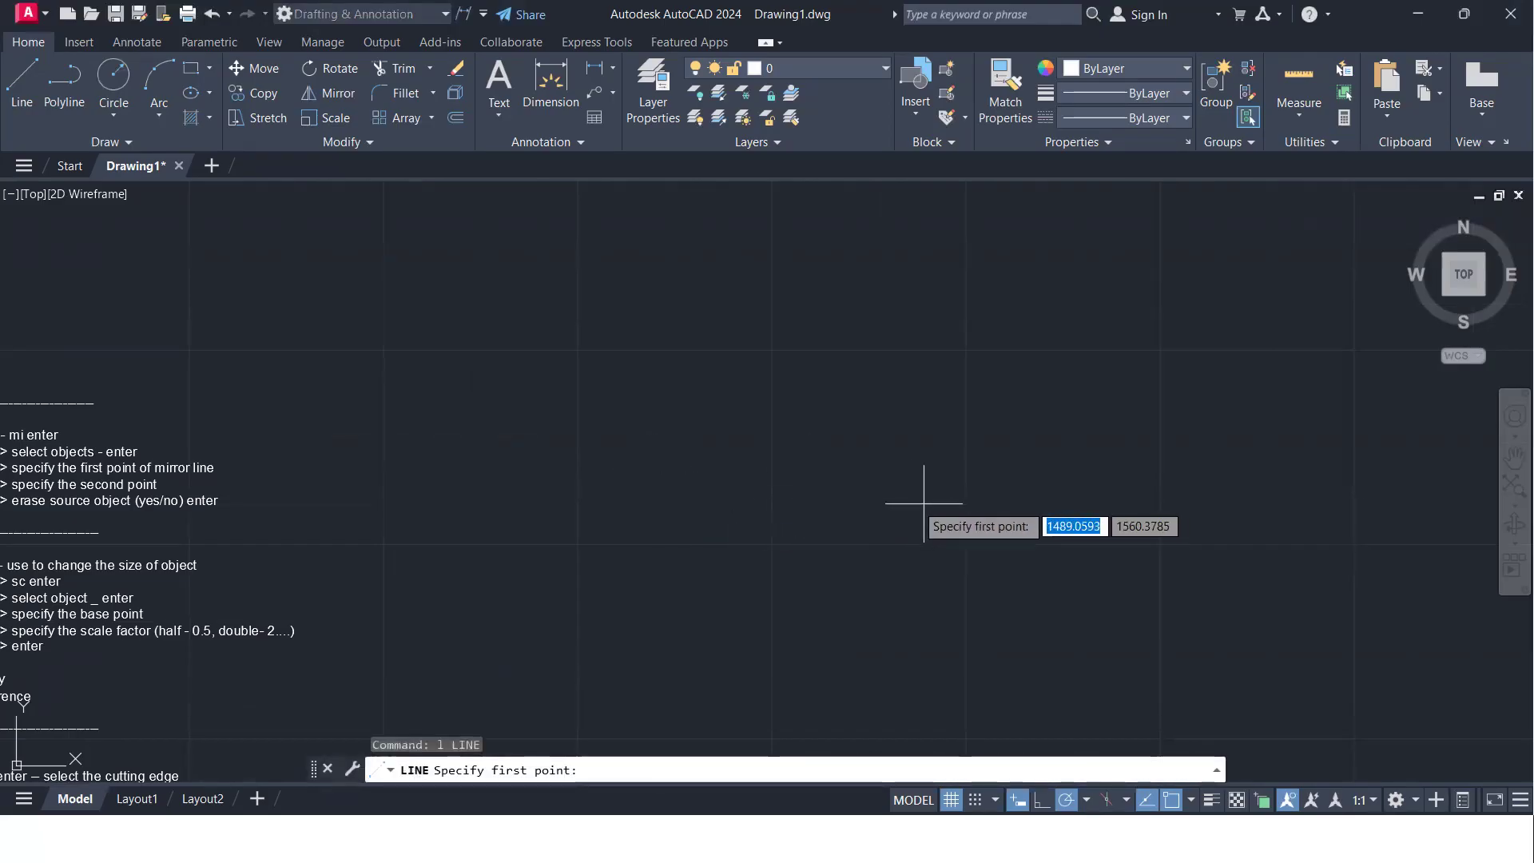
click(852, 489)
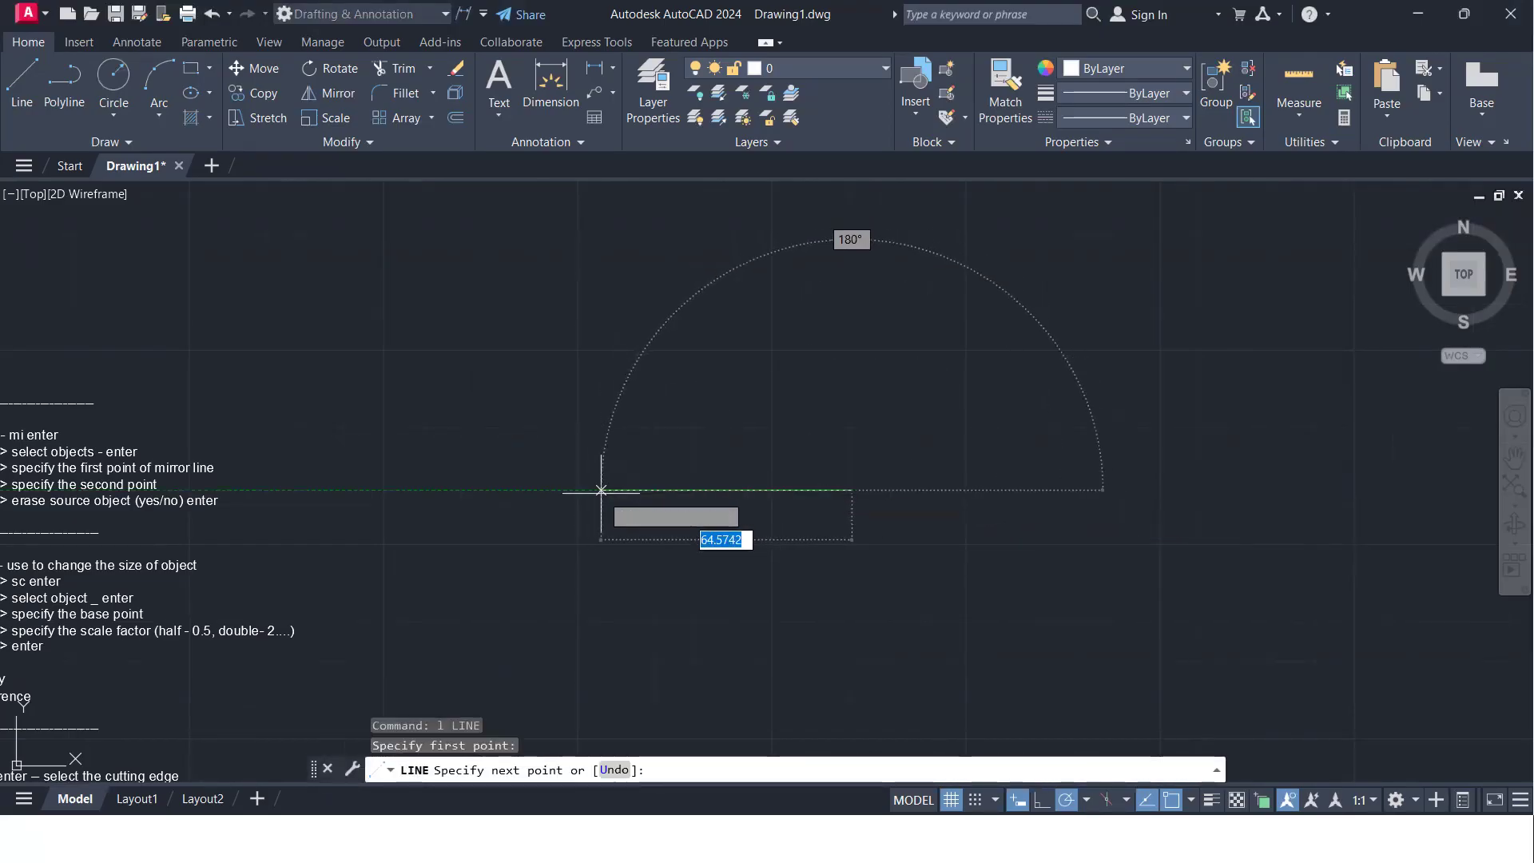
text(1)
key(BackSpace)
text(50)
key(Return)
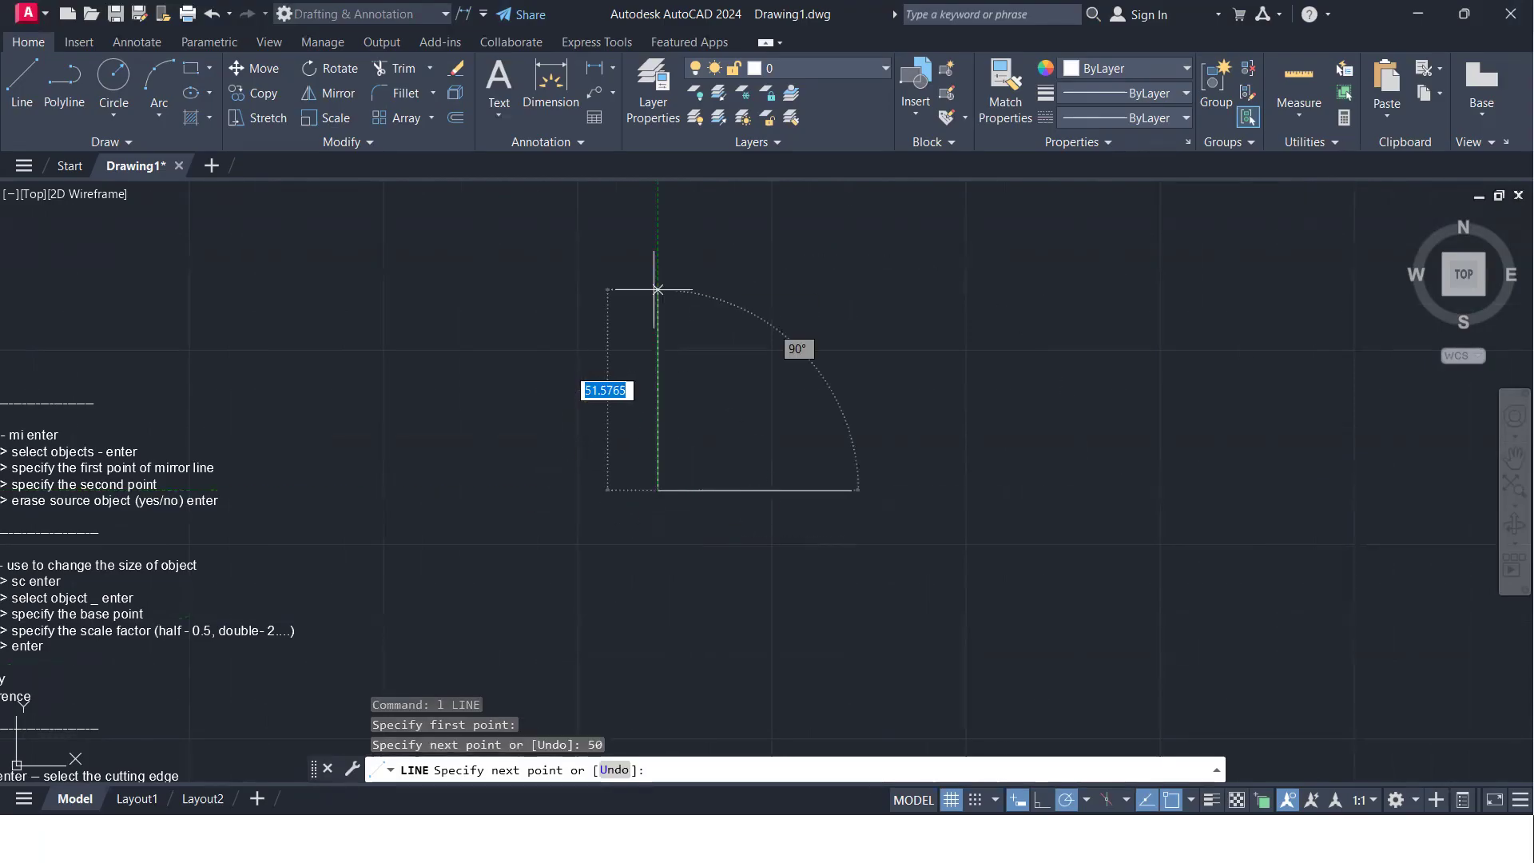
text(50)
key(Return)
text(c)
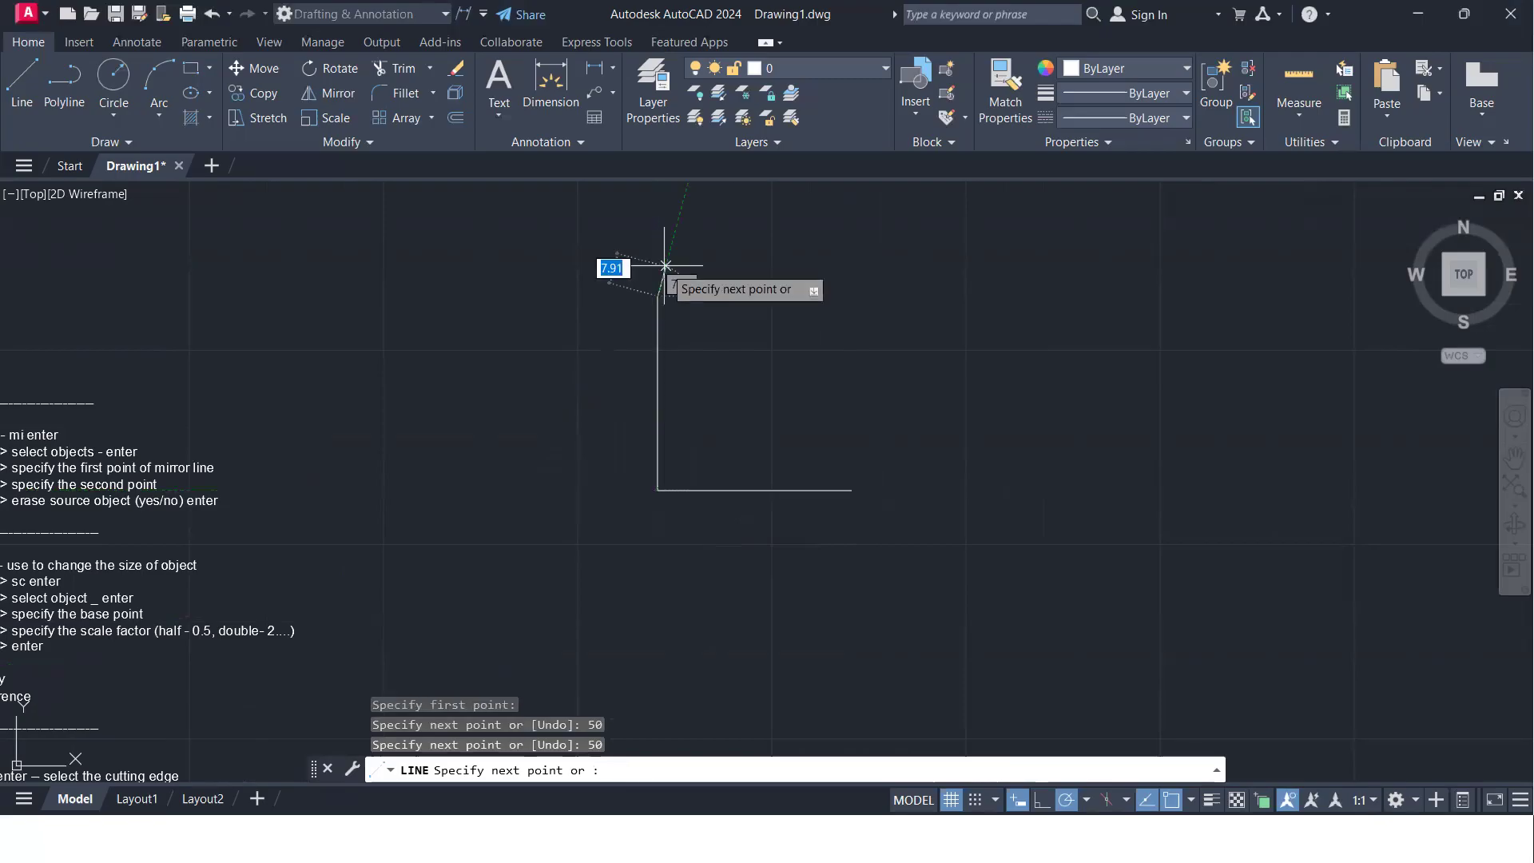
key(Return)
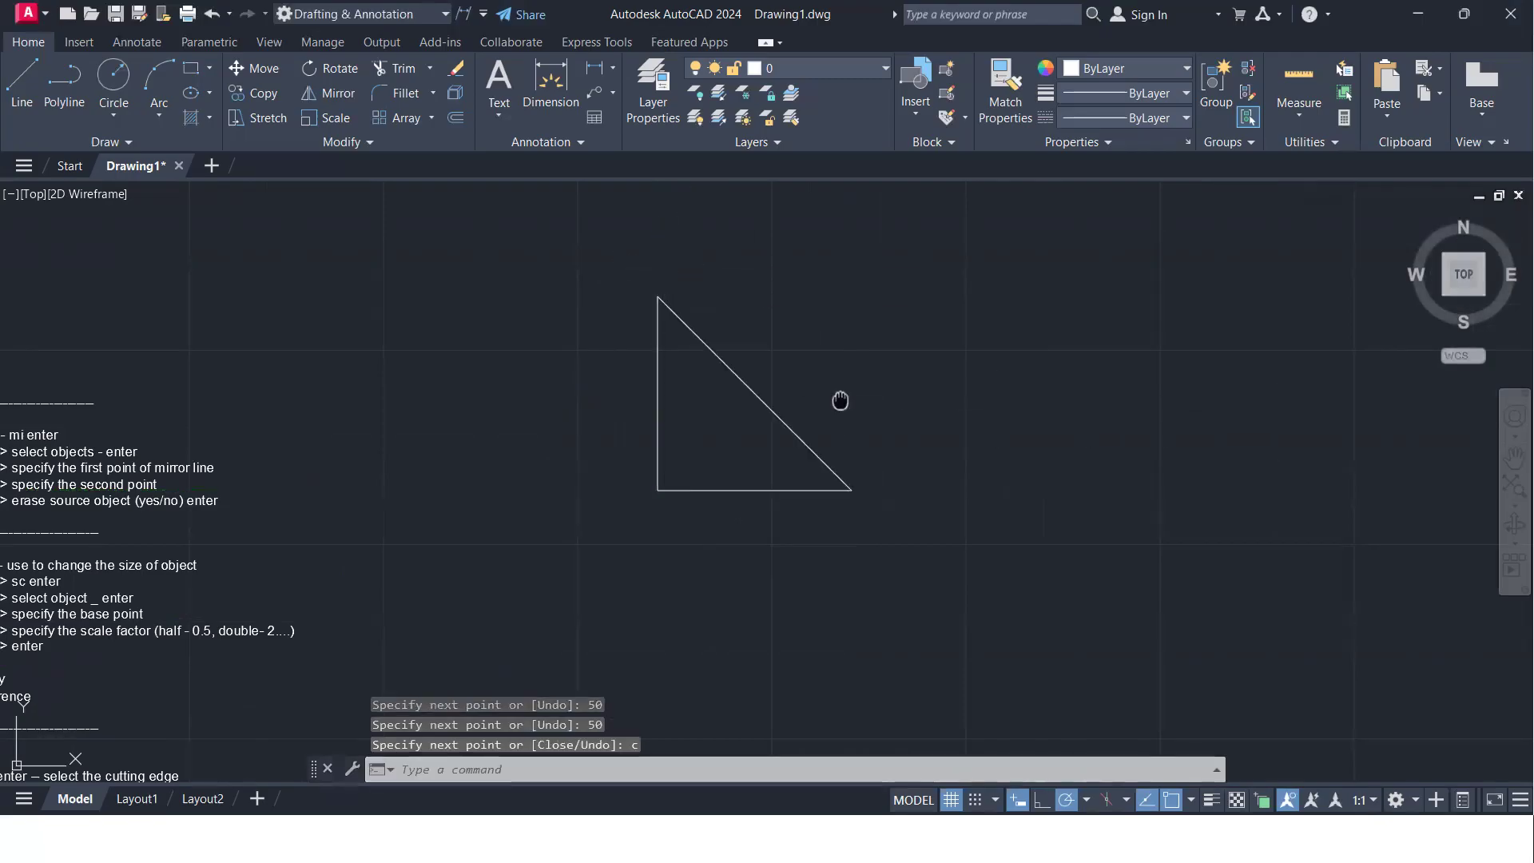
- Draw a second closed right triangle to the right of the first, going 50 units right, 50 units up and back to the start
middle_drag(839, 404, 540, 384)
text(l)
key(Return)
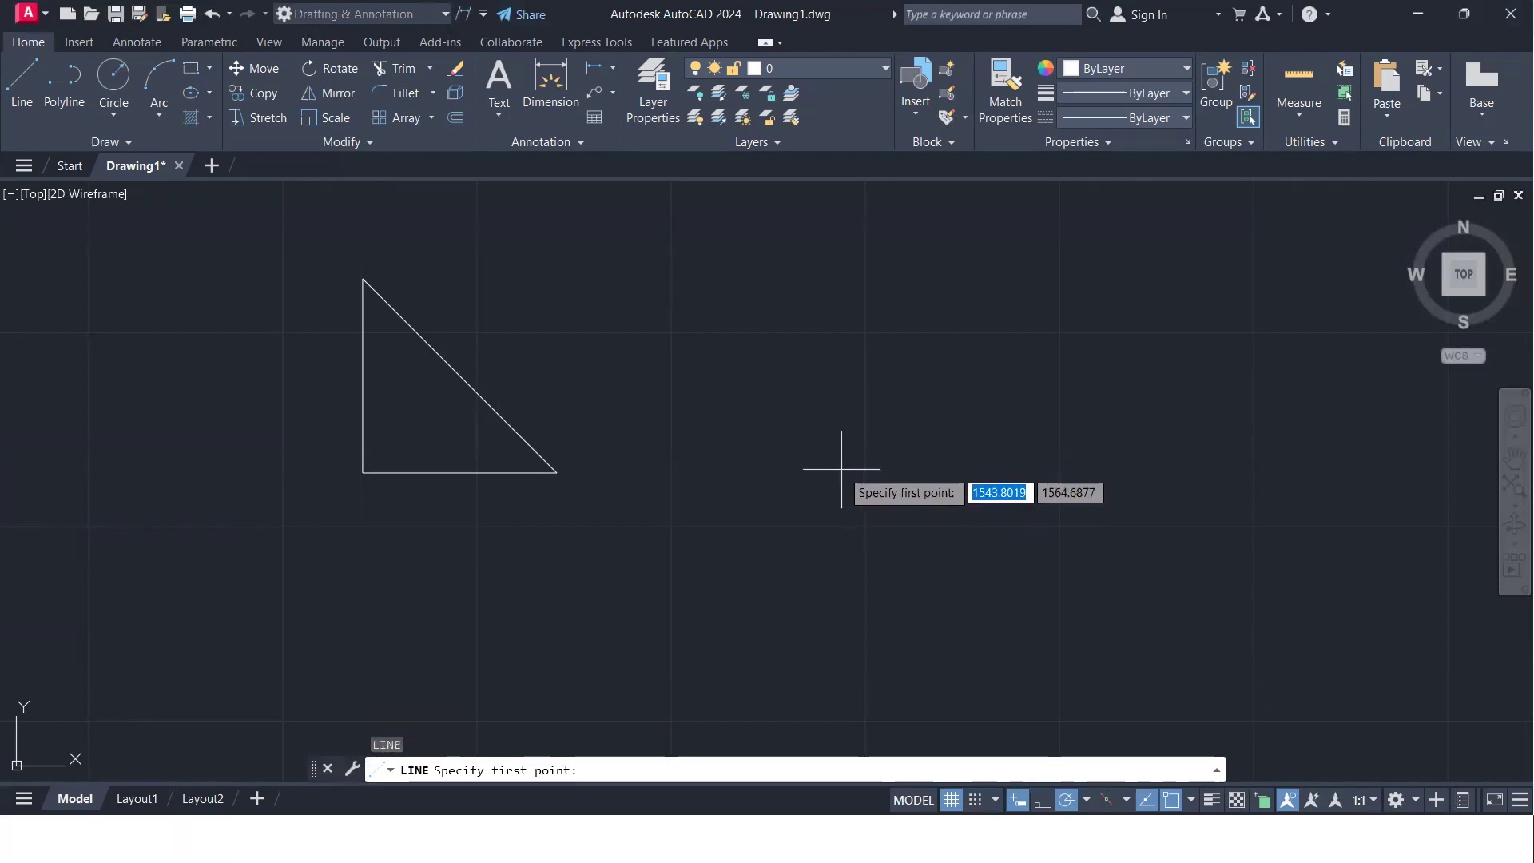
click(841, 469)
text(50)
key(Return)
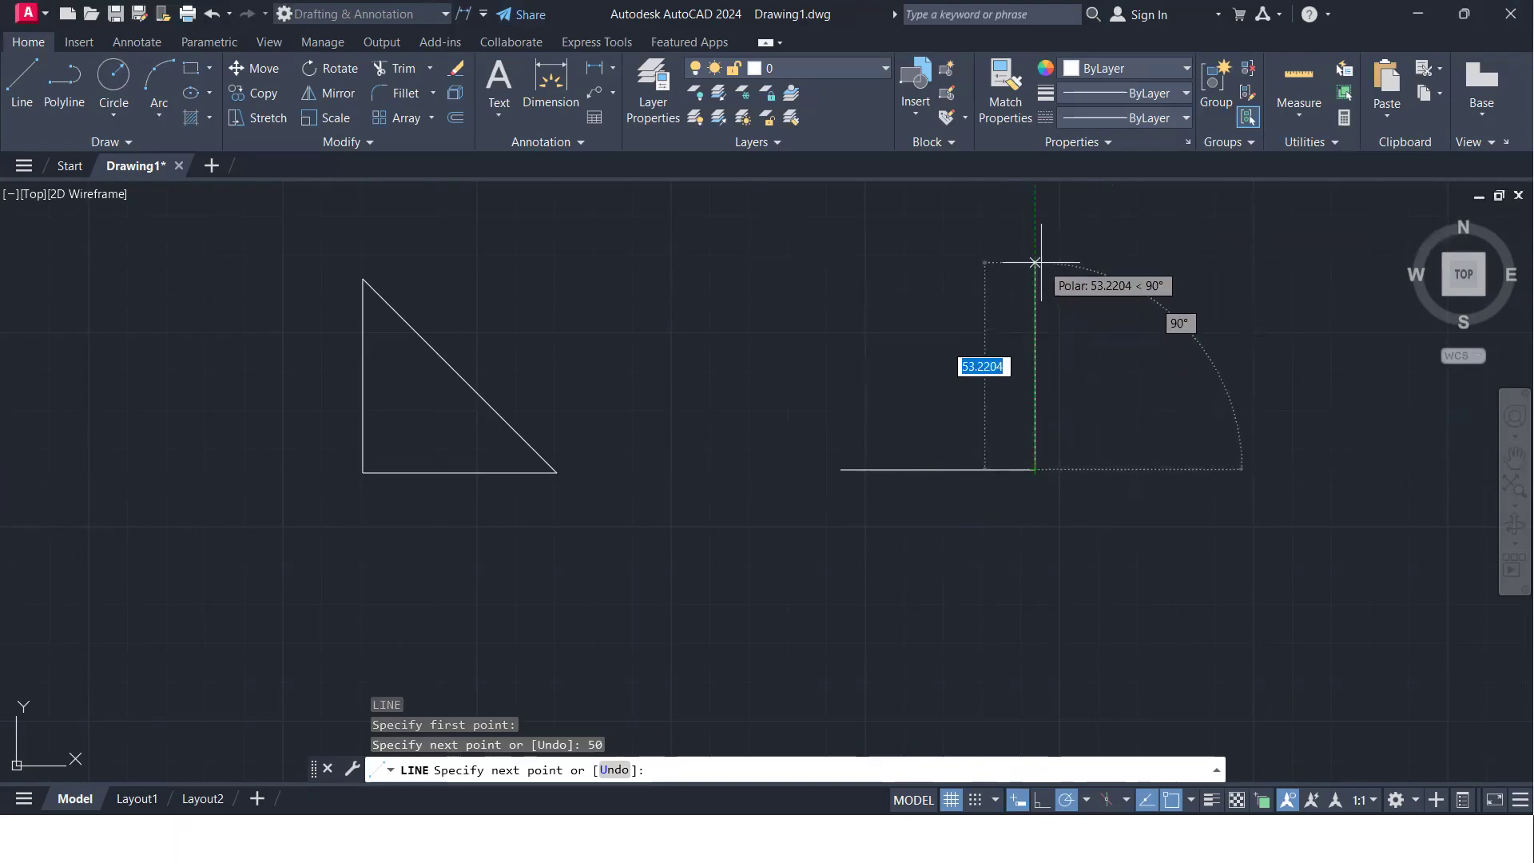
text(50)
key(Return)
text(c)
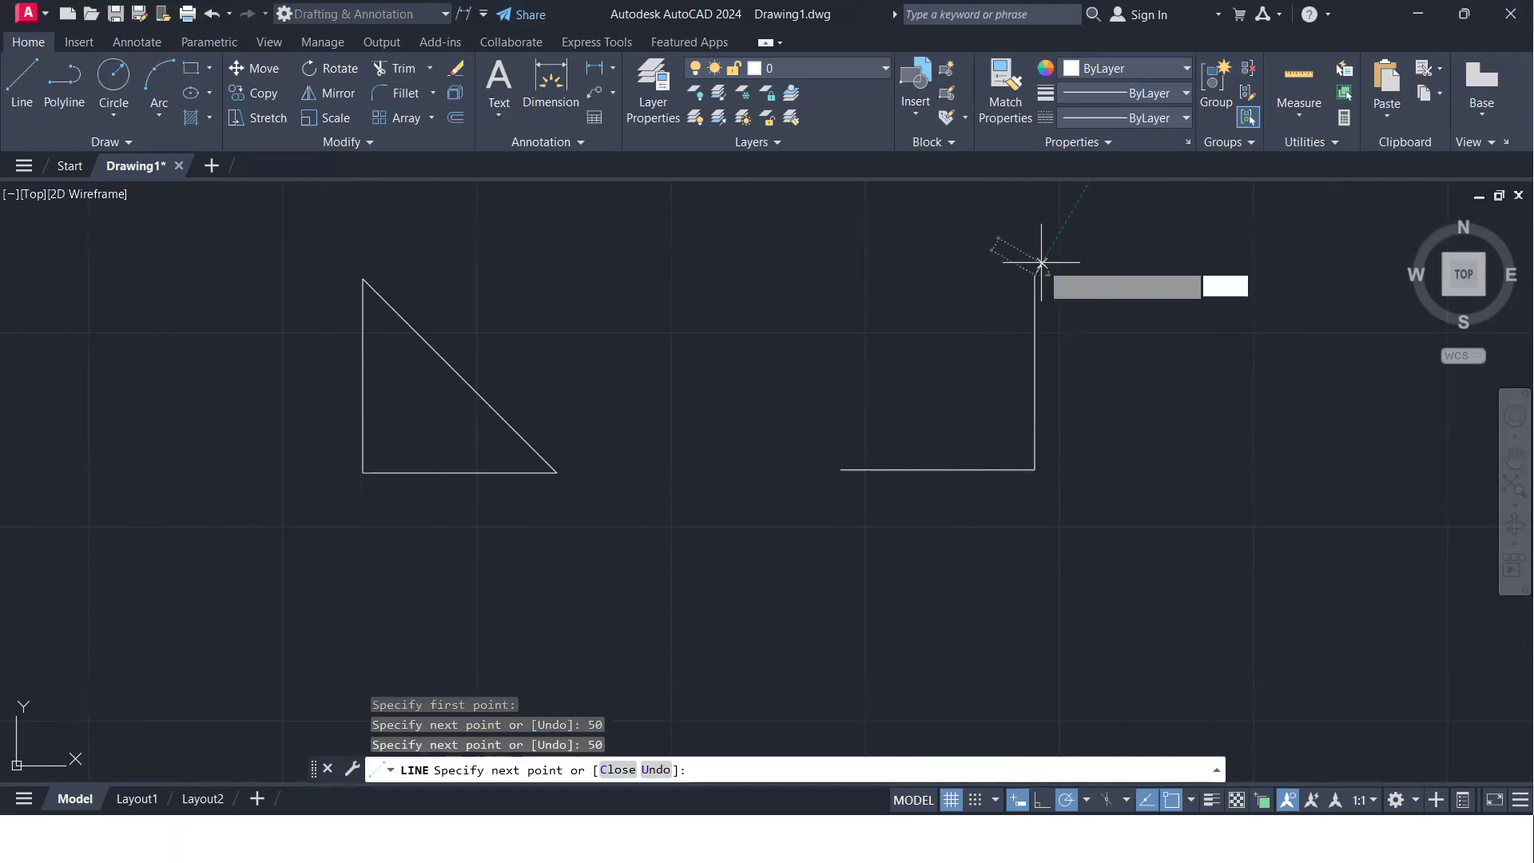
key(Return)
- Draw a vertical line about 87 units long between the two triangles, extending above and below them
scroll(747, 422, down, 3)
middle_drag(748, 417, 589, 476)
scroll(587, 502, up, 4)
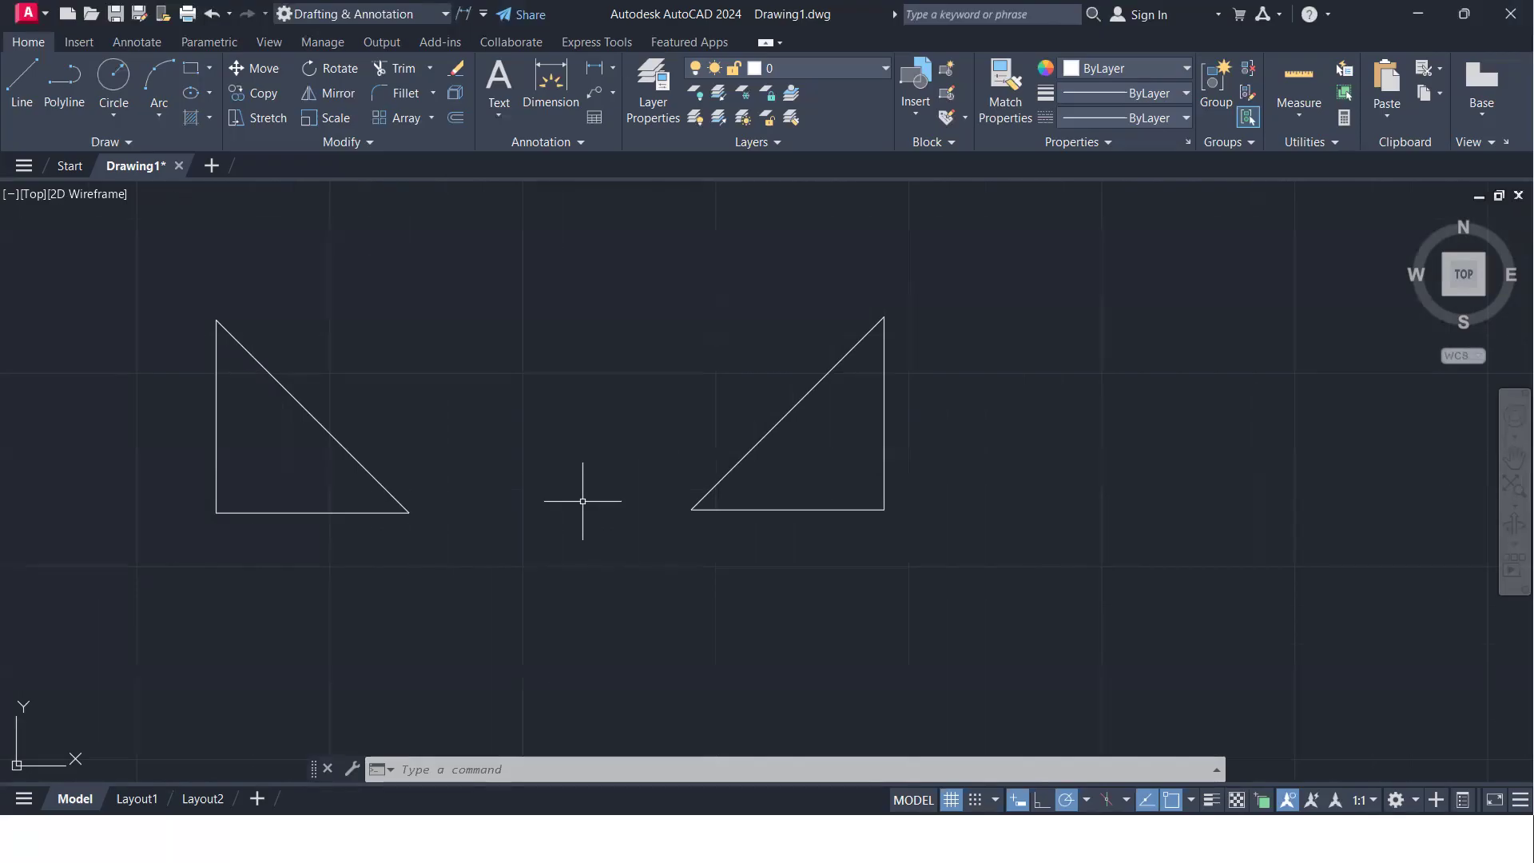
text(l)
key(Return)
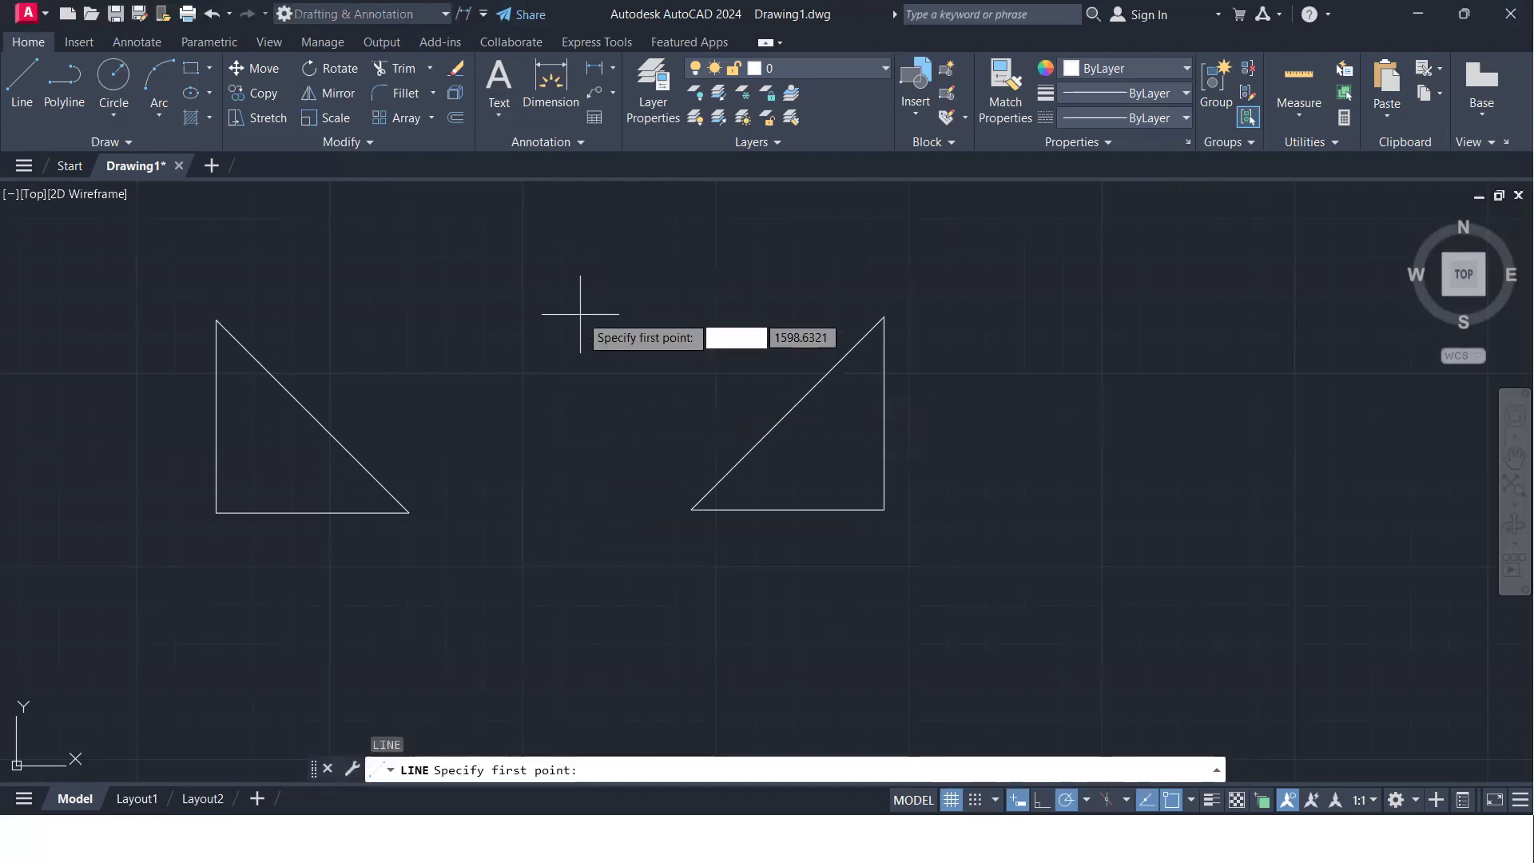
click(536, 269)
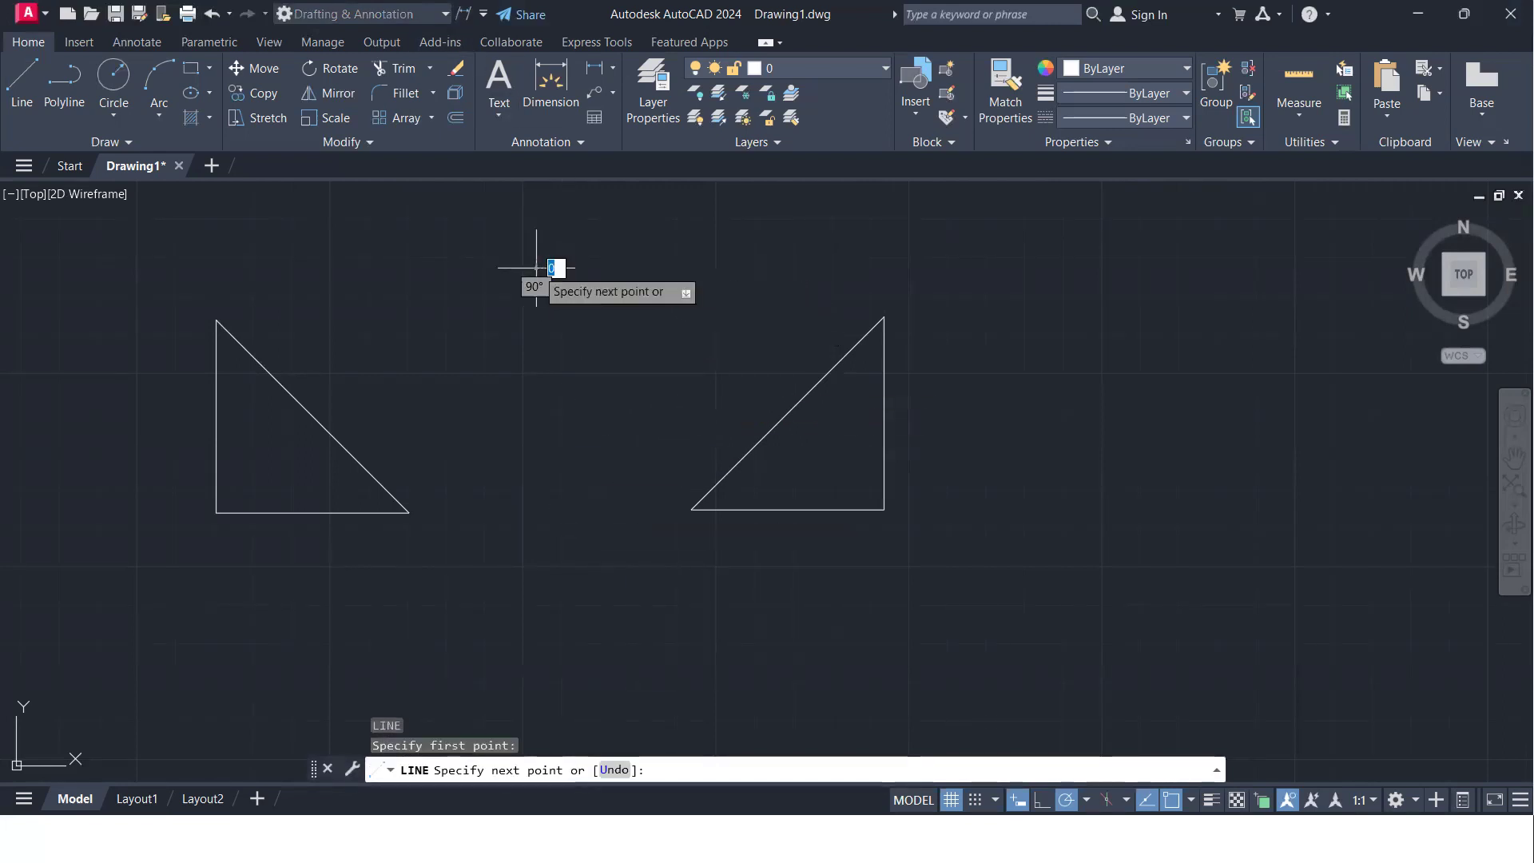
click(536, 605)
key(Return)
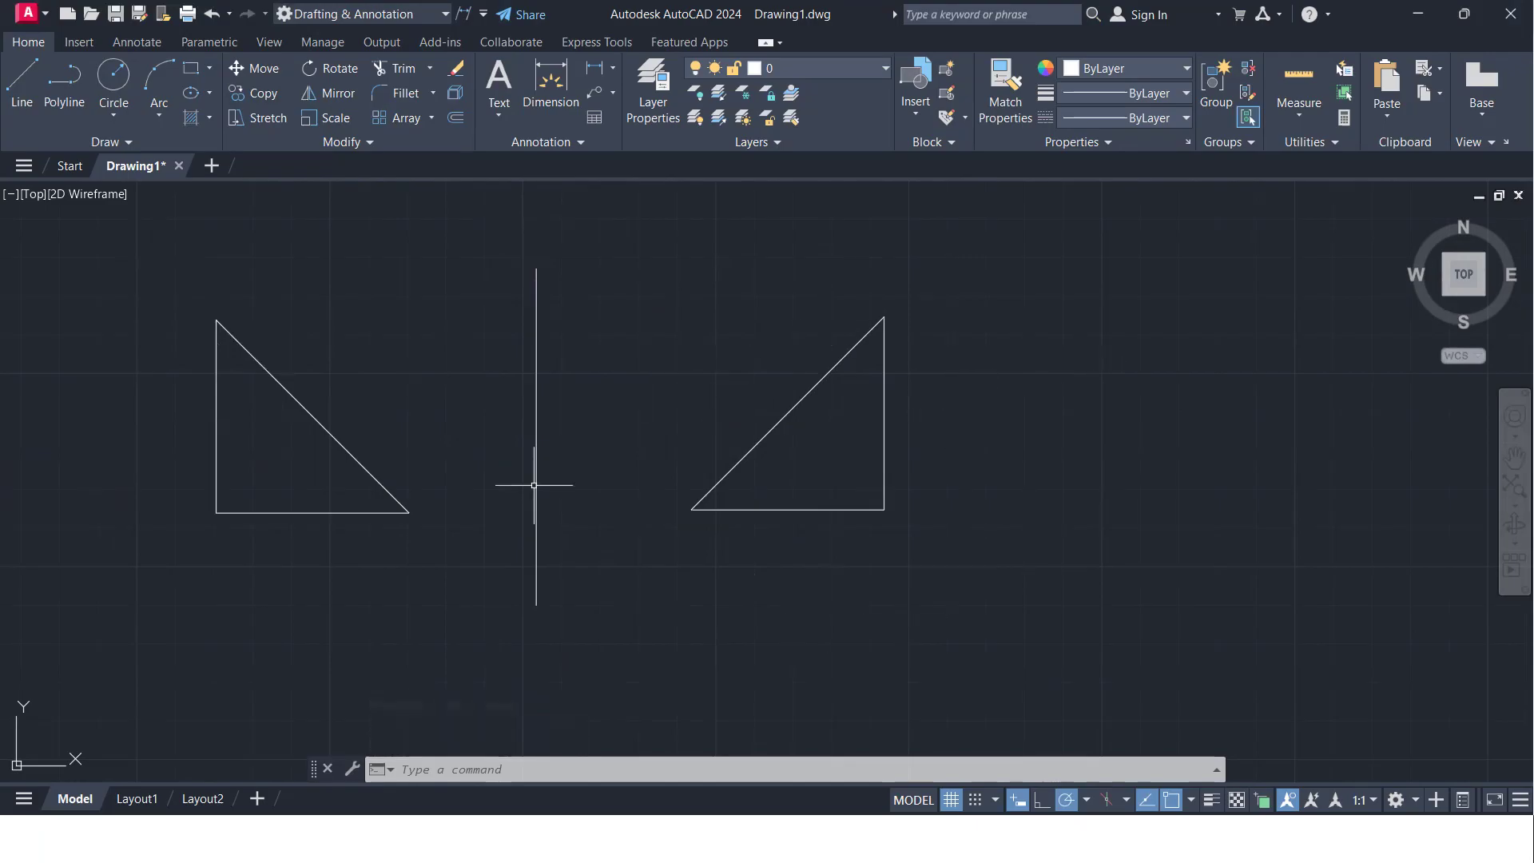
- Move the second triangle farther right and down, away from the vertical line
click(991, 584)
click(695, 329)
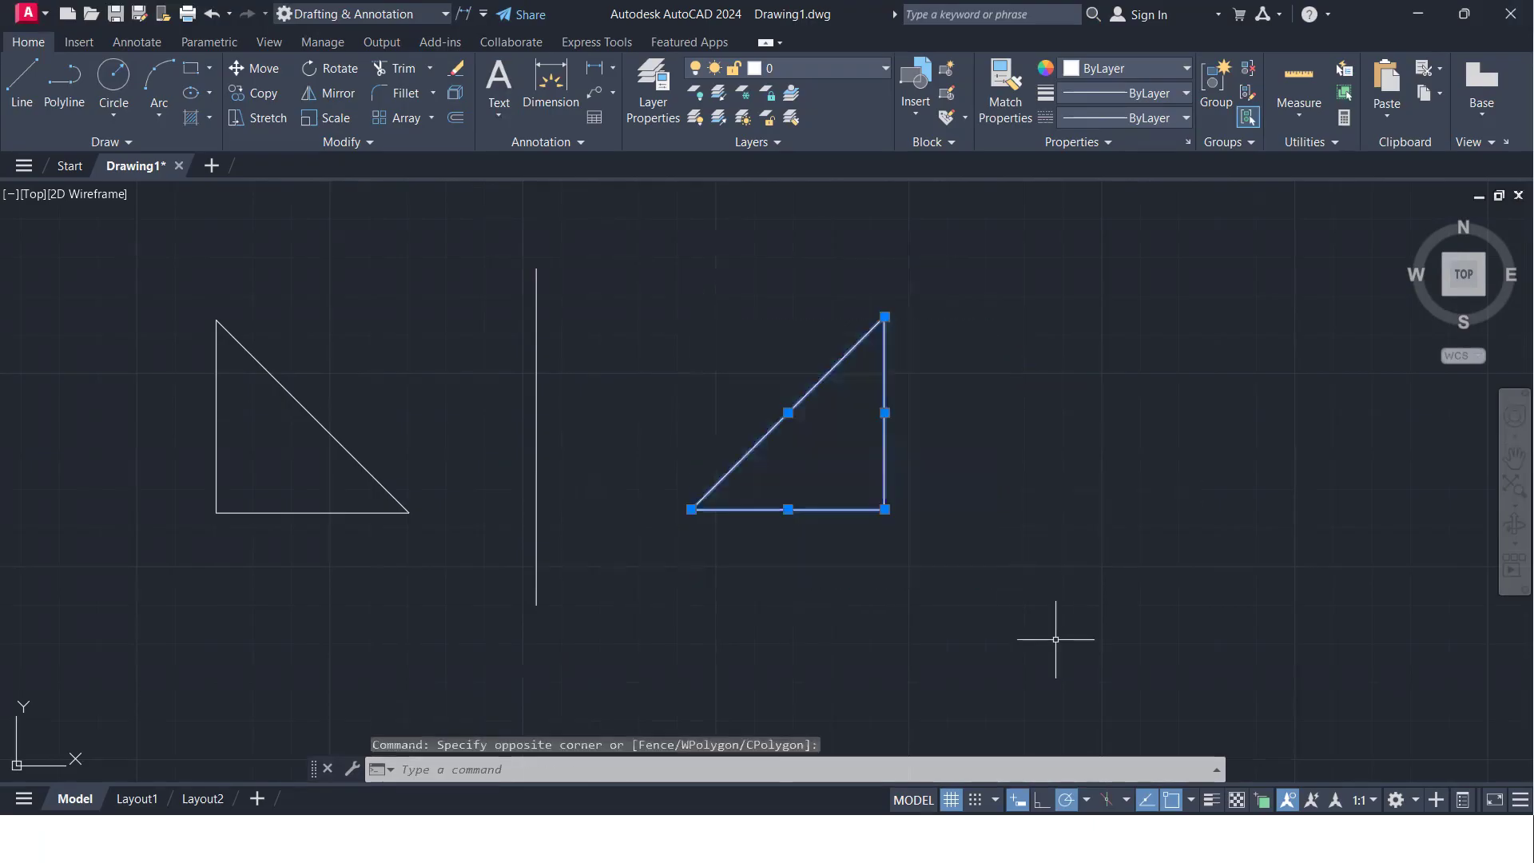
text(M)
key(Return)
click(937, 598)
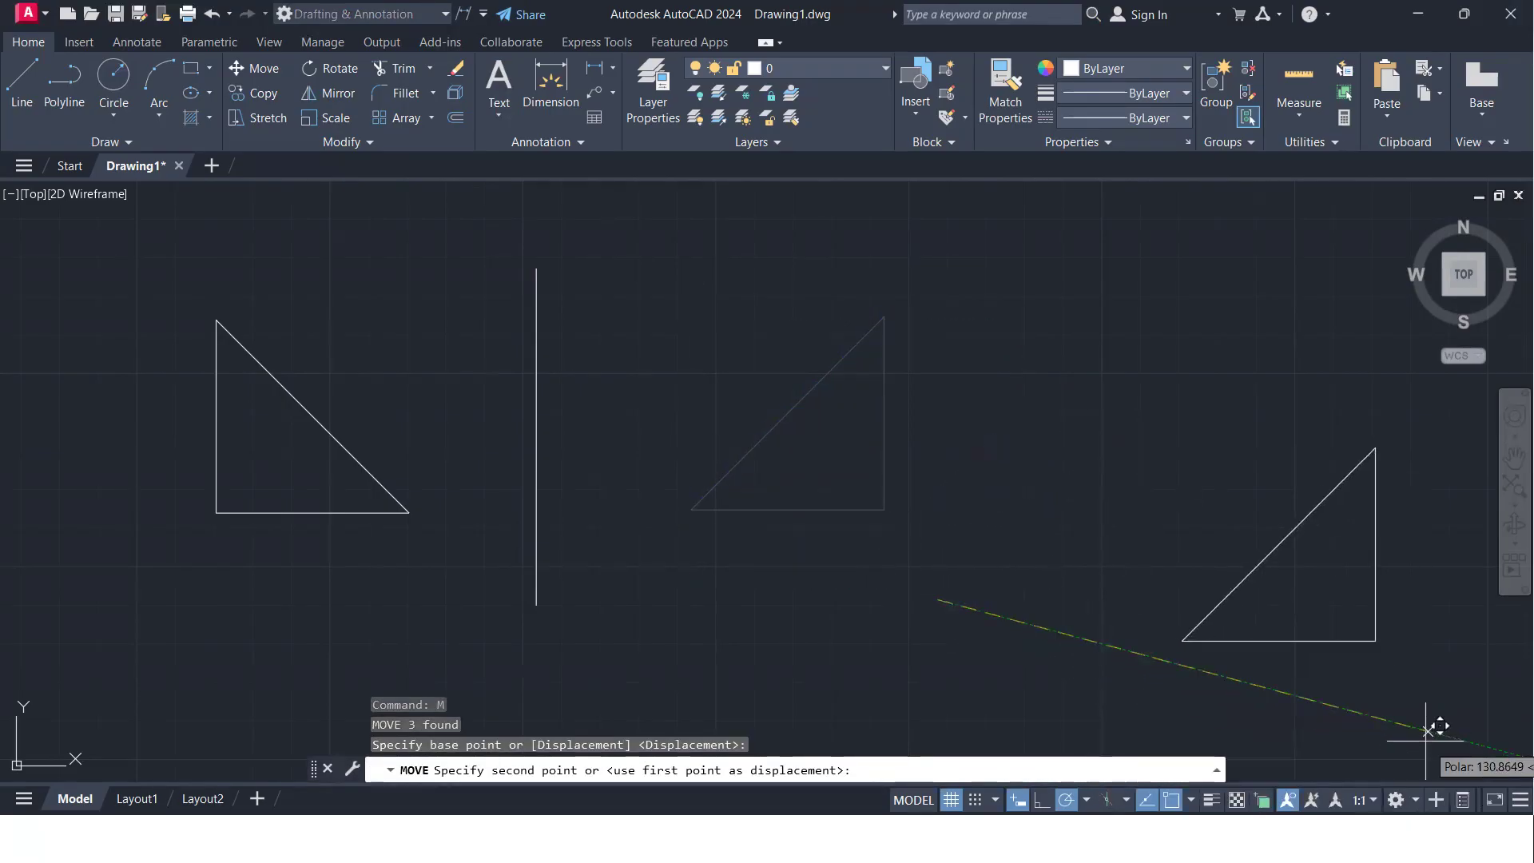
click(1455, 760)
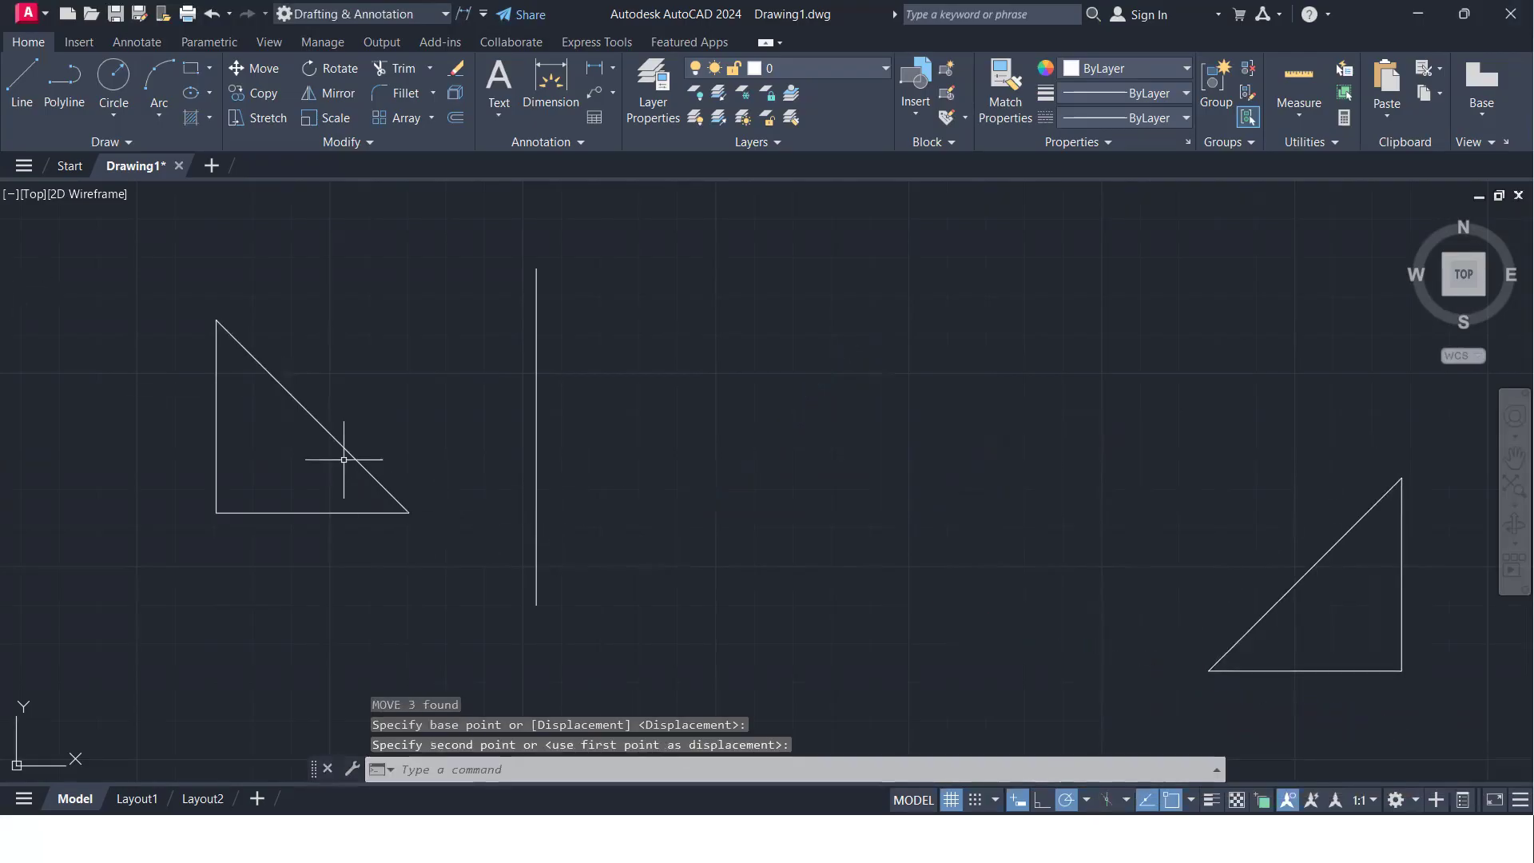
- Mirror the left triangle across the vertical line, using the line's upper and lower endpoints and keeping the source objects
middle_drag(370, 429, 474, 436)
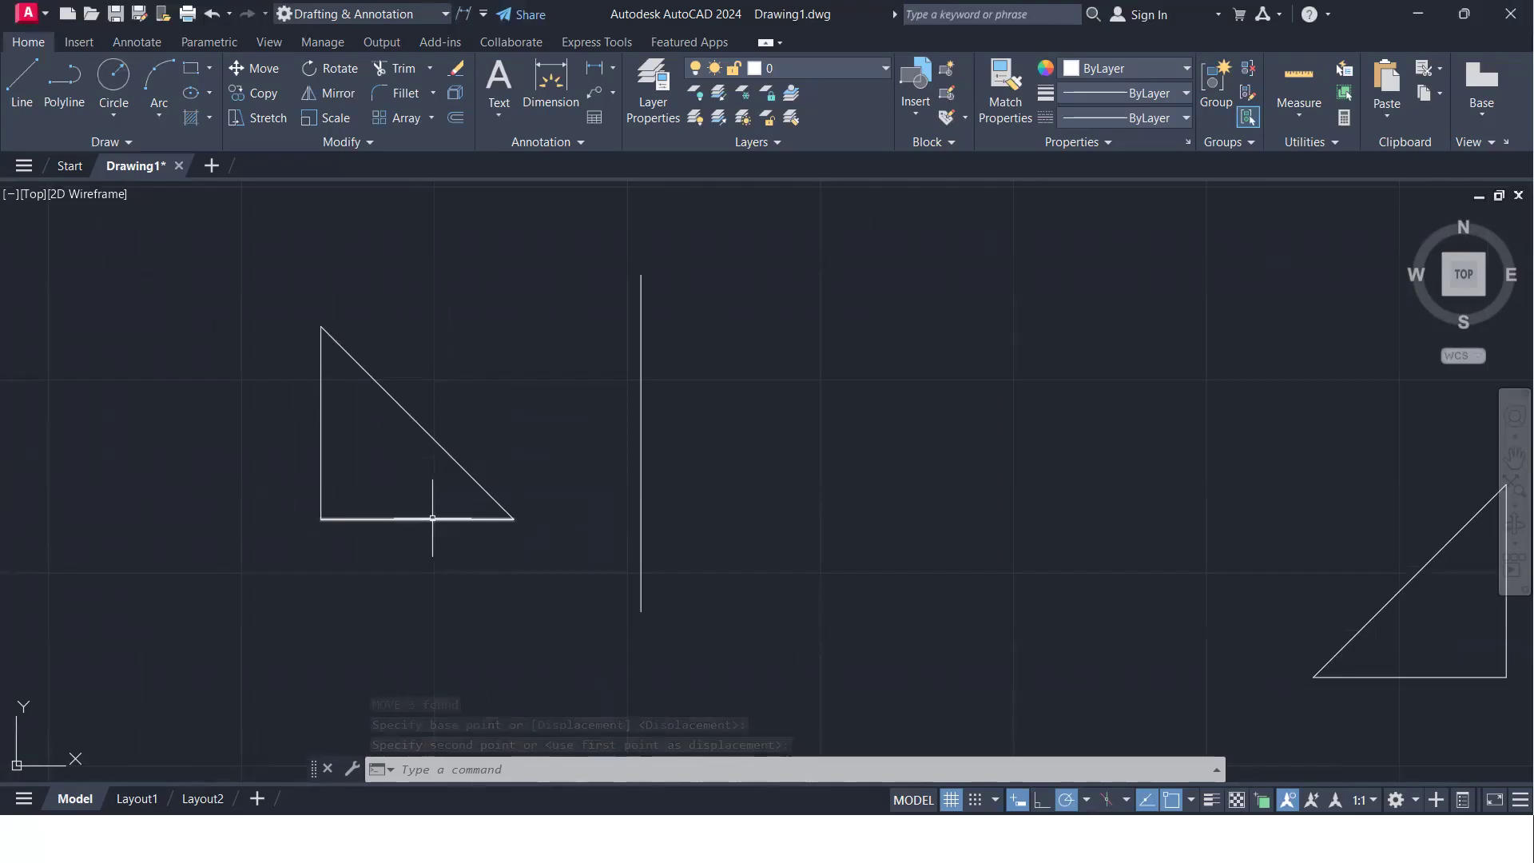
text(m)
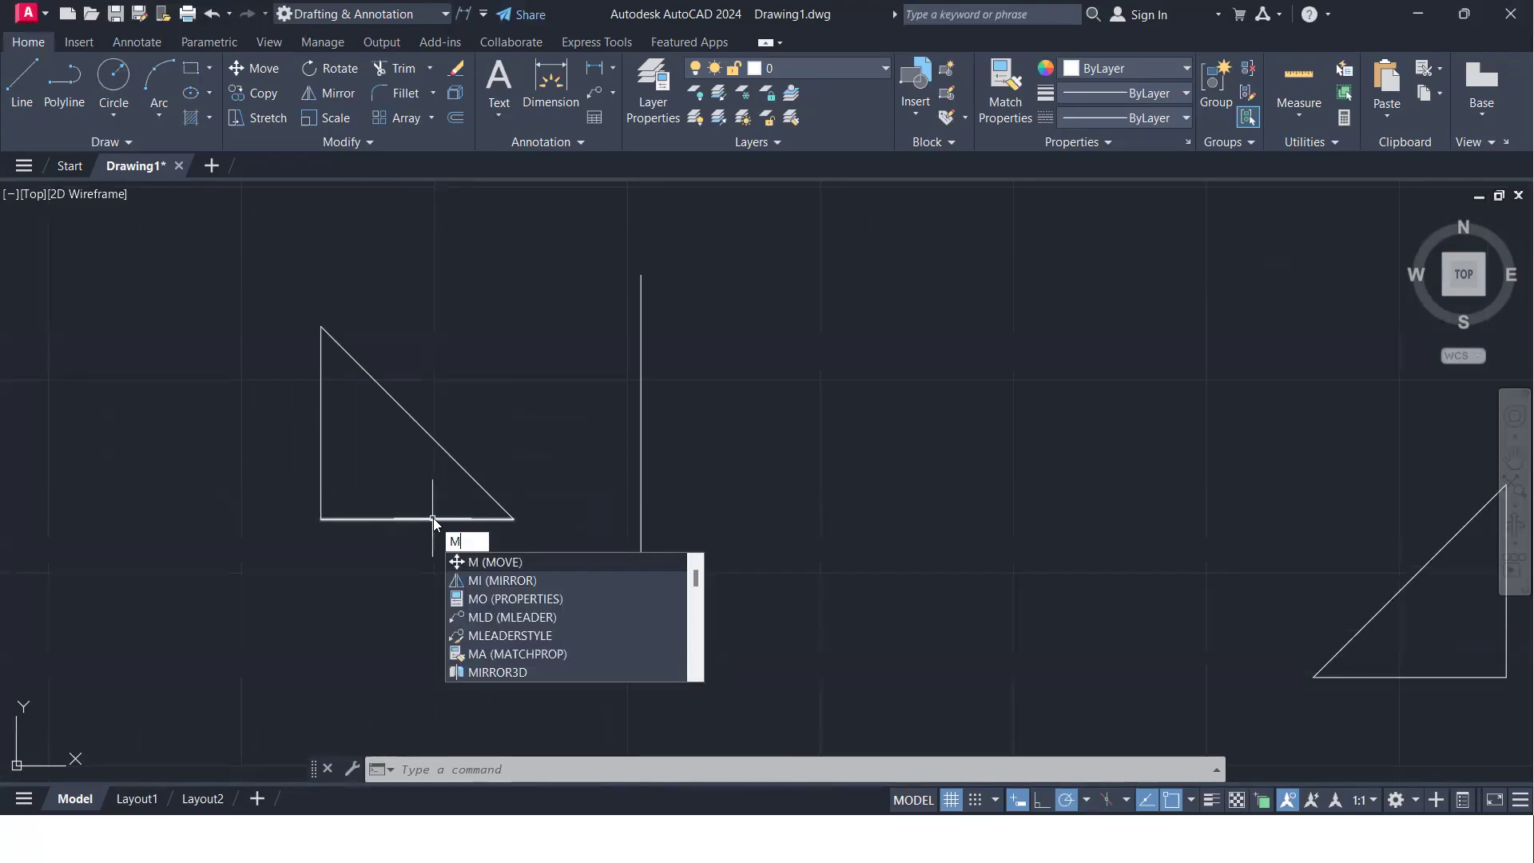
text(i)
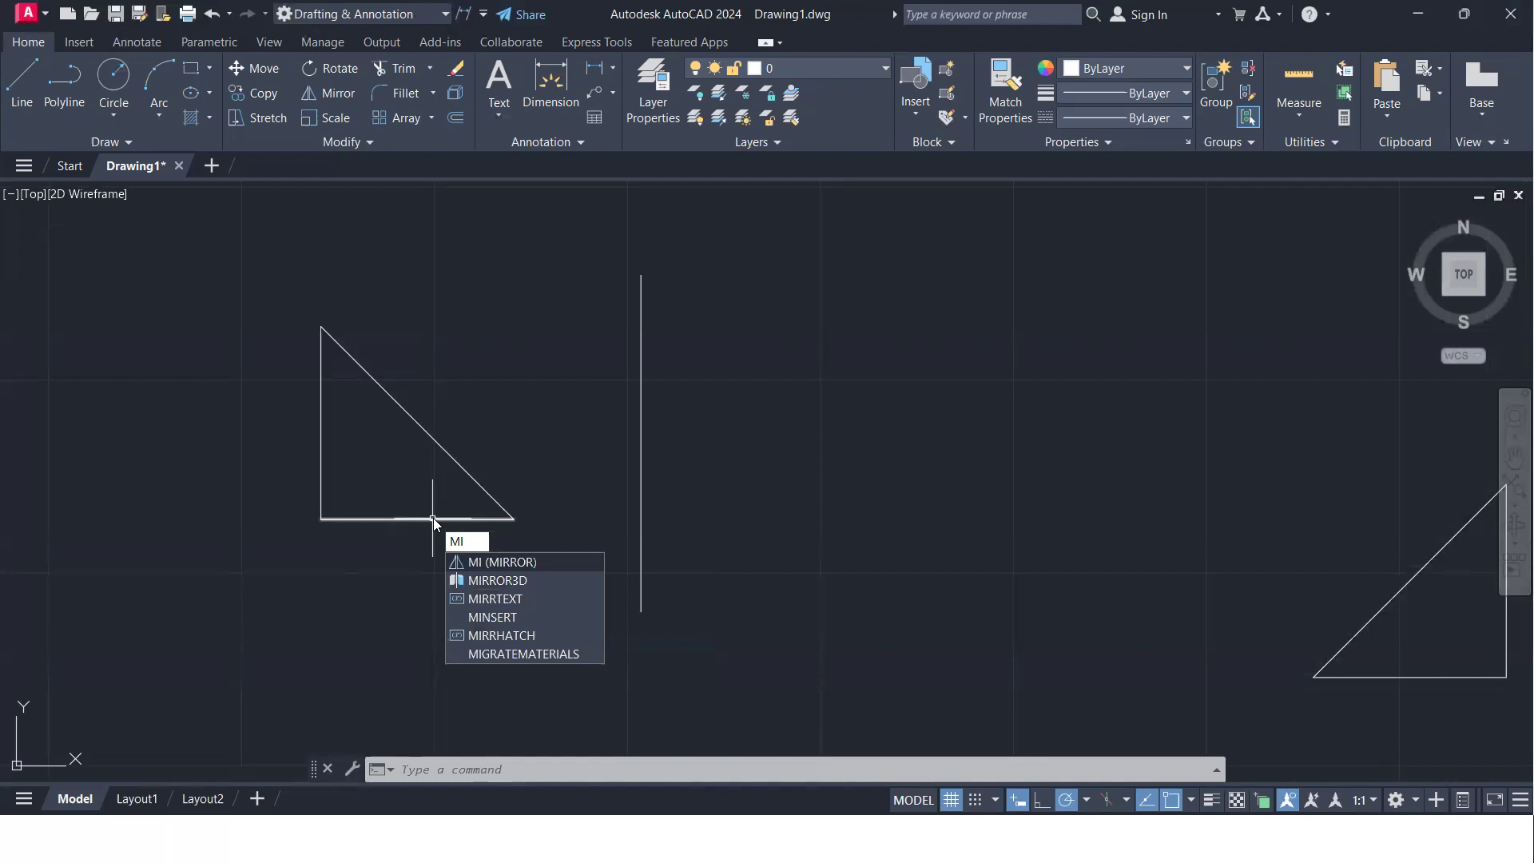
key(Return)
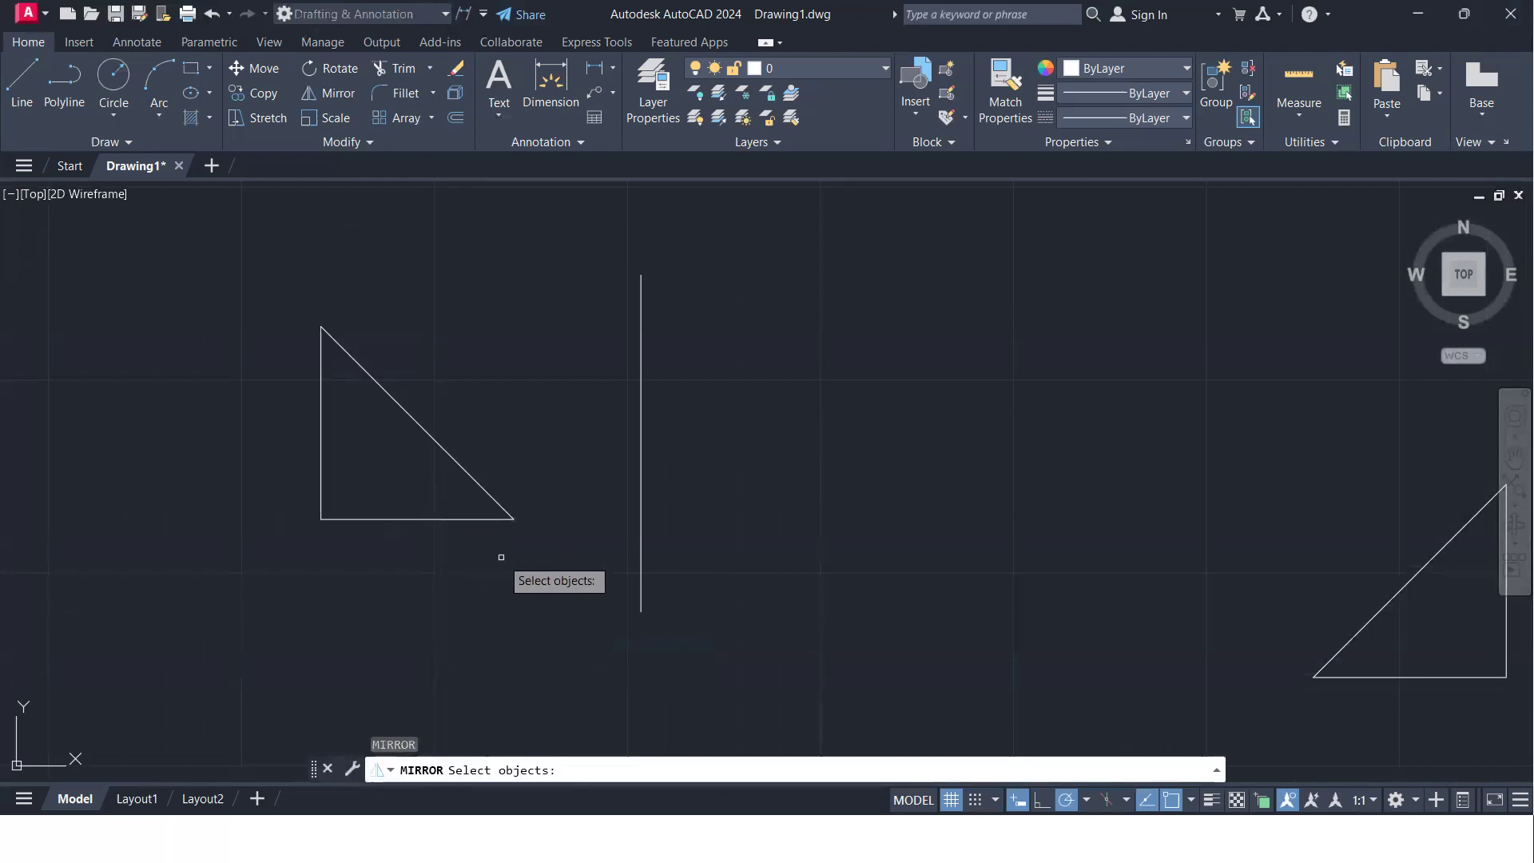
click(500, 562)
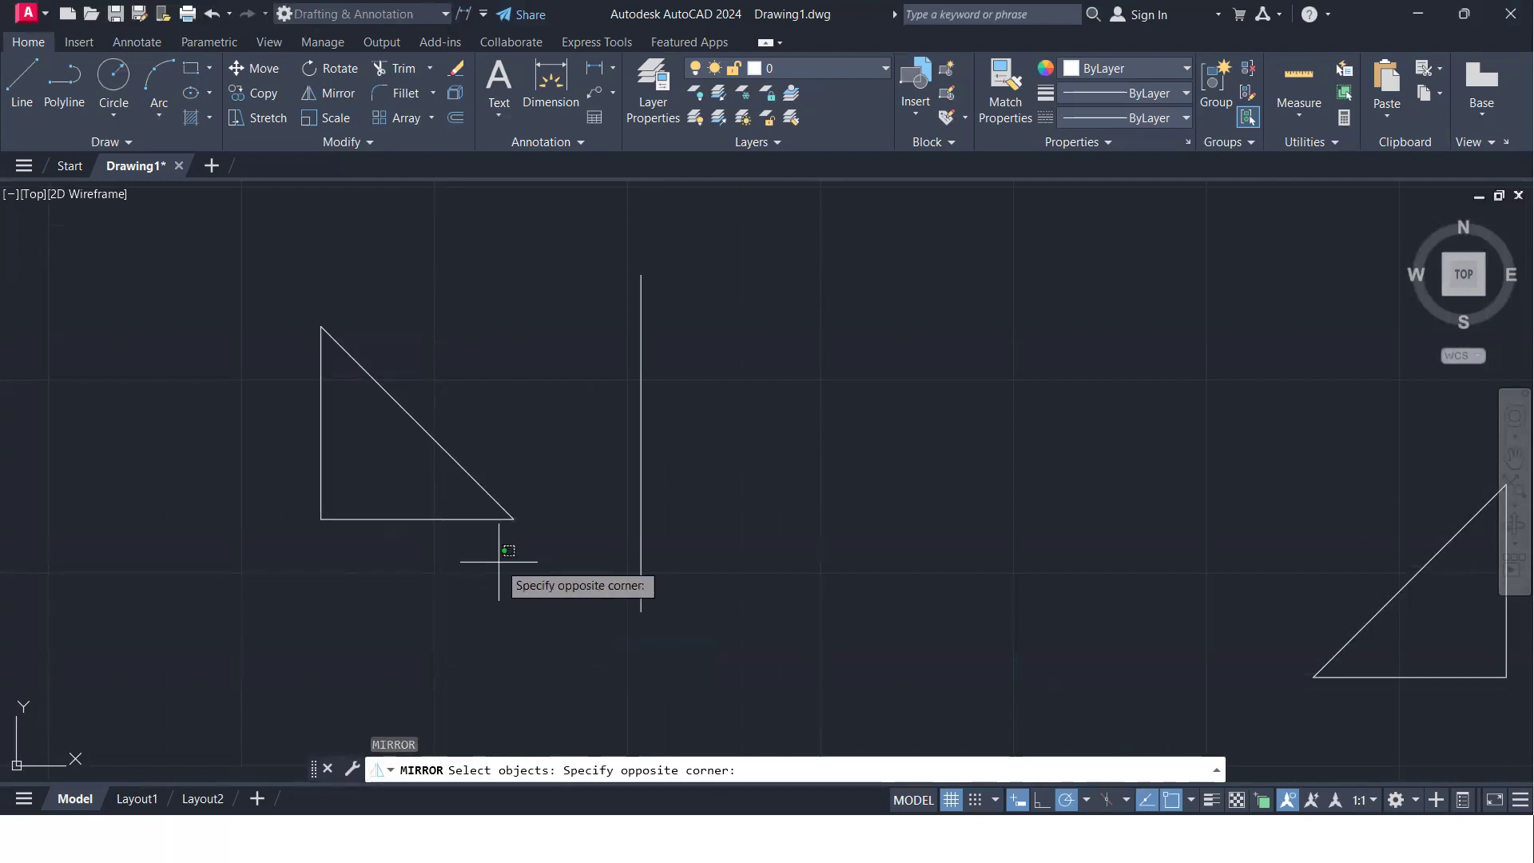
click(296, 359)
key(Return)
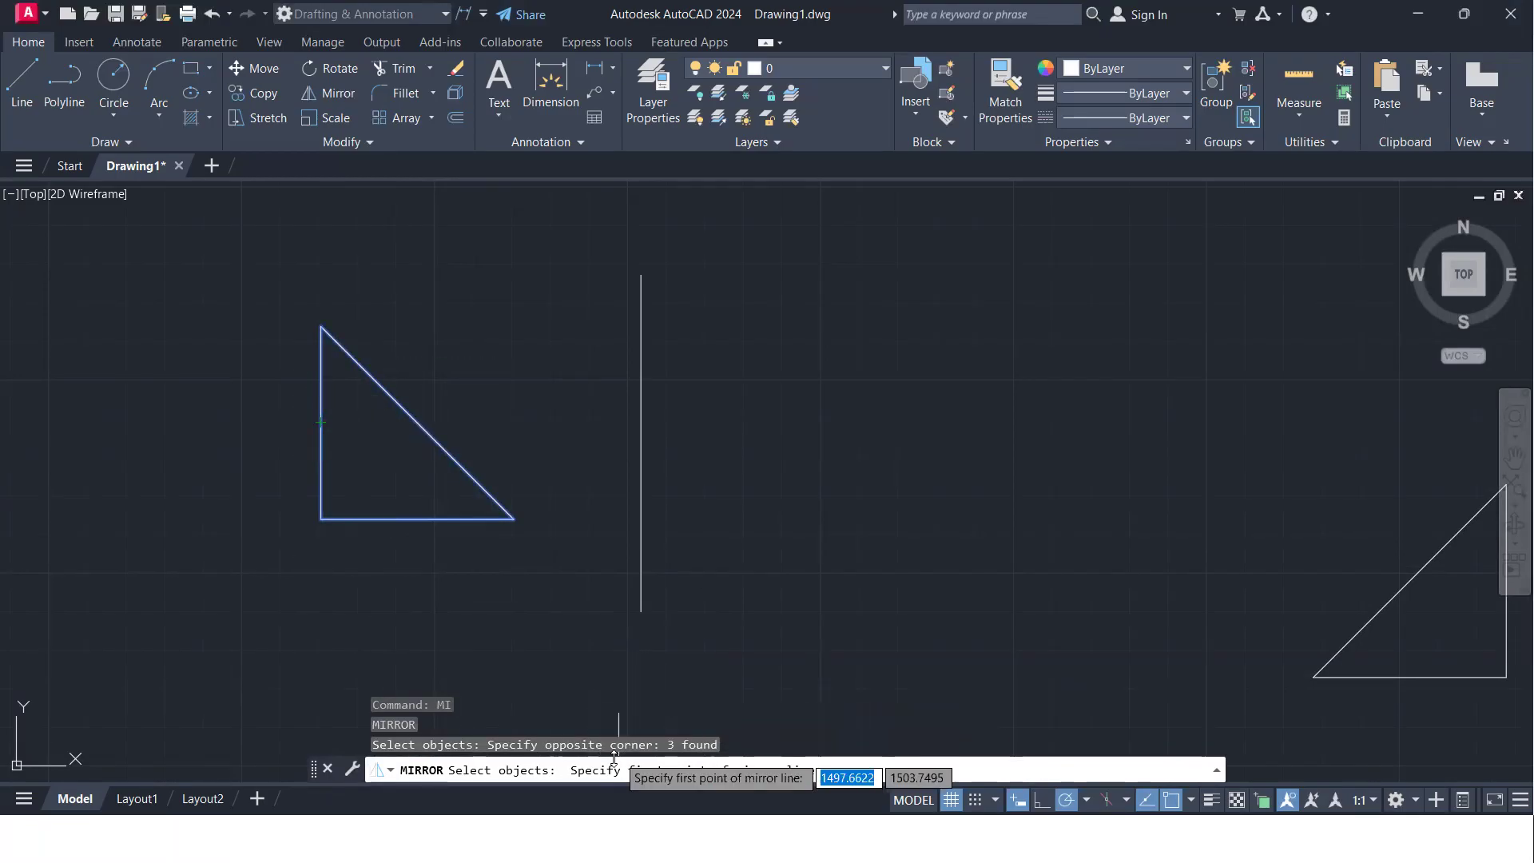
click(640, 275)
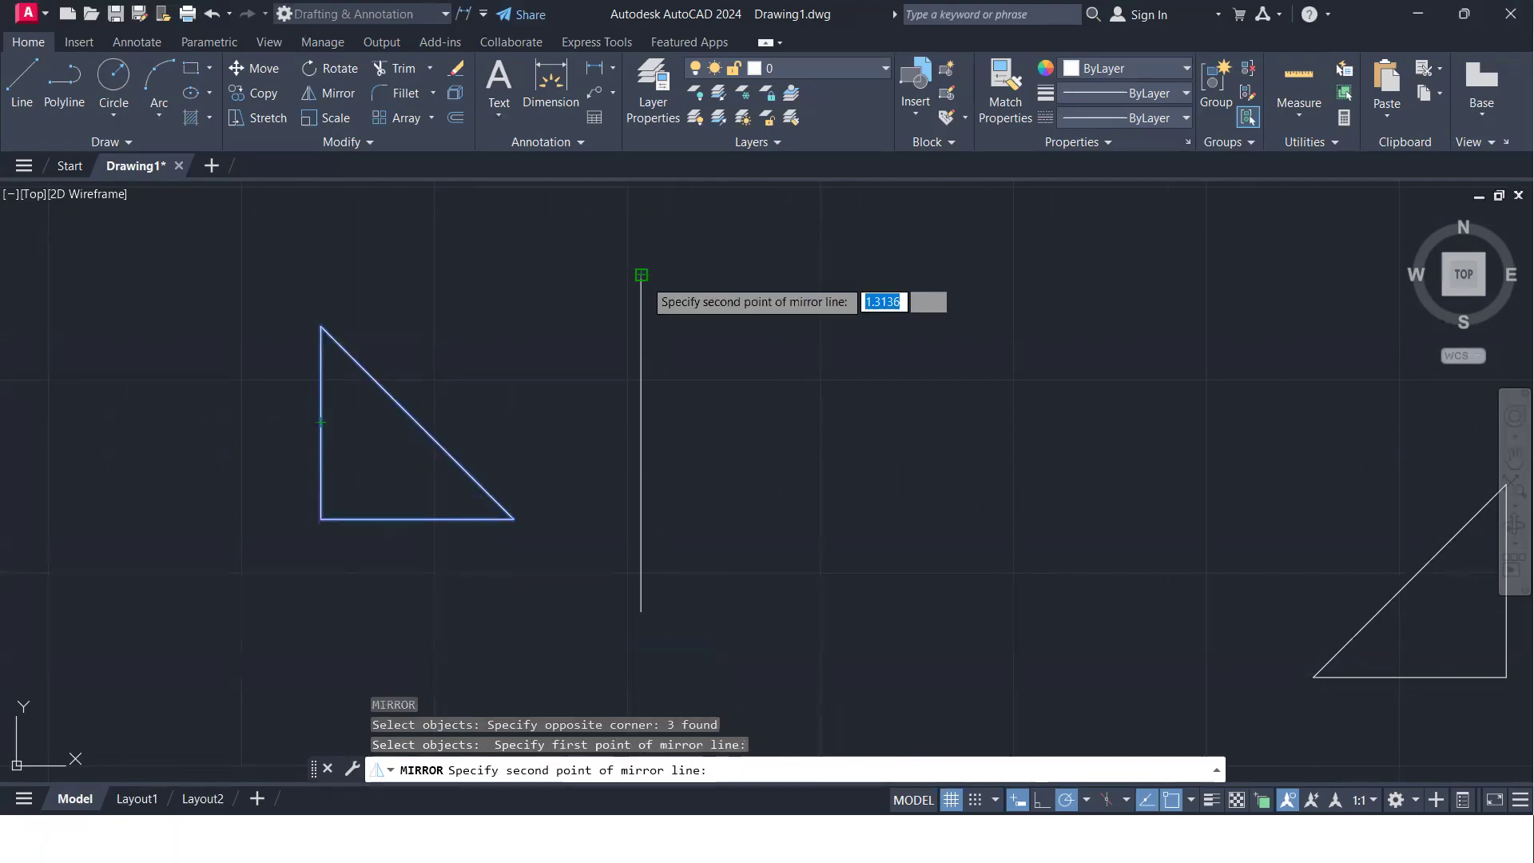
click(639, 612)
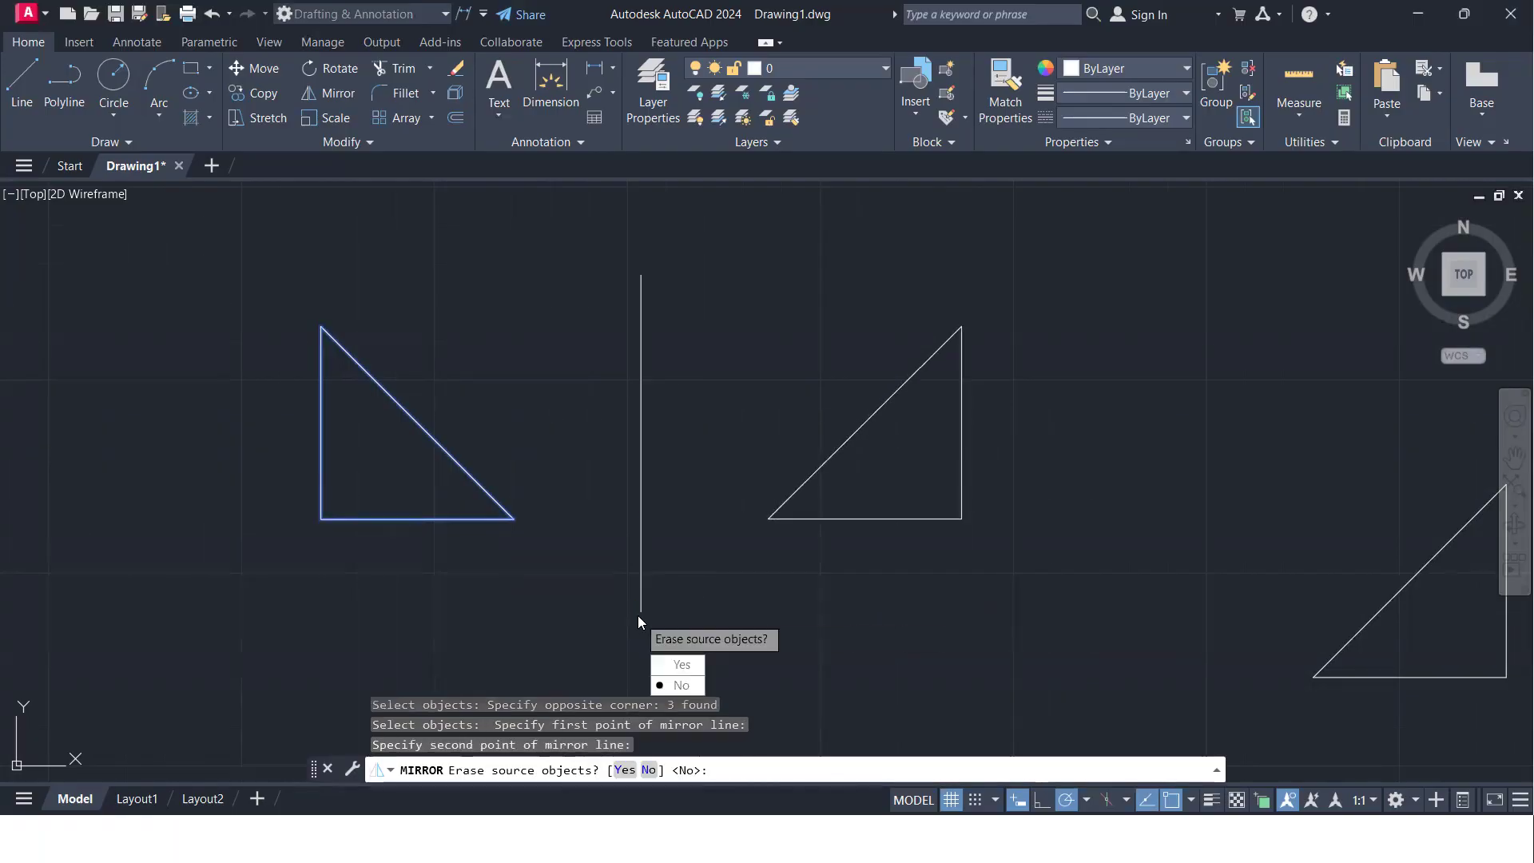
key(Return)
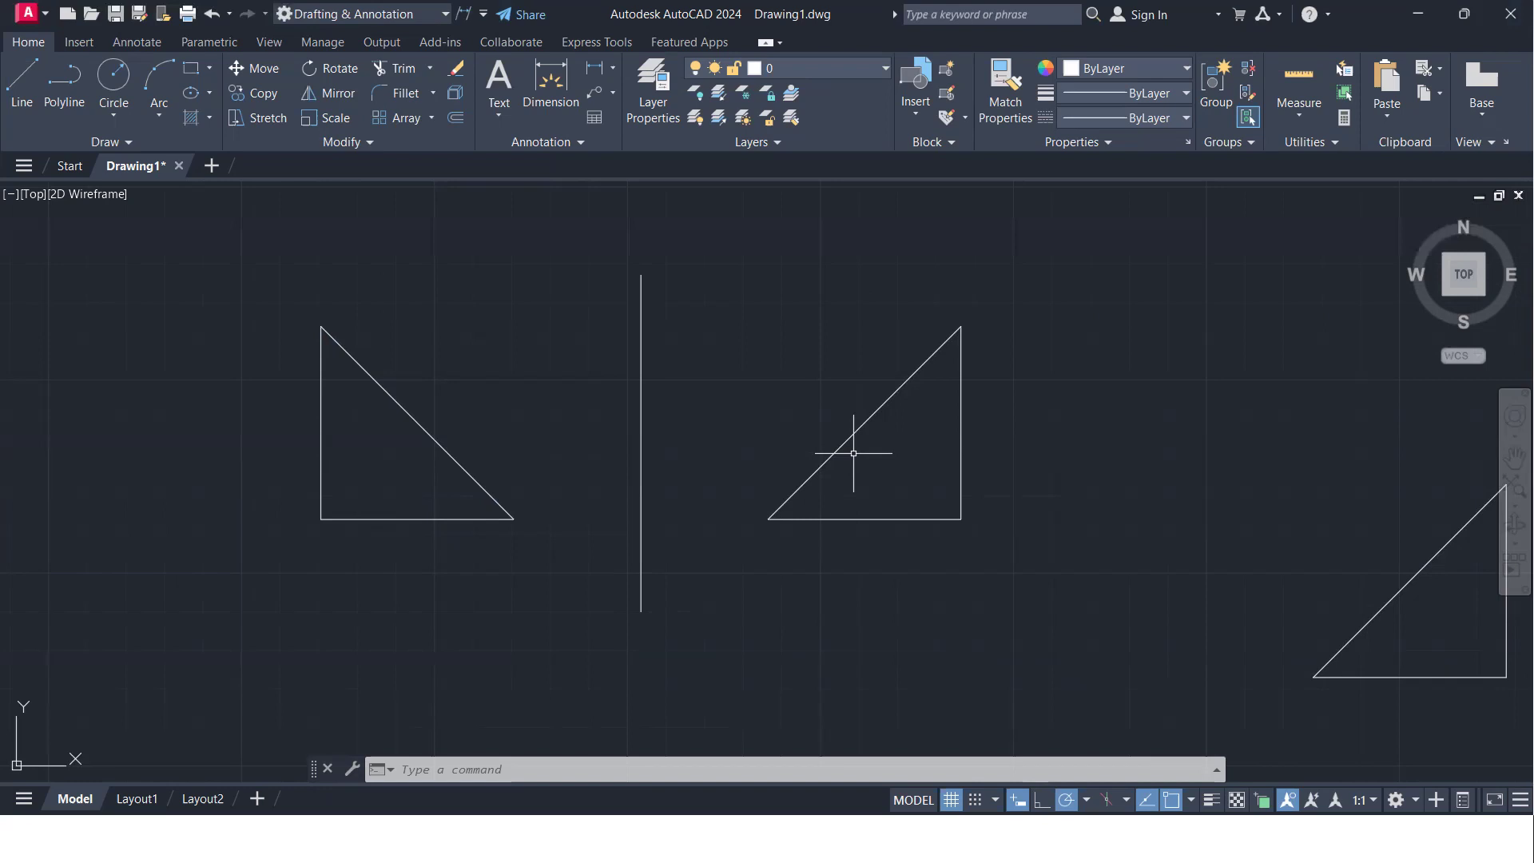
scroll(853, 452, down, 2)
mouse_move(883, 520)
middle_down()
mouse_move(530, 514)
mouse_move(469, 563)
middle_up()
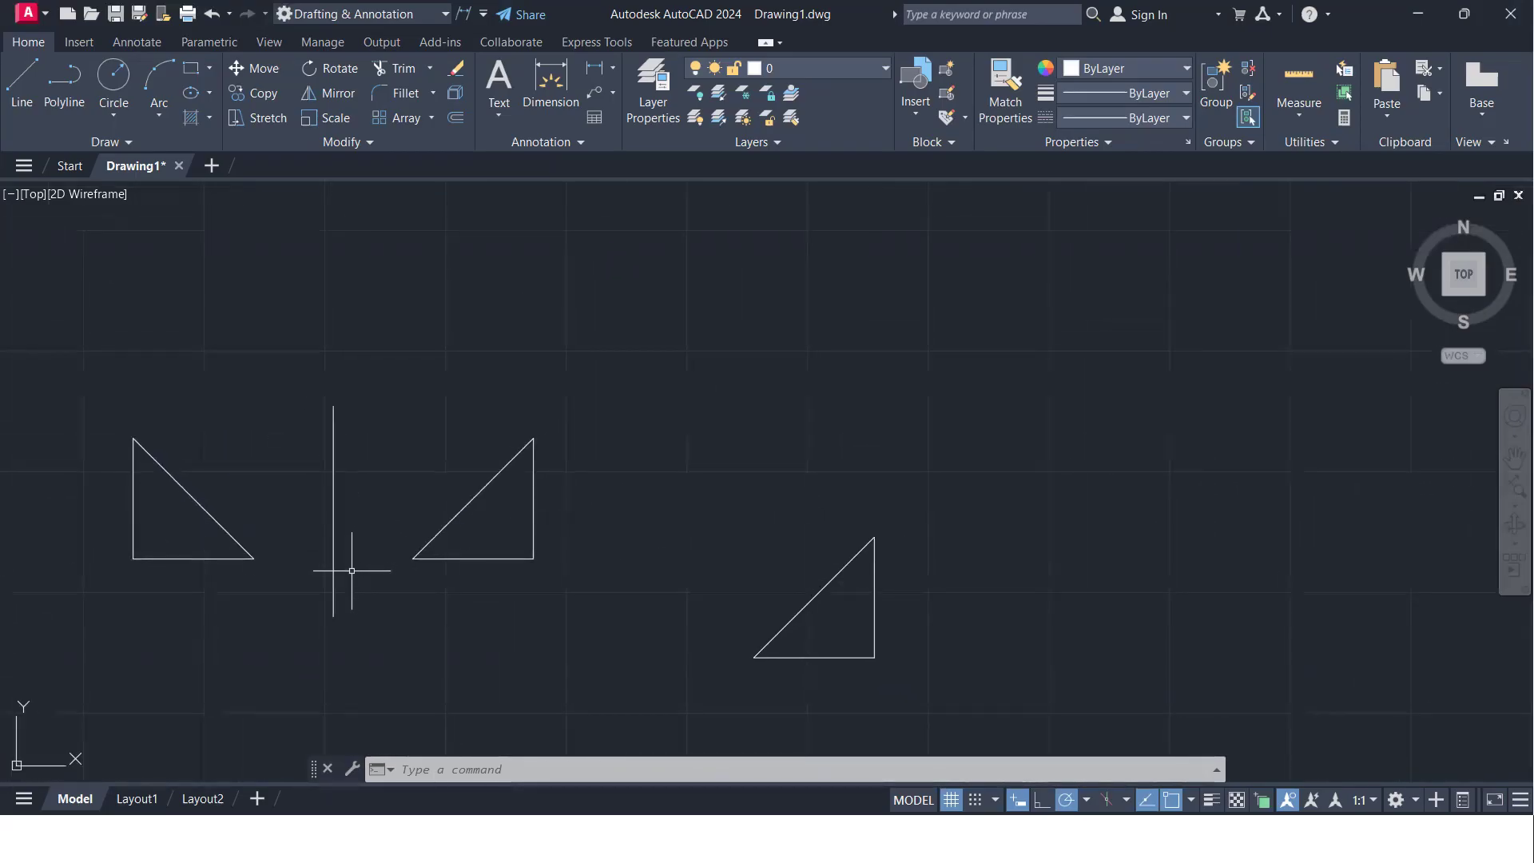
scroll(420, 568, up, 4)
mouse_move(411, 548)
middle_down()
mouse_move(879, 595)
mouse_move(769, 549)
mouse_move(592, 519)
middle_up()
scroll(870, 599, down, 2)
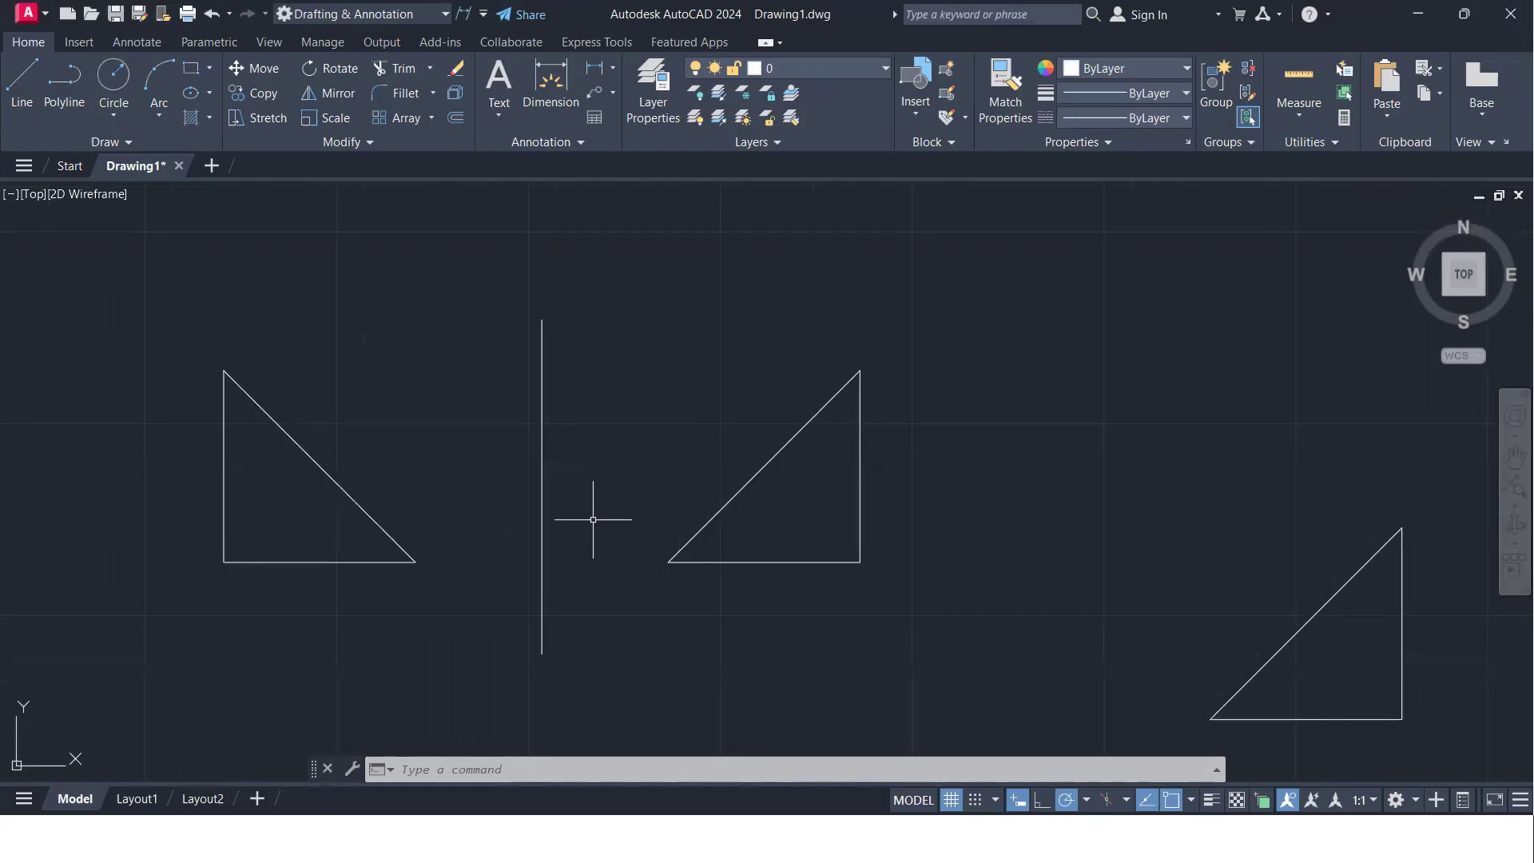
- Draw a vertical line about 88 units long just to the right of the lower-right triangle, extending above and below it
scroll(879, 535, down, 2)
mouse_move(794, 535)
middle_down()
mouse_move(710, 477)
mouse_move(440, 479)
middle_up()
click(913, 603)
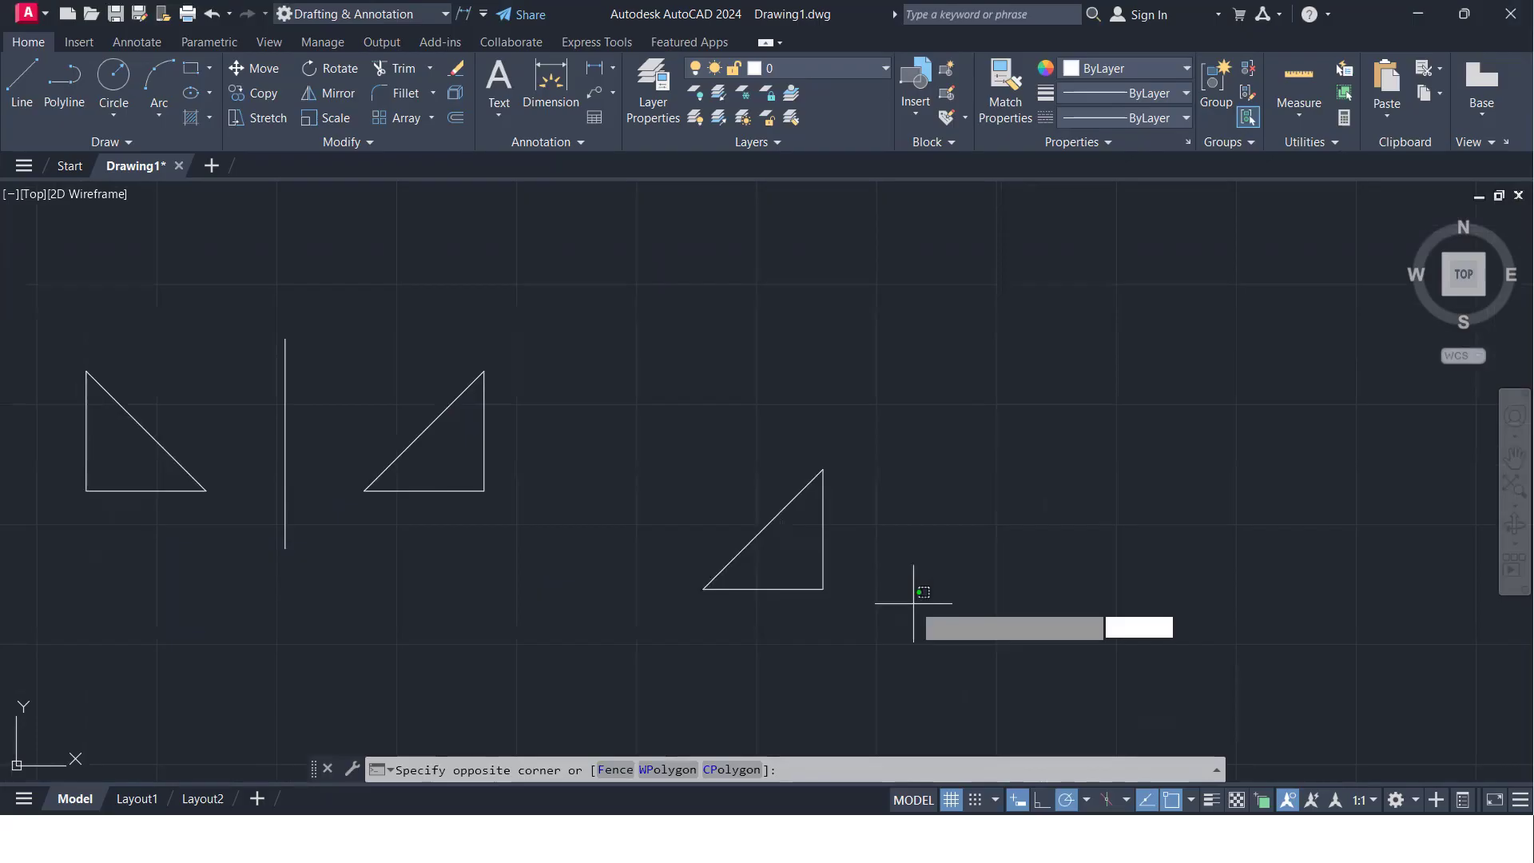
click(864, 609)
text(l)
key(Return)
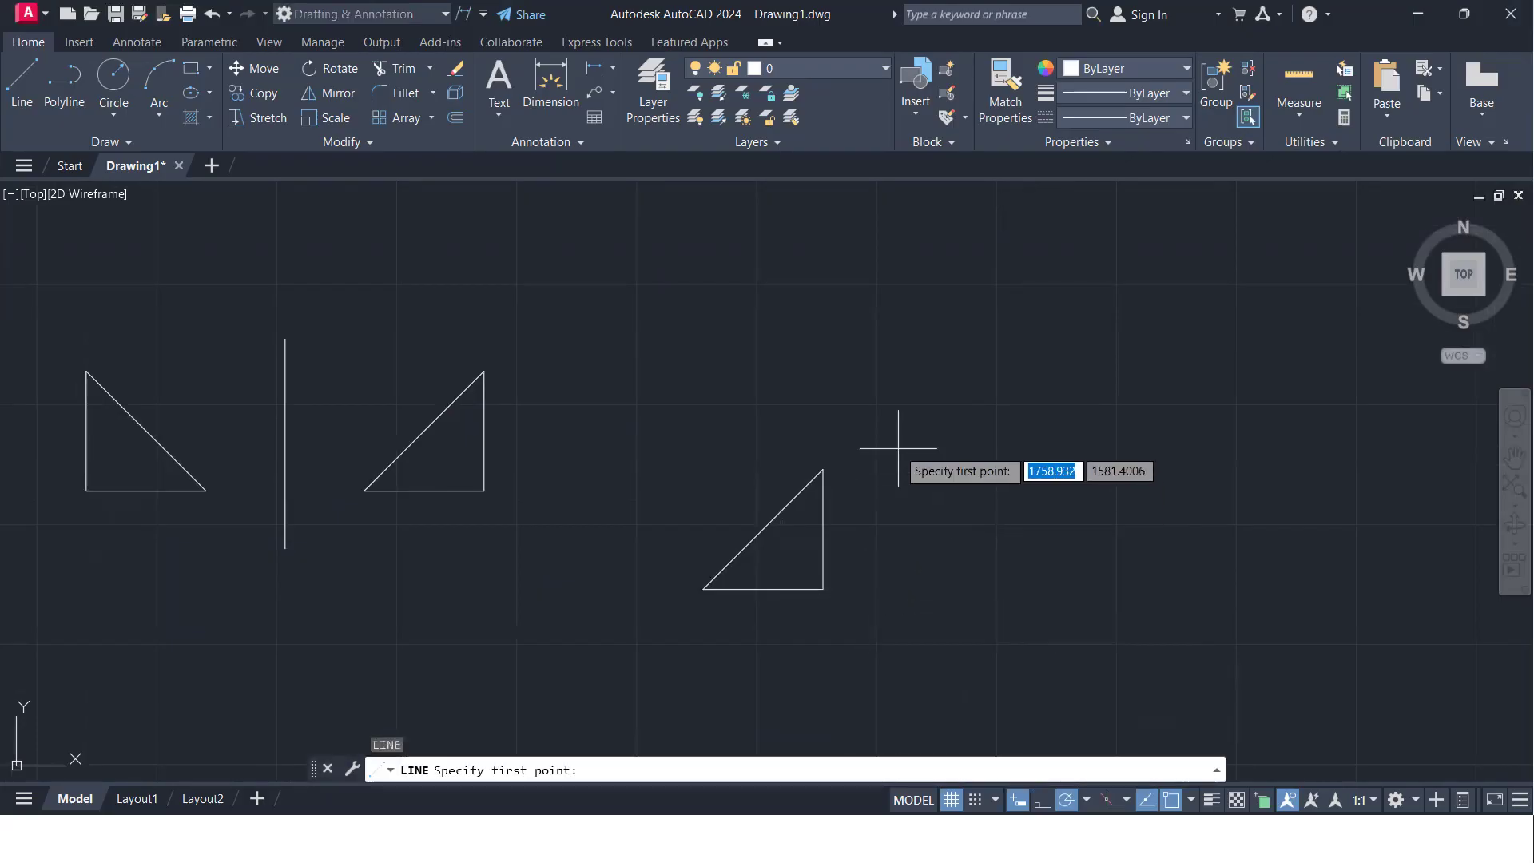
click(883, 429)
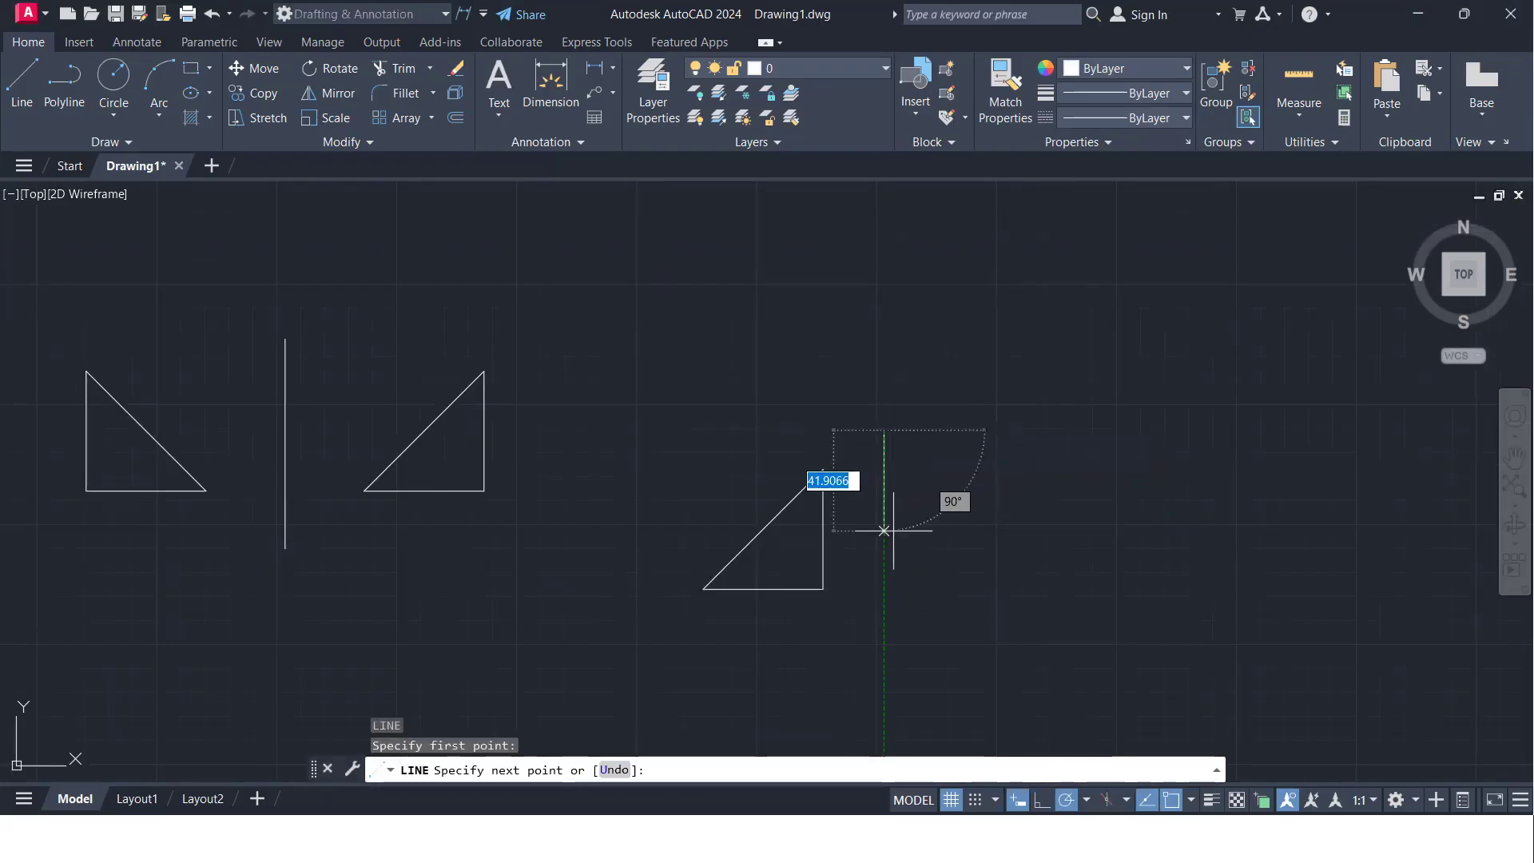
click(883, 640)
key(Return)
- Mirror the triangle beside the new vertical line across it, using the line's upper and lower endpoints and keeping the source objects
text(mi)
key(Return)
click(836, 612)
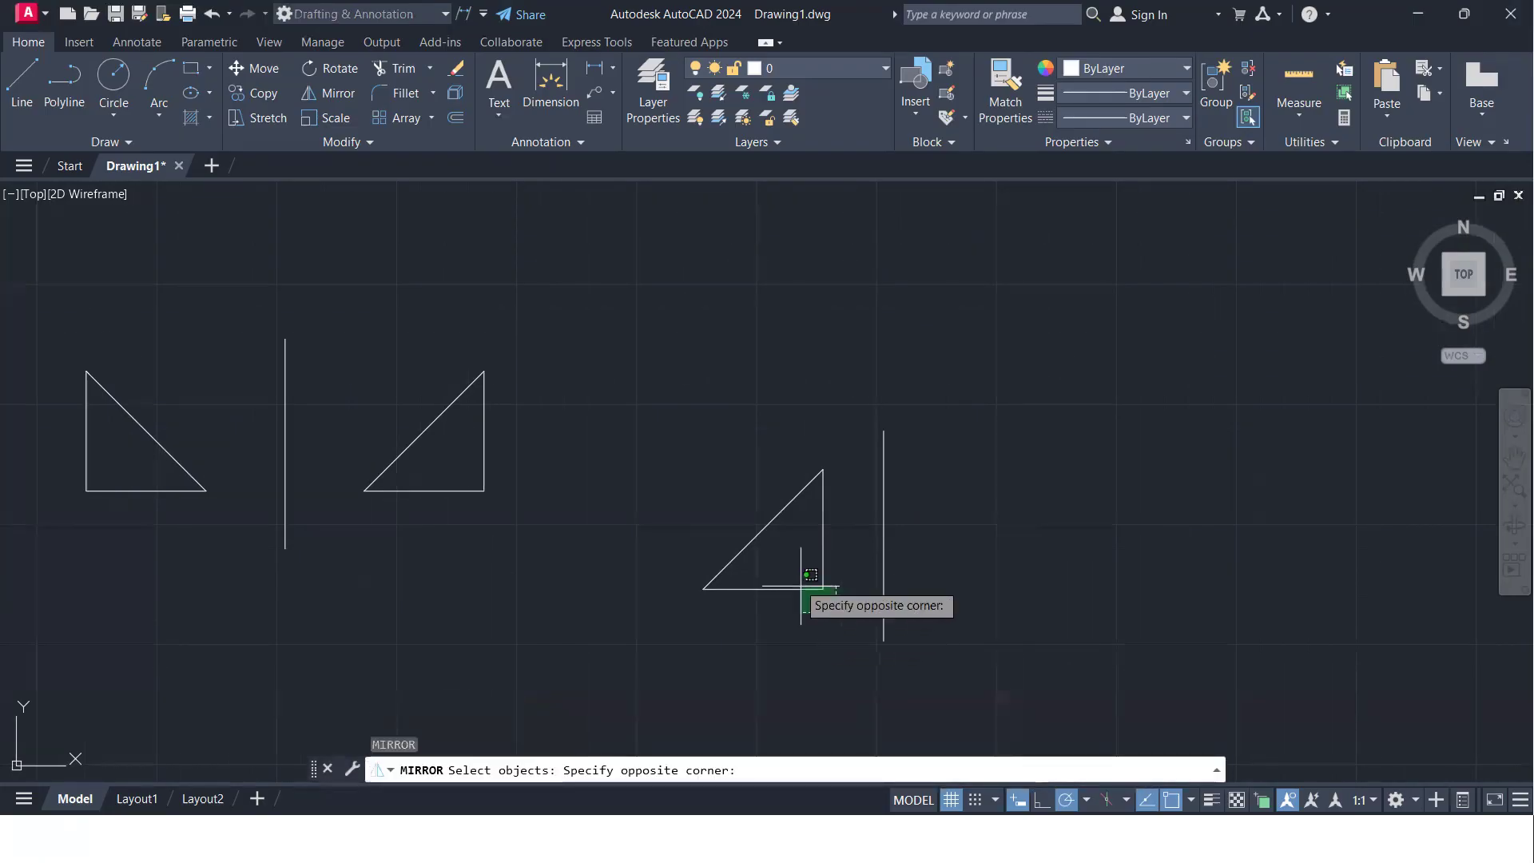
click(759, 489)
key(Return)
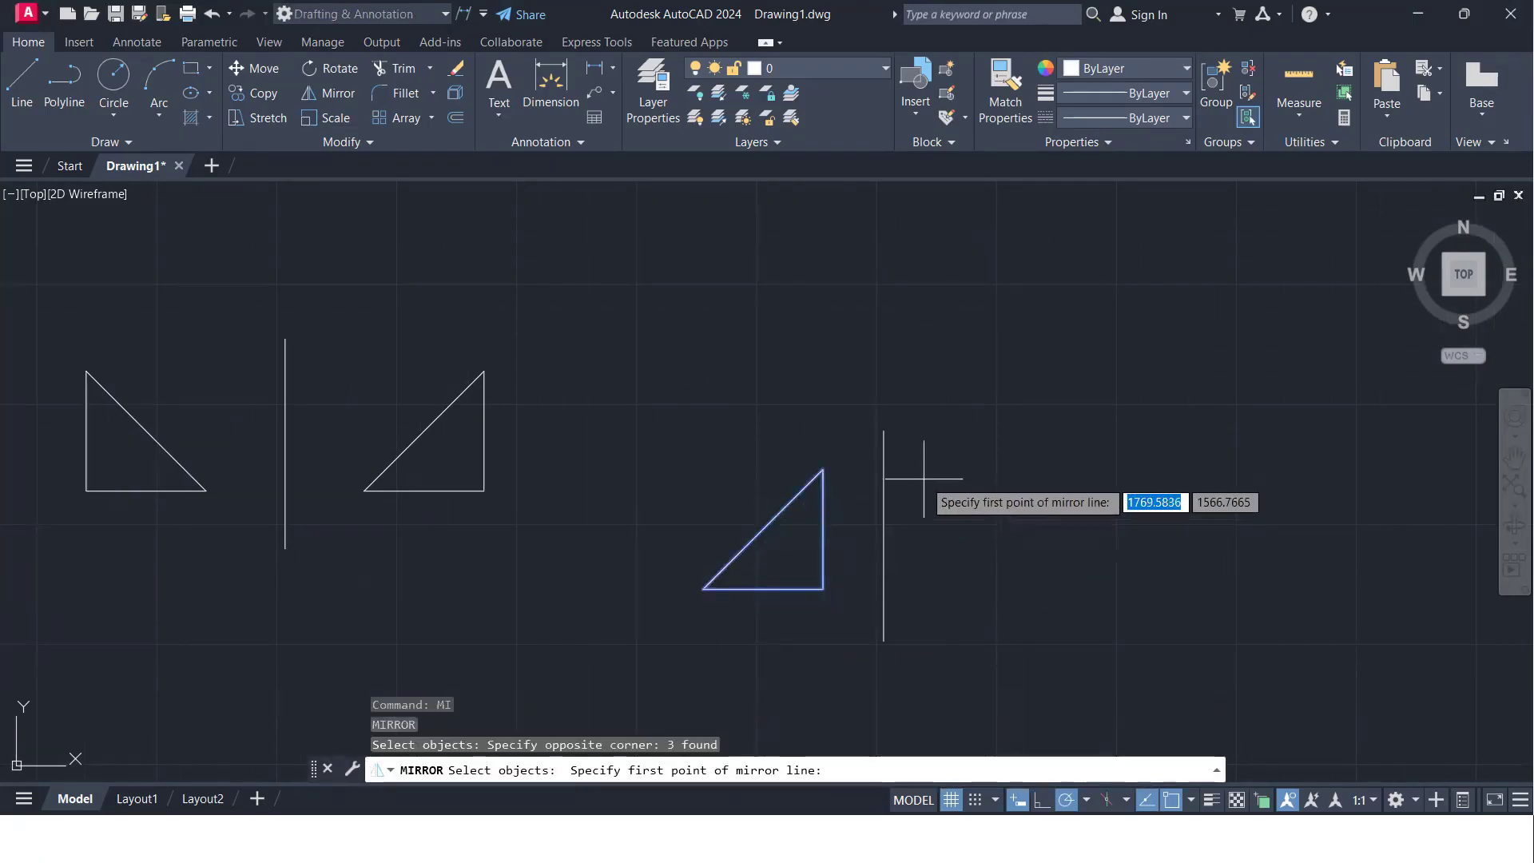
click(882, 431)
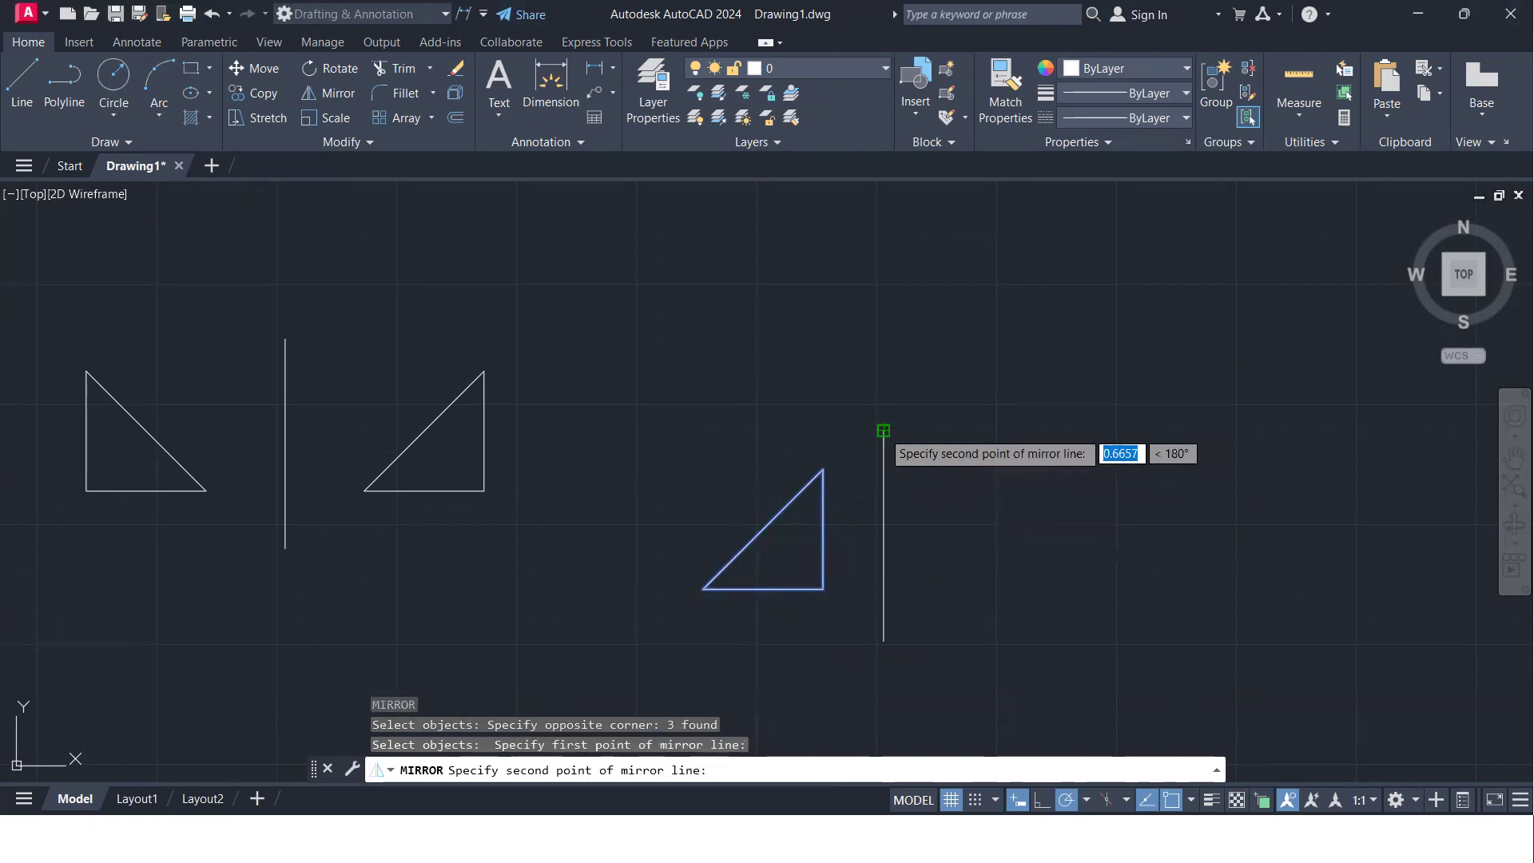
click(882, 643)
key(Return)
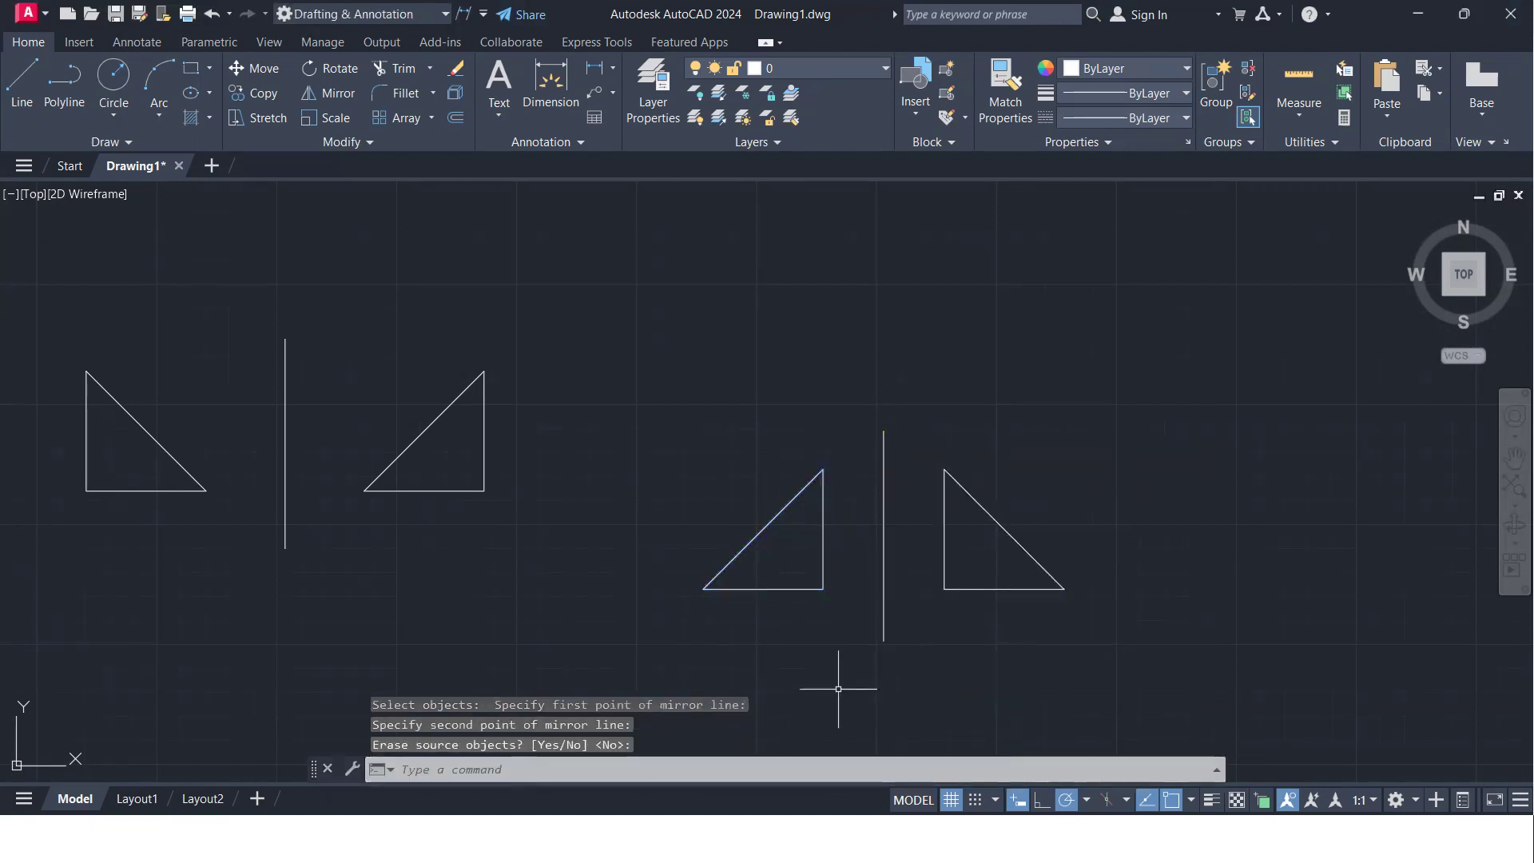
- Draw a horizontal line about 151 units long in the empty area to the right of the mirrored triangles
scroll(838, 689, down, 2)
middle_drag(818, 655, 521, 552)
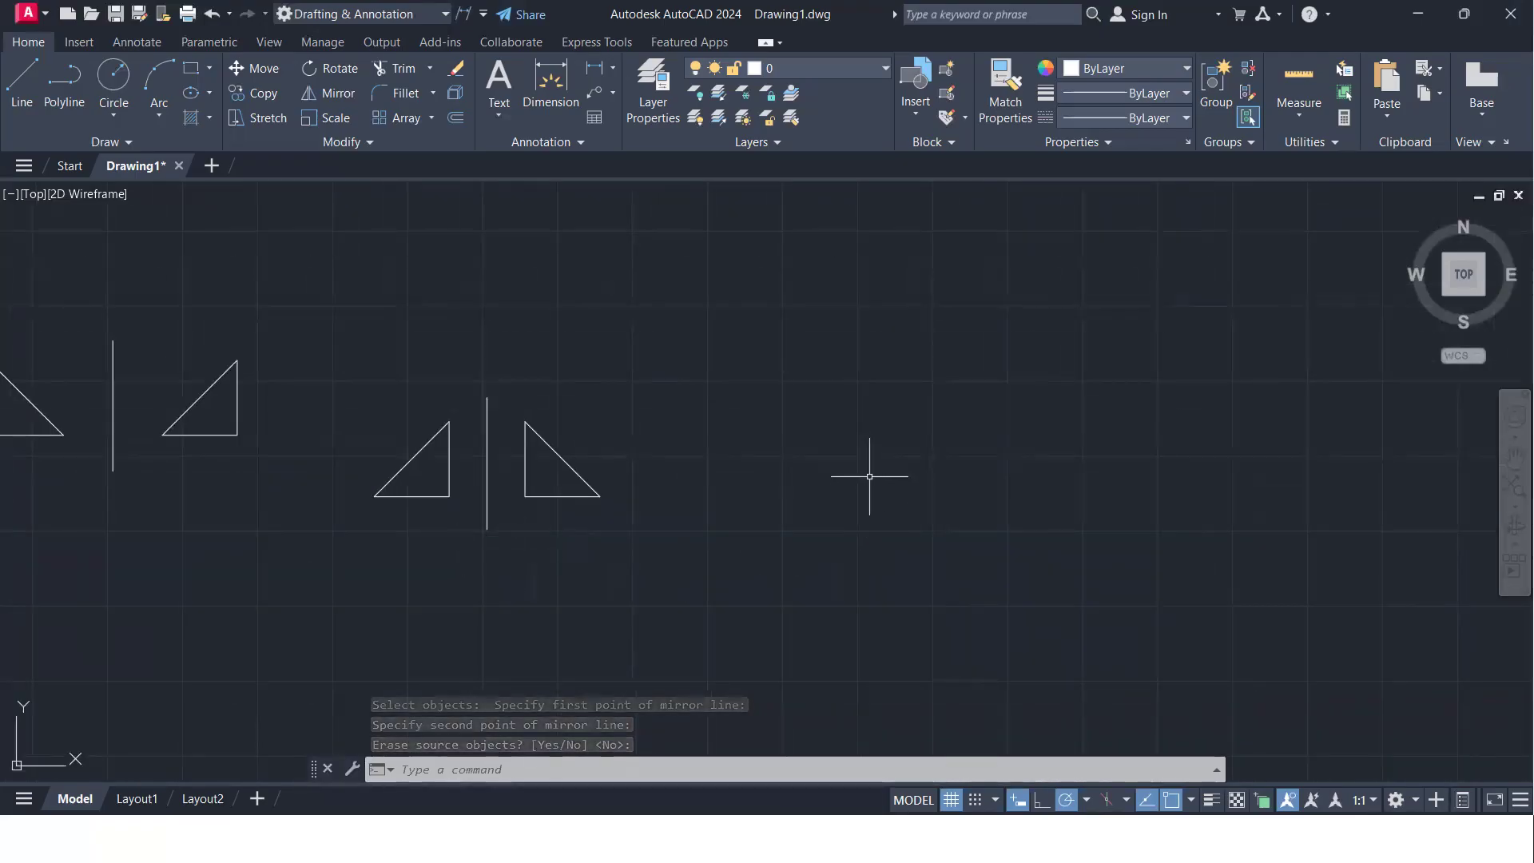
text(l)
key(Return)
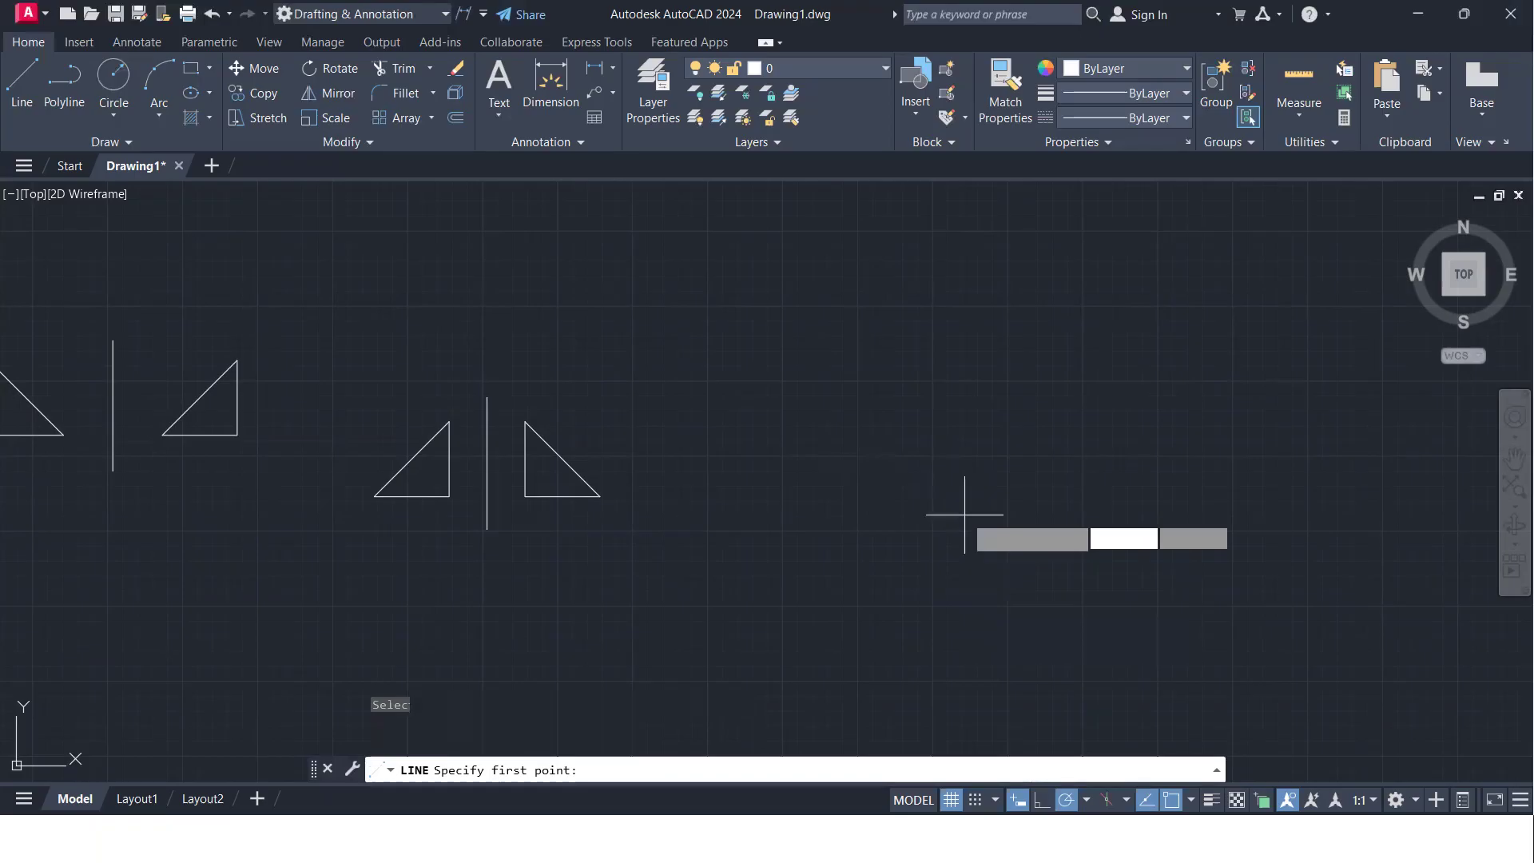
click(954, 511)
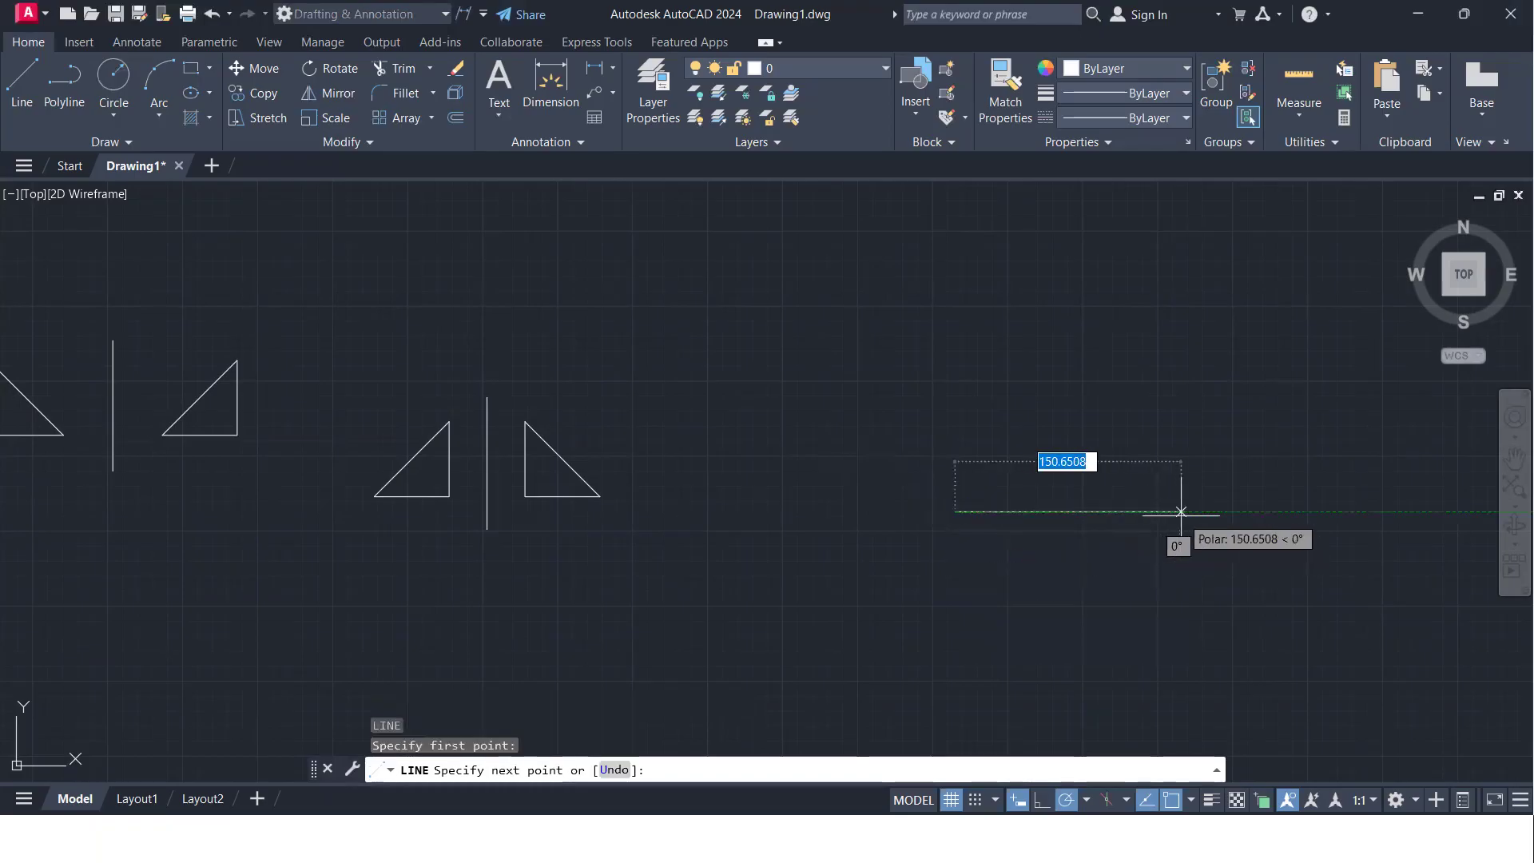
click(1180, 511)
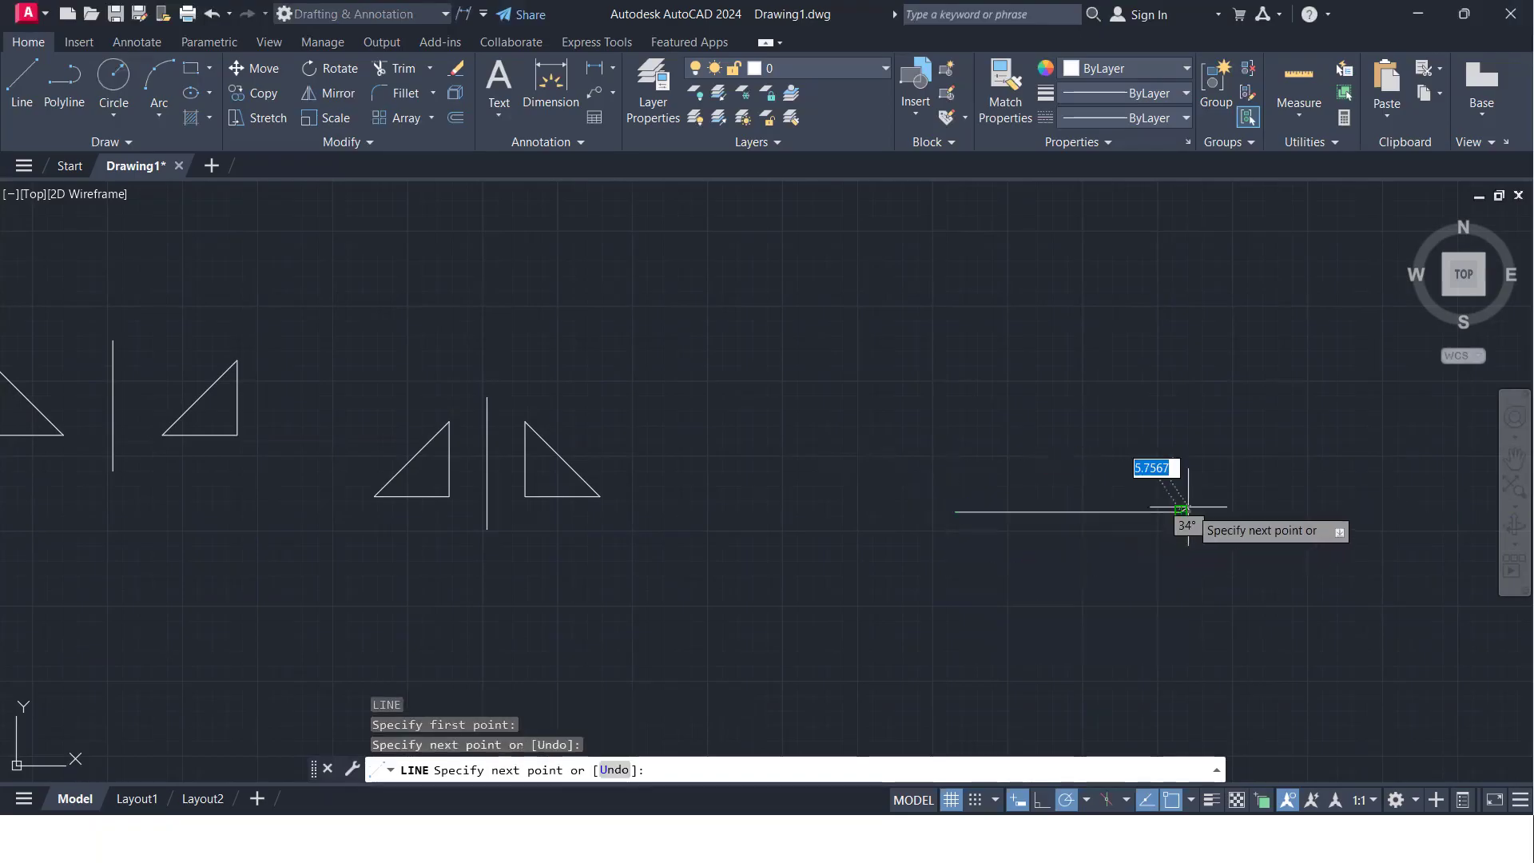
key(Return)
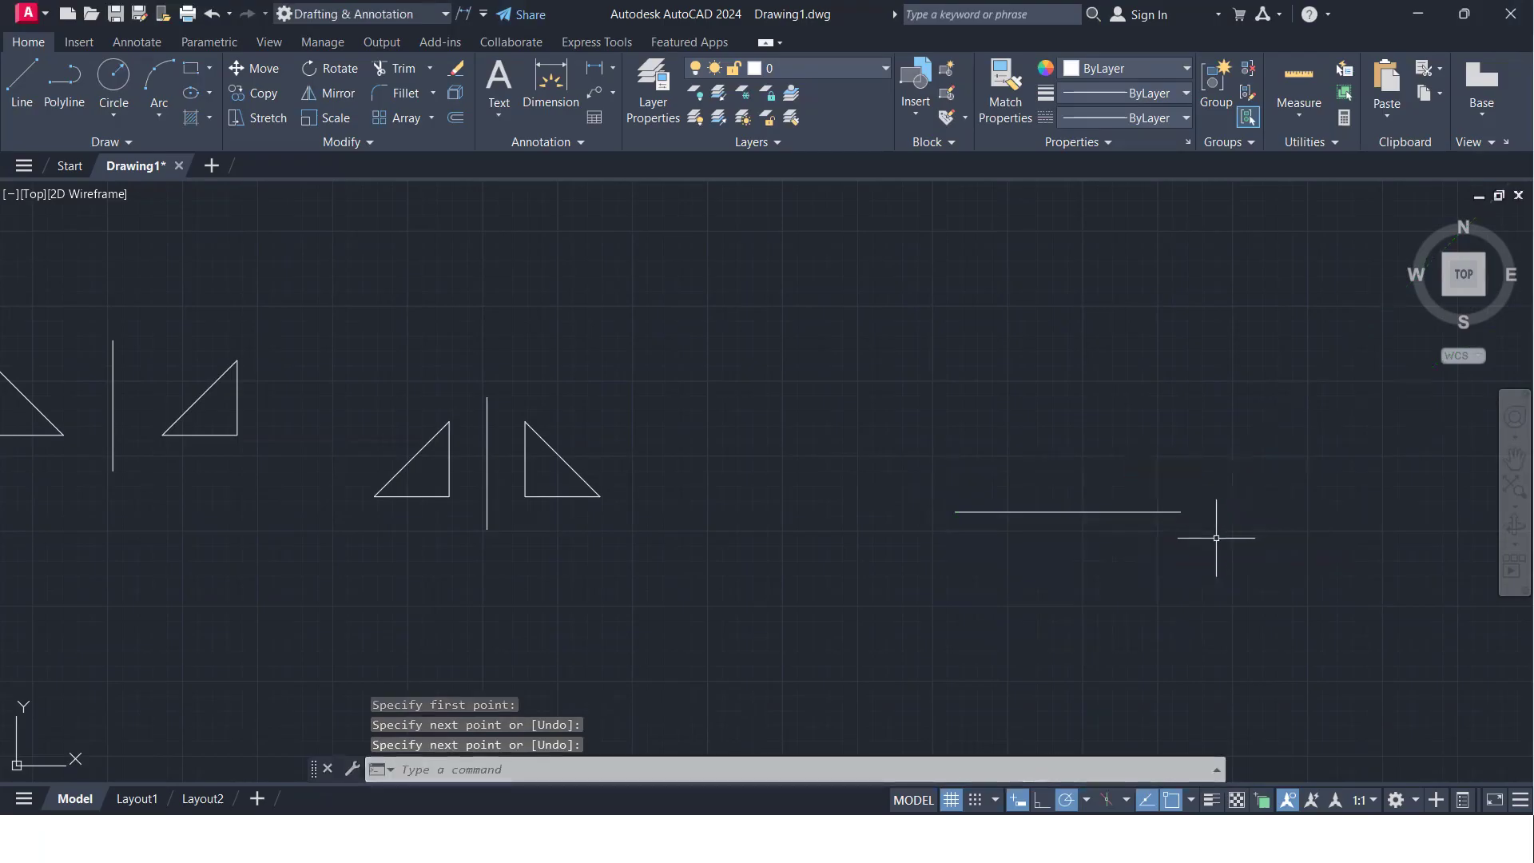
- Draw a line about 74 units up from the horizontal line's right end, continuing left to a point above its left end
key(Return)
click(1180, 511)
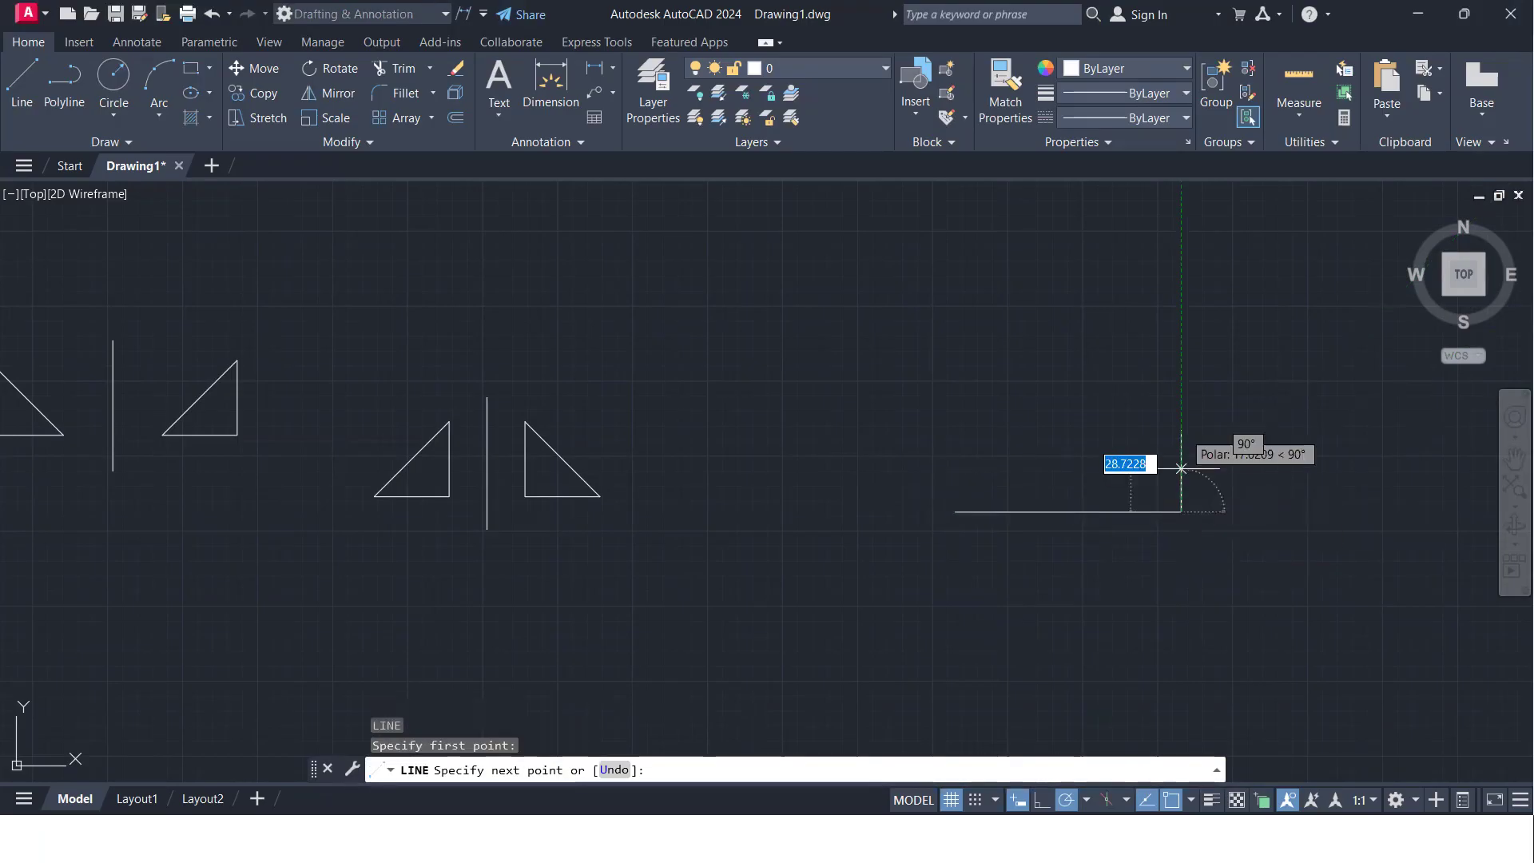
click(1180, 399)
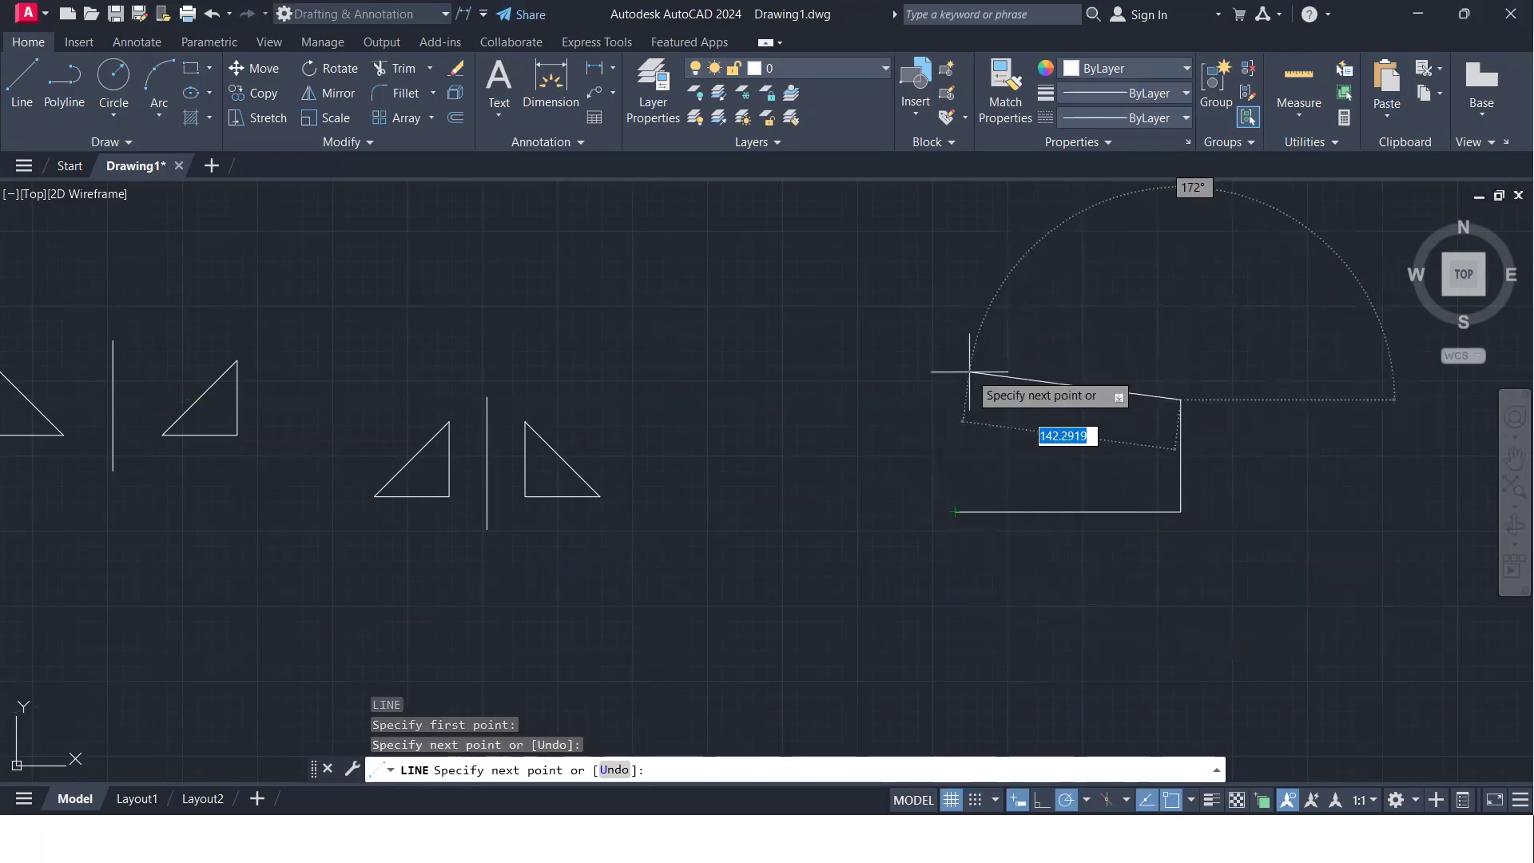
click(955, 399)
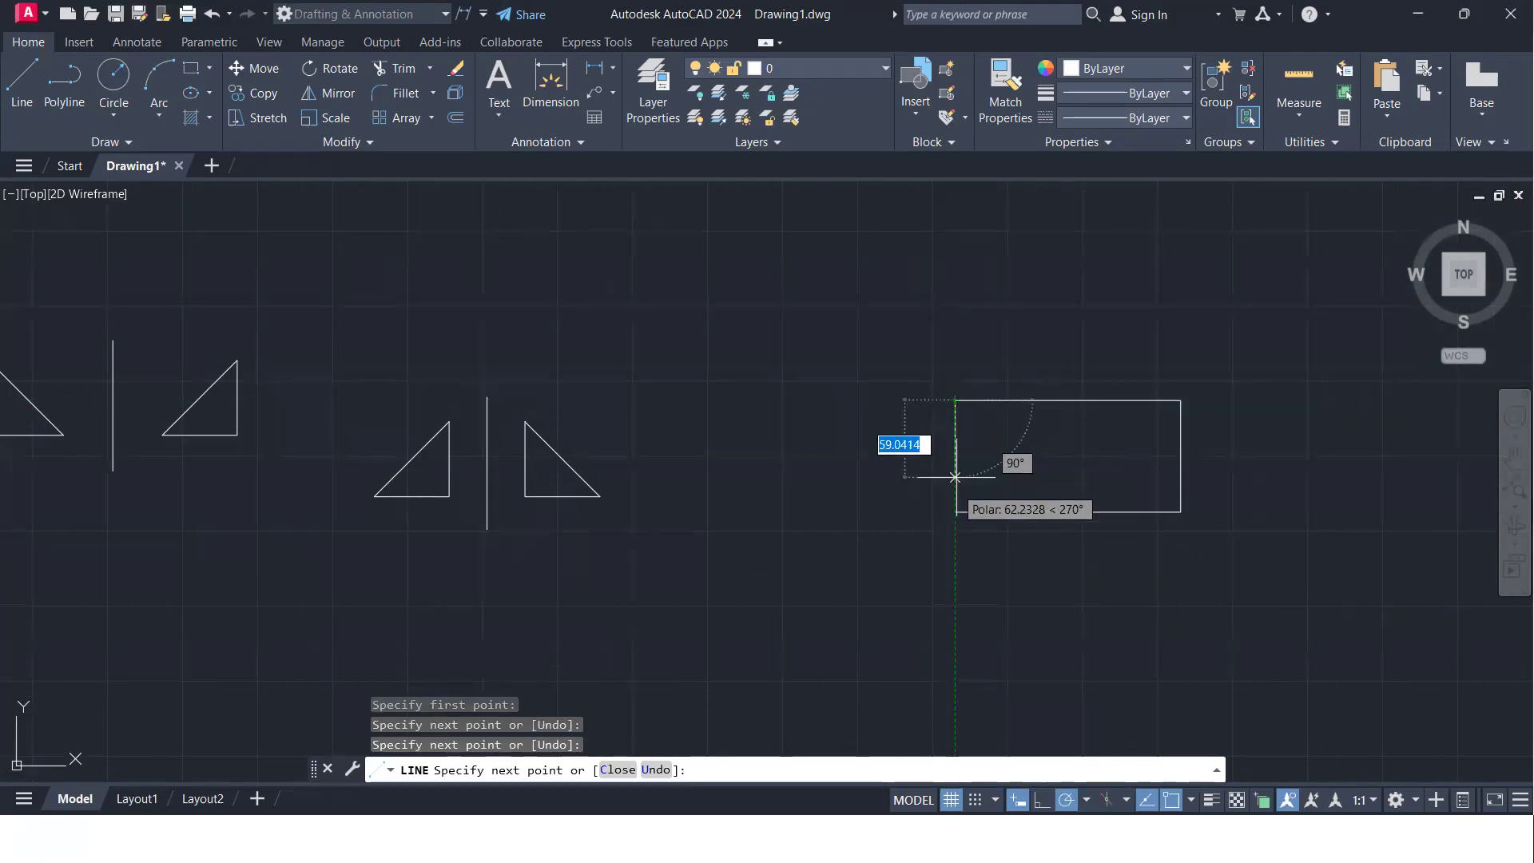
key(Return)
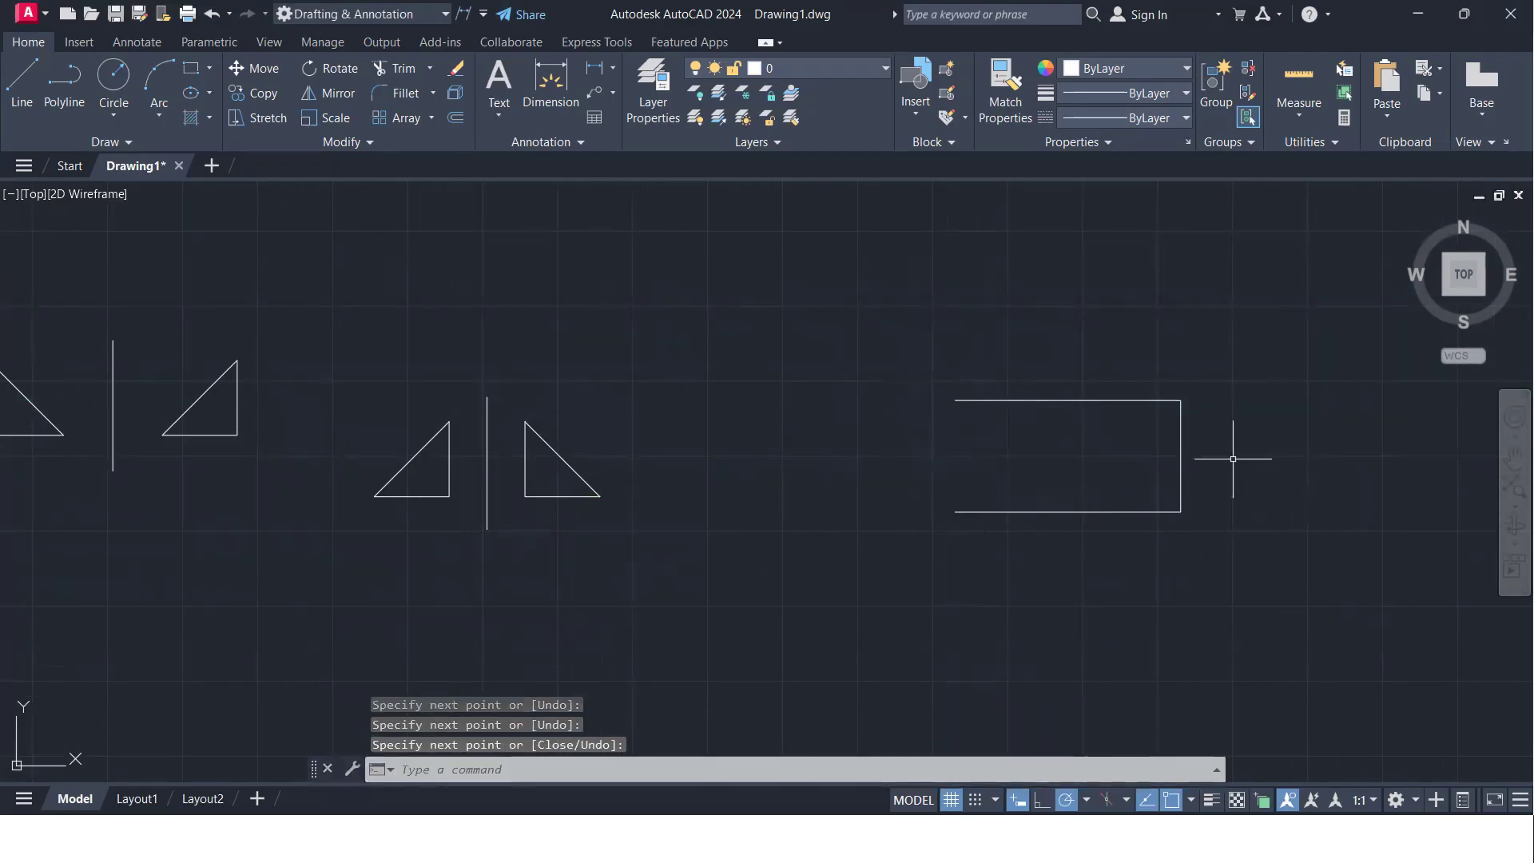
- Delete the vertical connecting line and draw a 2-Point circle between the right endpoints of the two horizontal lines
drag(1236, 470, 1151, 427)
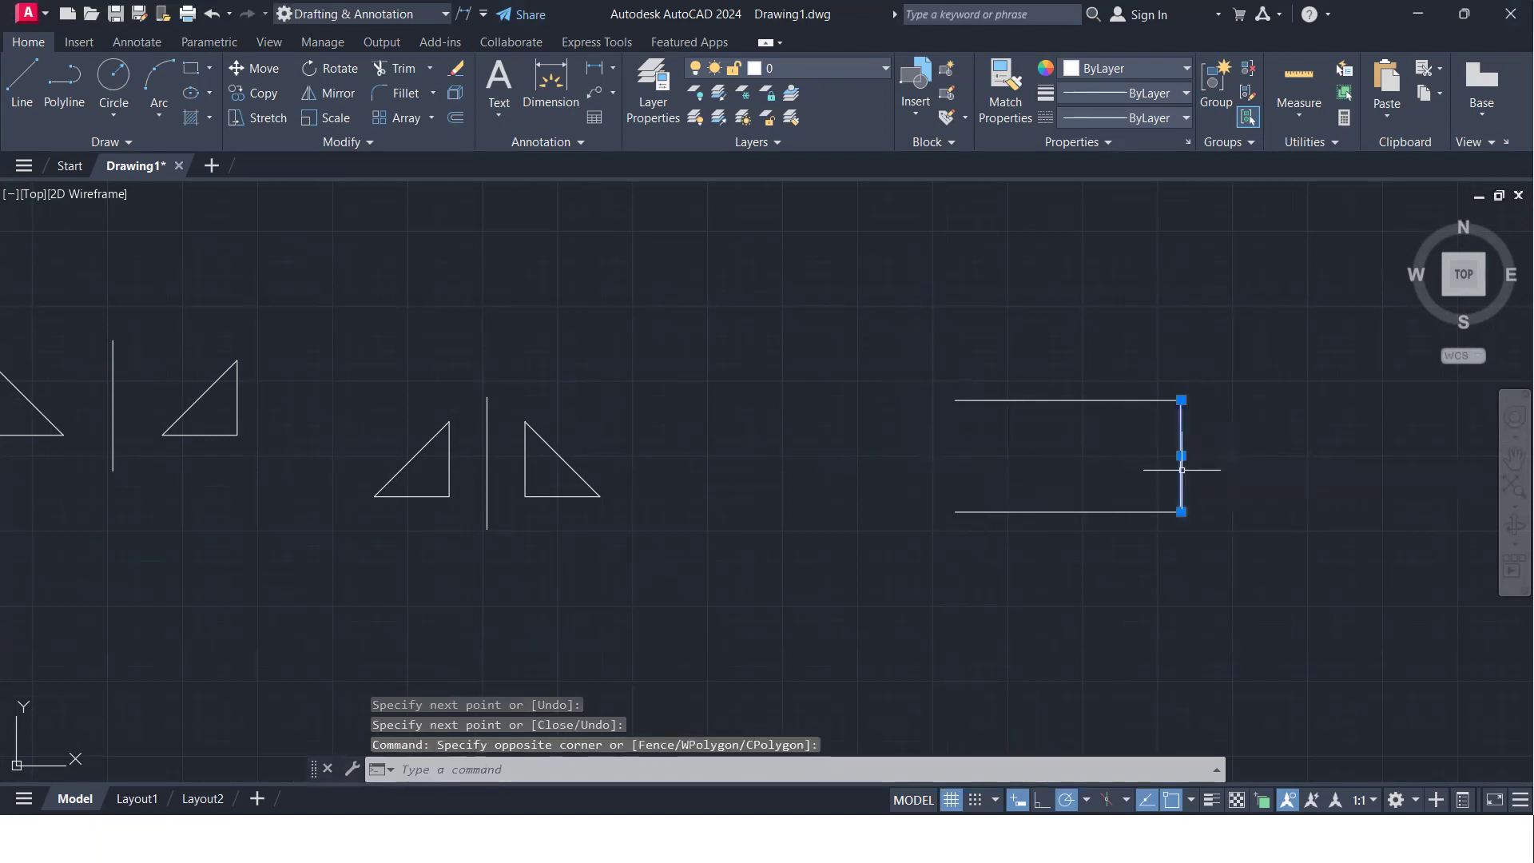
key(Delete)
click(114, 117)
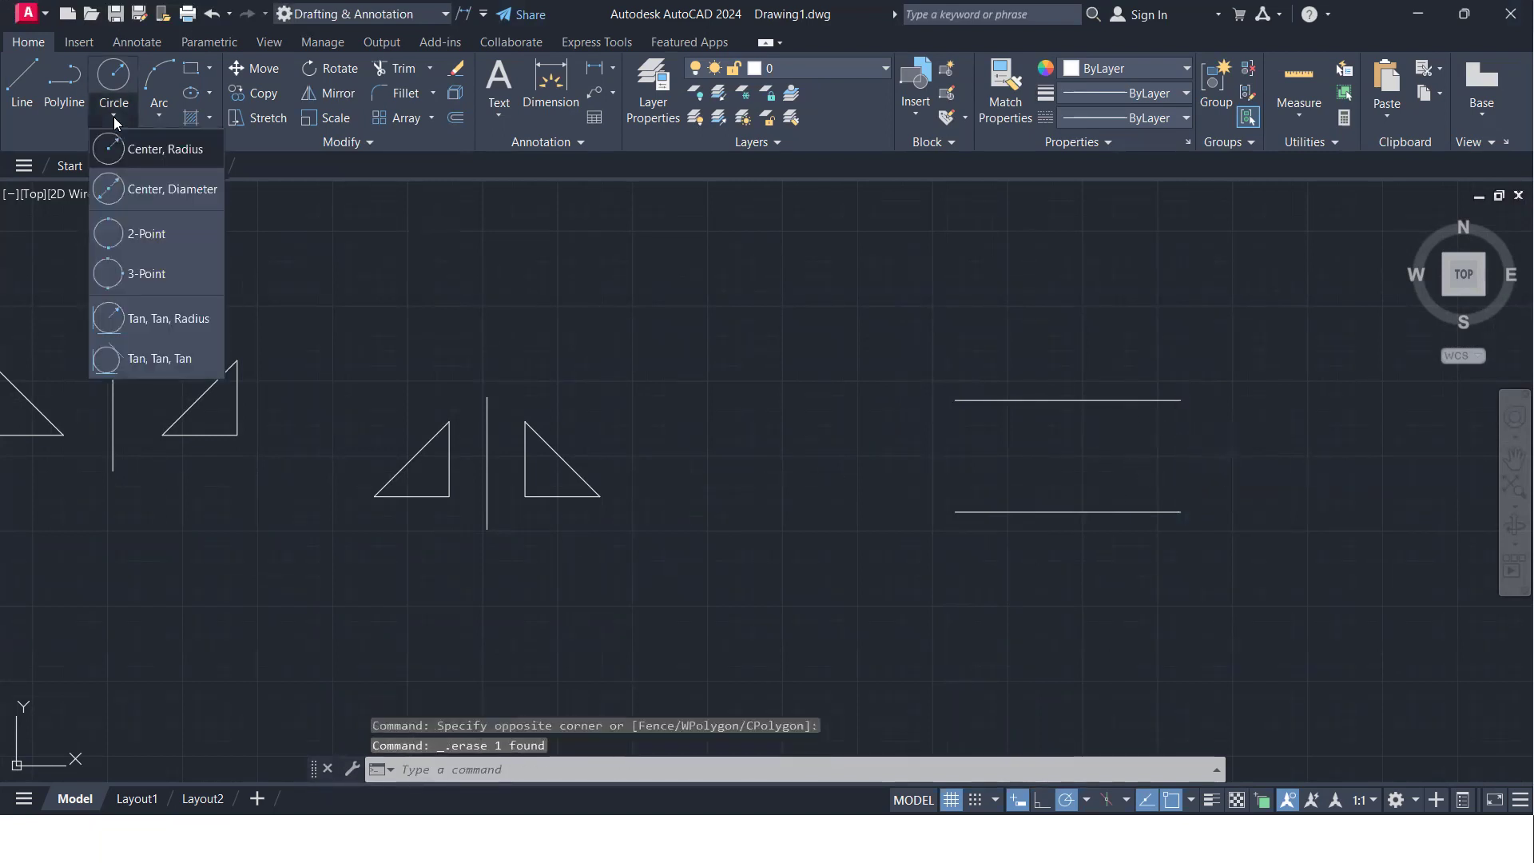
click(149, 231)
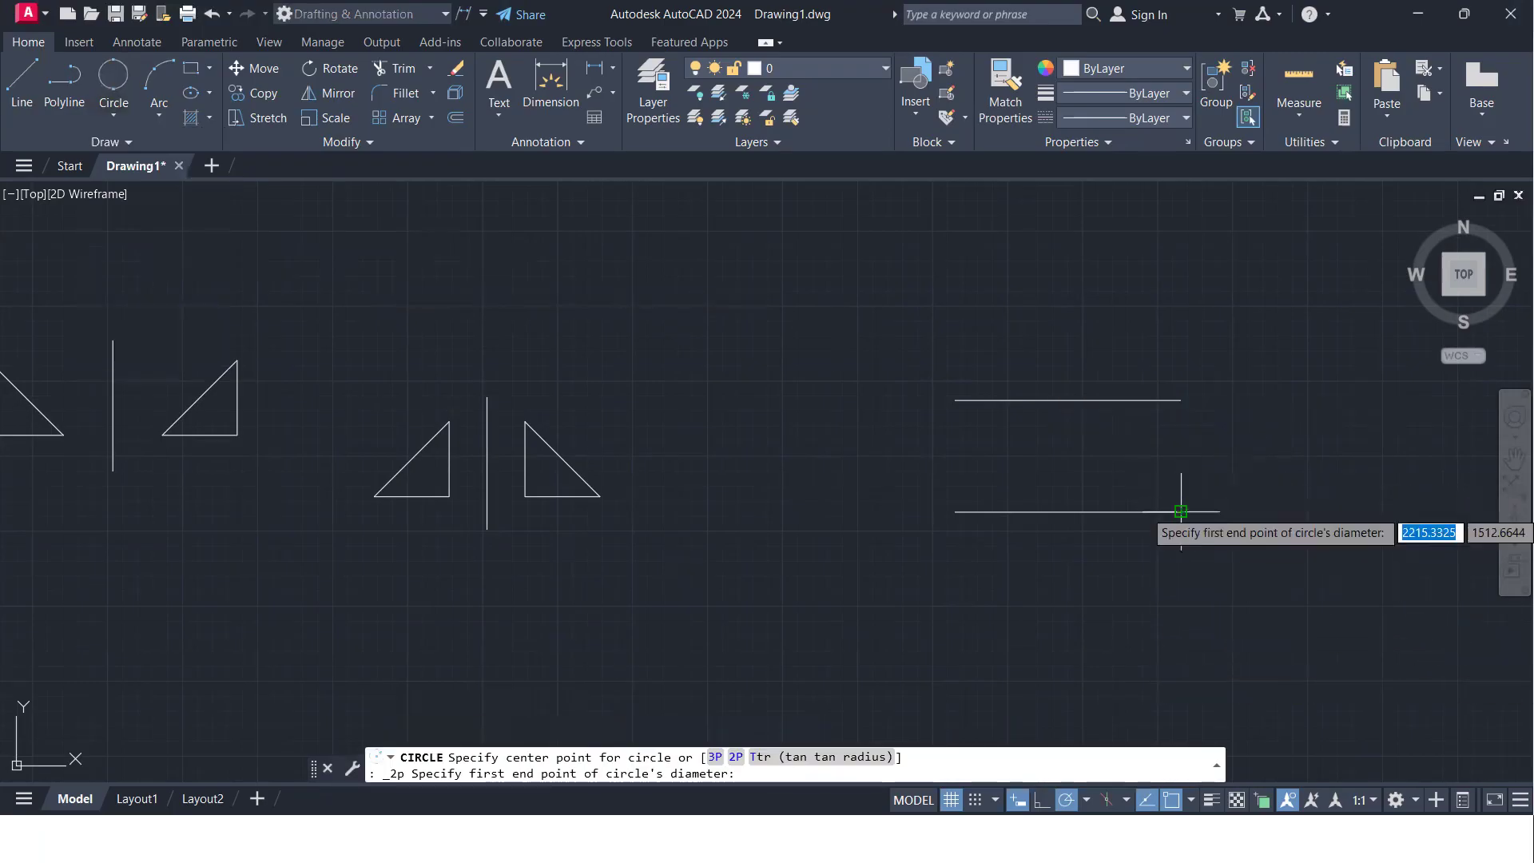
click(1180, 511)
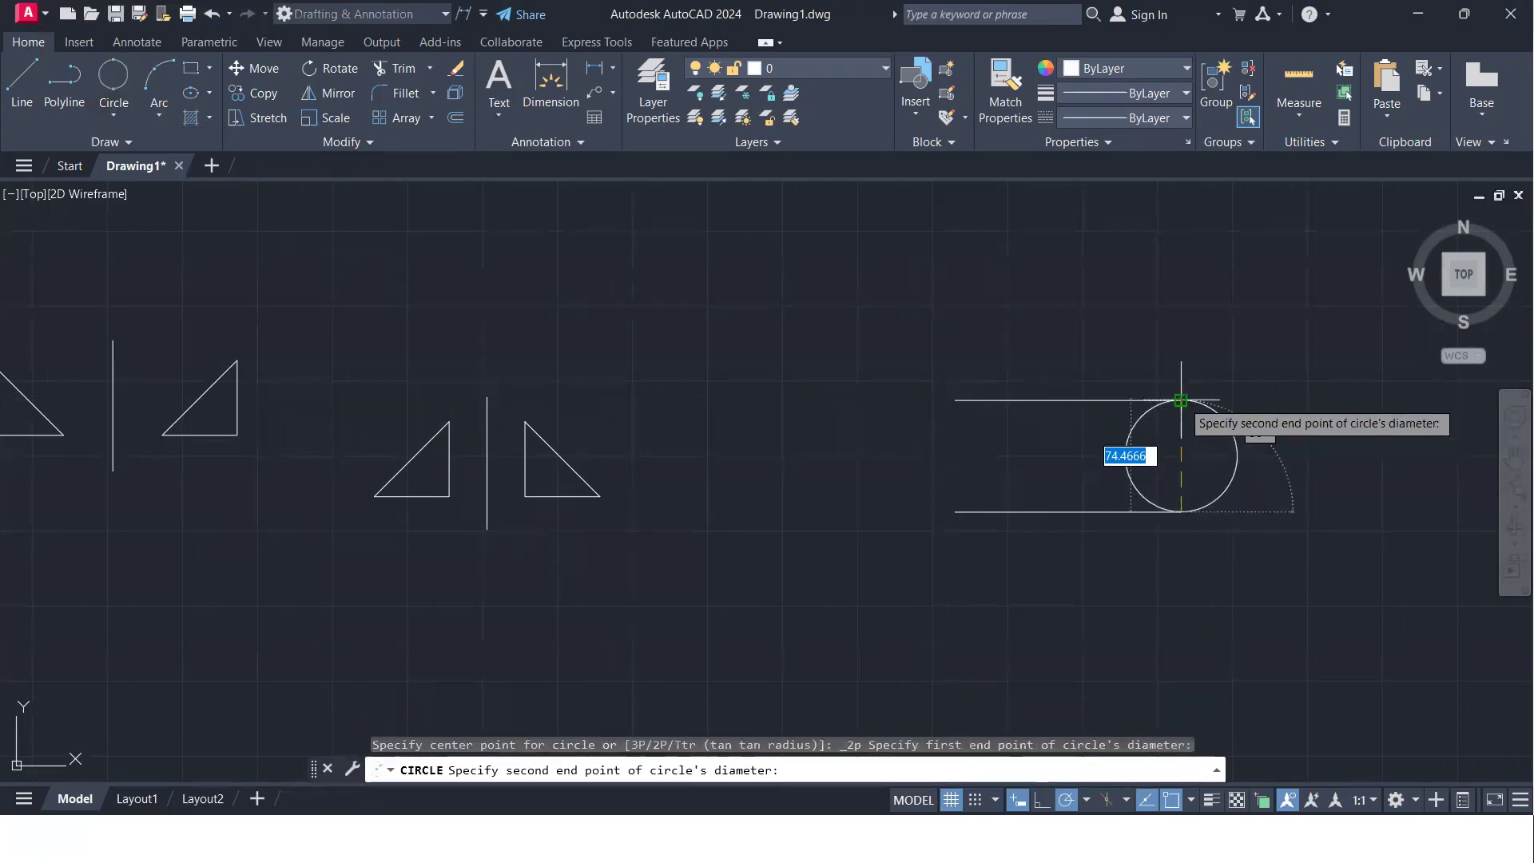
click(1181, 399)
- Trim away the left half of the circle lying between the two horizontal lines
text(tr)
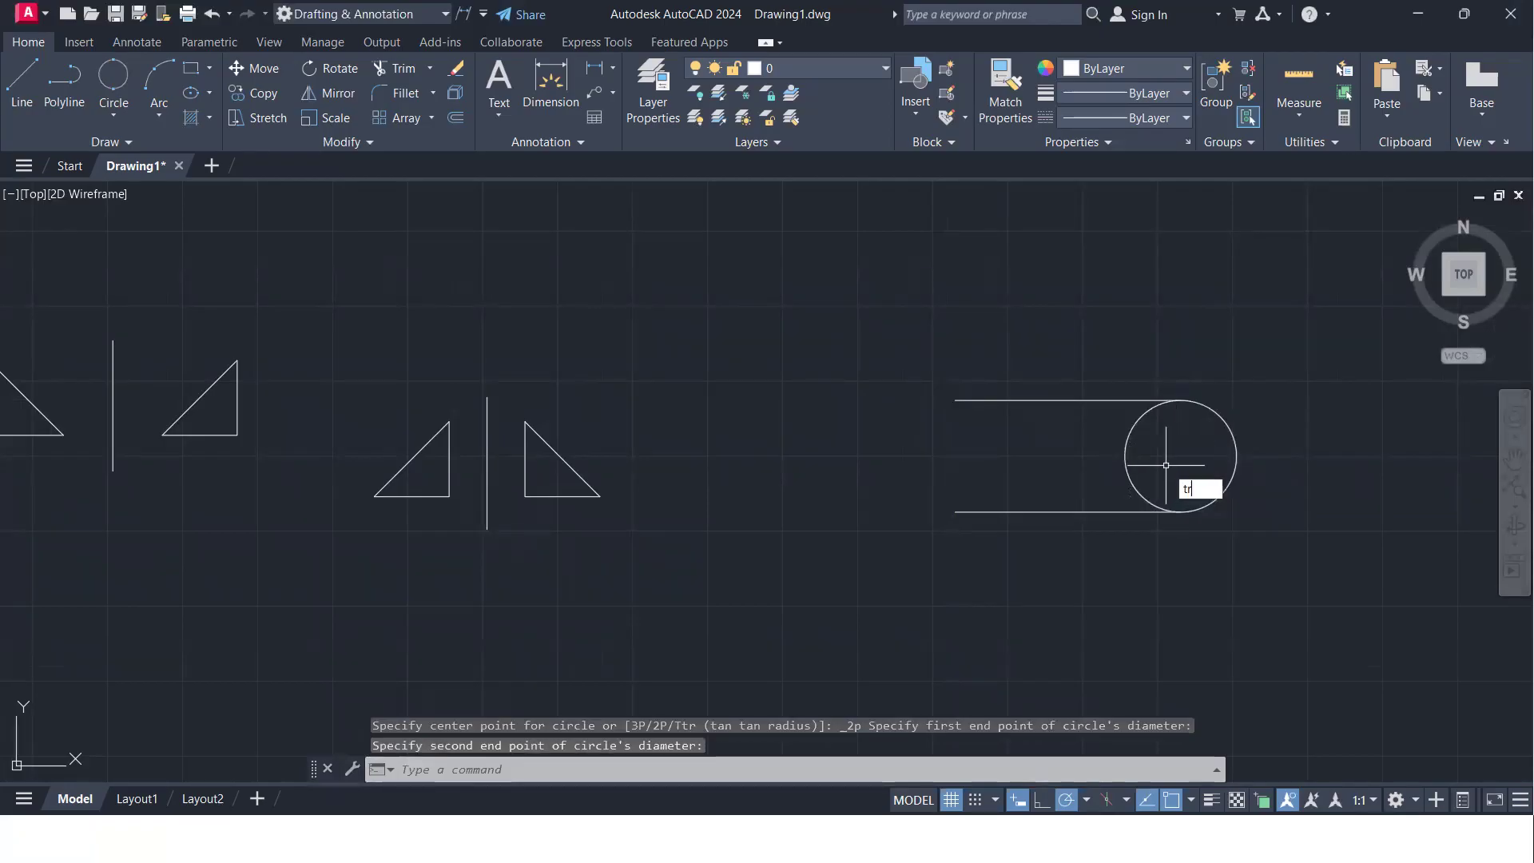
key(Return)
click(1165, 464)
click(1113, 454)
key(Return)
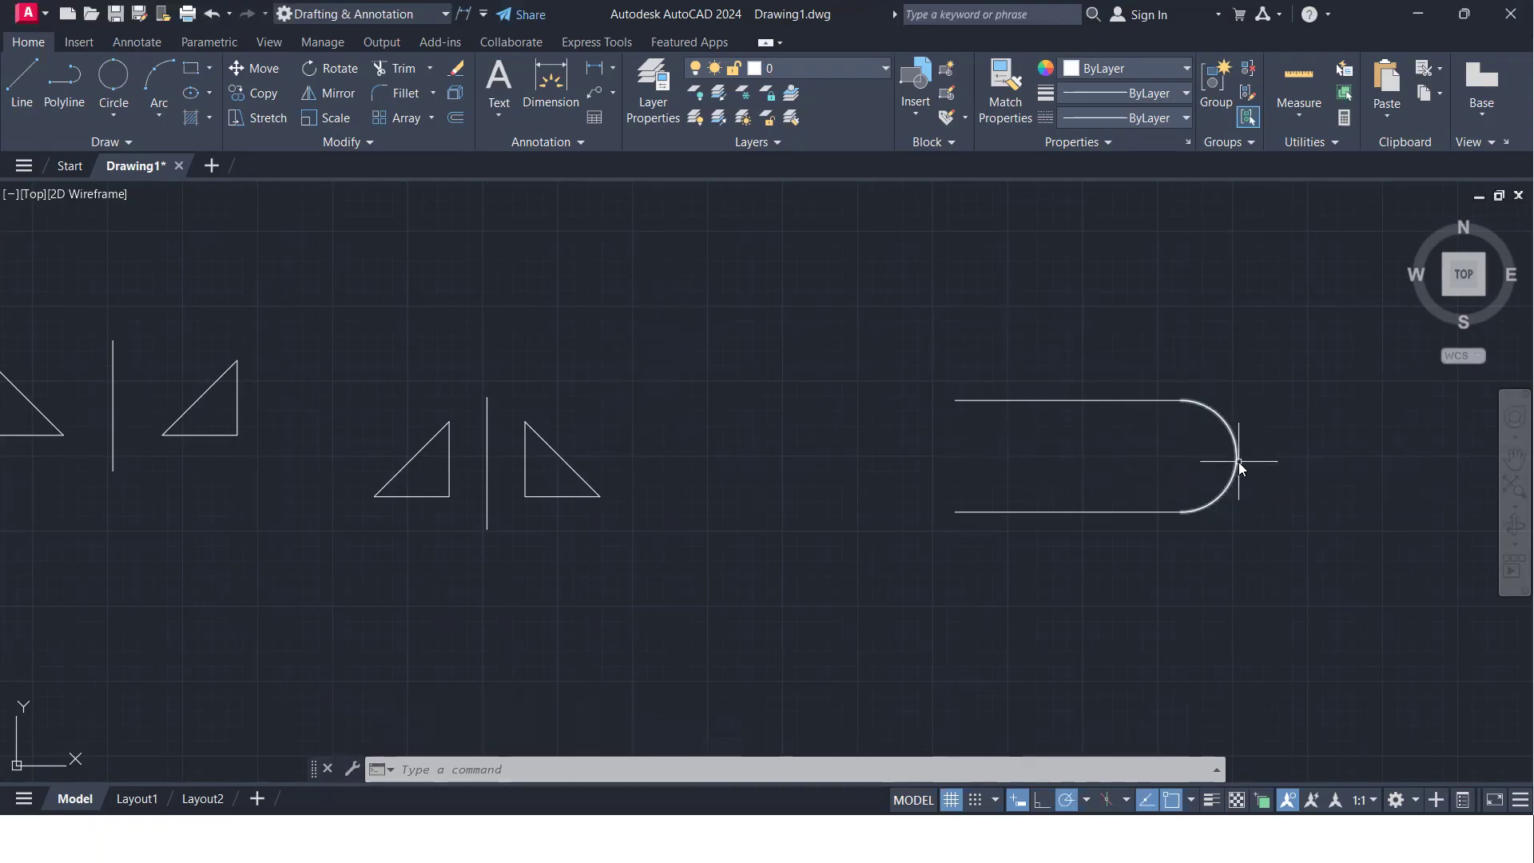
- Mirror the semicircular arc across the midpoints of the lower and upper horizontal lines, keeping the source arc, to close the slot
key(Return)
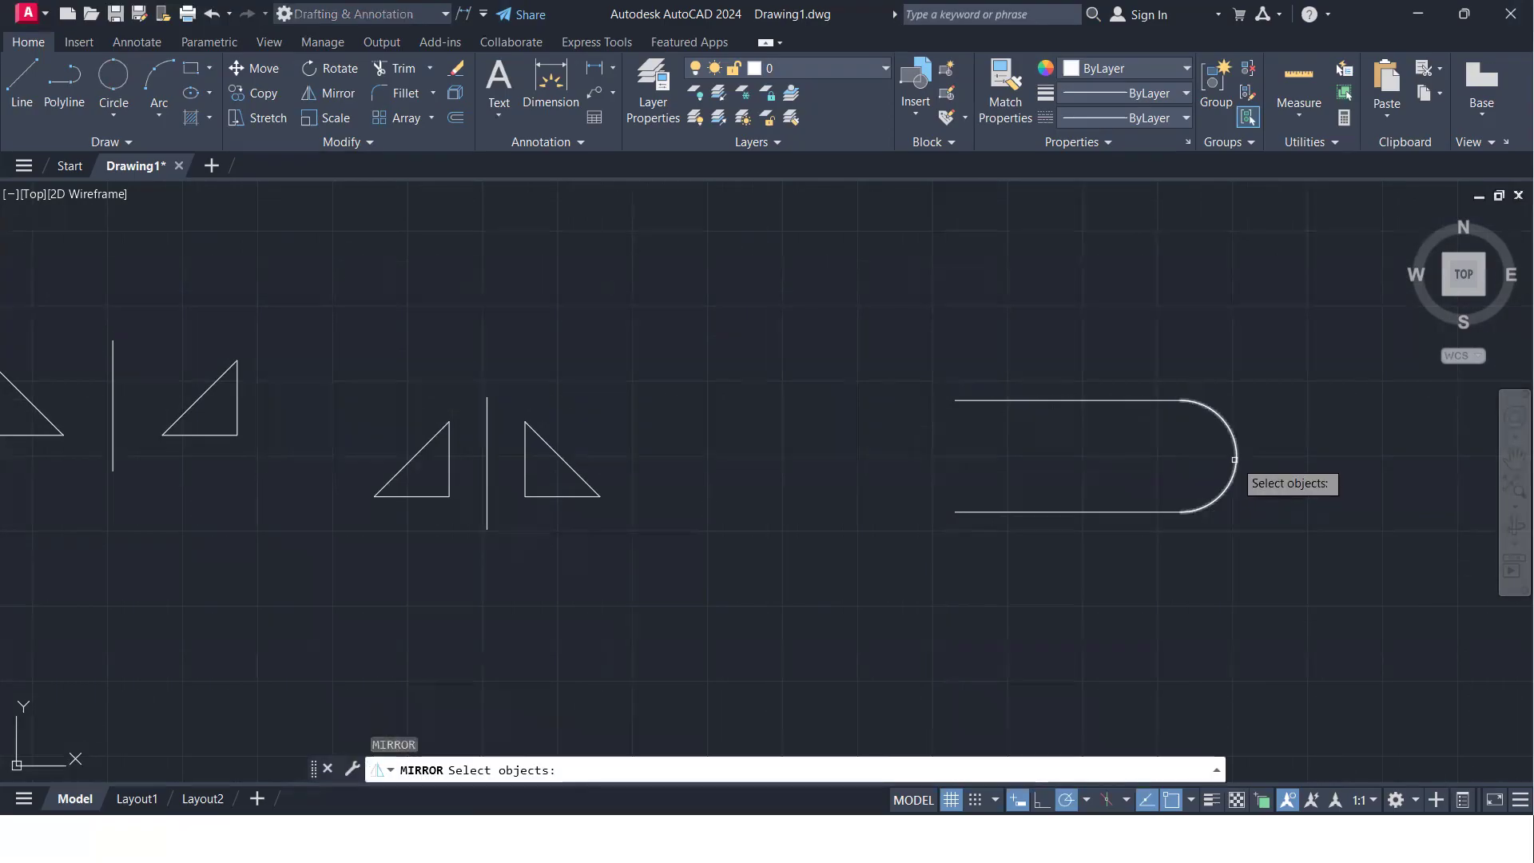
click(1236, 460)
key(Return)
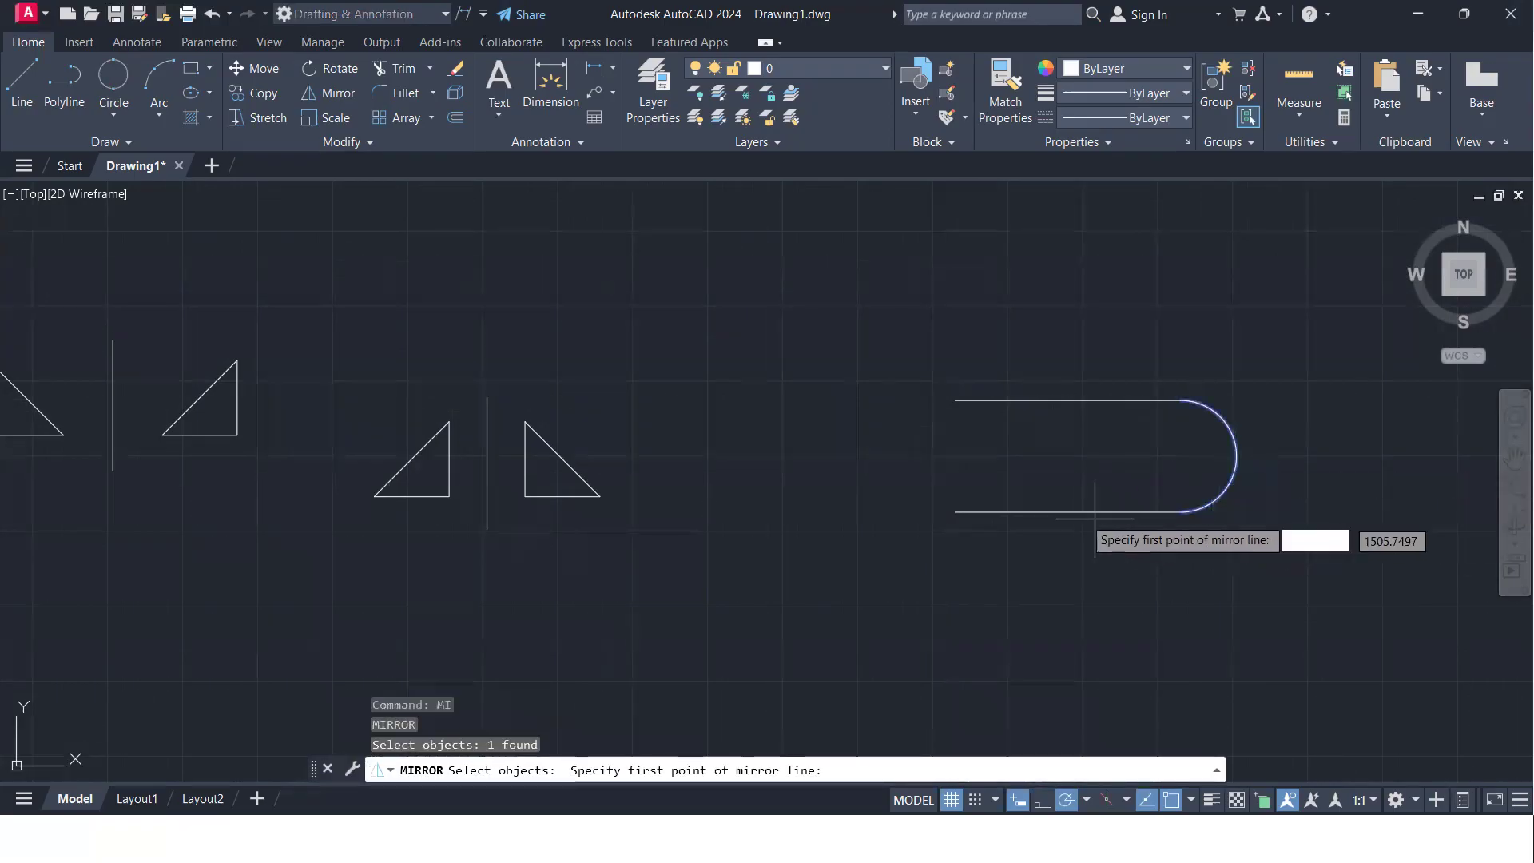
click(1067, 509)
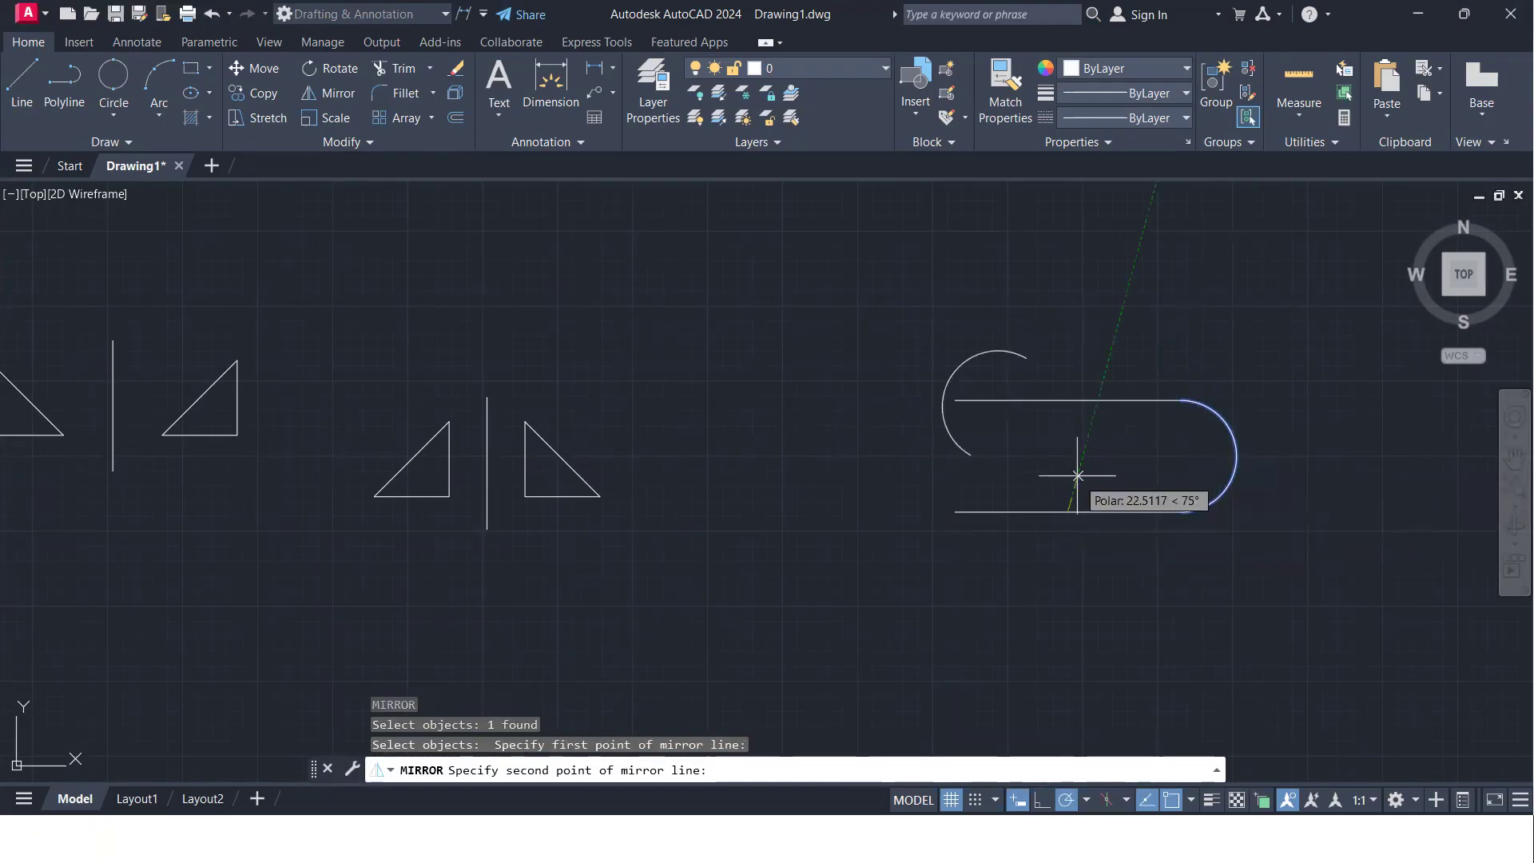
click(1068, 399)
click(1125, 474)
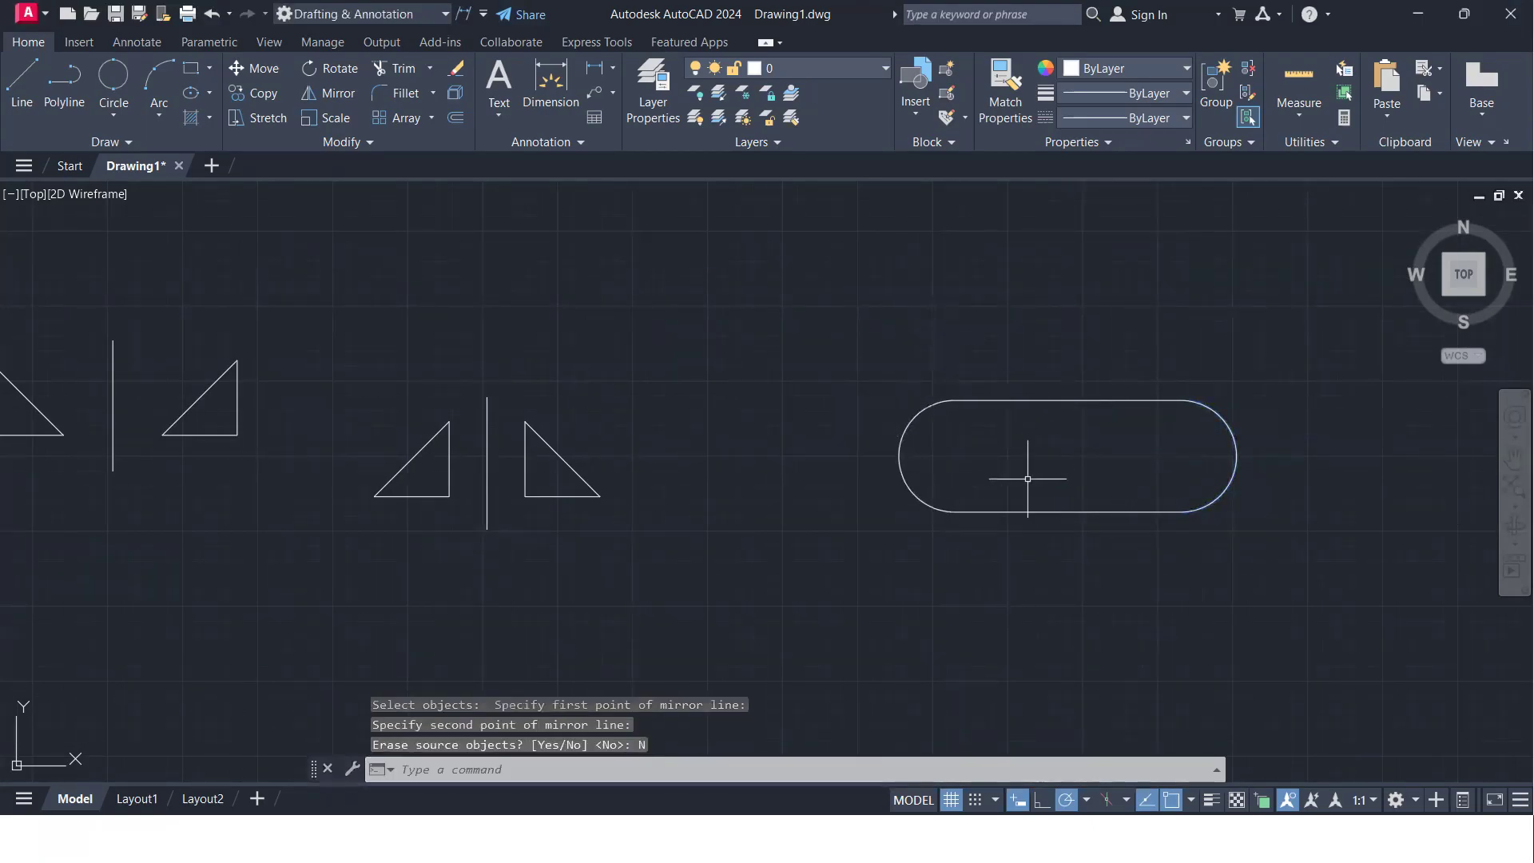
- Examine the completed slot shape and the mirrored triangle pair around its vertical mirror line
scroll(1041, 491, down, 2)
mouse_move(1055, 486)
middle_down()
mouse_move(838, 456)
mouse_move(737, 468)
middle_up()
scroll(918, 496, up, 5)
scroll(918, 496, down, 2)
scroll(917, 496, down, 2)
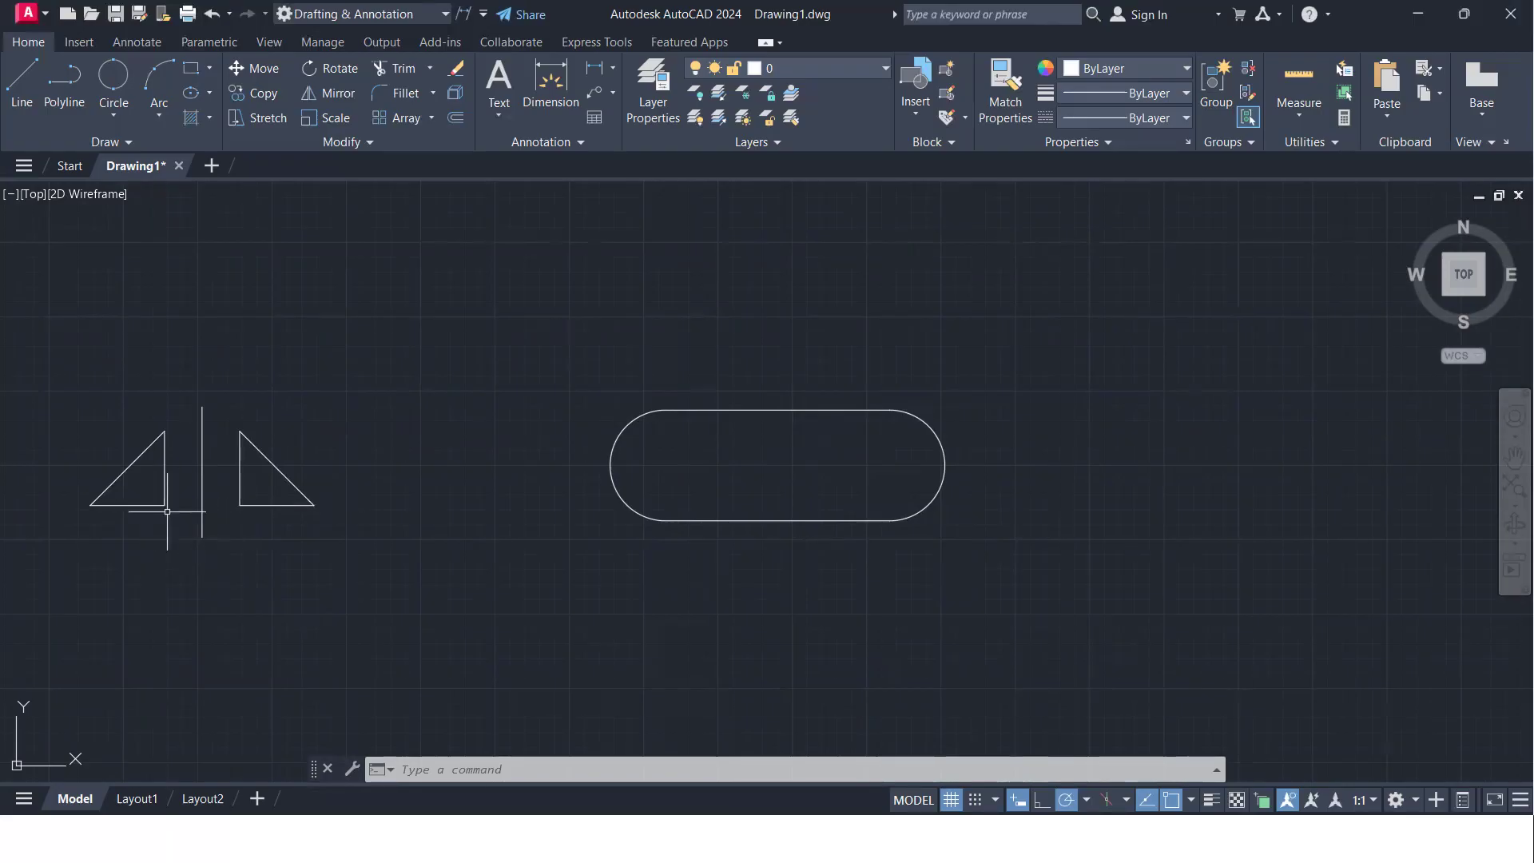
scroll(167, 511, up, 4)
middle_drag(179, 507, 725, 527)
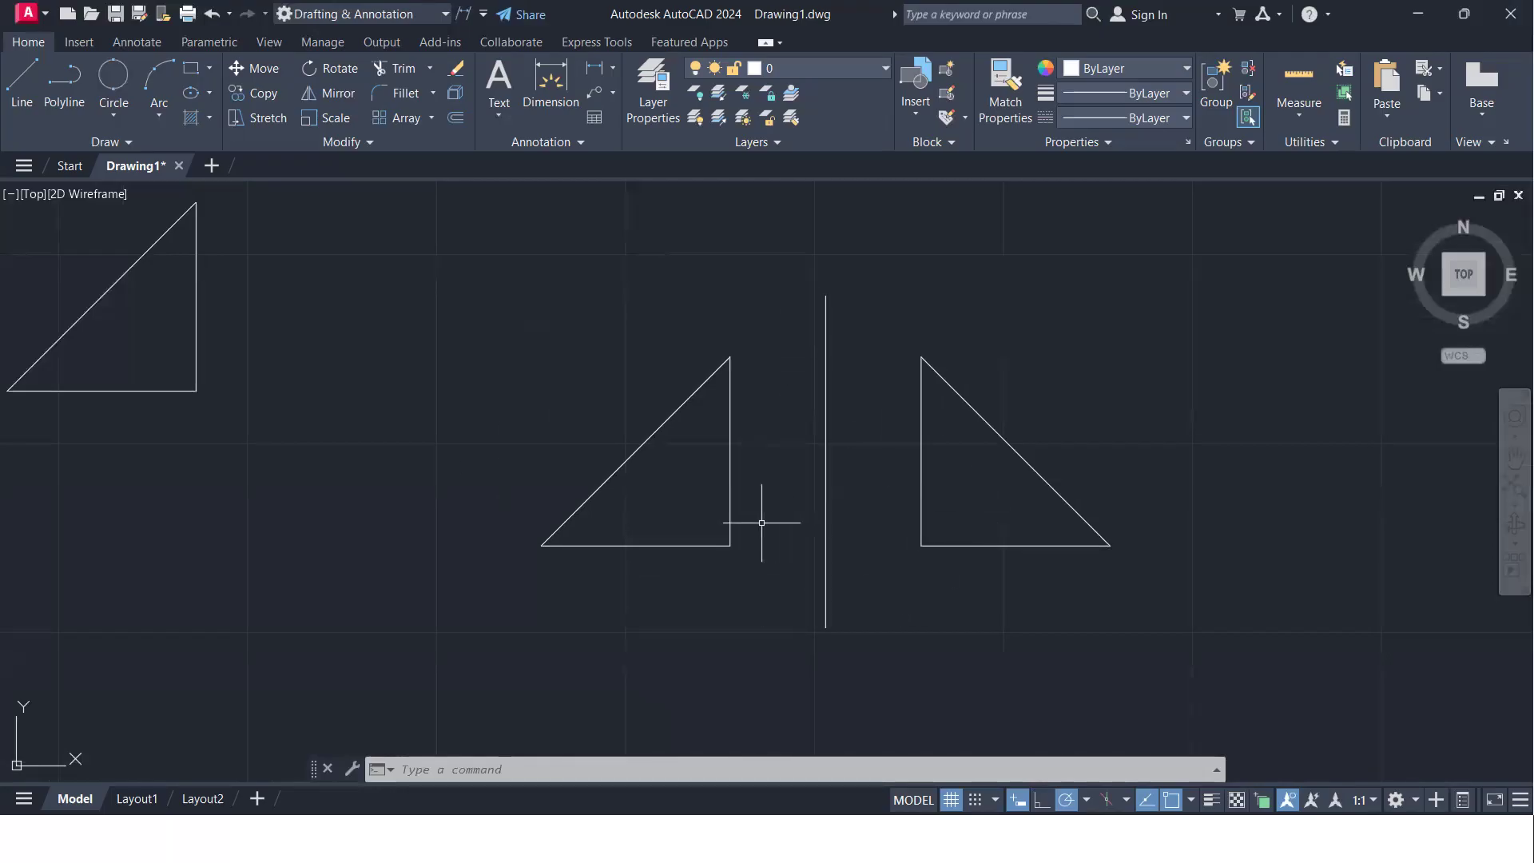
scroll(845, 503, down, 4)
middle_drag(845, 503, 596, 362)
middle_drag(1034, 534, 929, 468)
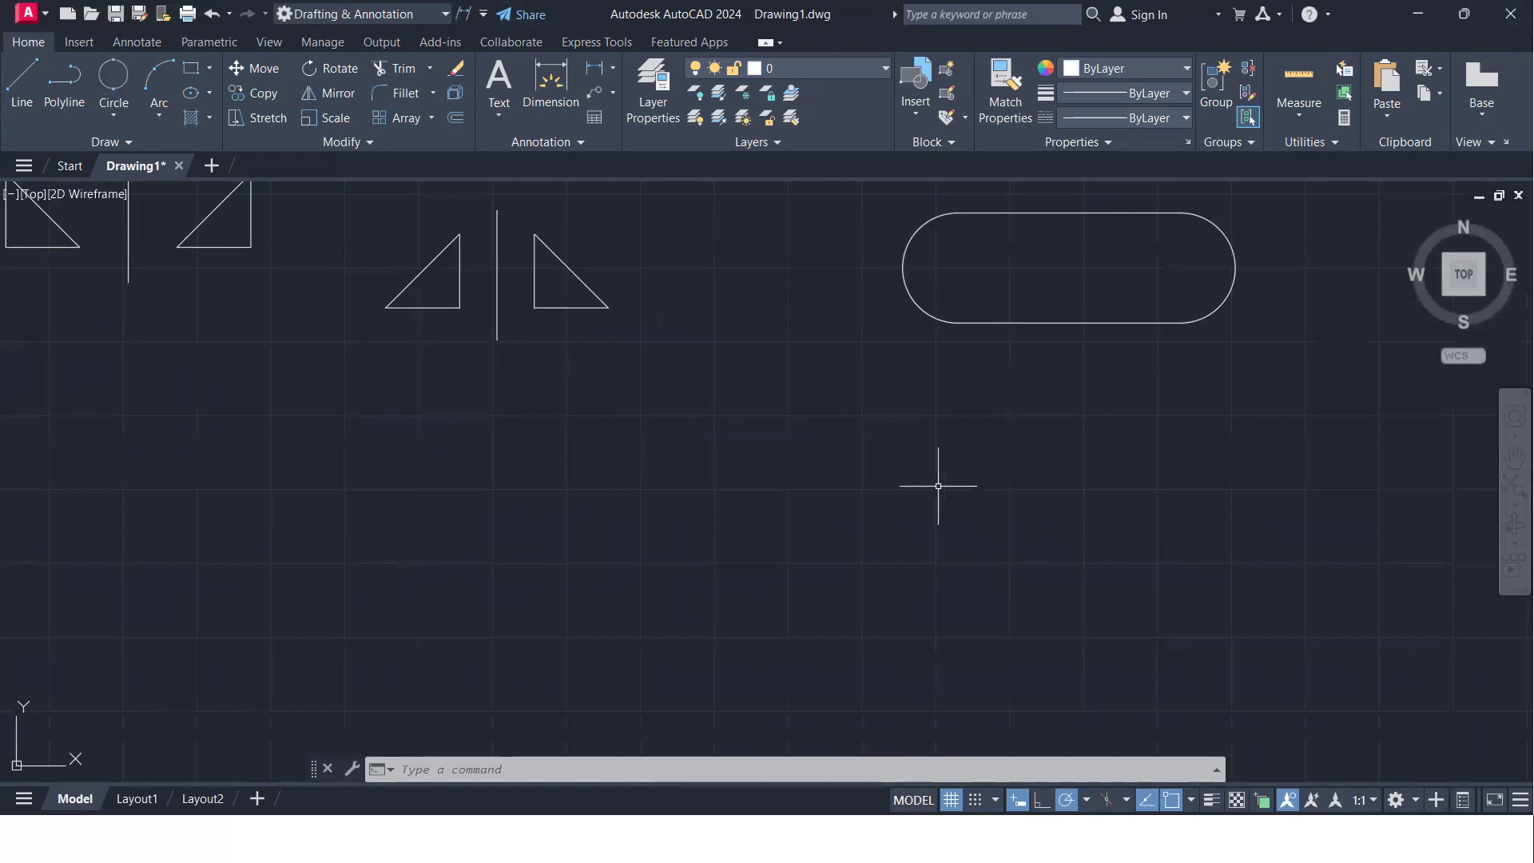
middle_drag(446, 496, 571, 451)
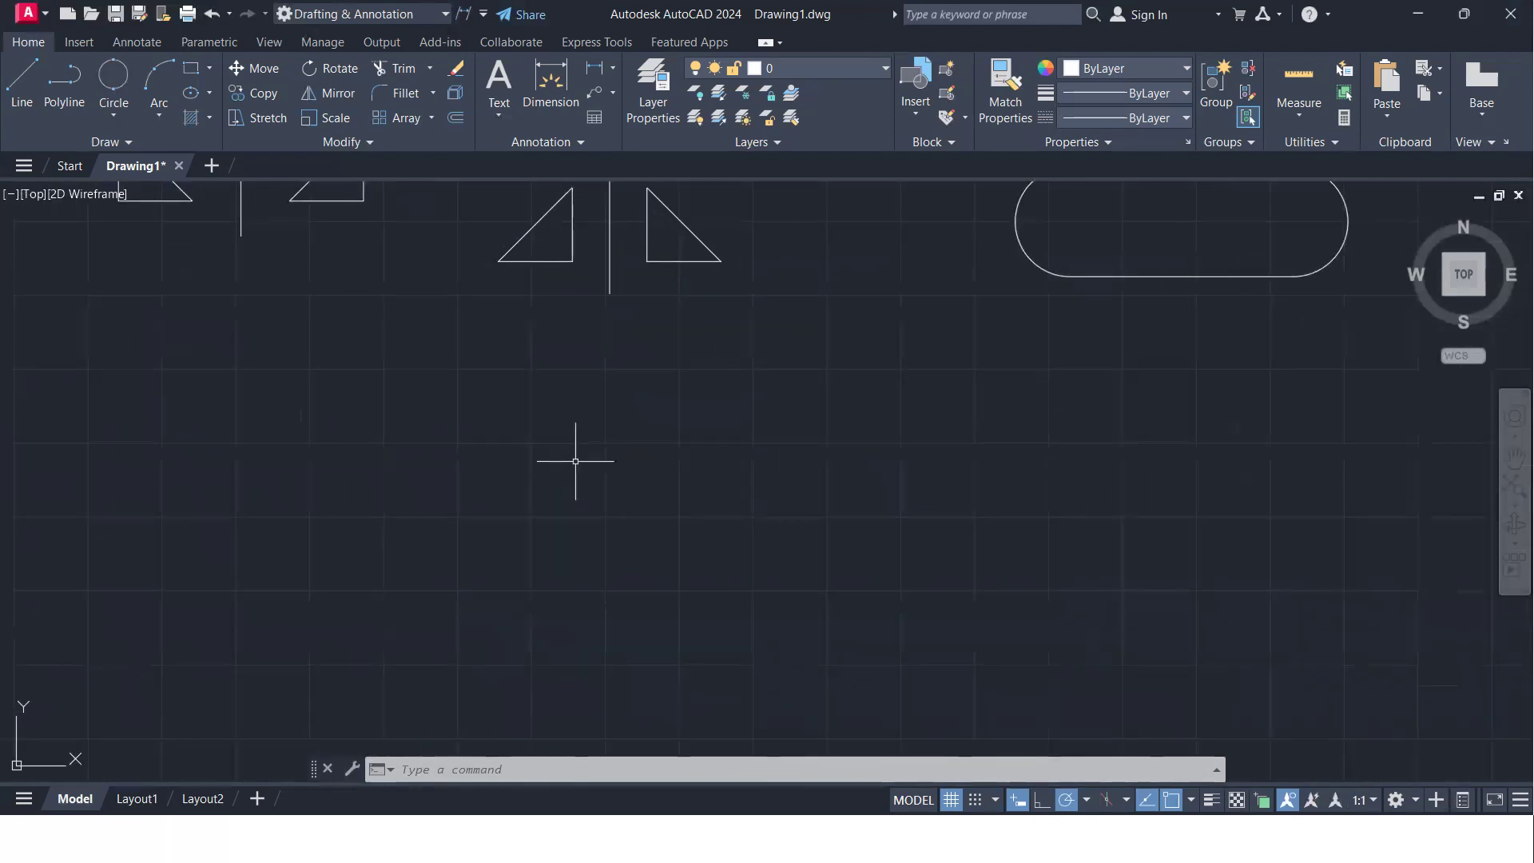
click(565, 290)
click(515, 217)
click(742, 317)
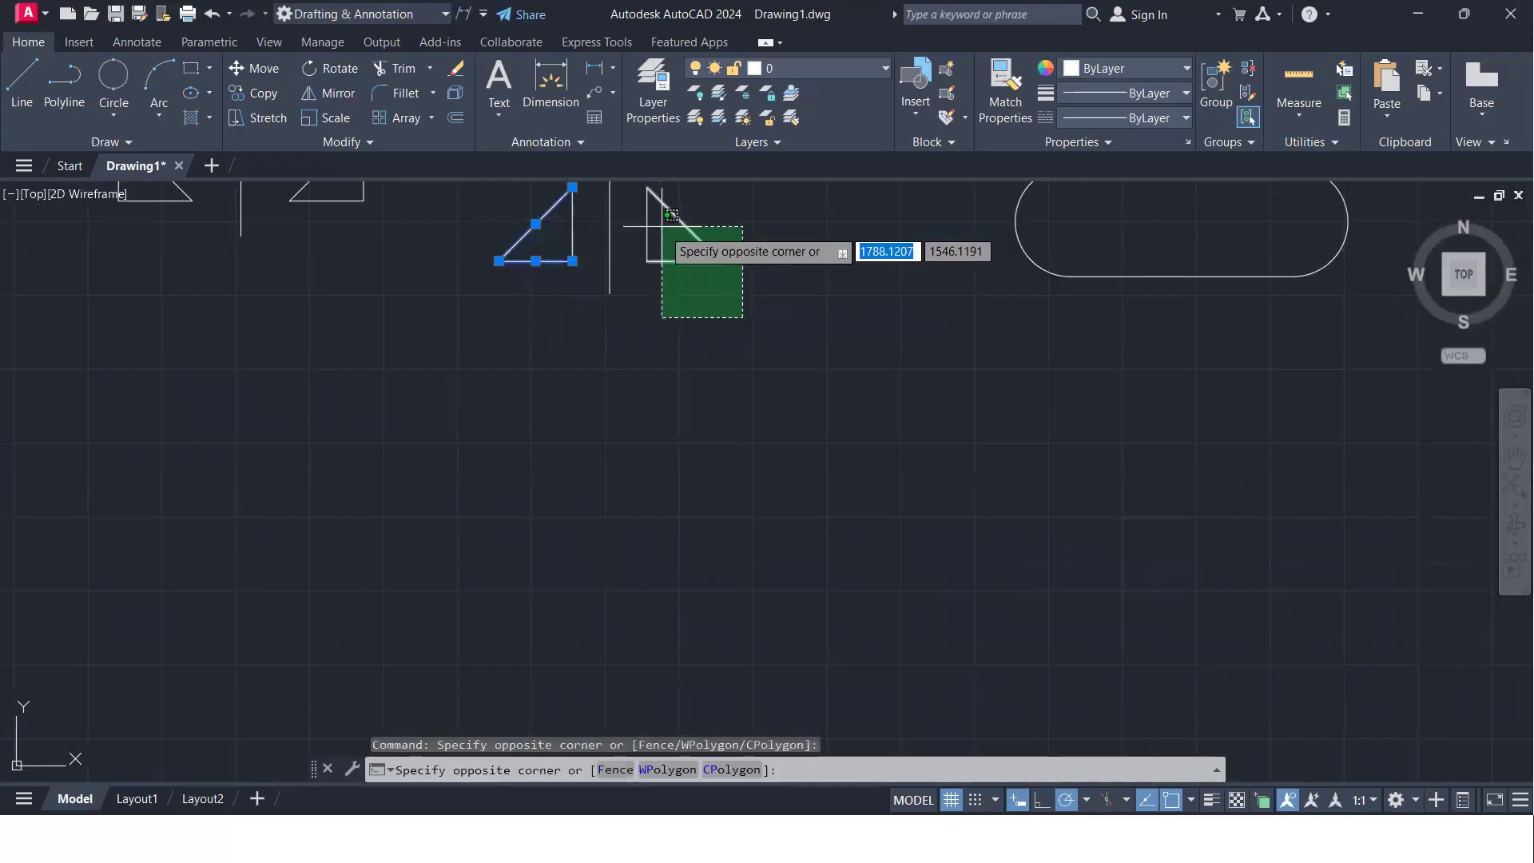
click(642, 199)
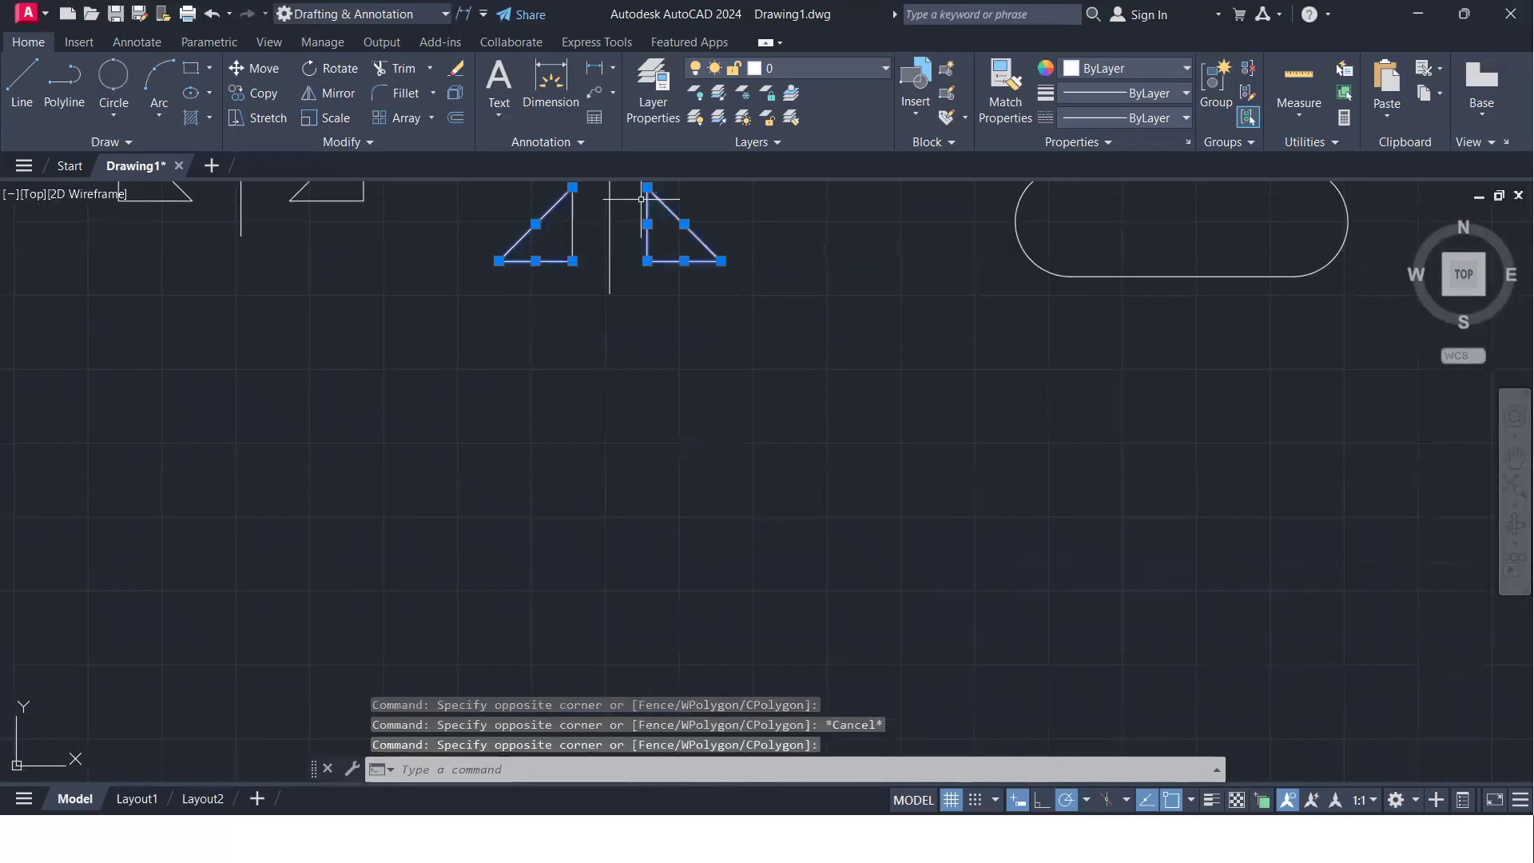
text(mi)
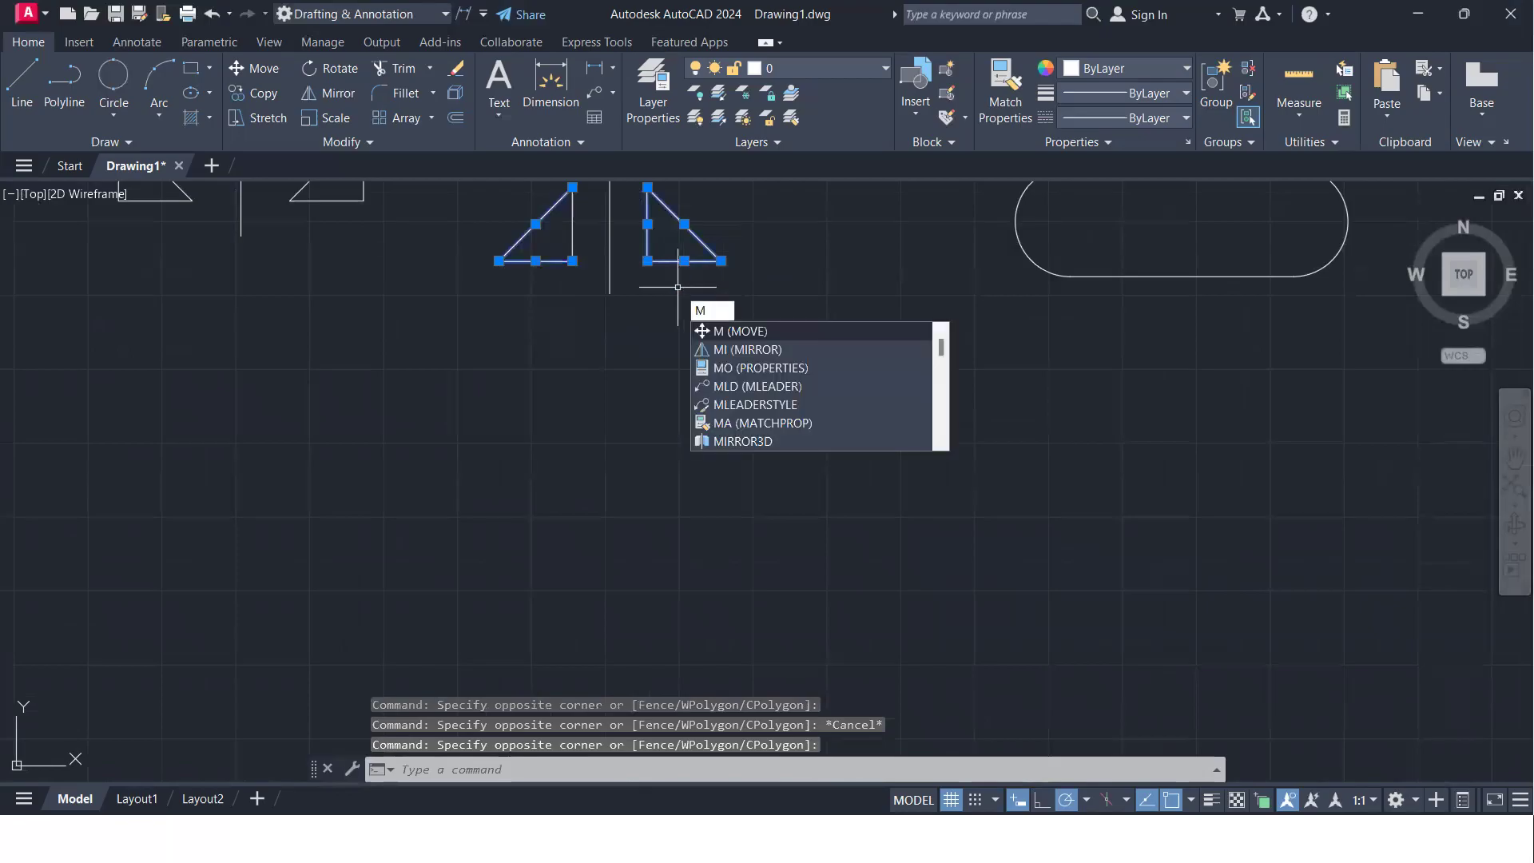
key(Escape)
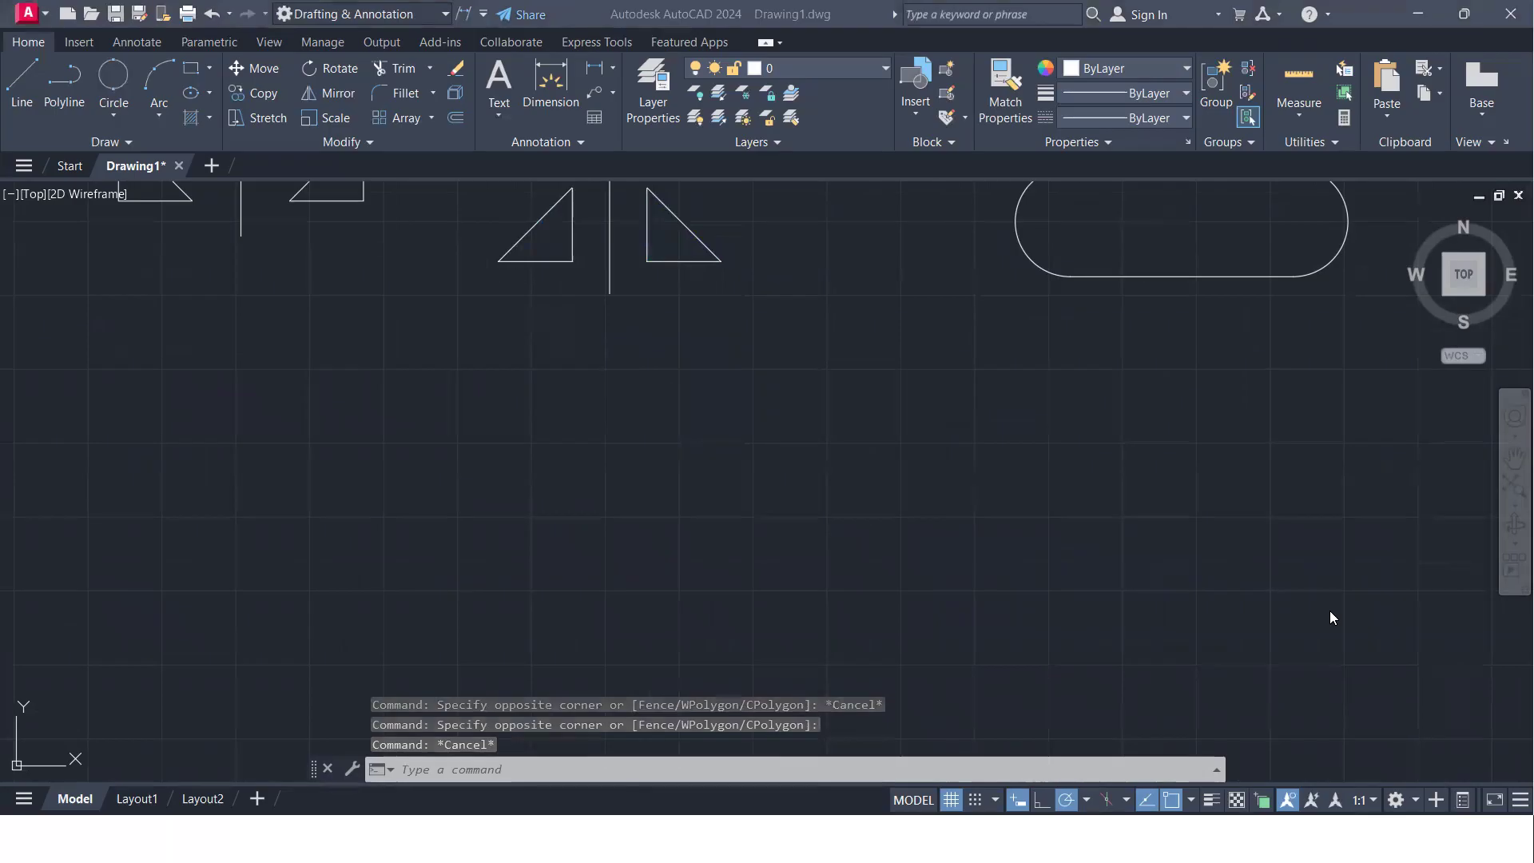
scroll(651, 311, down, 4)
middle_drag(706, 332, 654, 489)
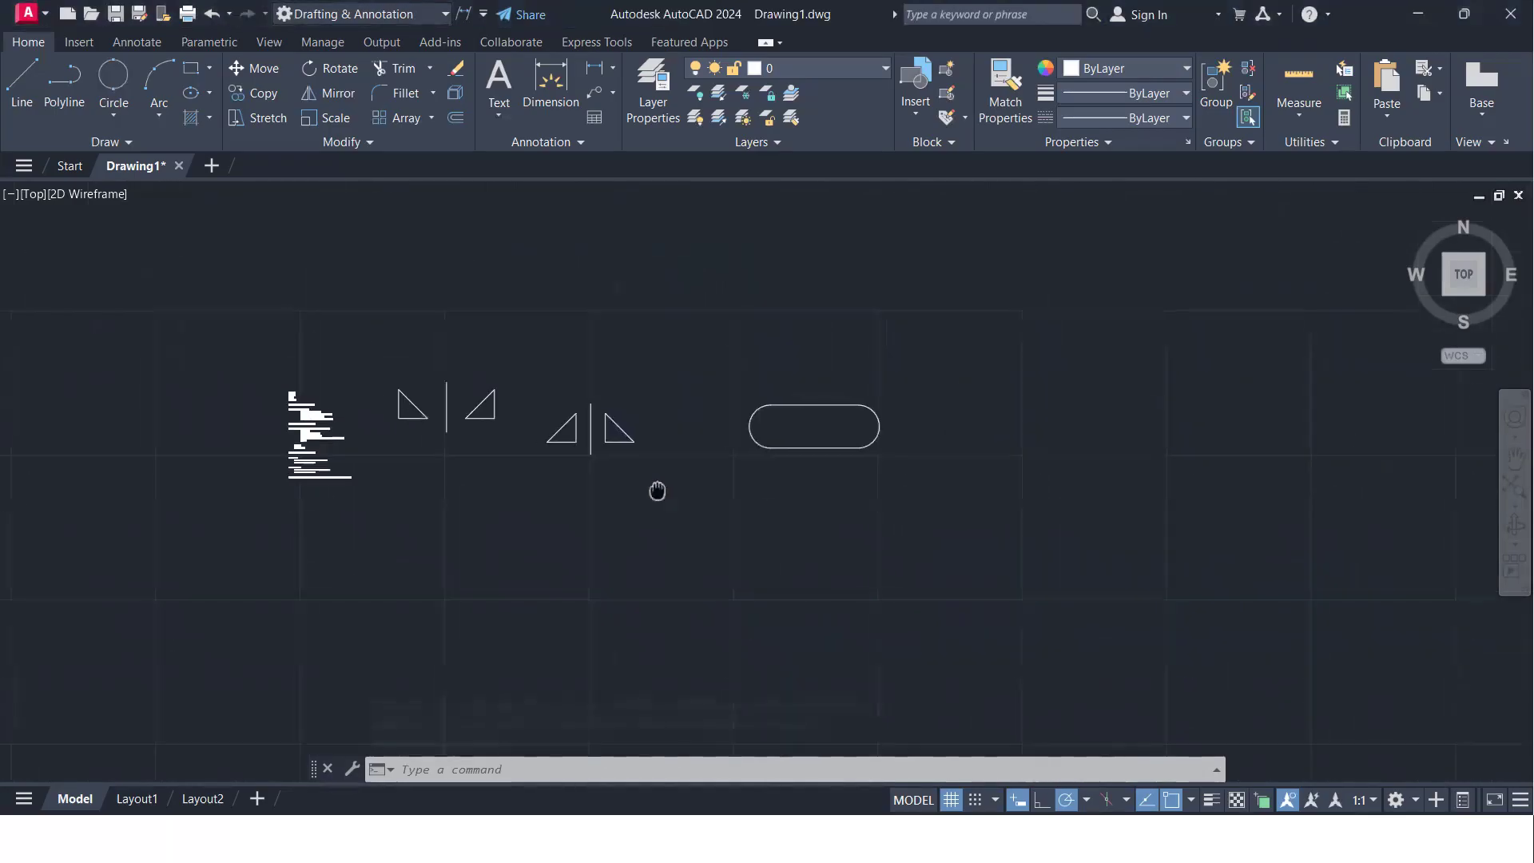
- Move the right triangle of the second mirrored pair about 216 units down into the empty area below
scroll(622, 477, up, 4)
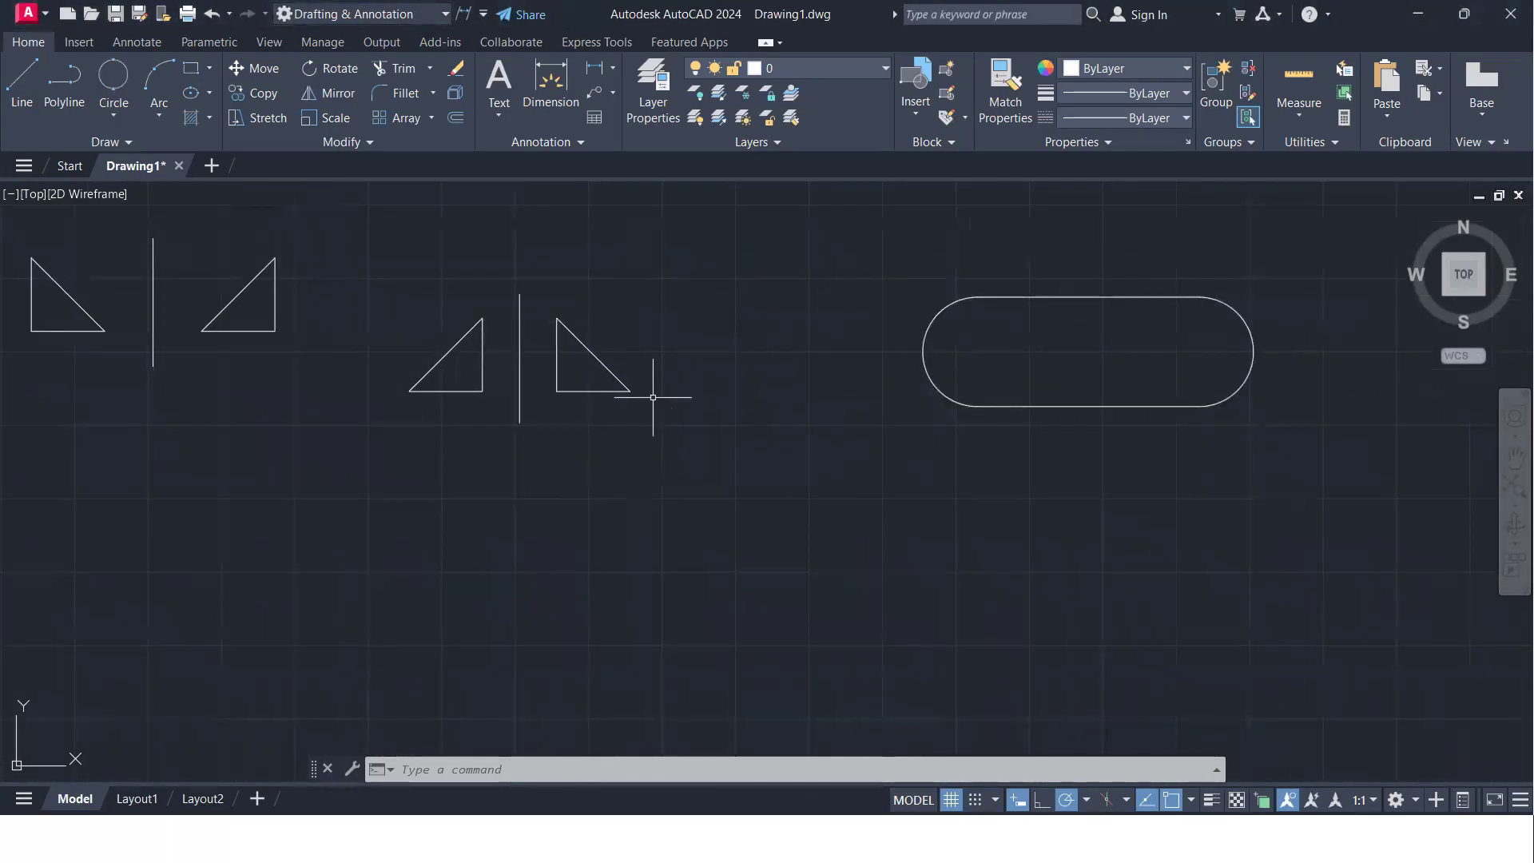
click(655, 434)
click(555, 328)
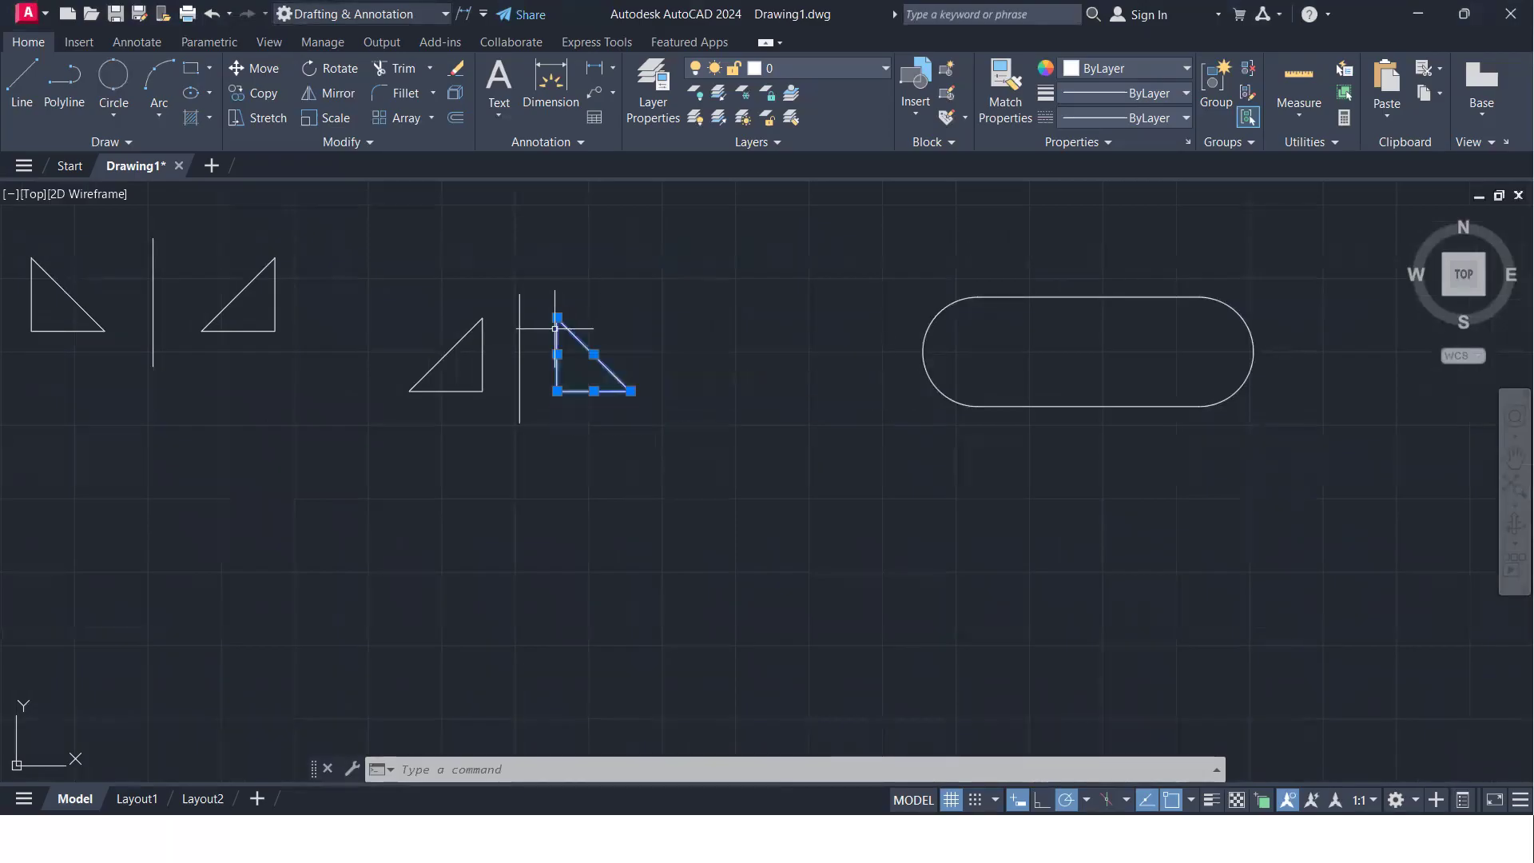
text(M)
key(Return)
click(605, 415)
middle_drag(613, 639, 632, 459)
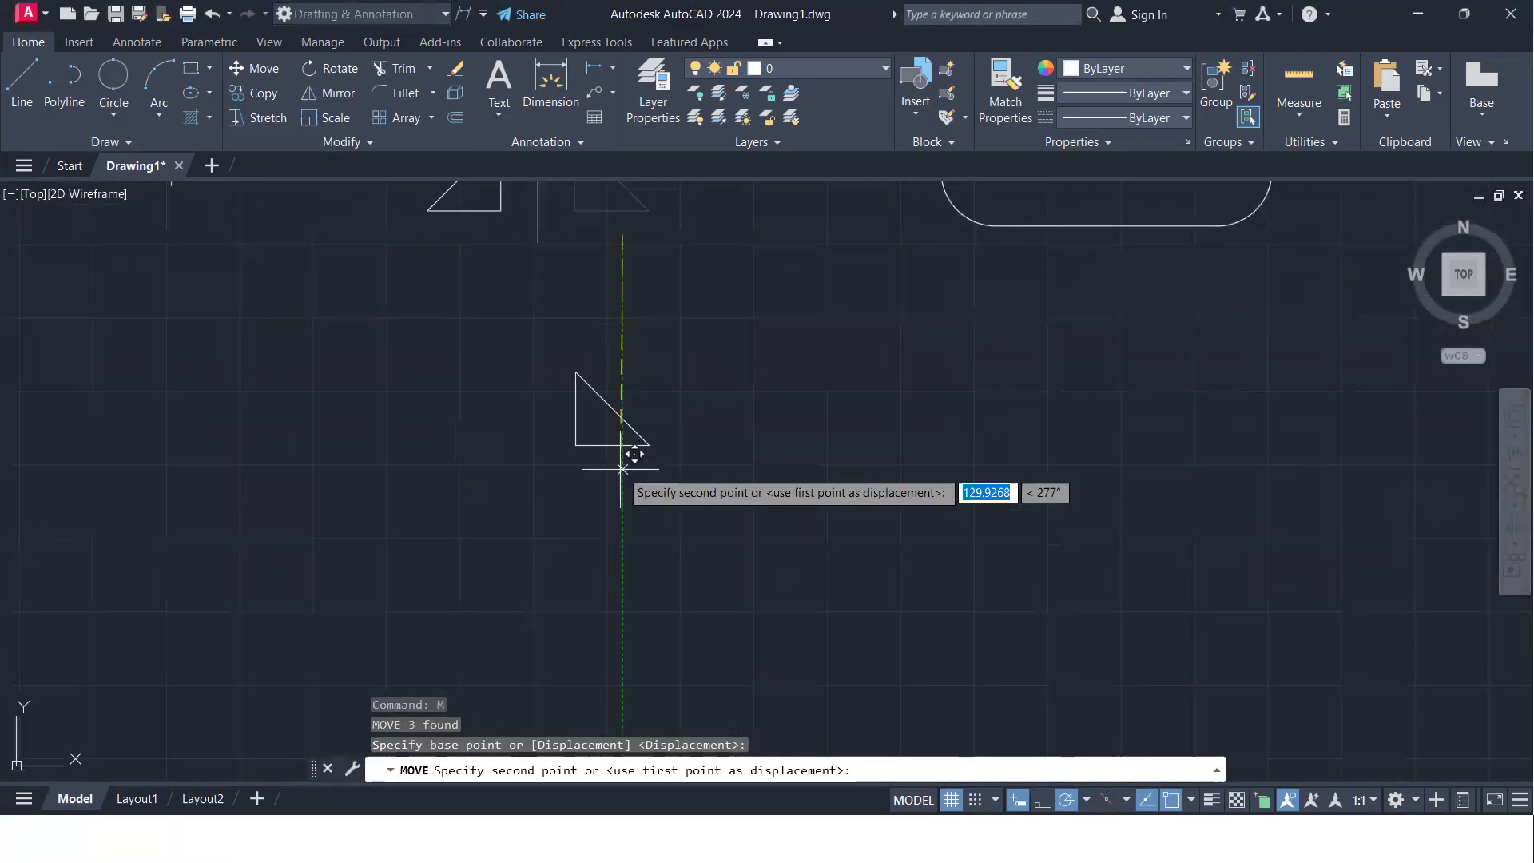
click(567, 546)
scroll(569, 531, up, 3)
middle_drag(569, 530, 513, 541)
scroll(513, 542, down, 3)
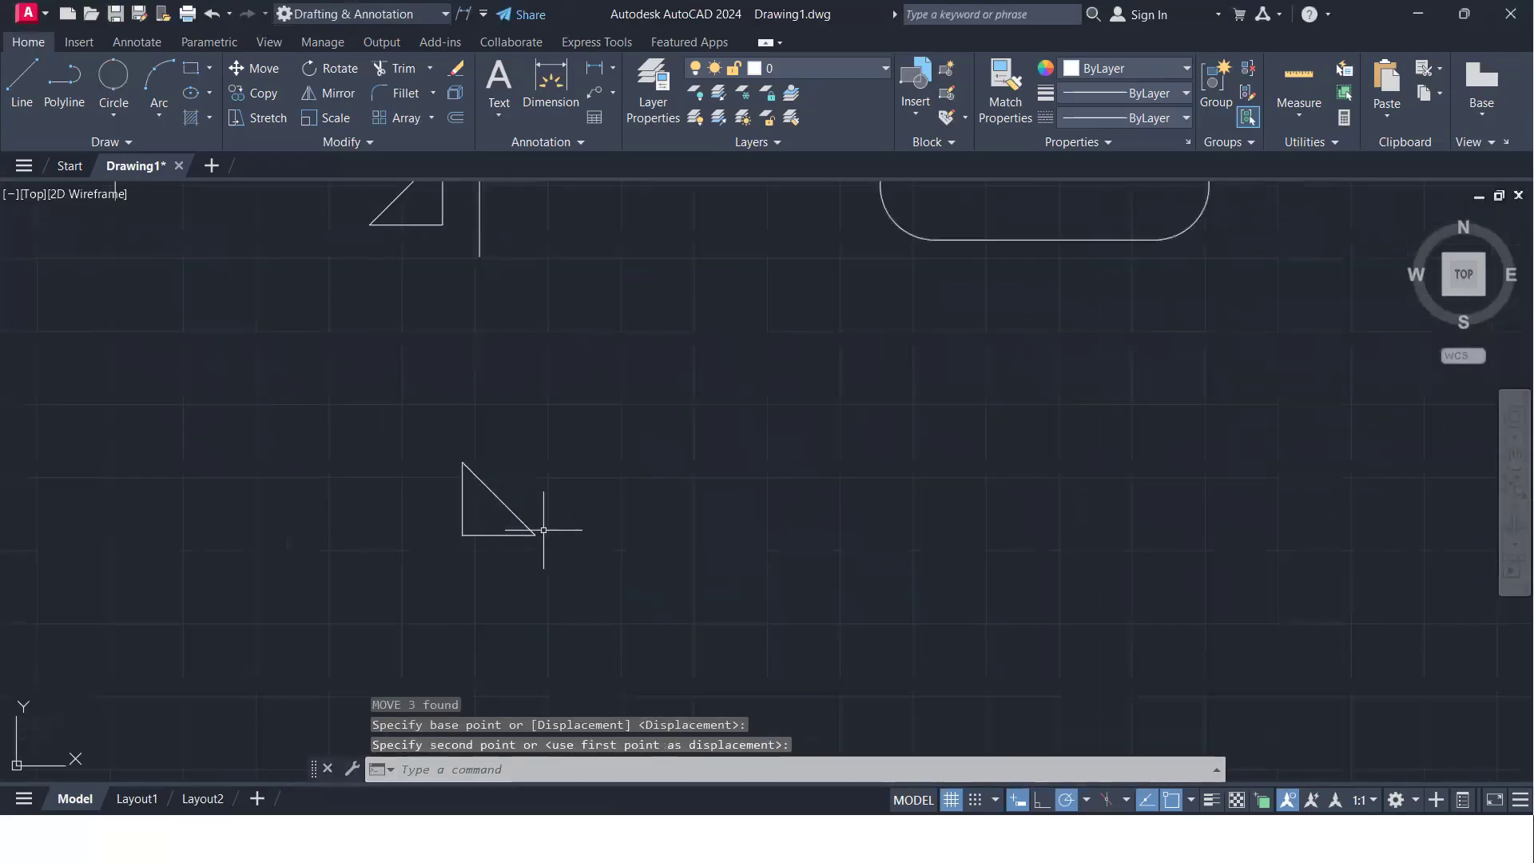
- Draw a vertical line about 138 units long to the right of the moved triangle as a mirror axis
text(l)
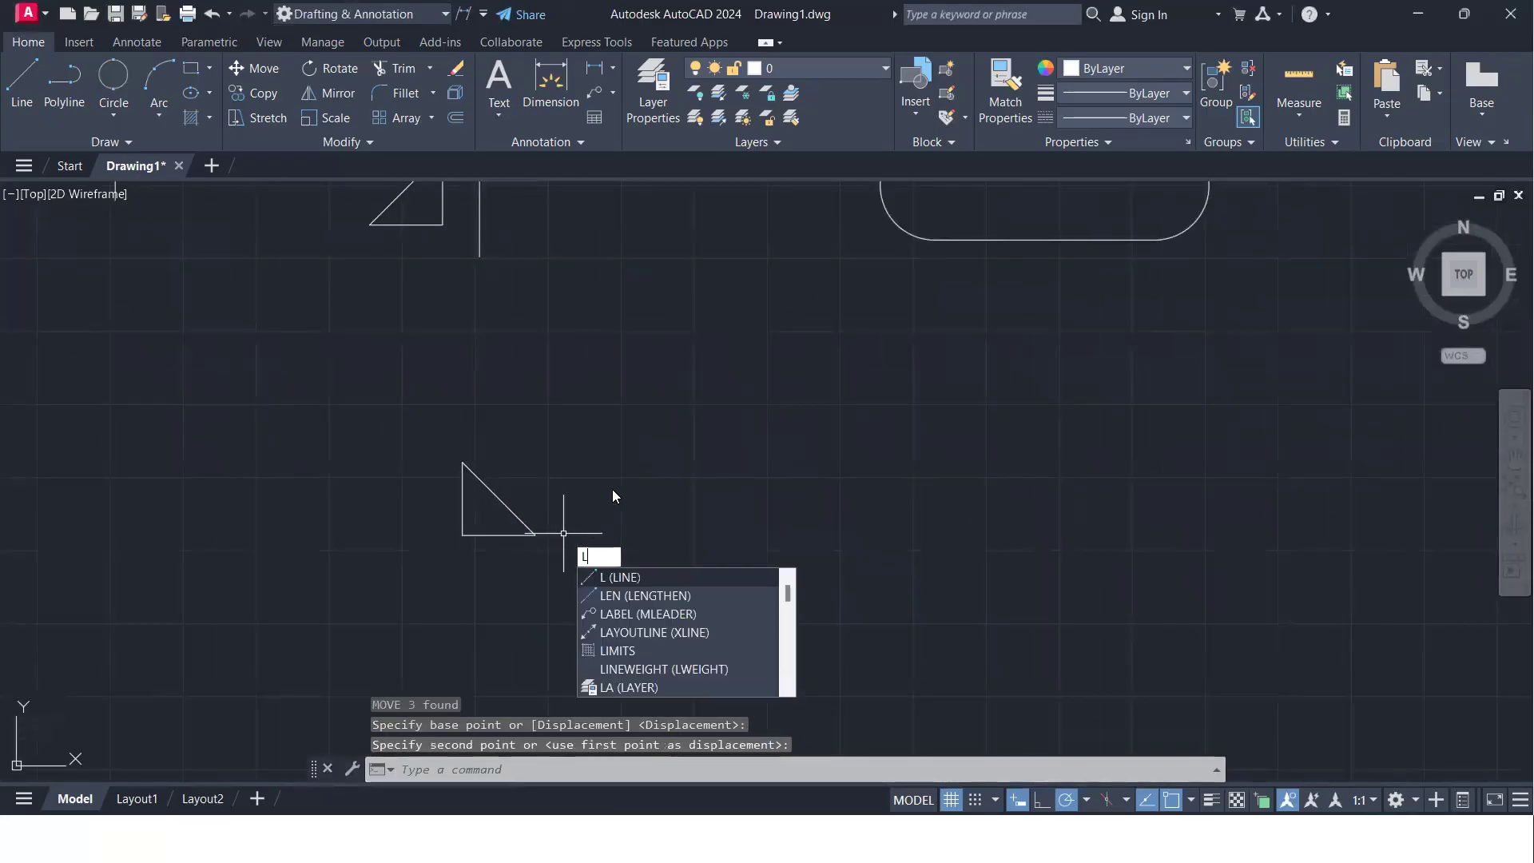
key(Return)
click(611, 412)
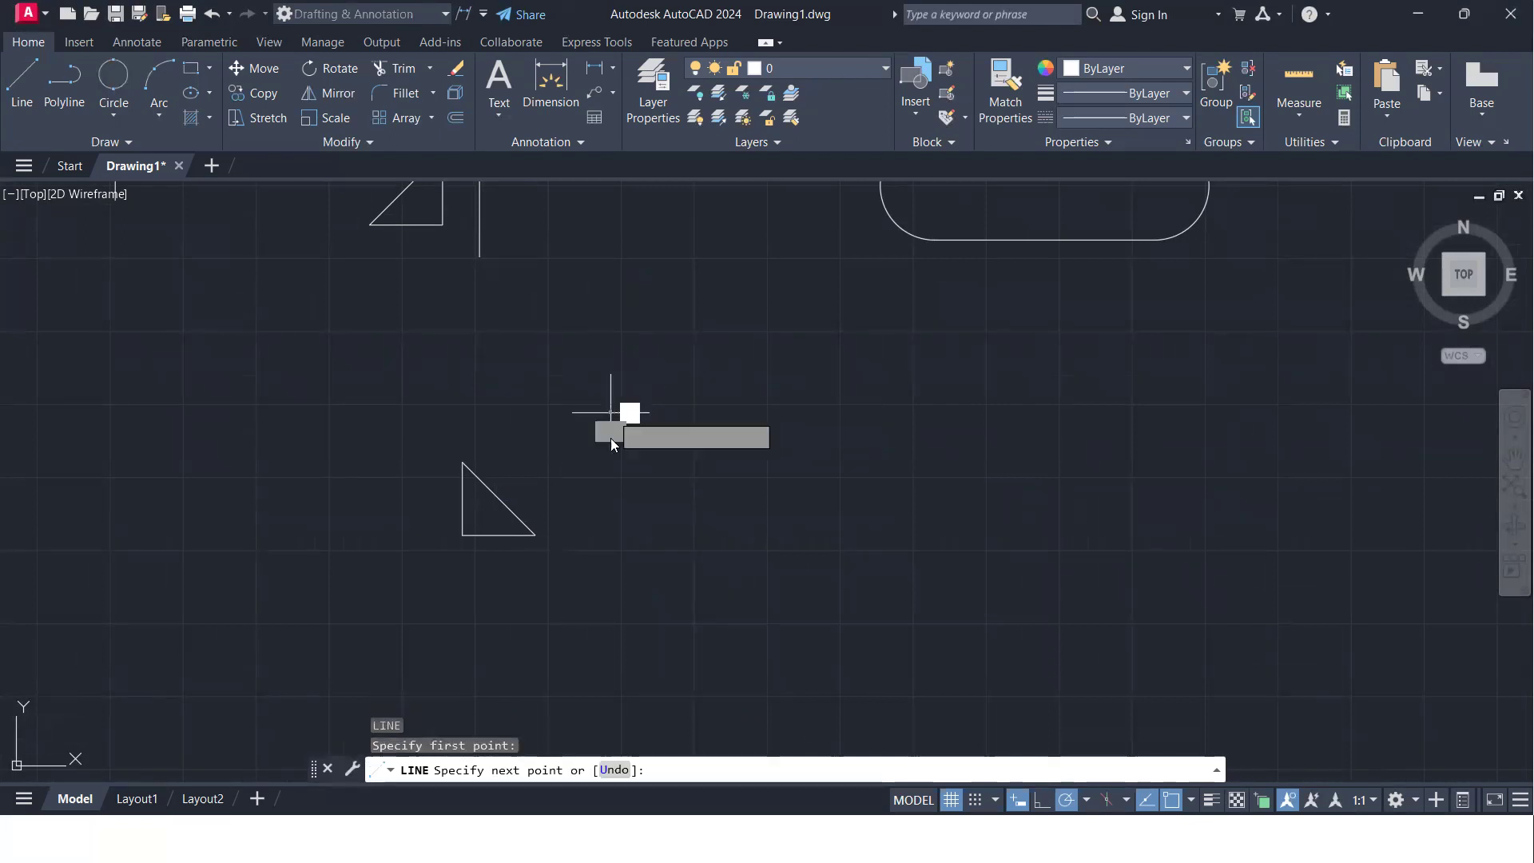
click(611, 613)
key(Return)
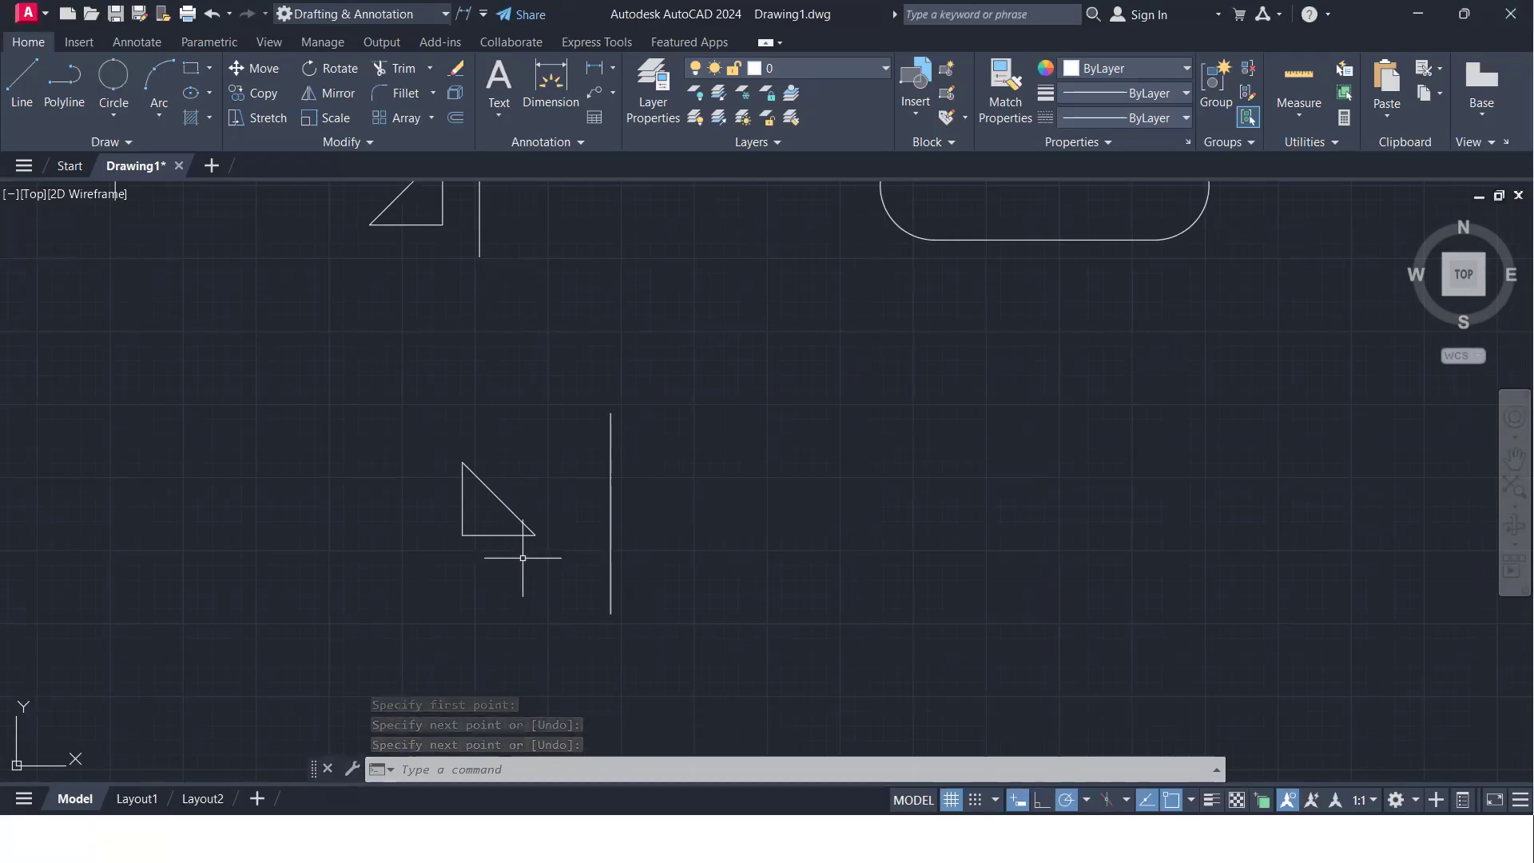
- Mirror the moved triangle across the new vertical line, erasing the source objects
scroll(528, 557, up, 2)
text(mi)
click(535, 563)
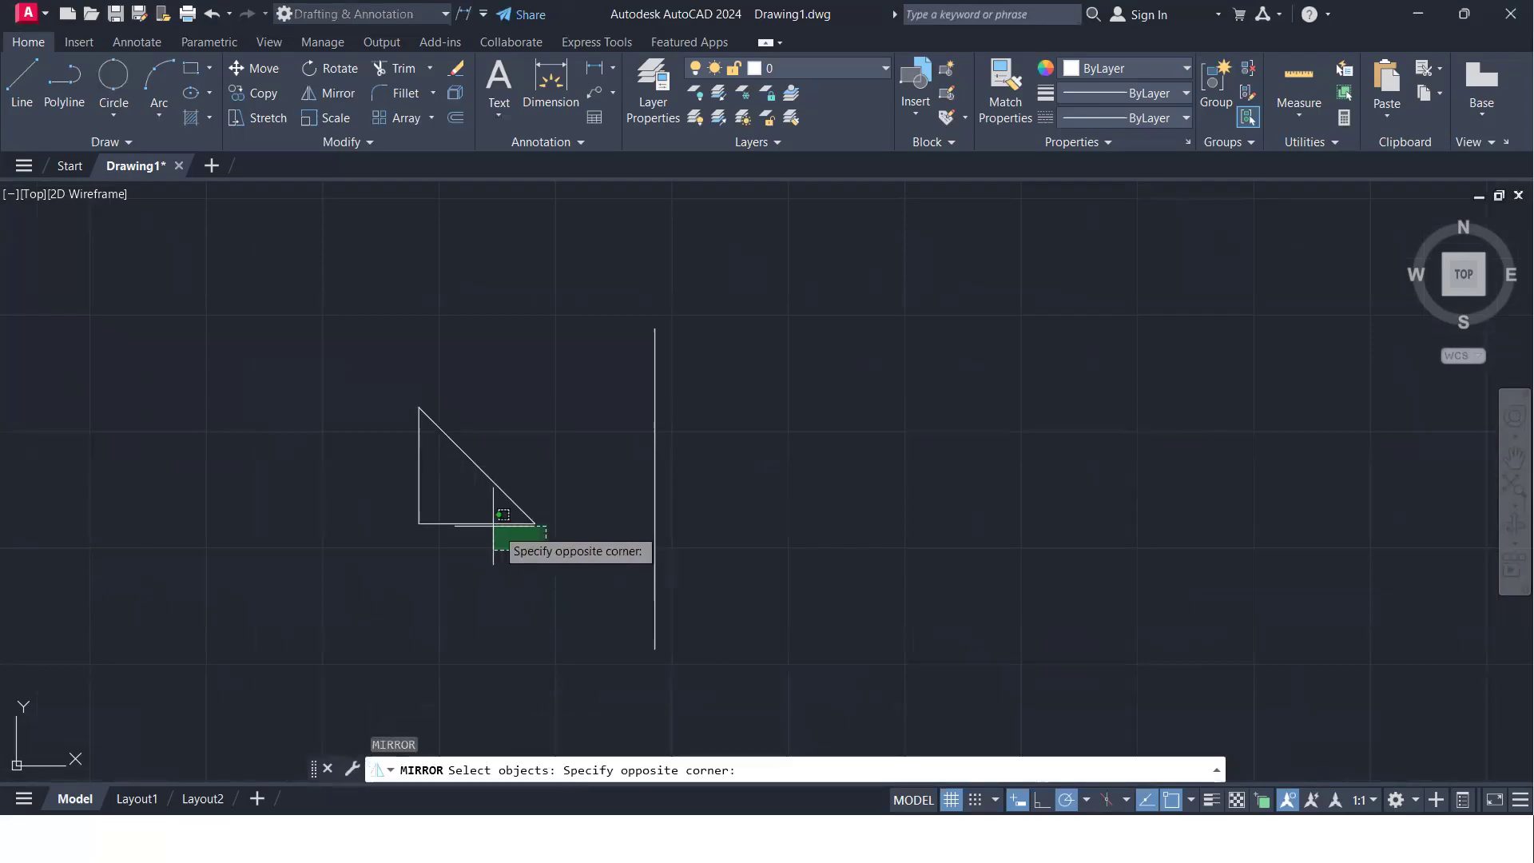
click(392, 446)
key(Return)
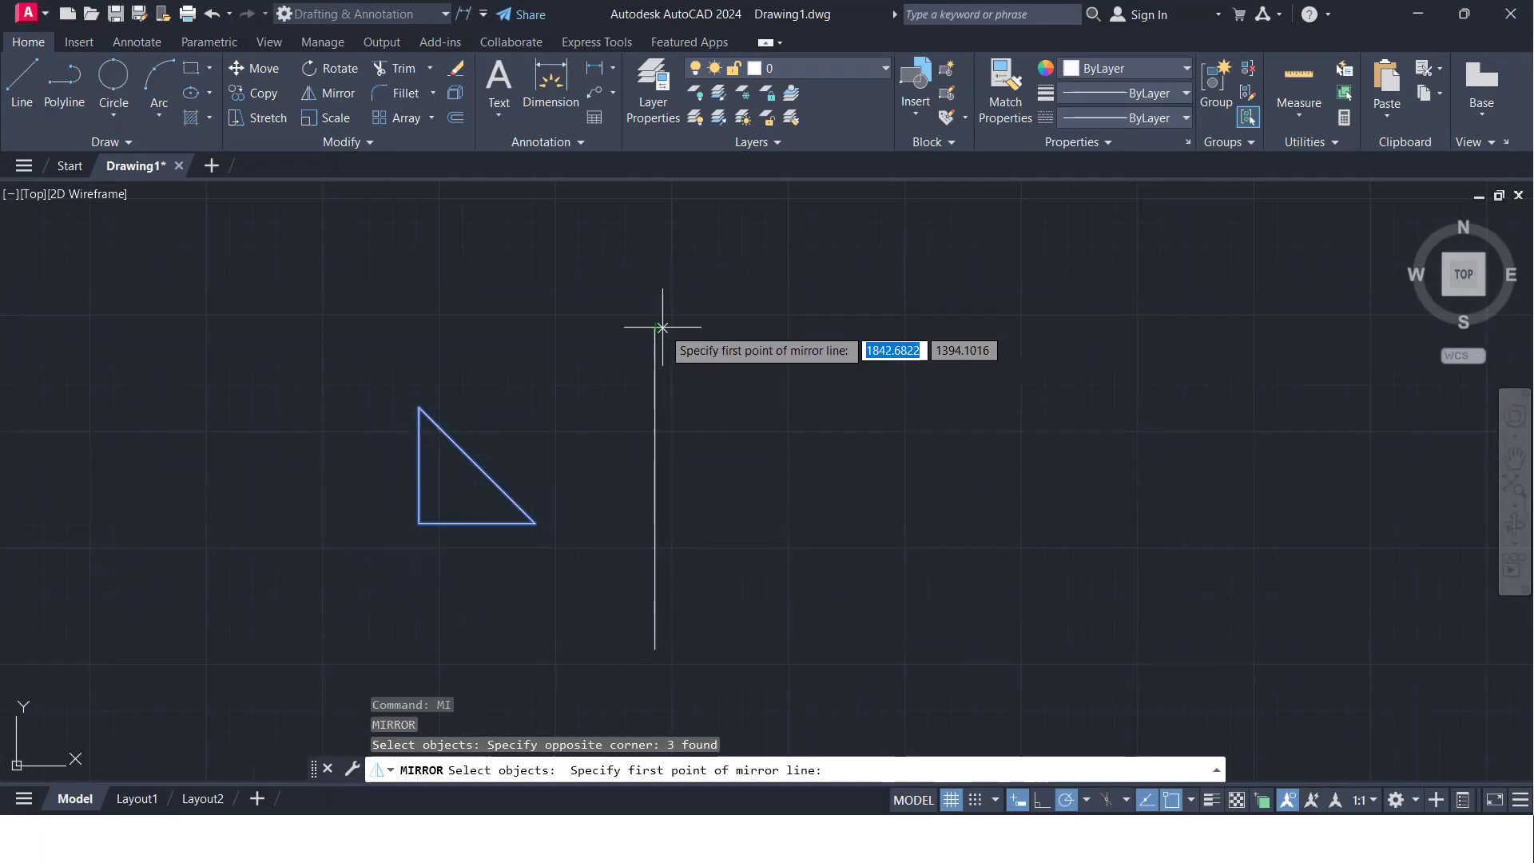
click(654, 328)
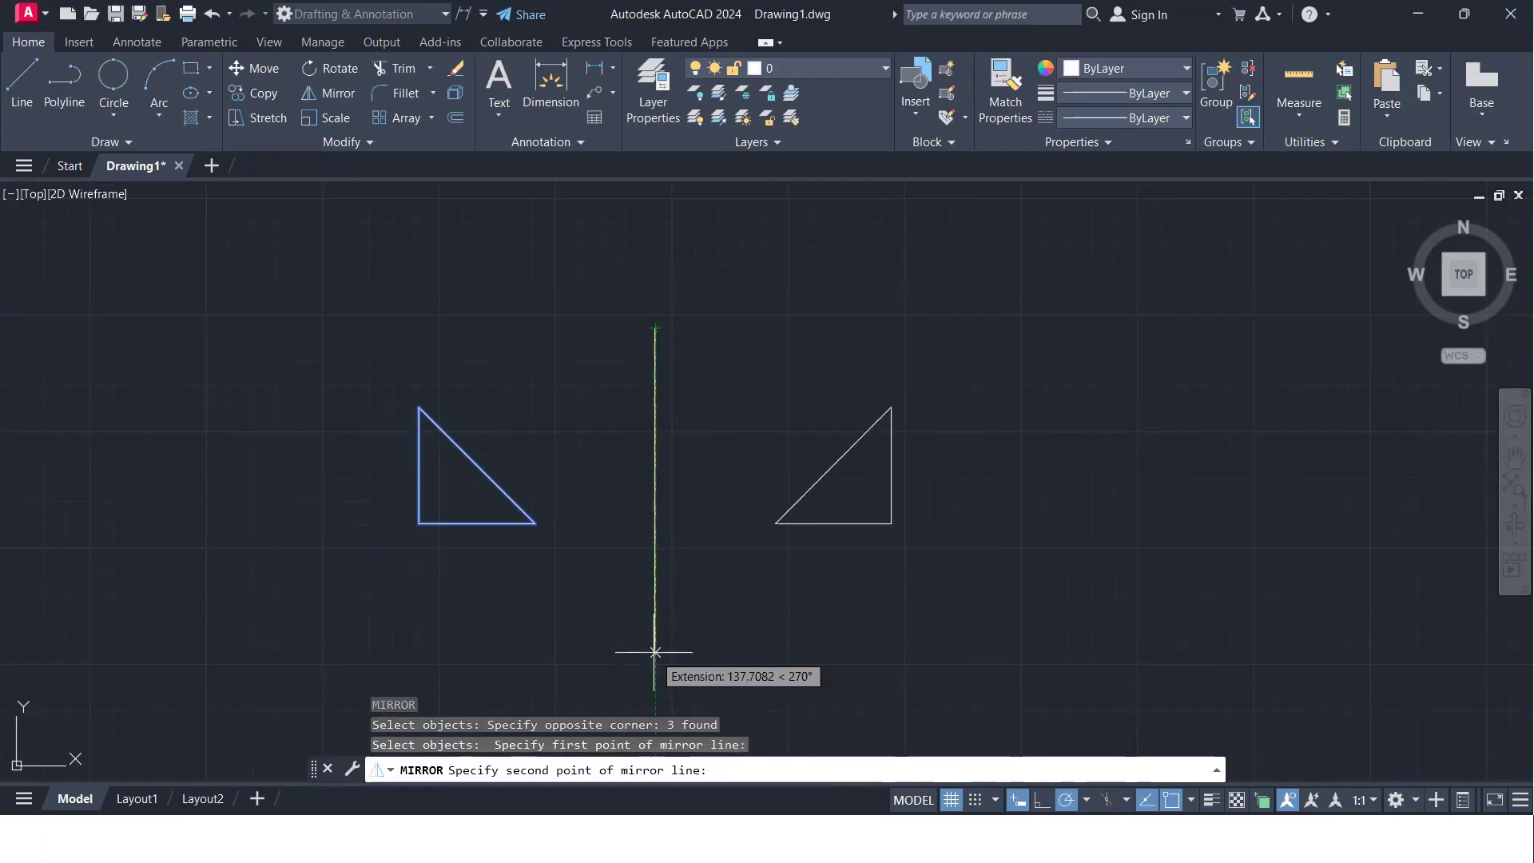
click(655, 648)
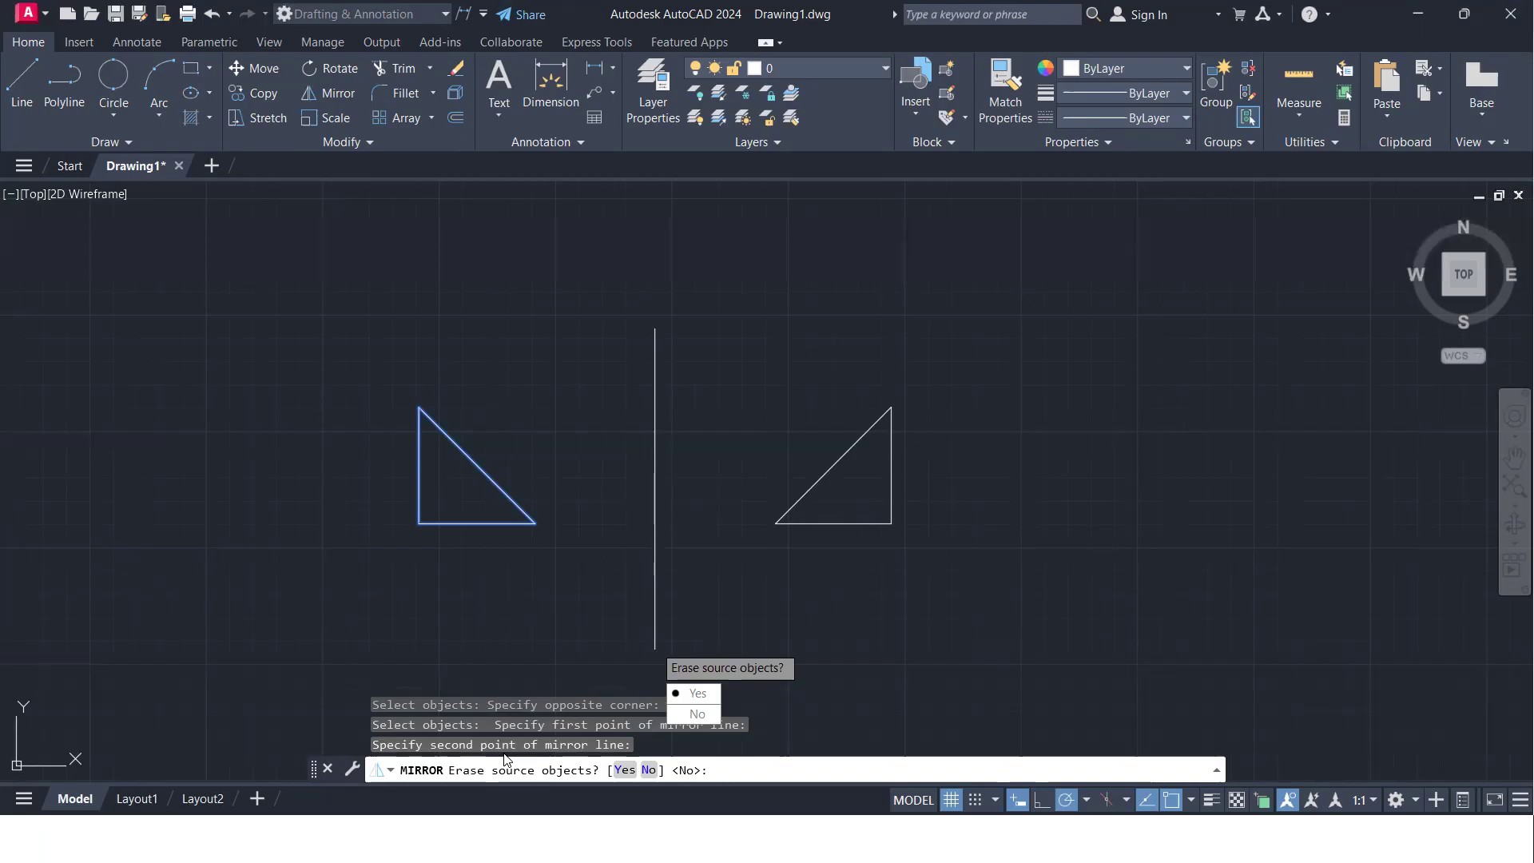
text(Y)
key(Return)
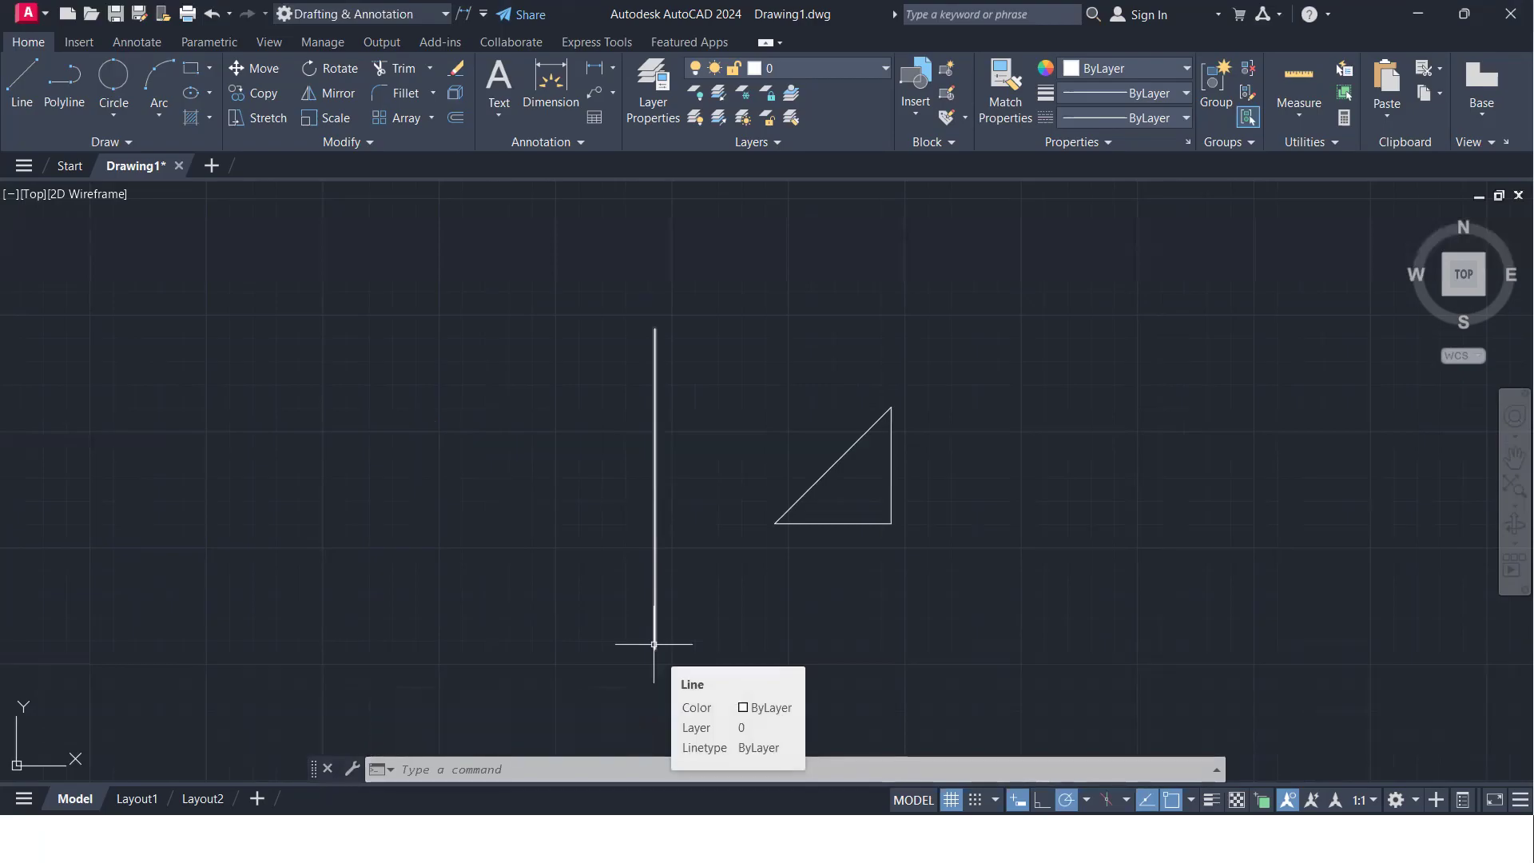
- Mirror the remaining triangle across its own vertical edge, keeping the source, to form an isosceles triangle
scroll(722, 510, down, 2)
middle_drag(723, 510, 63, 452)
mouse_move(157, 464)
middle_down()
mouse_move(428, 530)
mouse_move(627, 538)
middle_up()
scroll(544, 534, up, 4)
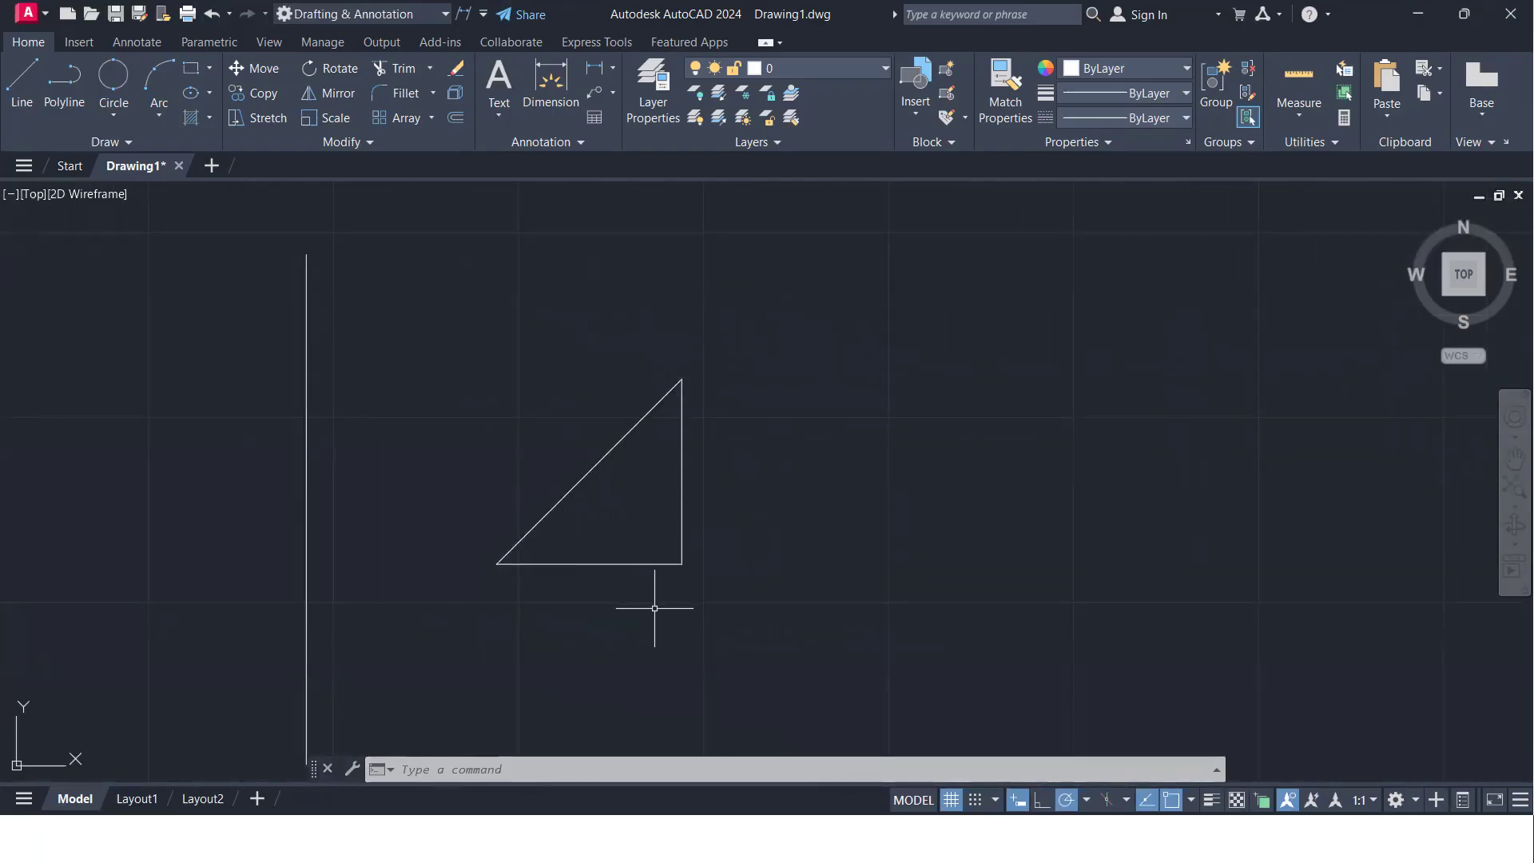
text(mi)
key(Return)
click(742, 611)
click(497, 401)
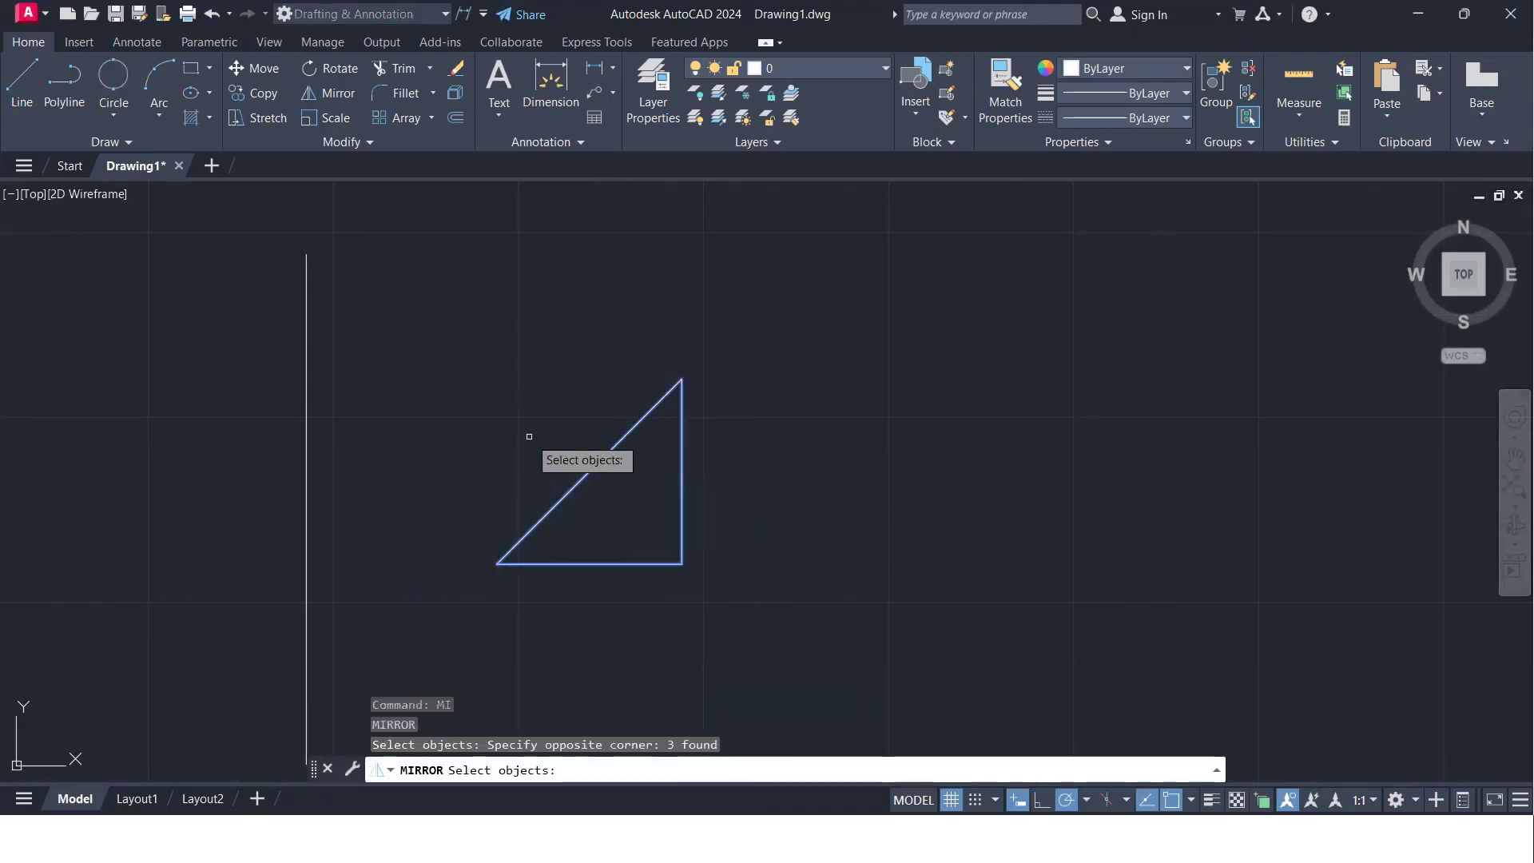
key(Return)
click(683, 388)
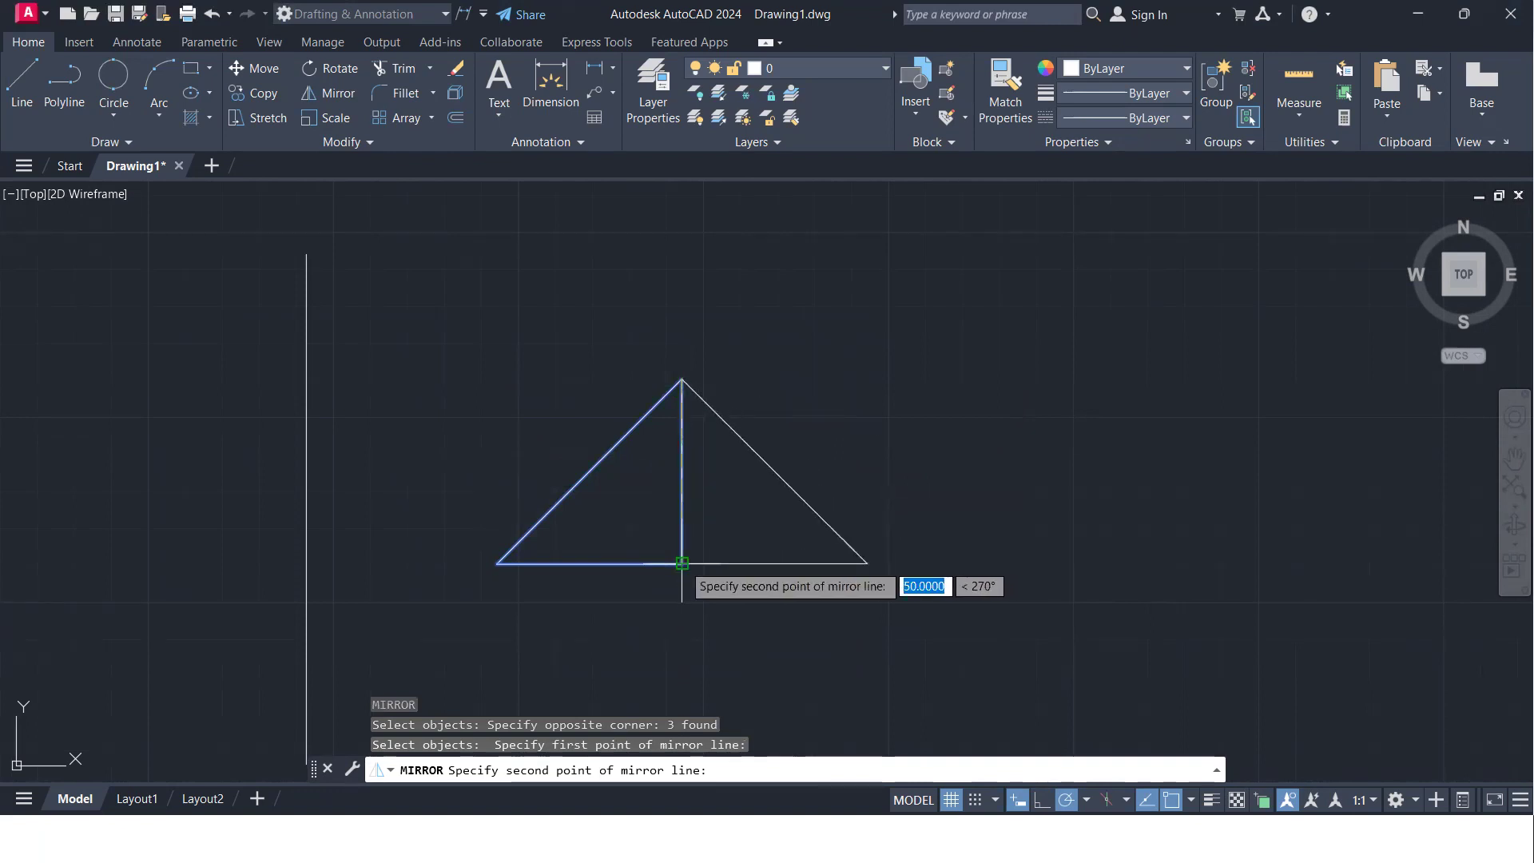
click(681, 563)
key(Return)
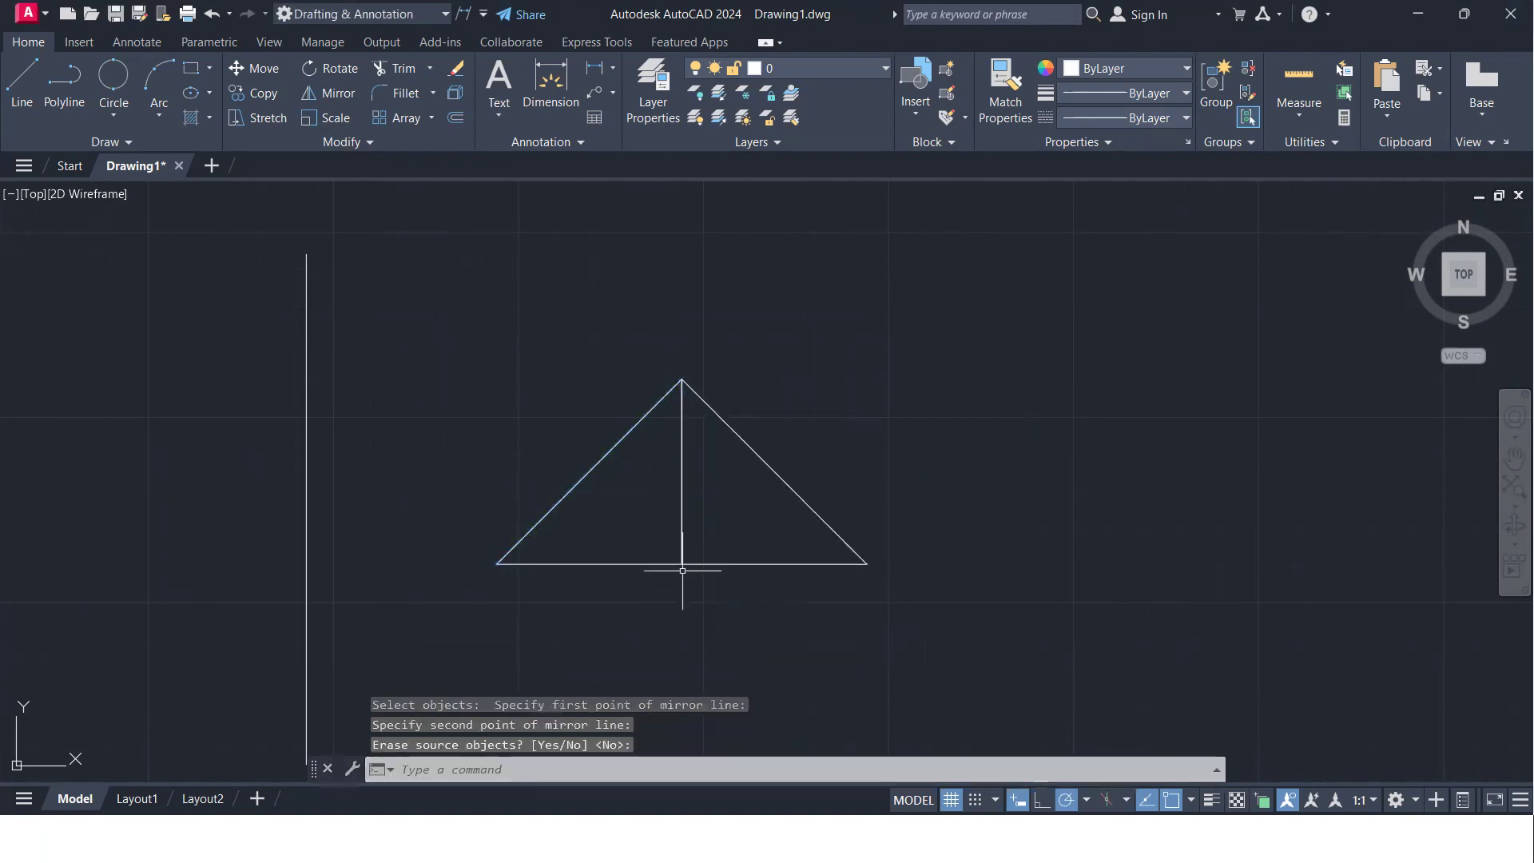
- Mirror the isosceles triangle across its horizontal base, keeping the source, to form a diamond with crossed diagonals
middle_drag(673, 549, 623, 467)
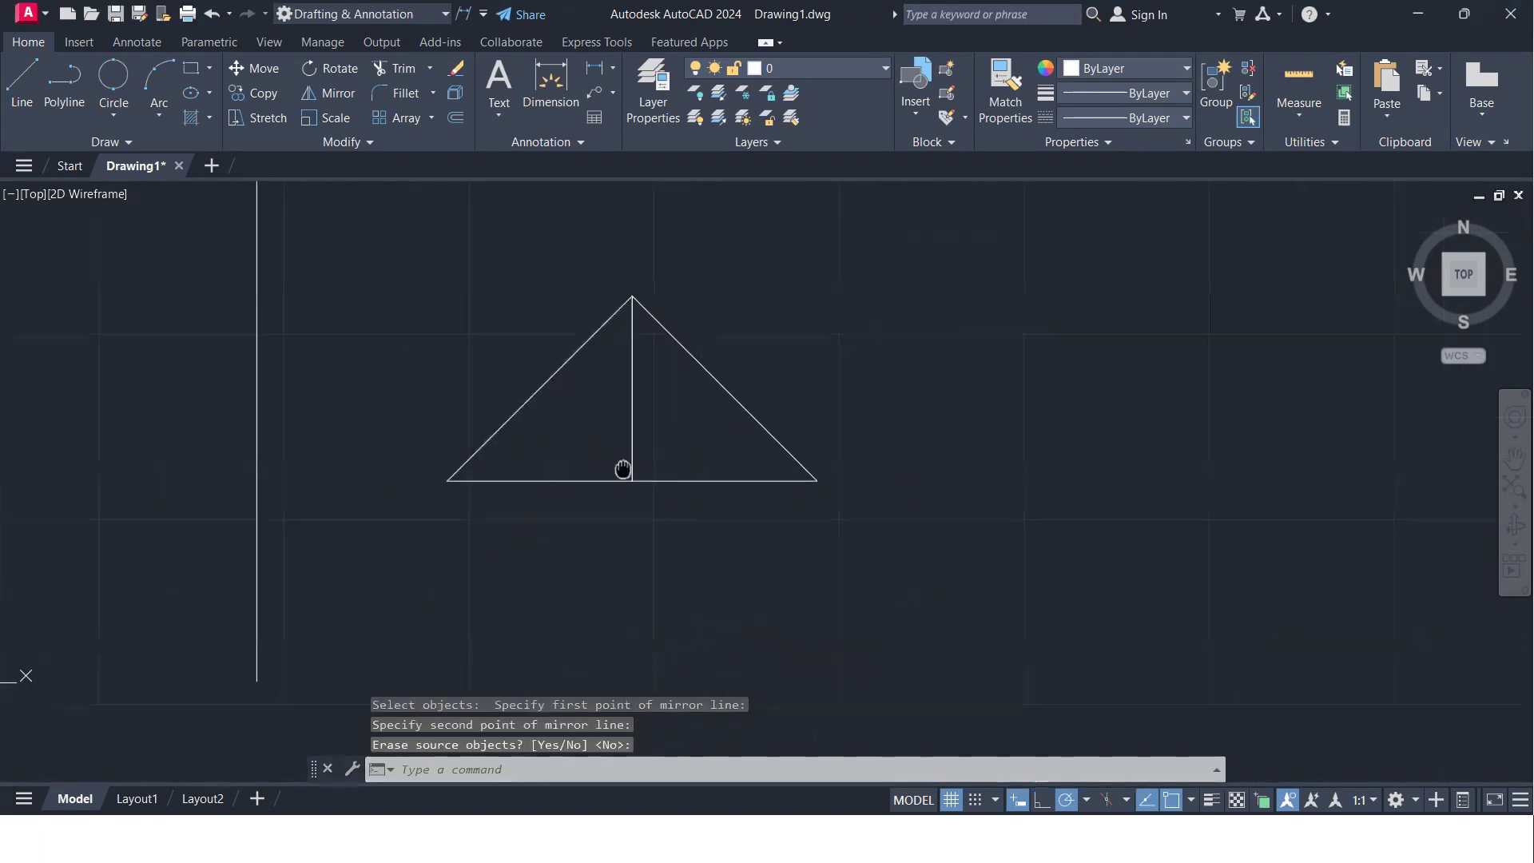
click(940, 569)
click(445, 328)
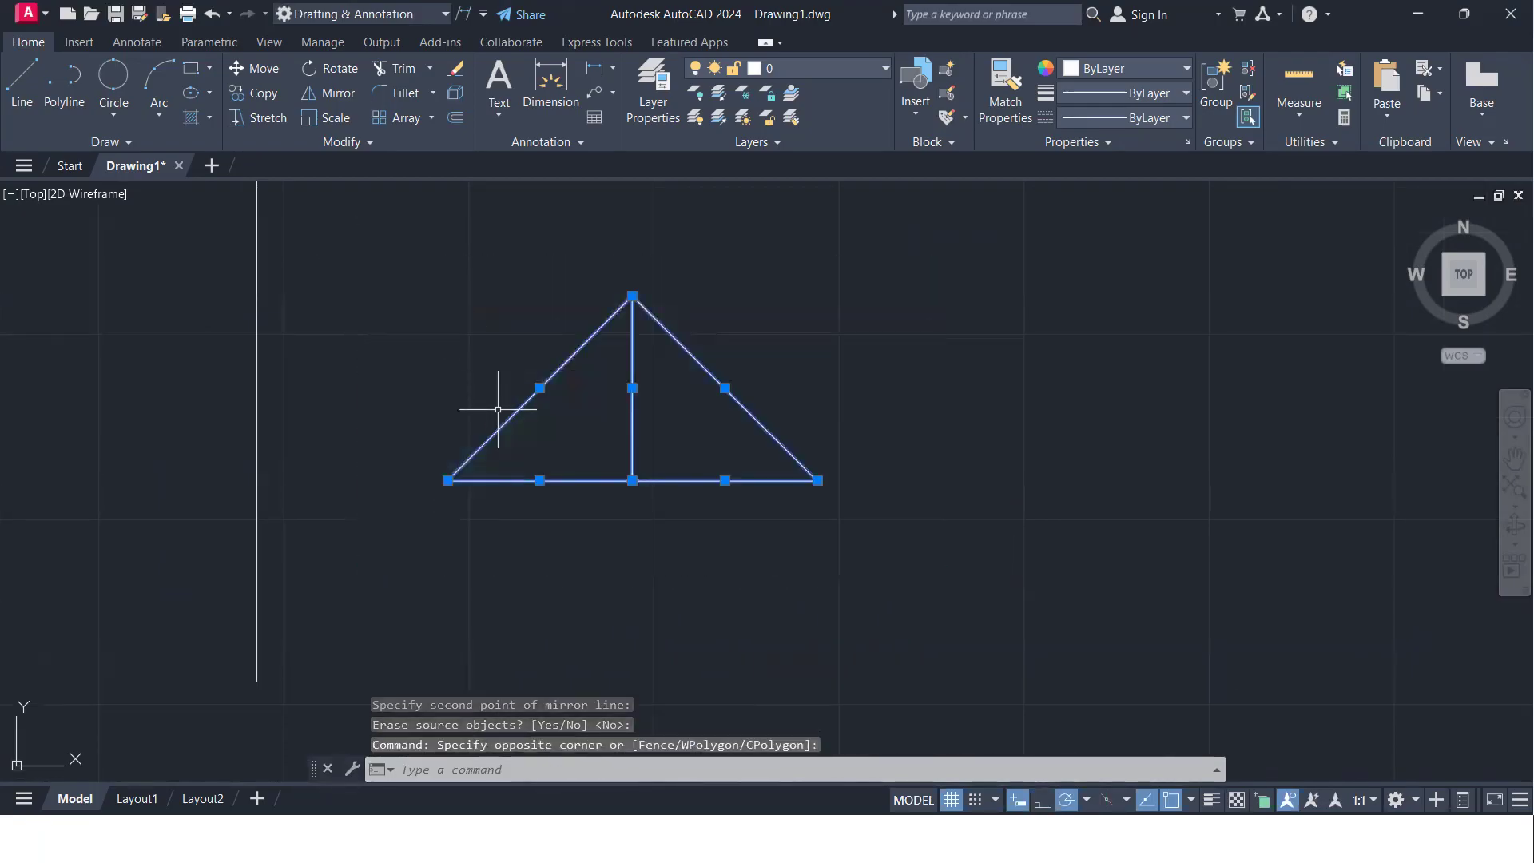
text(mi)
key(Return)
click(447, 480)
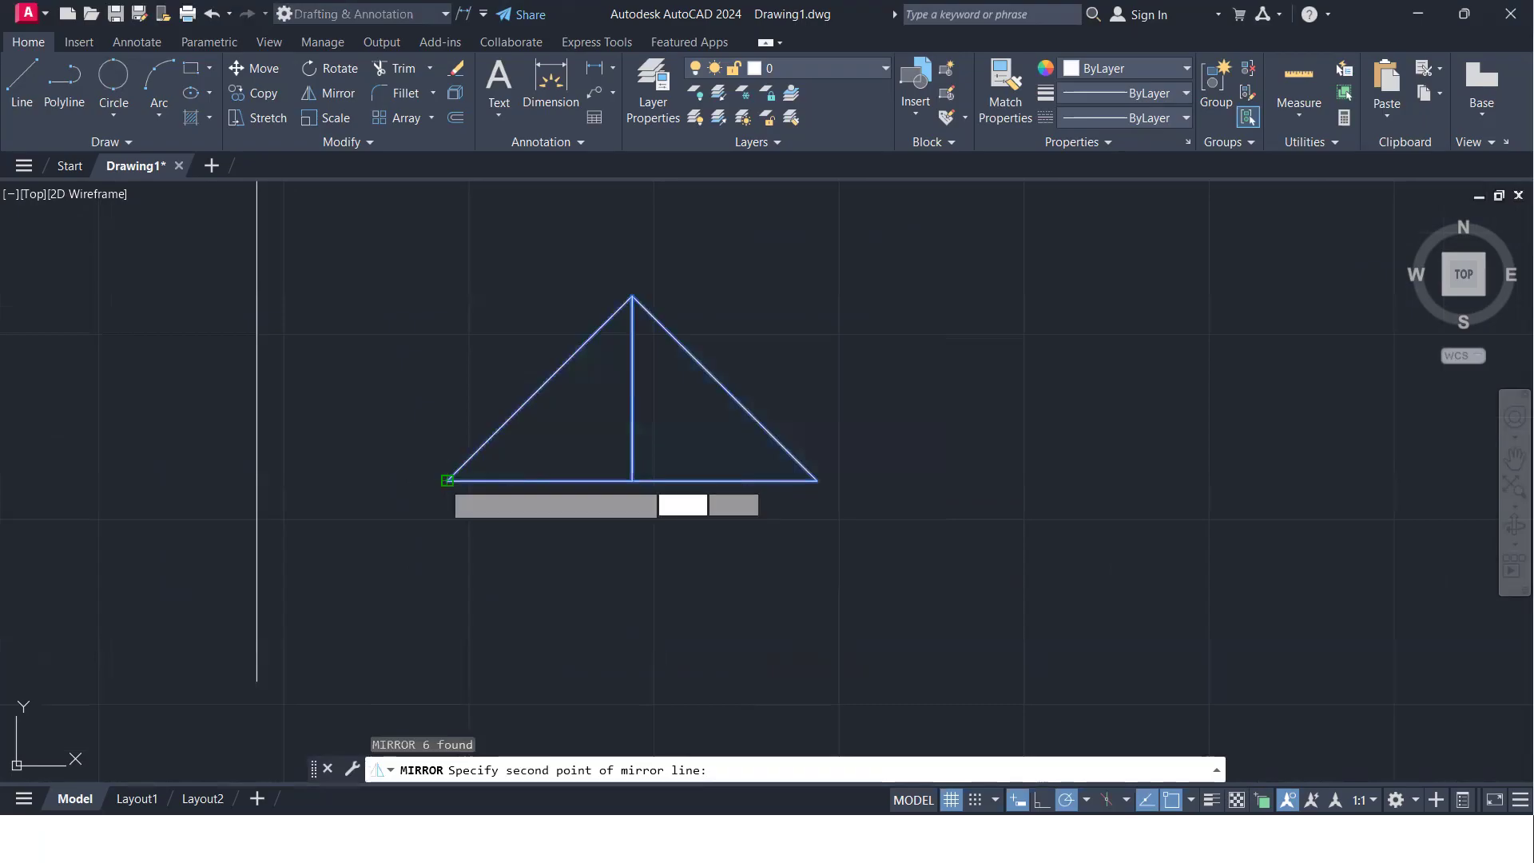
click(816, 480)
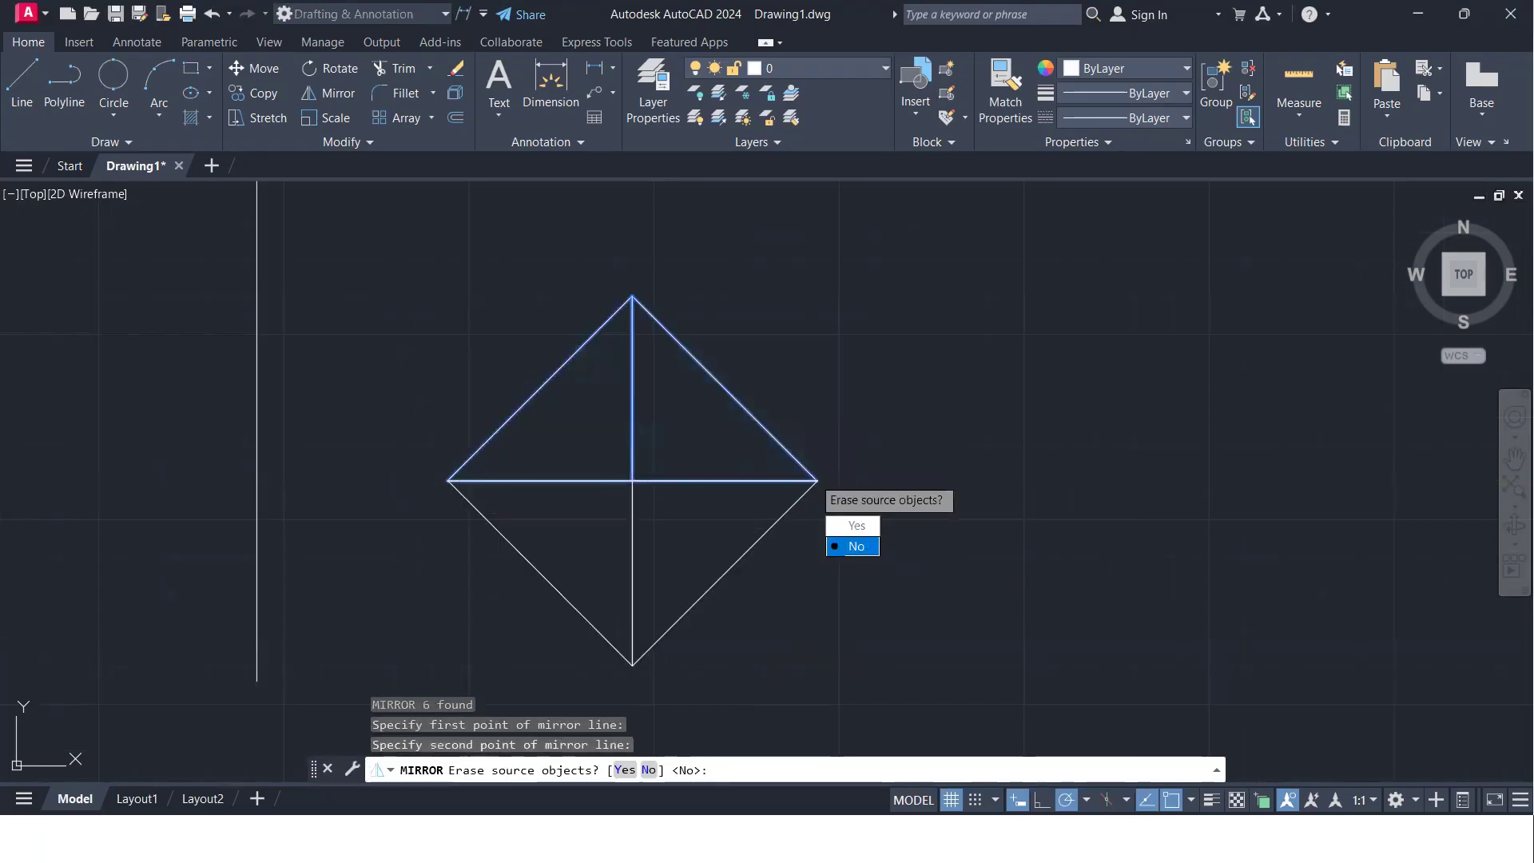
click(852, 545)
middle_drag(627, 463, 566, 503)
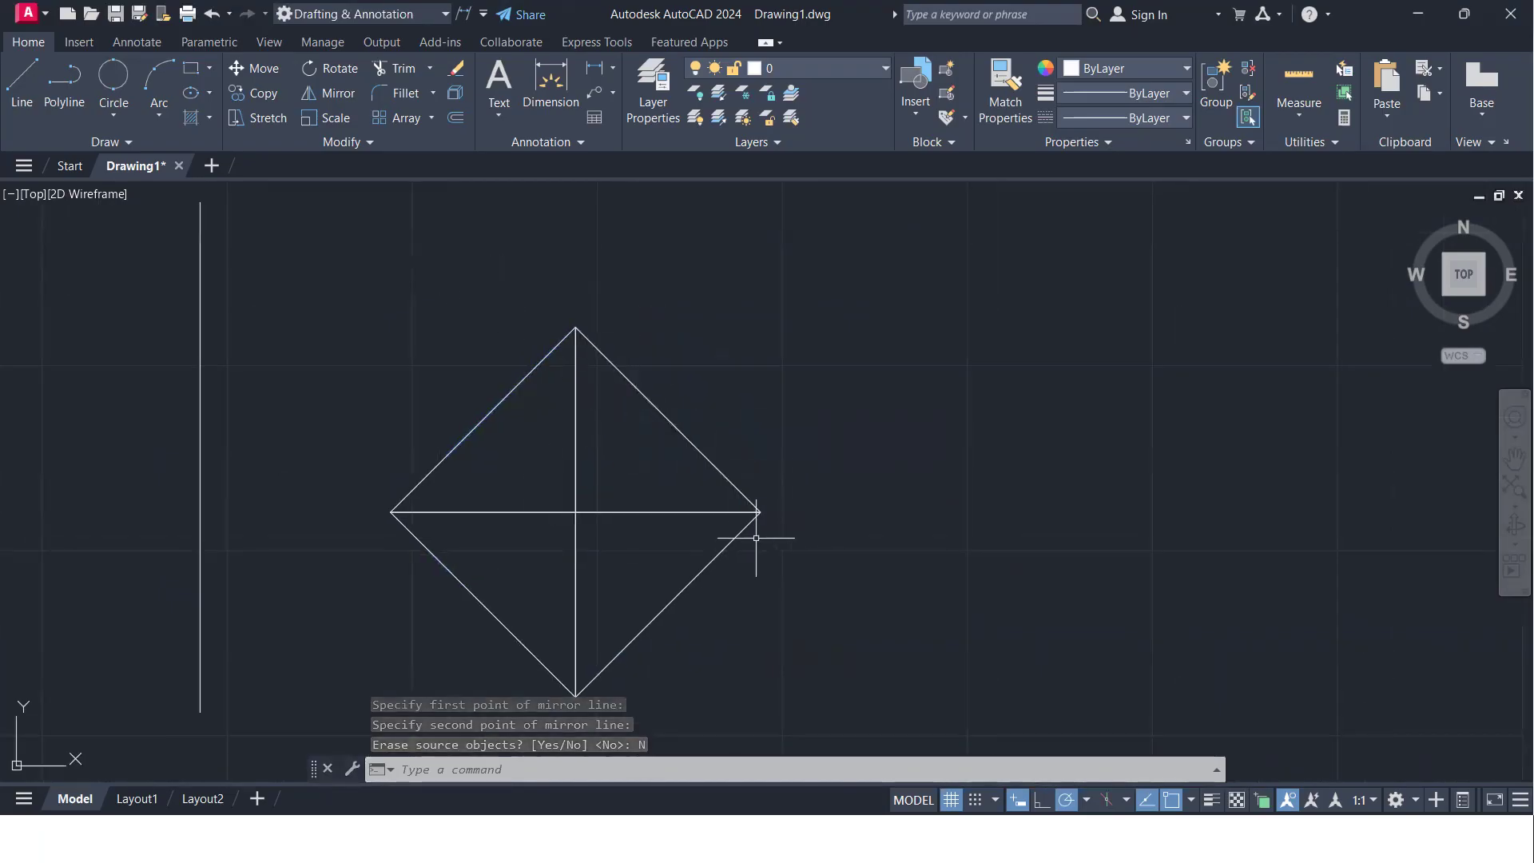
- Mirror the diamond across its upper-right edge, from the top corner to the right corner, keeping the source
scroll(723, 500, down, 4)
middle_drag(708, 479, 686, 476)
scroll(686, 477, up, 3)
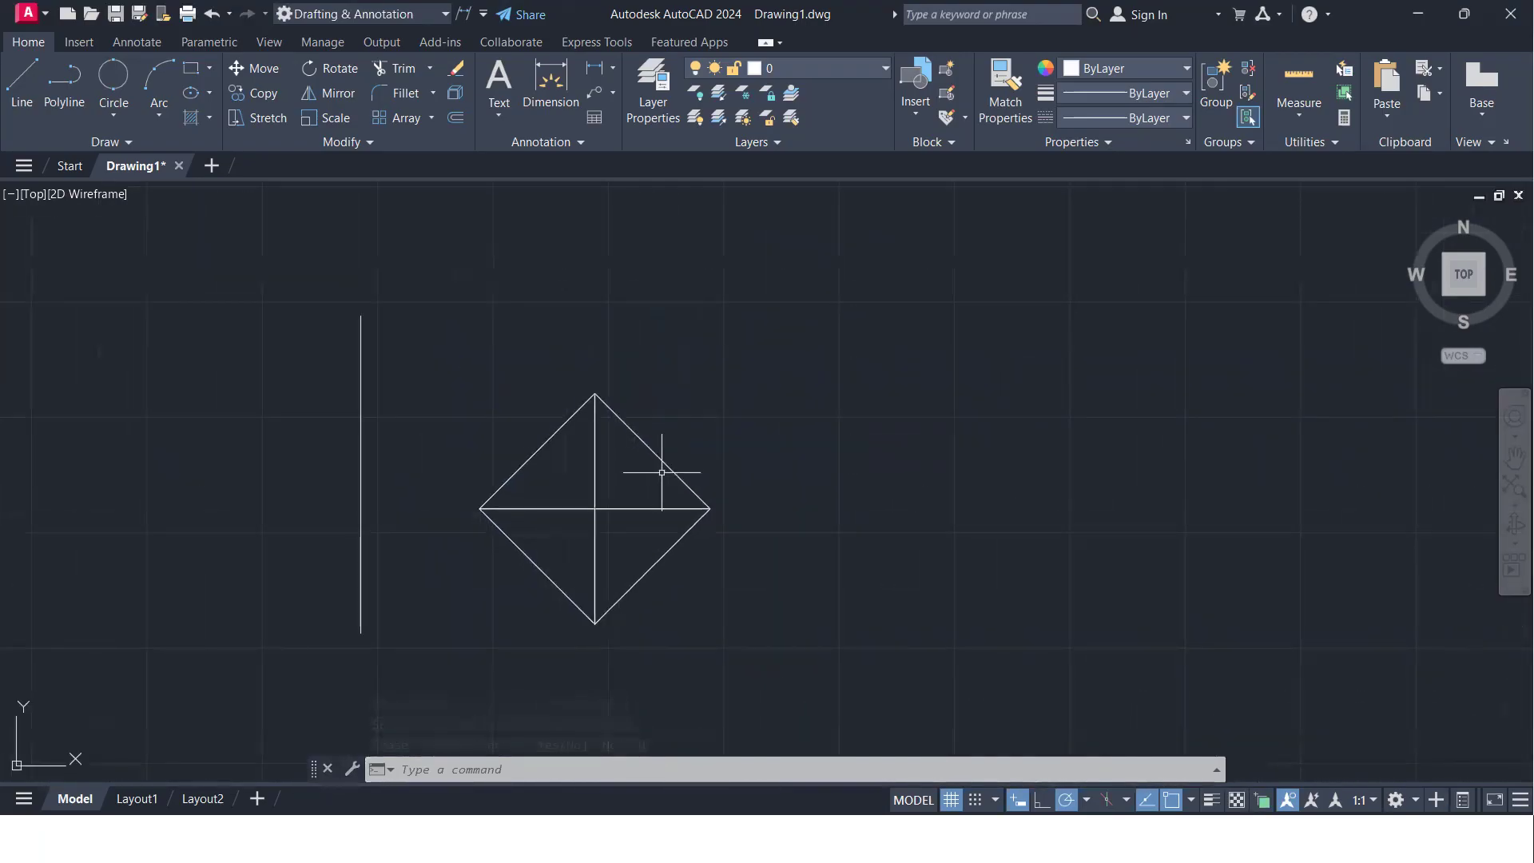
click(768, 617)
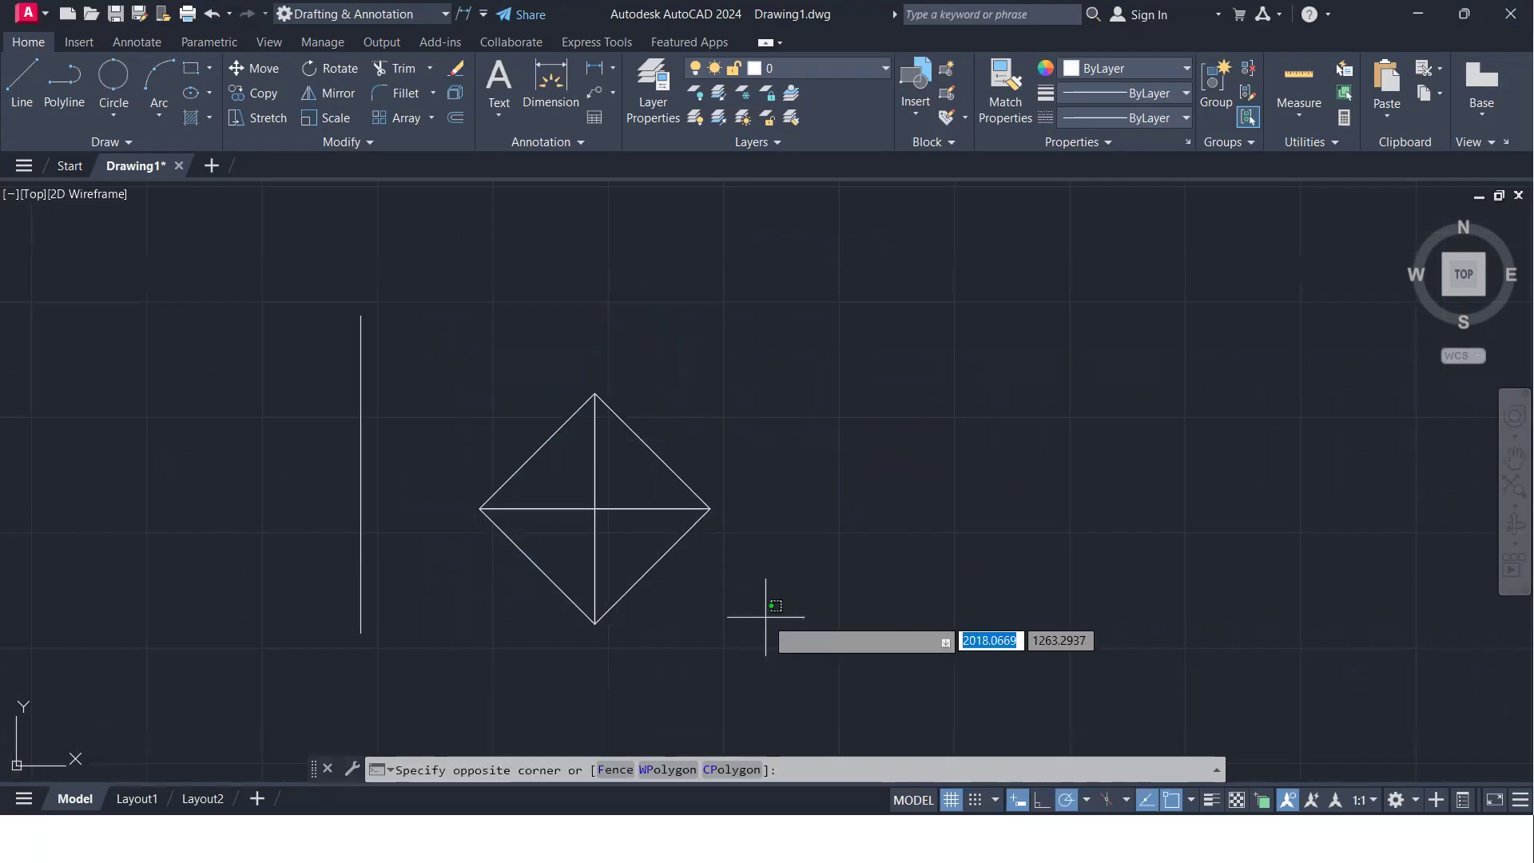
click(476, 437)
text(m)
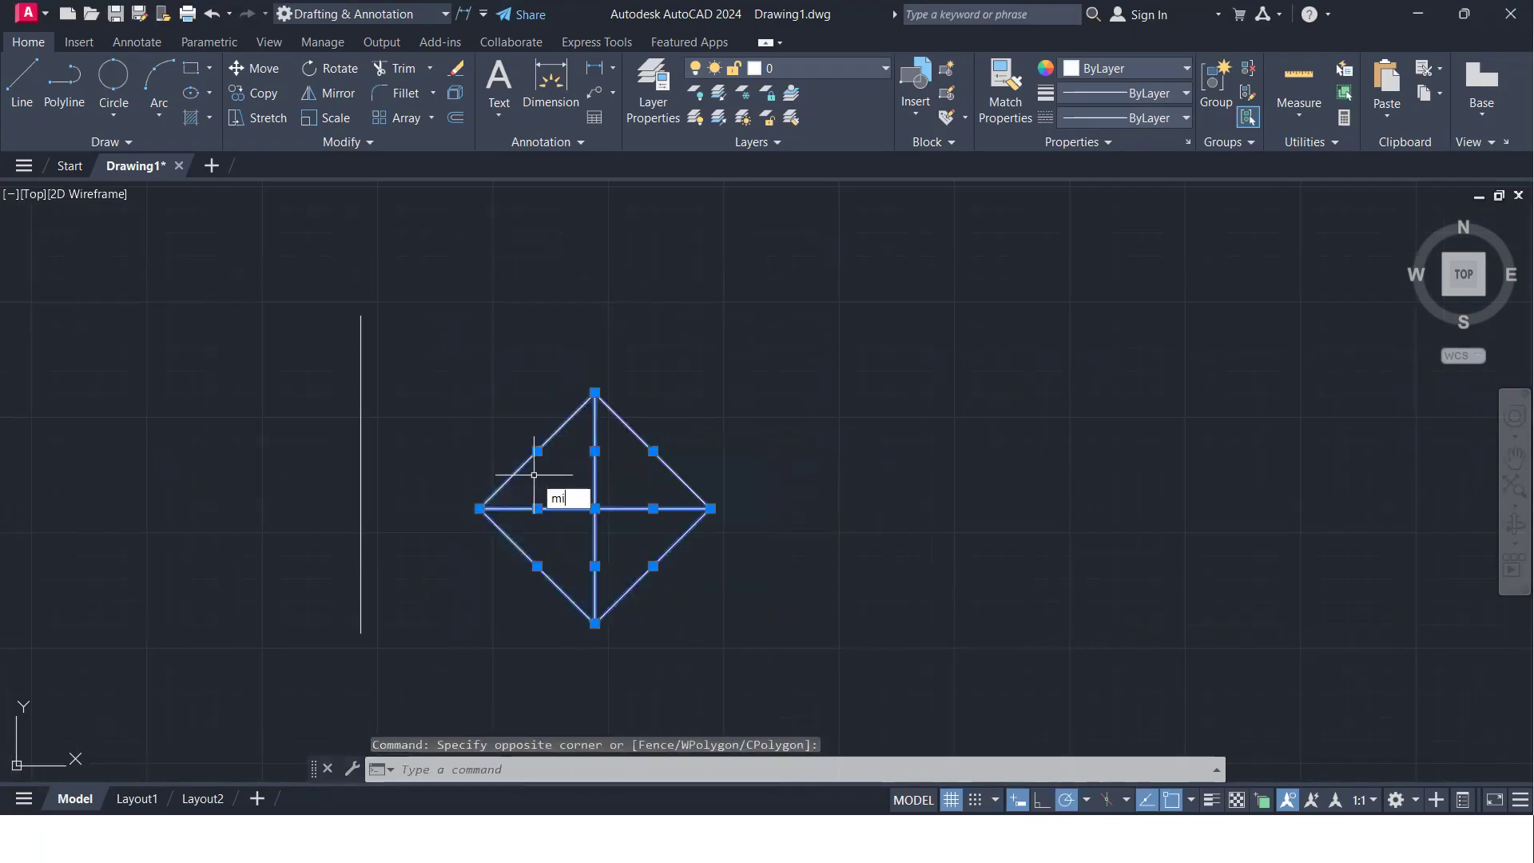
text(i)
key(Return)
click(594, 392)
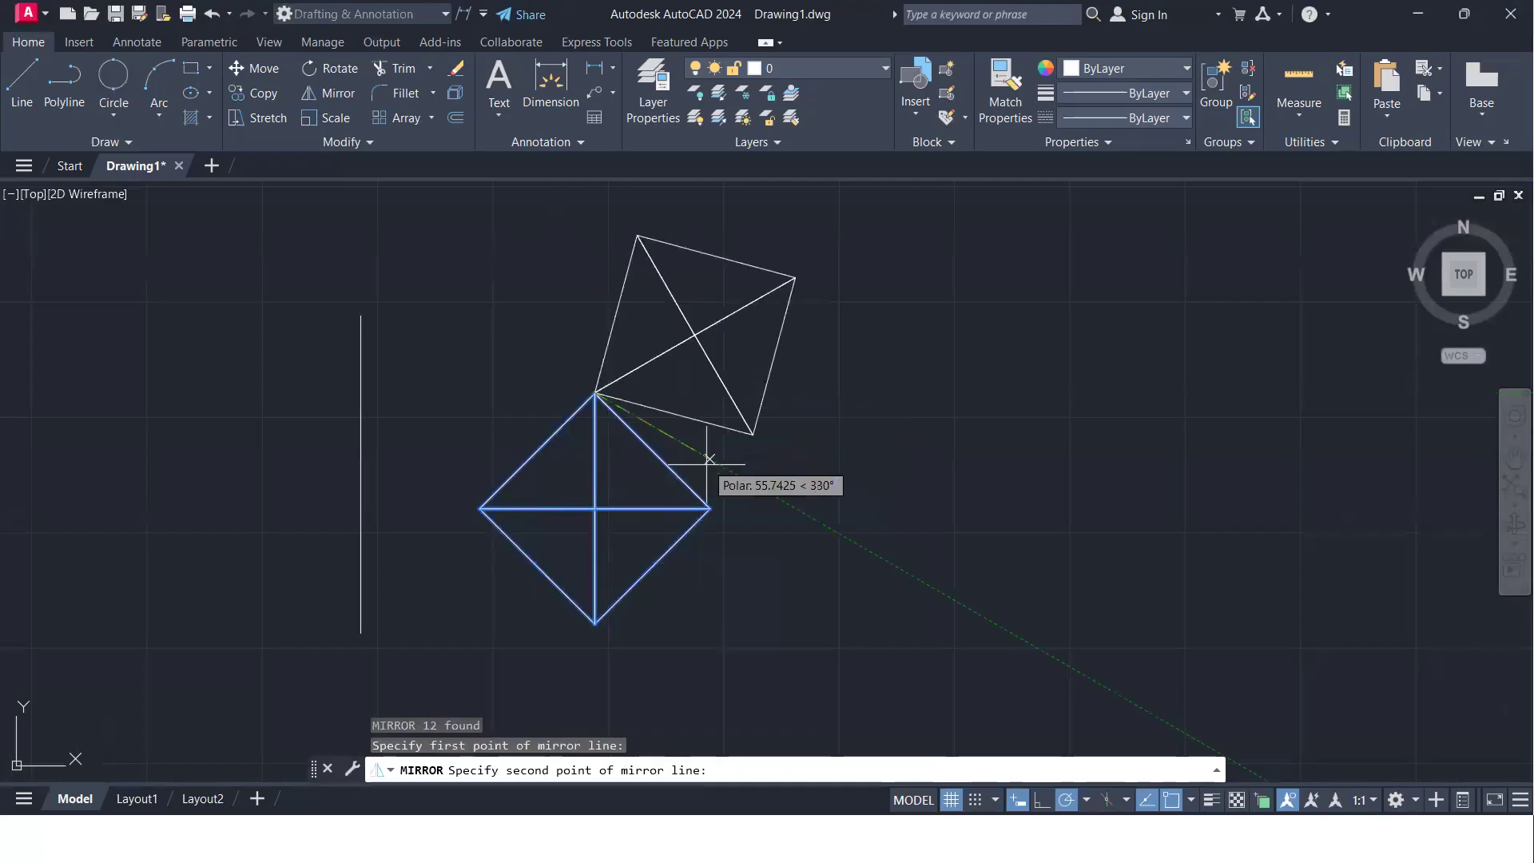
click(710, 508)
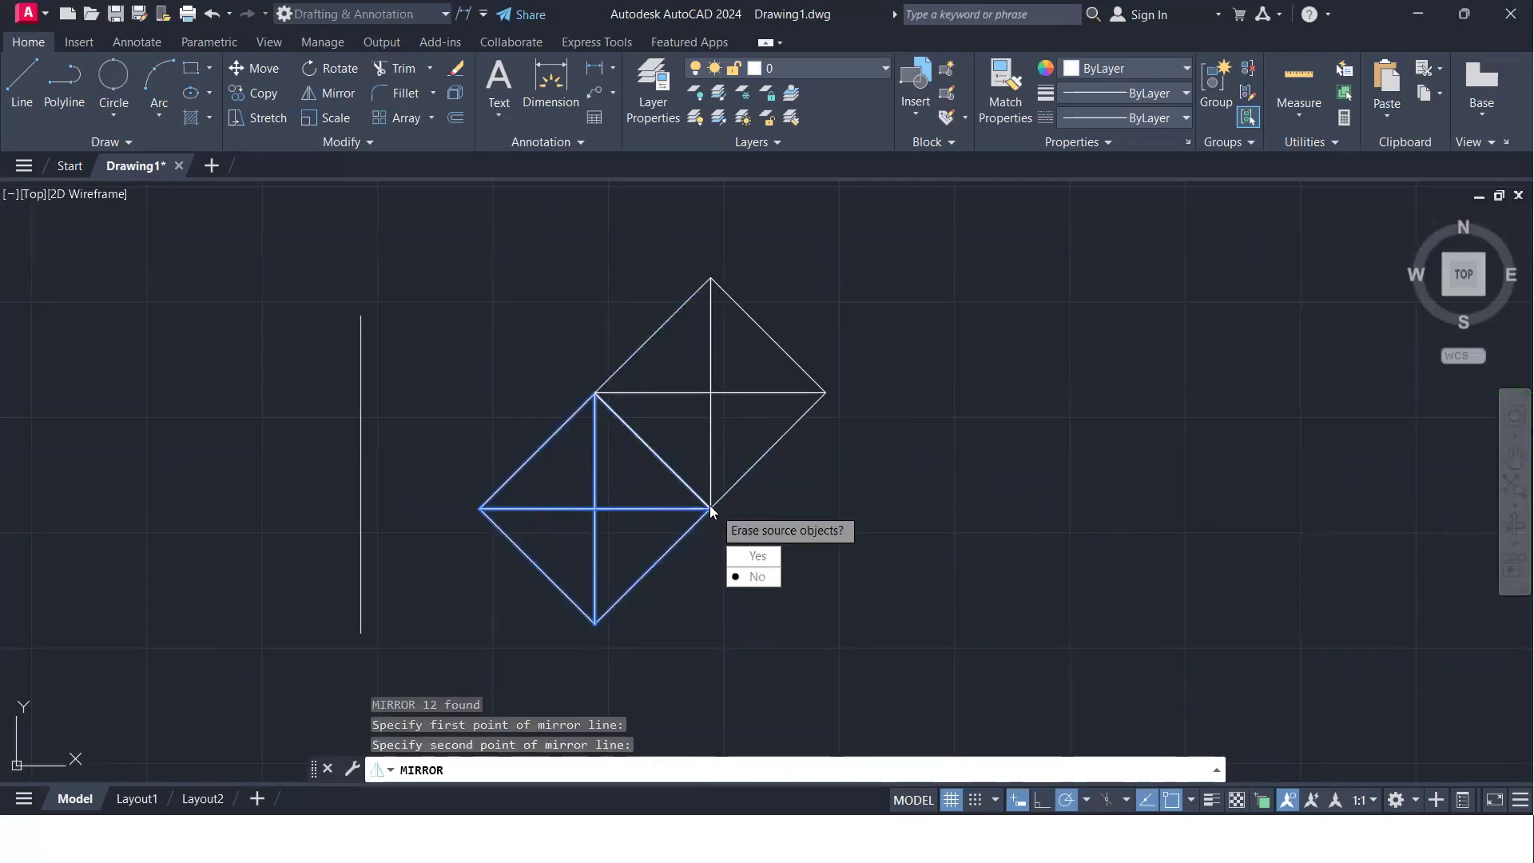
click(755, 575)
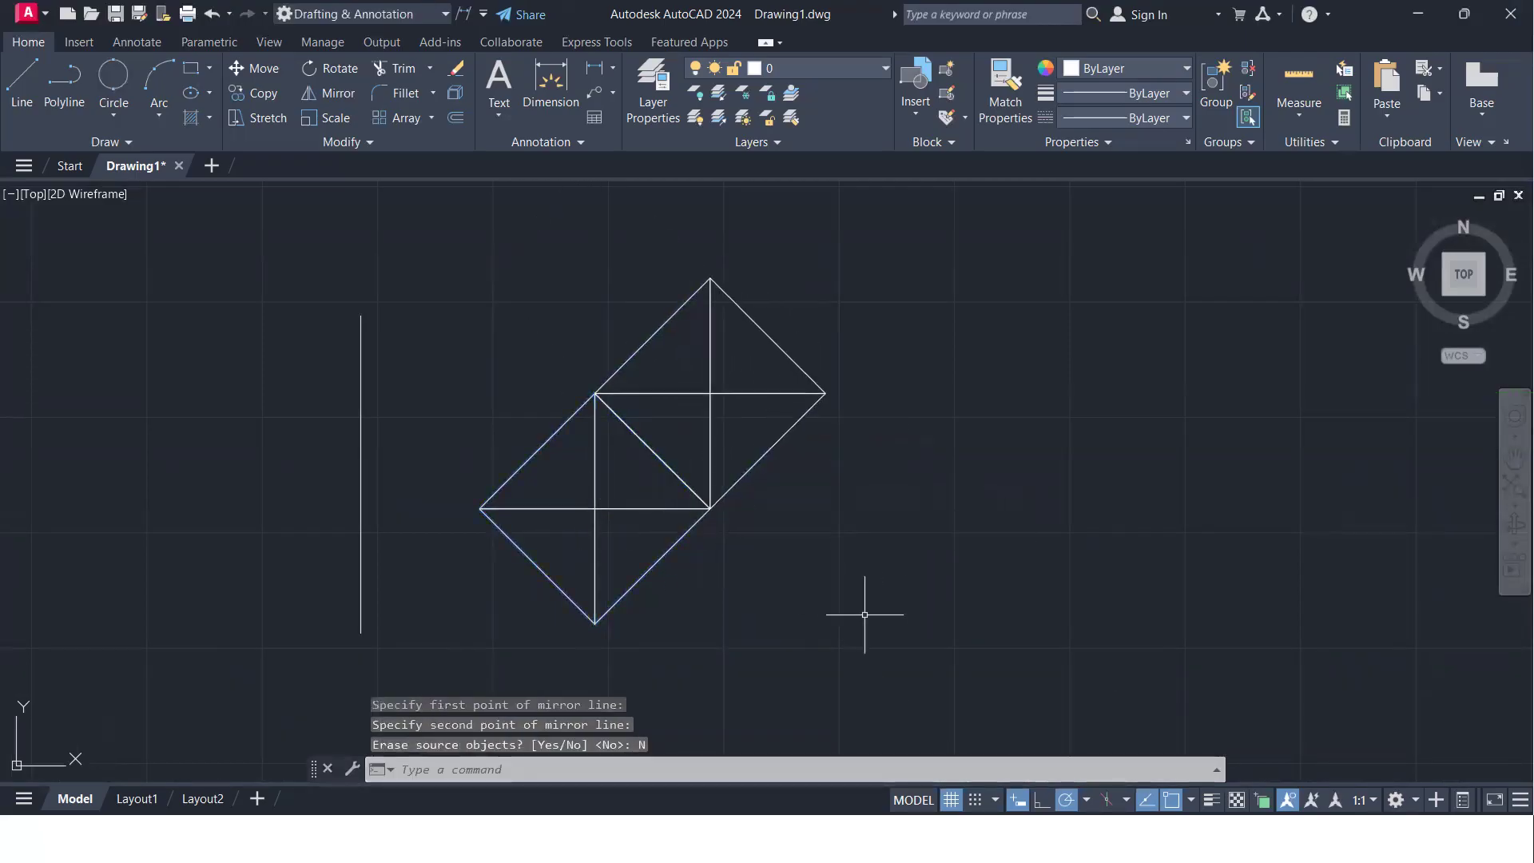
- Mirror both diamonds across their common lower-right side, from the lowest corner to the rightmost corner, keeping the source
click(1028, 703)
click(403, 232)
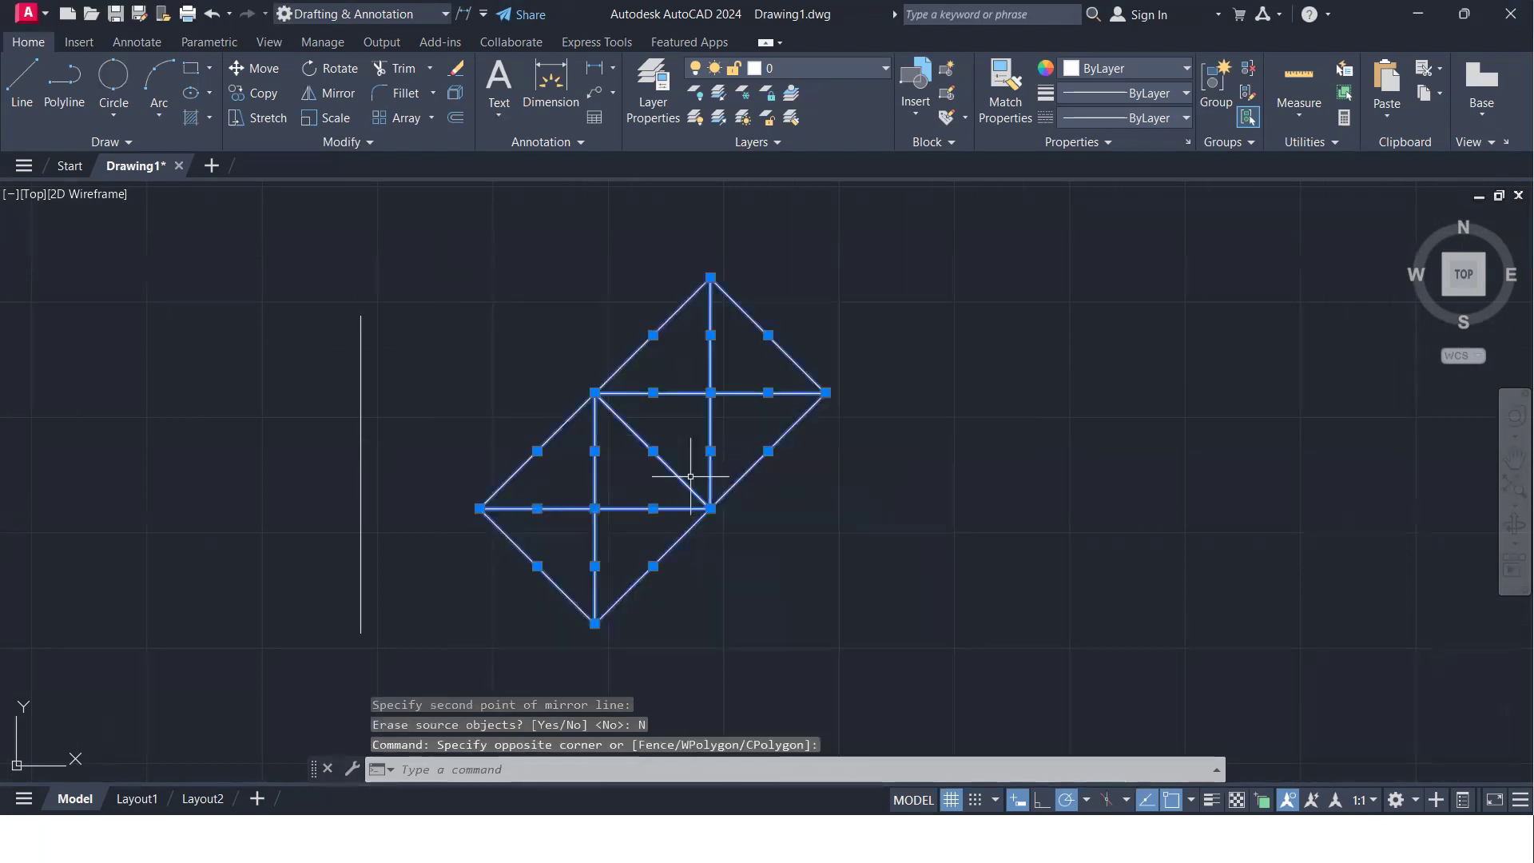
text(mi)
key(Return)
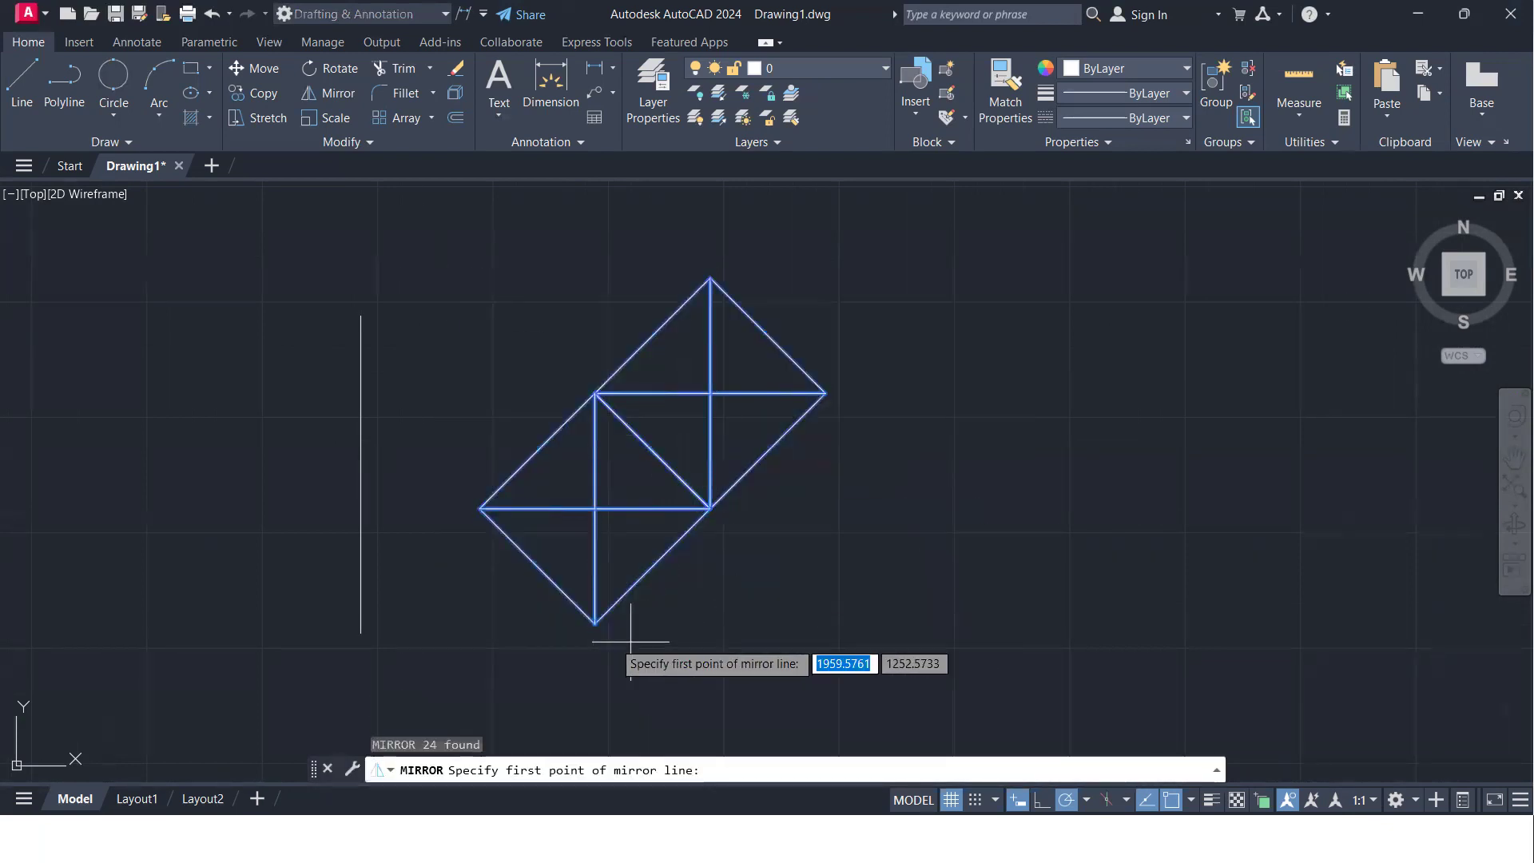
click(594, 622)
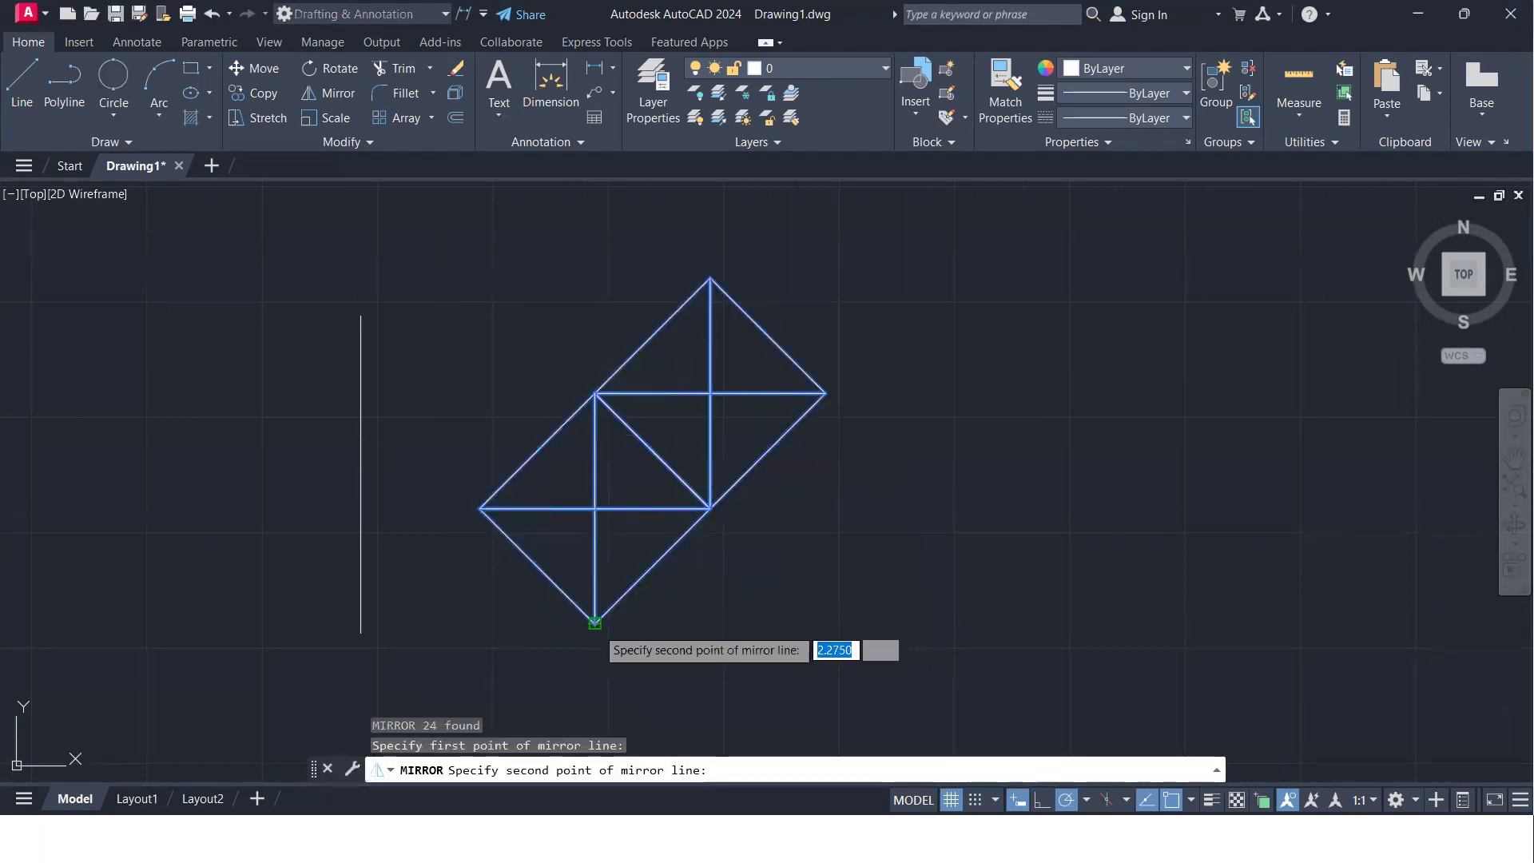
click(827, 392)
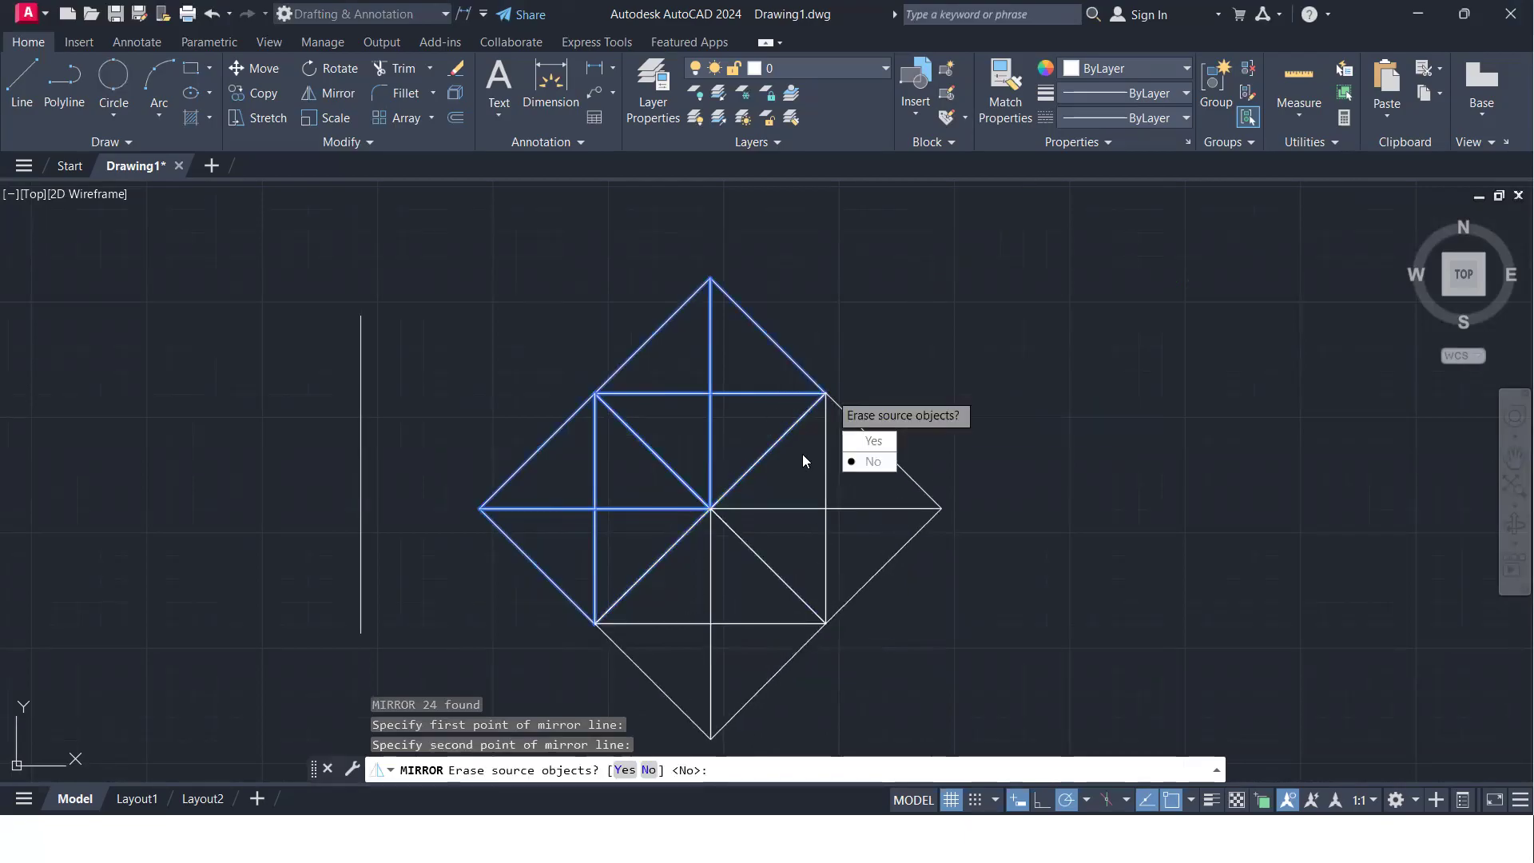
key(Return)
- Examine the completed diamond pattern and the triangles and slot mirrored earlier
scroll(798, 495, down, 4)
scroll(639, 431, up, 4)
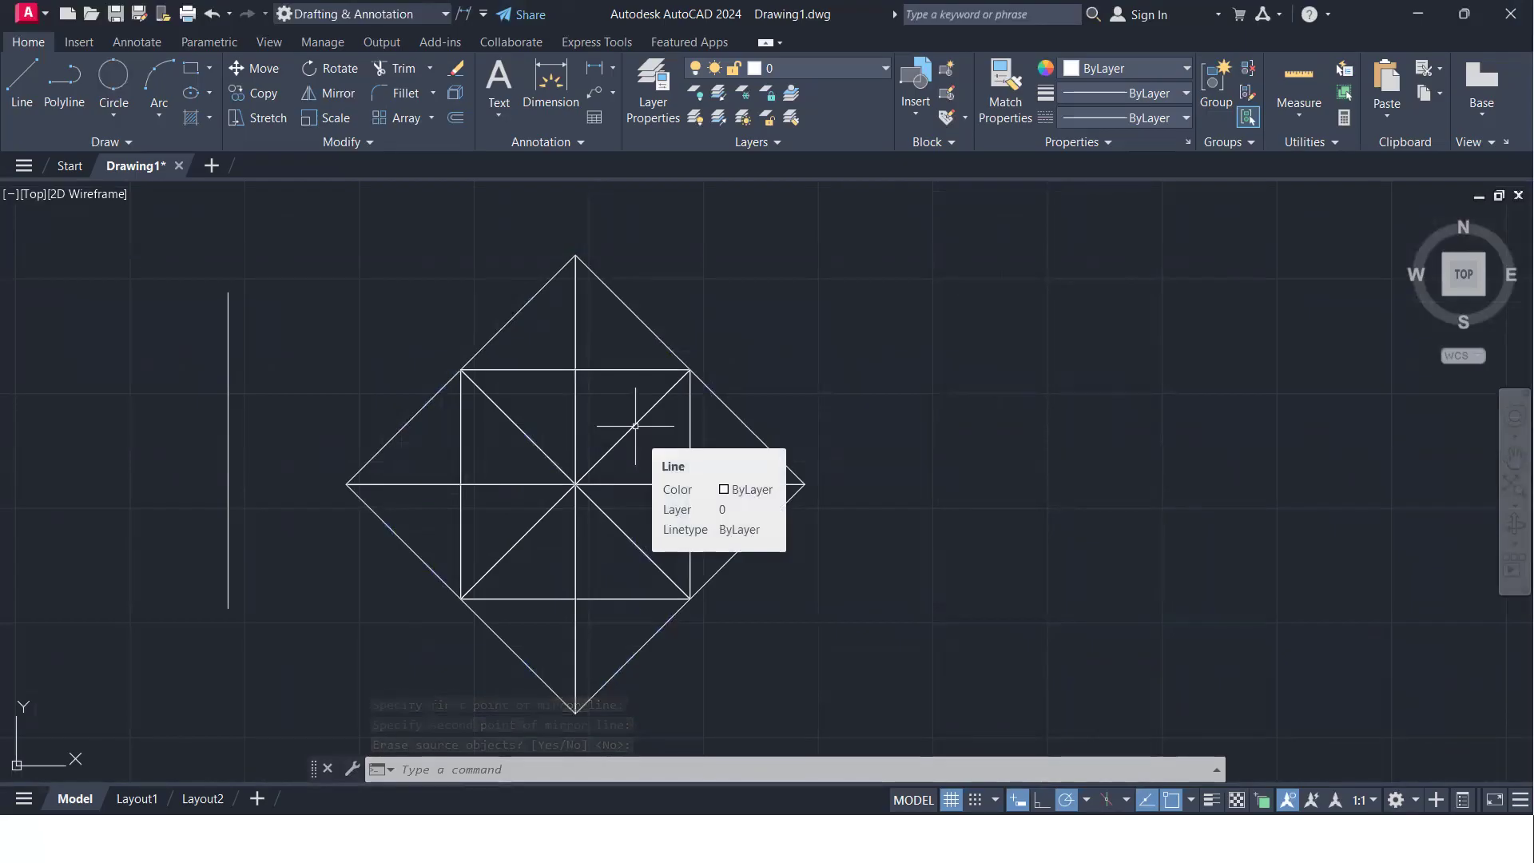
scroll(635, 426, down, 2)
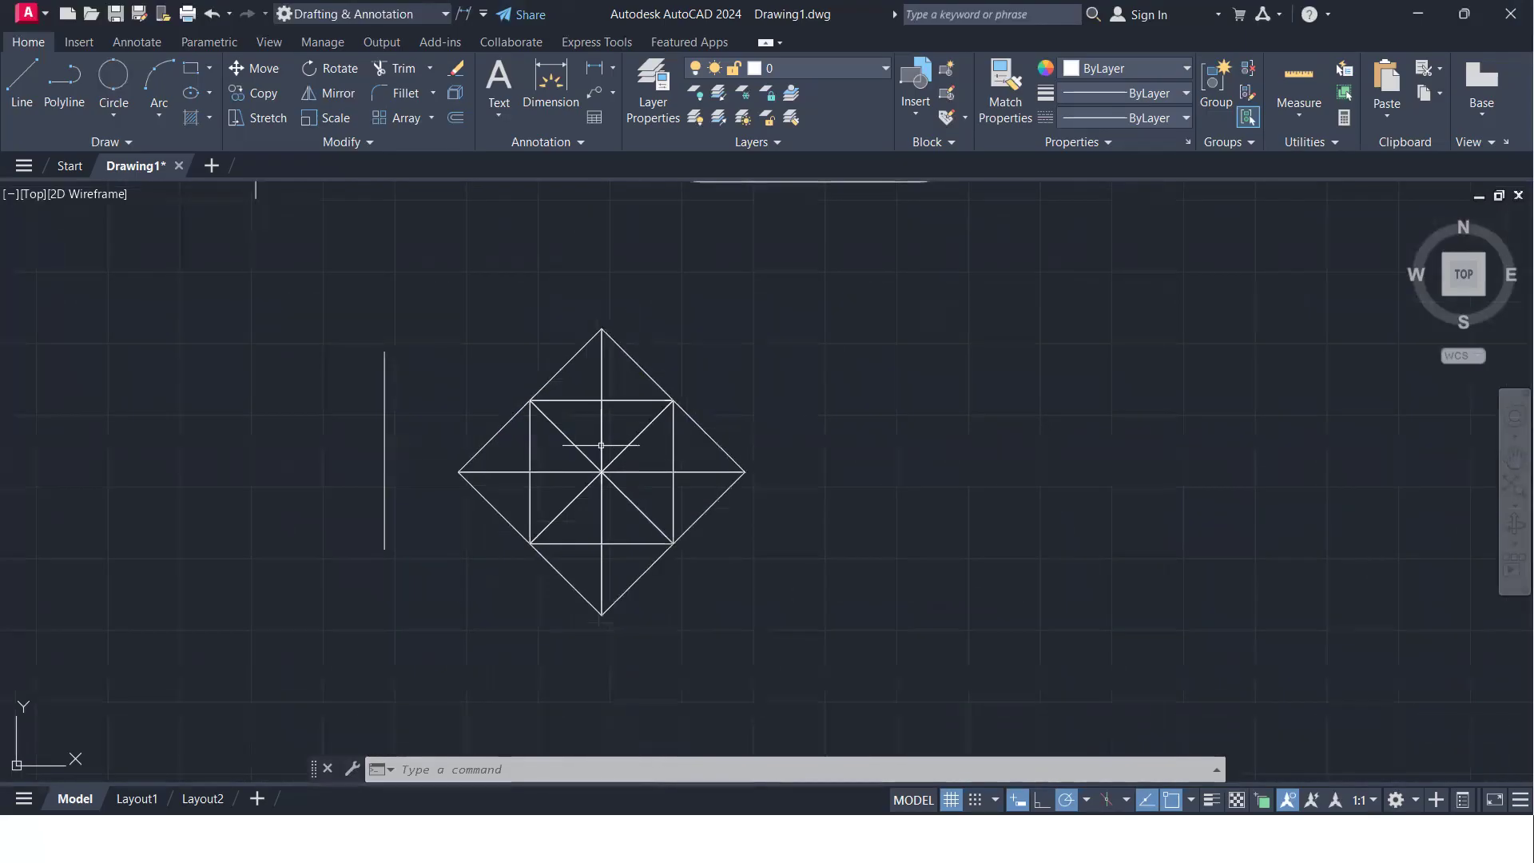
scroll(603, 449, up, 2)
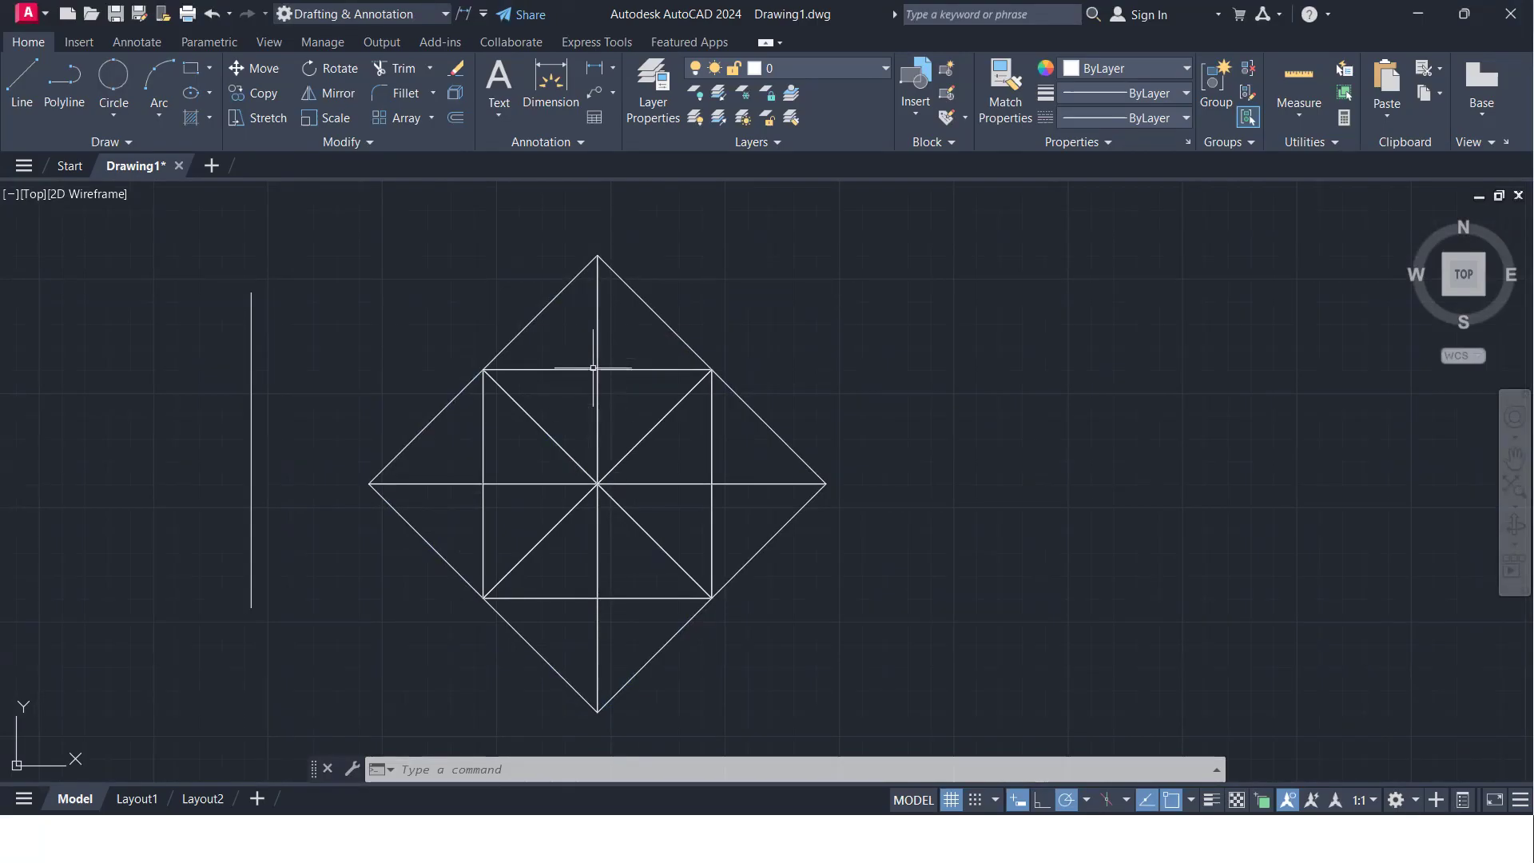
scroll(595, 391, down, 2)
middle_drag(600, 397, 997, 441)
middle_drag(584, 364, 680, 580)
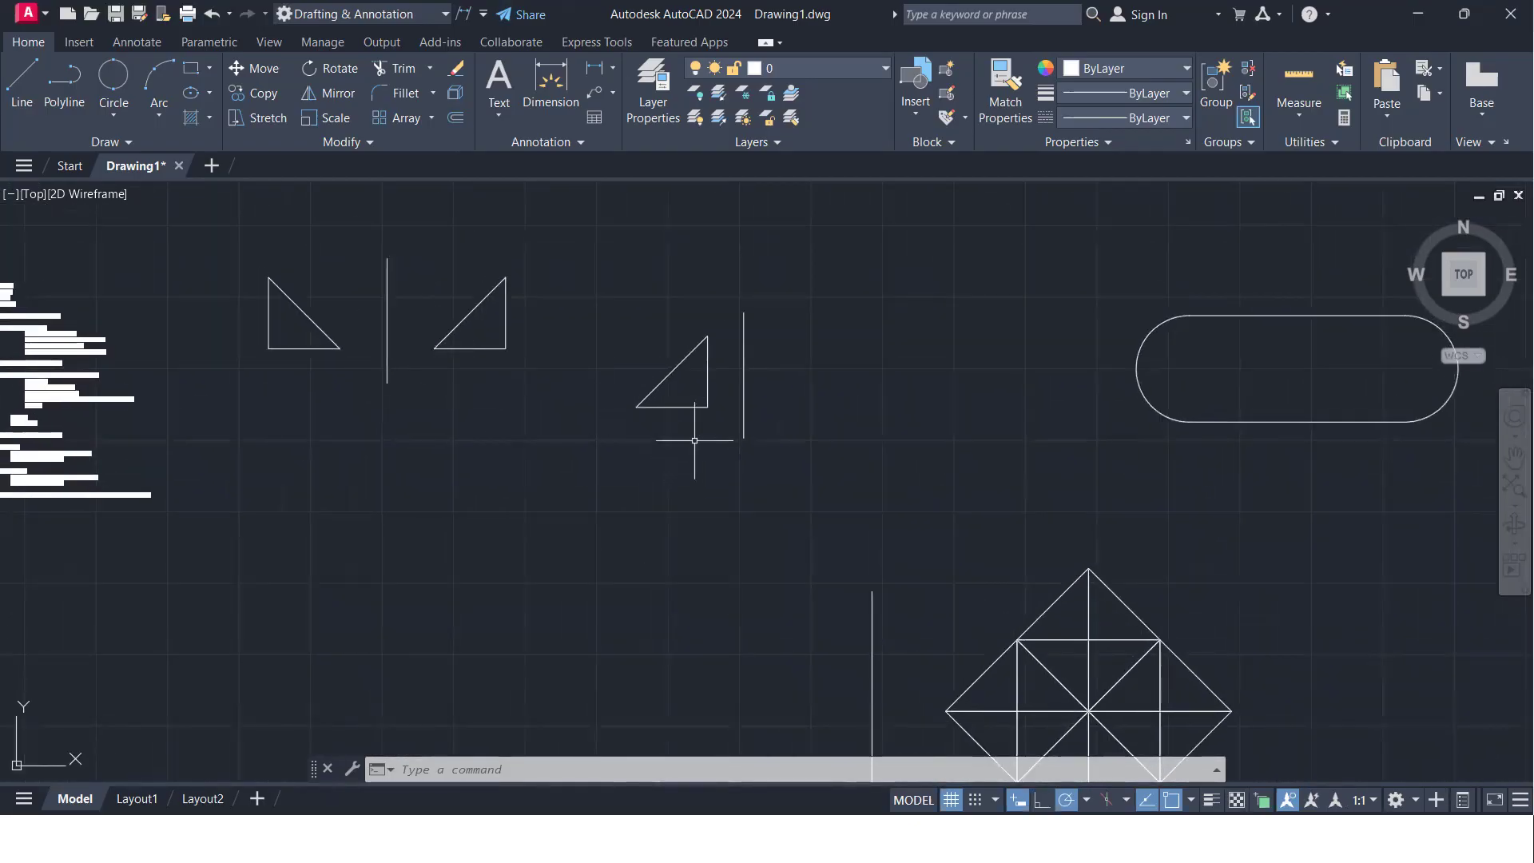
- Move the leftmost right triangle into the empty area to the right of the rounded slot and diamond pattern
click(333, 376)
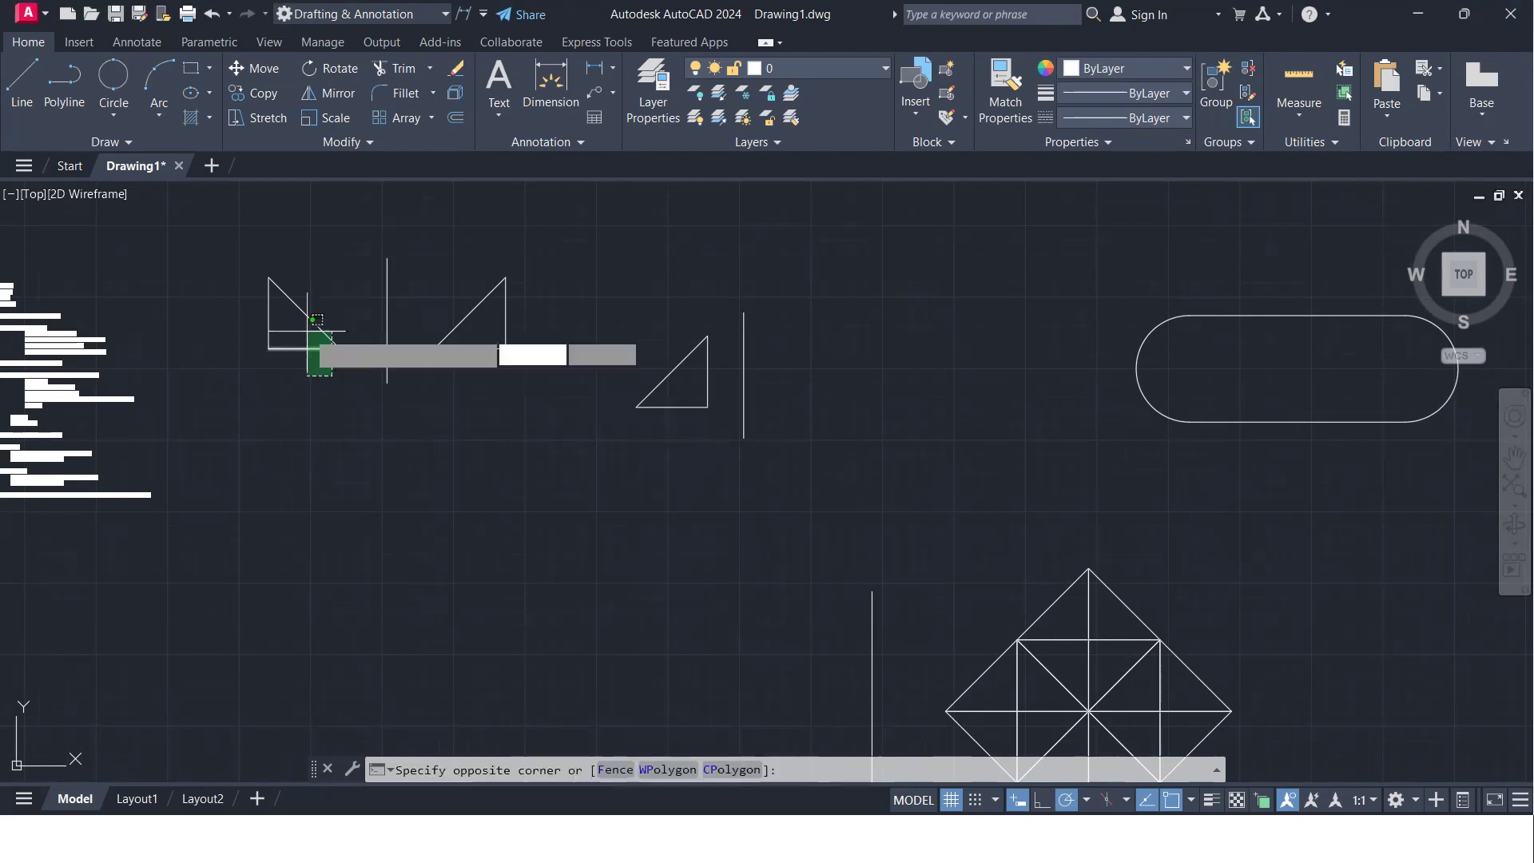
click(247, 271)
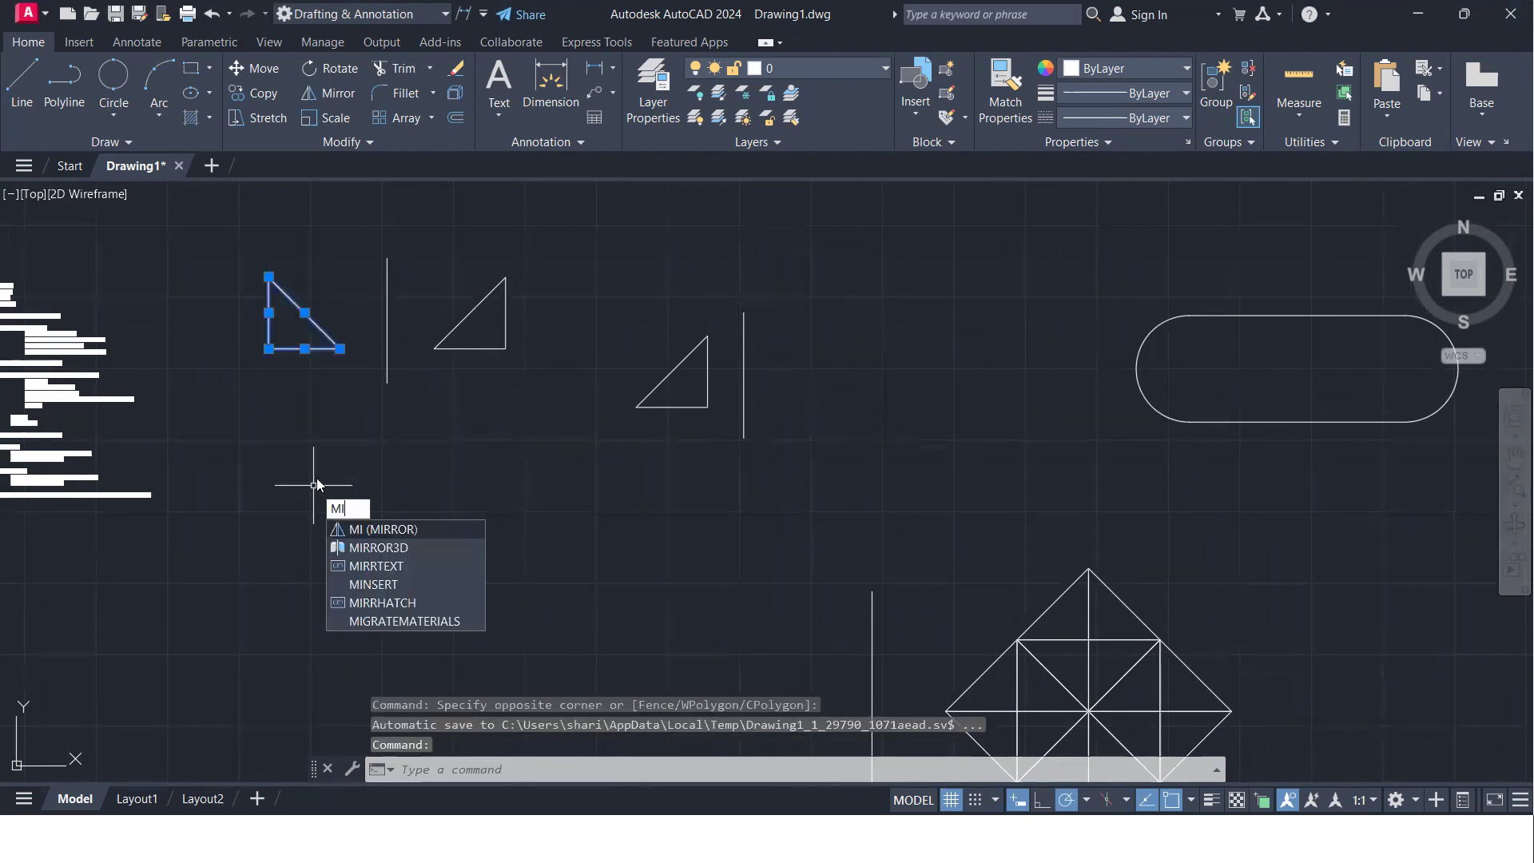
key(BackSpace)
key(Return)
click(302, 421)
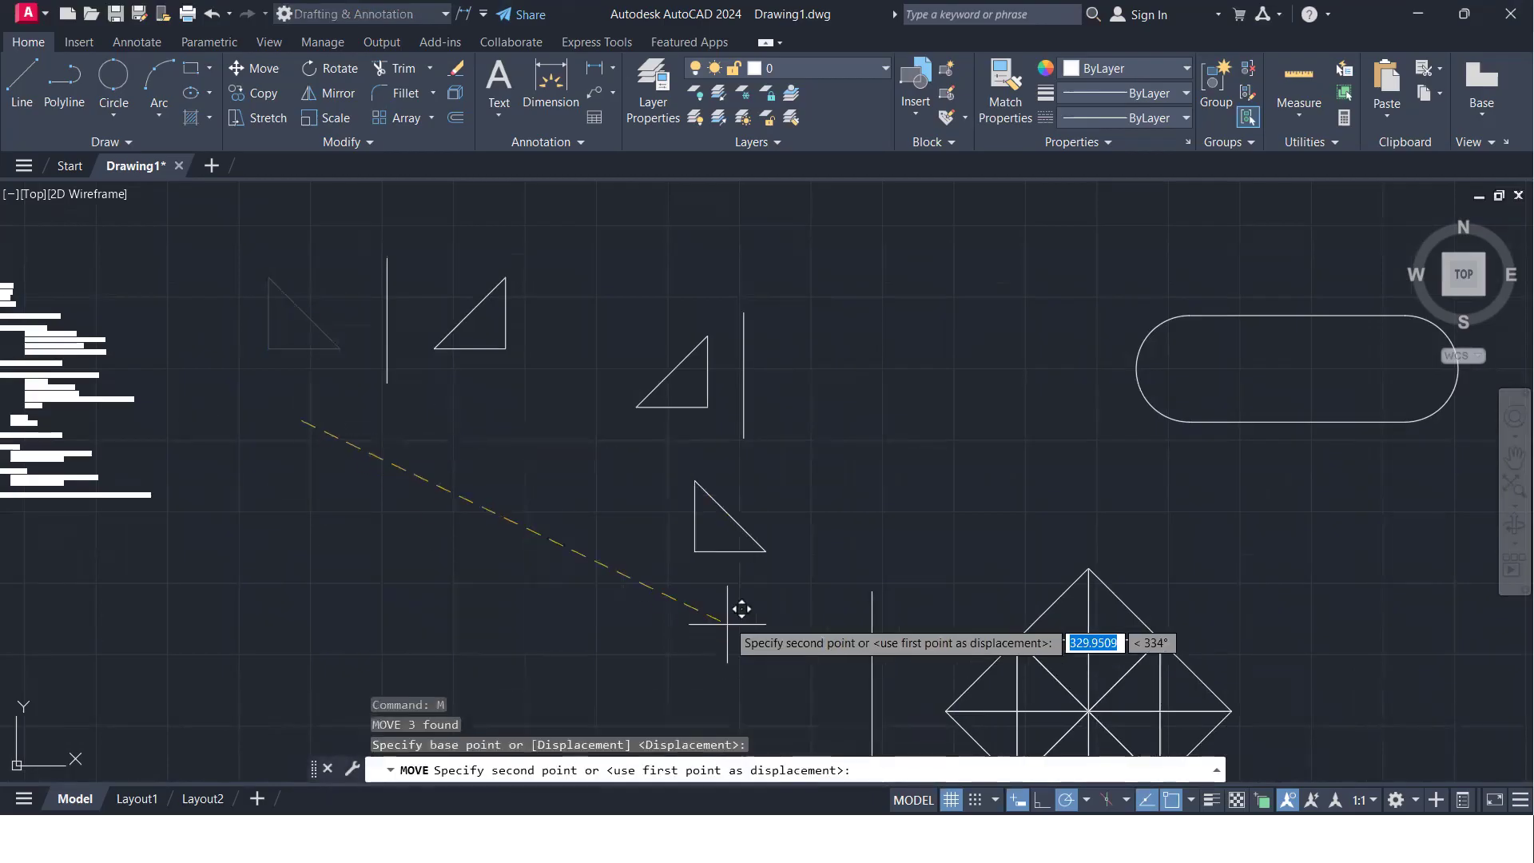
middle_drag(874, 528, 1, 468)
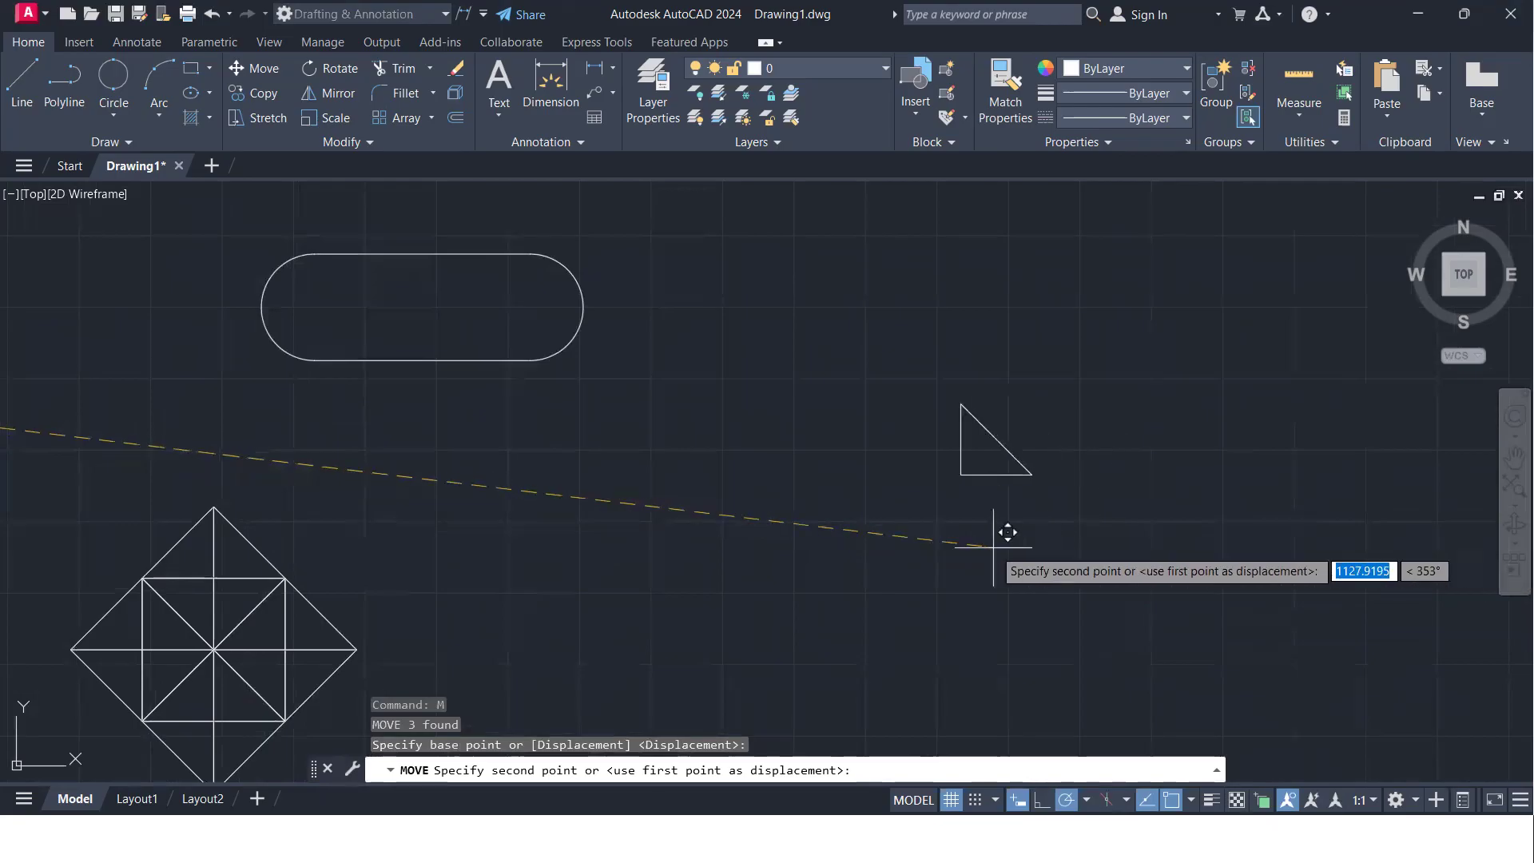
click(942, 539)
- Mirror the moved triangle across a vertical line through its right-hand base corner, keeping the source
scroll(907, 520, up, 2)
middle_drag(907, 521, 580, 560)
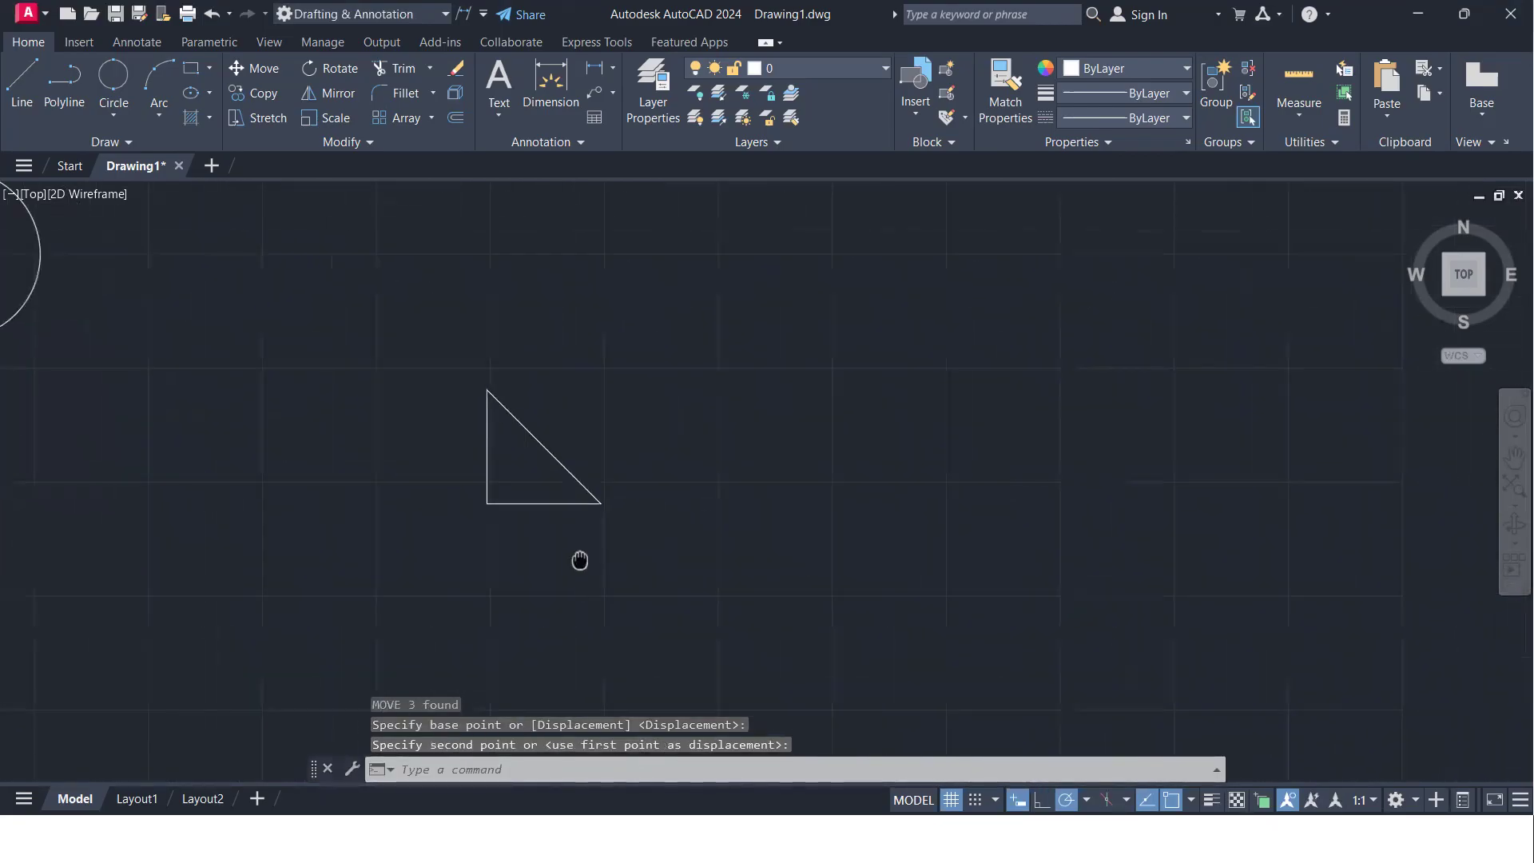
text(MI)
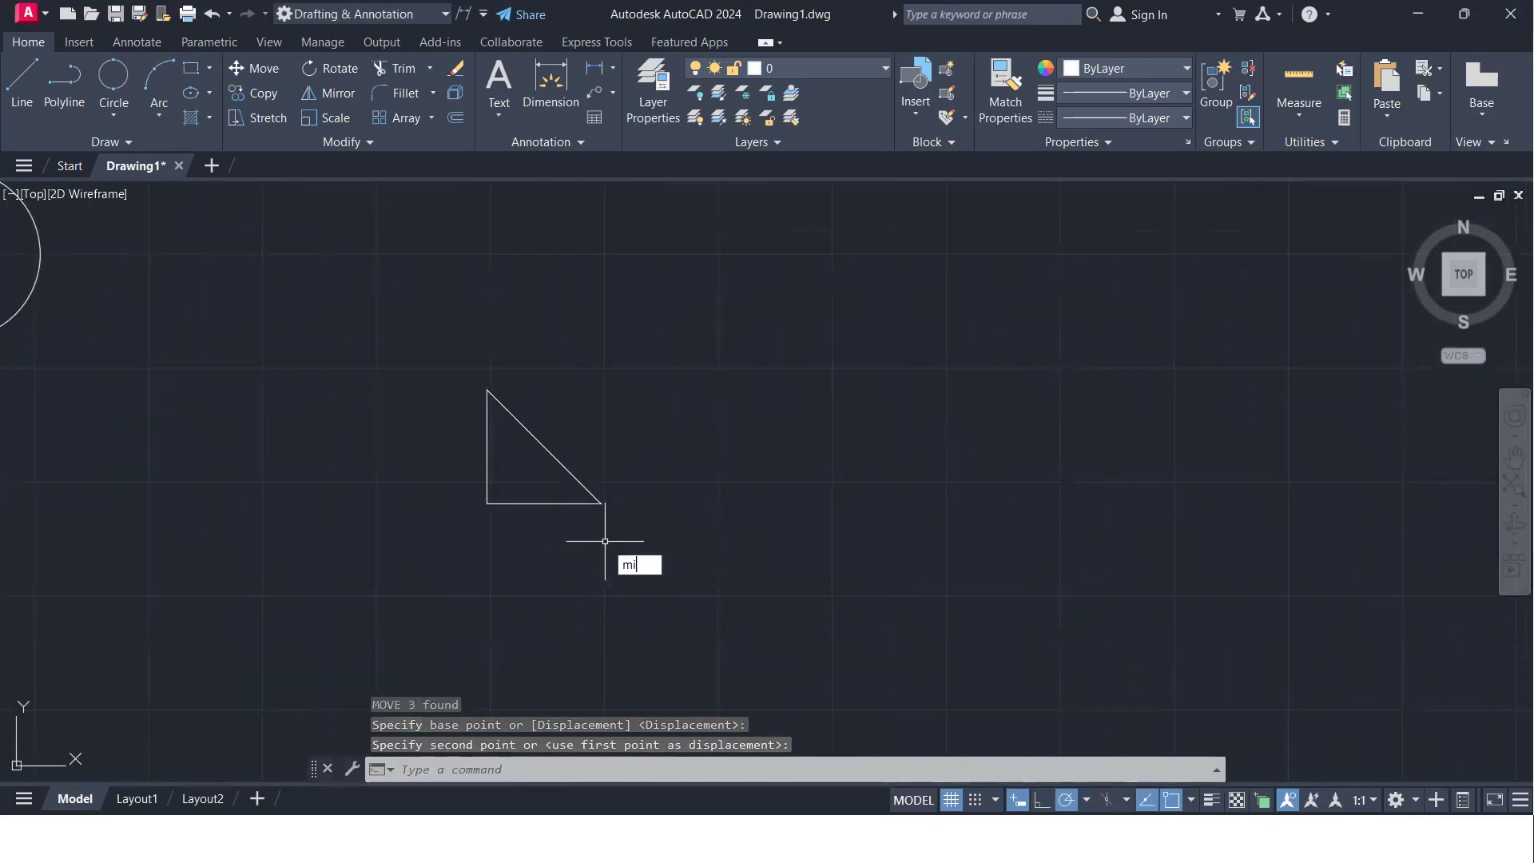
key(Return)
click(607, 534)
click(415, 408)
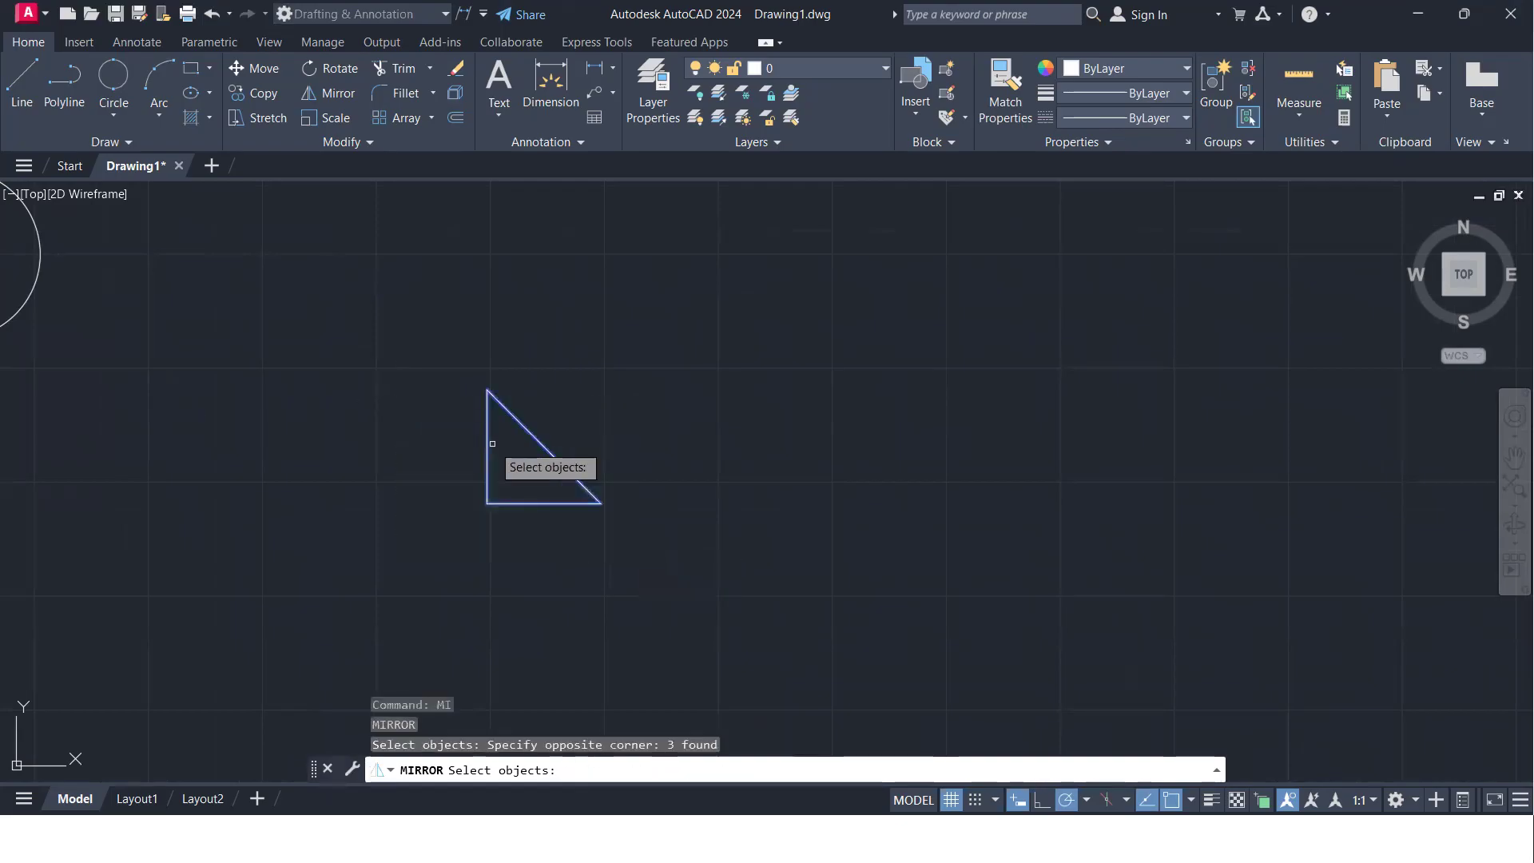
key(Return)
click(601, 503)
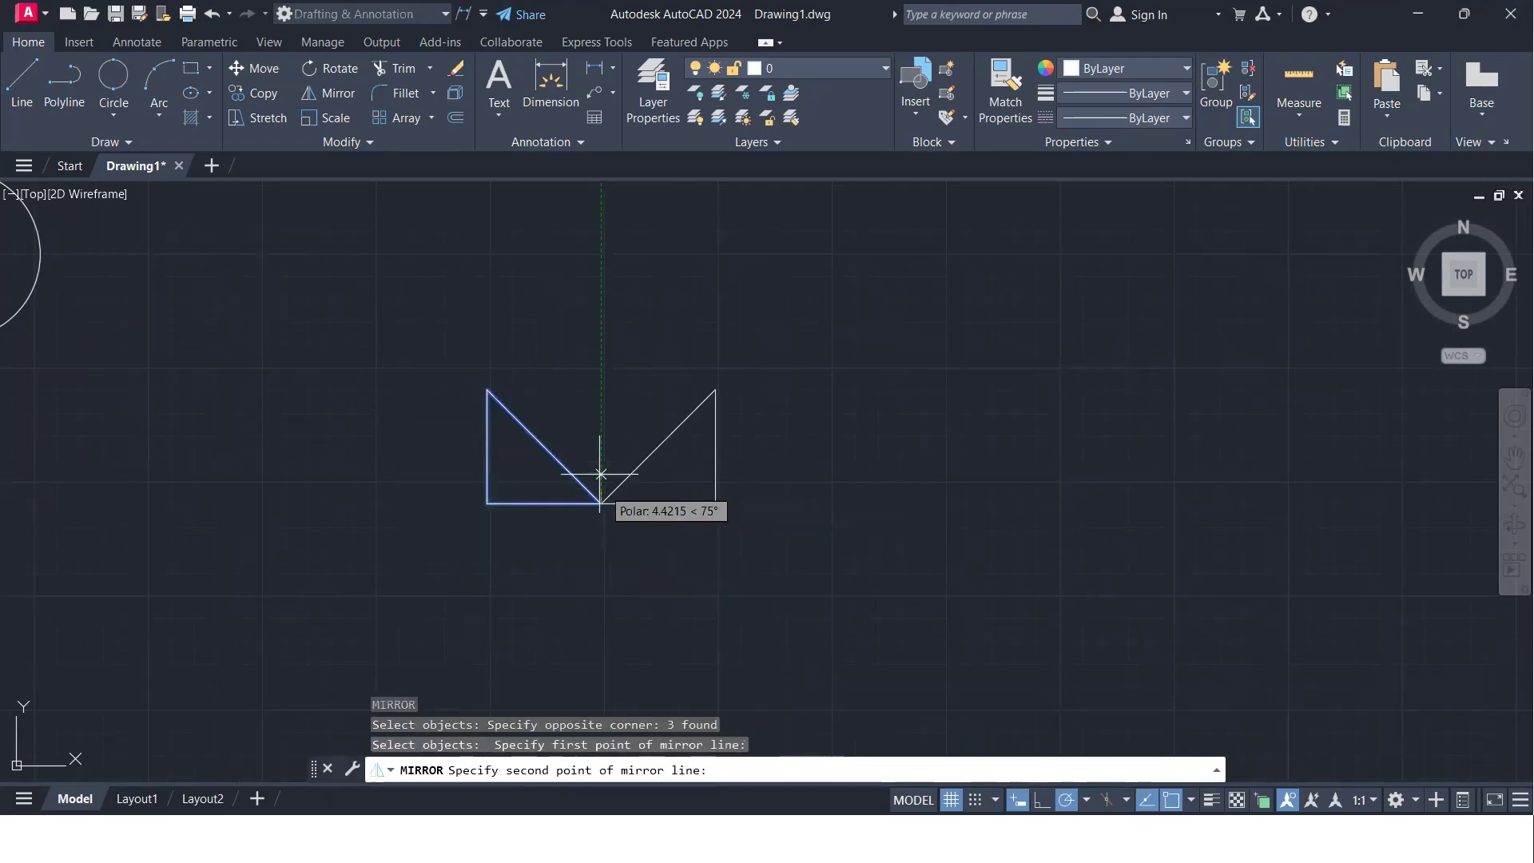
click(601, 372)
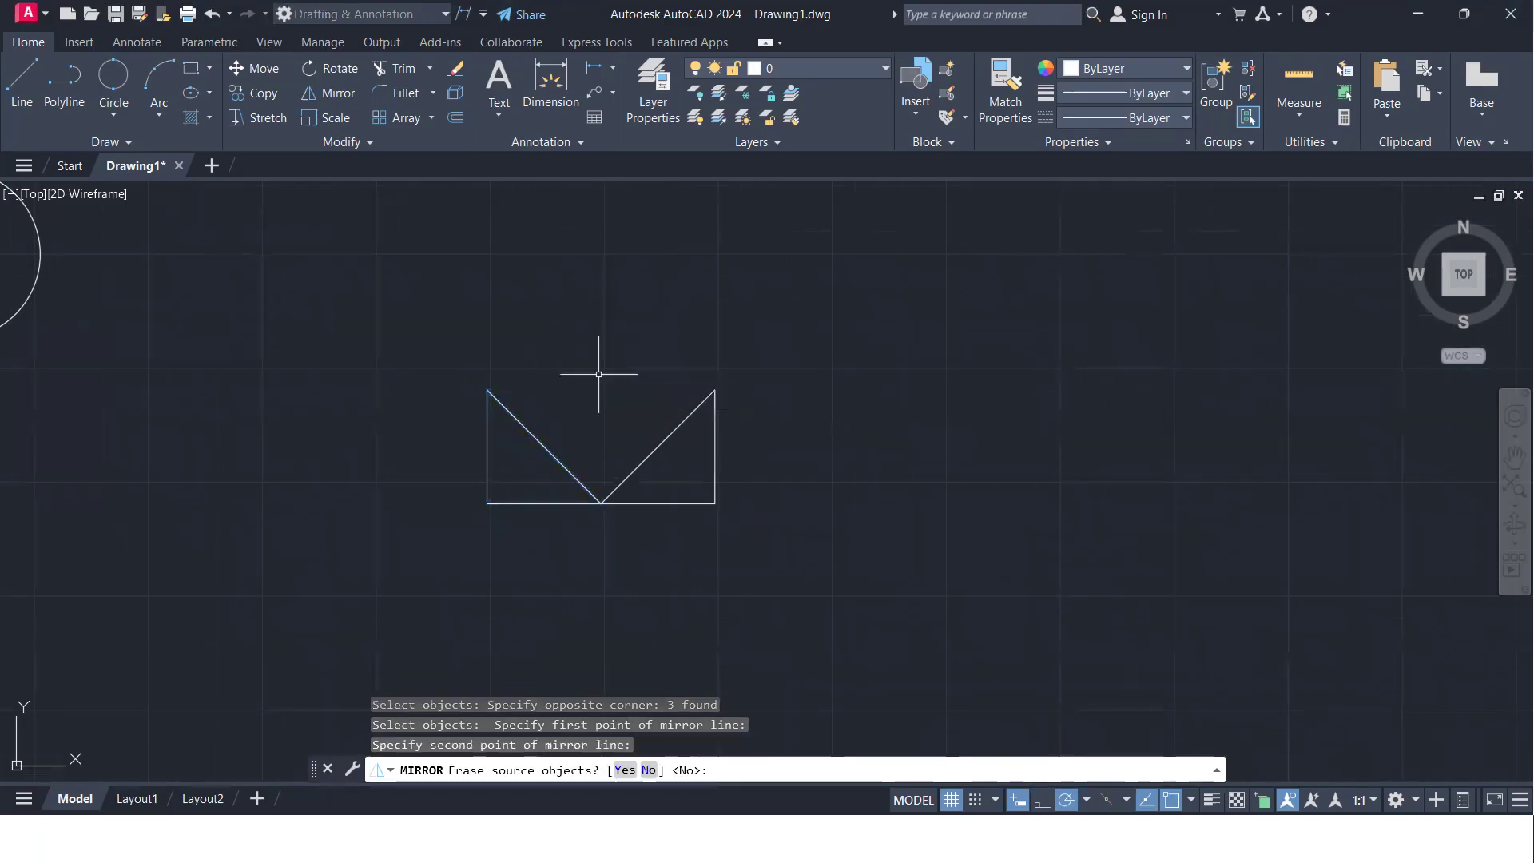
text(N)
key(Return)
- Copy the mirrored triangle pair horizontally to the right, using the shared base corner as base point
click(771, 530)
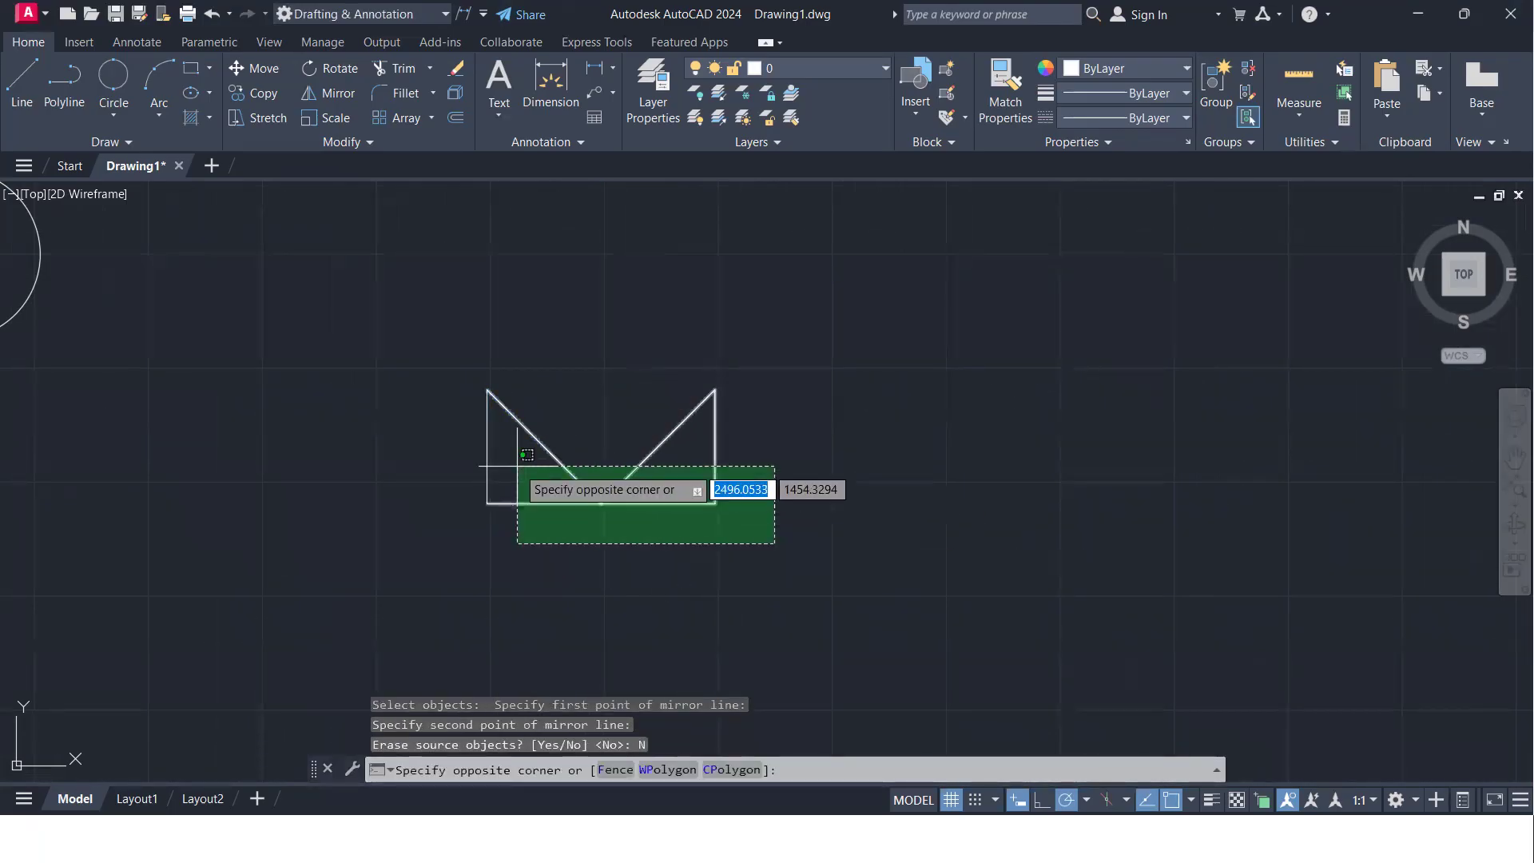
click(492, 469)
text(c)
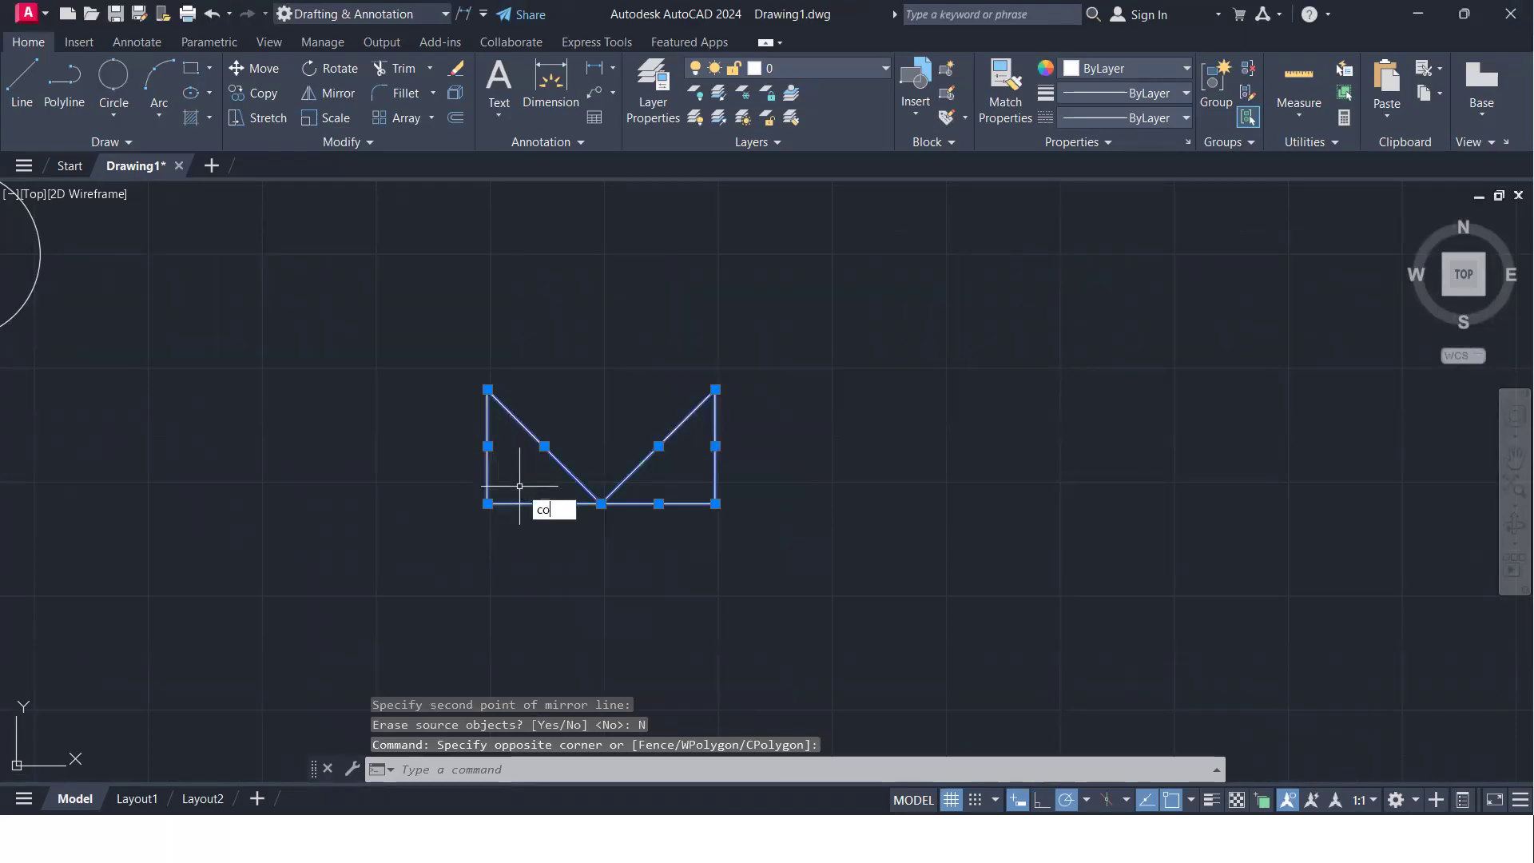
text(o)
key(Return)
click(601, 503)
click(1189, 504)
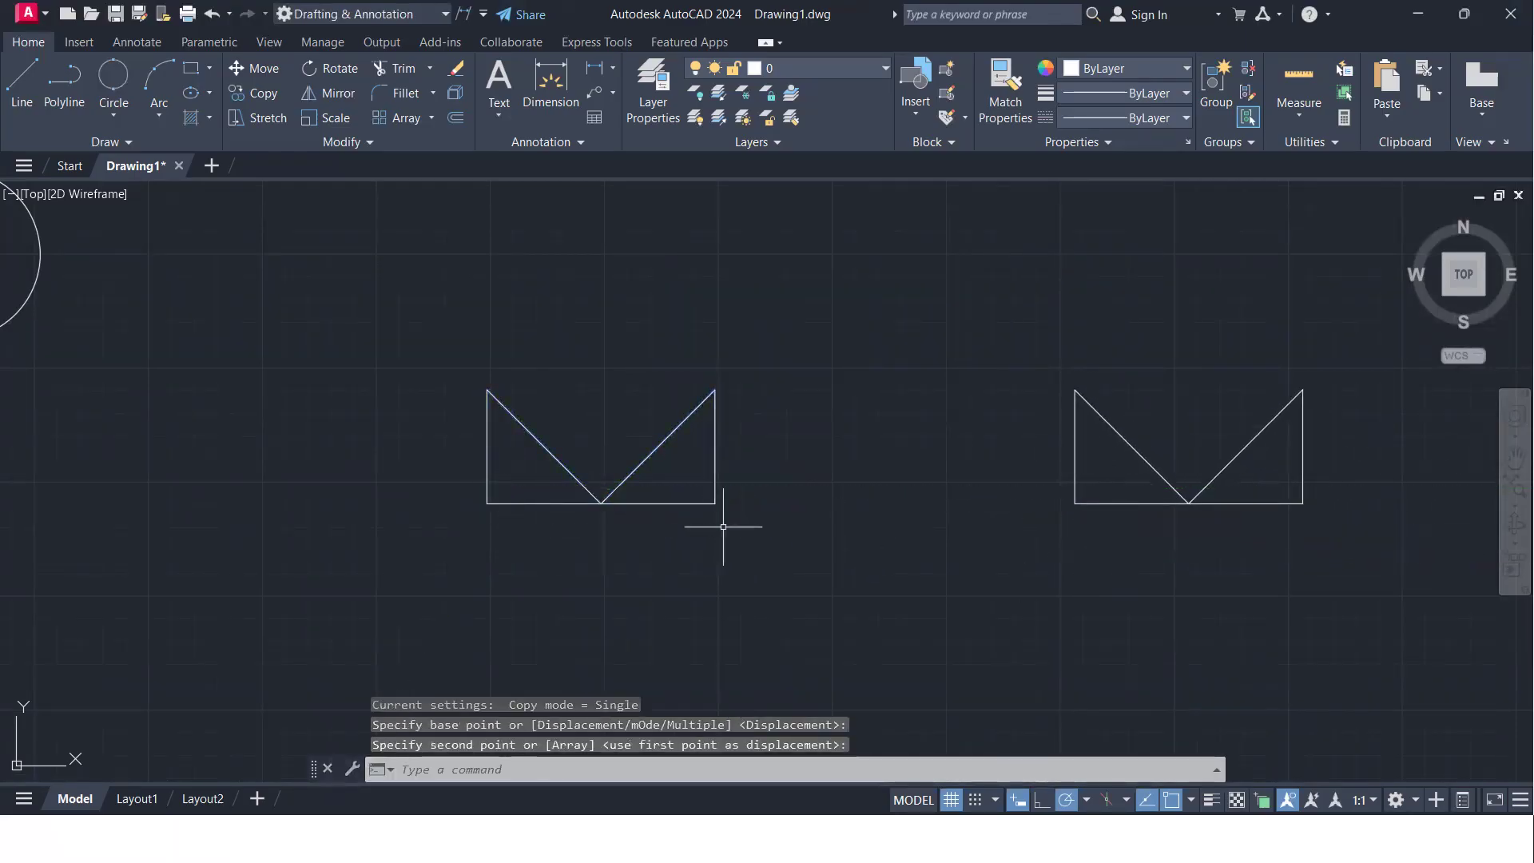
- Mirror the original triangle pair across the line joining its two upper tips, keeping the source, to form a square enclosing a diamond
text(mi)
key(Return)
click(758, 536)
click(444, 451)
key(Return)
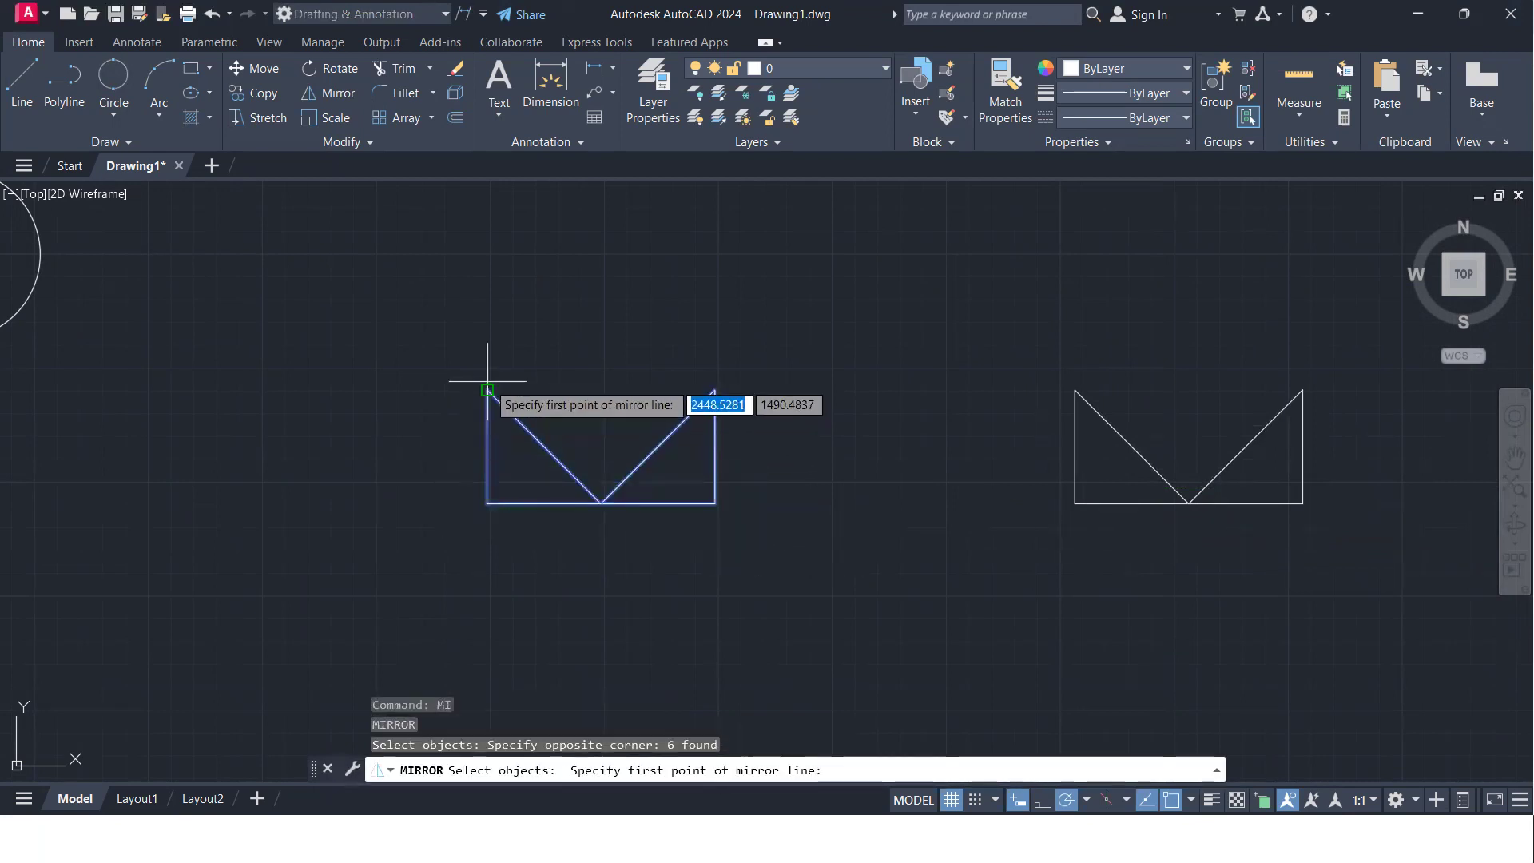
click(488, 389)
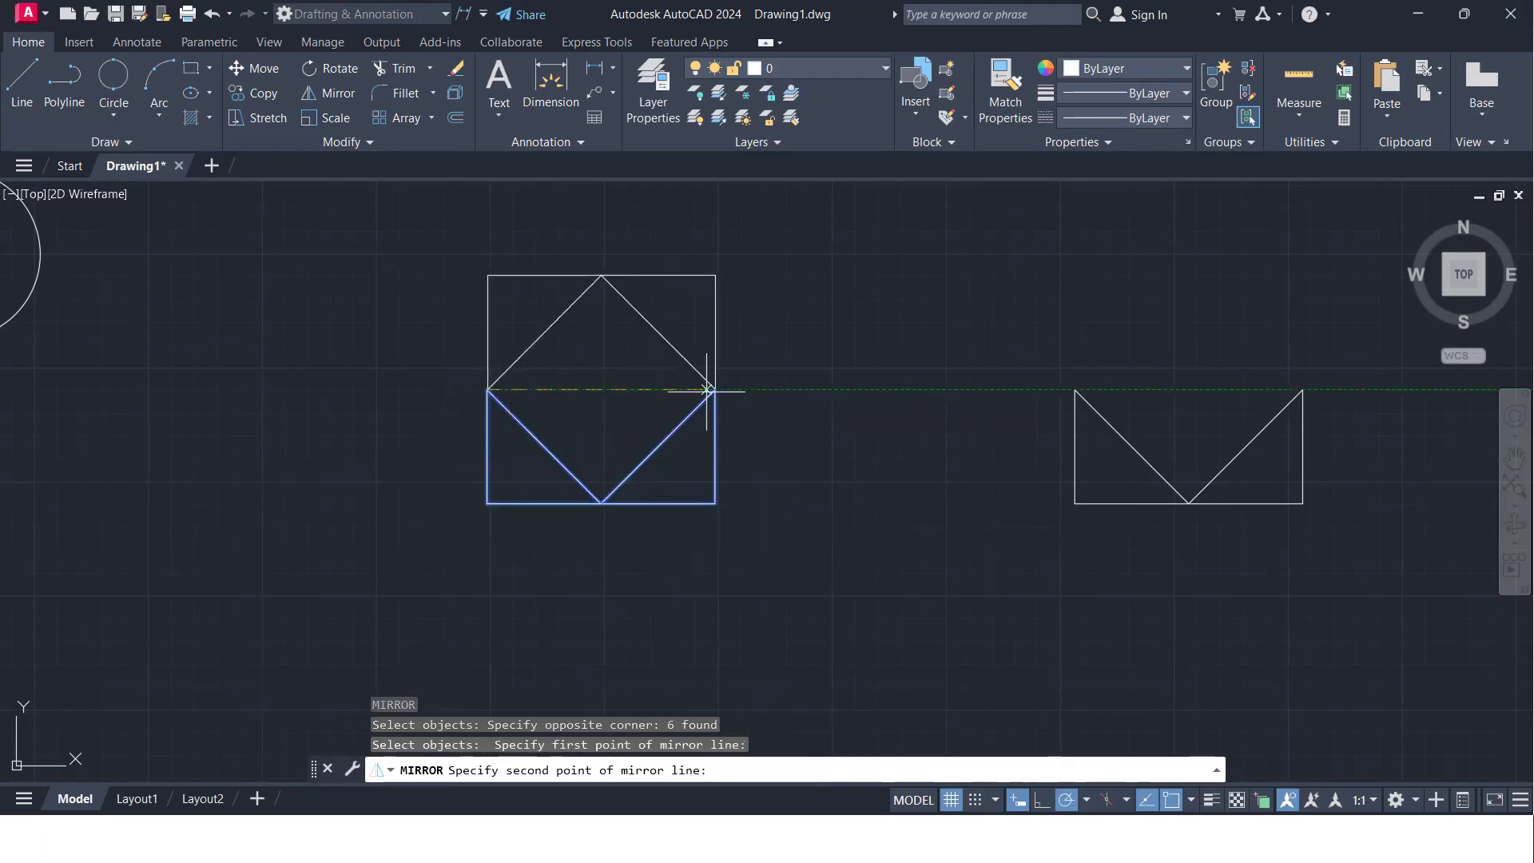
click(716, 389)
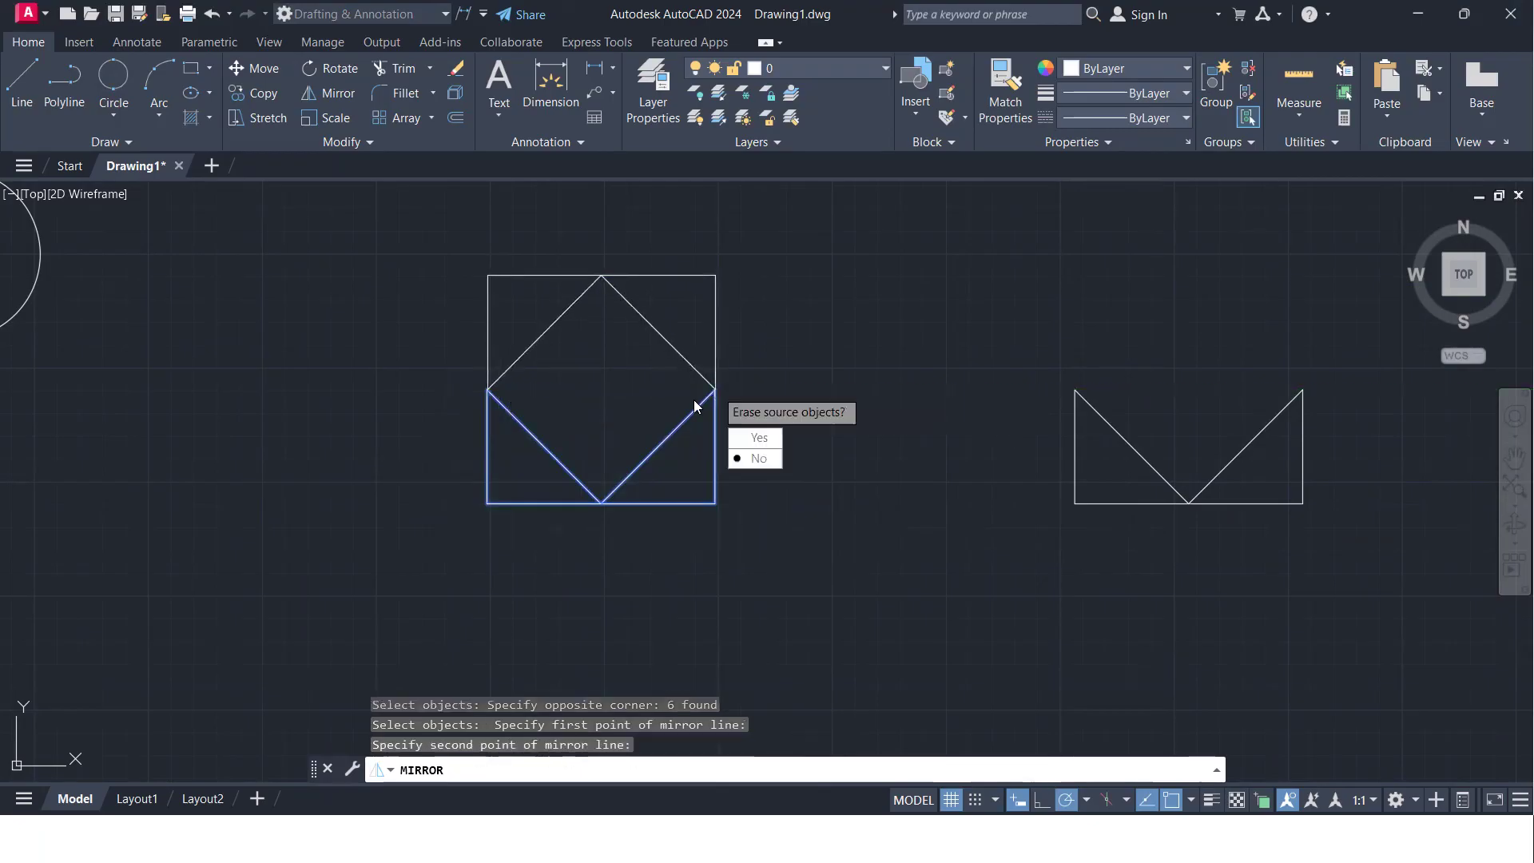
click(755, 458)
- Mirror the copied triangle pair across its horizontal base line, keeping the source, to form a bow-tie-like pattern
middle_drag(548, 414, 464, 363)
scroll(420, 302, down, 4)
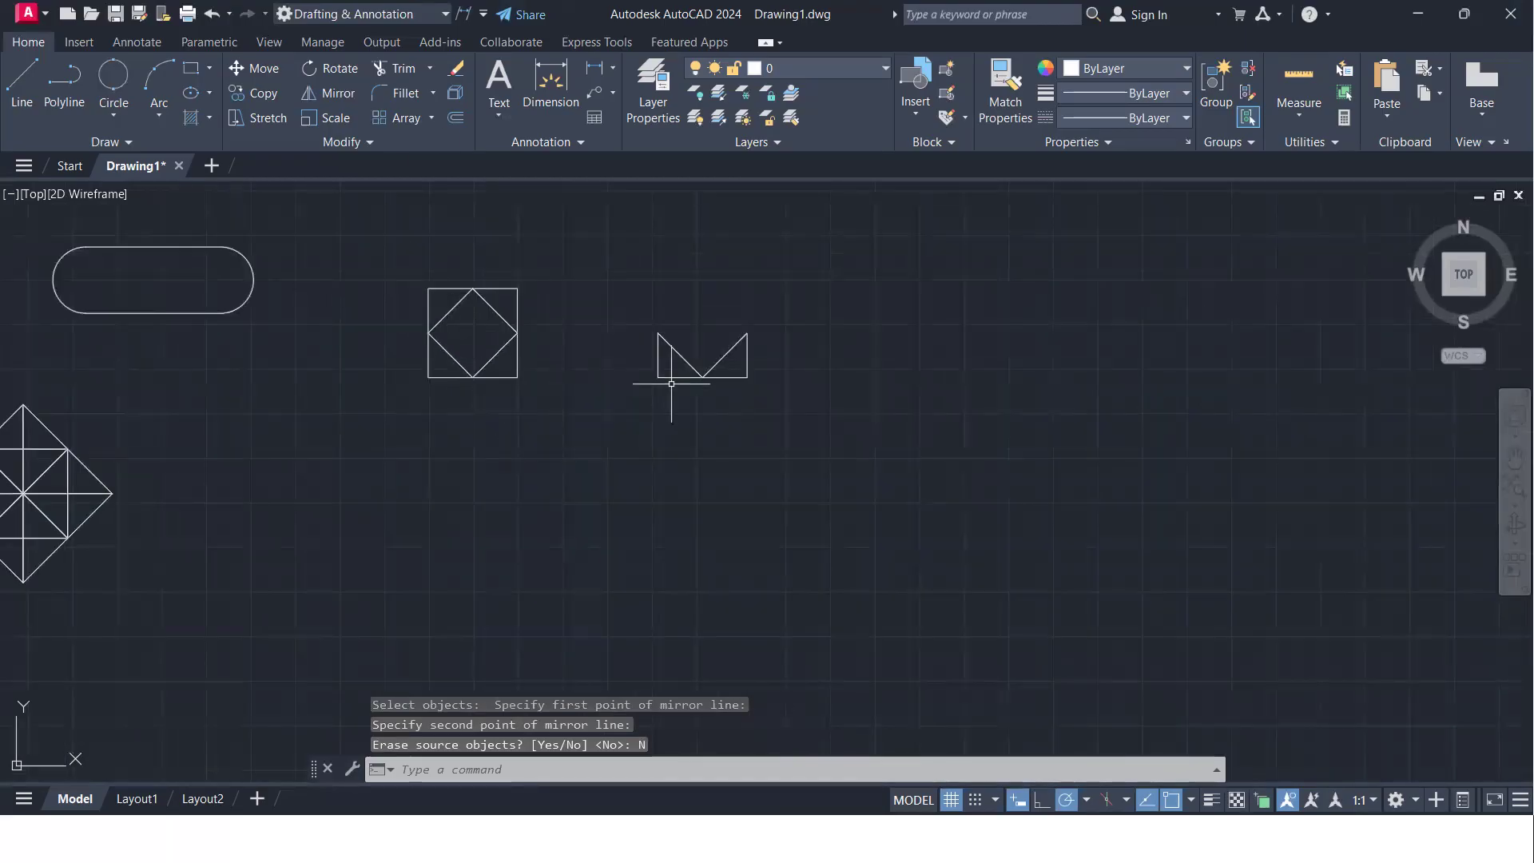
scroll(743, 399, up, 4)
click(839, 397)
click(445, 260)
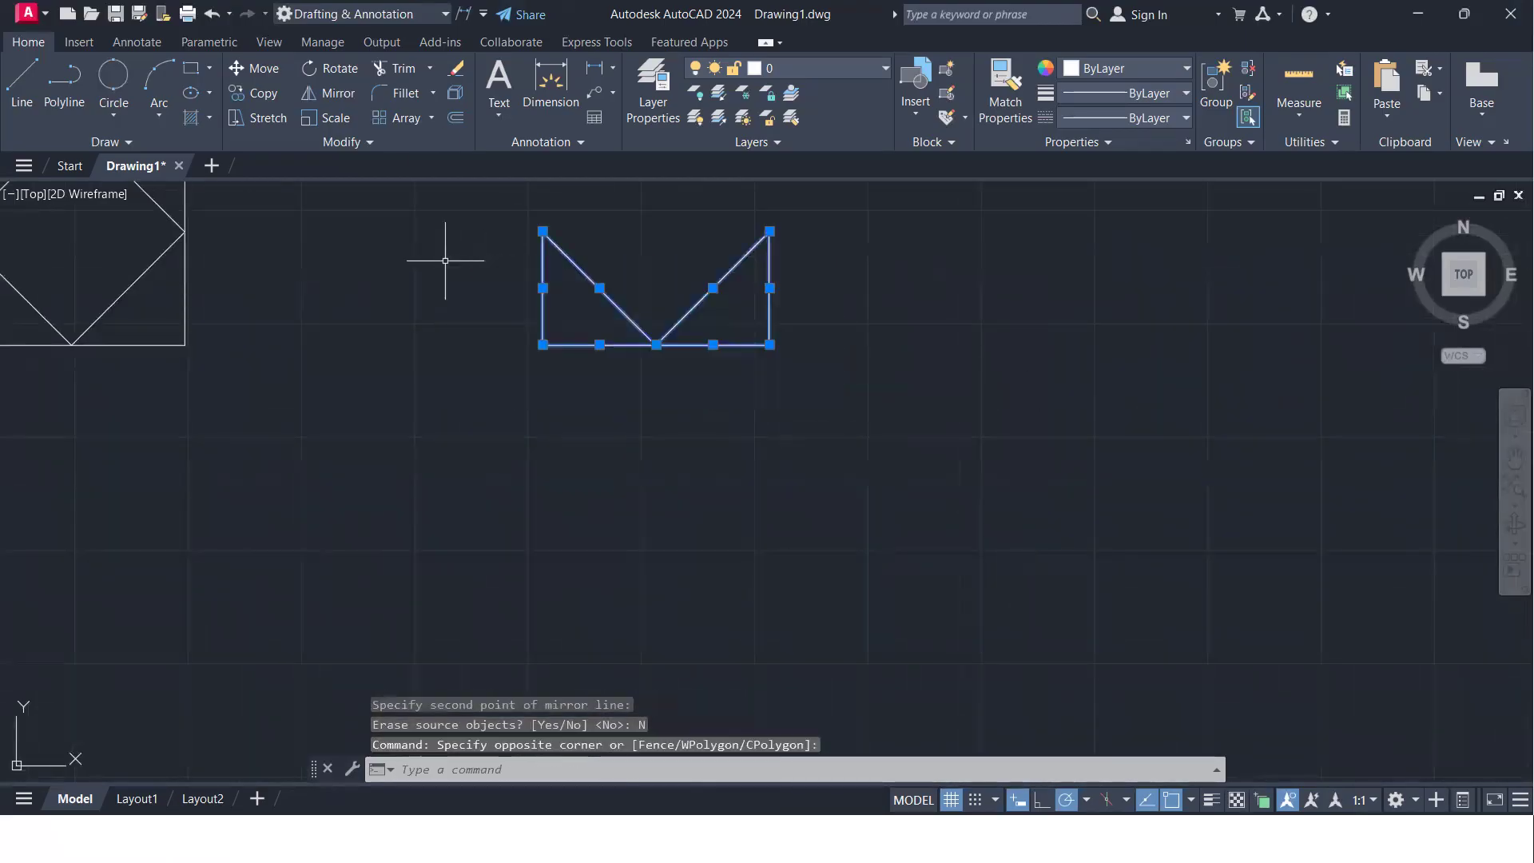
text(mi)
key(Return)
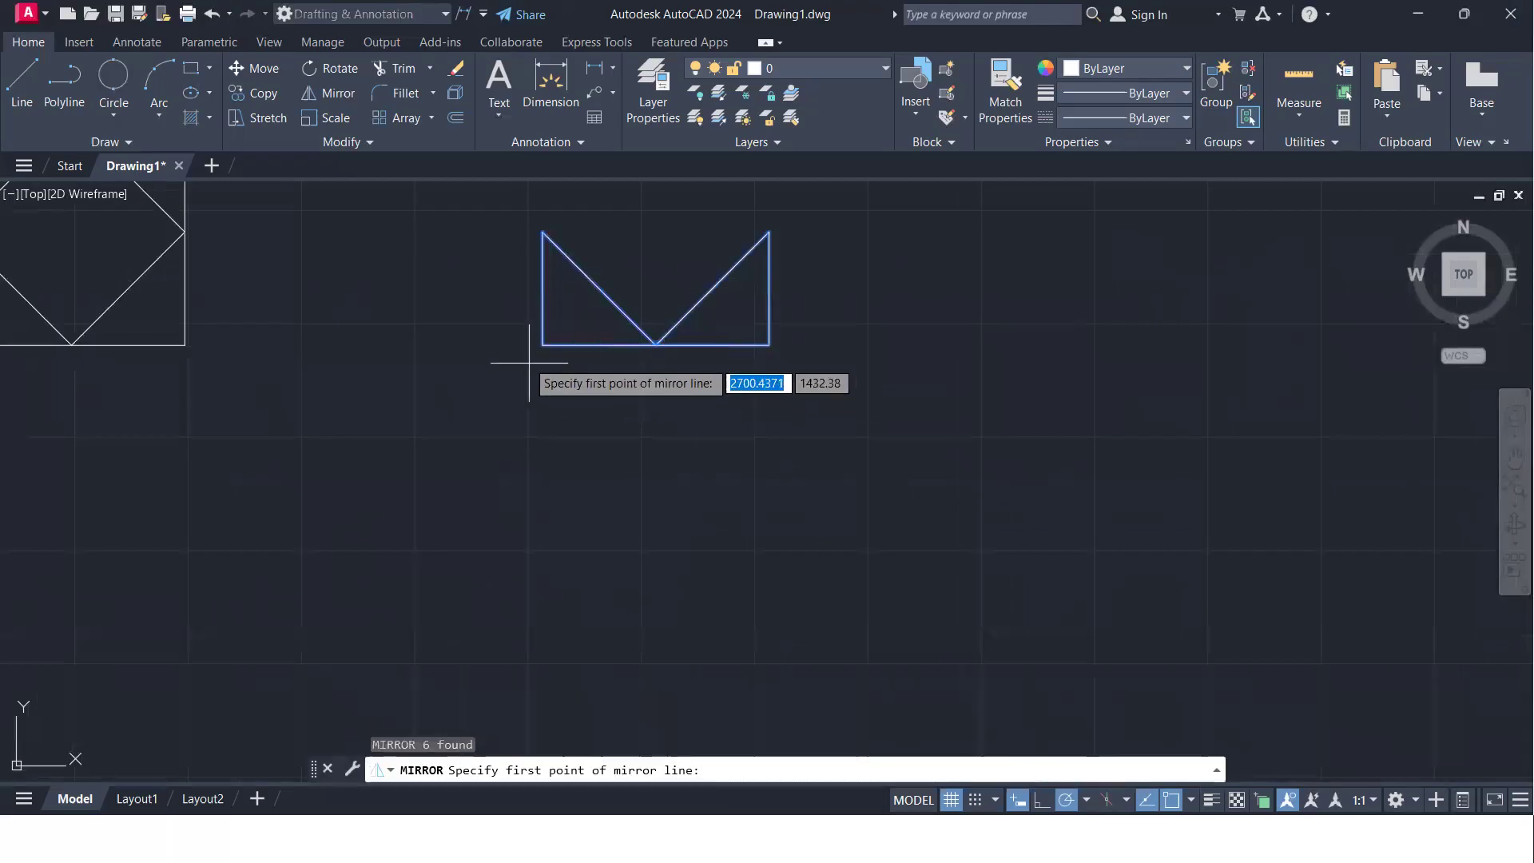
click(542, 345)
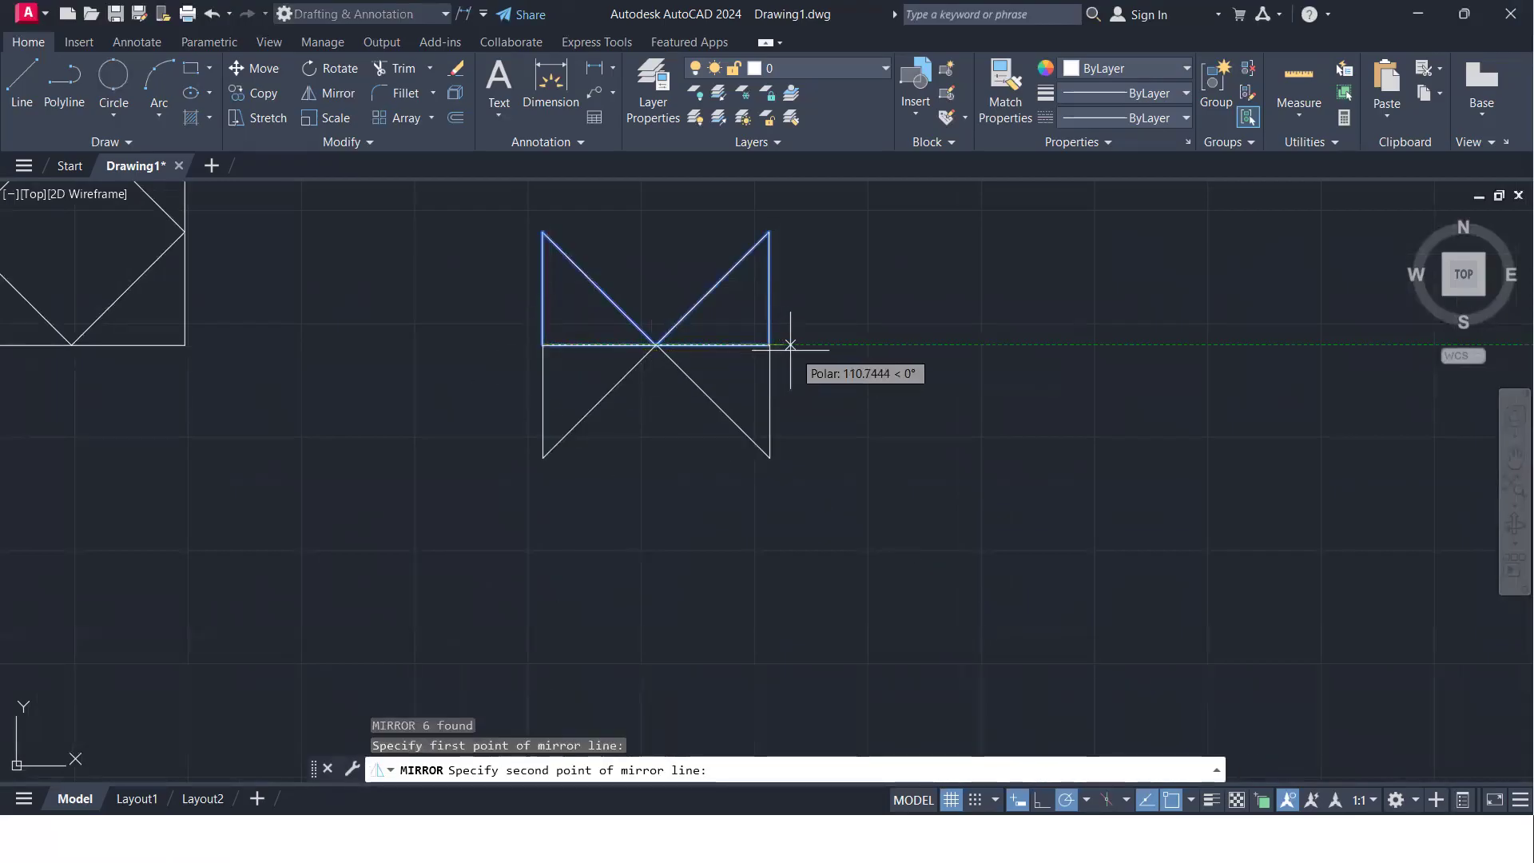
click(769, 345)
key(Return)
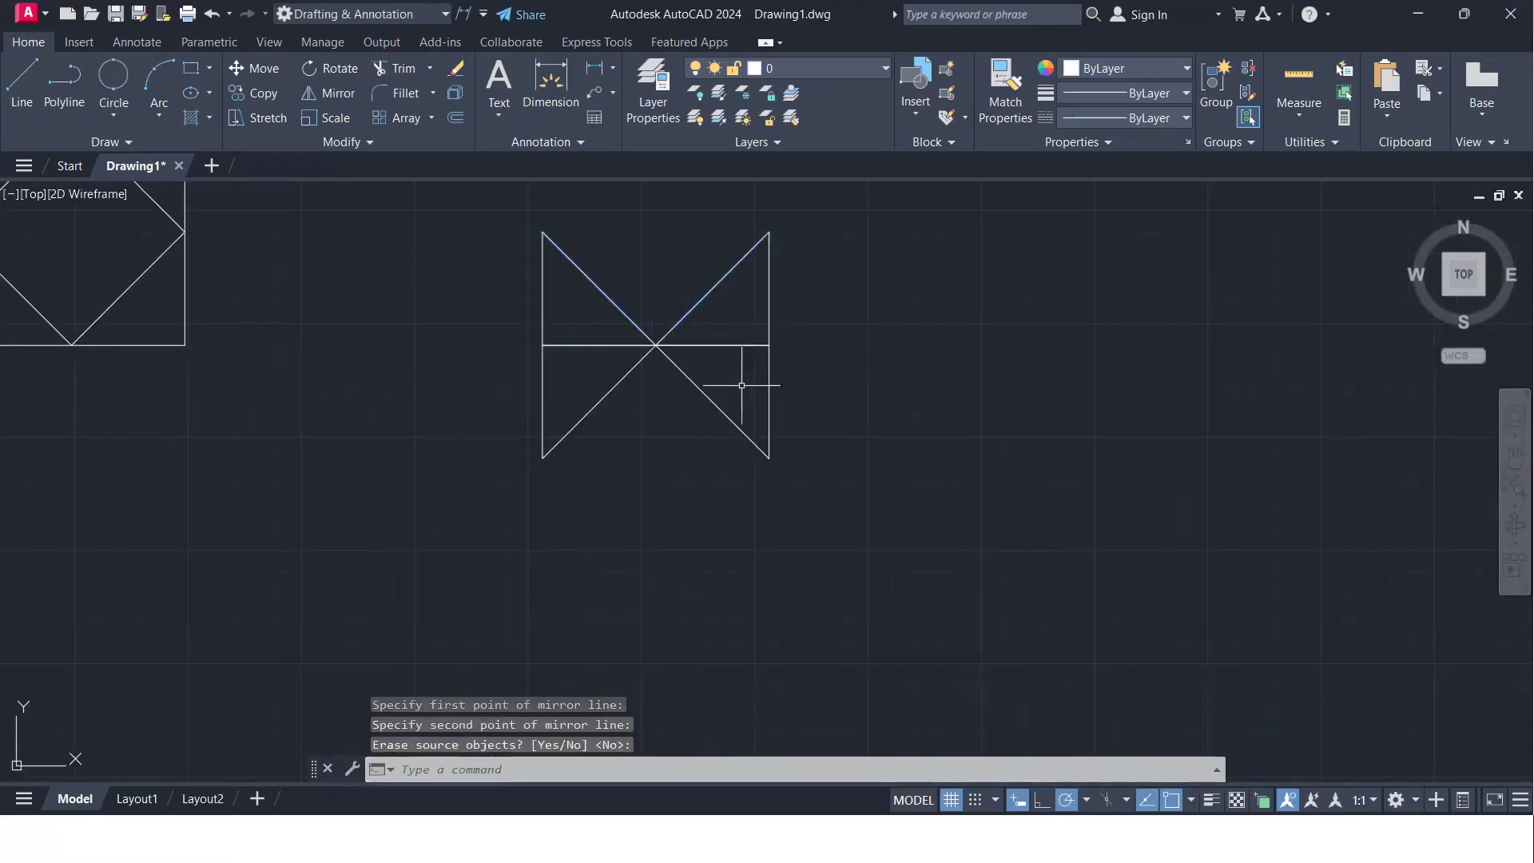
- Copy the square's lower-right corner triangle from its right-angle corner to the empty area right of the second pattern
scroll(729, 393, down, 1)
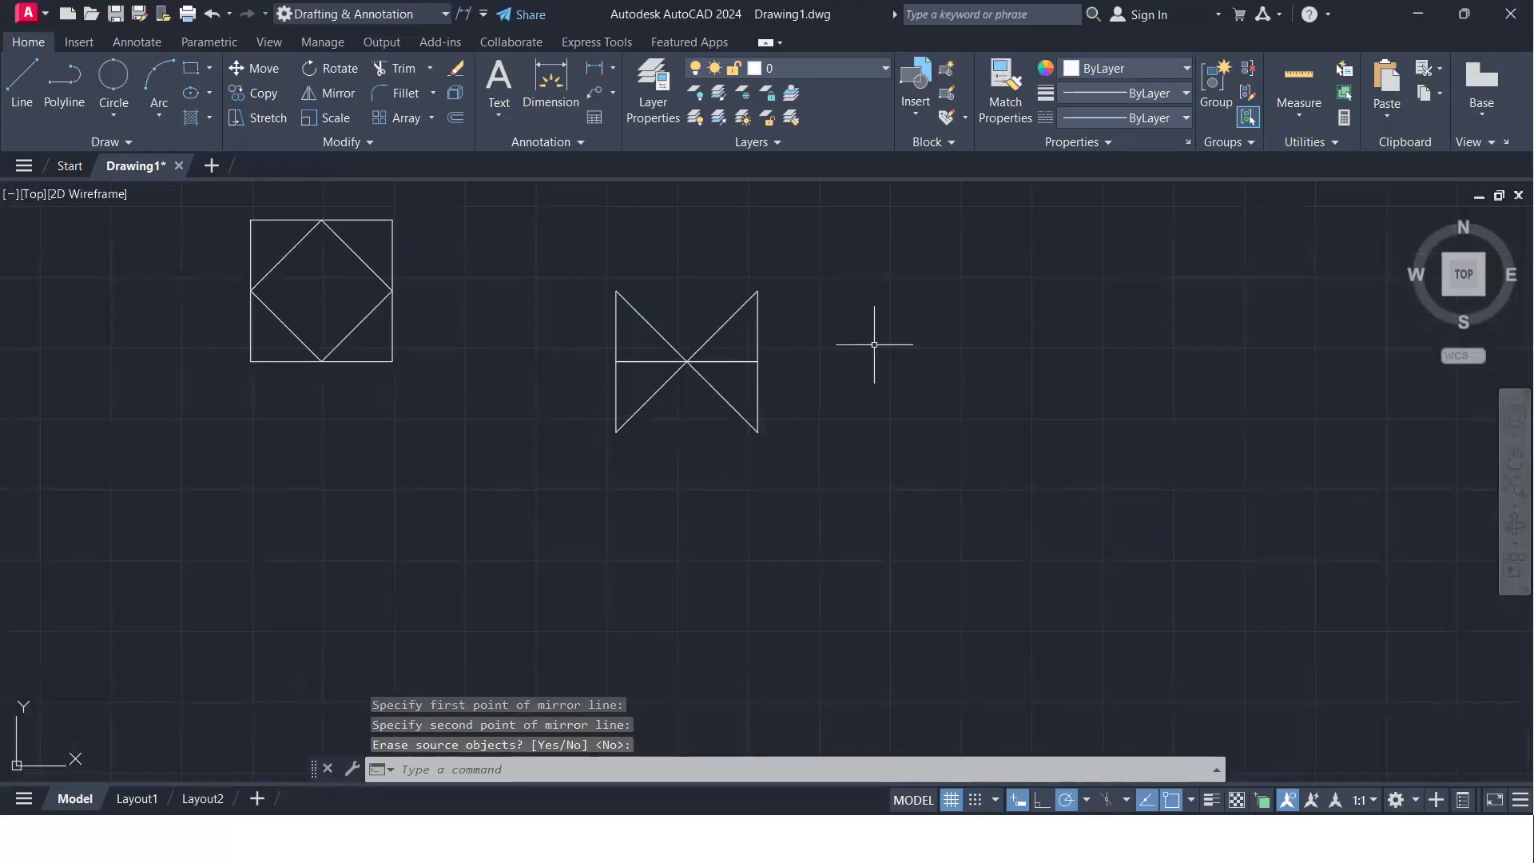
click(798, 435)
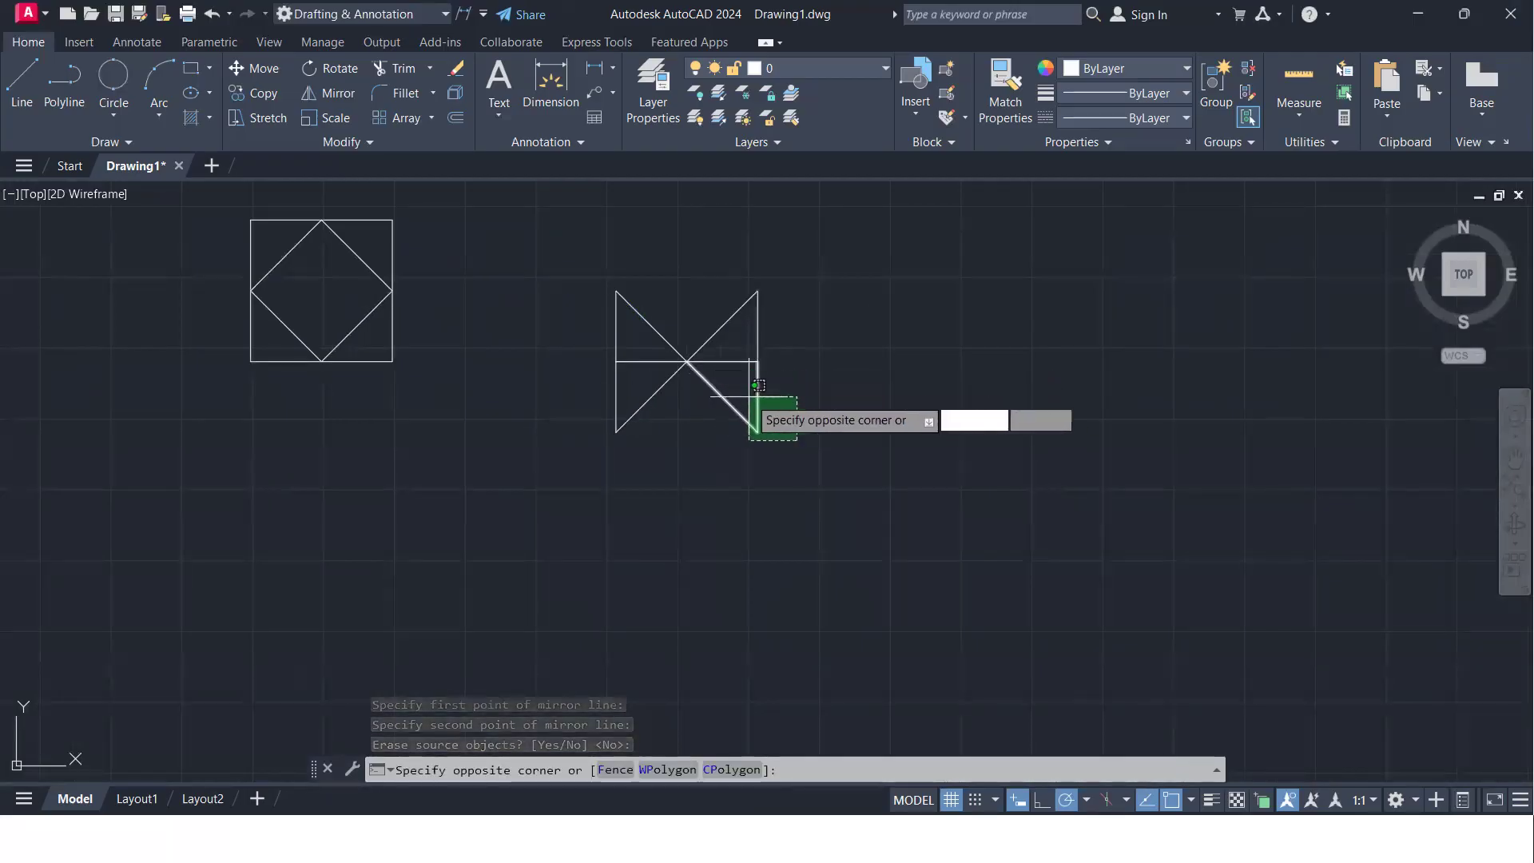
click(361, 495)
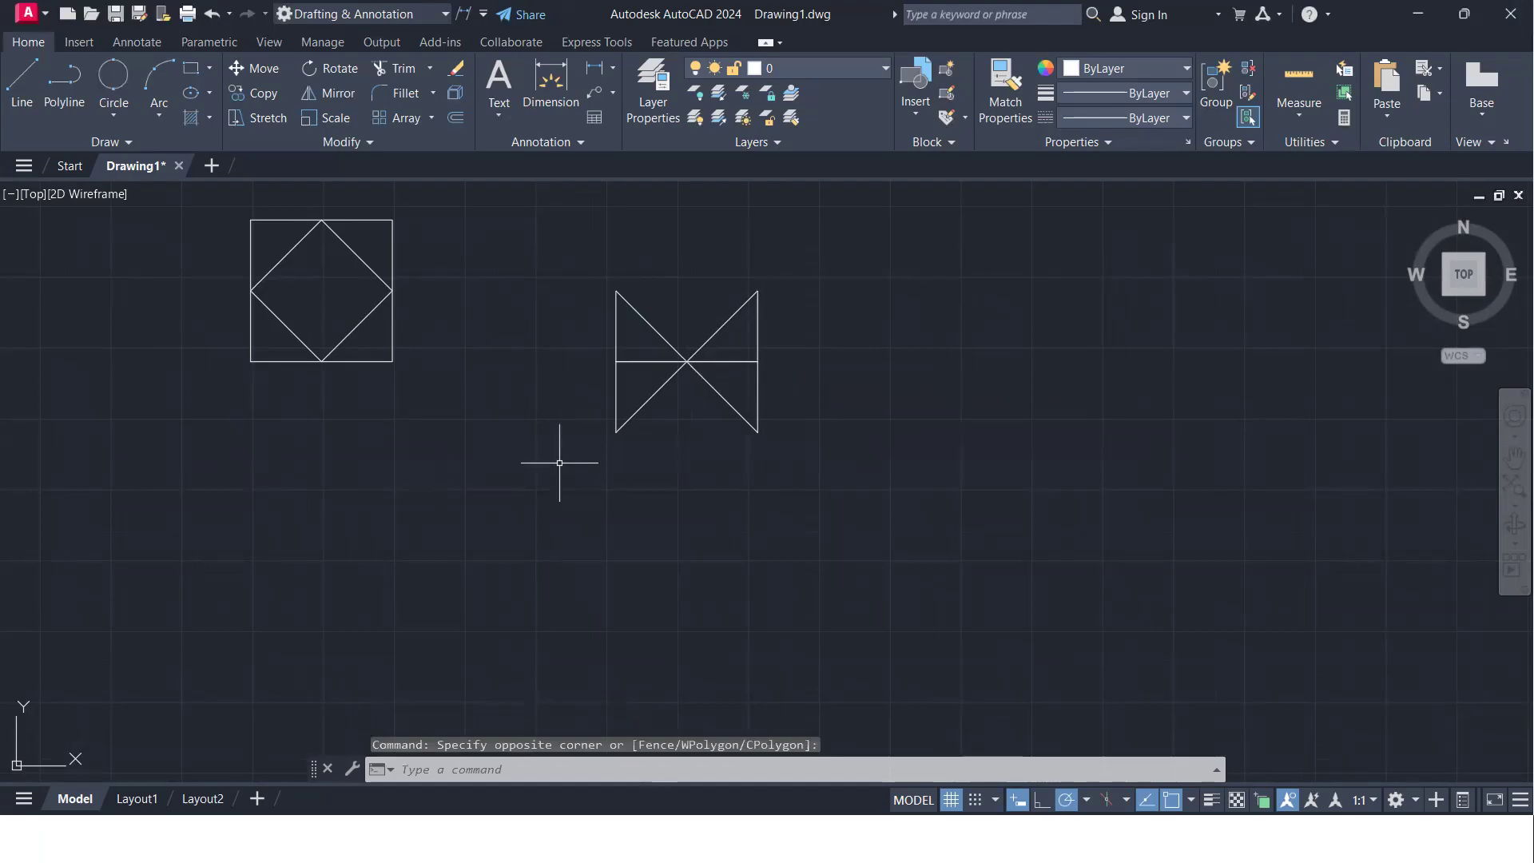
click(428, 383)
click(348, 328)
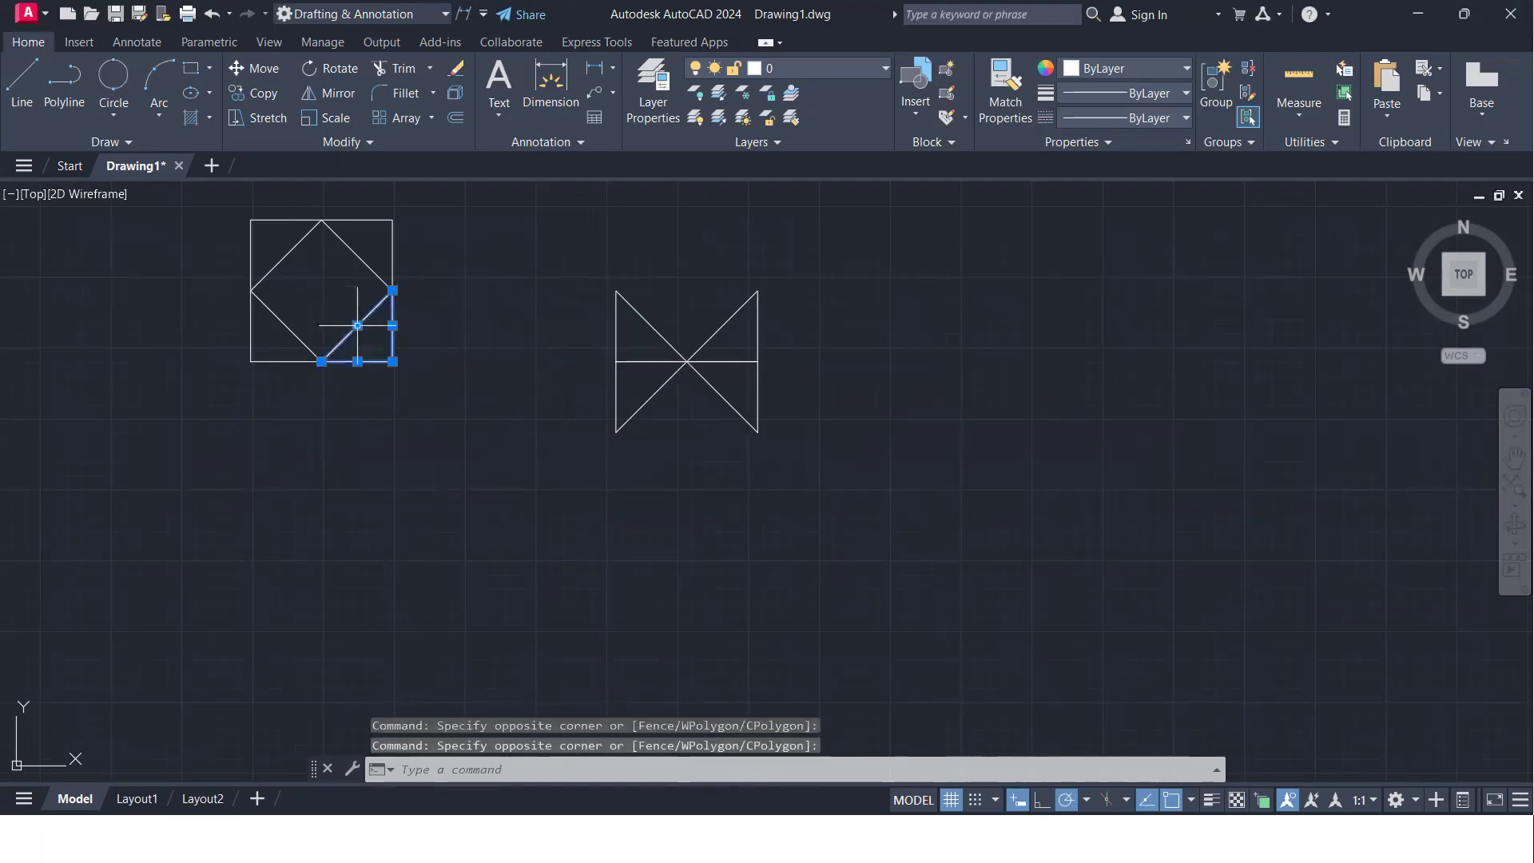
text(co)
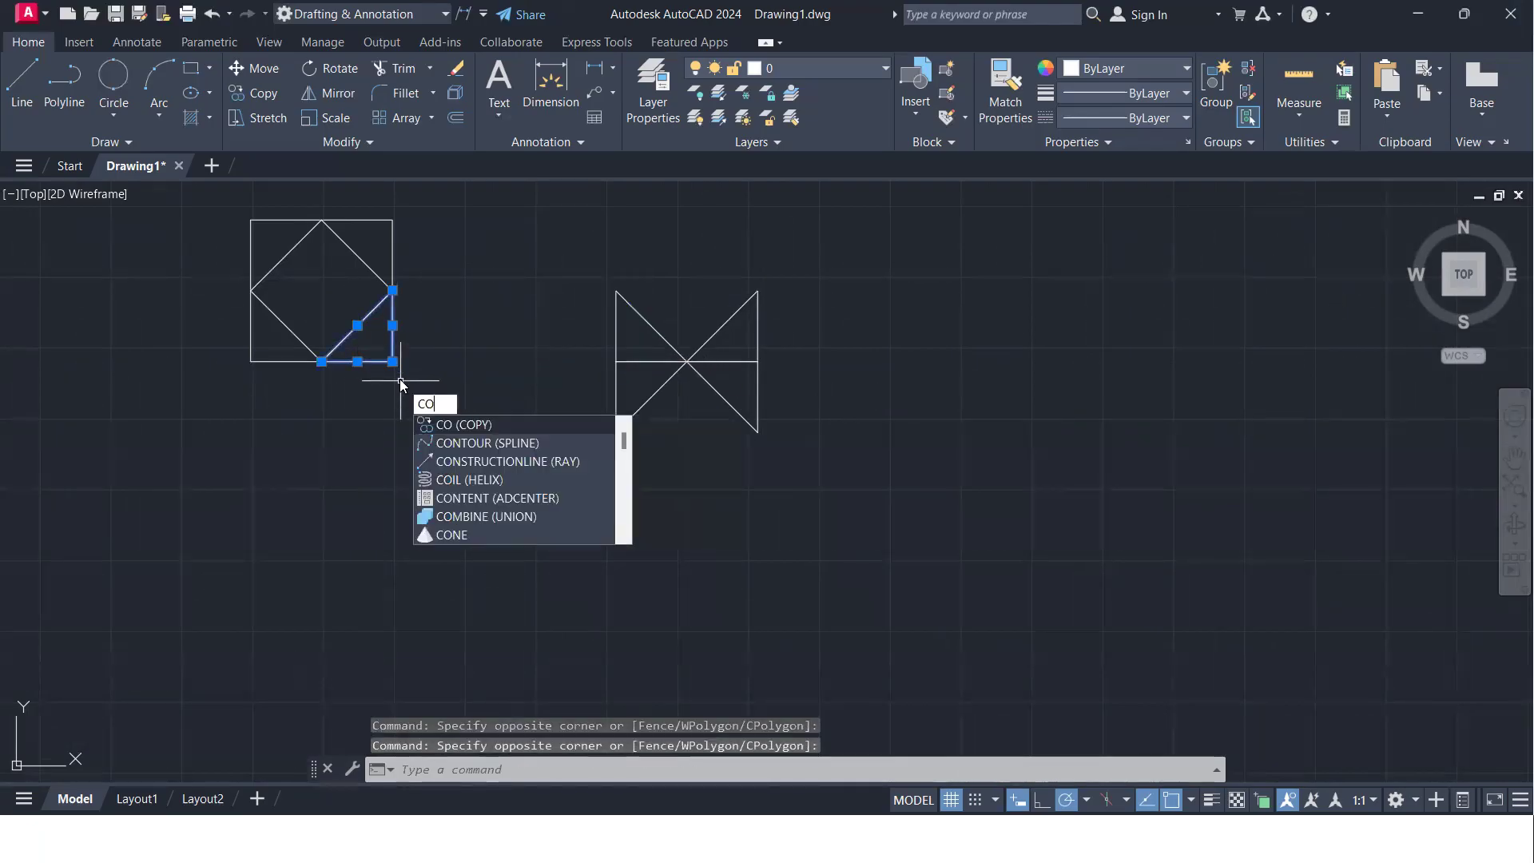
key(Return)
click(393, 362)
click(1118, 410)
- Mirror the copied triangle across its hypotenuse, keeping the source, to form a square with a diagonal
middle_drag(1118, 410, 716, 487)
scroll(712, 480, up, 4)
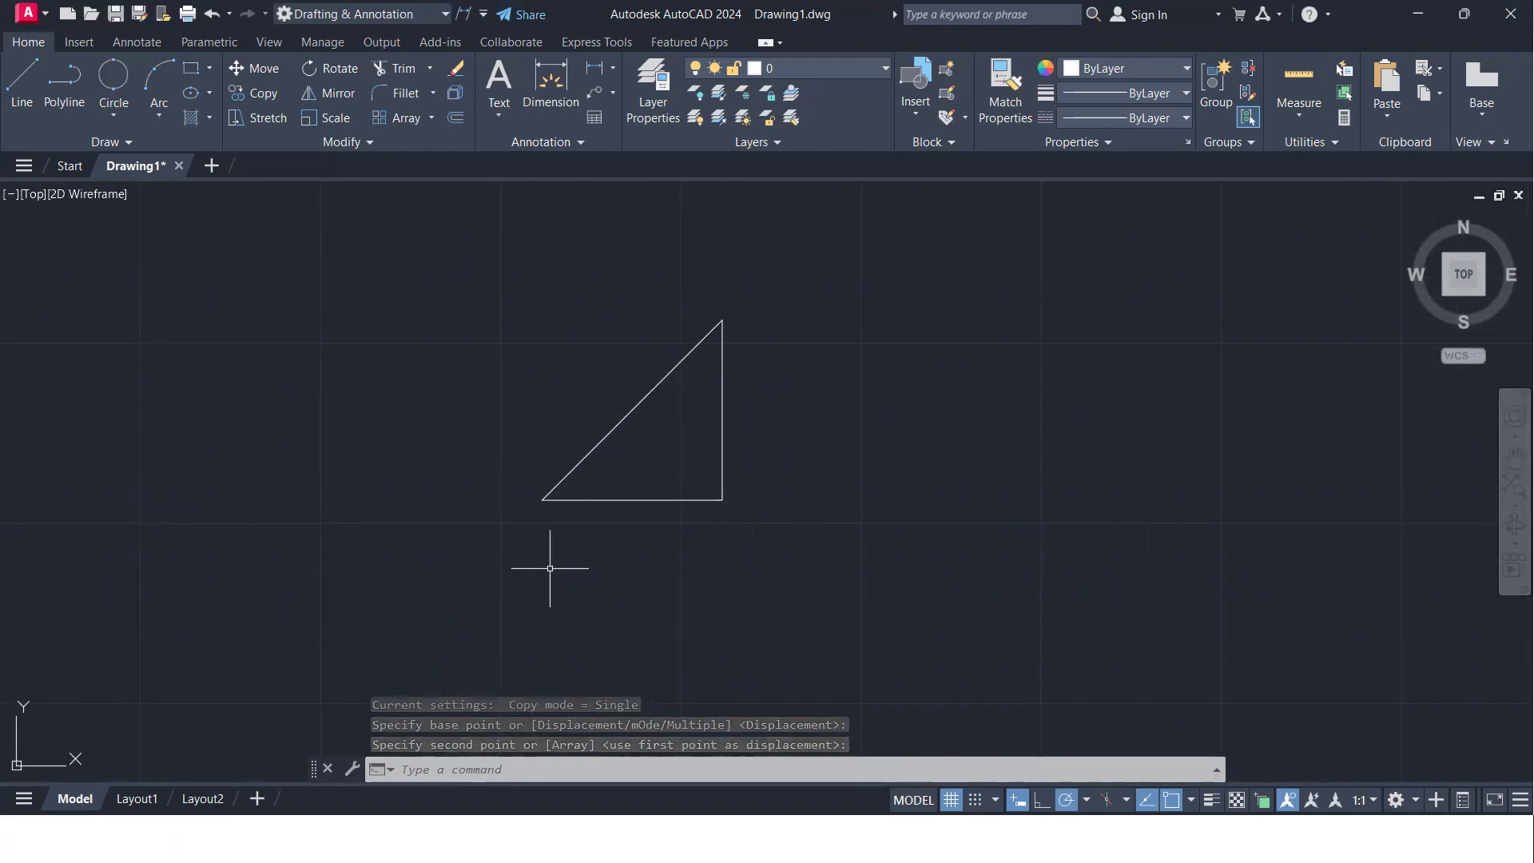
text(mi)
key(Return)
click(812, 558)
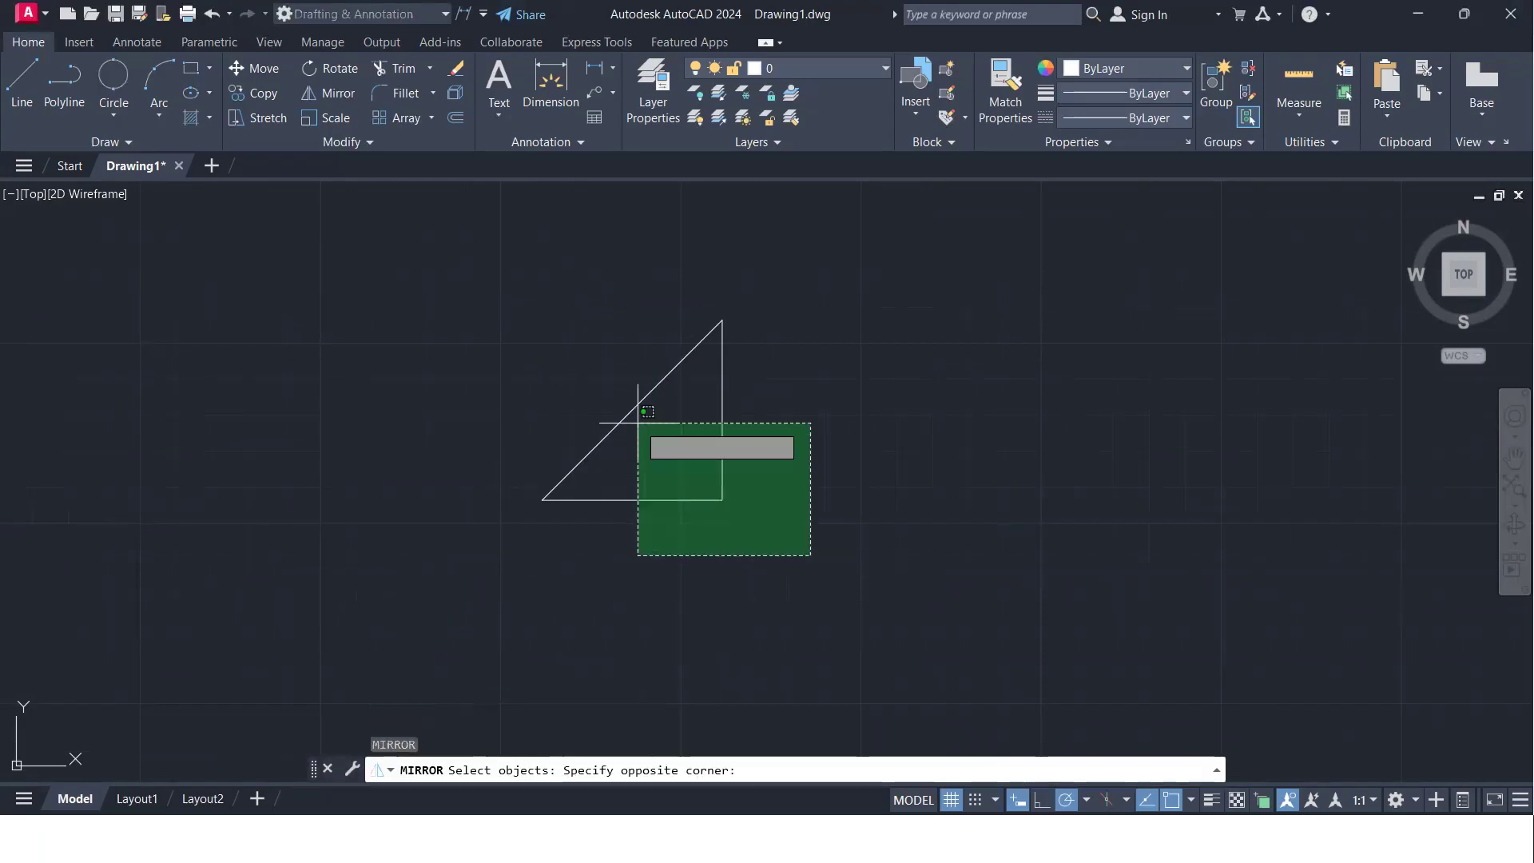
click(598, 382)
key(Return)
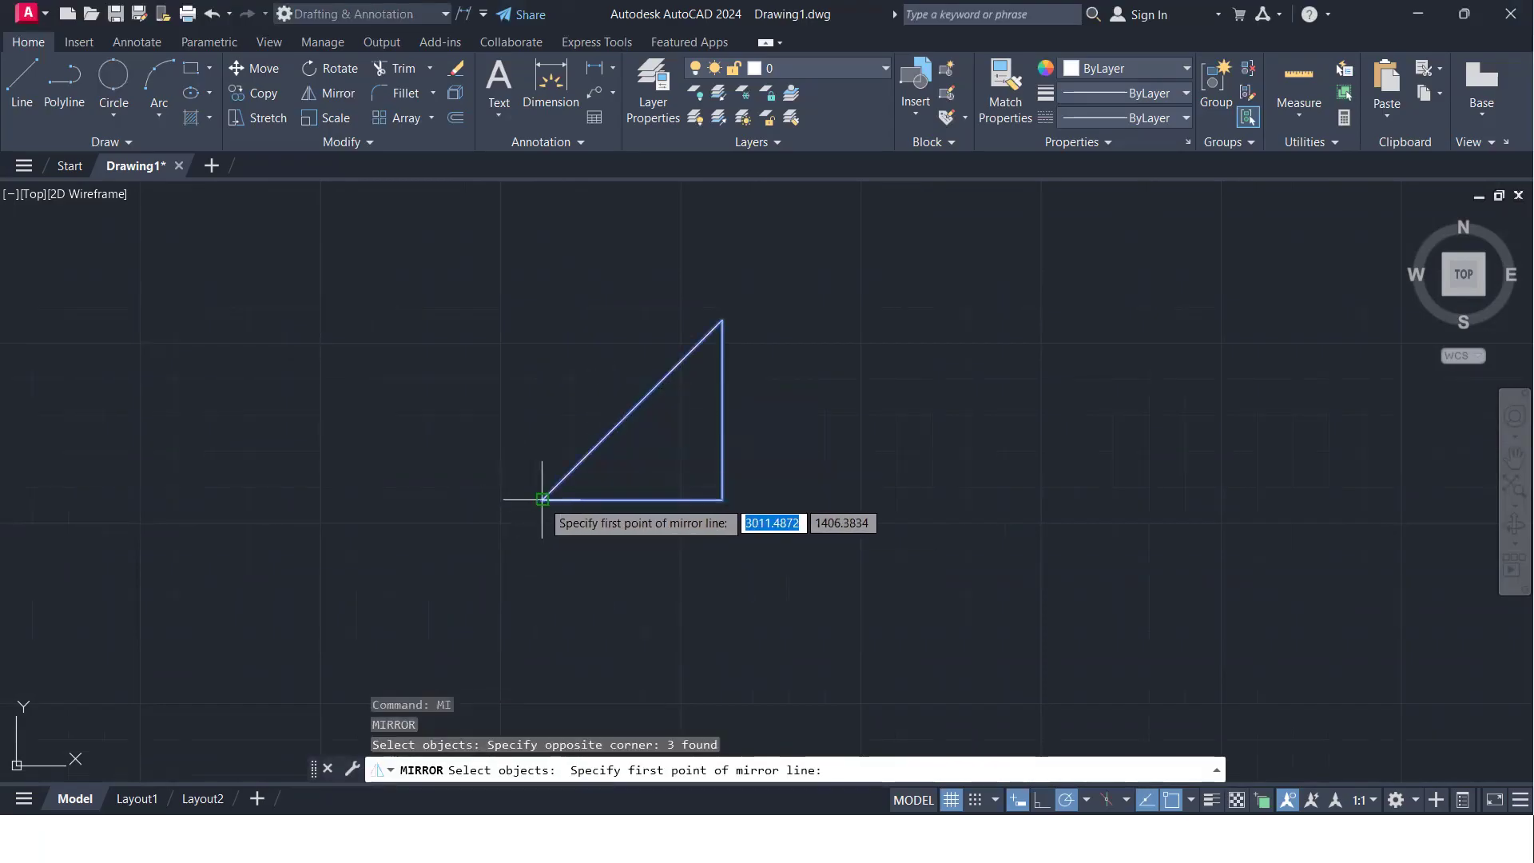
click(543, 500)
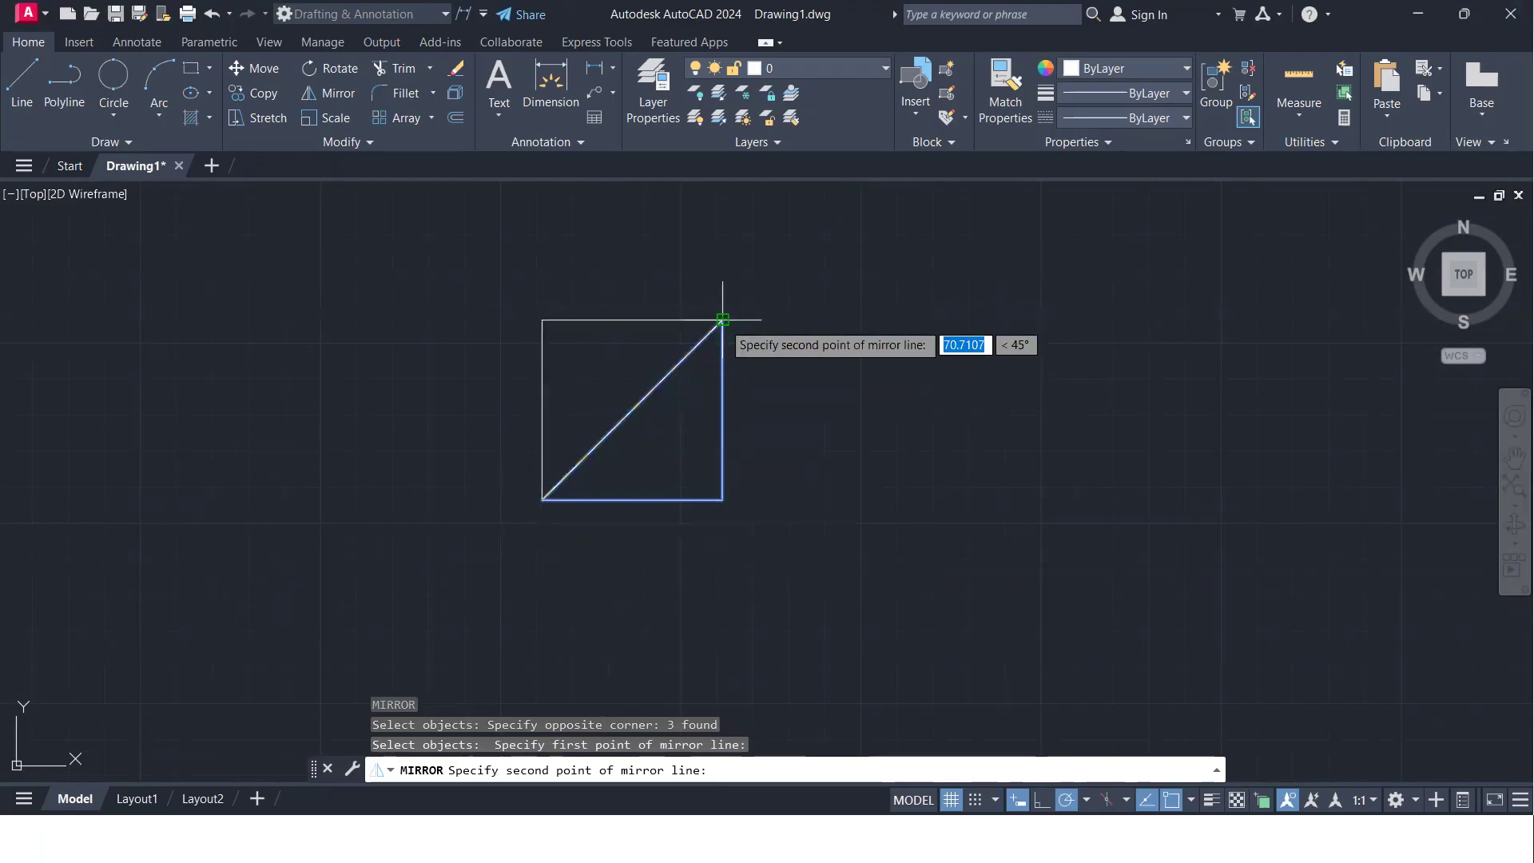
click(722, 319)
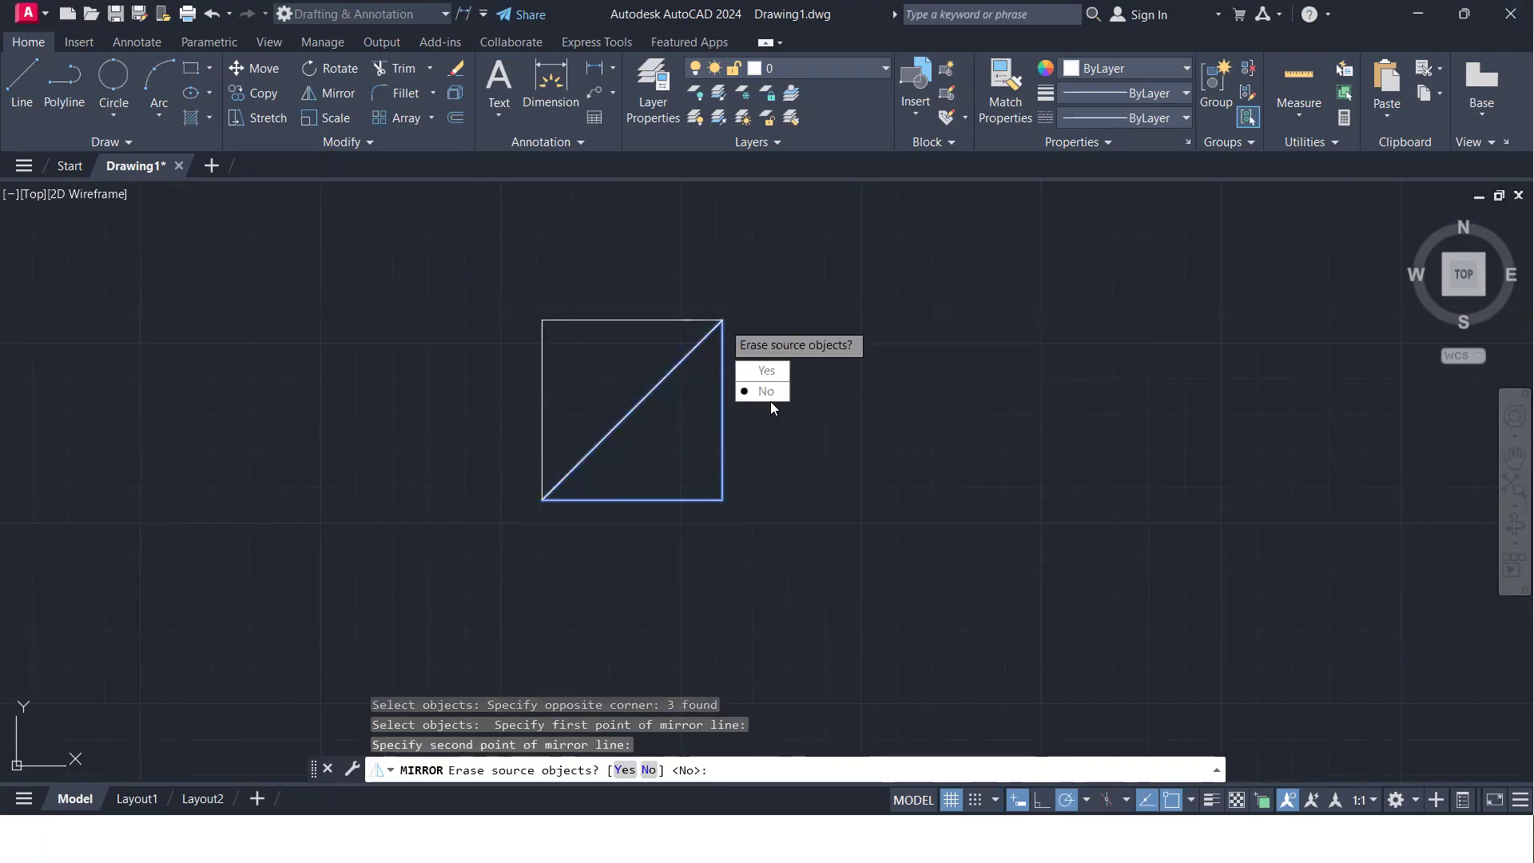
click(765, 391)
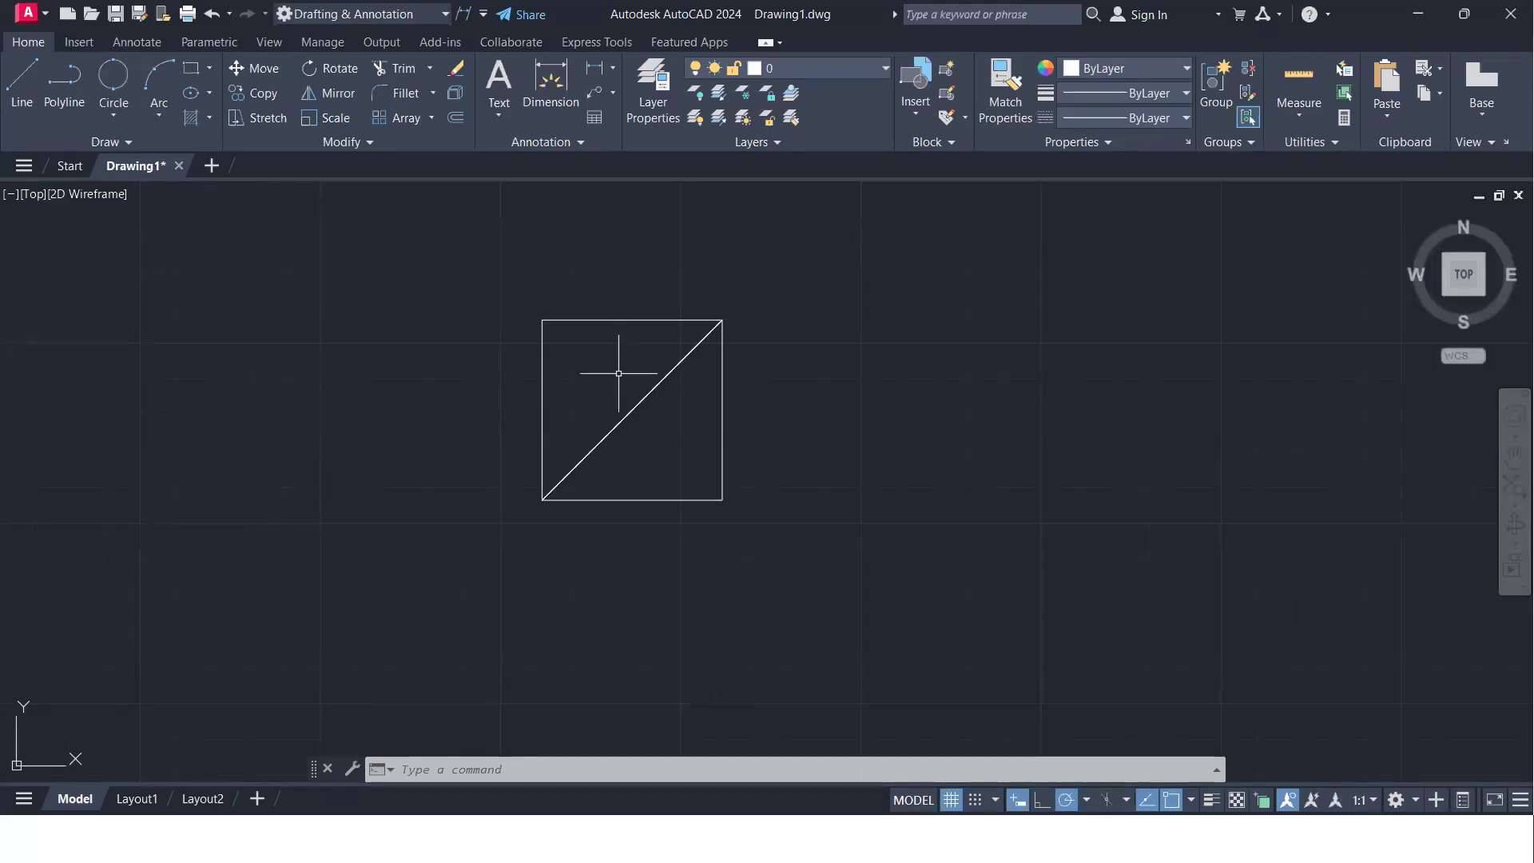
- Draw a rectangle about 132 by 76 units in the empty area below and to the right of the diagonal square
scroll(626, 390, down, 3)
middle_drag(408, 431, 845, 404)
middle_drag(636, 448, 70, 362)
middle_drag(726, 411, 521, 490)
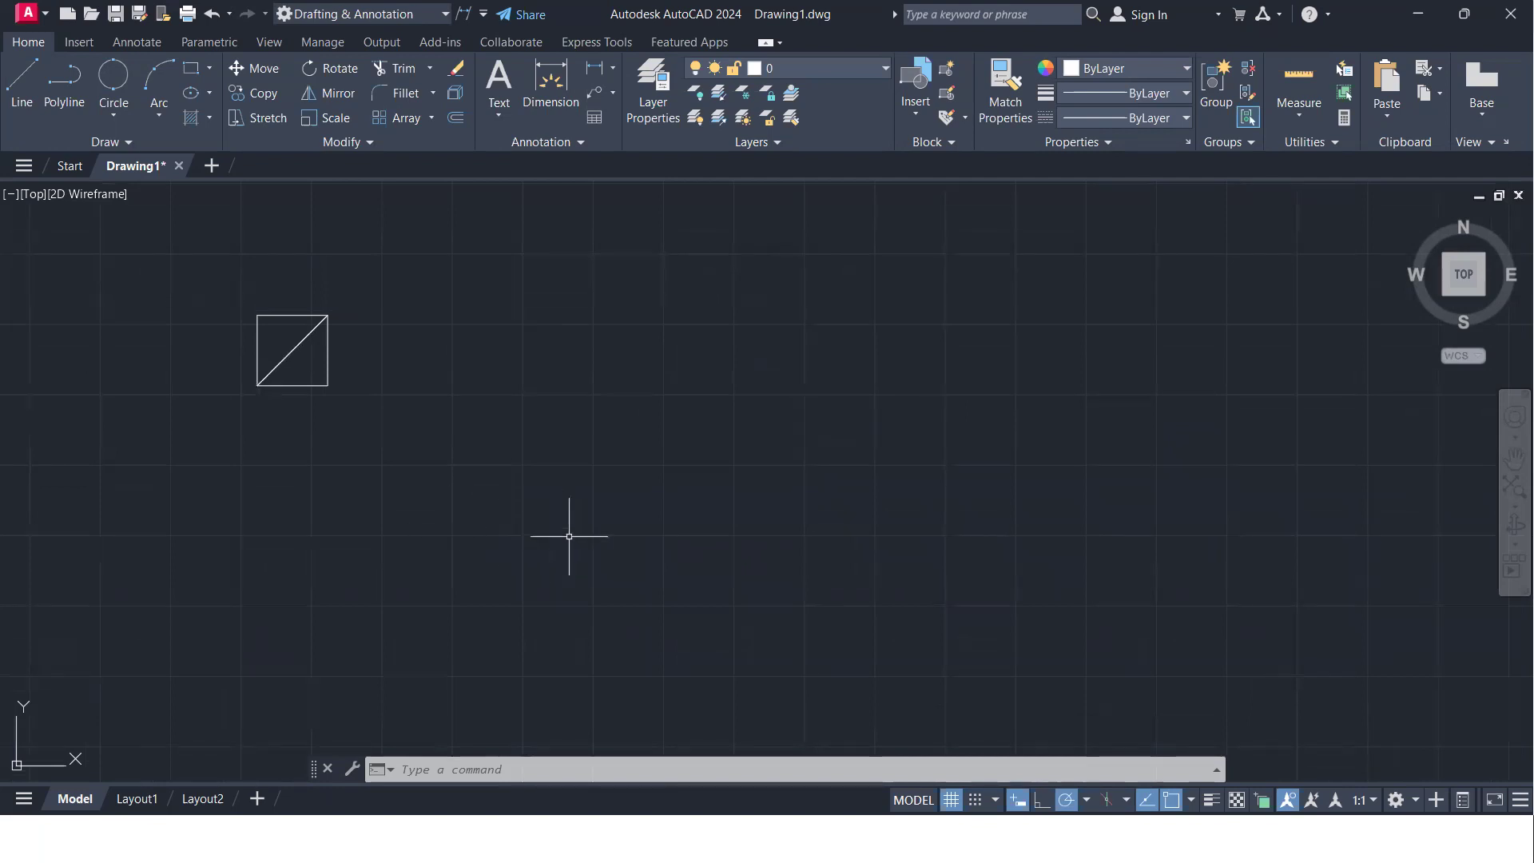
text(rec)
key(Return)
click(592, 466)
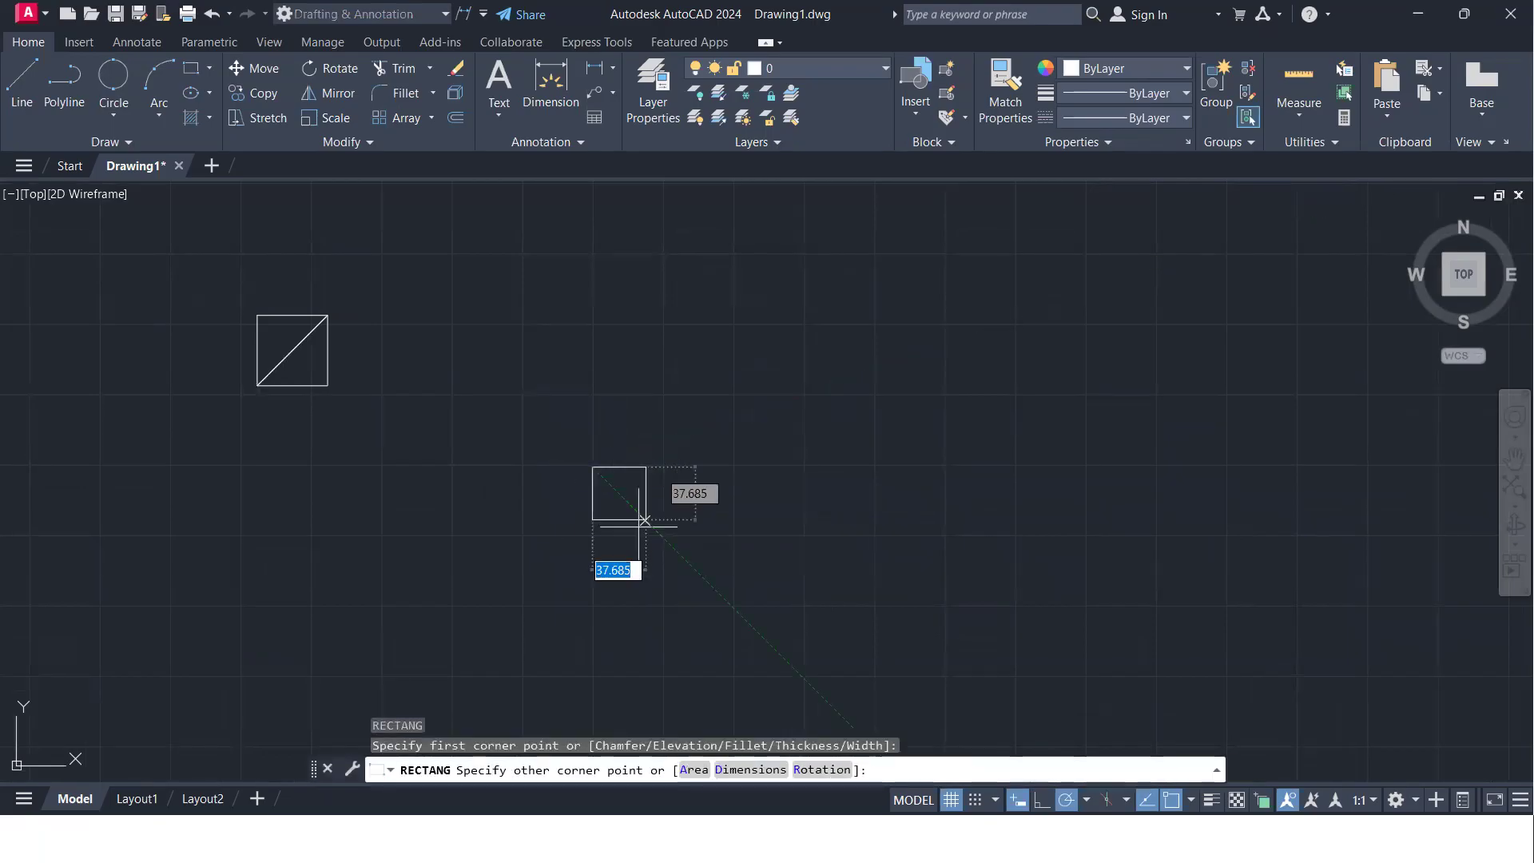
click(777, 573)
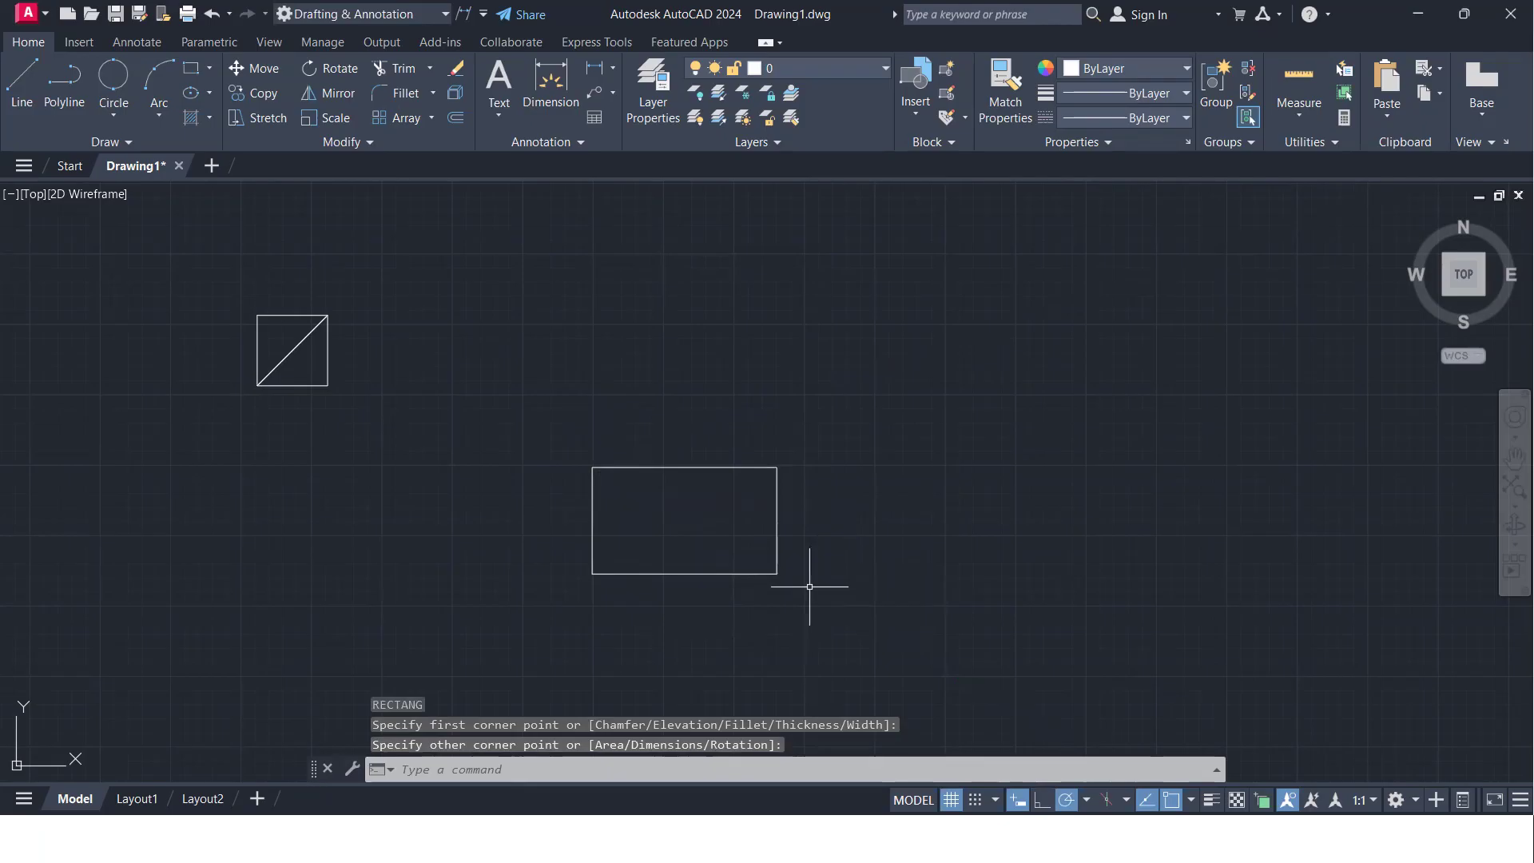
- Stretch the rectangle's upper-right corner about 130 units at 210° to a point near its lower-left corner
click(257, 116)
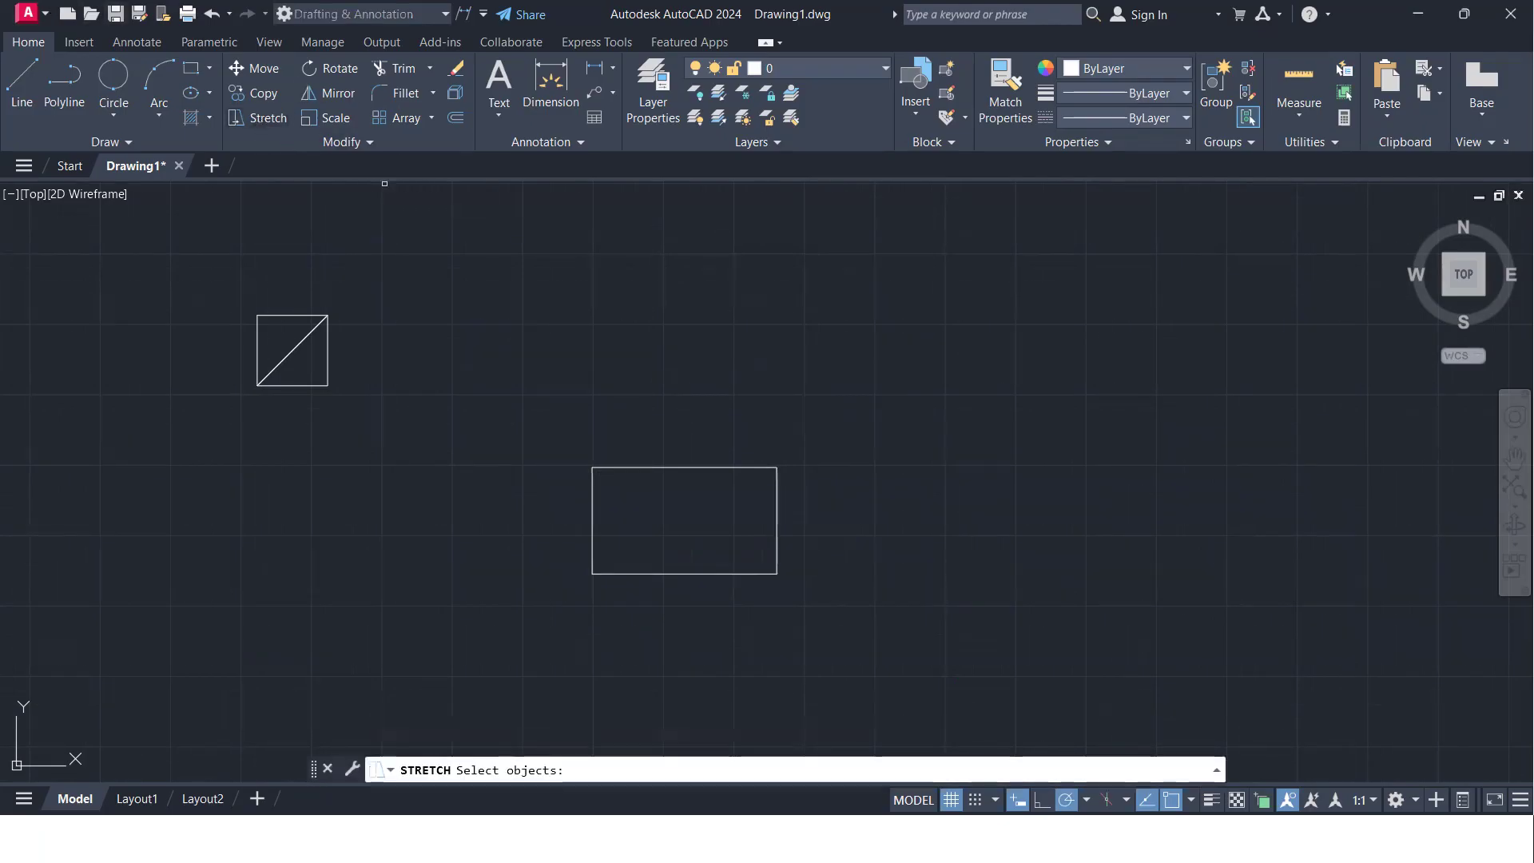
click(823, 507)
click(747, 446)
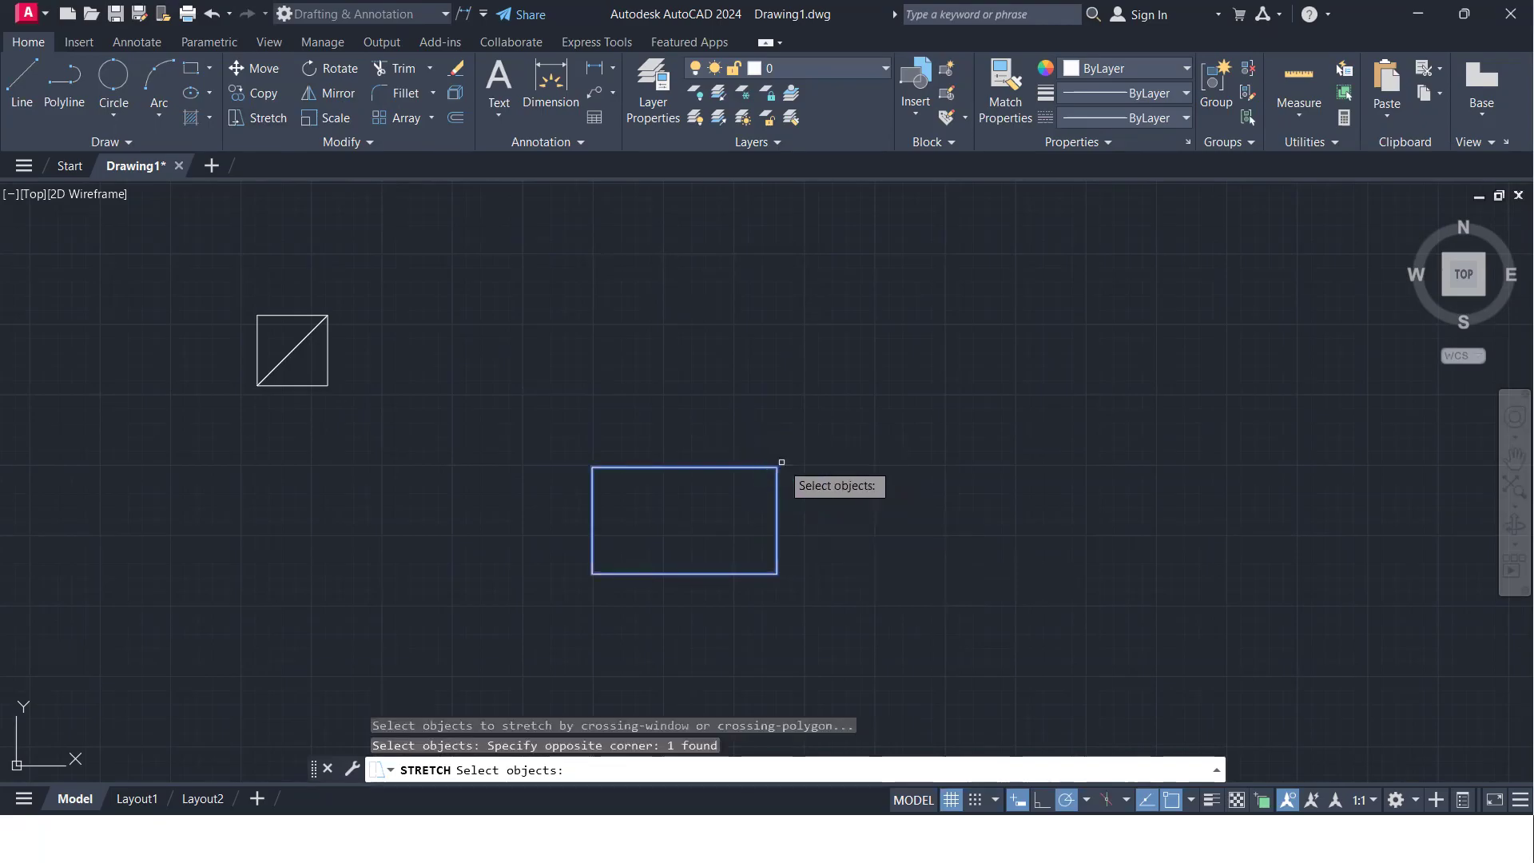
key(Return)
click(779, 465)
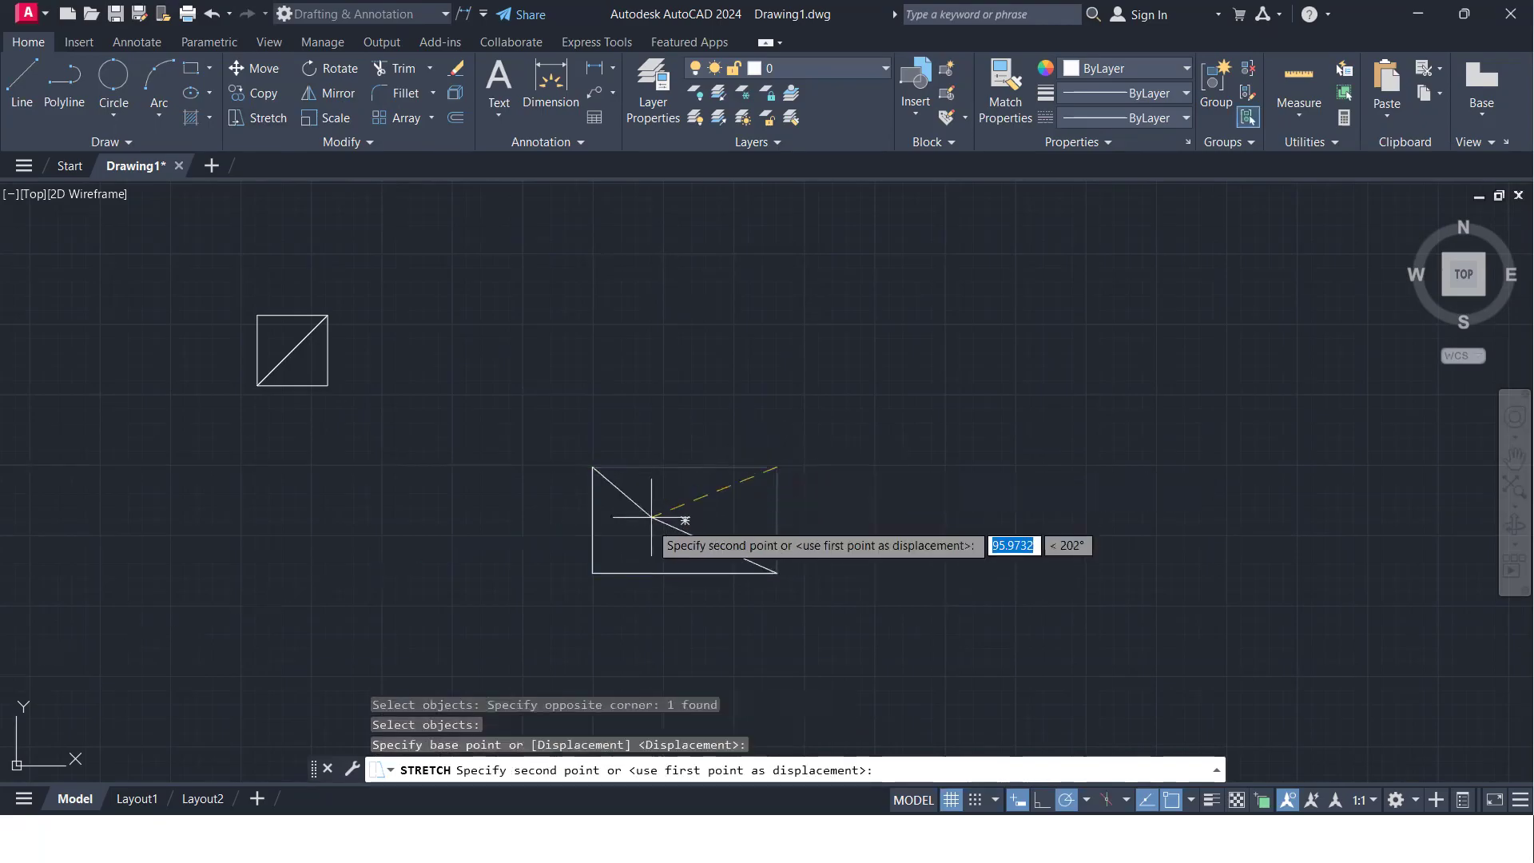
click(618, 557)
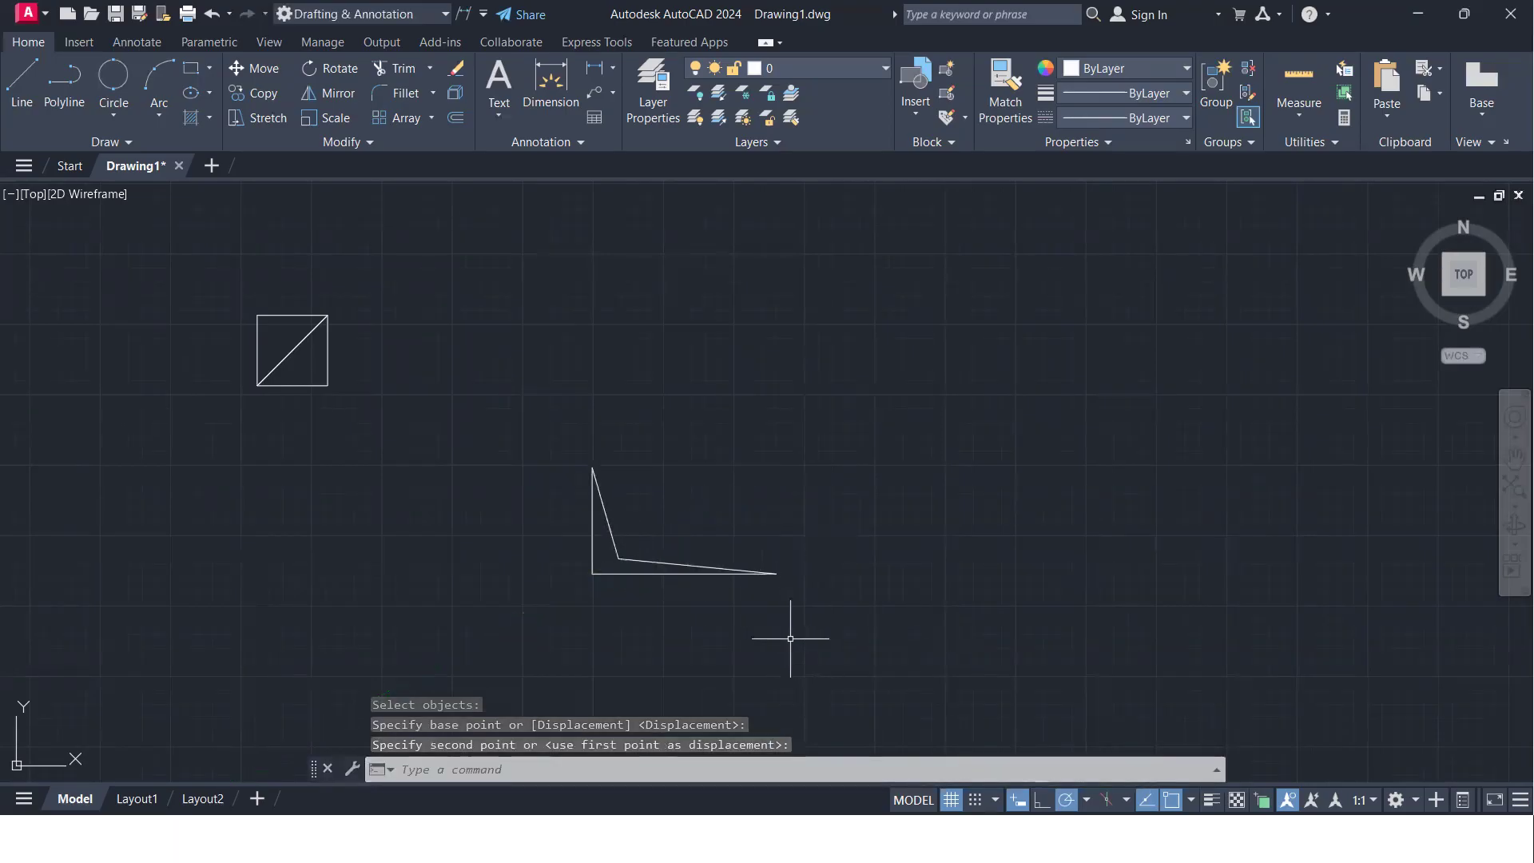
- Mirror the stretched shape across the line joining its upper-left and lower-right tips, keeping the source
text(MI)
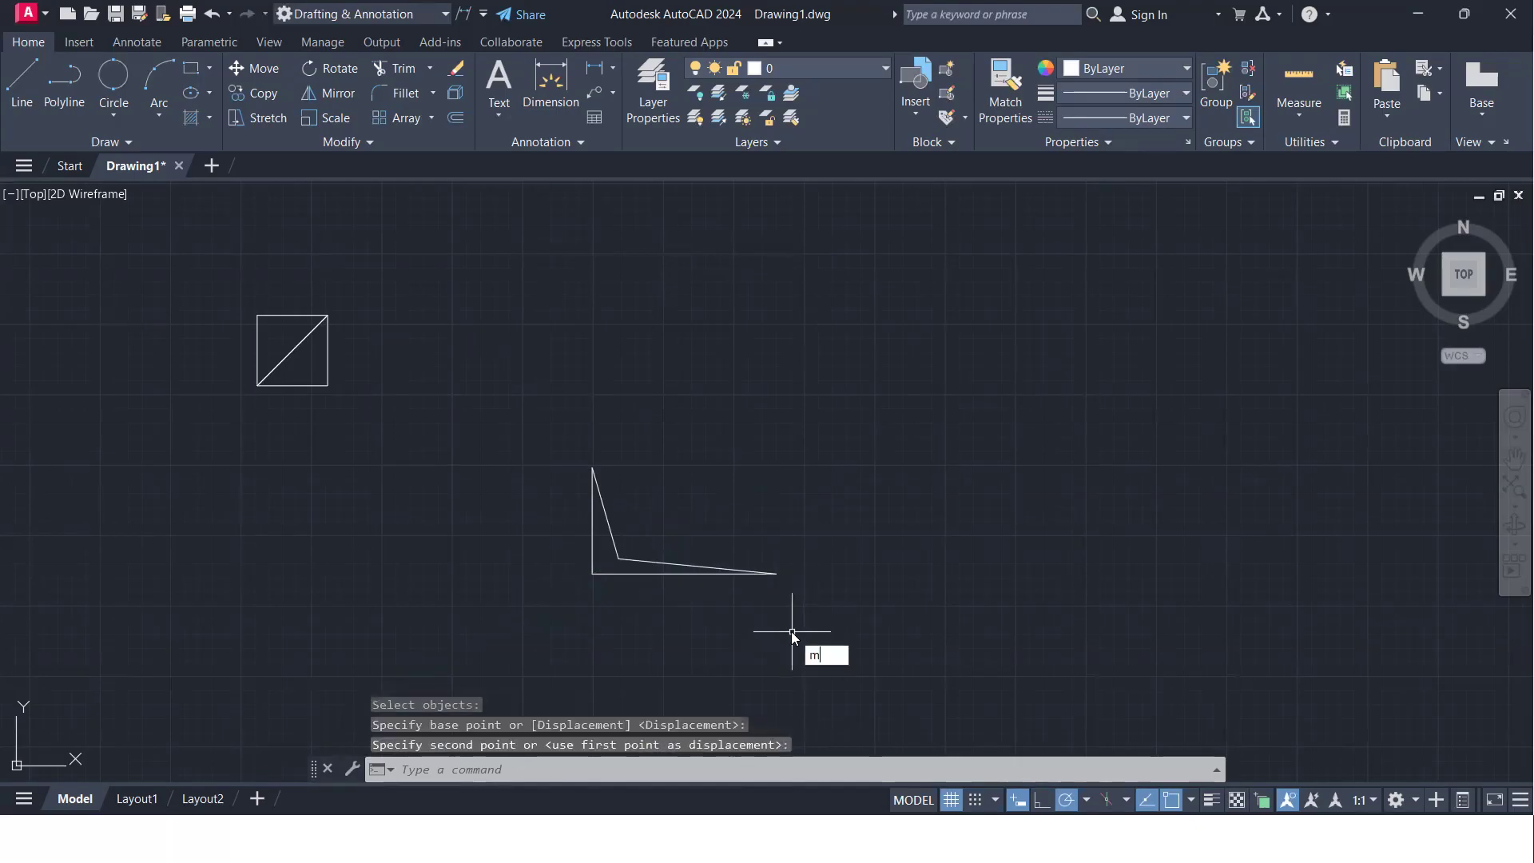
key(Return)
click(799, 628)
click(481, 489)
key(Return)
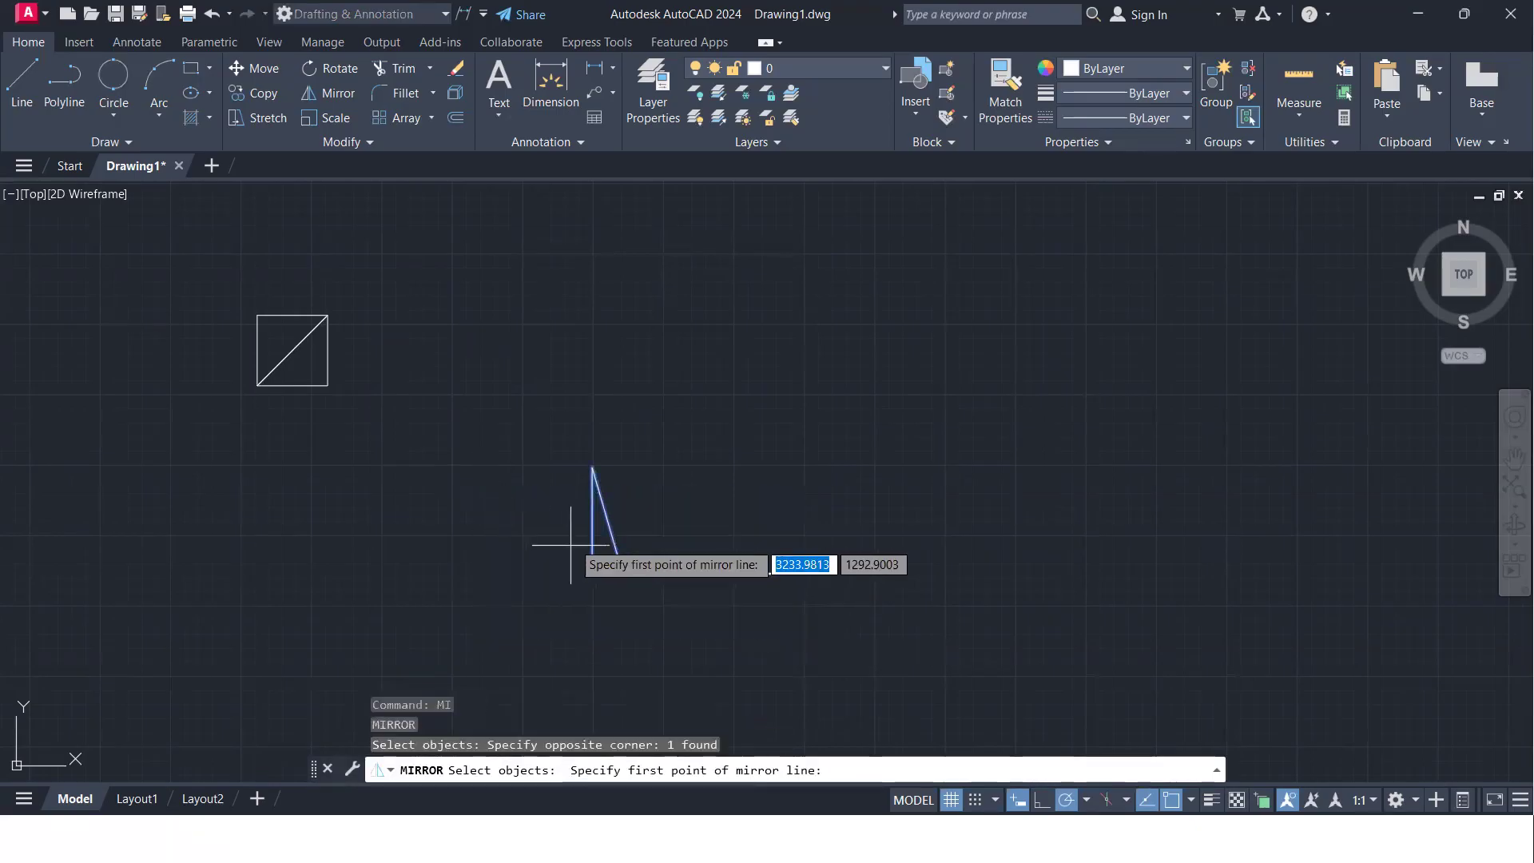
click(592, 467)
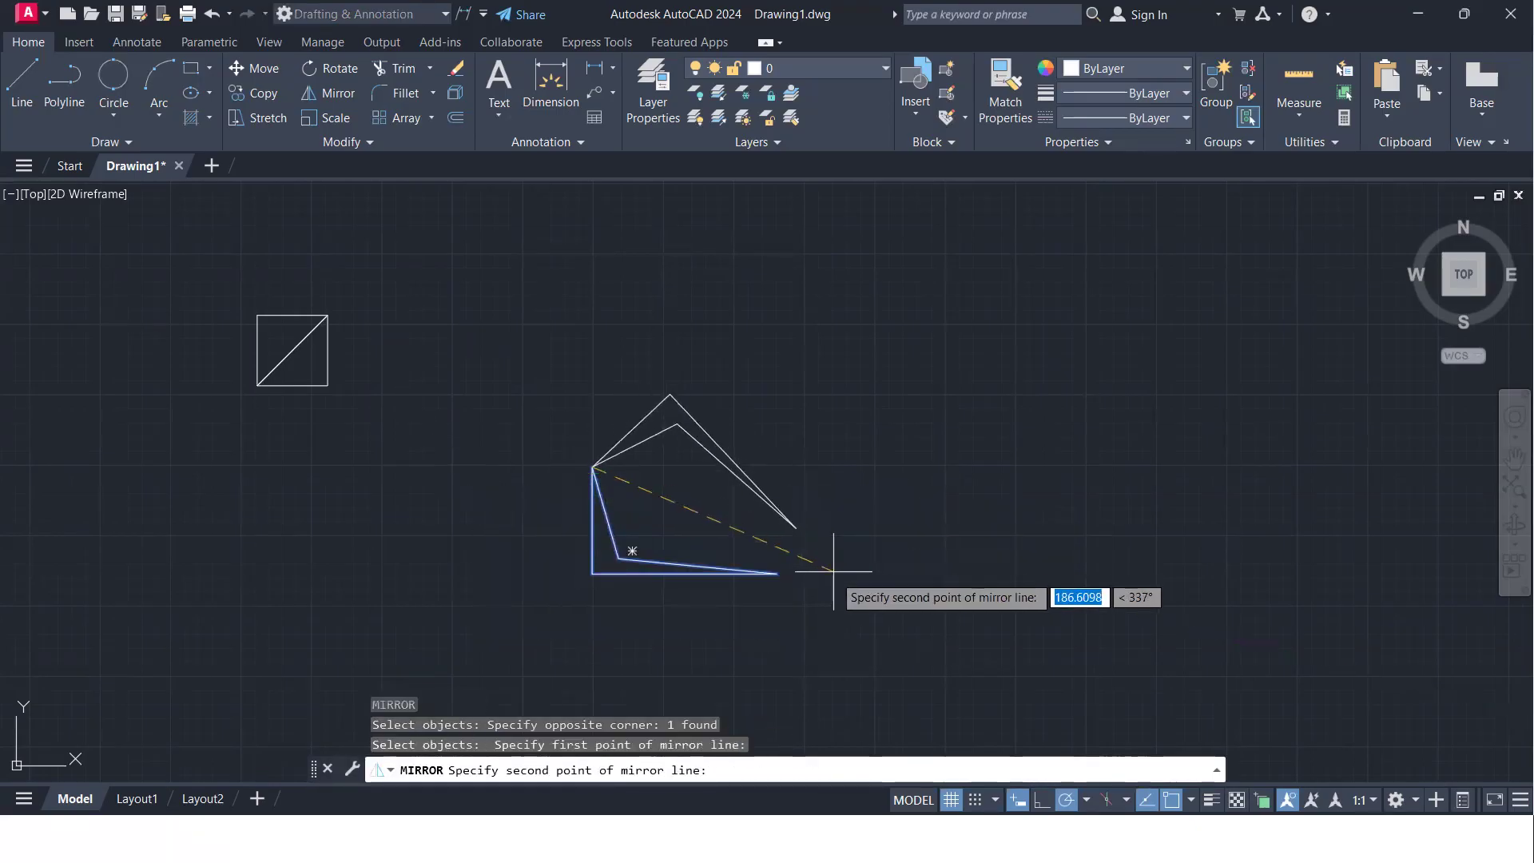
click(776, 572)
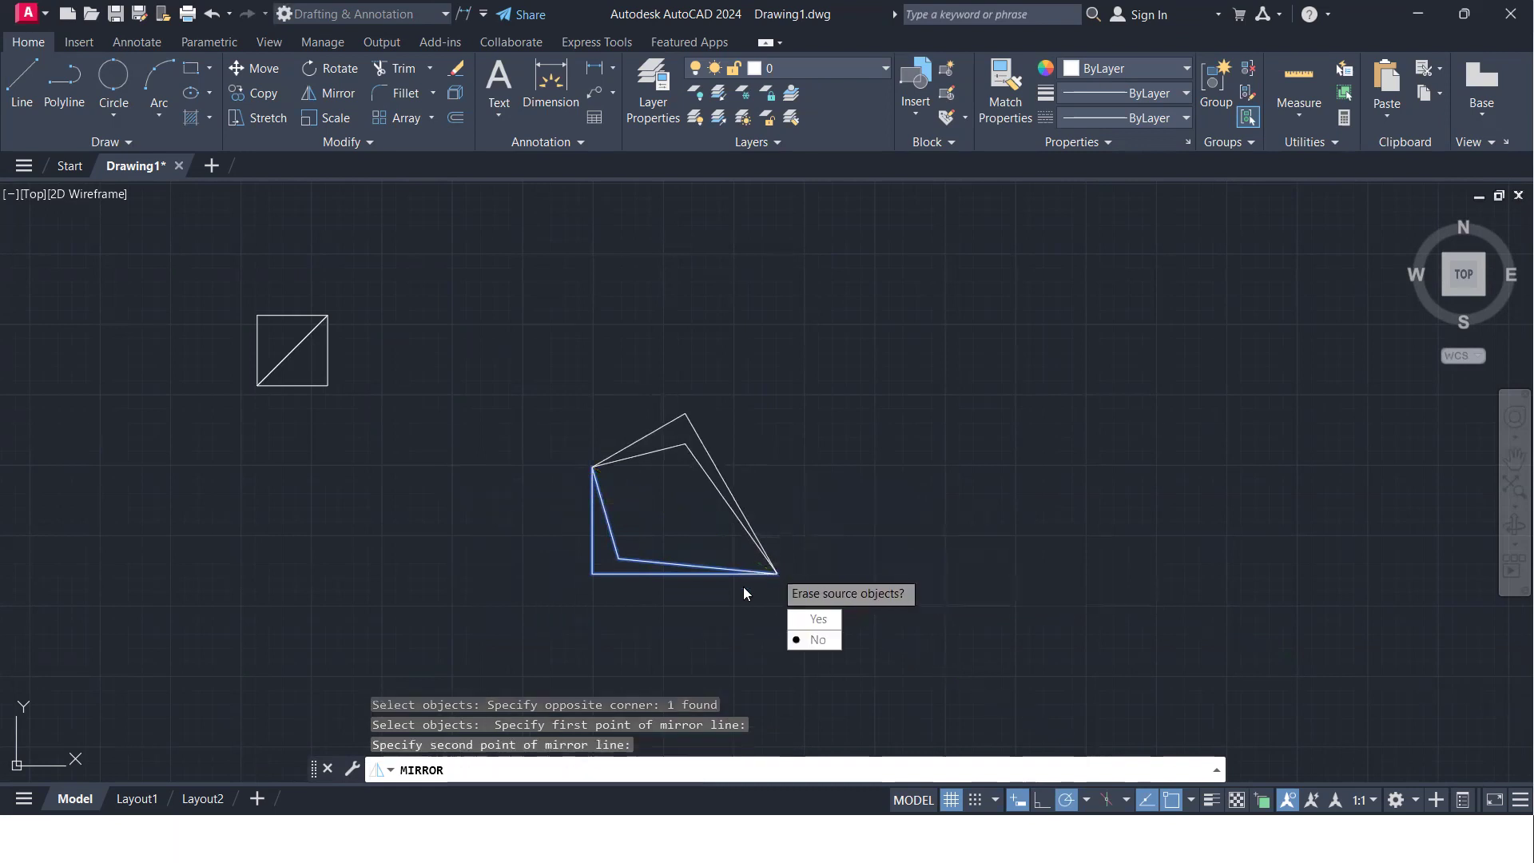
click(830, 647)
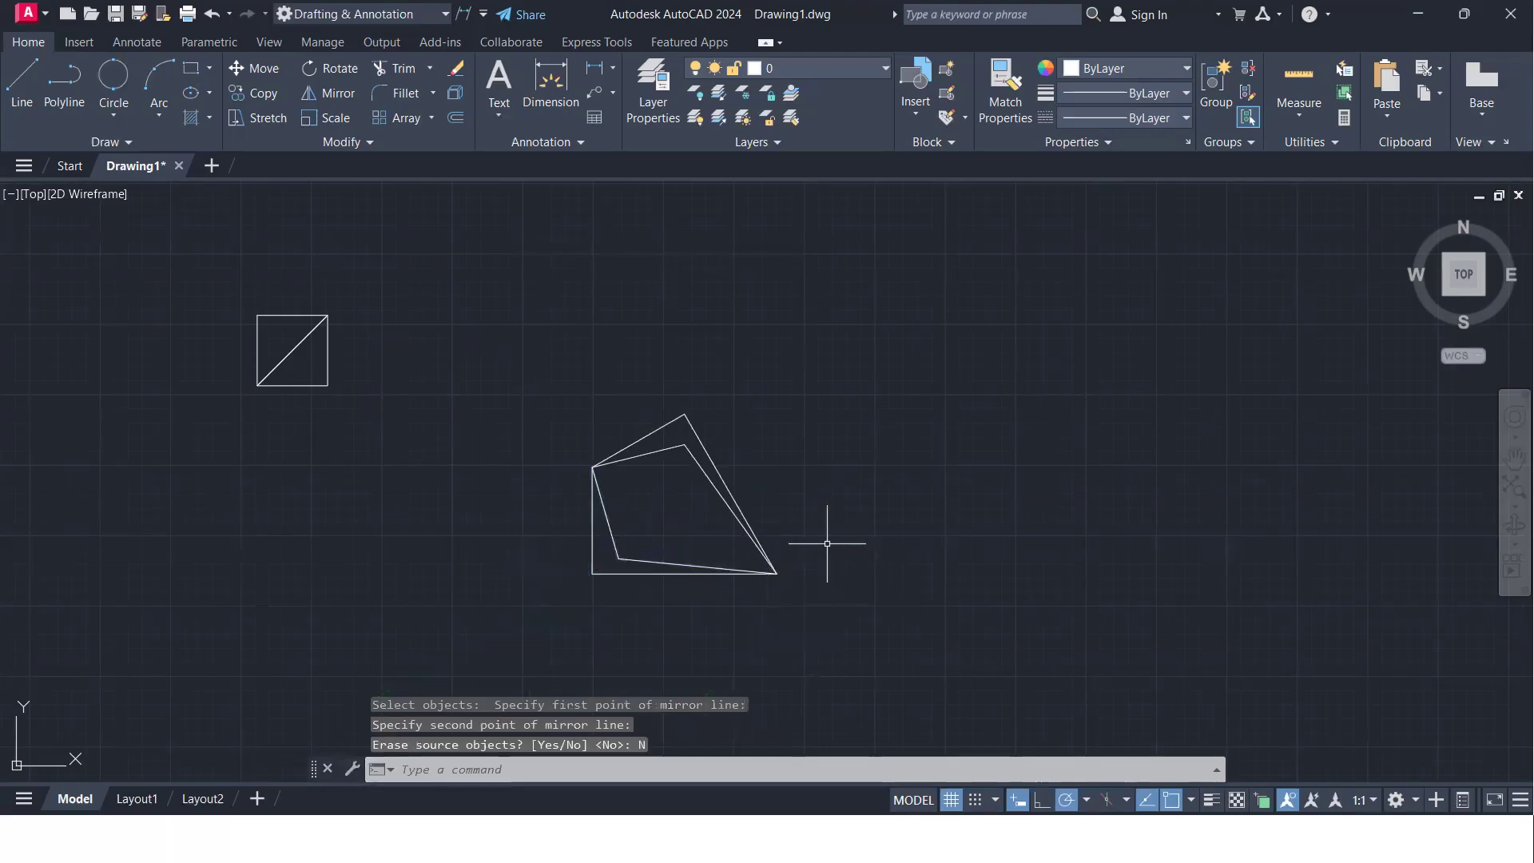
- Rotate a copy of both shapes by 60° about their shared lower-right tip
click(895, 635)
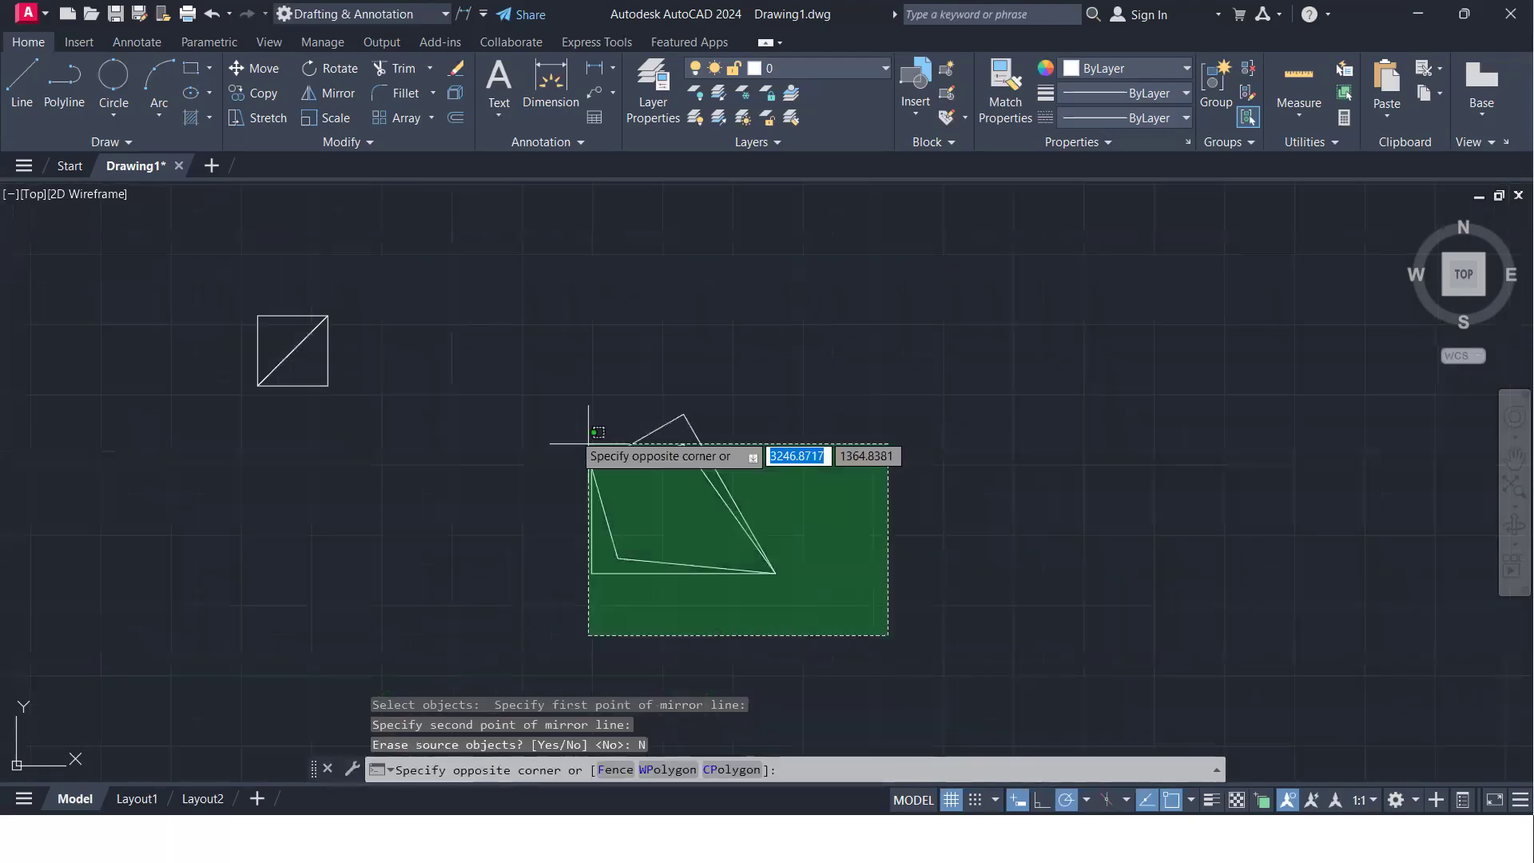
click(581, 458)
text(RO)
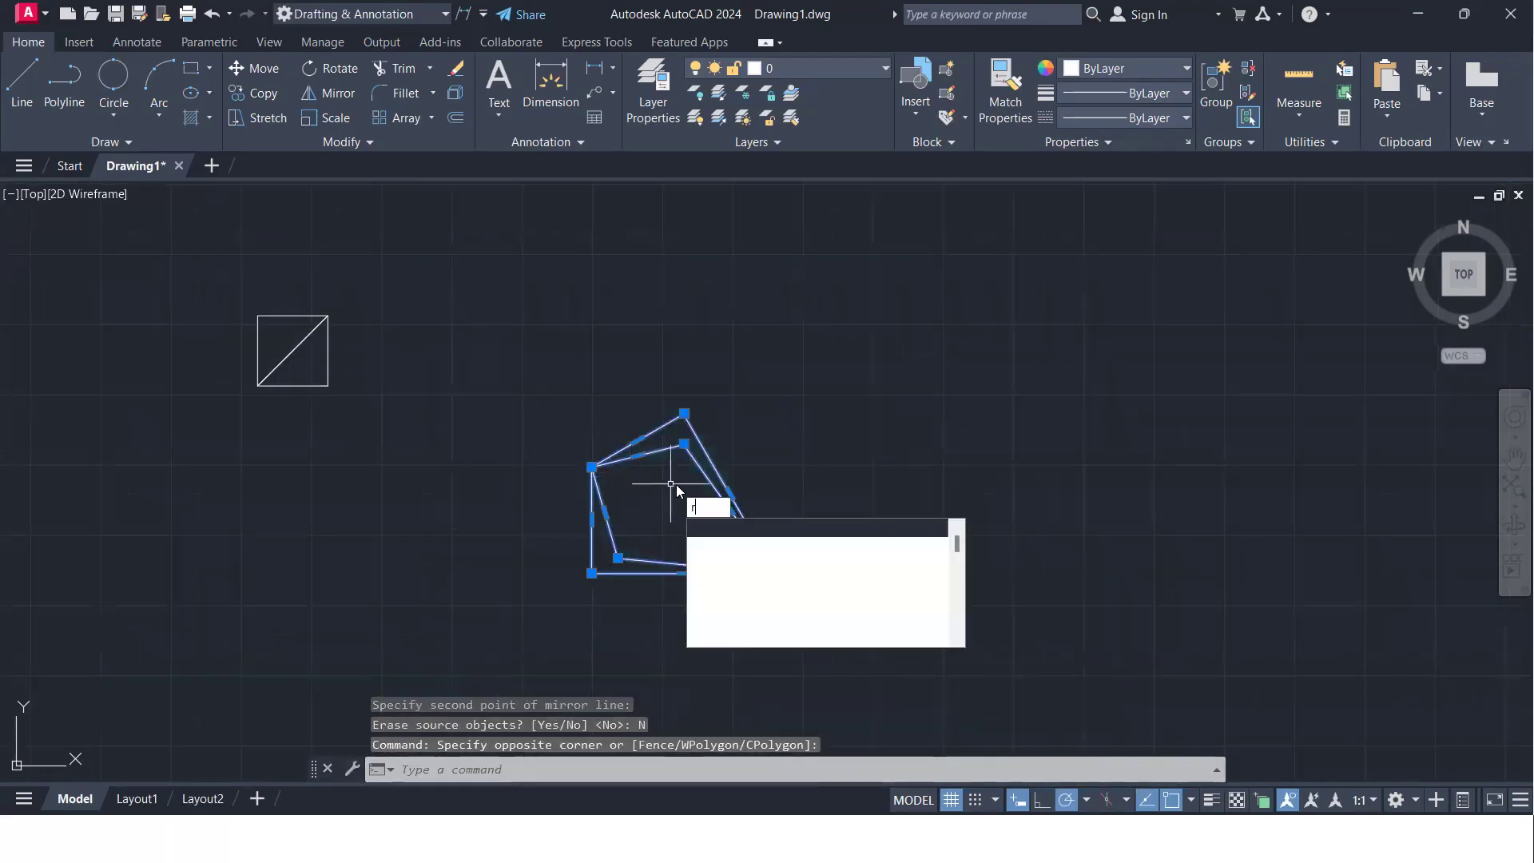
key(Return)
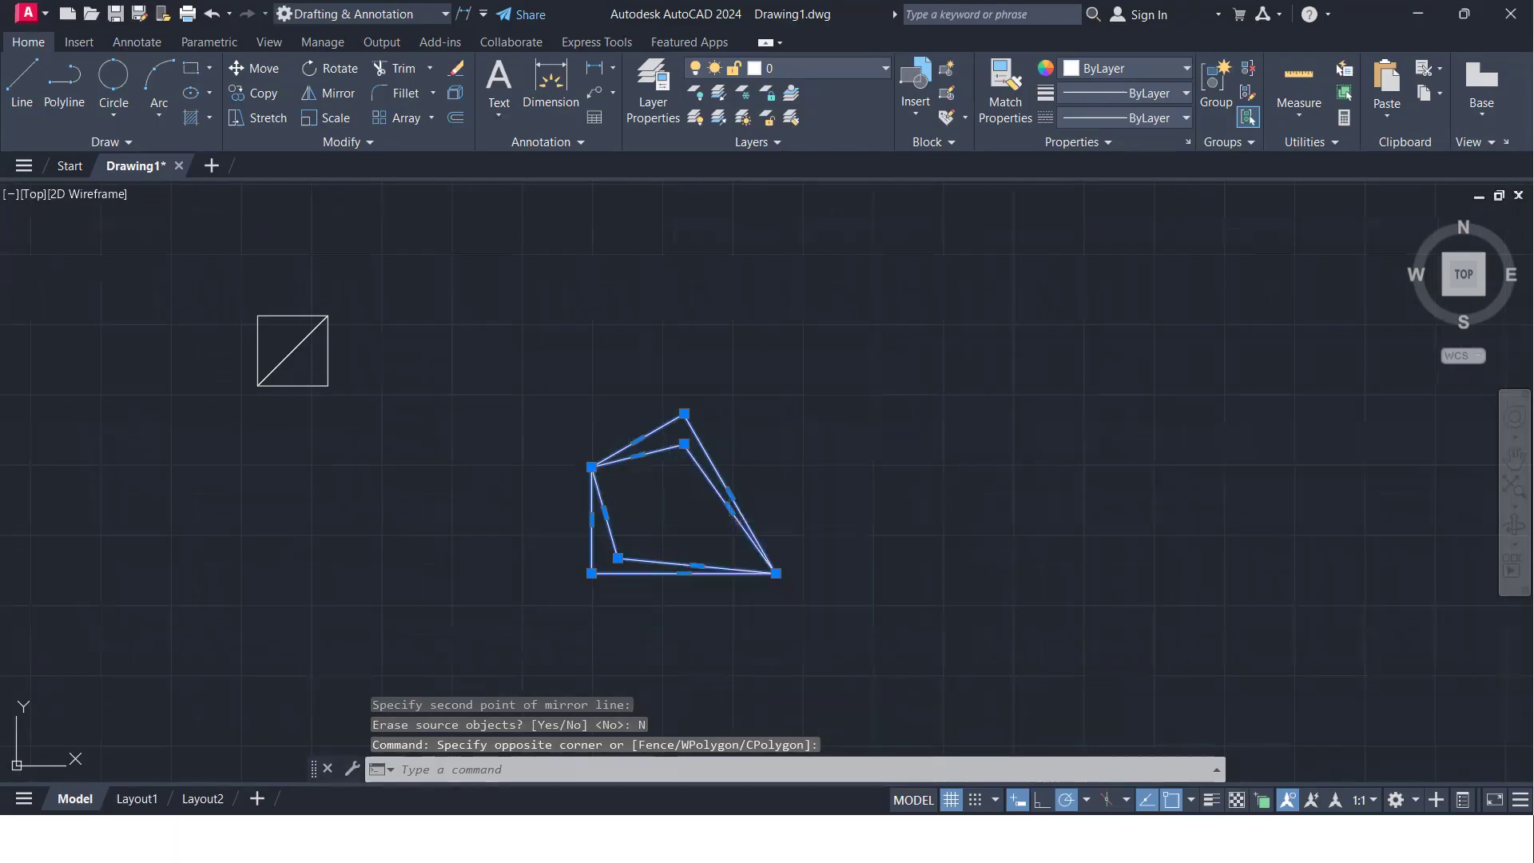
click(775, 572)
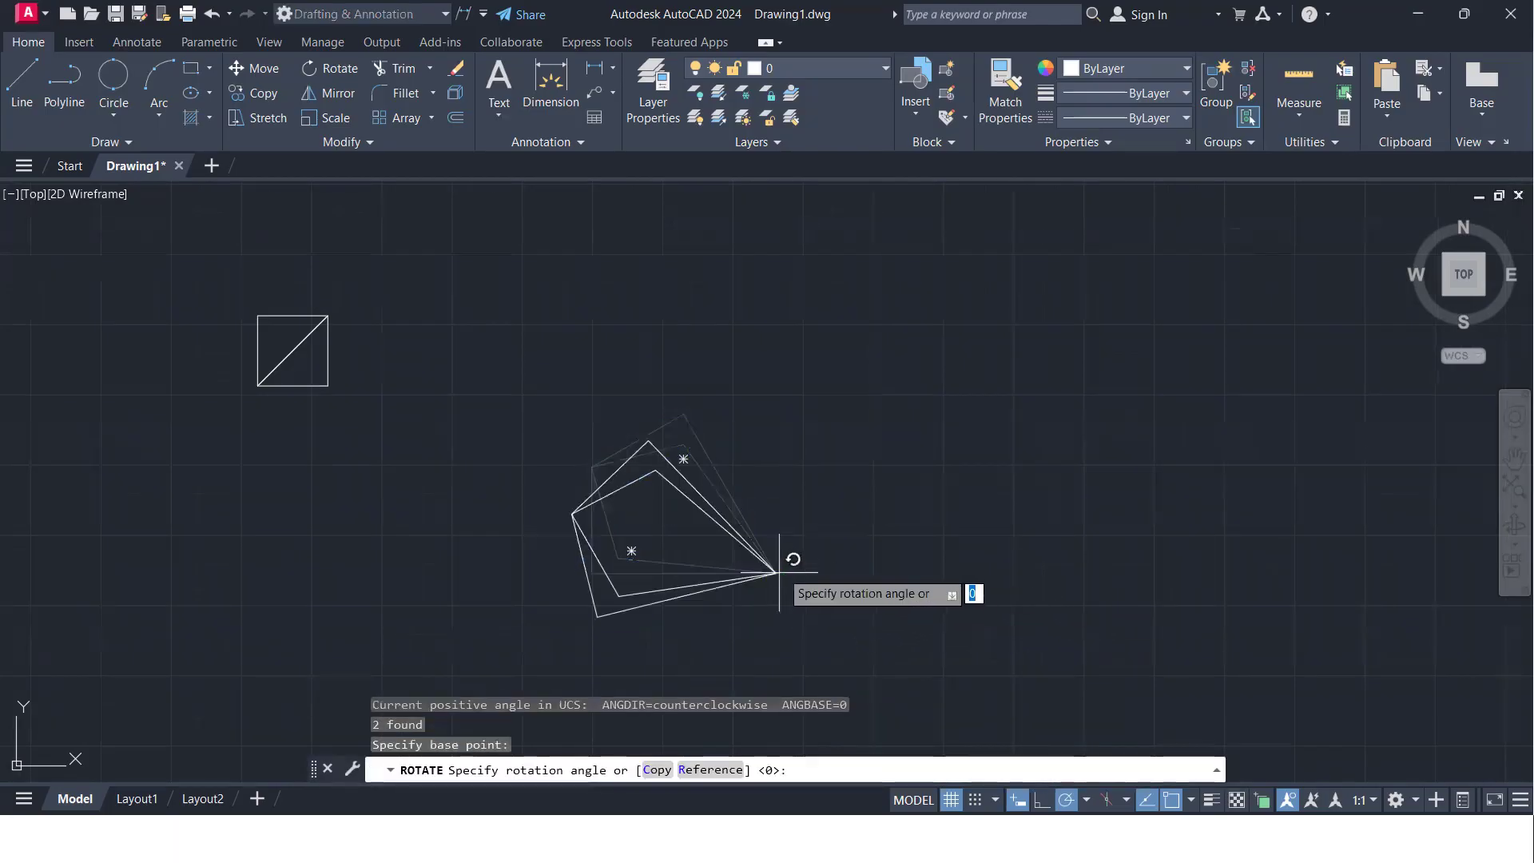
text(c)
key(Return)
click(829, 487)
- Mirror all four shapes across a vertical line through their common tip, keeping the source, to form a butterfly-like pattern
middle_drag(712, 569, 624, 422)
click(792, 556)
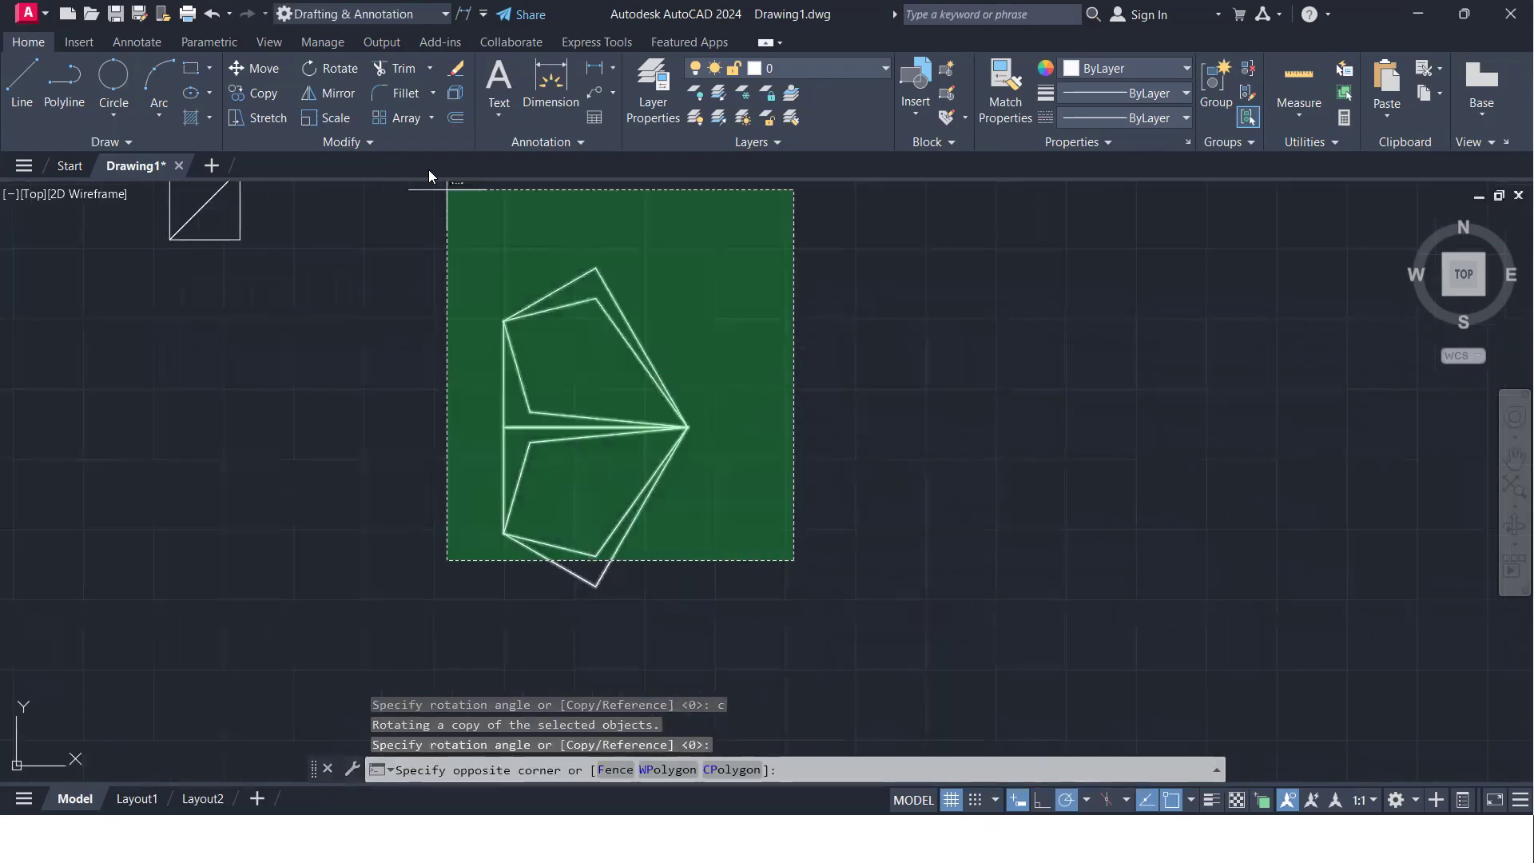
click(445, 258)
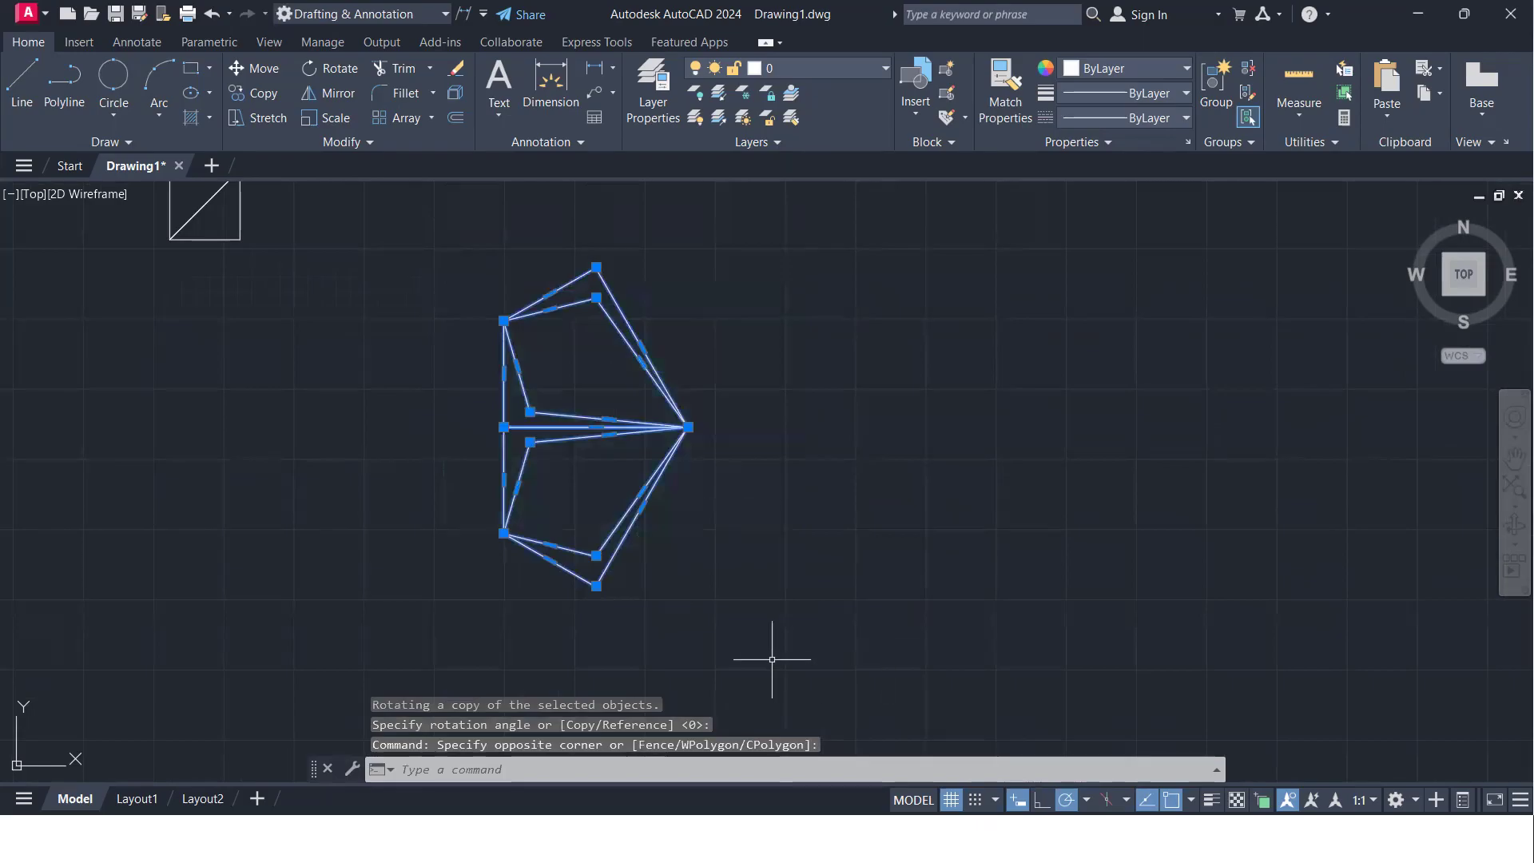
text(mi)
key(Return)
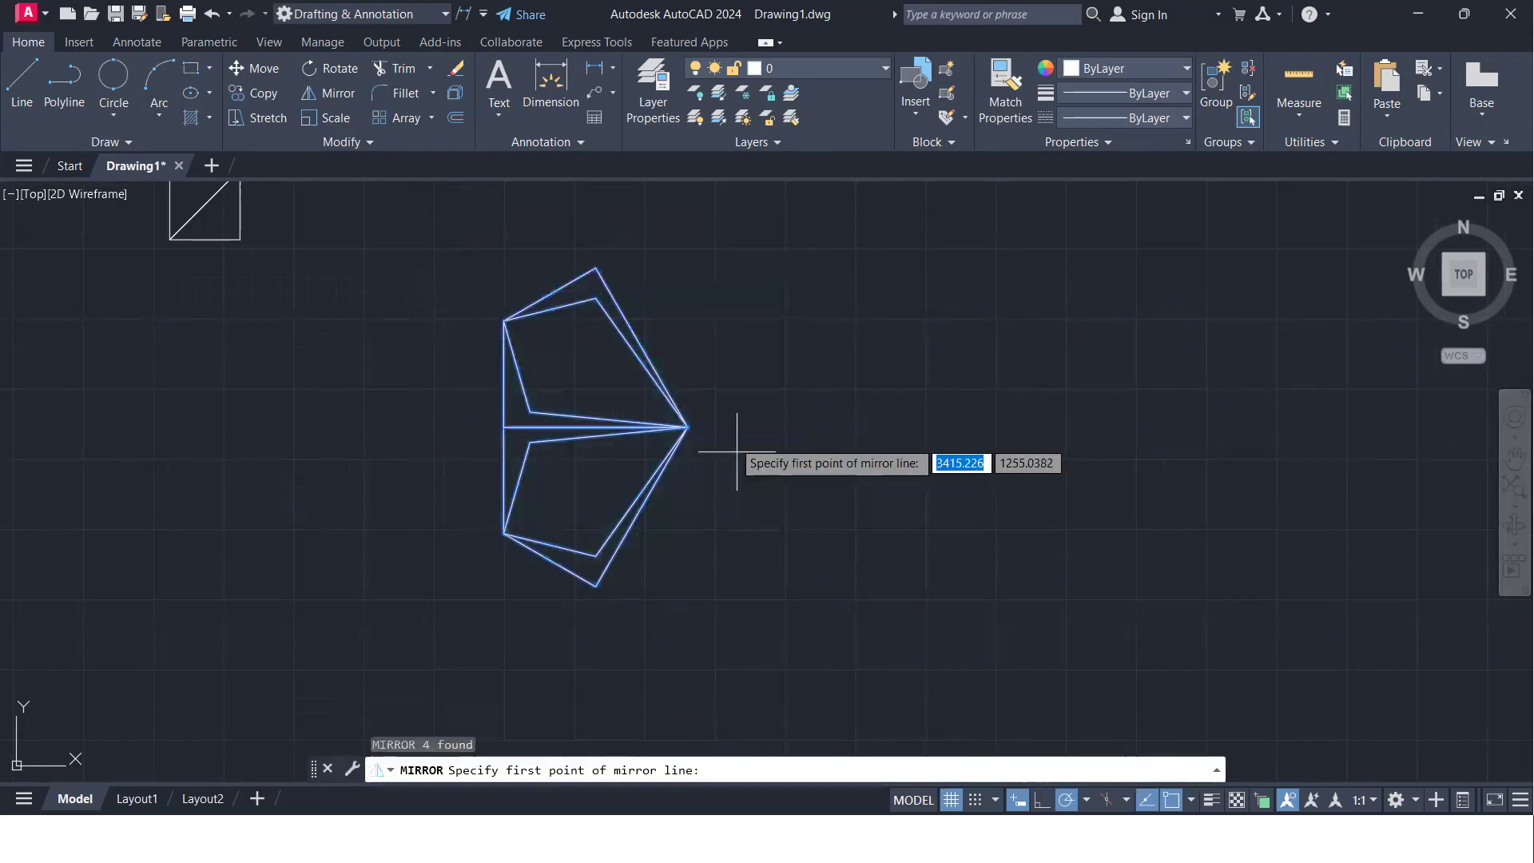
click(687, 427)
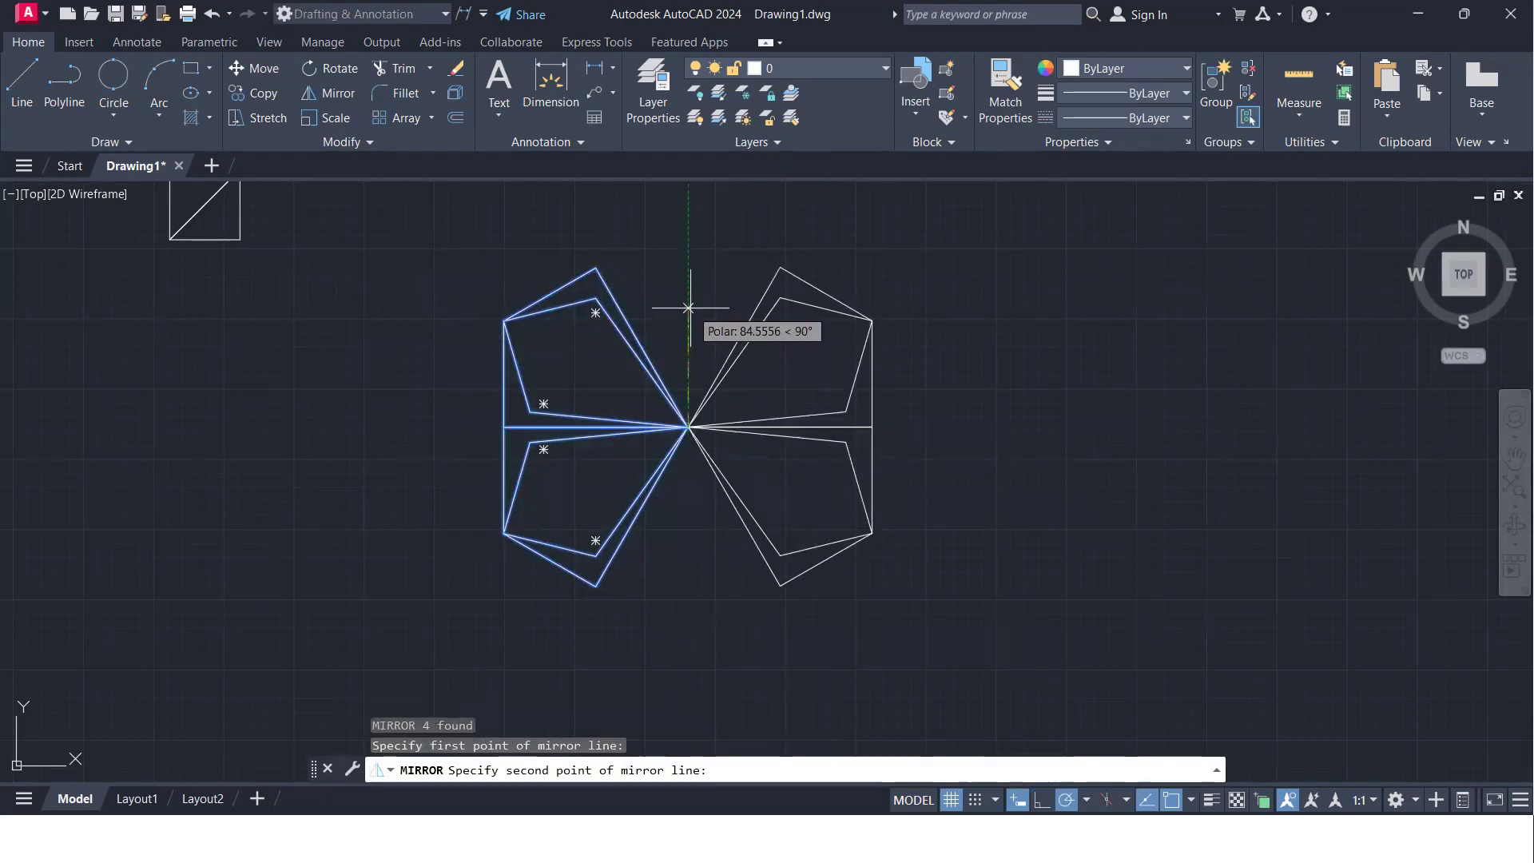
click(687, 319)
key(Return)
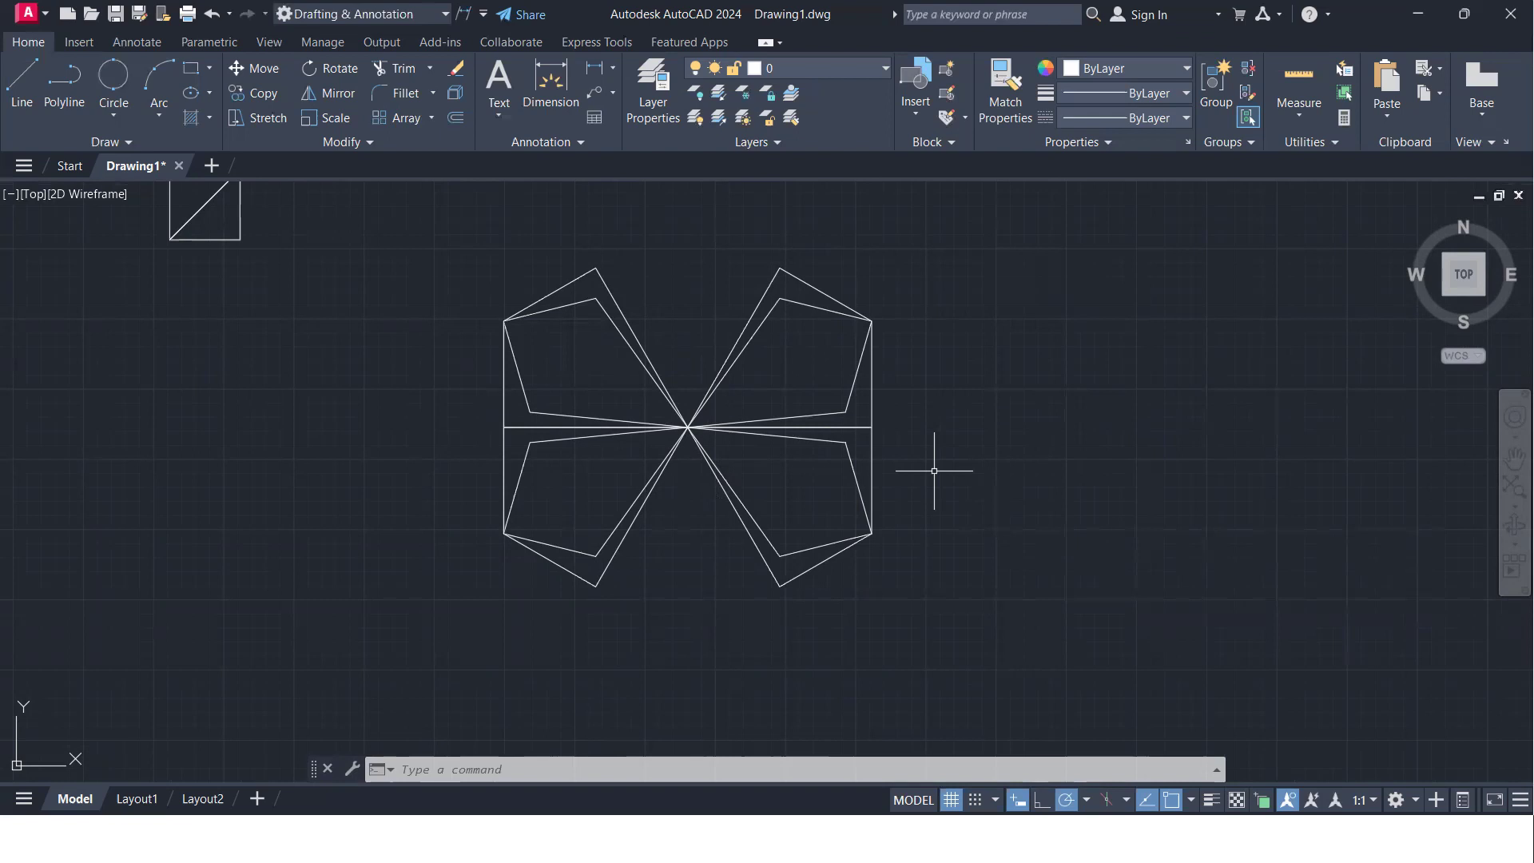
- Review the mirrored patterns and the text notes on the Mirror, Scale, Trim and Extend commands
scroll(762, 424, down, 4)
middle_drag(657, 424, 837, 415)
mouse_move(443, 338)
middle_down()
mouse_move(530, 396)
mouse_move(542, 434)
middle_up()
middle_drag(478, 392, 748, 465)
scroll(1118, 657, up, 2)
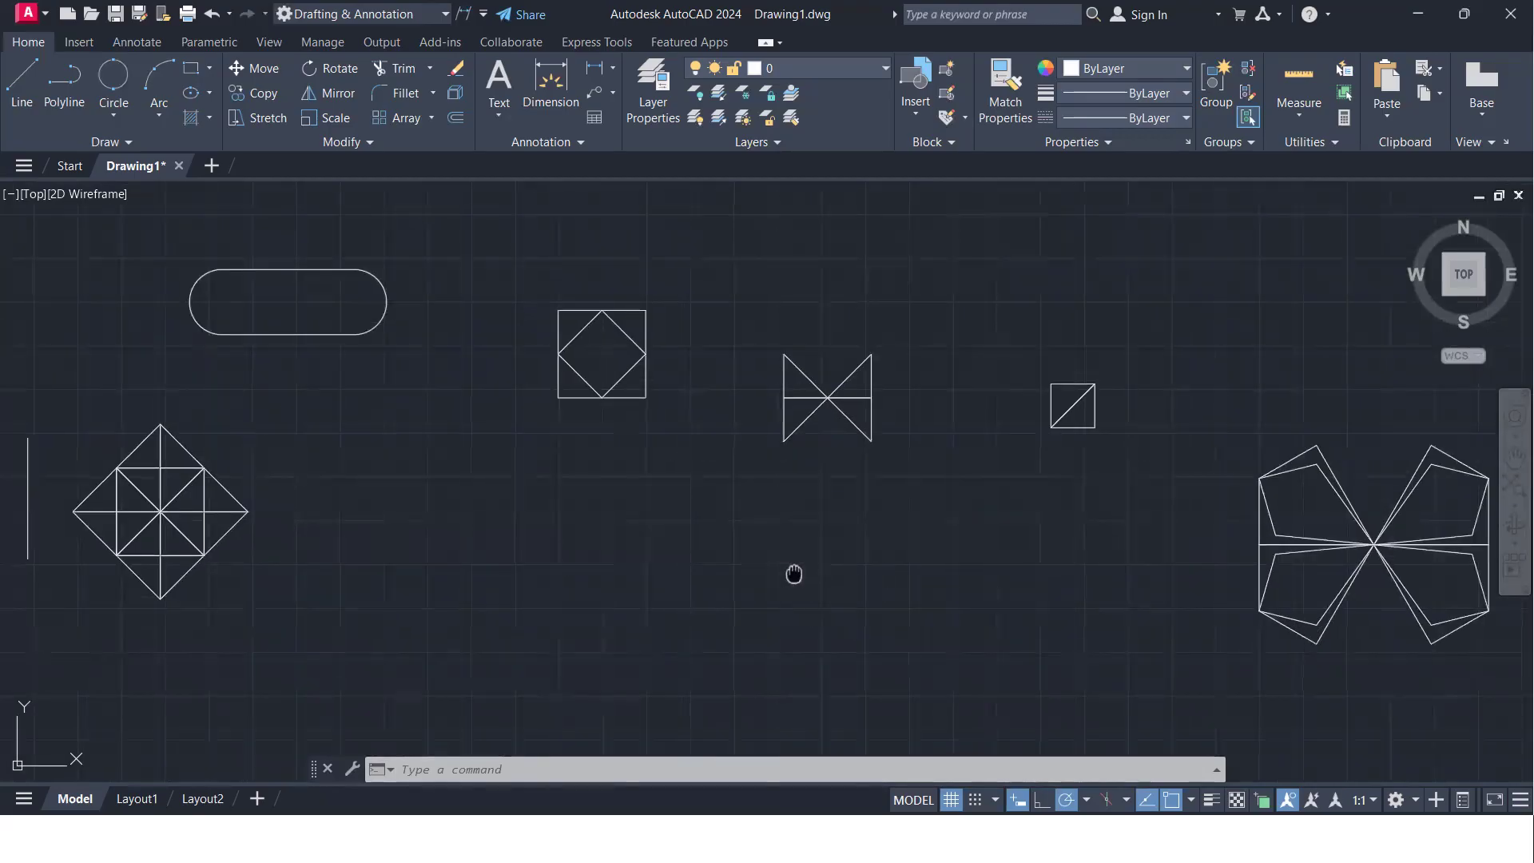
middle_drag(794, 575, 932, 542)
middle_drag(774, 458, 1078, 533)
middle_drag(650, 513, 968, 463)
scroll(365, 239, up, 7)
middle_drag(510, 585, 455, 461)
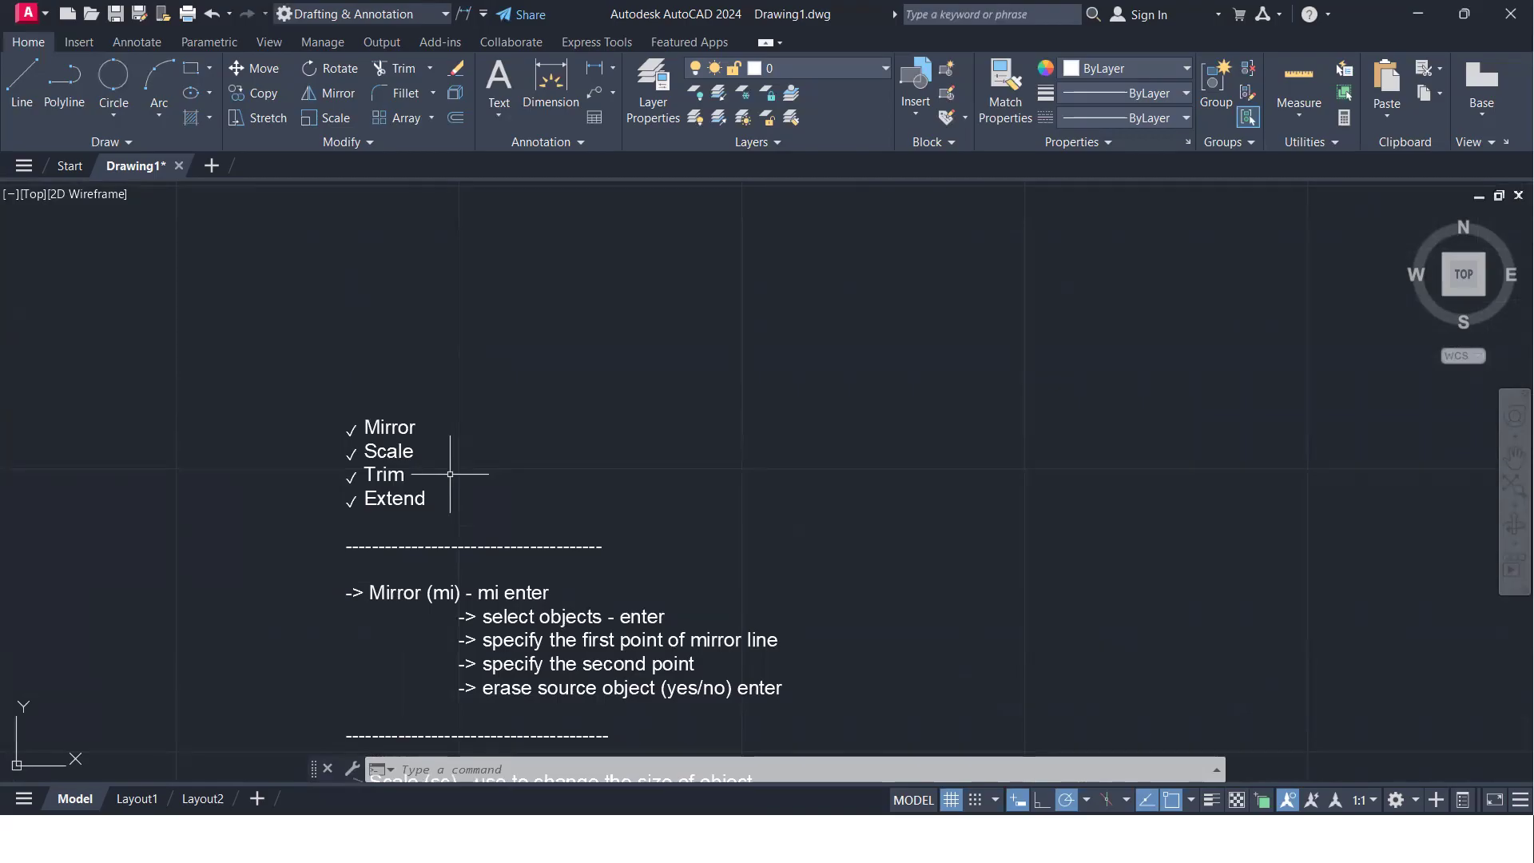
scroll(452, 459, down, 3)
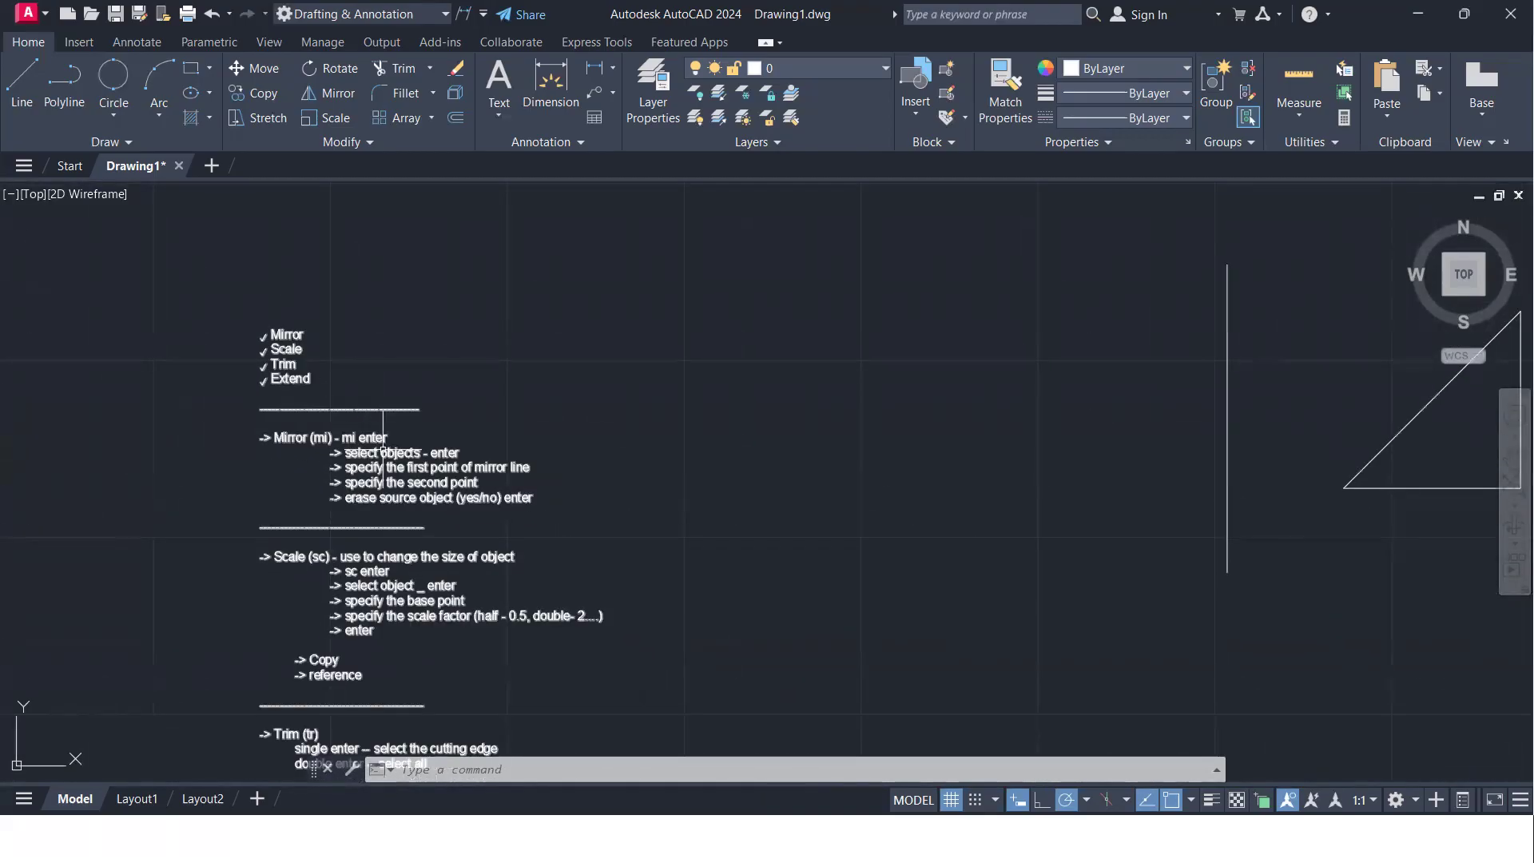
scroll(405, 481, up, 2)
scroll(813, 537, down, 2)
mouse_move(813, 536)
middle_down()
mouse_move(688, 513)
mouse_move(376, 506)
middle_up()
scroll(378, 510, down, 2)
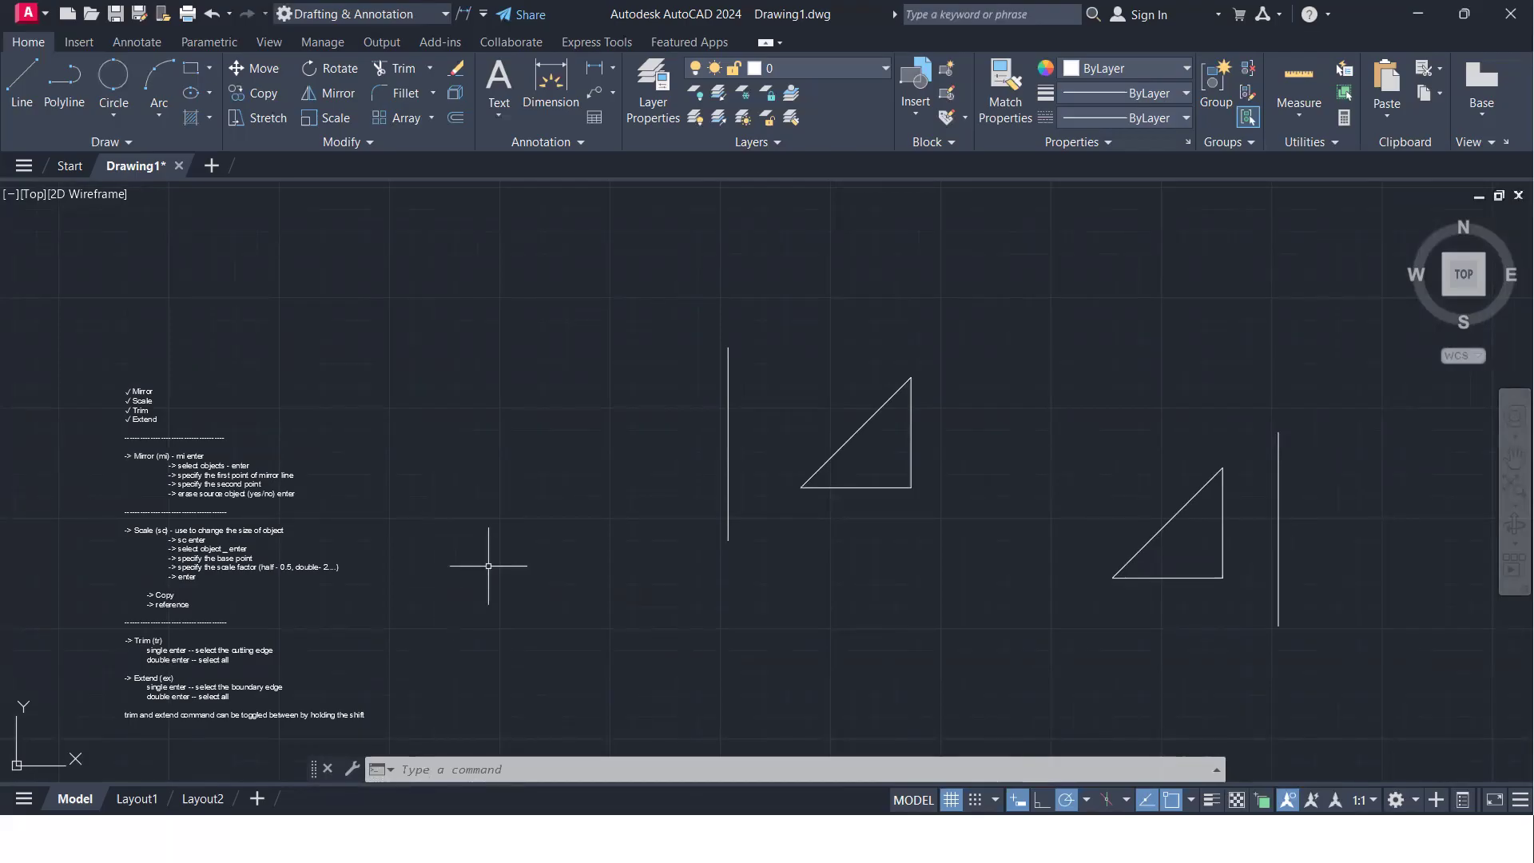
scroll(711, 519, down, 5)
middle_drag(1119, 592, 244, 251)
mouse_move(551, 380)
middle_down()
mouse_move(804, 424)
mouse_move(620, 470)
mouse_move(620, 445)
mouse_move(465, 472)
middle_up()
scroll(619, 469, up, 3)
scroll(706, 449, down, 2)
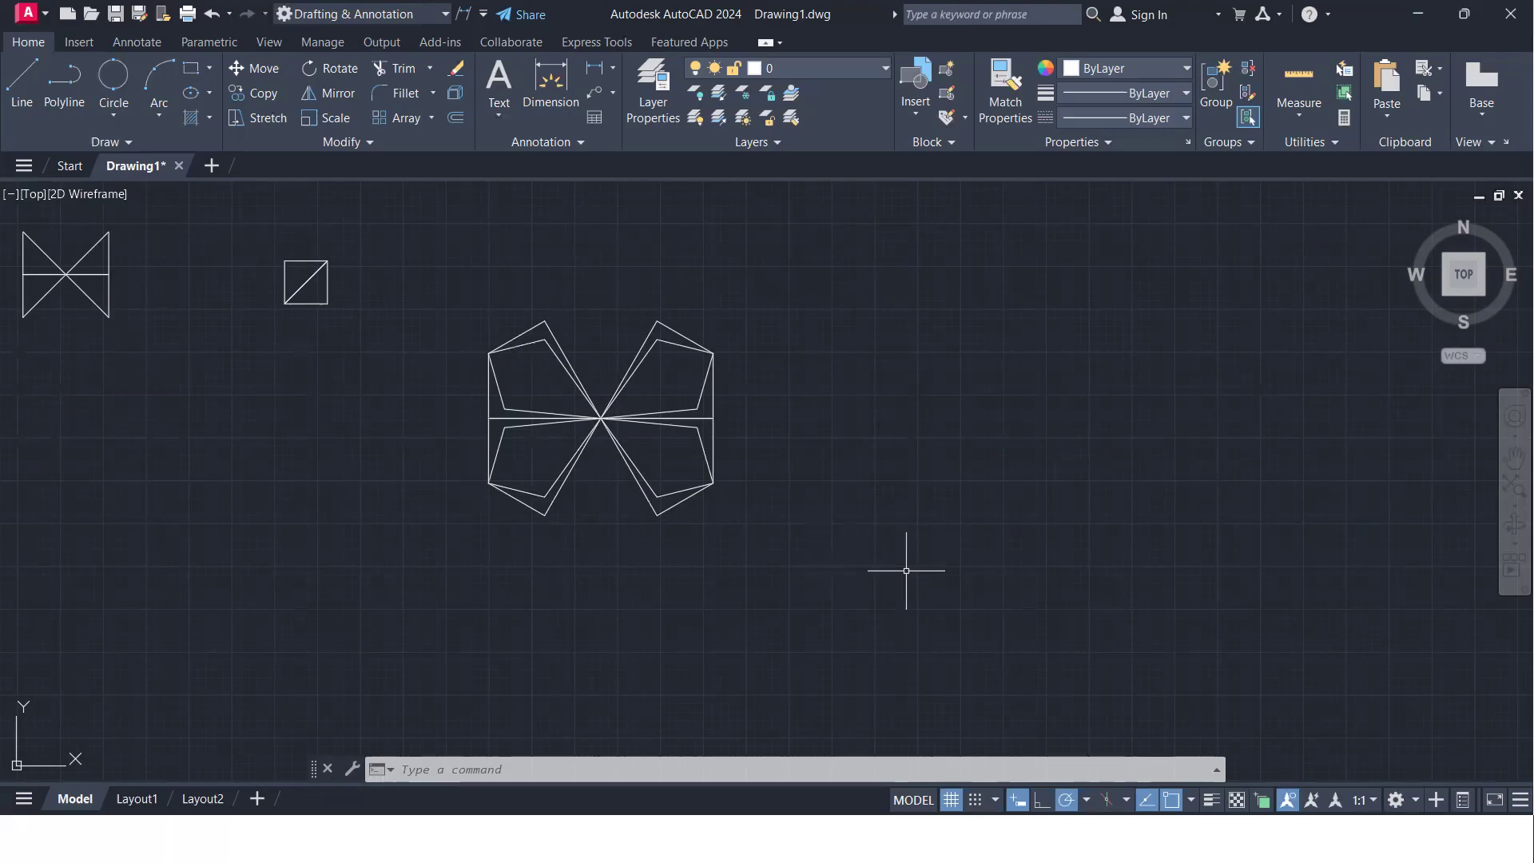
- Scale the whole butterfly-like pattern by a factor of 0.5 about its centre point
text(SC)
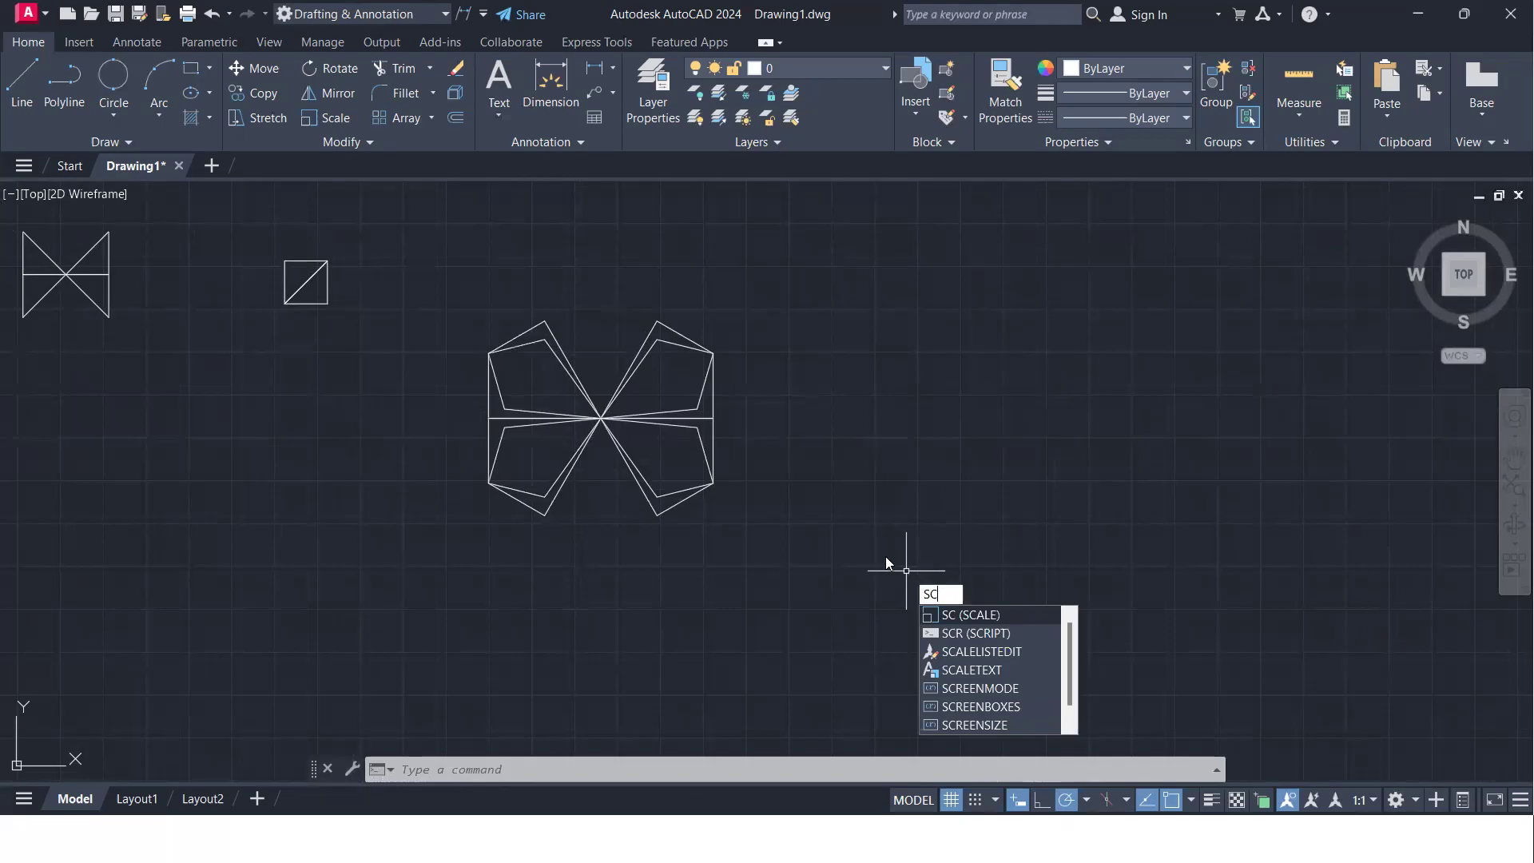
key(Return)
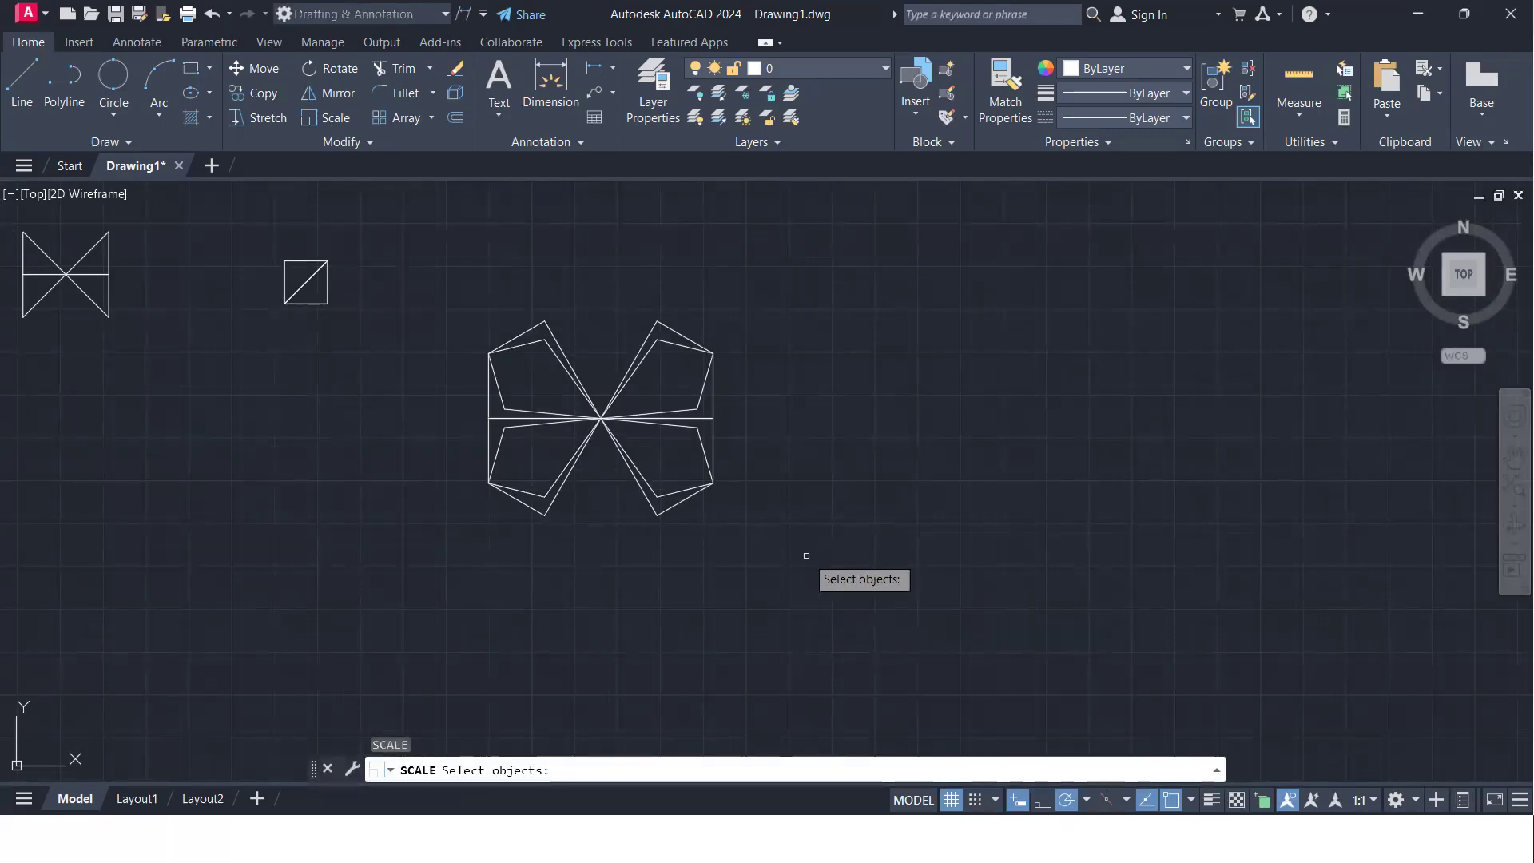
click(807, 555)
click(473, 297)
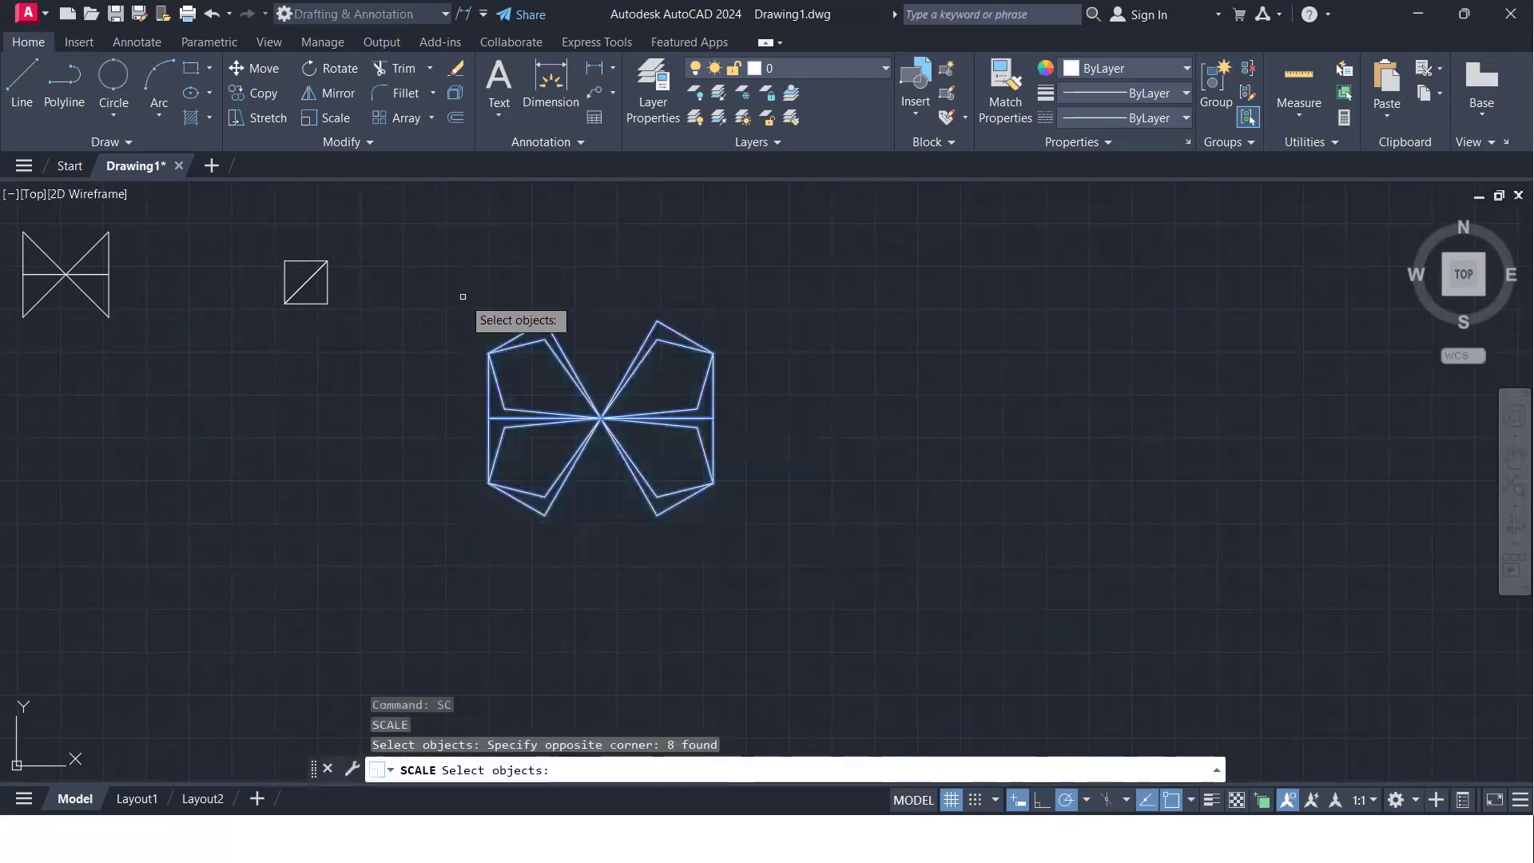
key(Return)
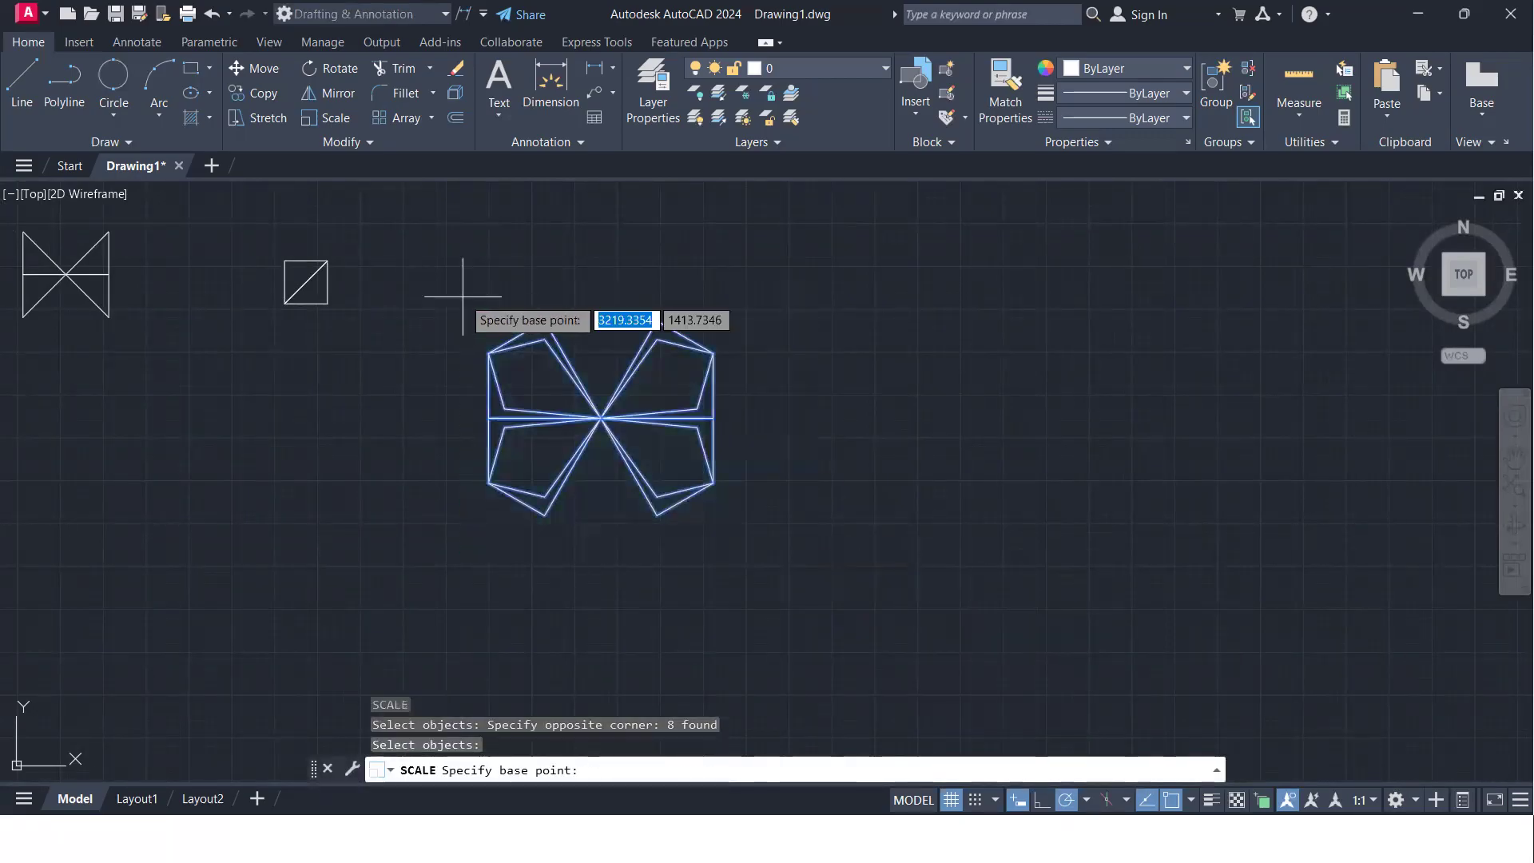
click(603, 415)
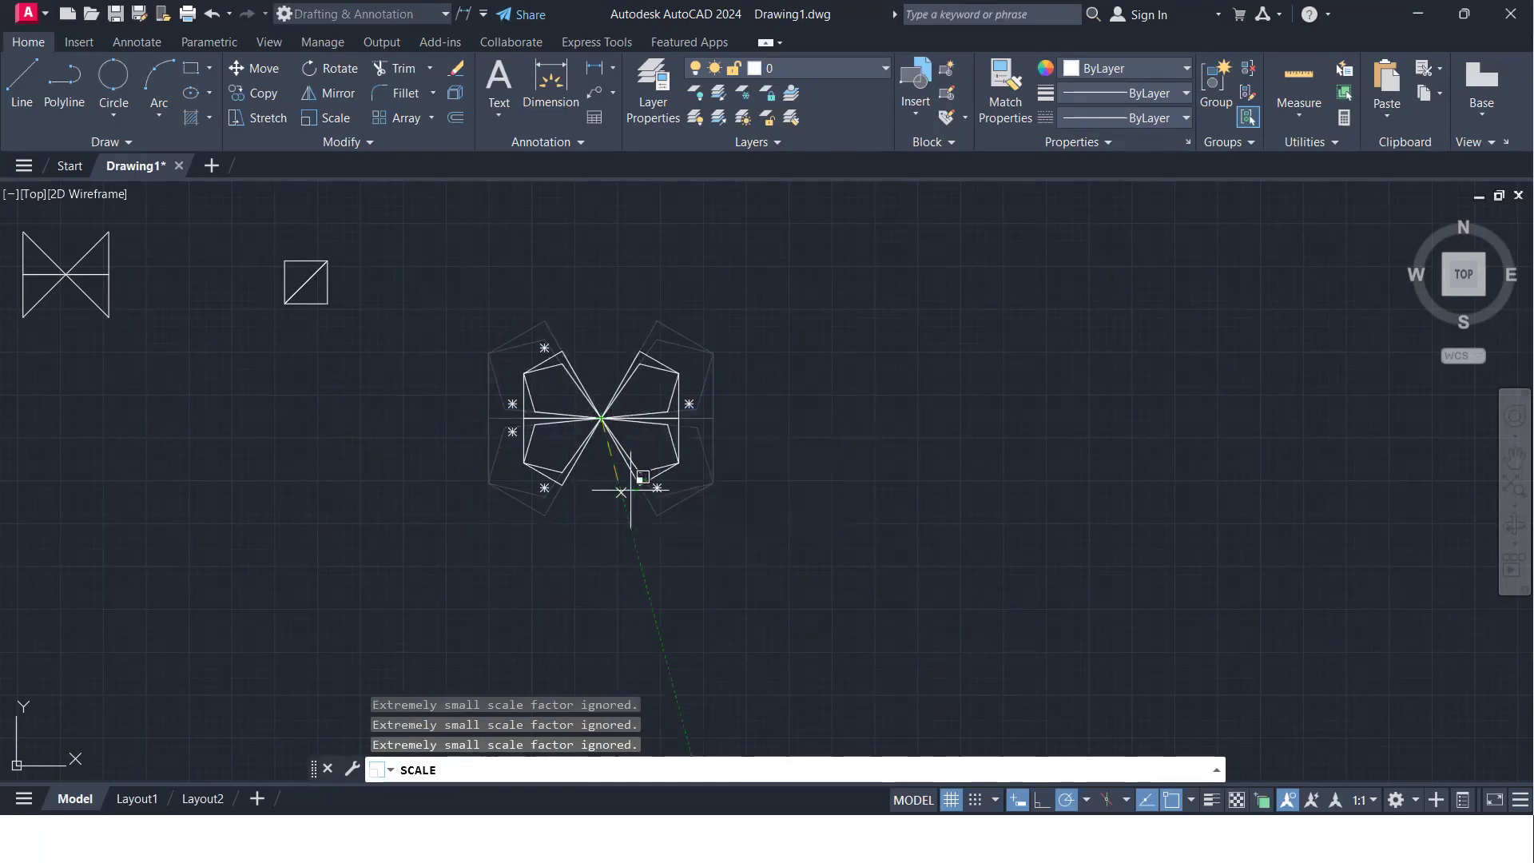
text(0.)
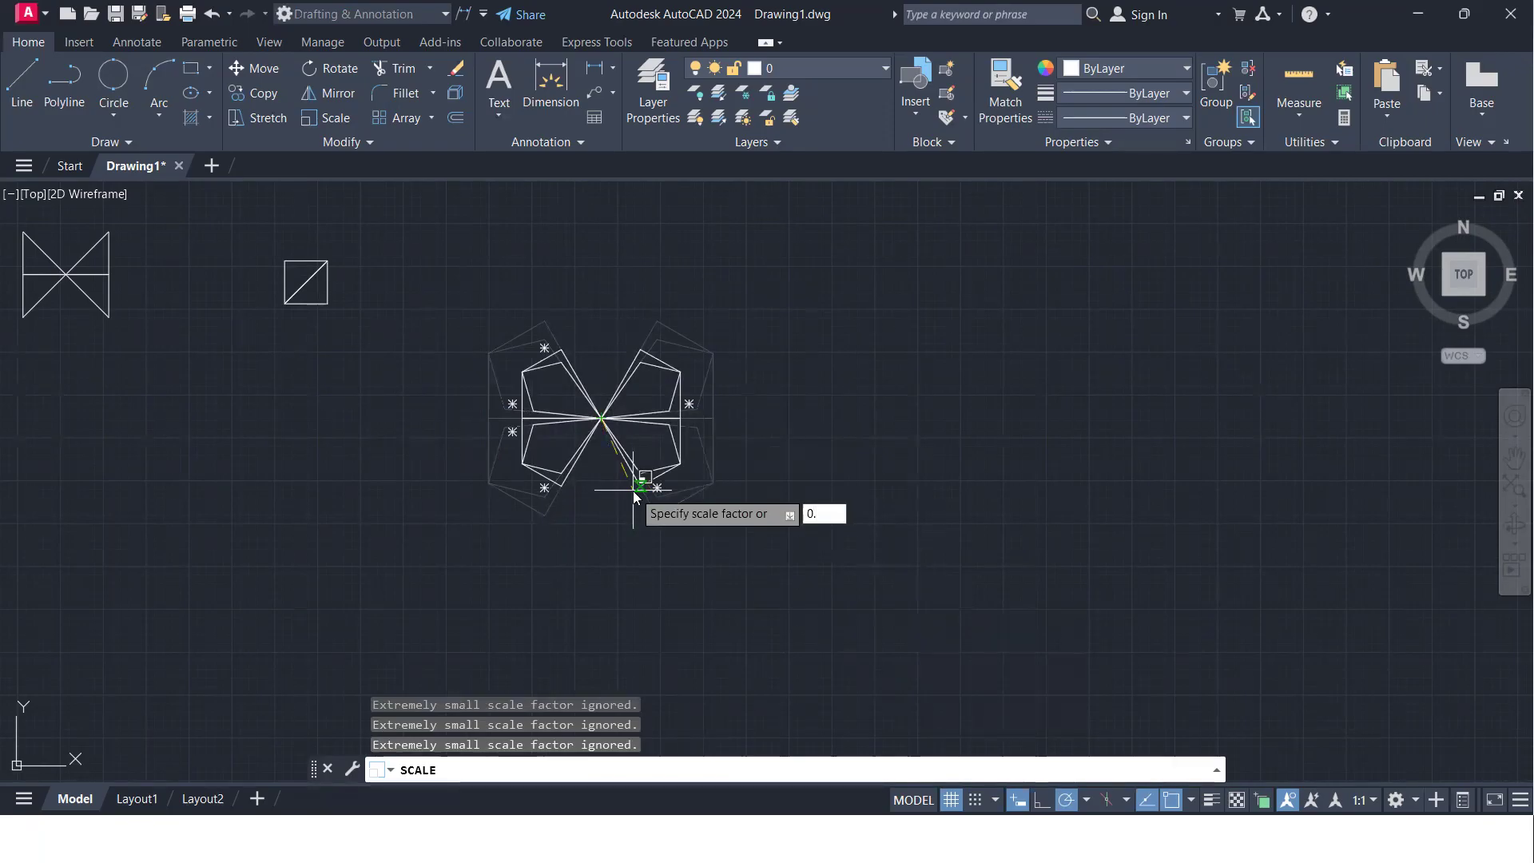
text(5)
key(Return)
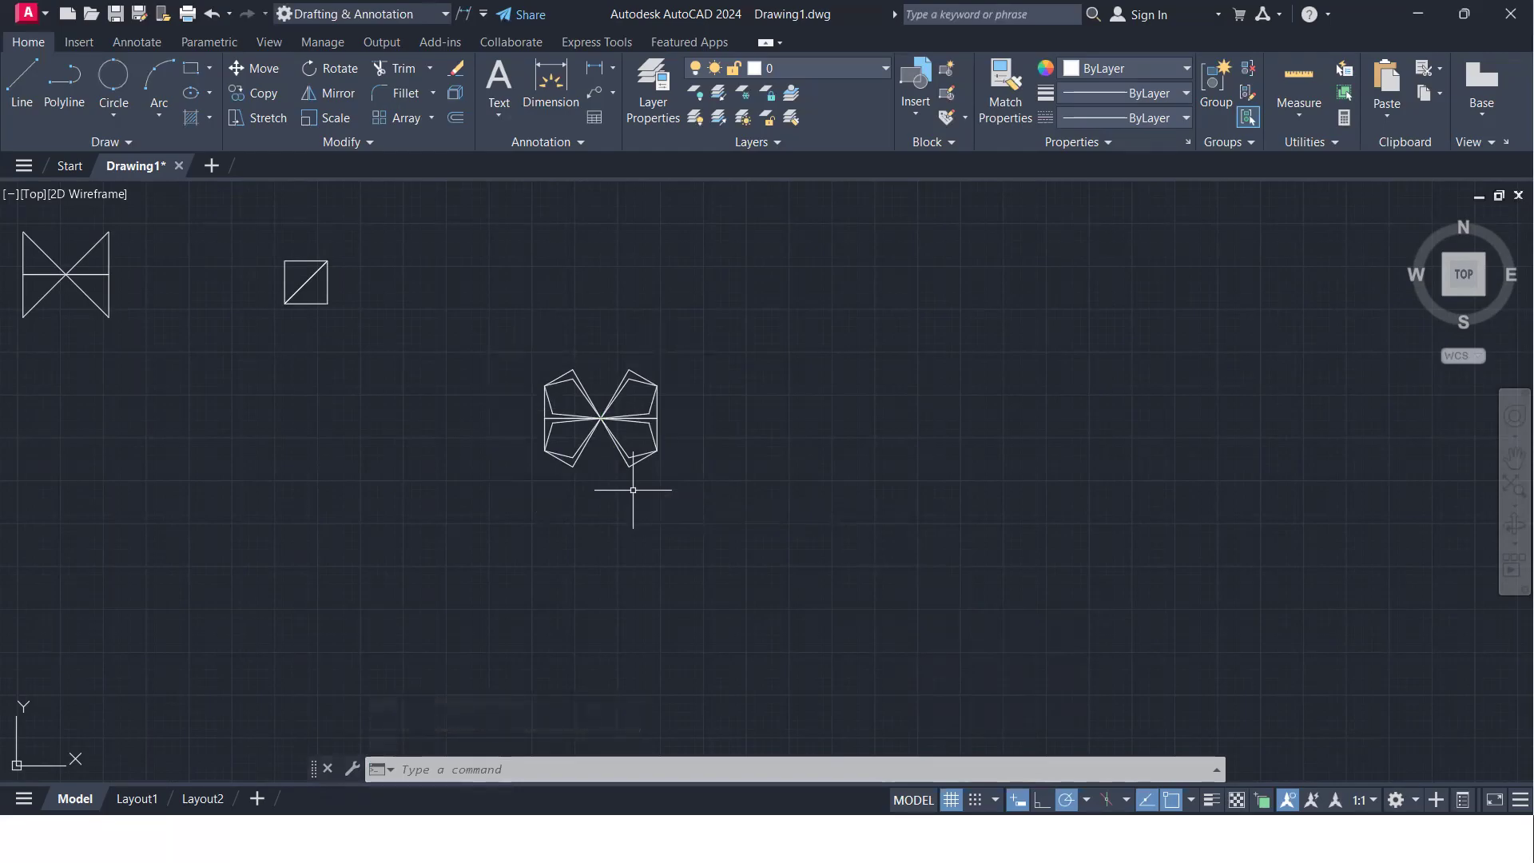
- Scale the reduced butterfly-like pattern by a factor of 3 about its centre point
scroll(641, 438, up, 2)
middle_drag(625, 422, 494, 440)
scroll(429, 408, up, 2)
click(745, 587)
click(159, 264)
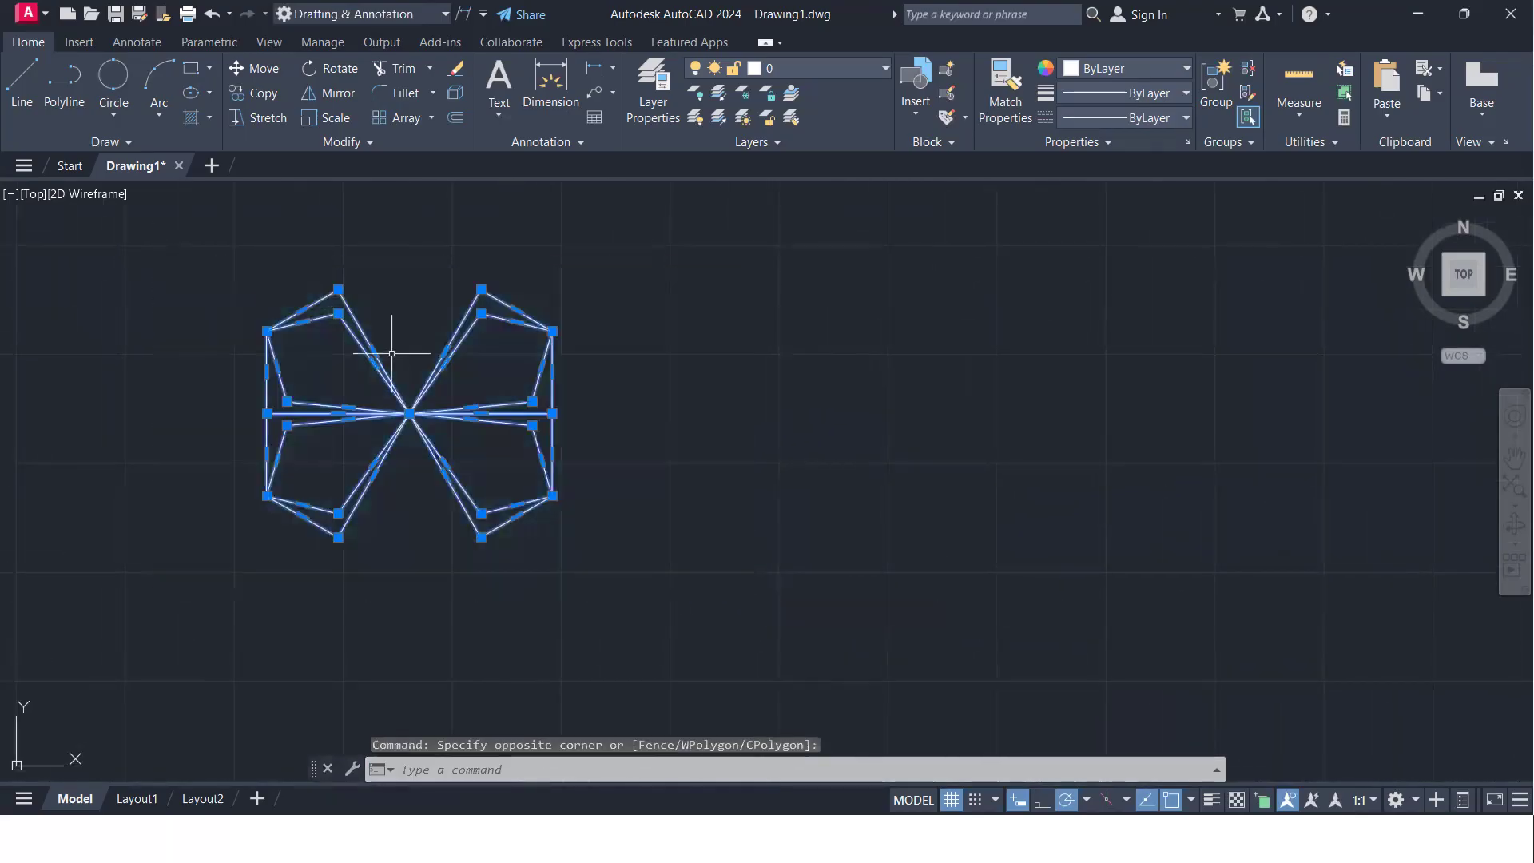
text(sc)
key(Return)
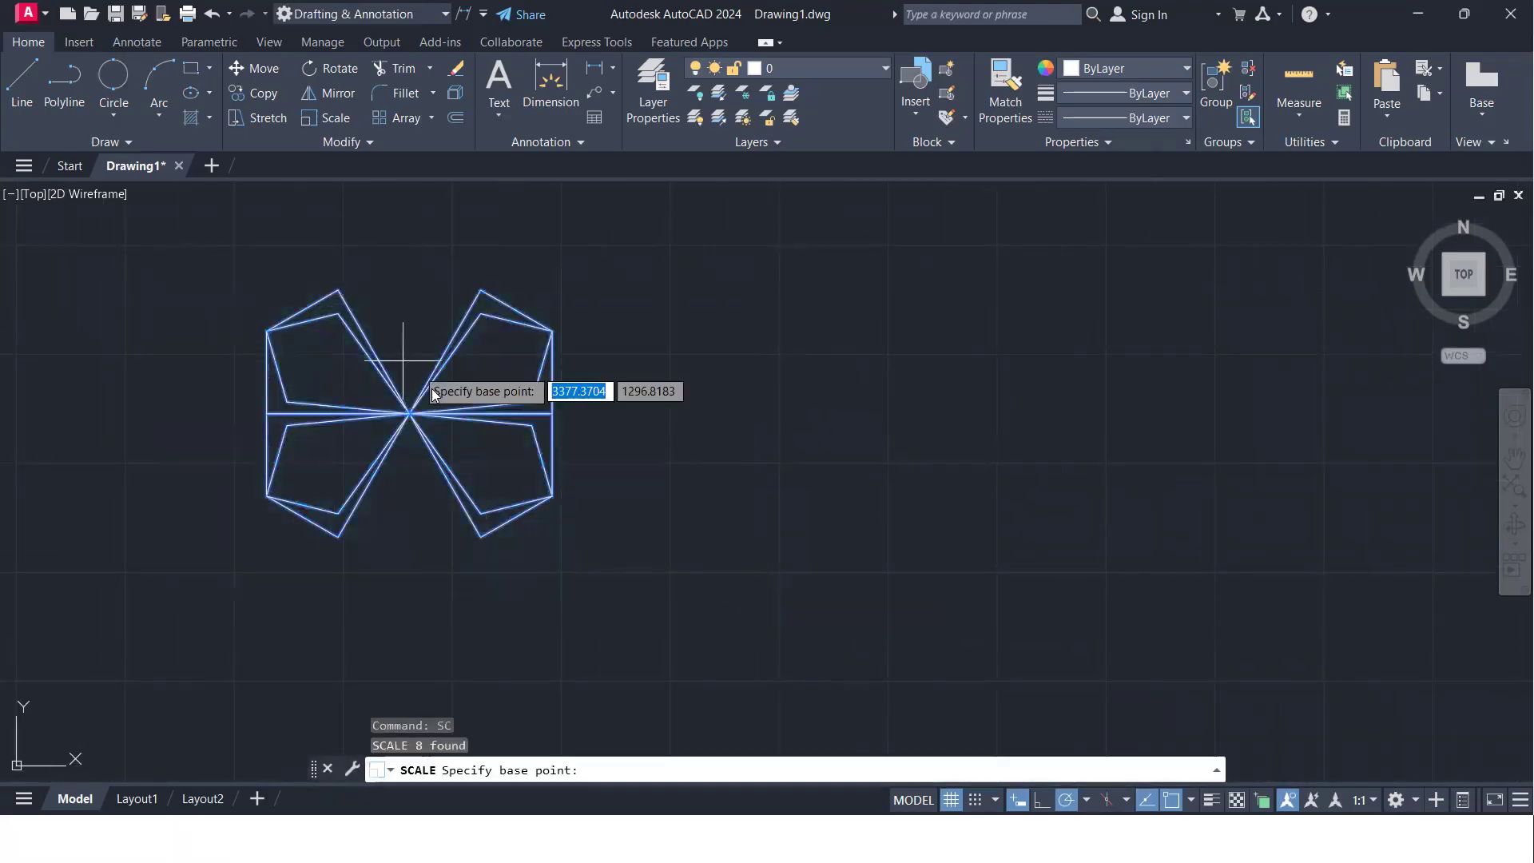
click(409, 413)
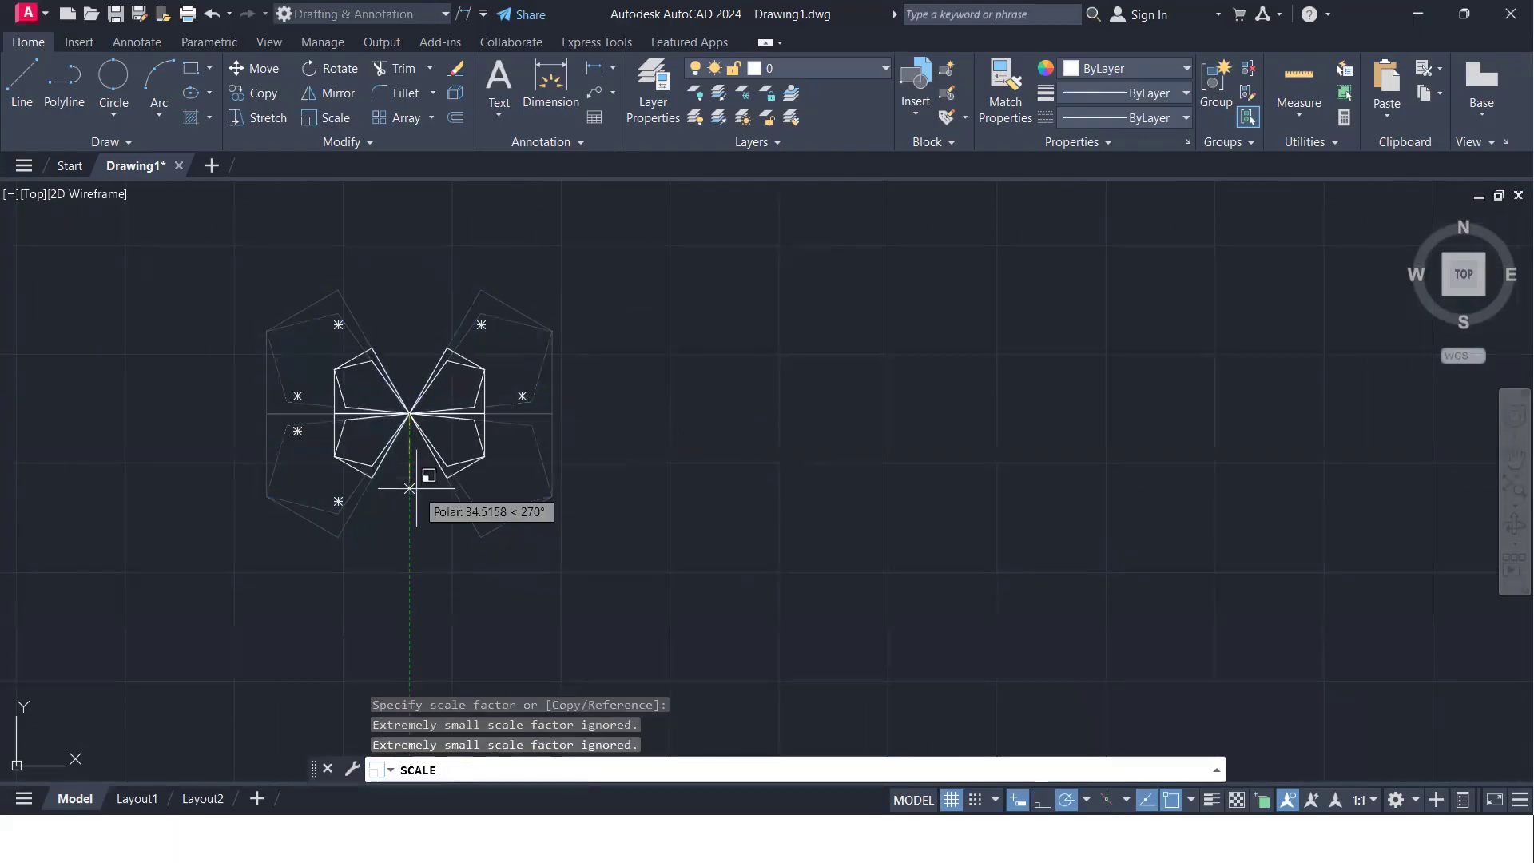
text(3)
key(Return)
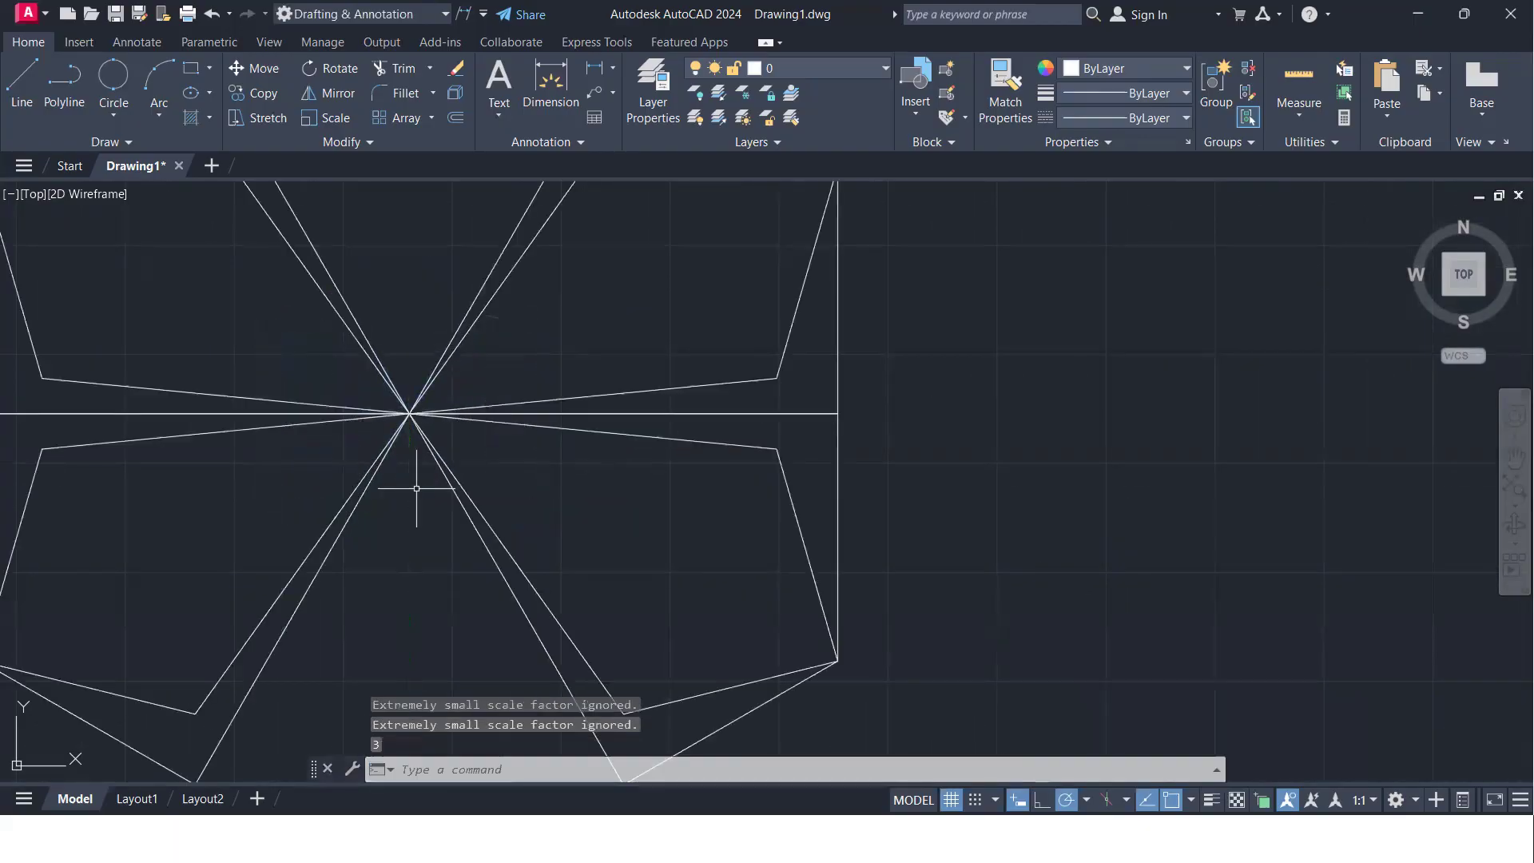
scroll(416, 489, down, 6)
mouse_move(416, 472)
middle_down()
mouse_move(587, 460)
mouse_move(440, 416)
middle_up()
middle_drag(717, 463, 617, 439)
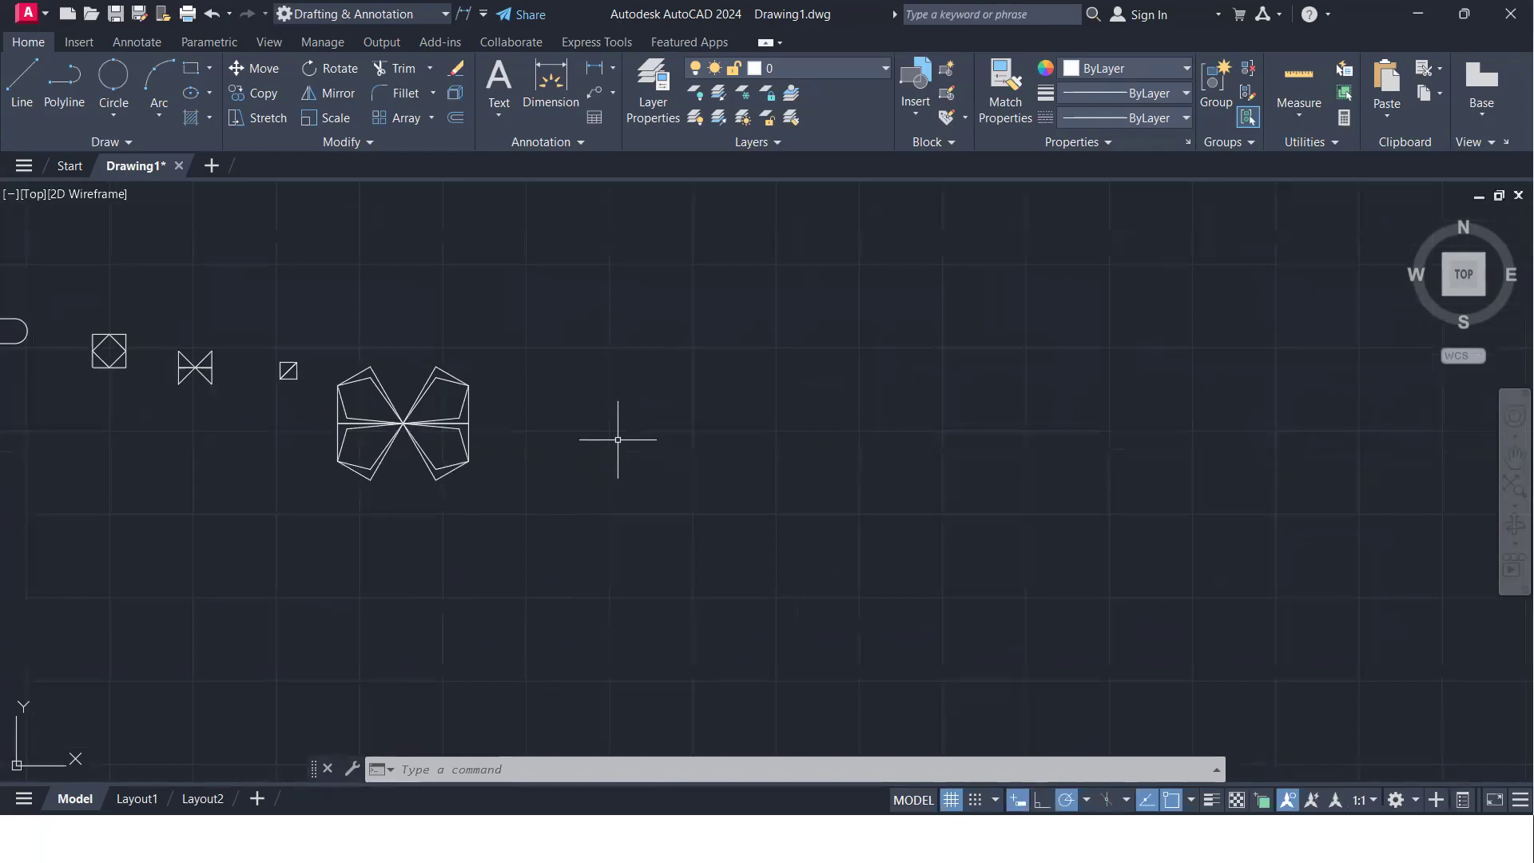
- Draw a rectangle with two freehand corners in the empty area beside the enlarged butterfly-like pattern
text(rec)
key(Return)
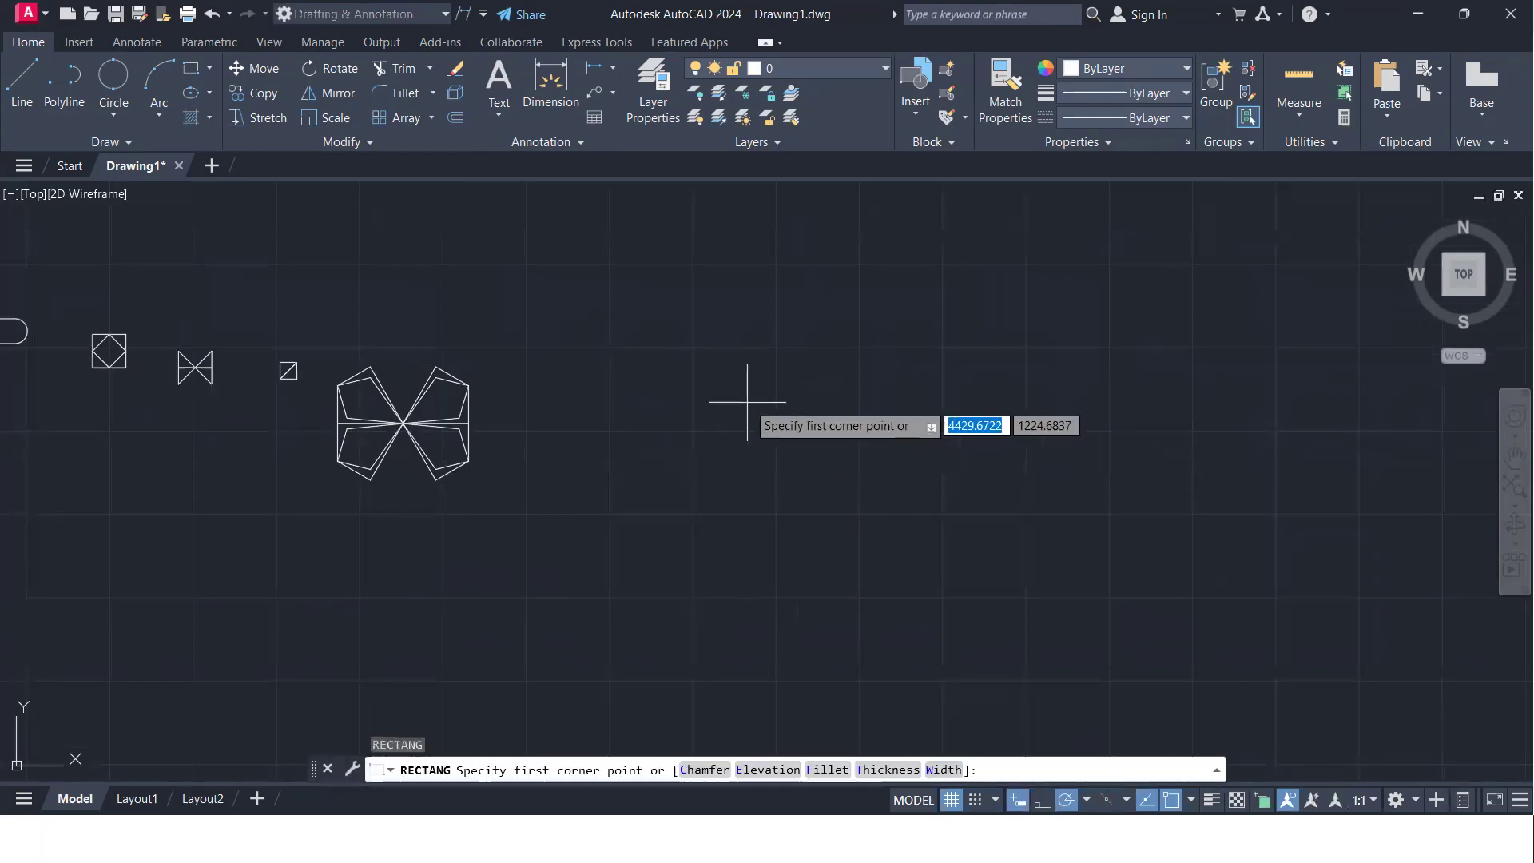
click(708, 377)
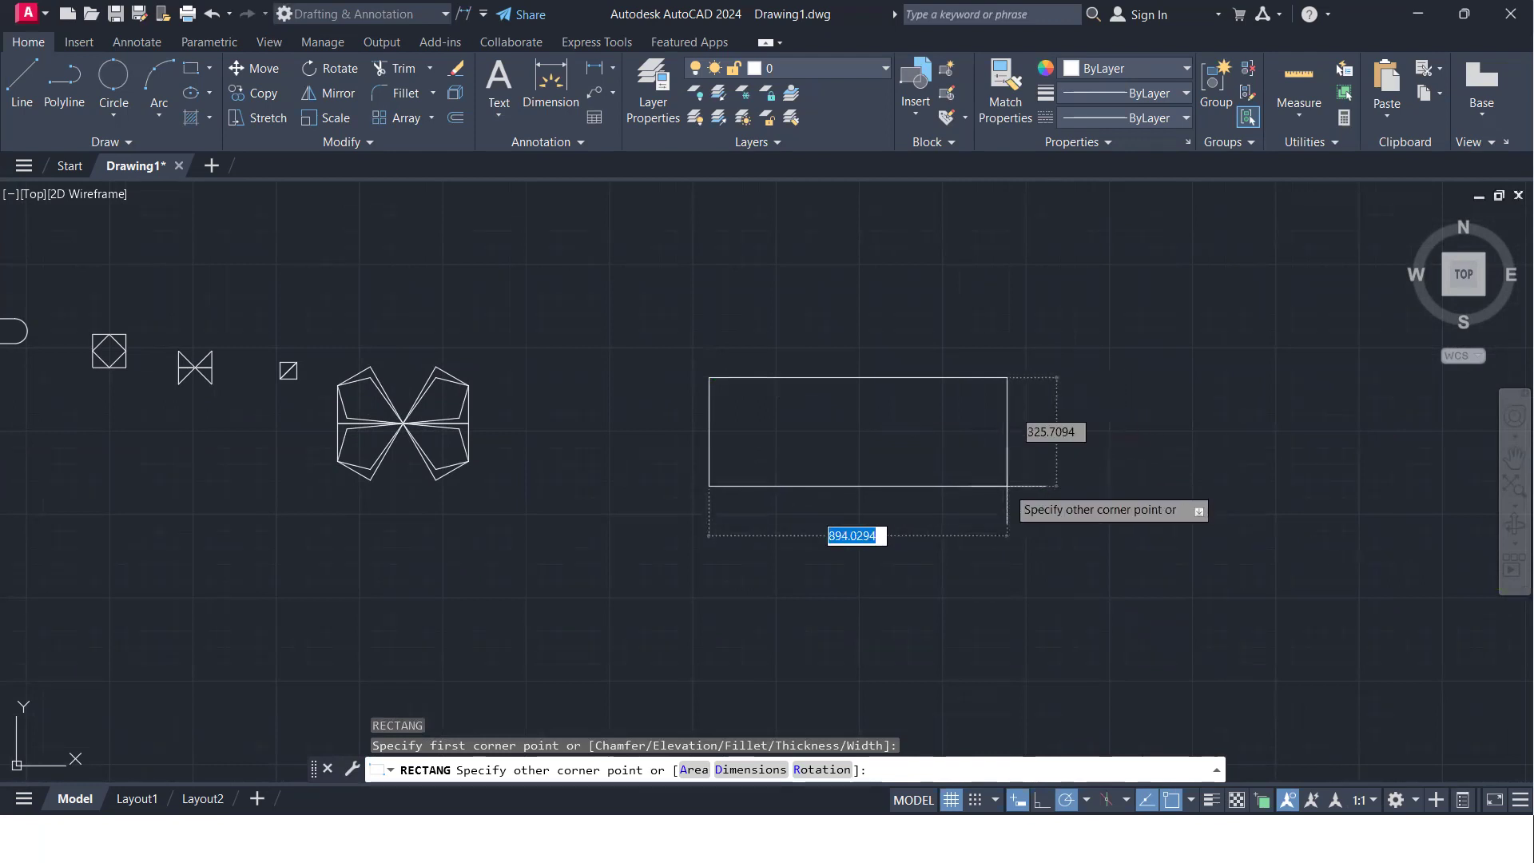
click(974, 530)
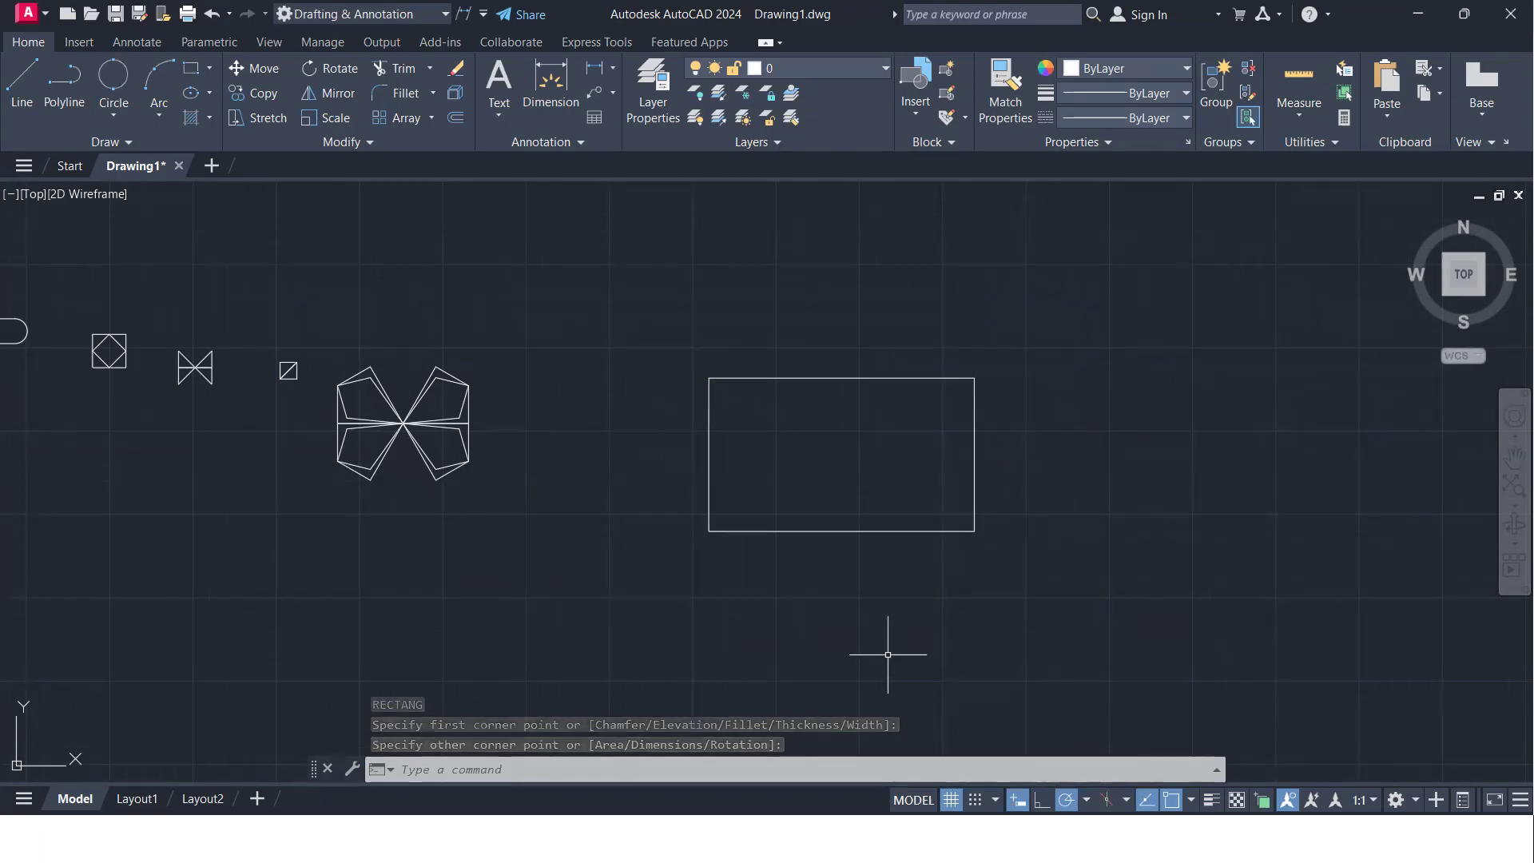
- Try scaling the rectangle freehand about its lower-left corner and undo the scaling
text(Sc)
key(Return)
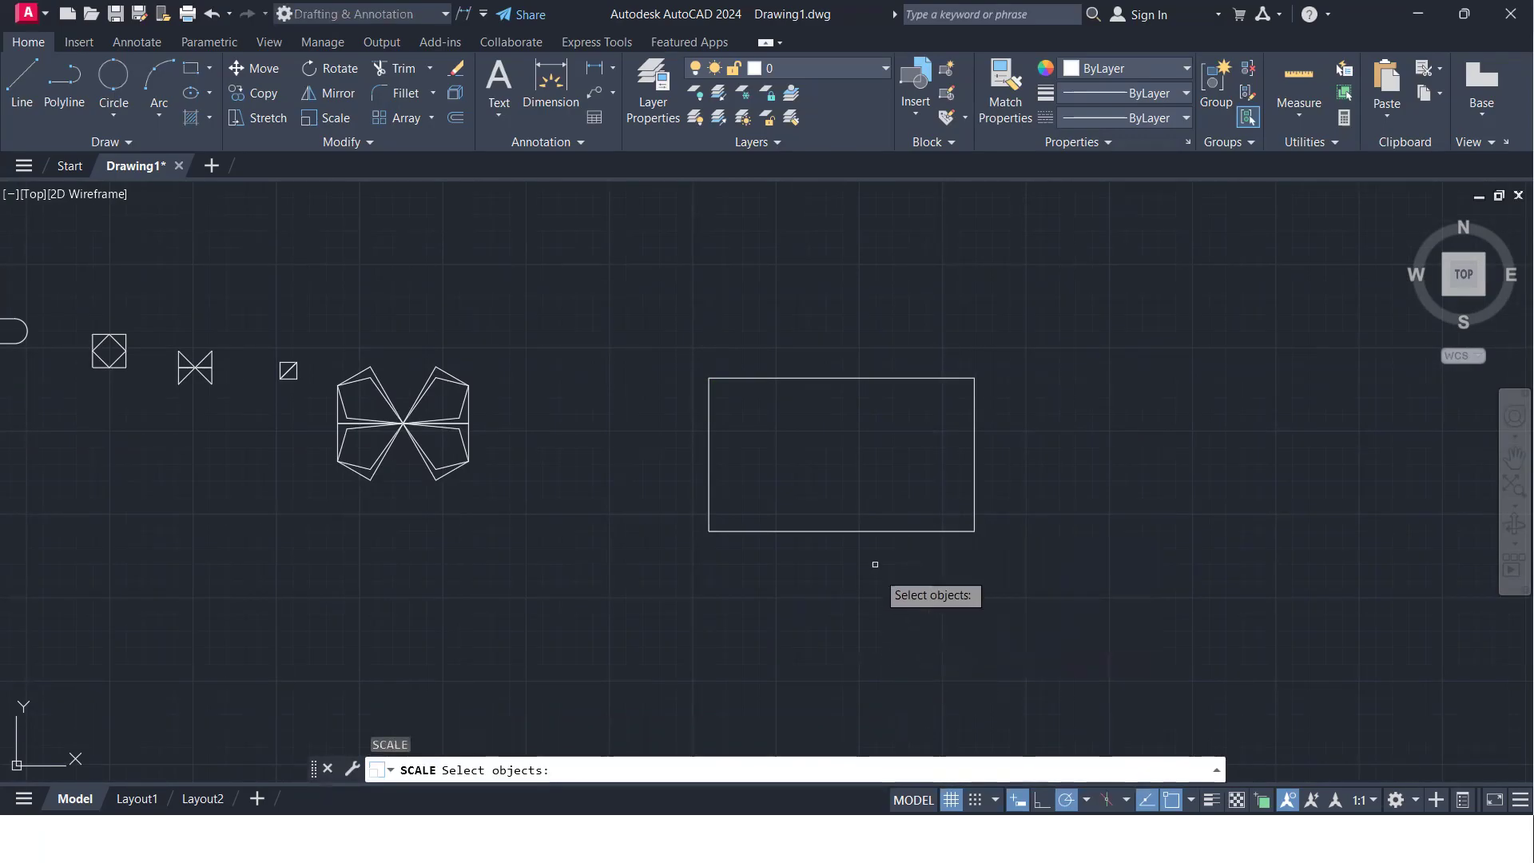
click(873, 530)
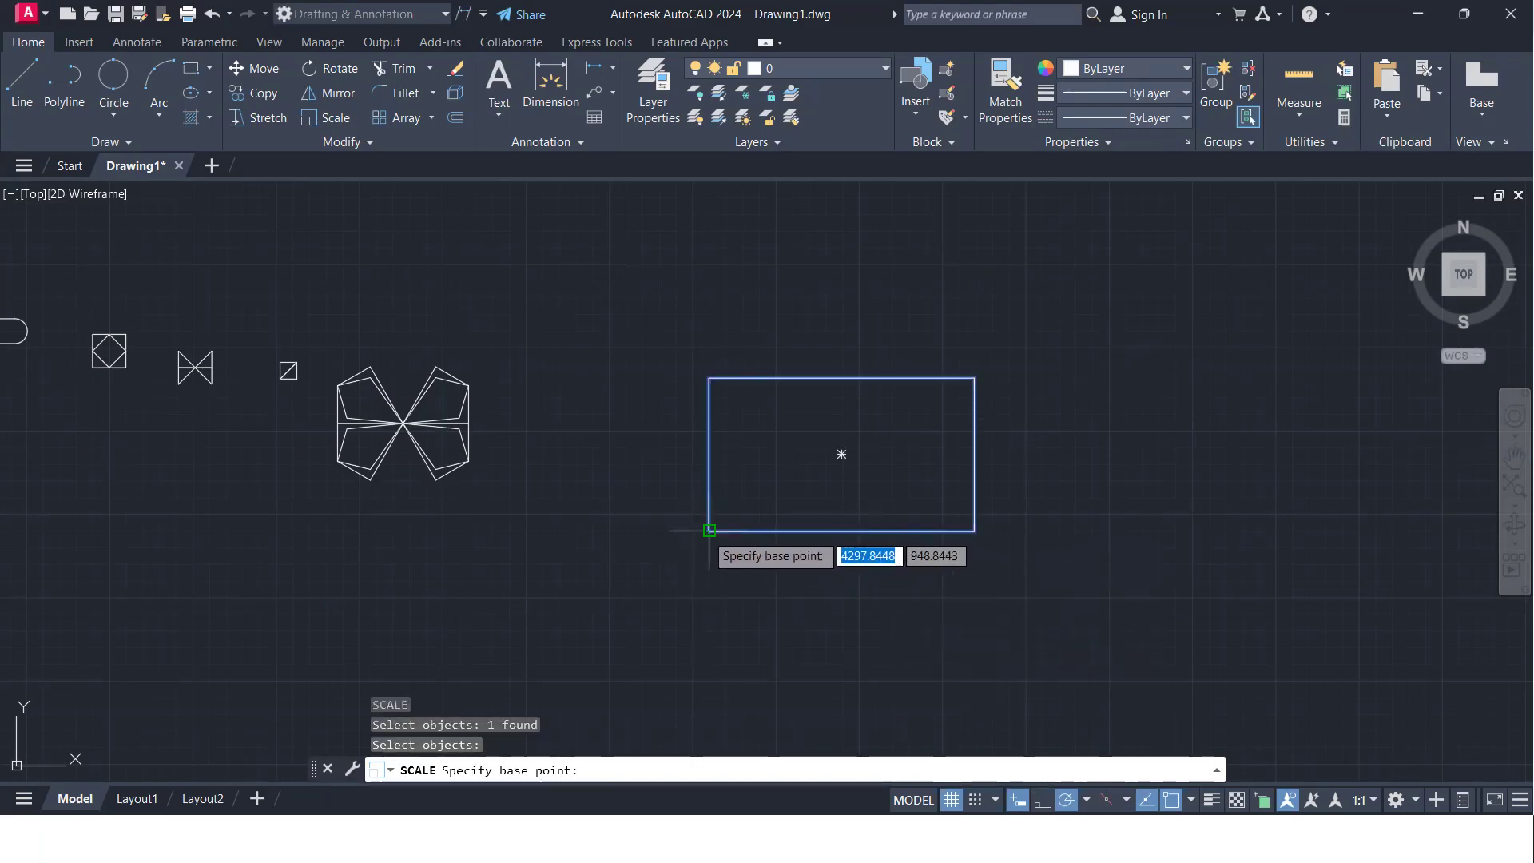
click(710, 529)
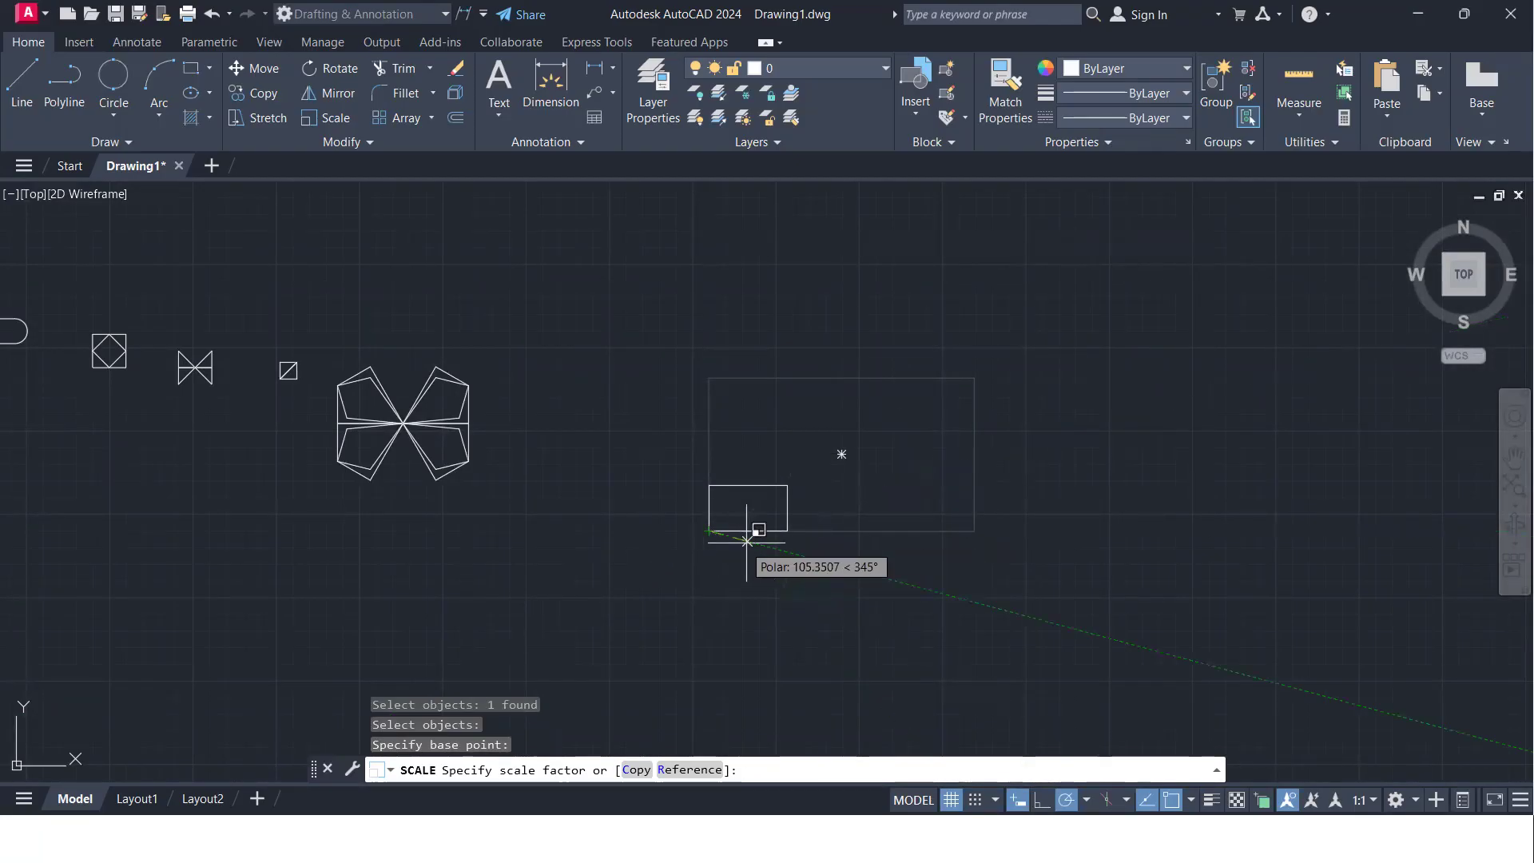
click(806, 497)
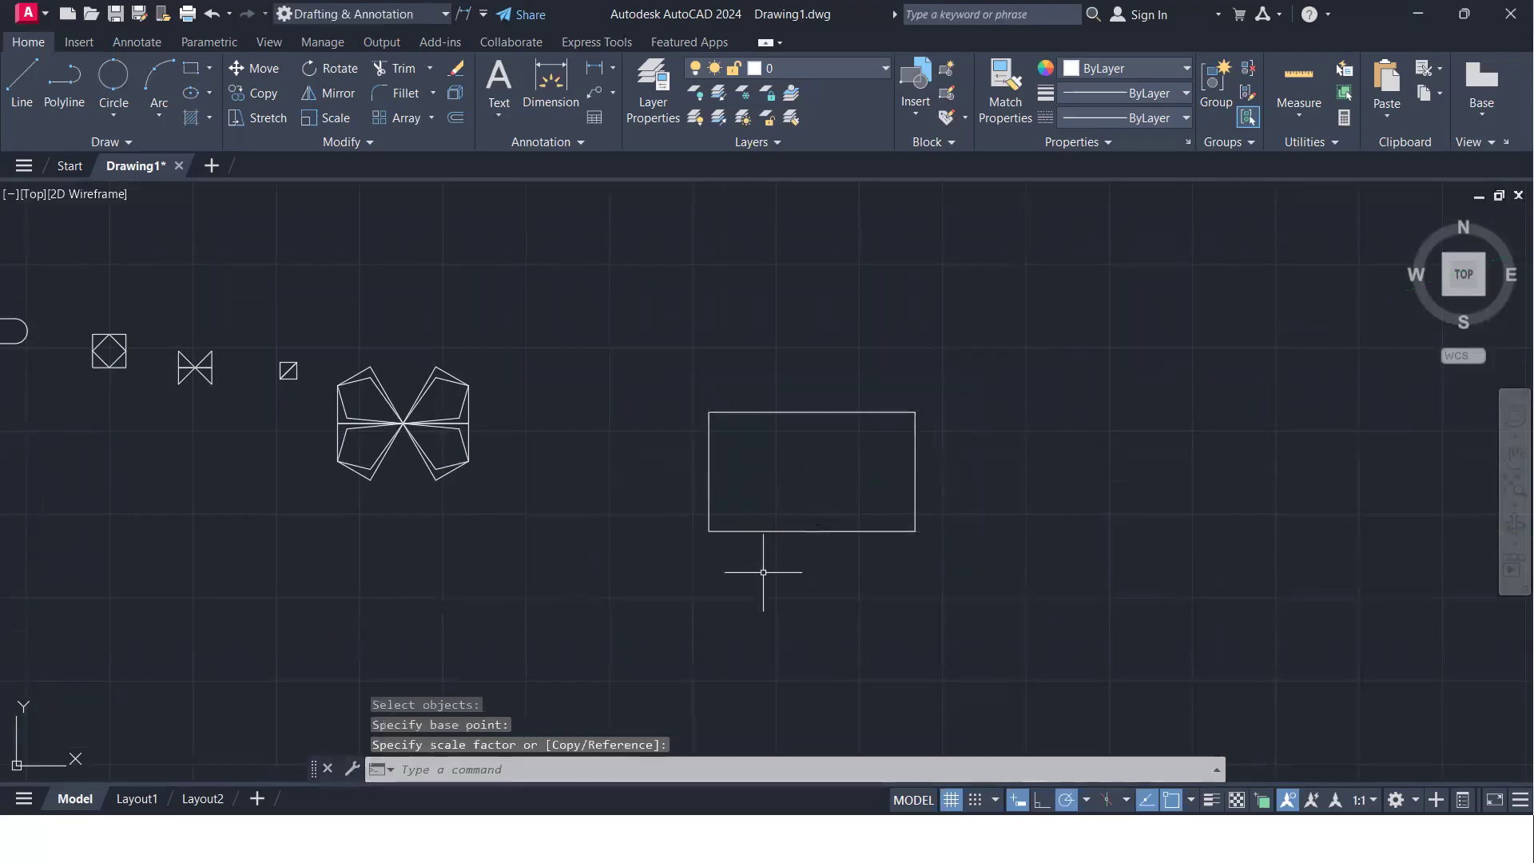
key(ctrl+z)
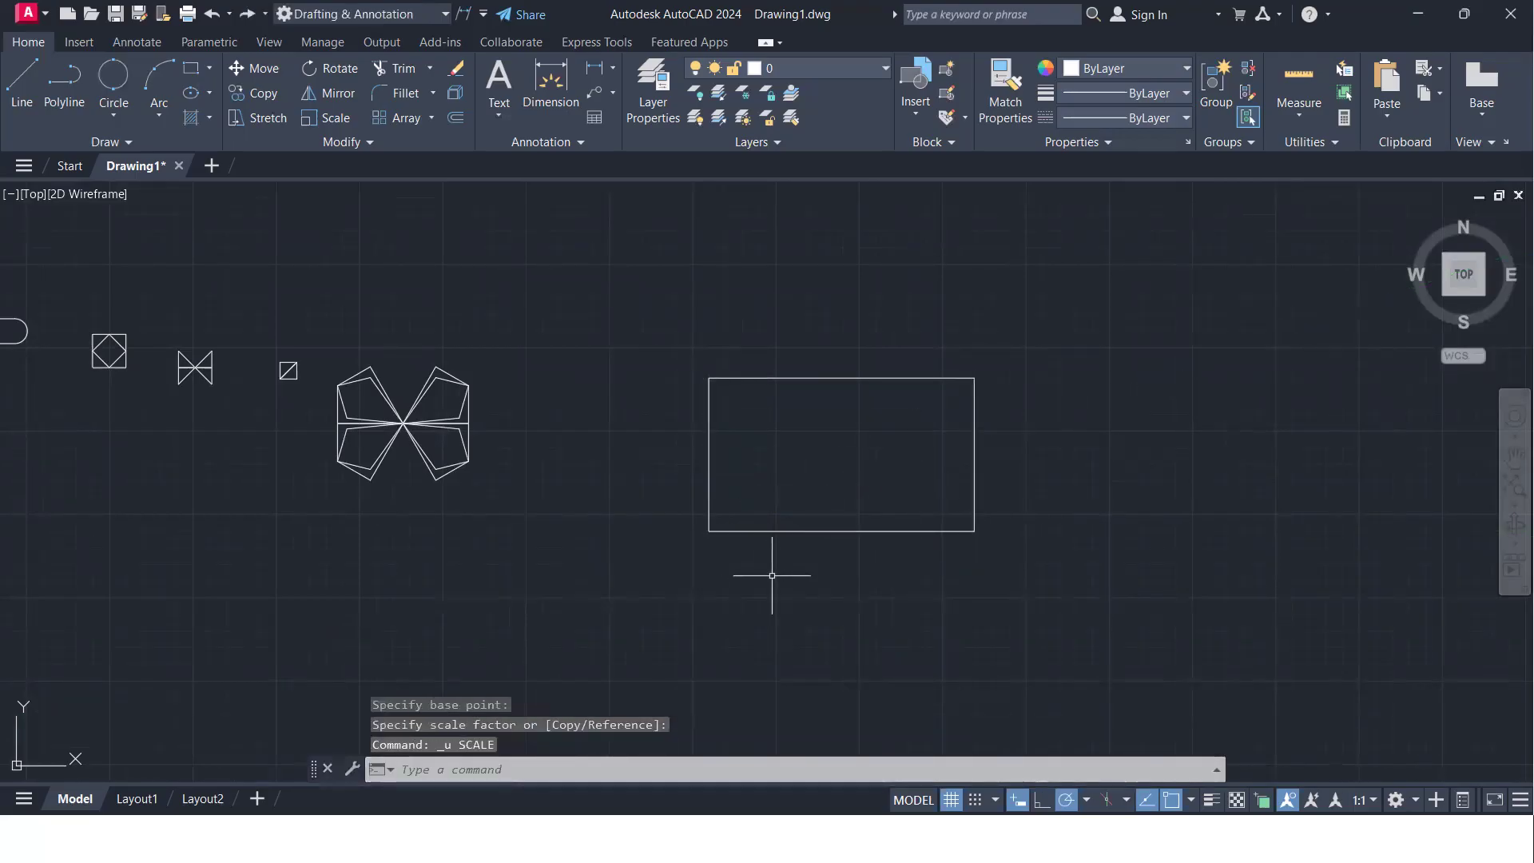
- Scale the rectangle by a factor of 0.5 about its geometric centre
click(918, 594)
click(824, 510)
text(sc)
key(Return)
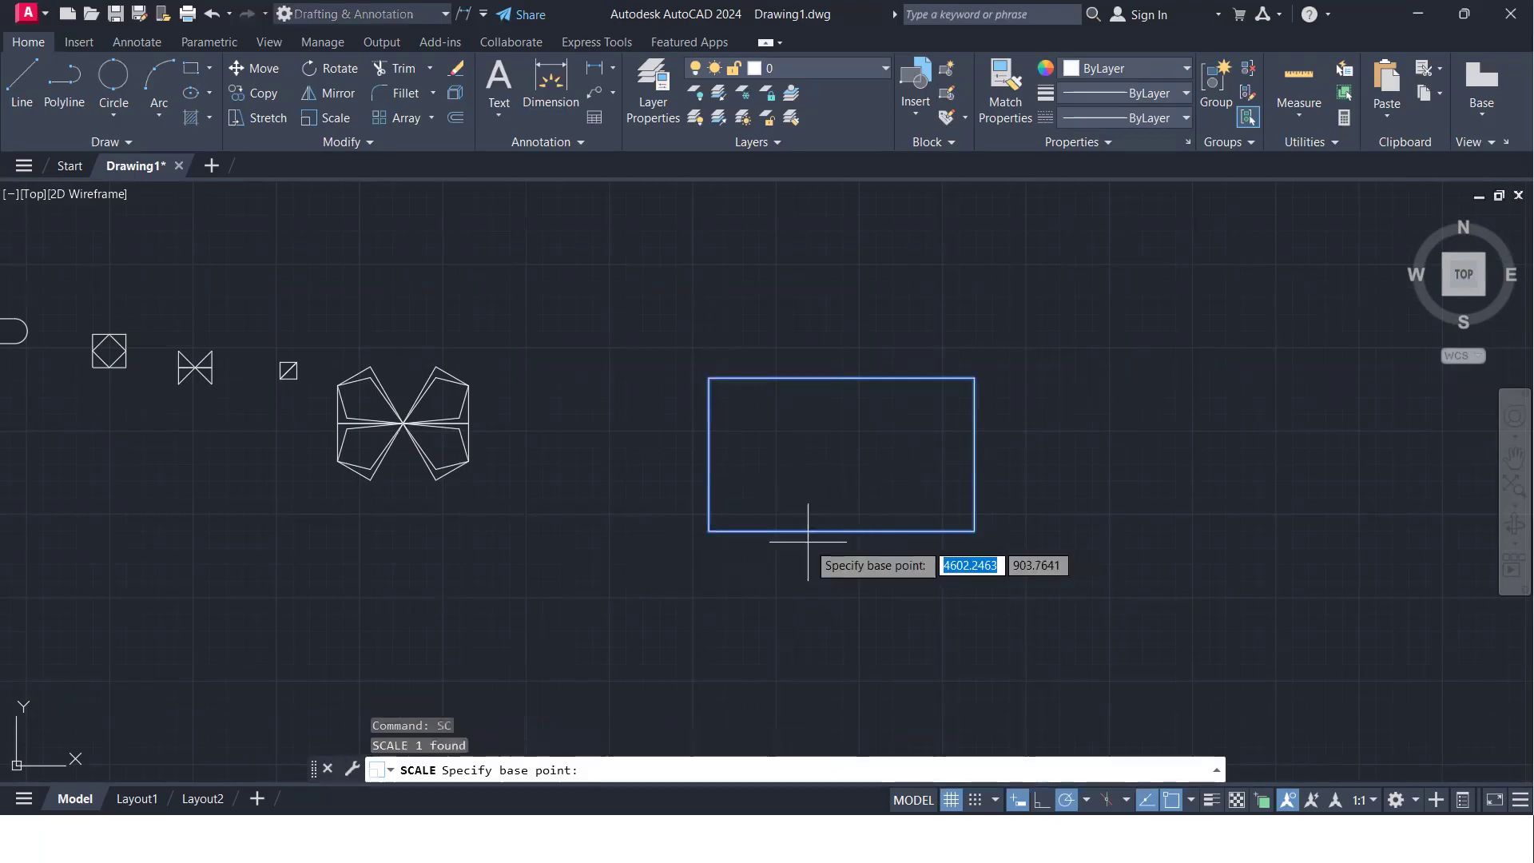
click(841, 454)
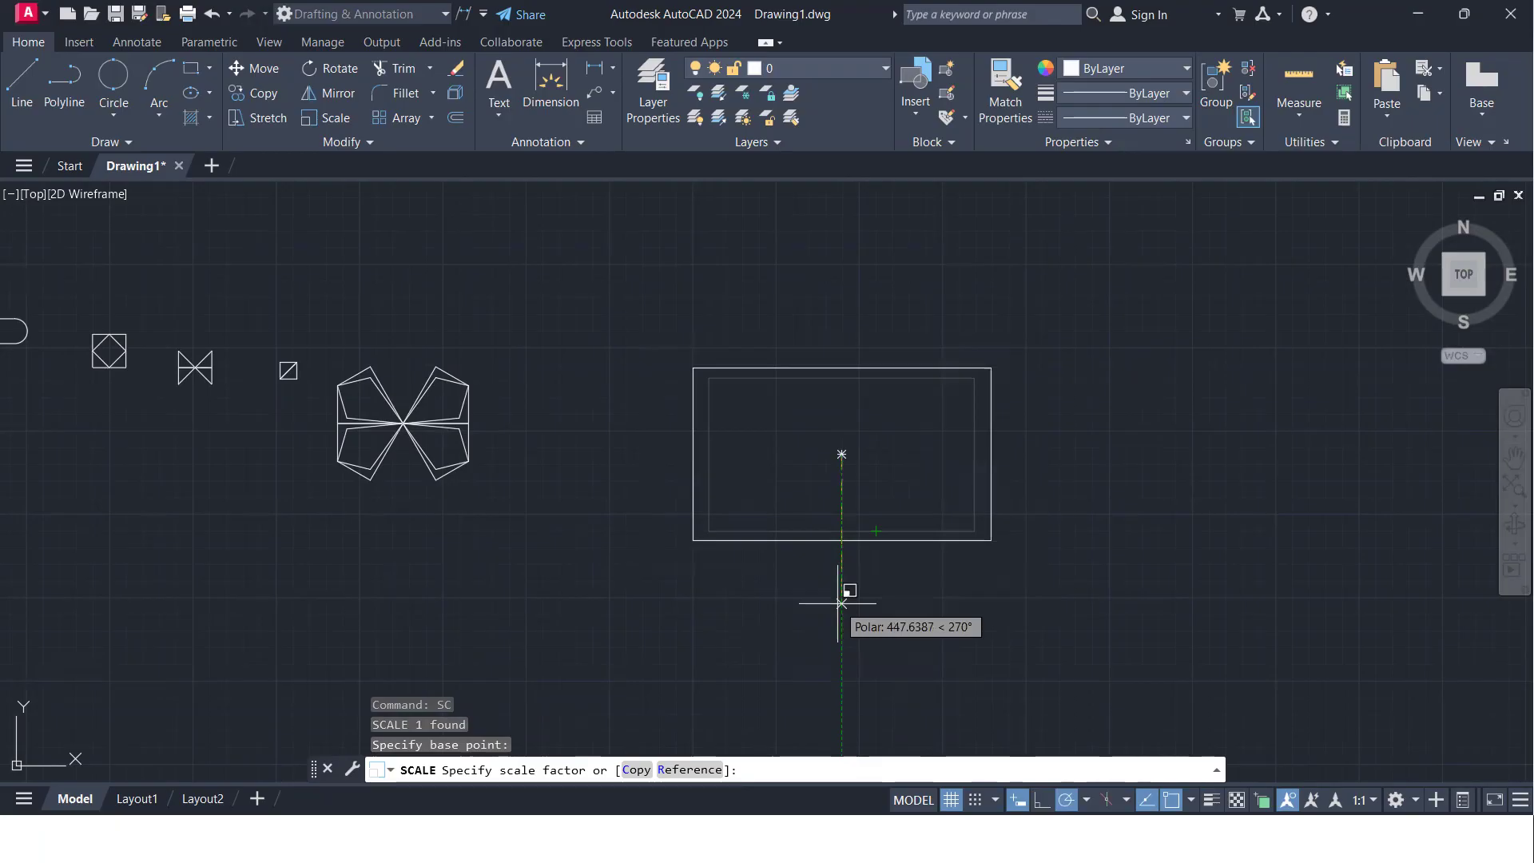
text(0.5)
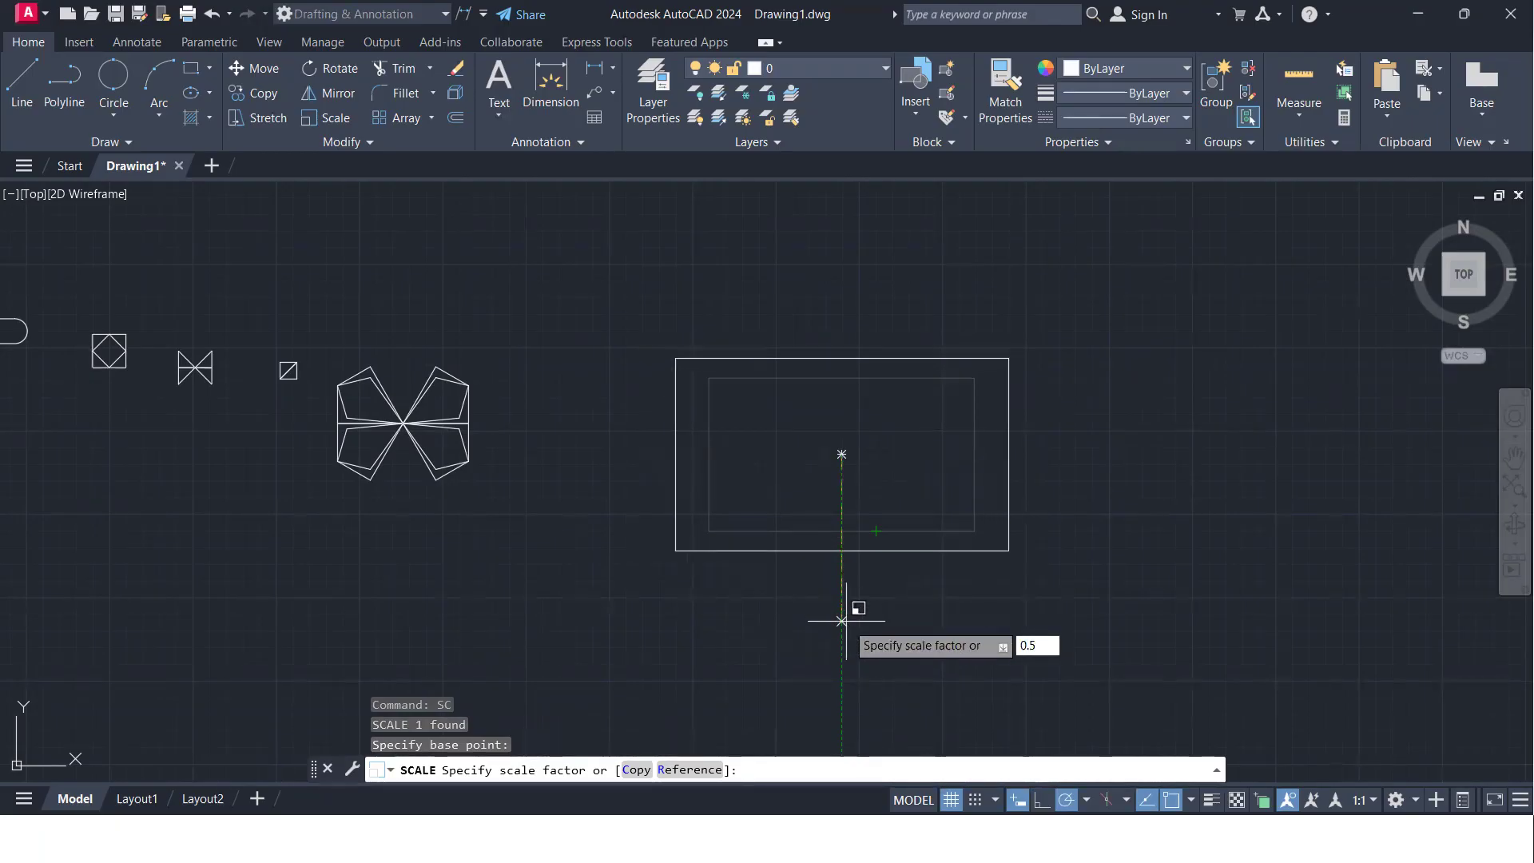
key(Return)
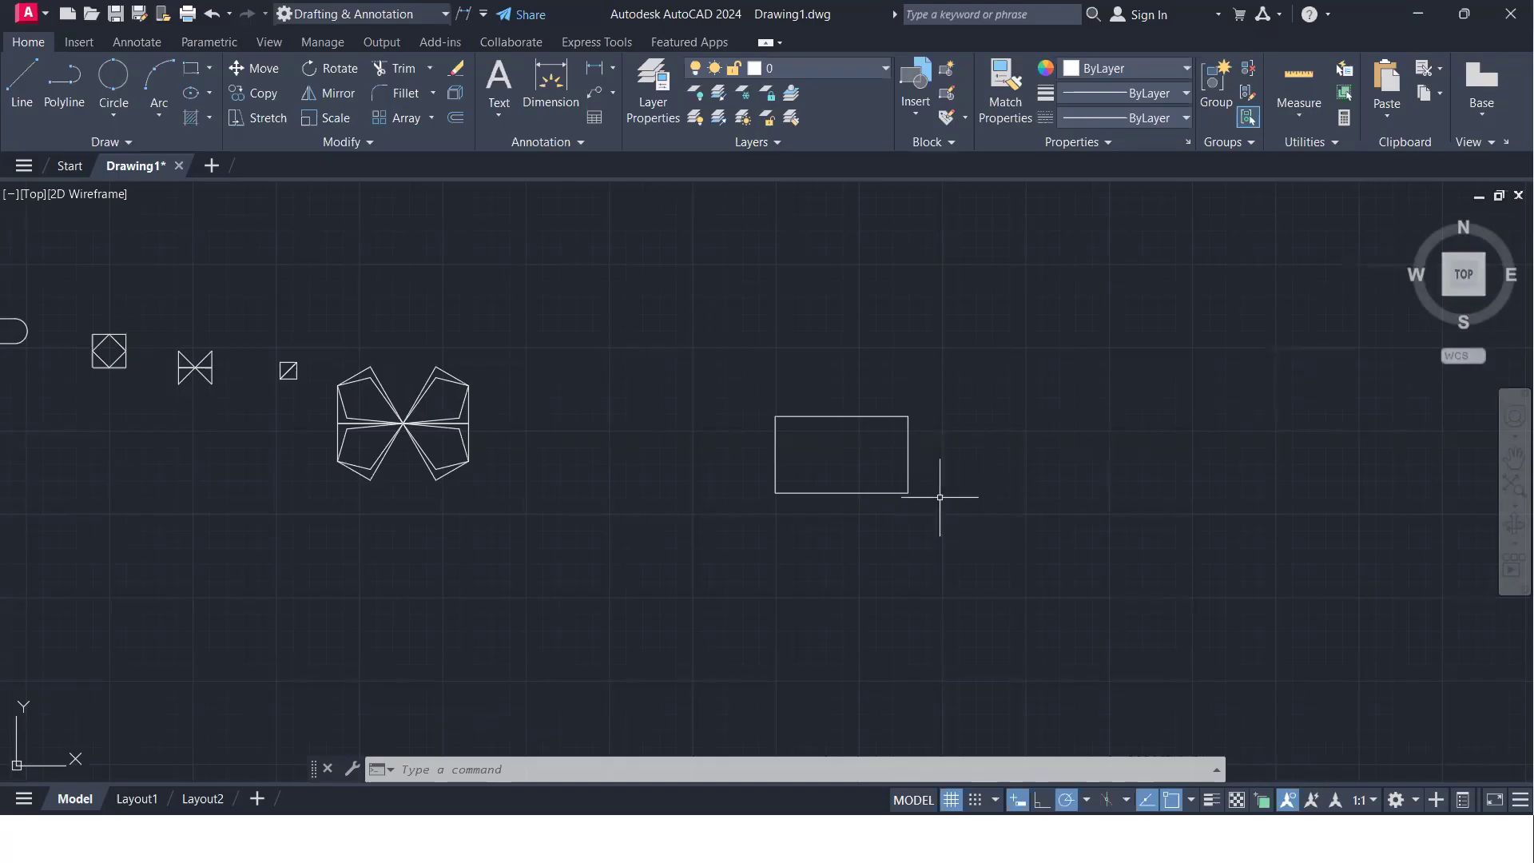
- Scale a copy of the reduced rectangle by a factor of 1.5 about its lower-left corner, keeping the original
mouse_move(900, 491)
middle_down()
mouse_move(784, 472)
mouse_move(761, 505)
middle_up()
click(762, 493)
click(559, 401)
text(sc)
key(Return)
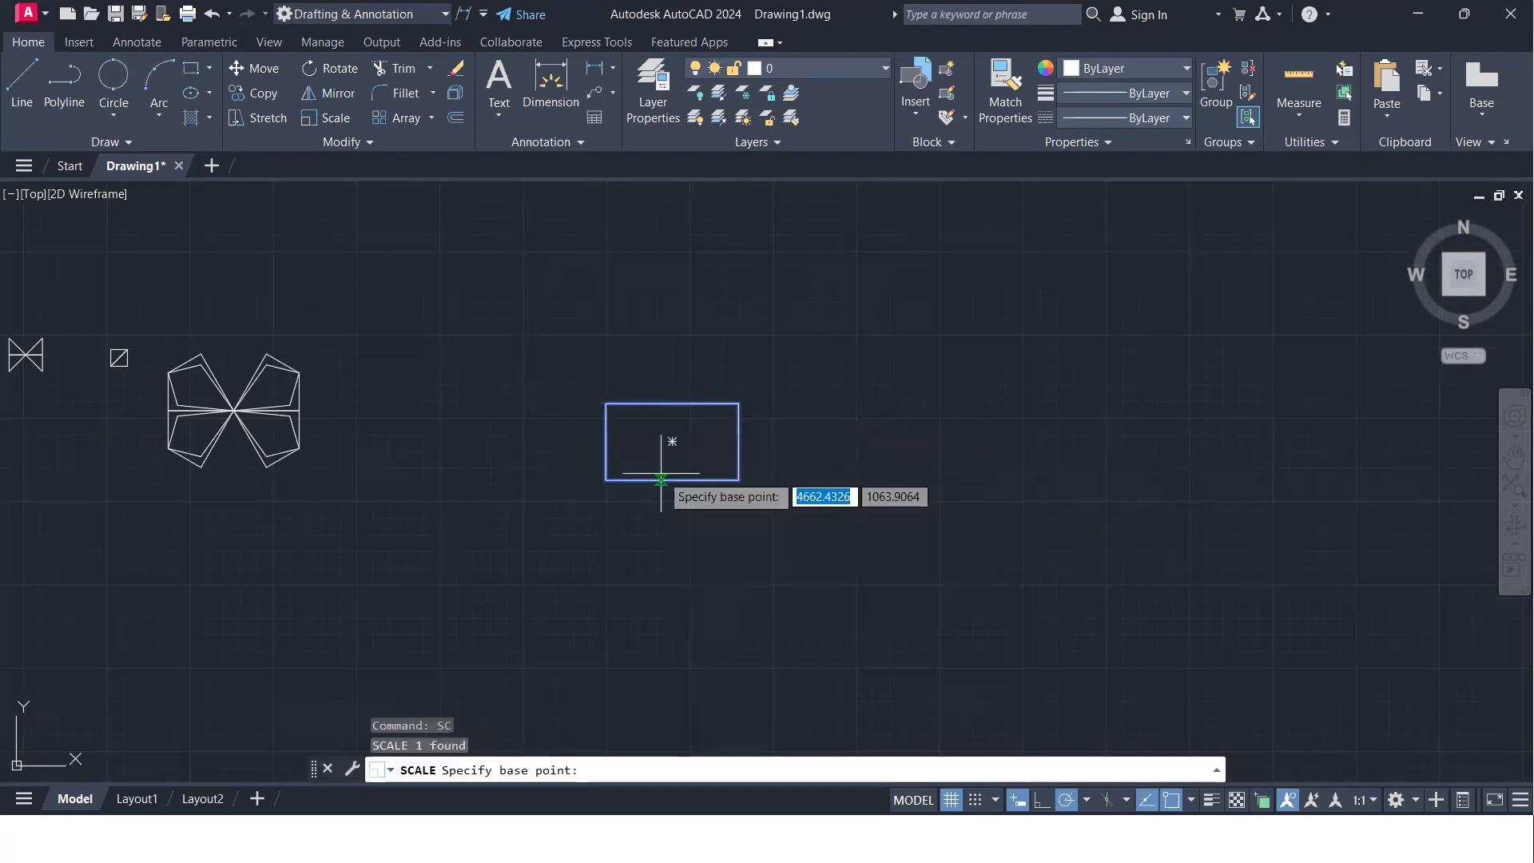
click(607, 480)
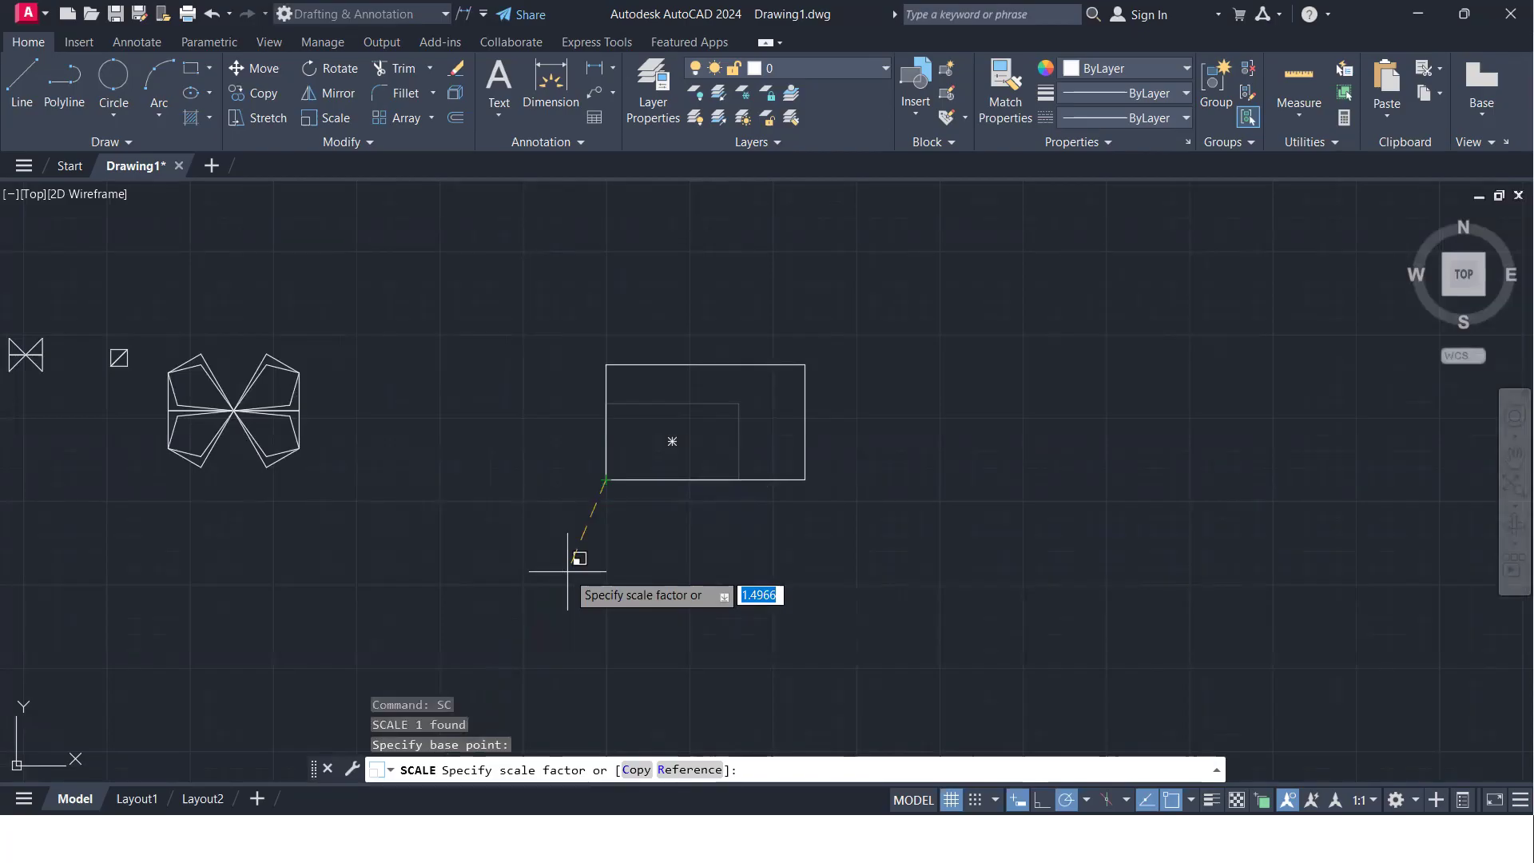
text(c)
key(Return)
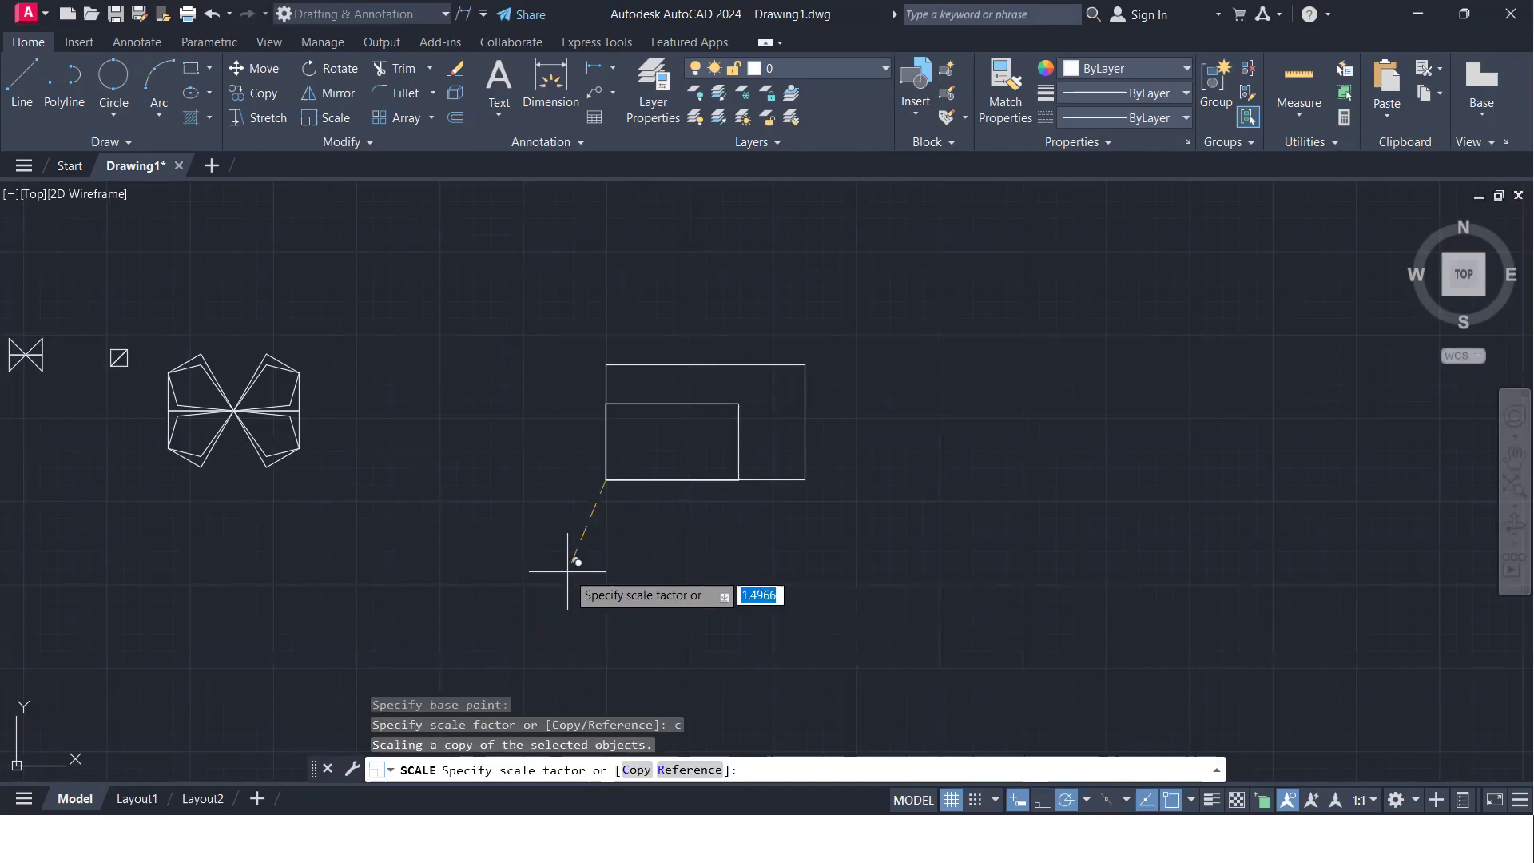
text(1.5)
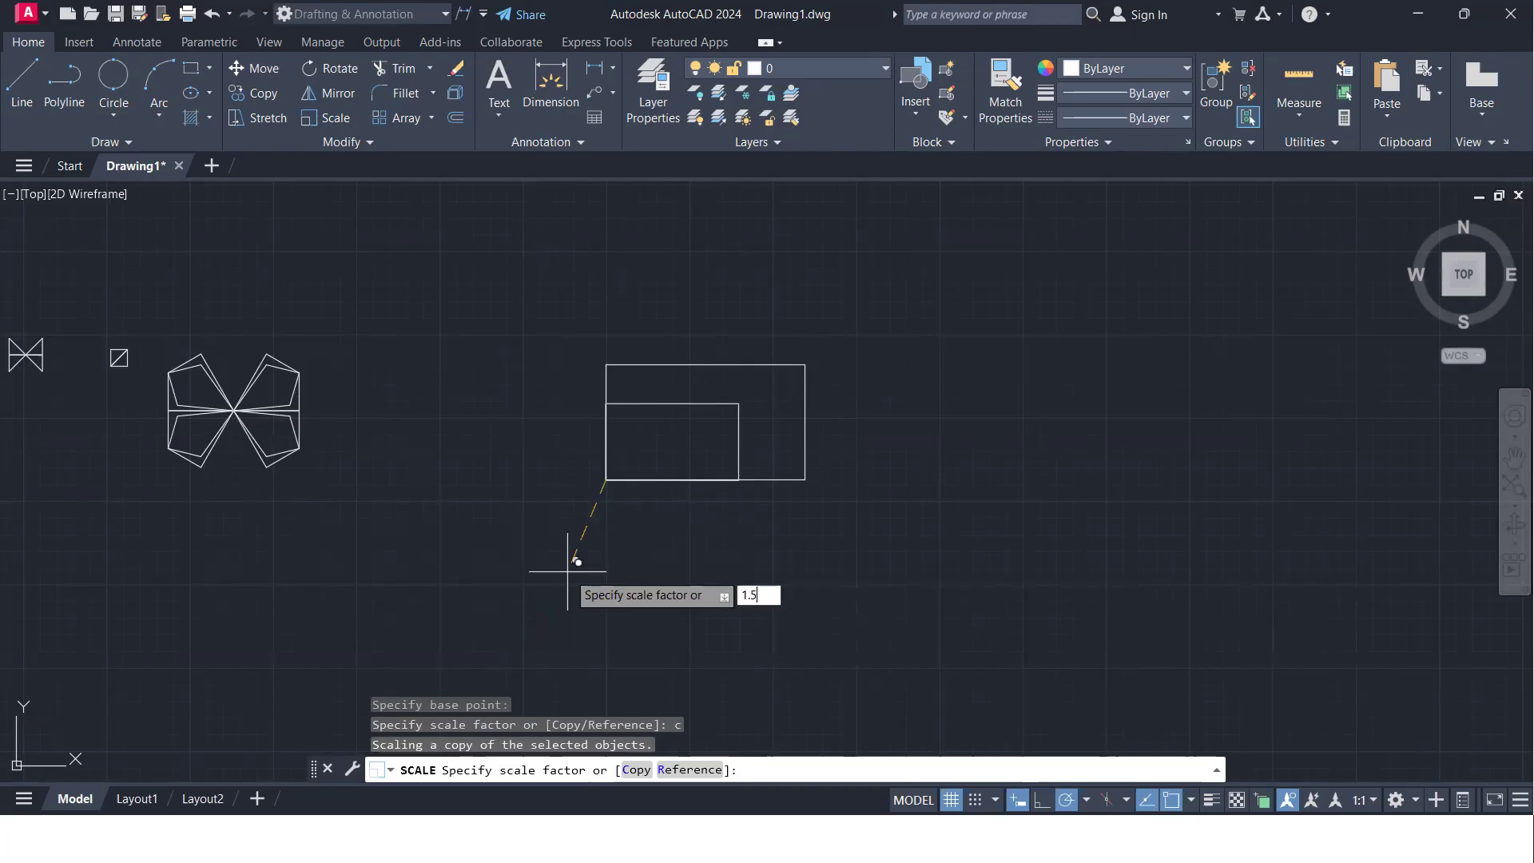
key(Return)
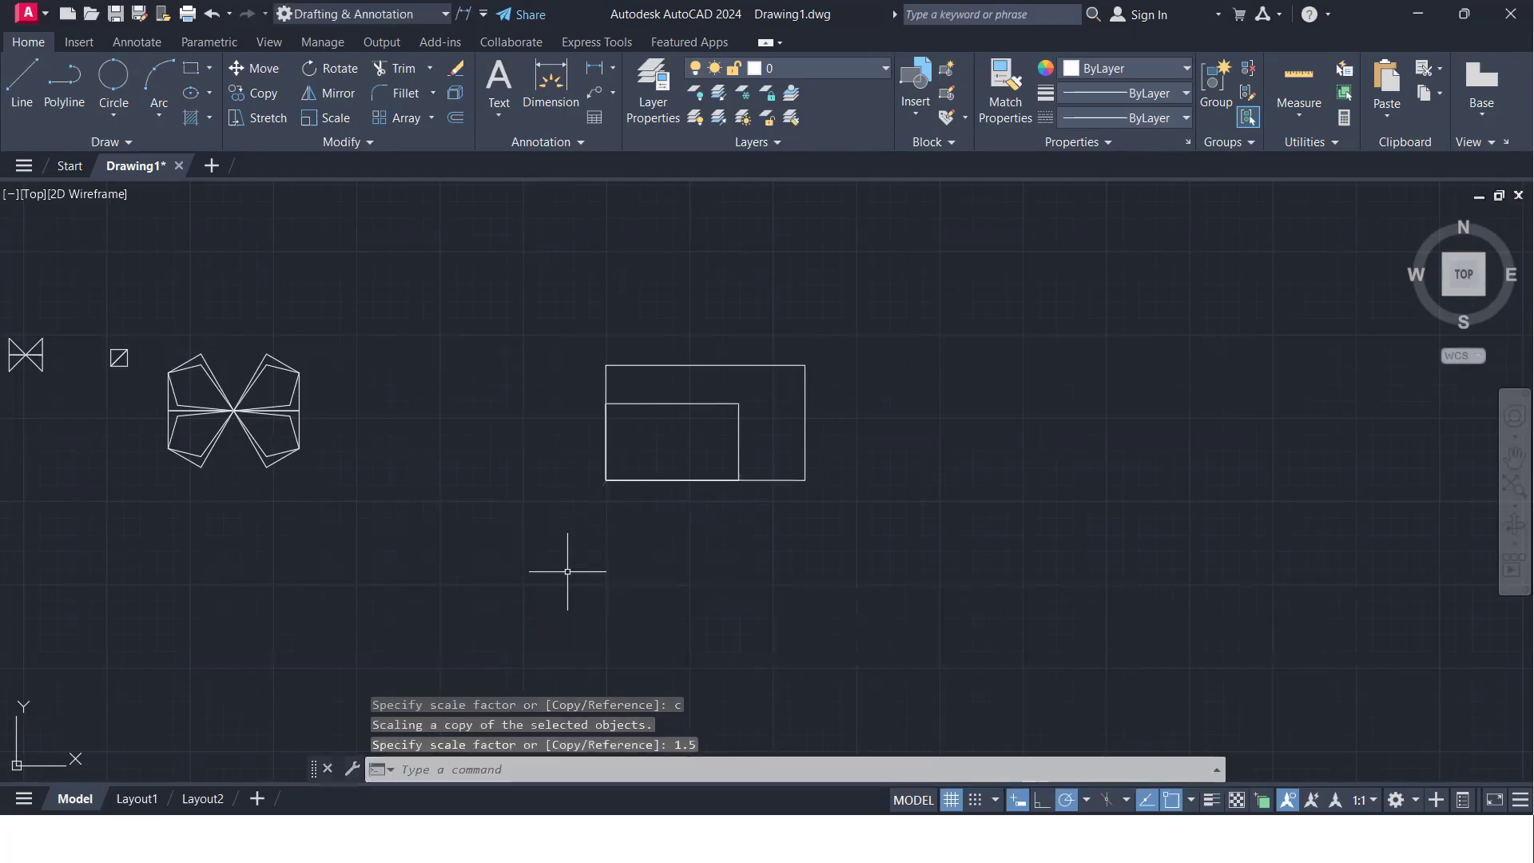
- Scale another copy of the smallest rectangle by a factor of 2 about the shared lower-left corner
scroll(693, 455, up, 4)
middle_drag(692, 448, 565, 466)
scroll(565, 466, down, 2)
click(672, 455)
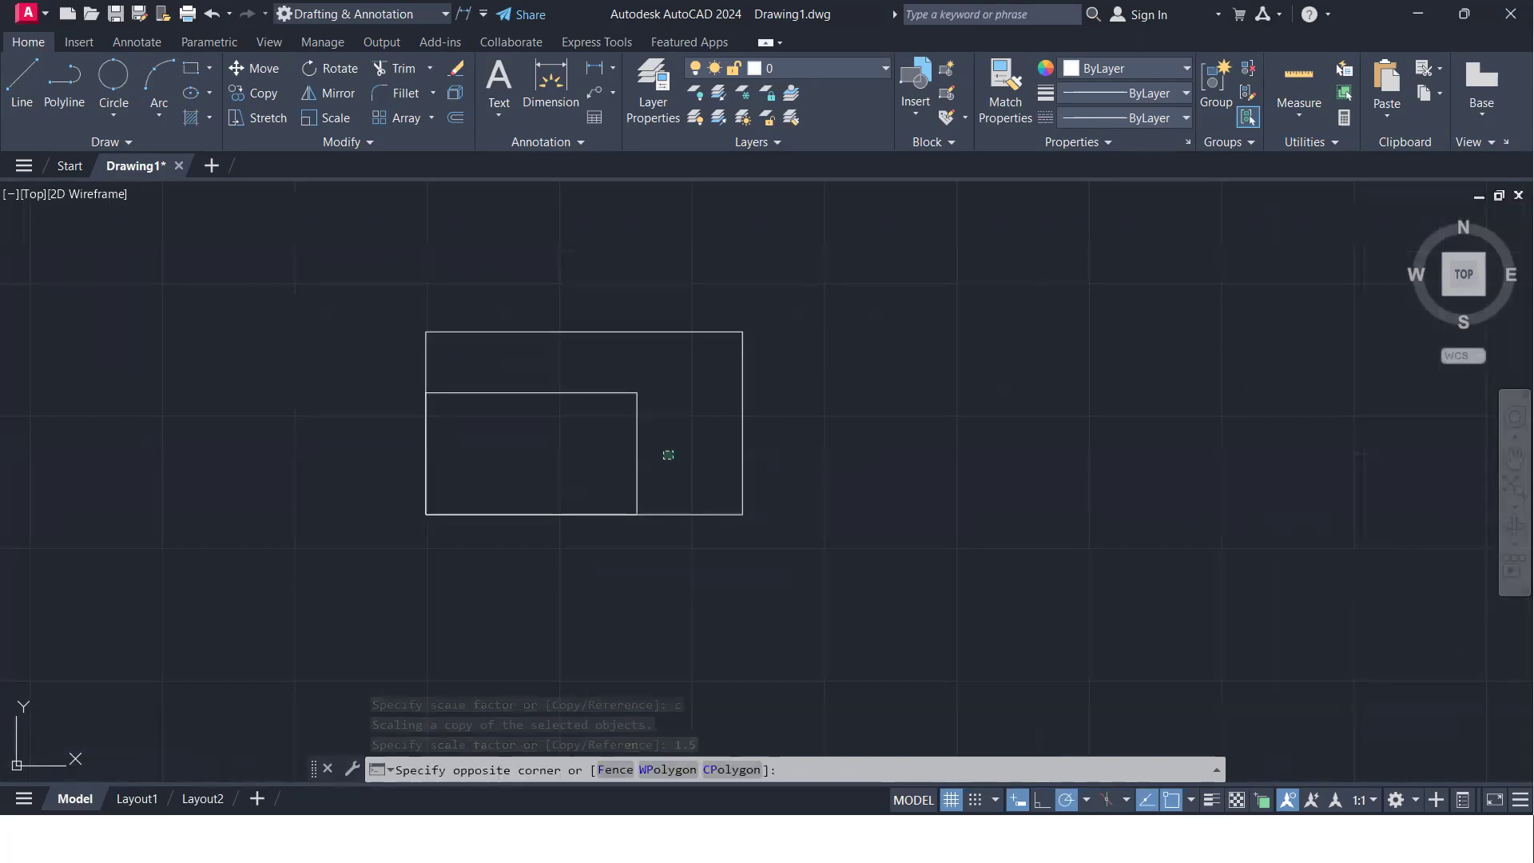
click(582, 370)
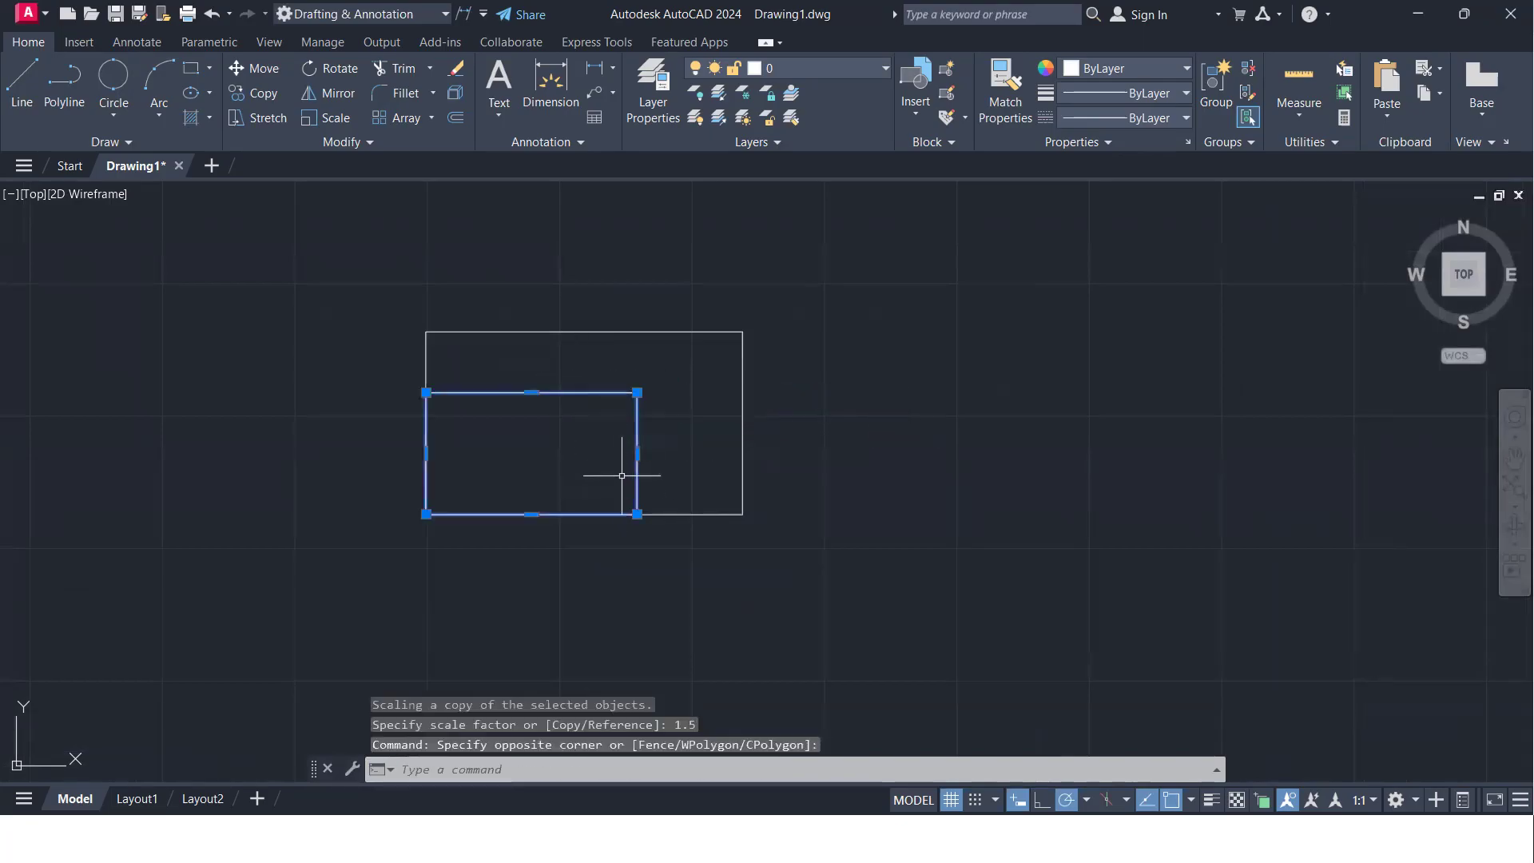
text(SC)
key(Return)
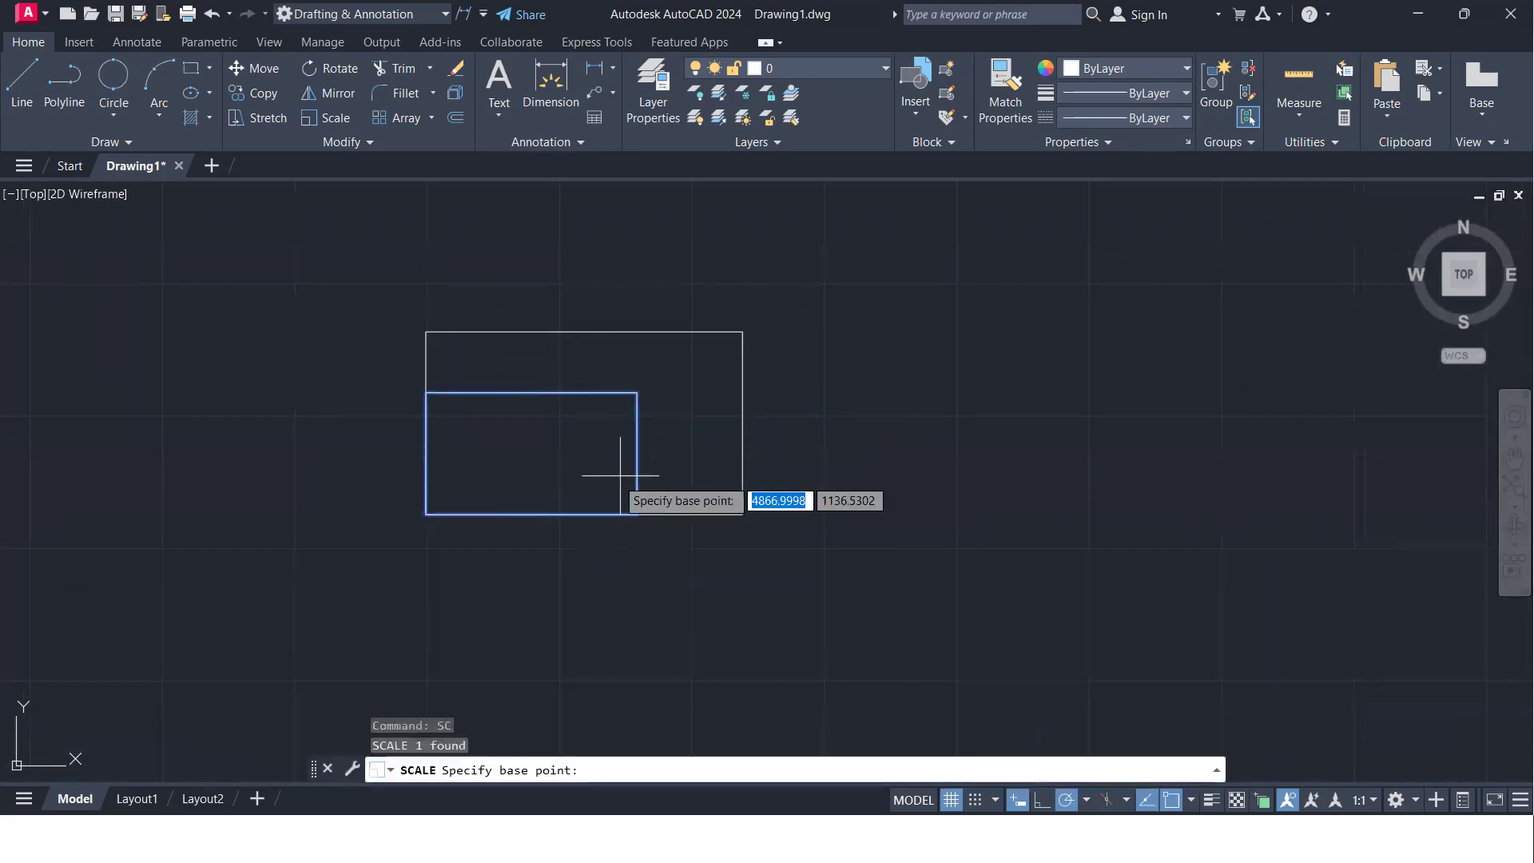
click(425, 514)
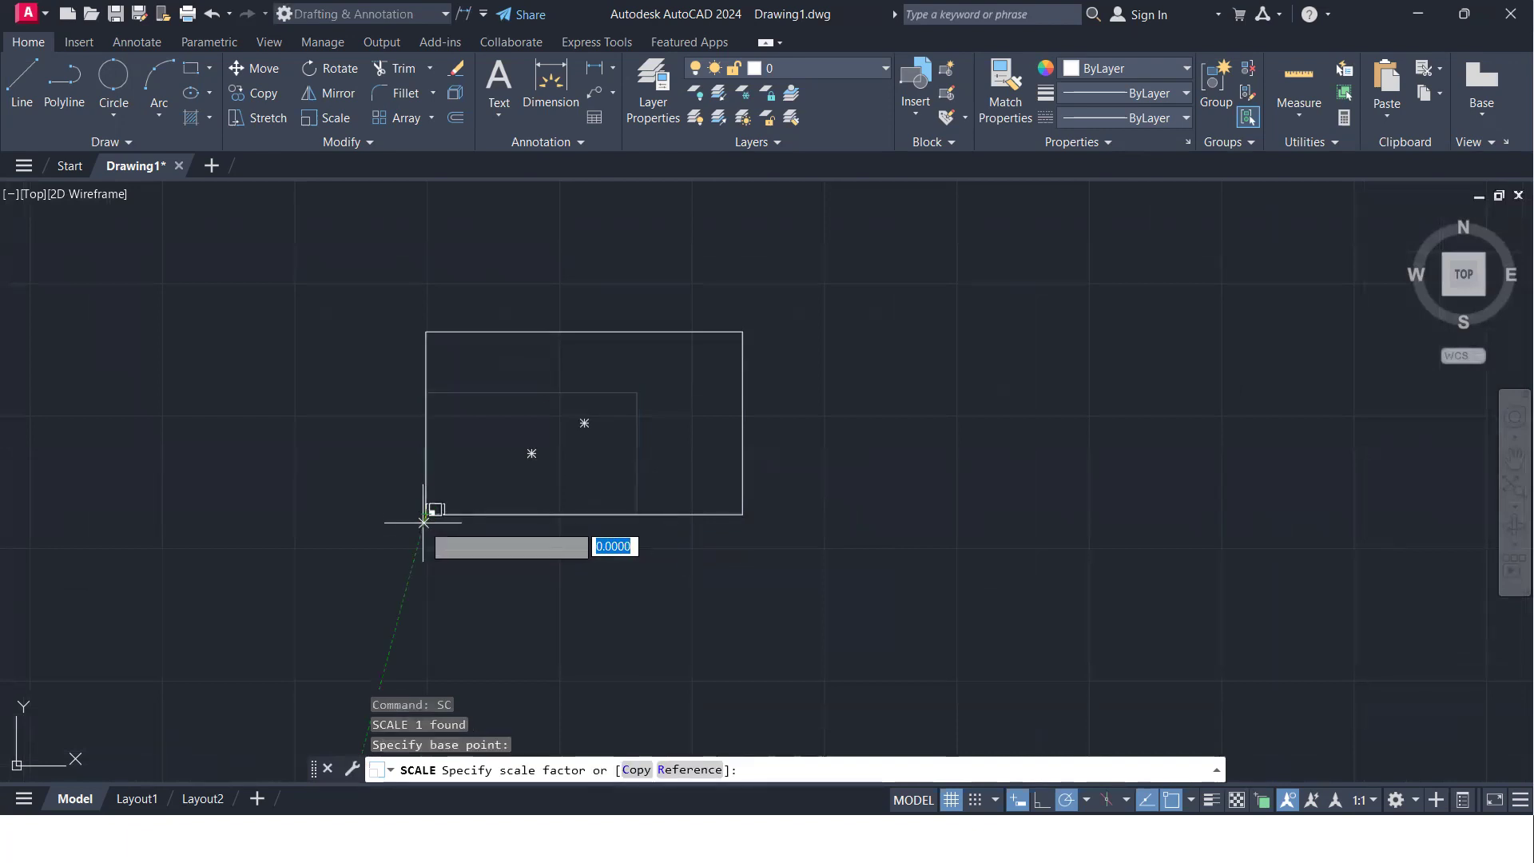
text(c)
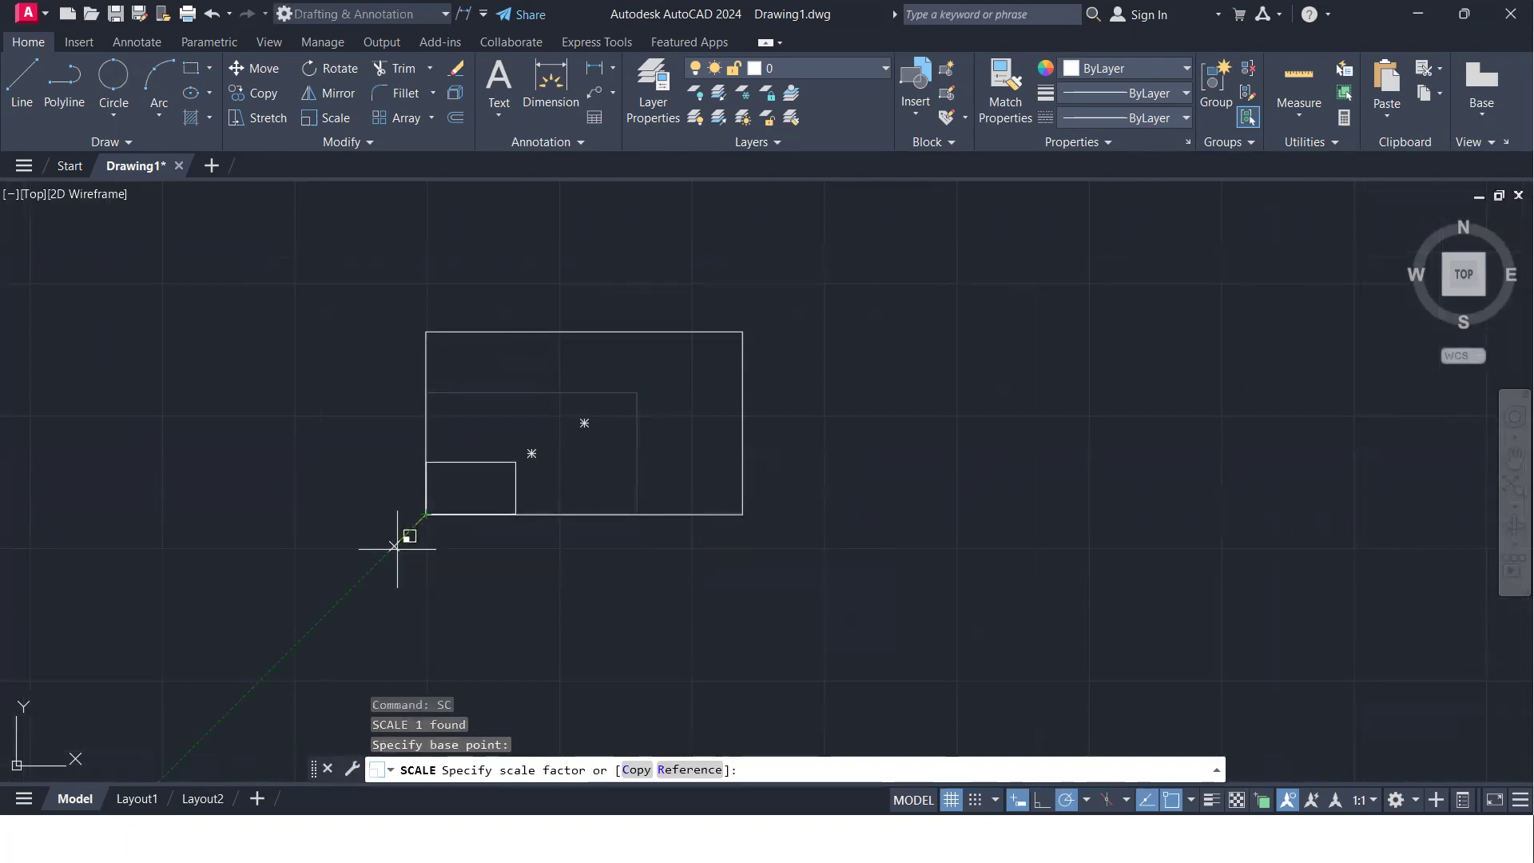
key(Return)
text(2)
key(Return)
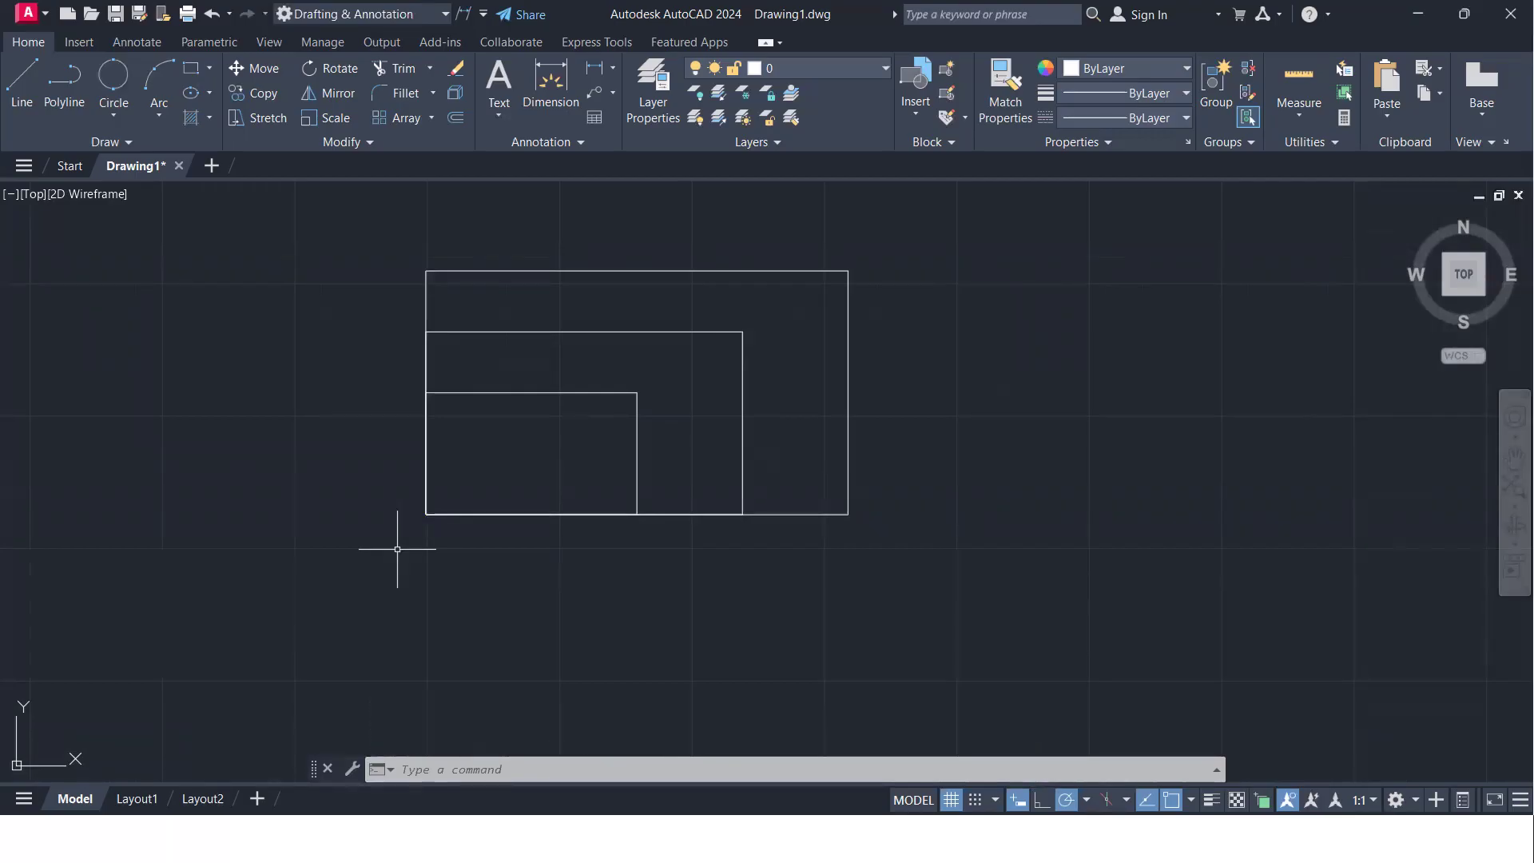
- Draw a new rectangle about 755 by 436 units in the empty area beside the nested rectangles
scroll(855, 468, down, 3)
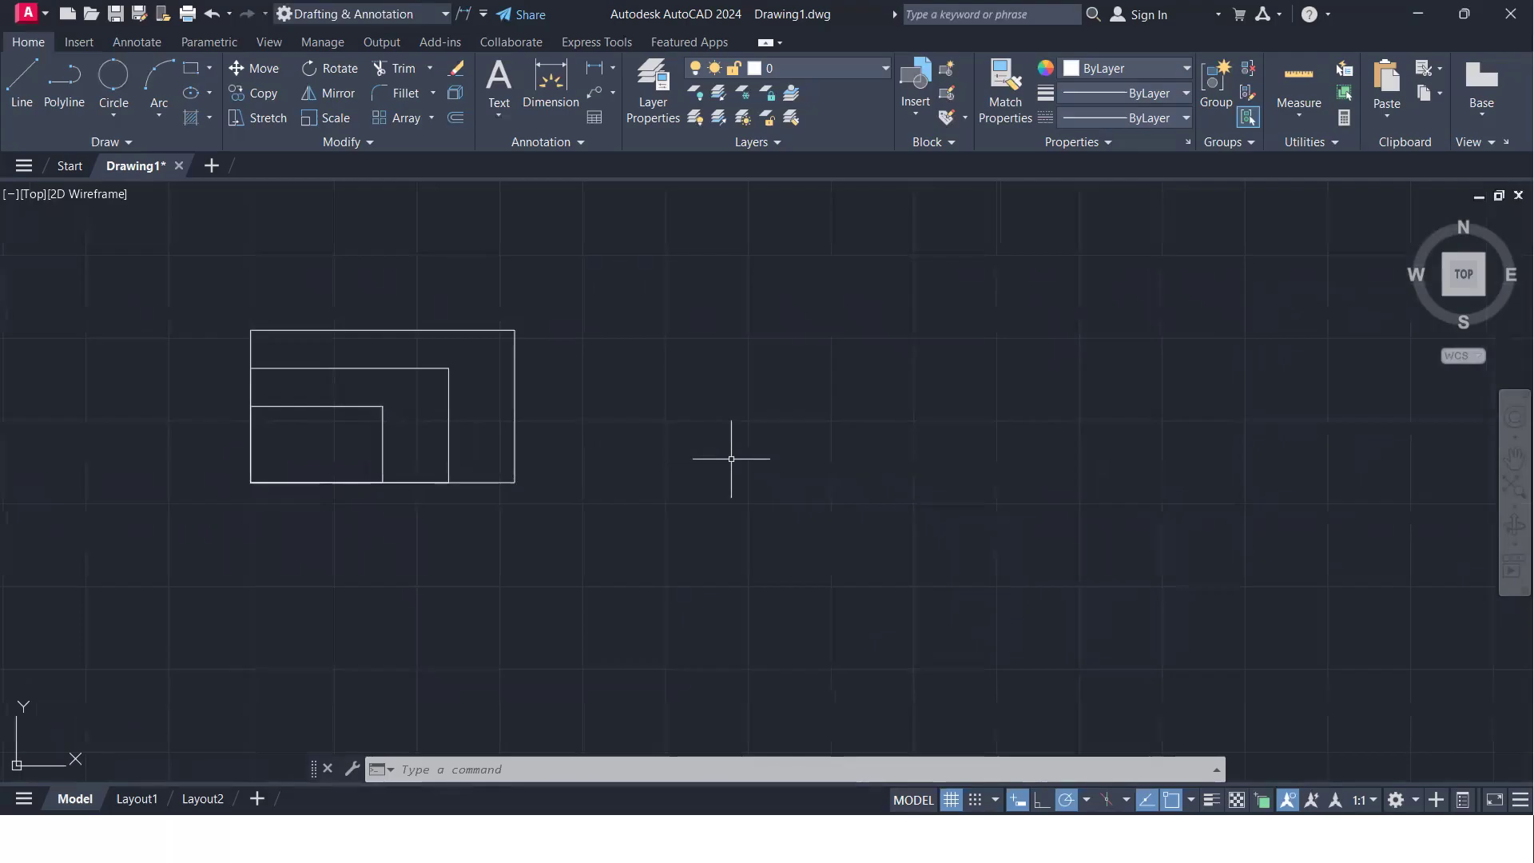
key(Return)
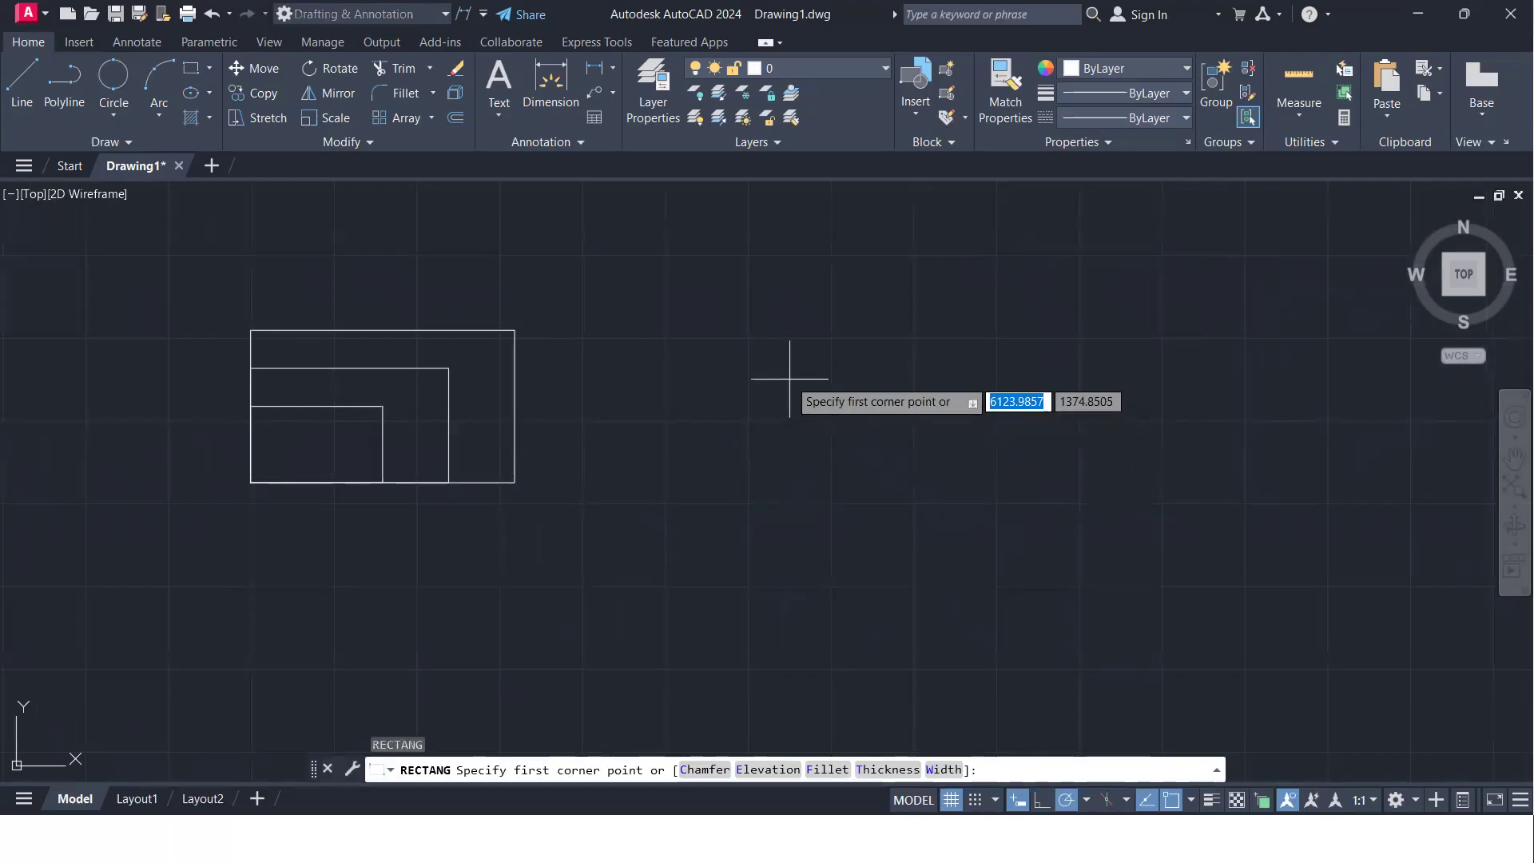
click(789, 377)
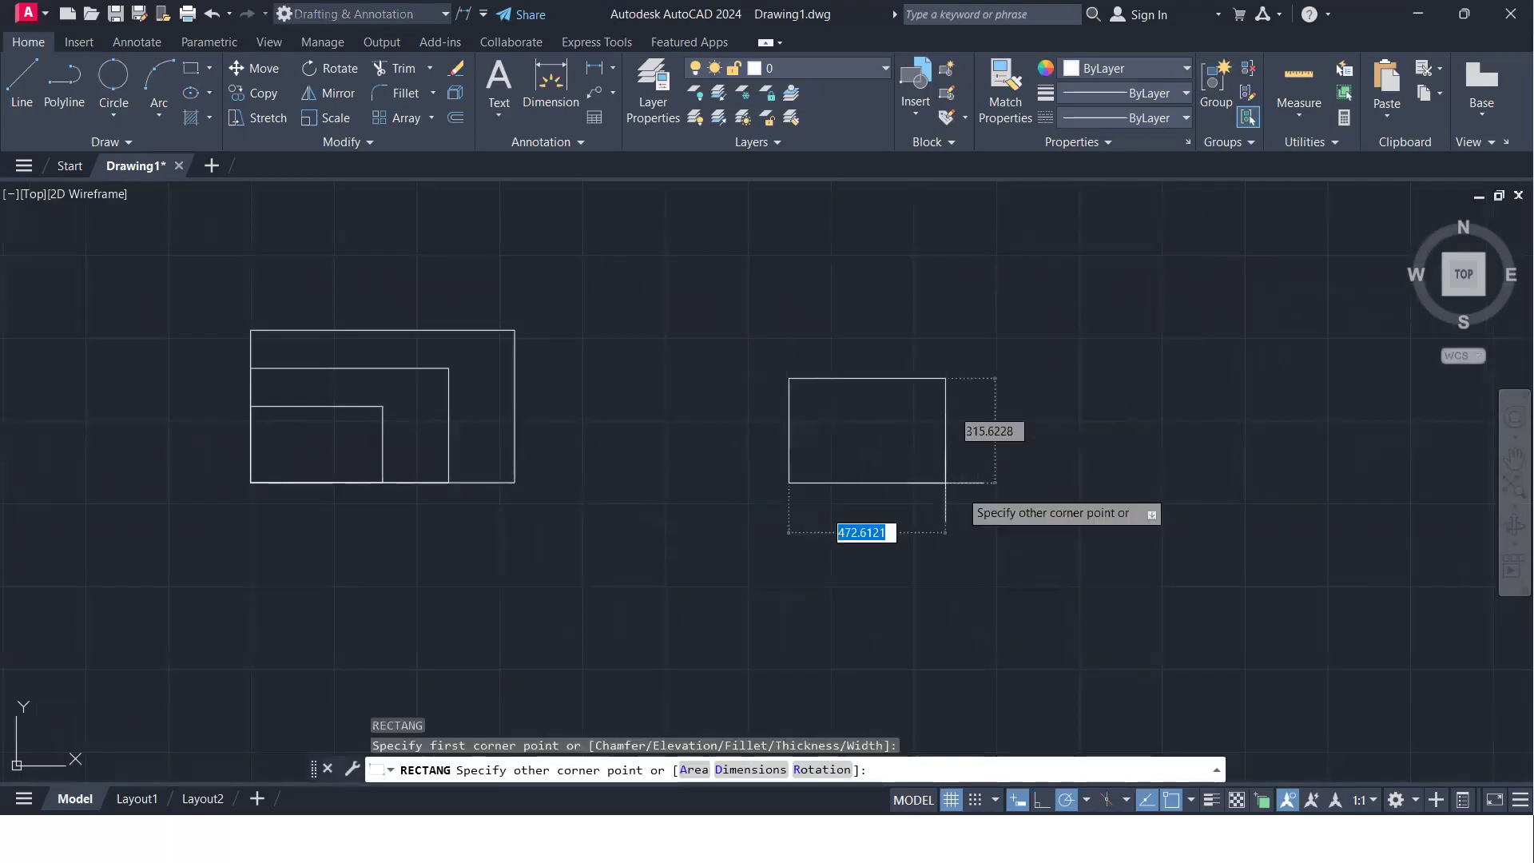
click(1036, 520)
- Try scaling the new rectangle by a factor of 0.75 about its centre without a copy, and undo the scaling
middle_drag(853, 553, 404, 598)
text(sc)
key(Return)
click(435, 589)
click(411, 565)
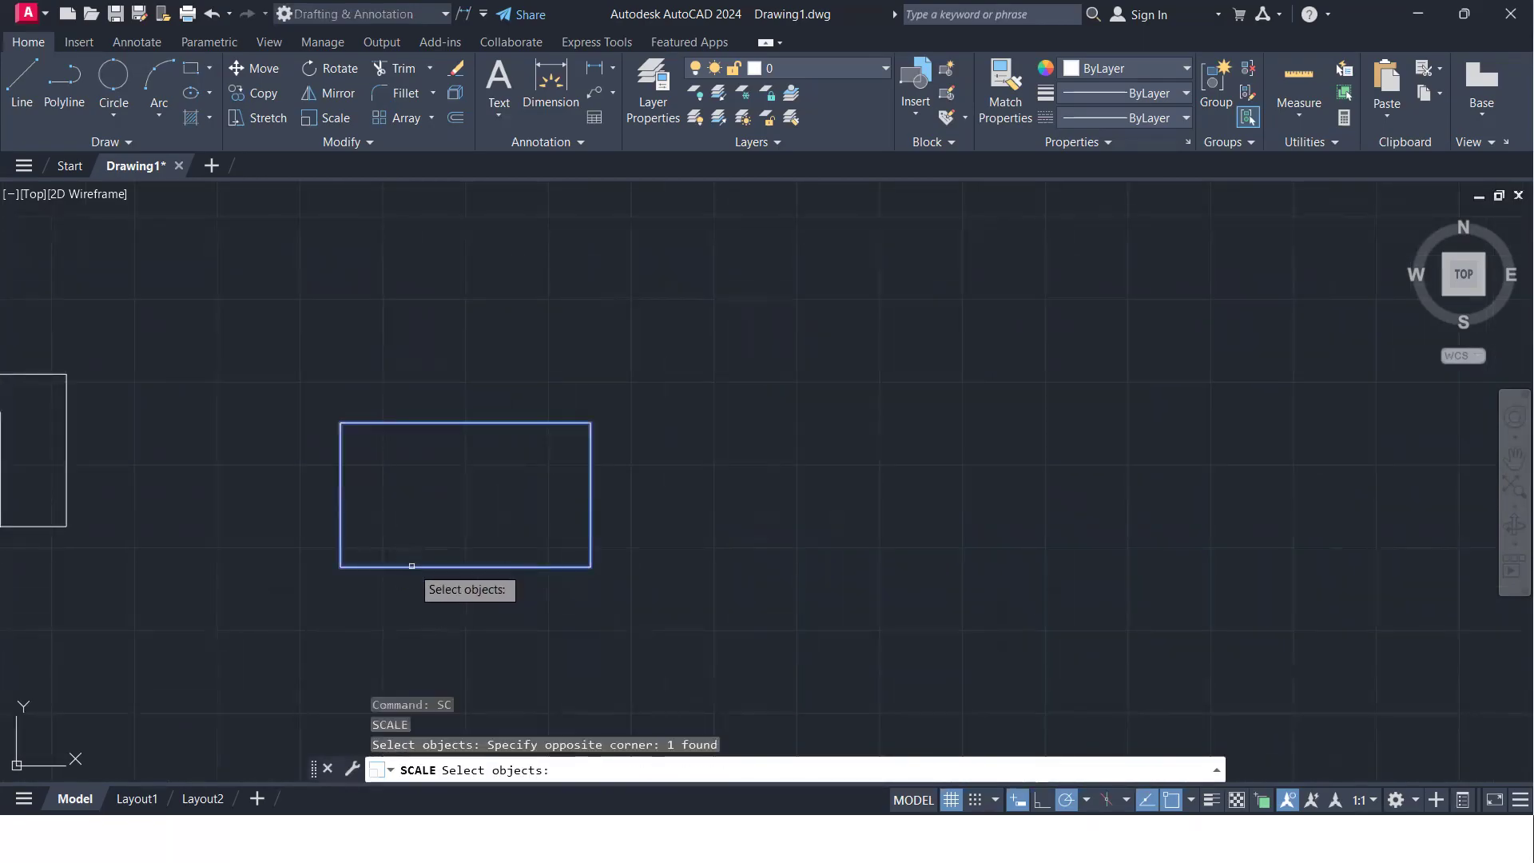
key(Return)
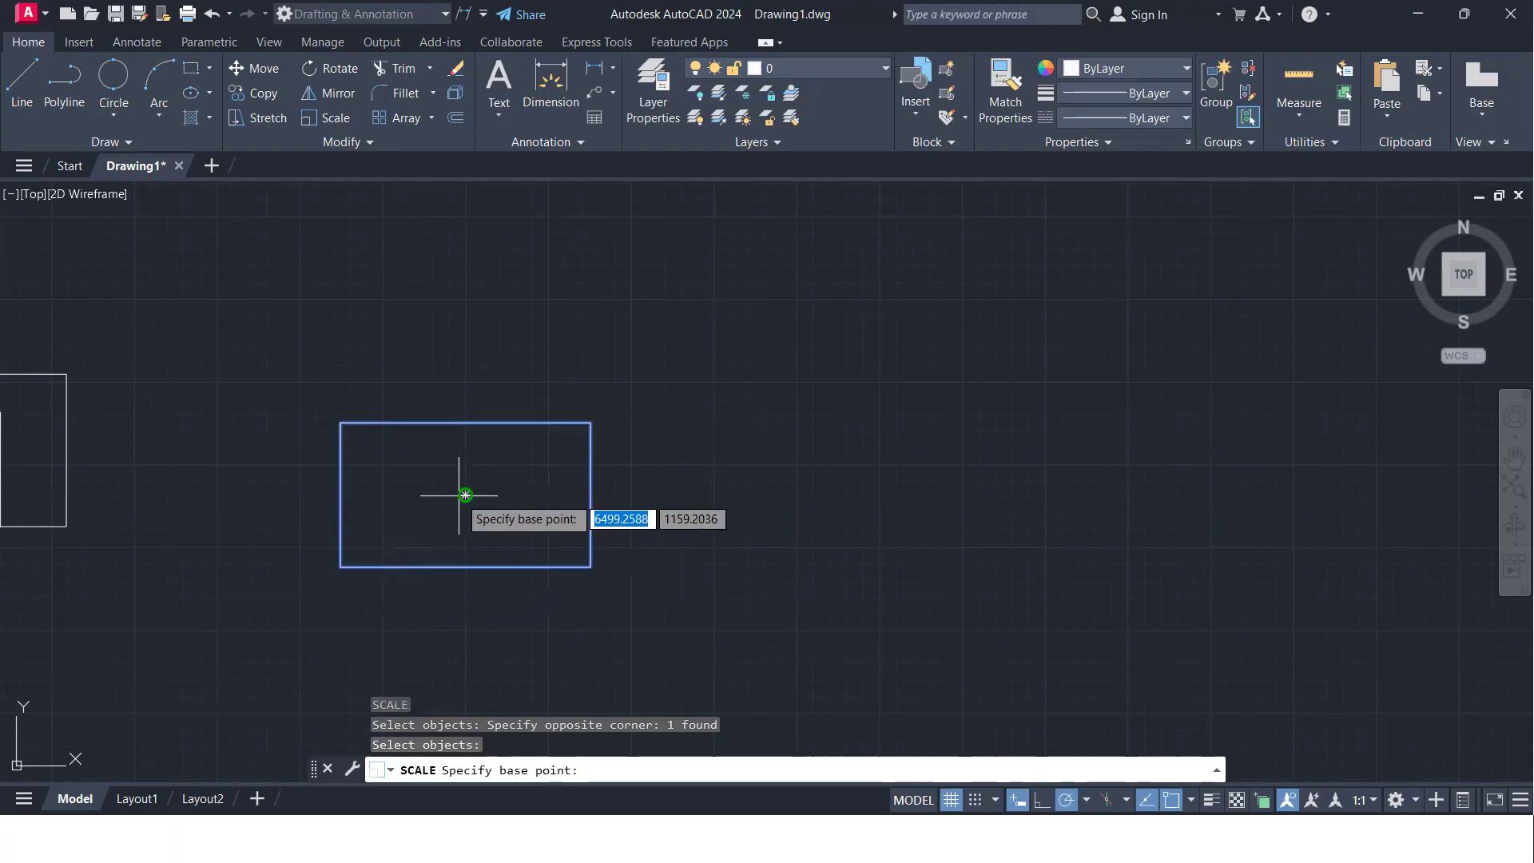
click(465, 495)
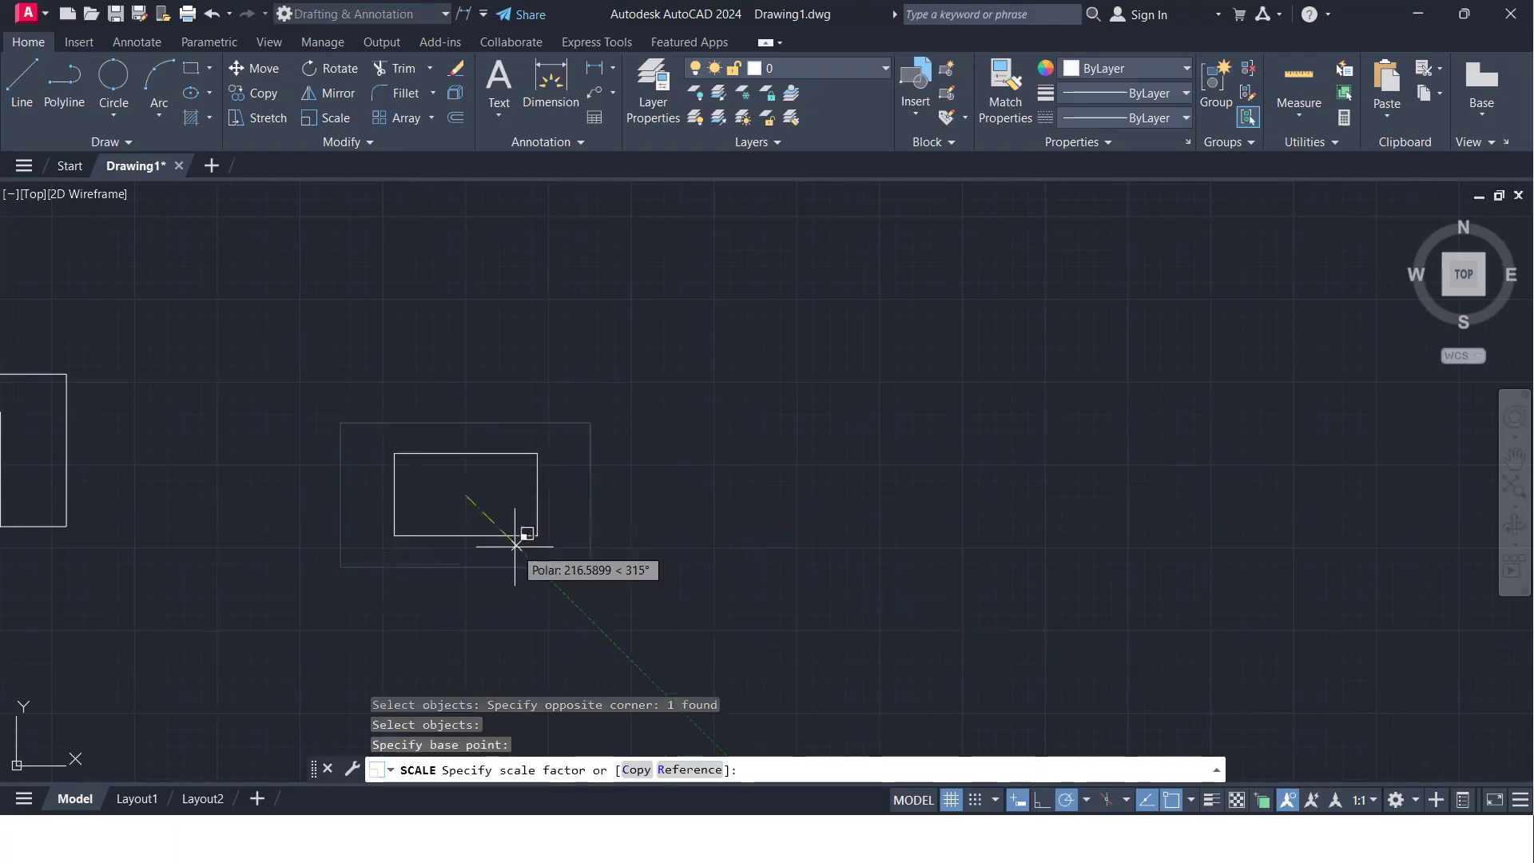
text(0.75)
key(Return)
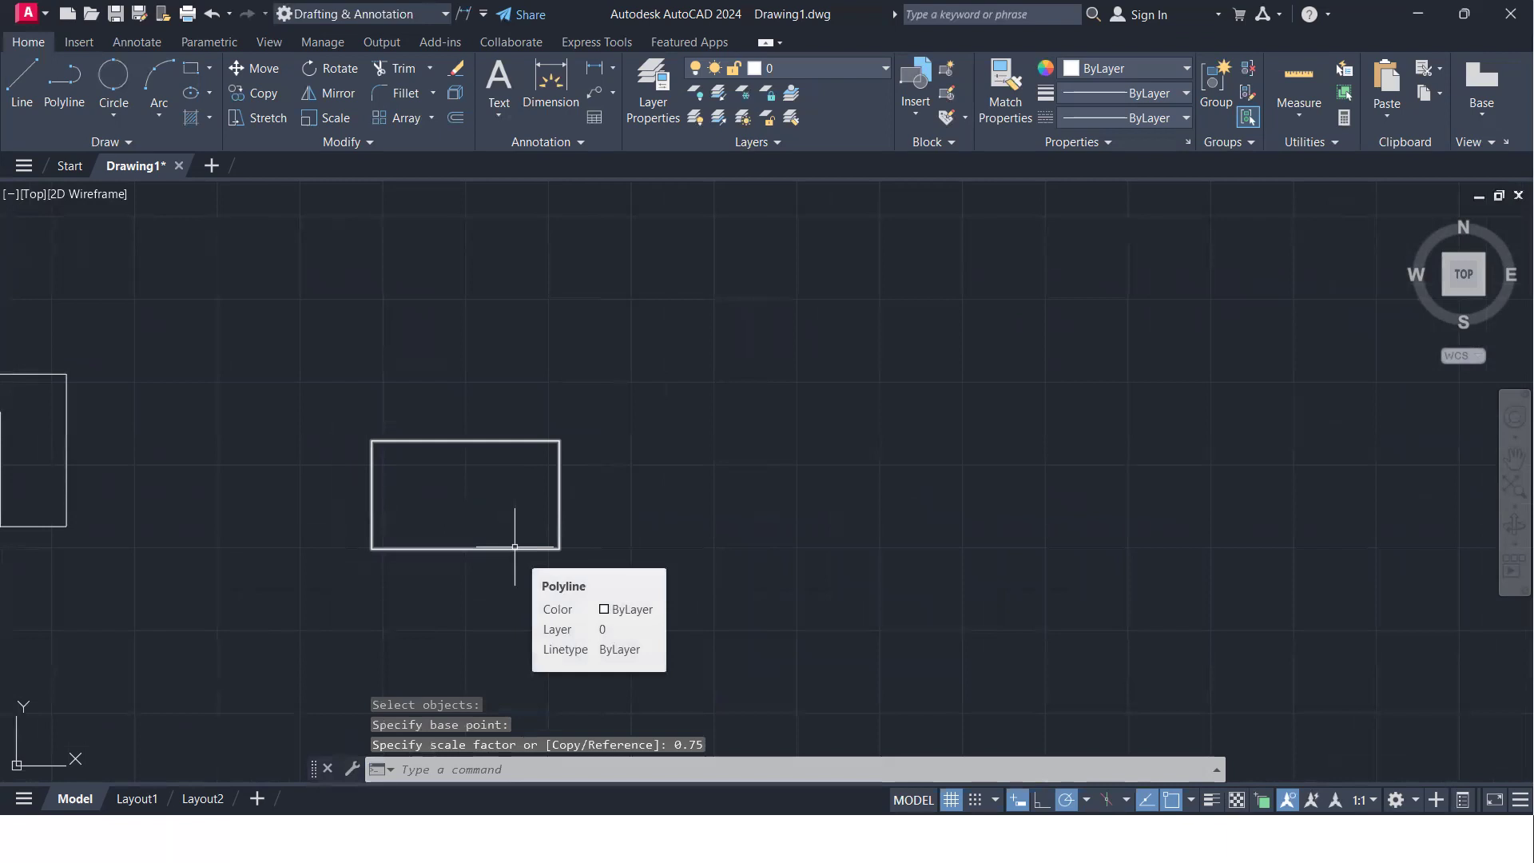
key(ctrl+z)
- Scale a copy of the new rectangle by a factor of 0.75 about its centre, keeping the original
click(575, 616)
click(482, 556)
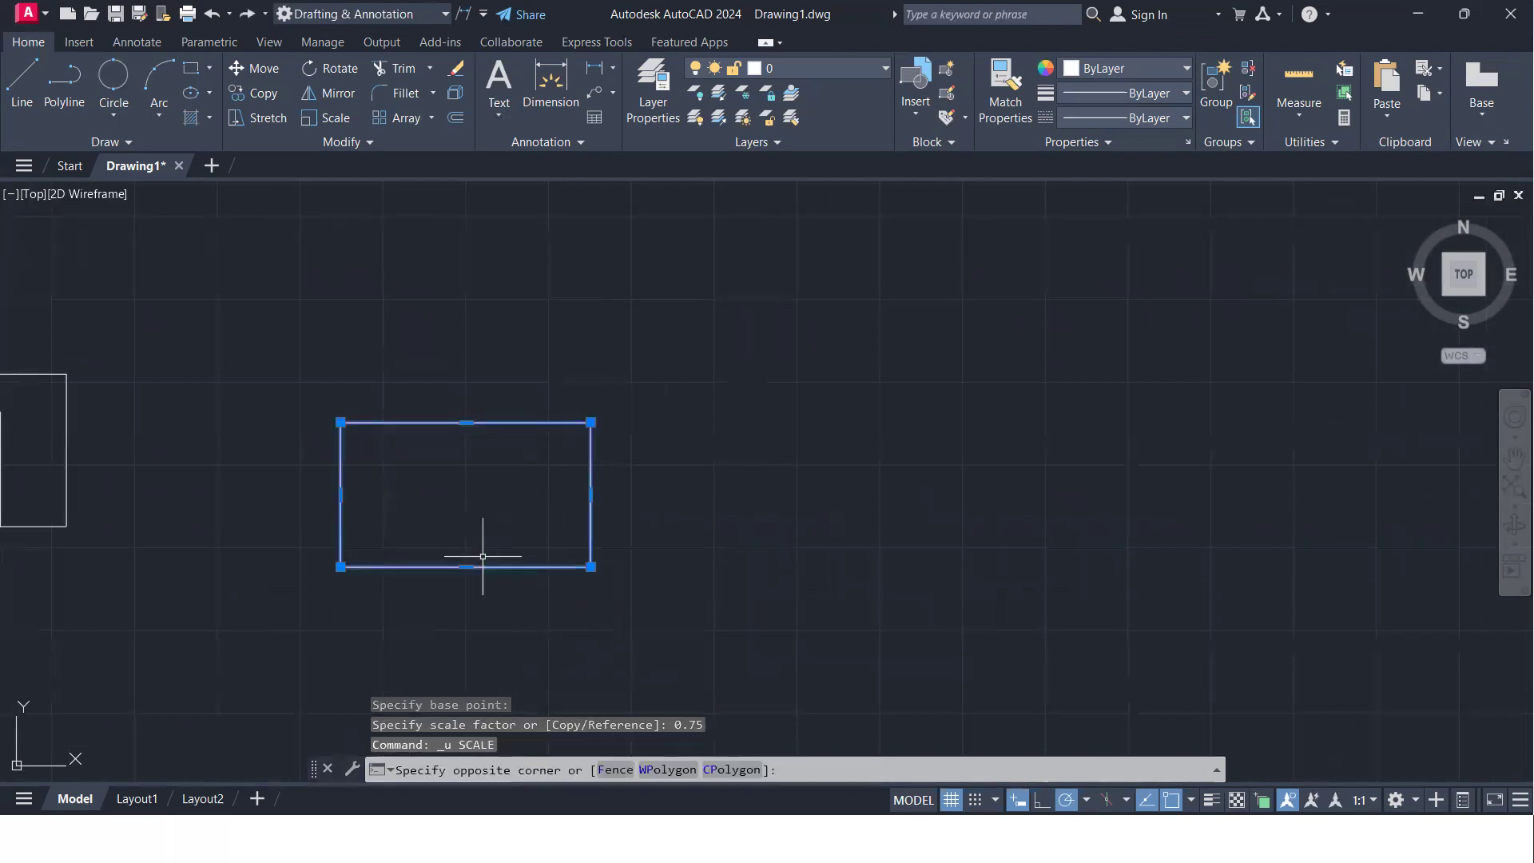
text(sc)
key(Return)
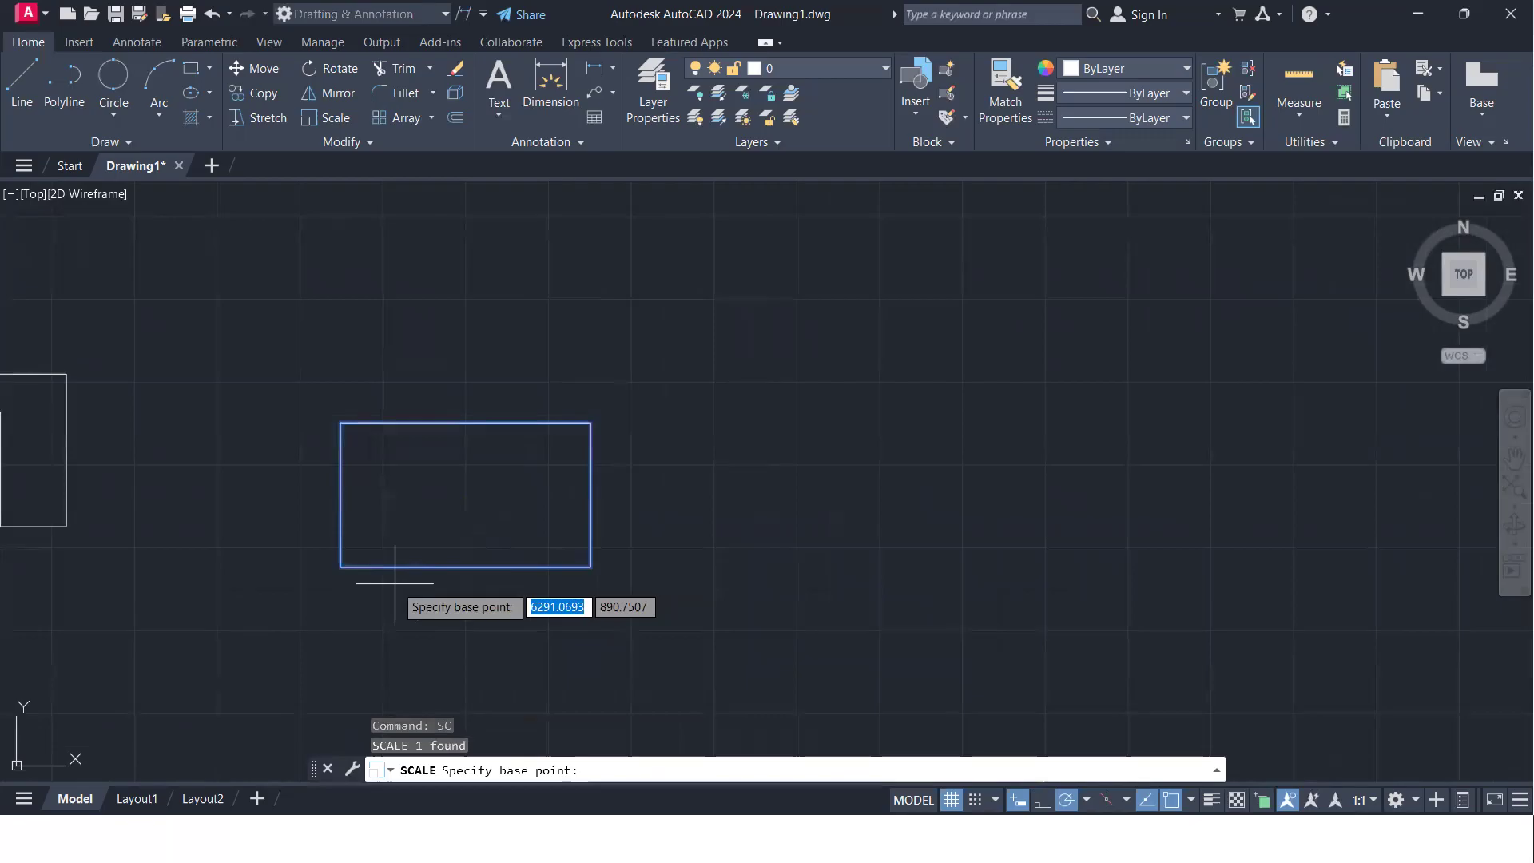
click(462, 499)
text(c)
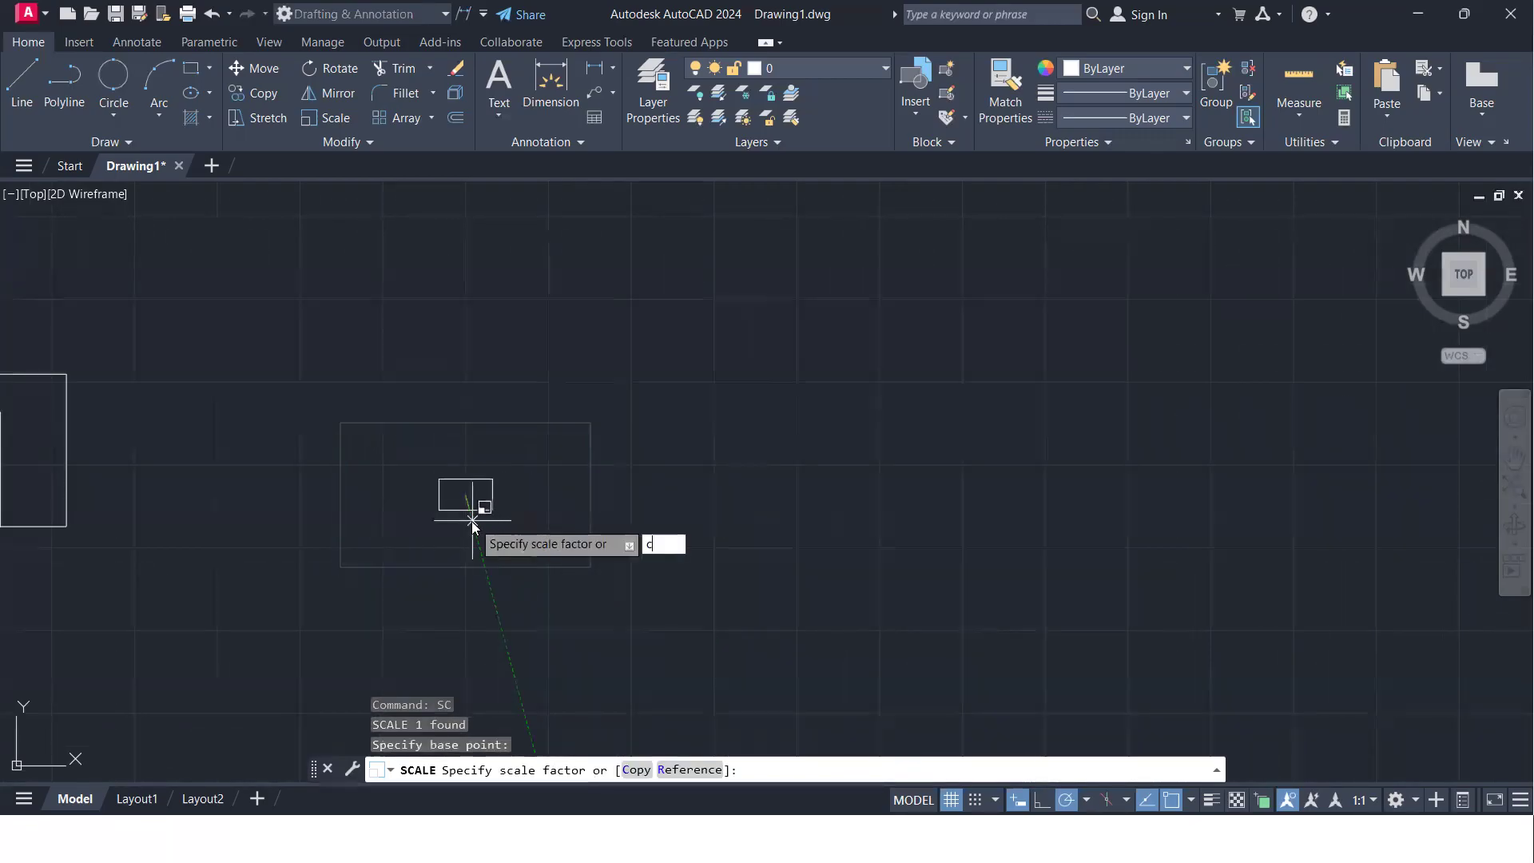
key(Return)
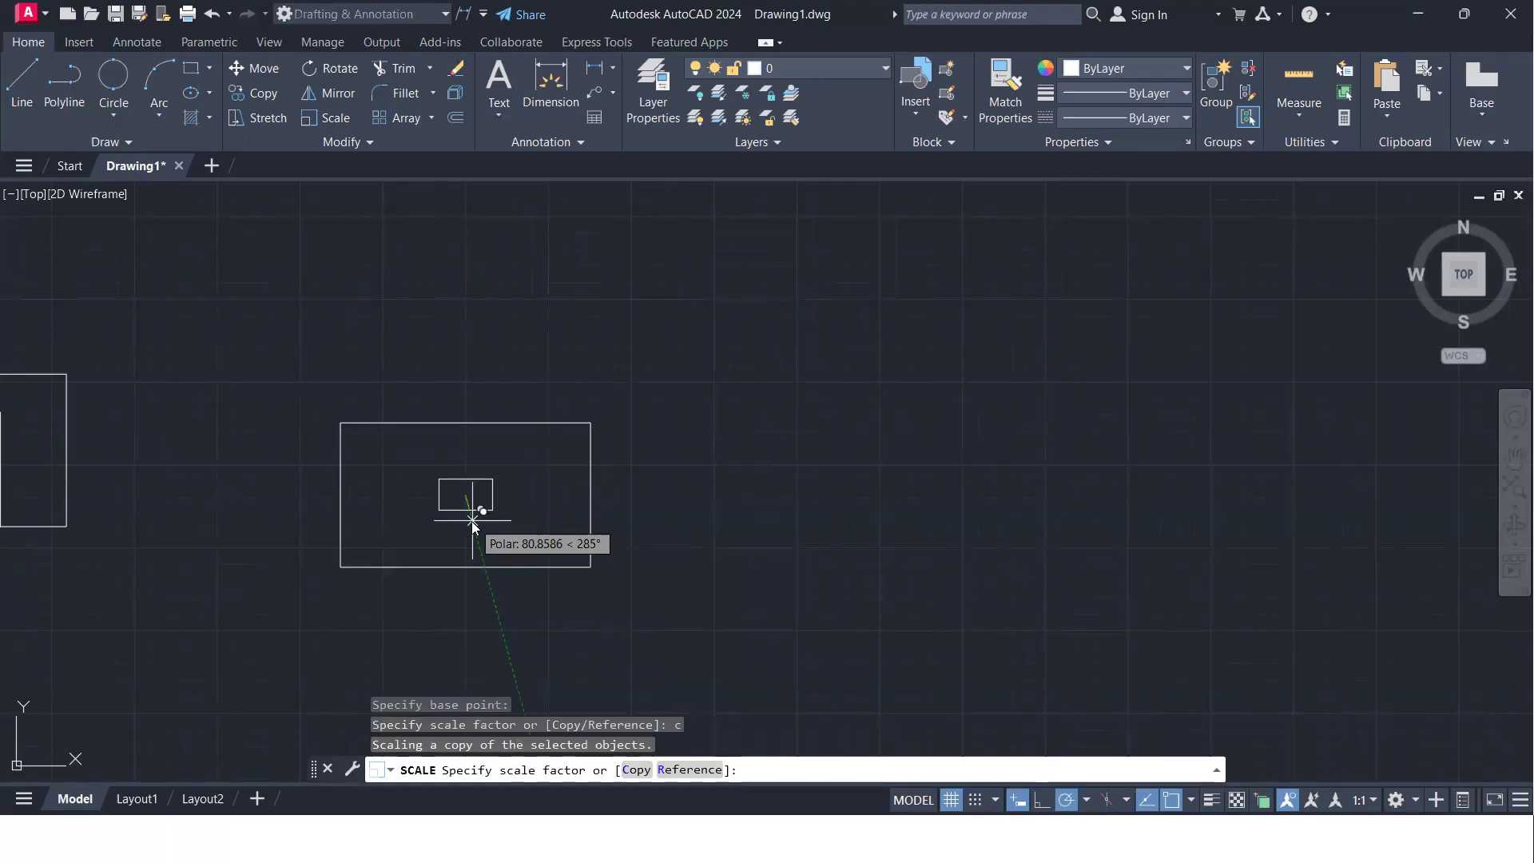
text(0.75)
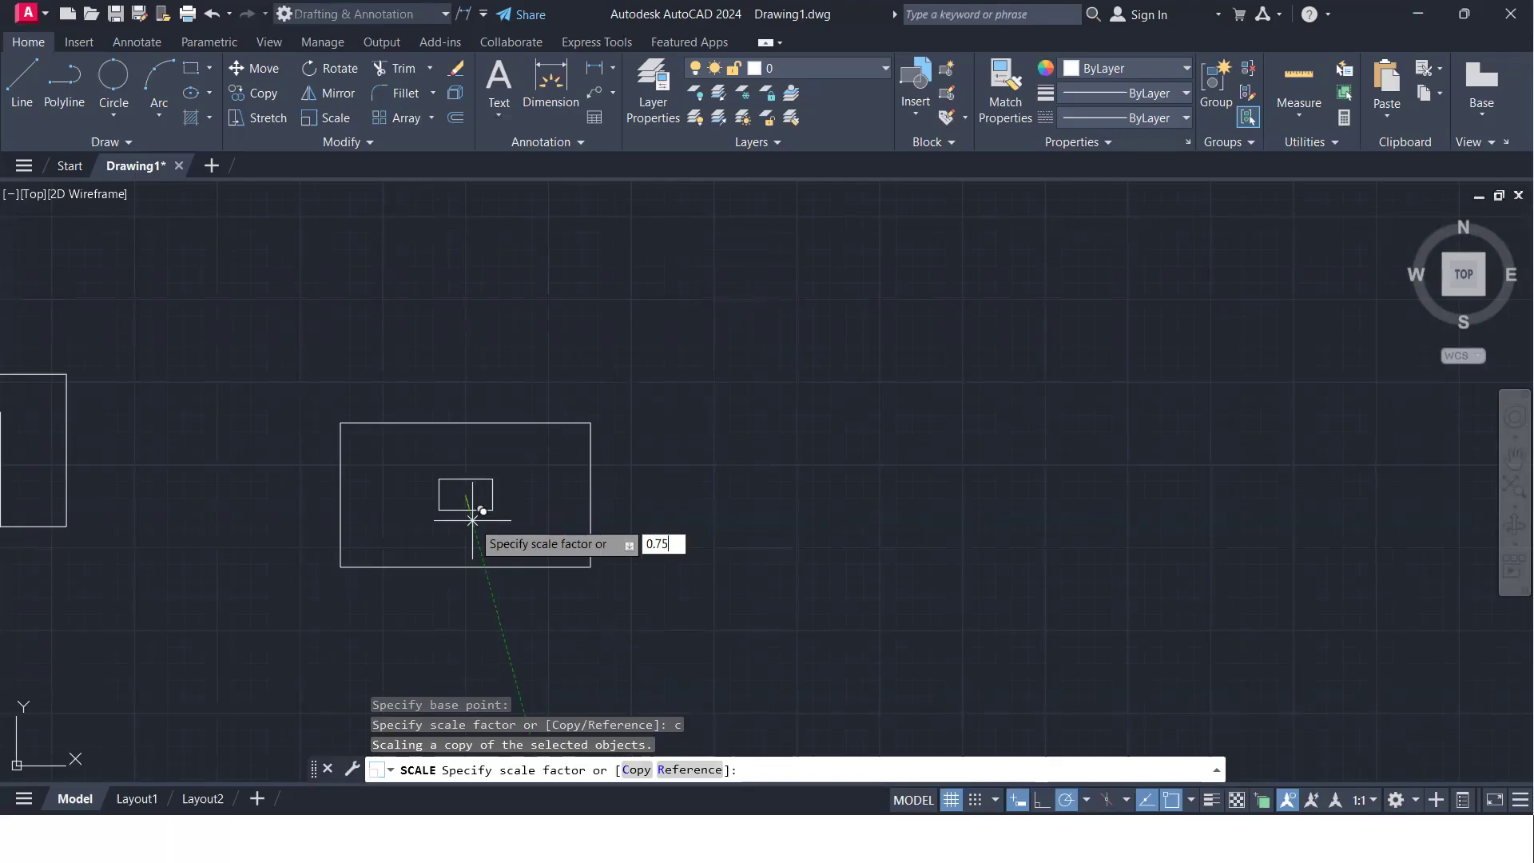
key(Return)
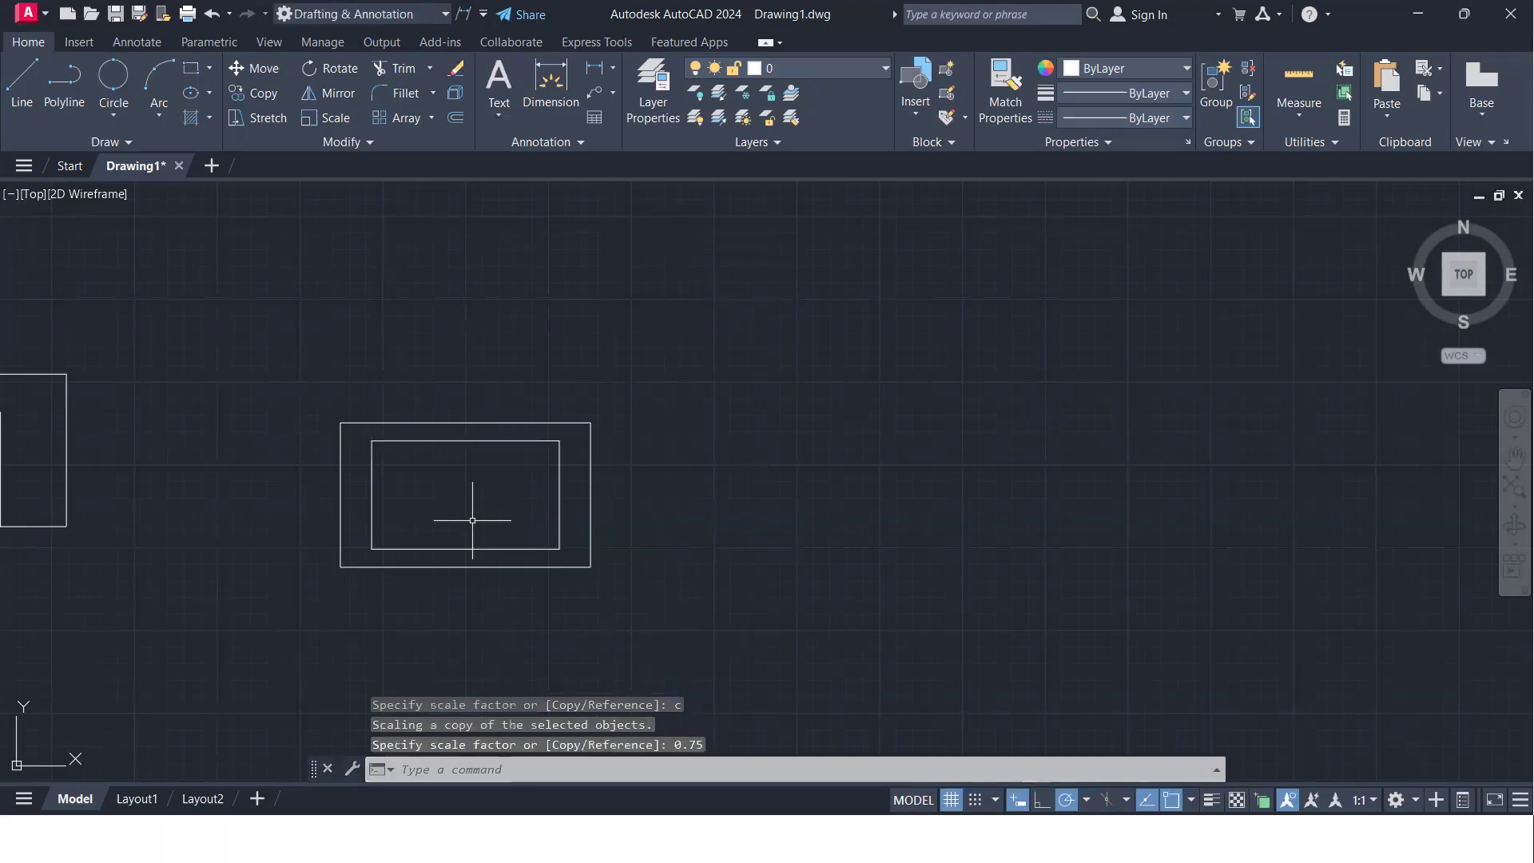
- Scale another copy of the outer rectangle by a factor of 0.5 about the same centre
click(543, 563)
click(551, 601)
click(551, 600)
click(515, 561)
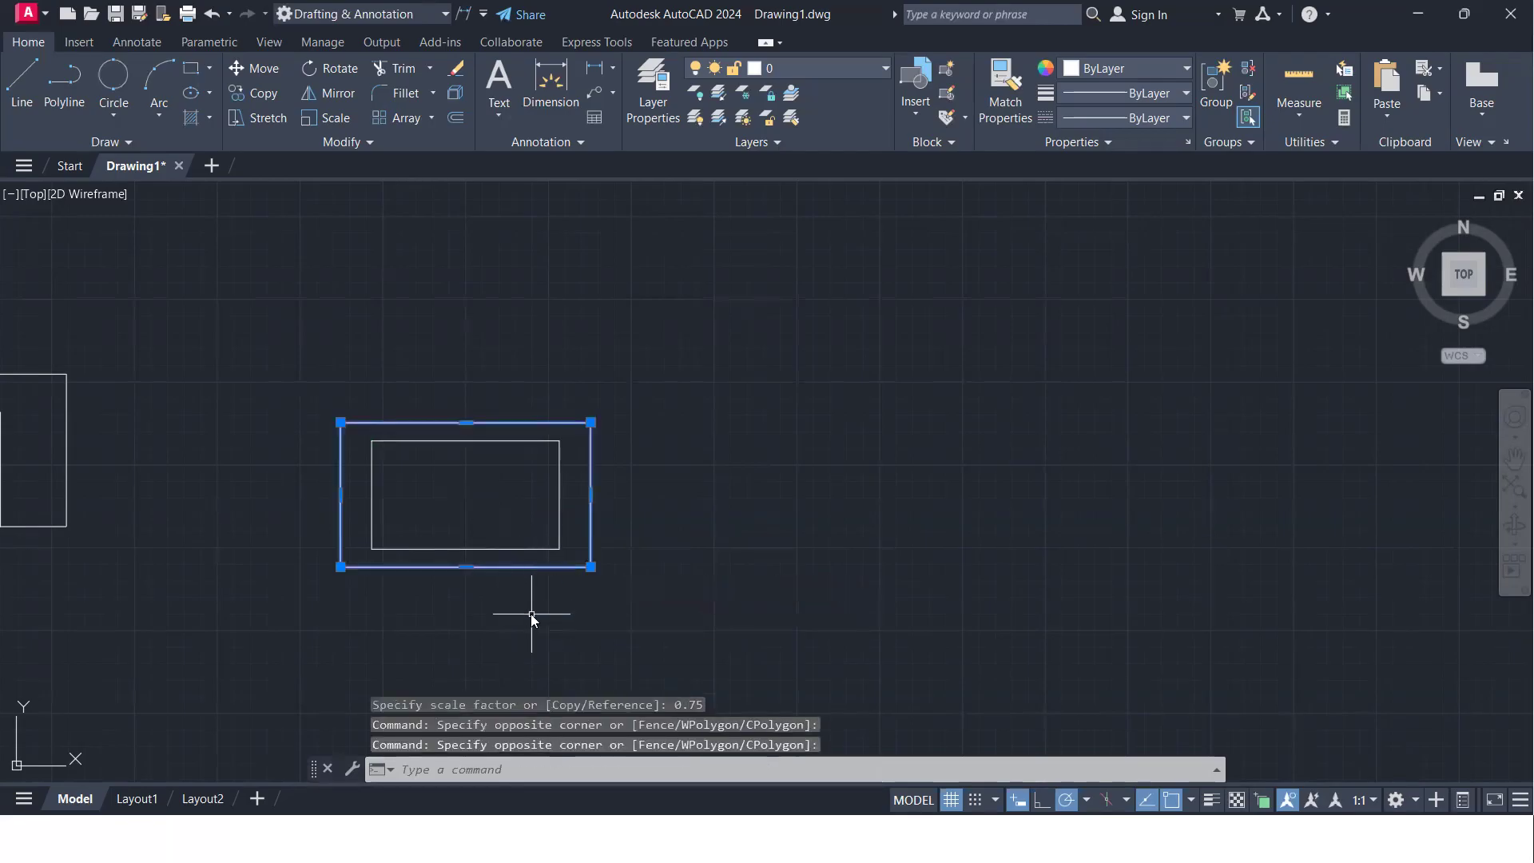
text(sc)
key(Return)
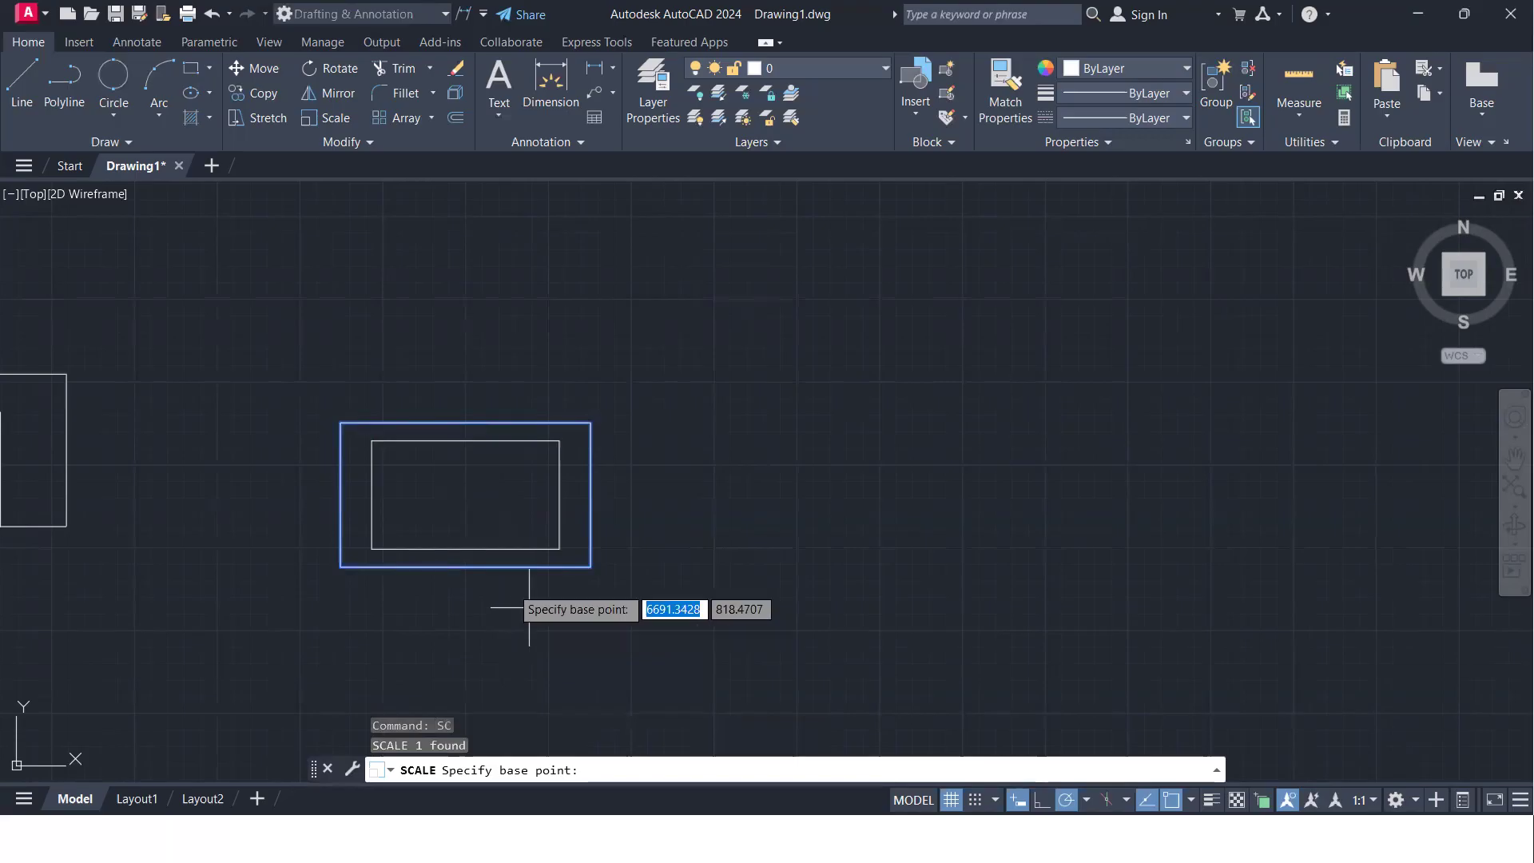
click(464, 495)
text(c)
key(Return)
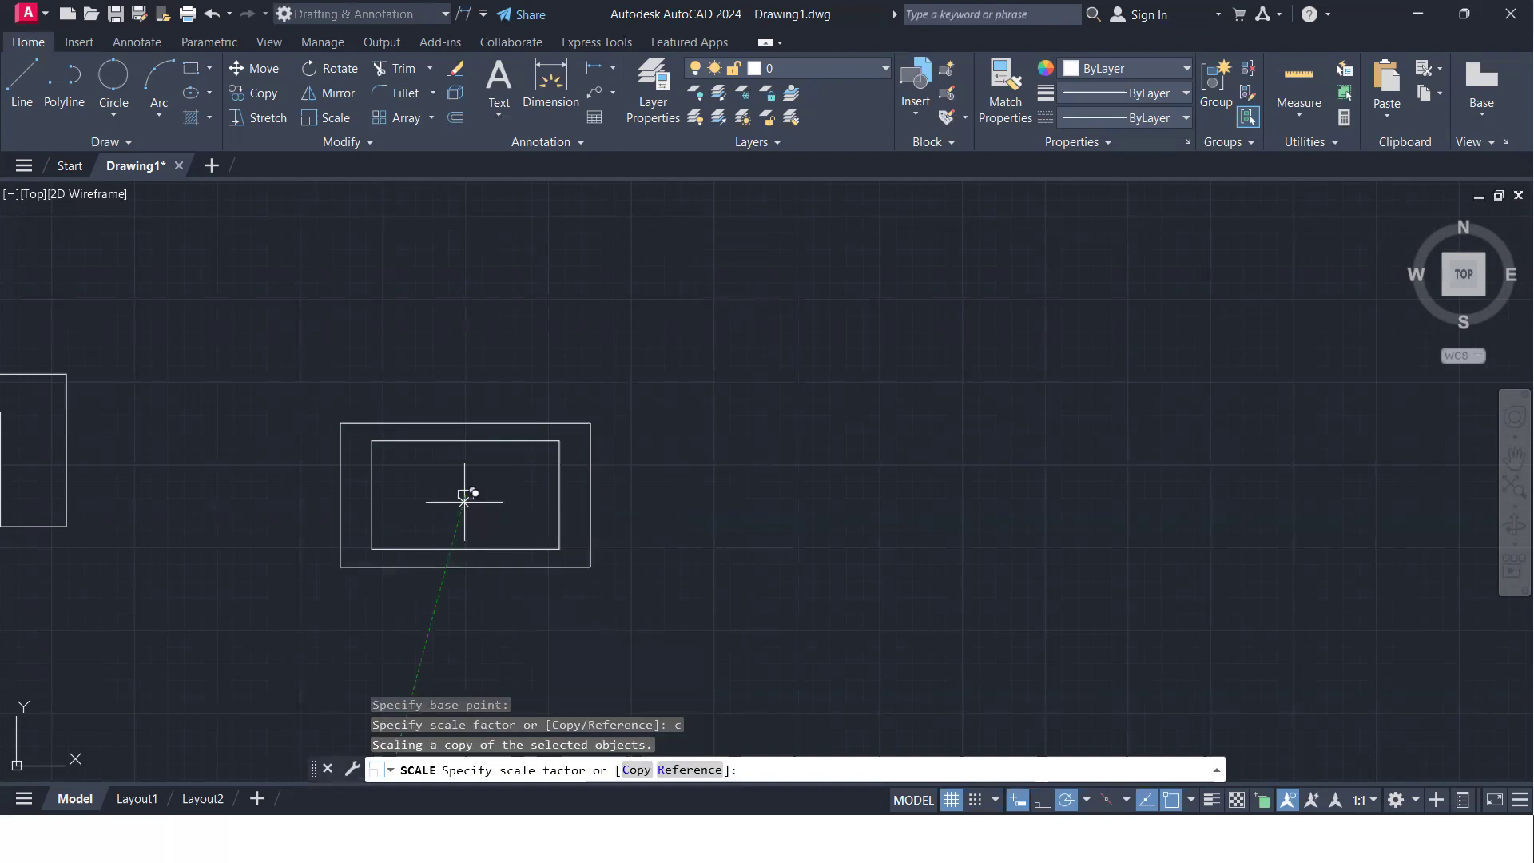
text(0.5)
key(Return)
text(0.5)
key(Return)
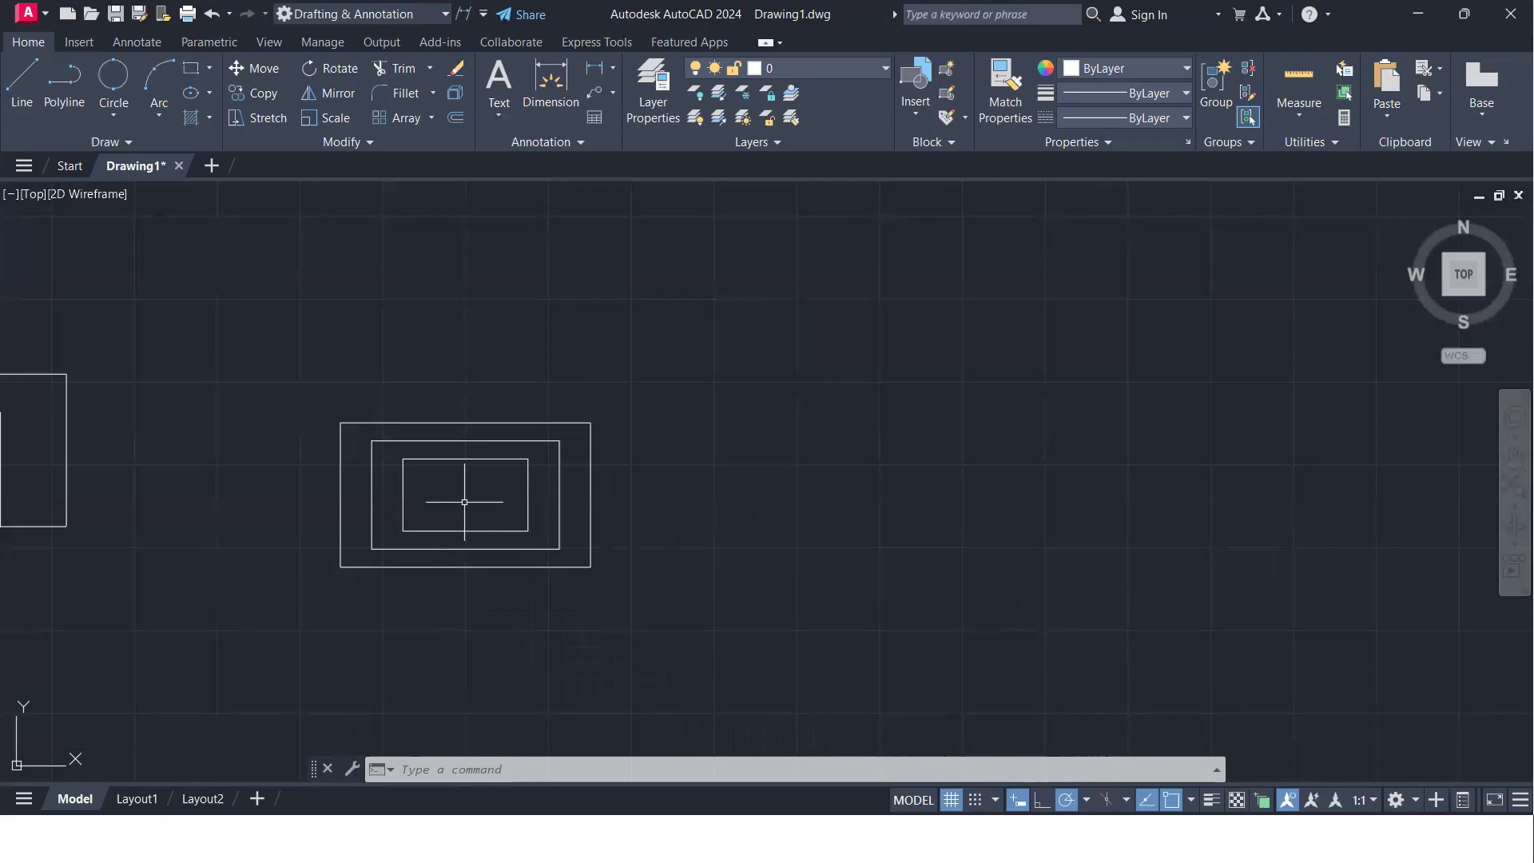
- Draw two connected lines beside the concentric rectangles as the right half of a kite about 1228 units tall, with vertically aligned ends
scroll(791, 496, down, 4)
middle_drag(790, 496, 517, 482)
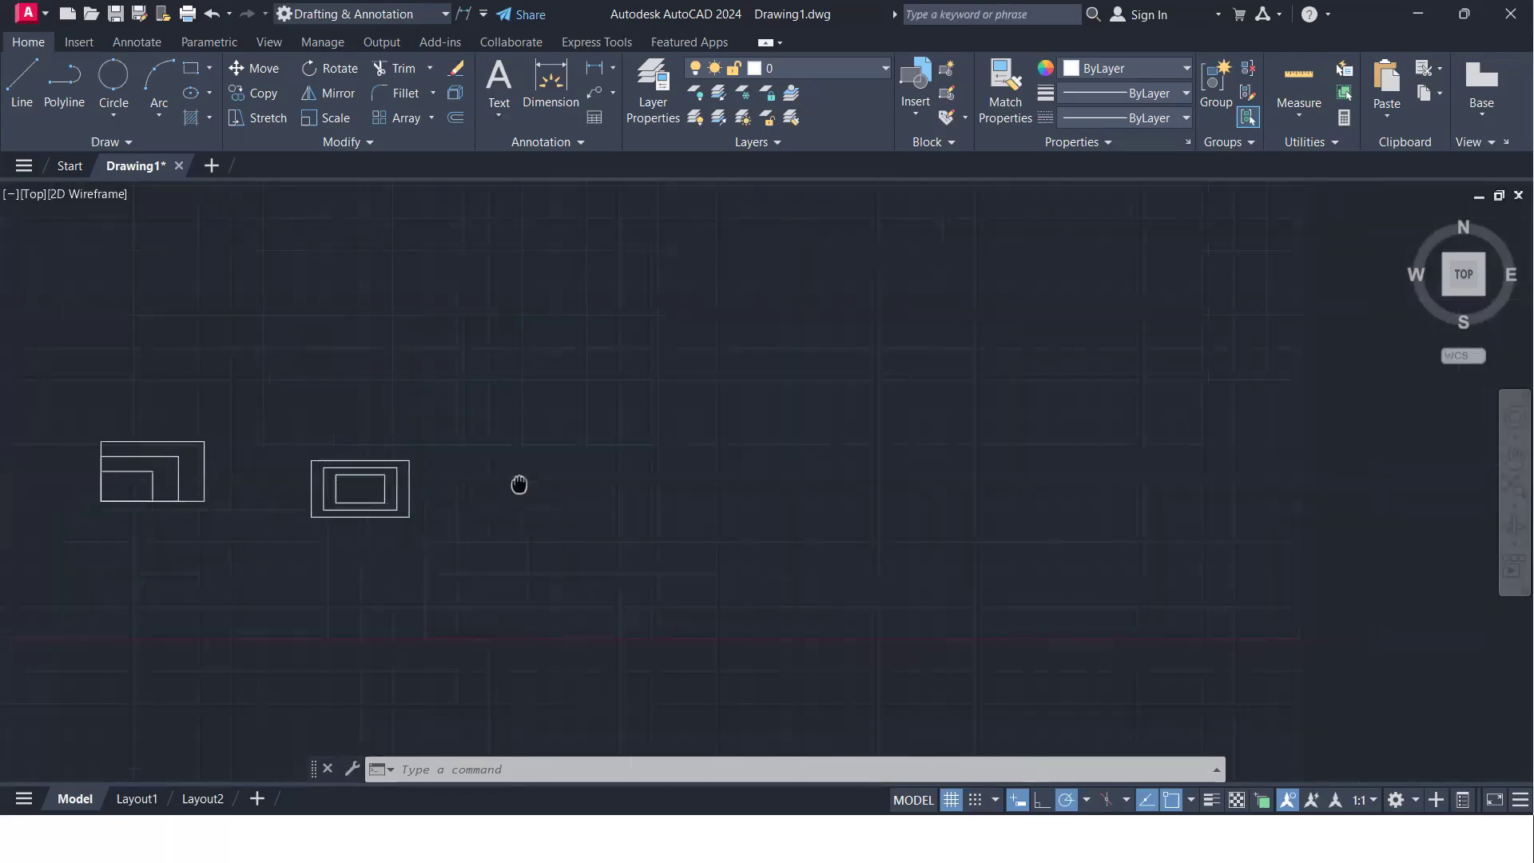
key(Return)
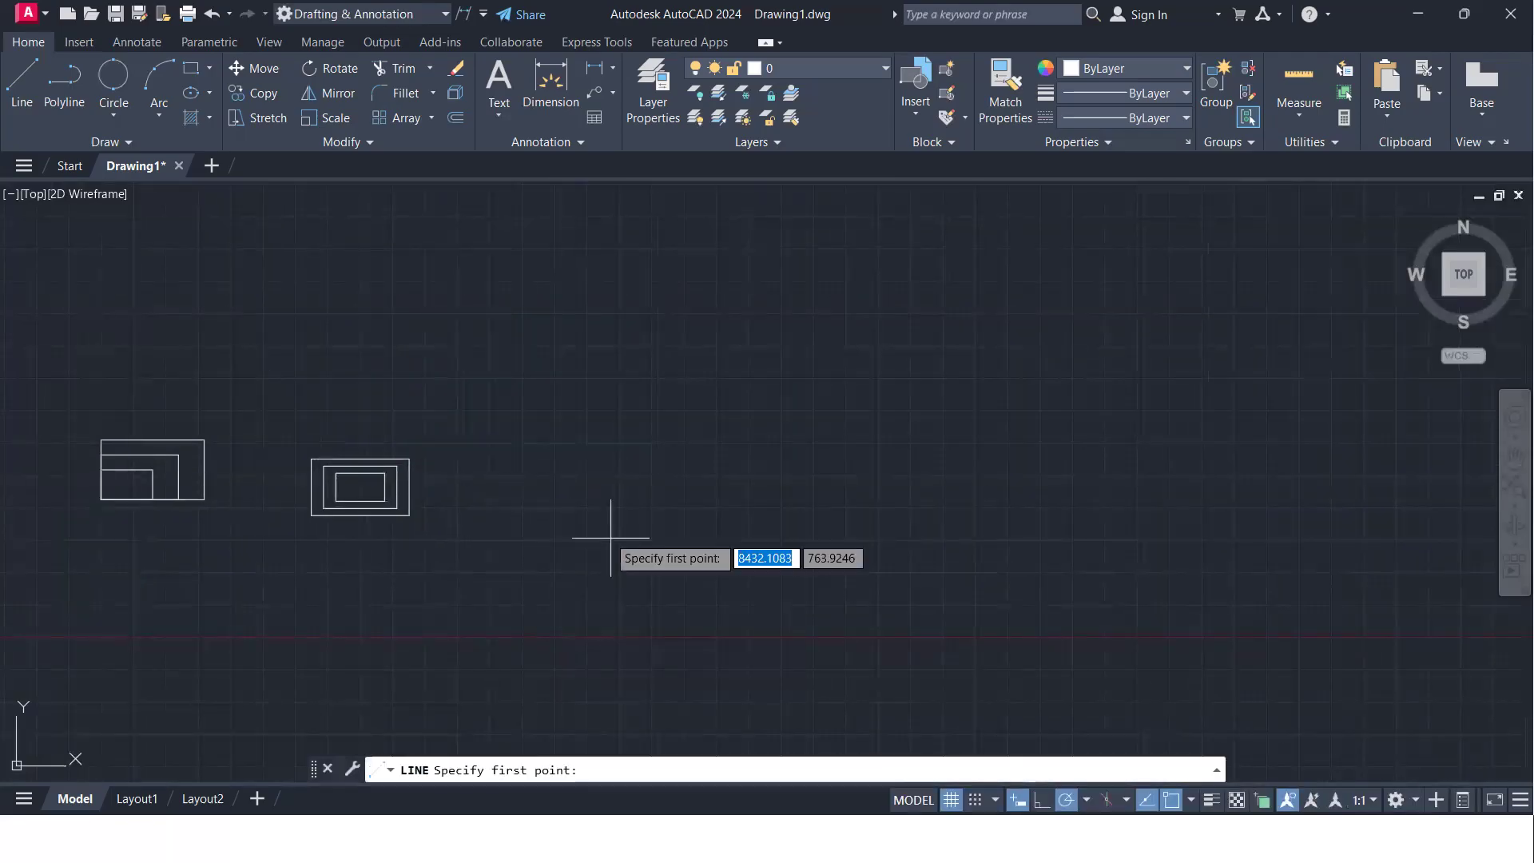
click(582, 513)
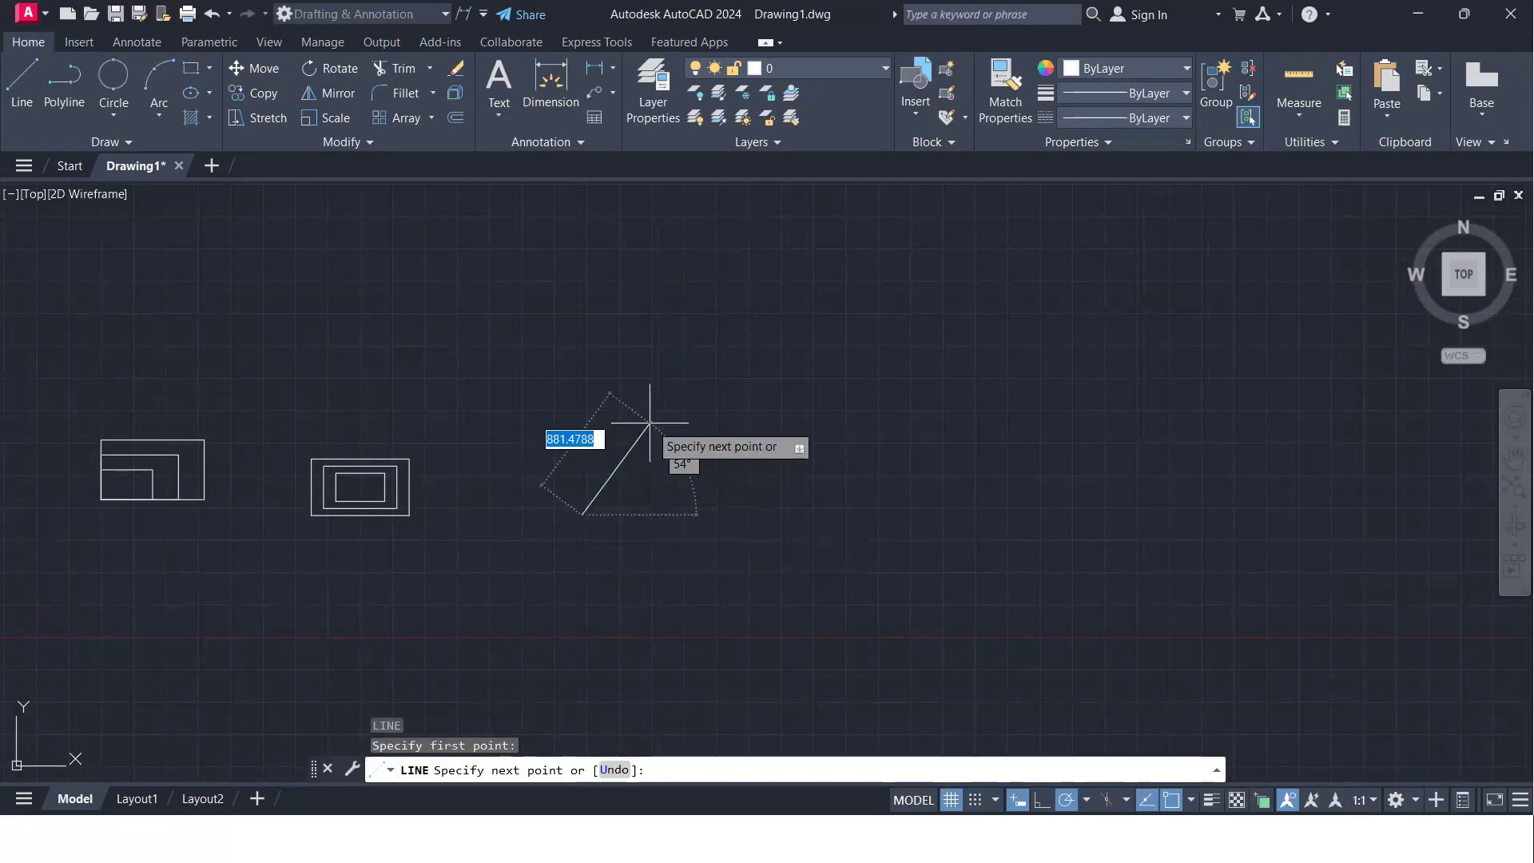
click(635, 424)
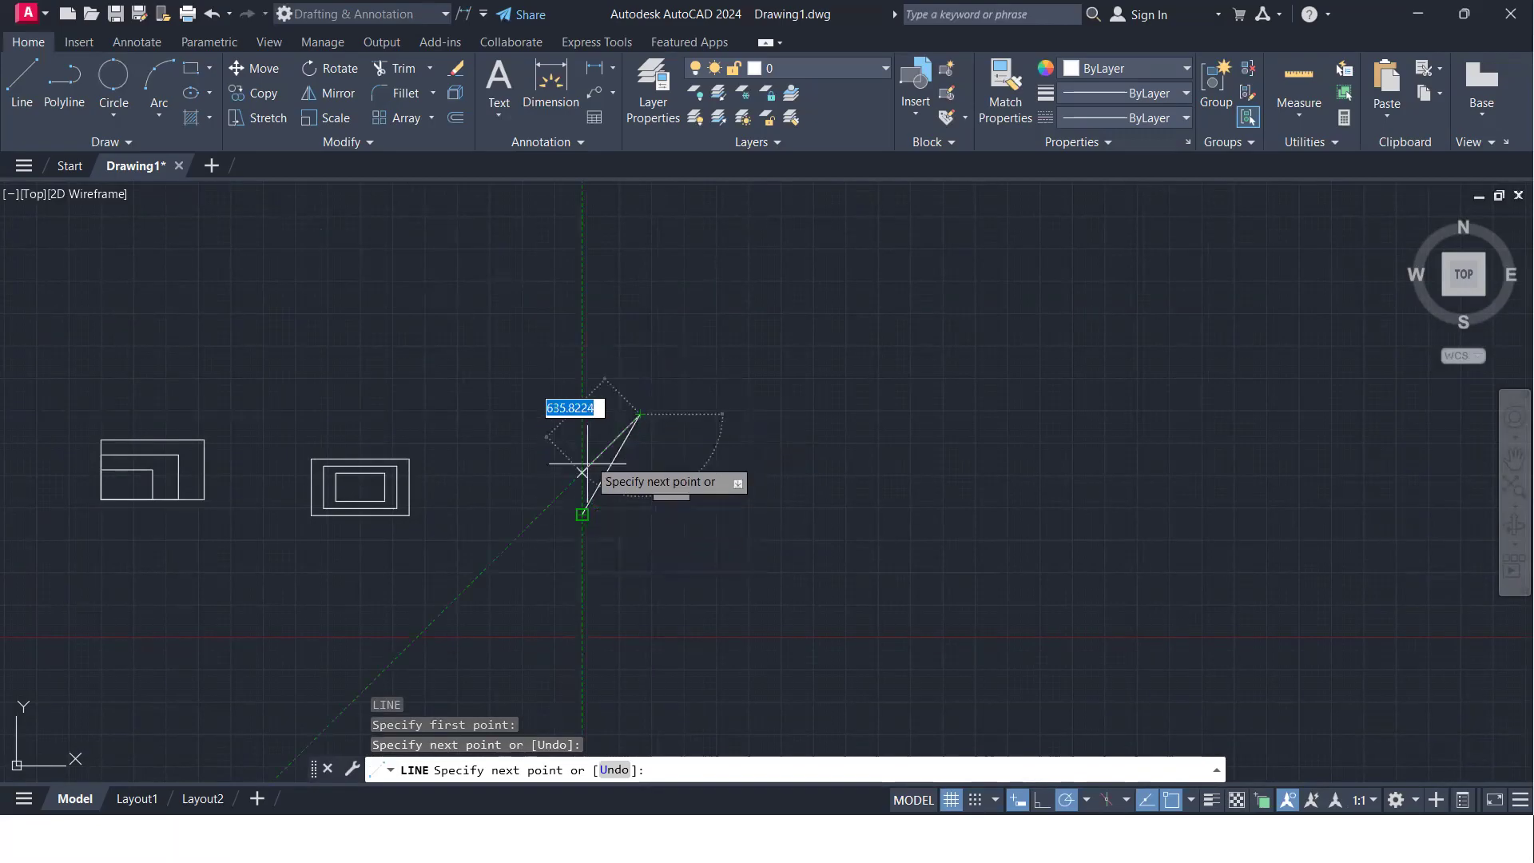
click(582, 357)
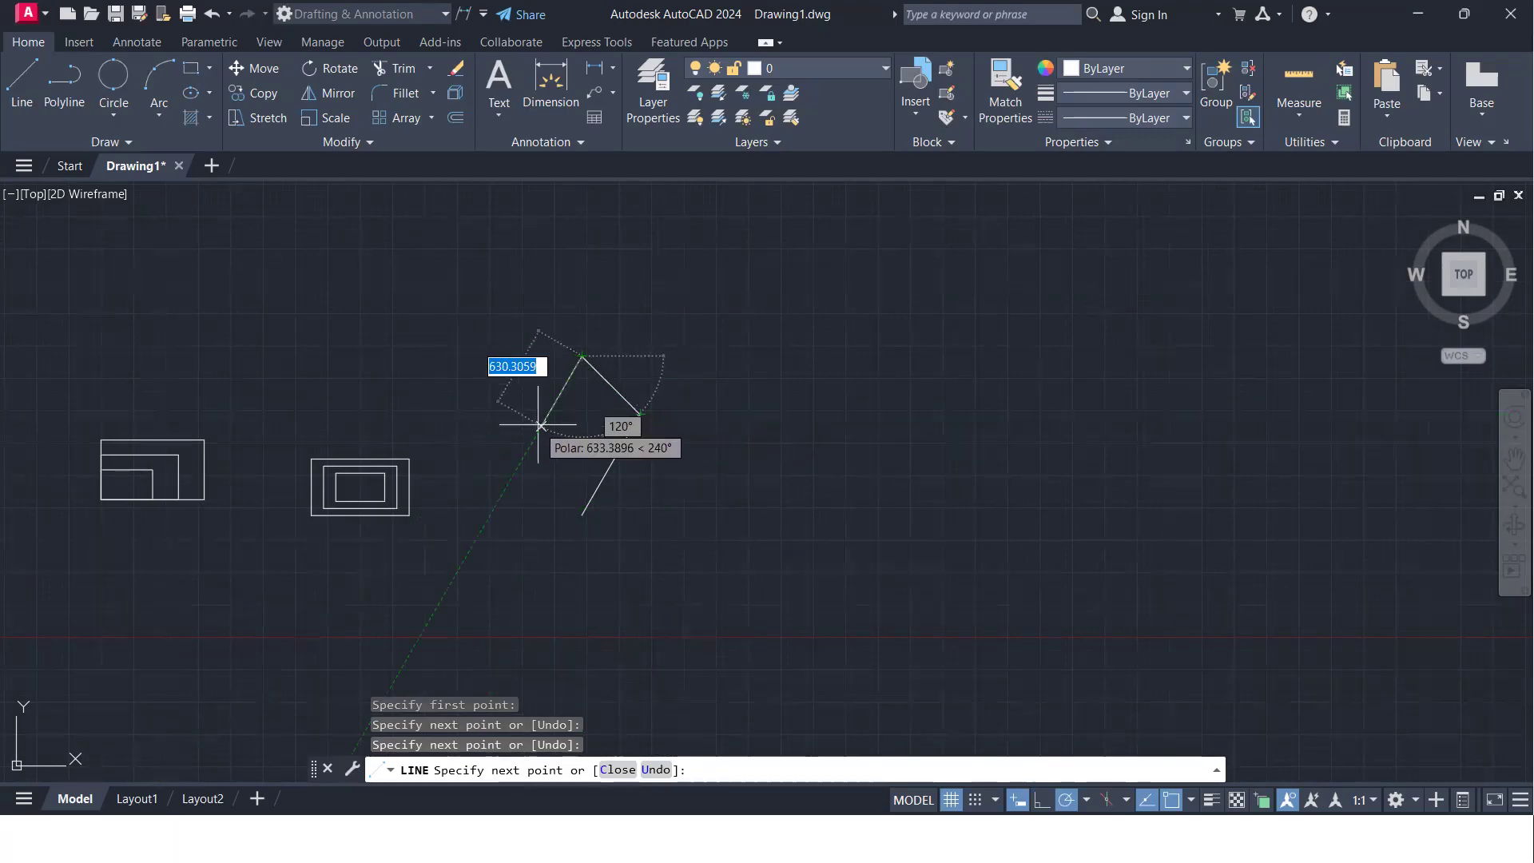
key(Return)
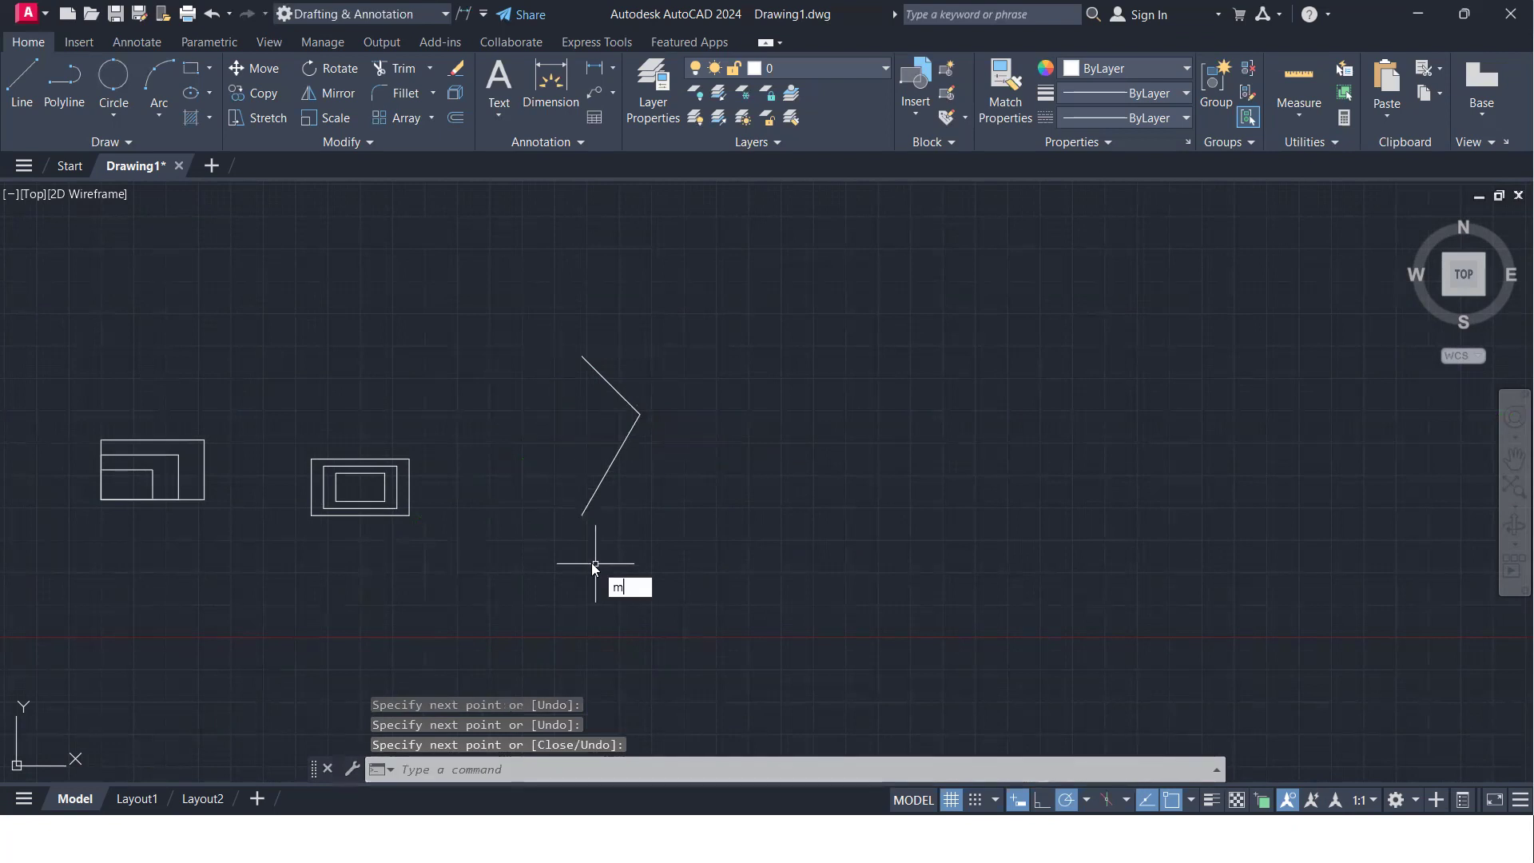
- Mirror the two lines about the vertical axis through their open ends, keeping the source objects, to complete the kite
key(Return)
click(655, 482)
click(617, 353)
key(Return)
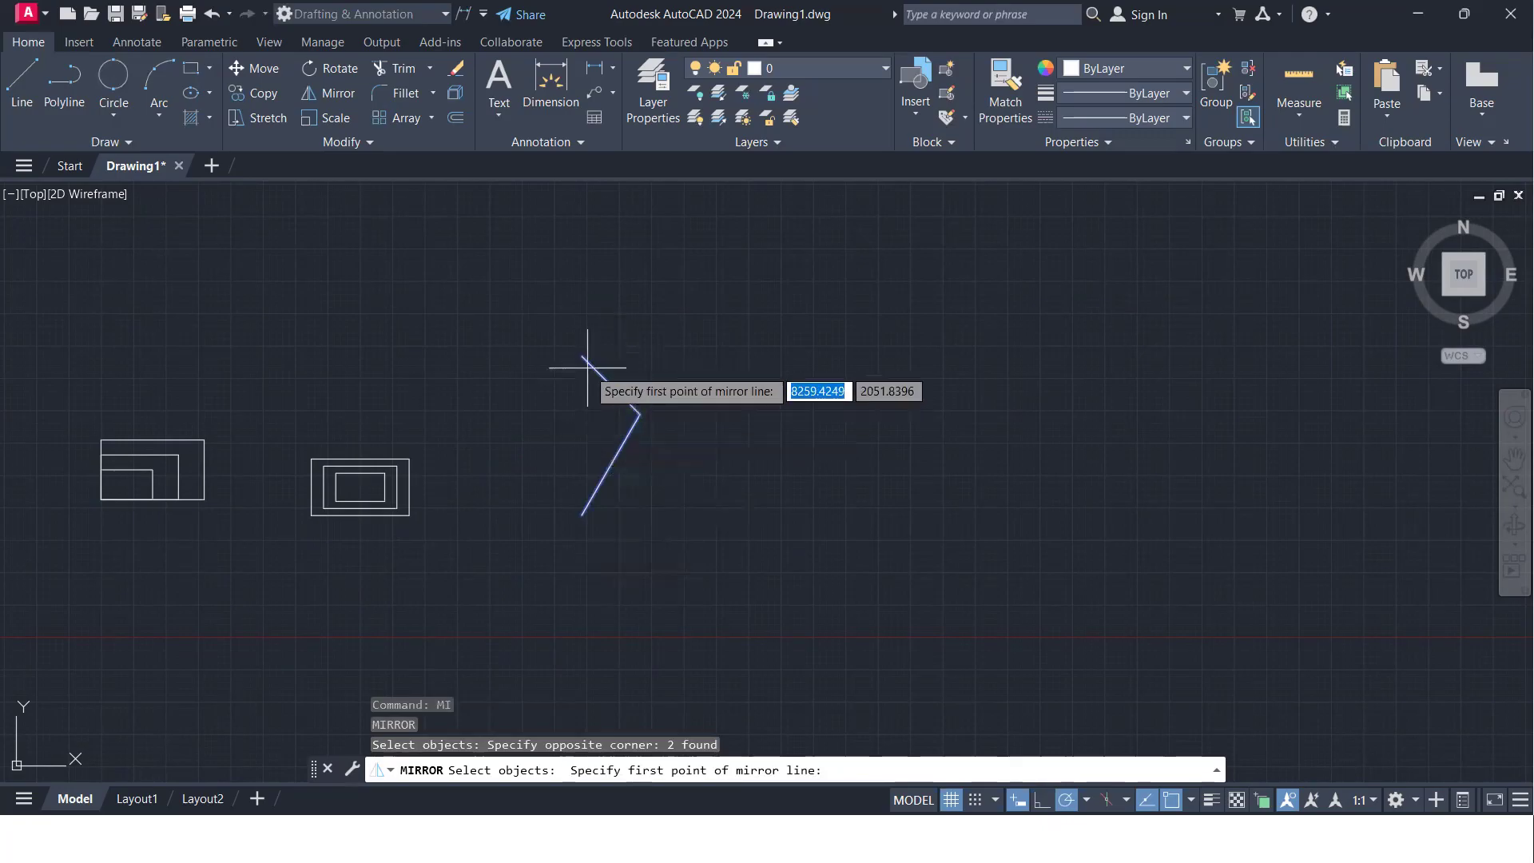
click(581, 356)
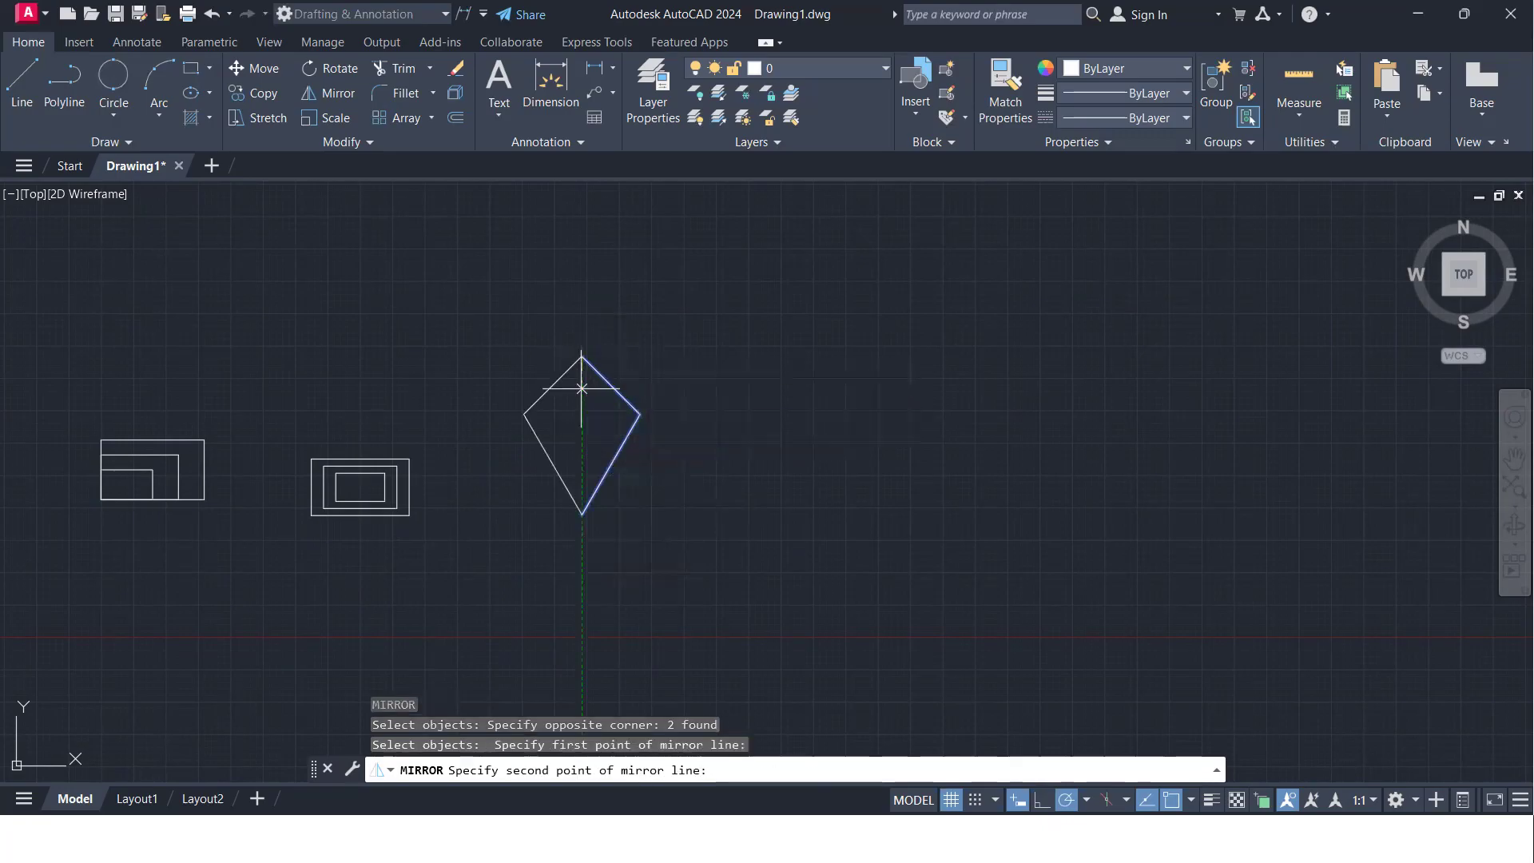
click(581, 509)
click(599, 599)
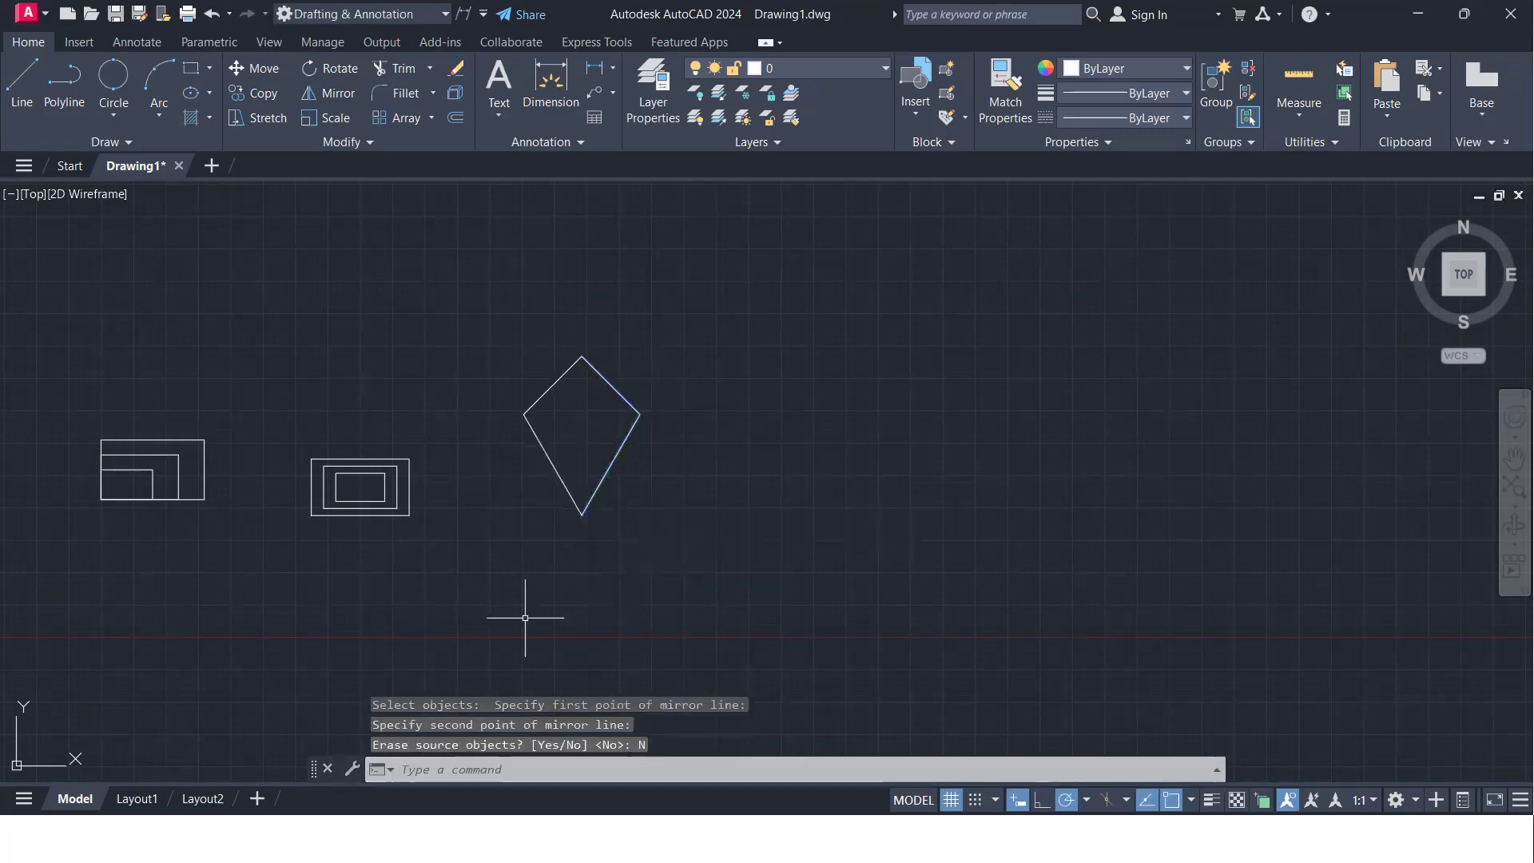
- Scale a copy of the kite by a factor of 0.75 about the point where its side corners align with its vertical axis
middle_drag(544, 472, 542, 490)
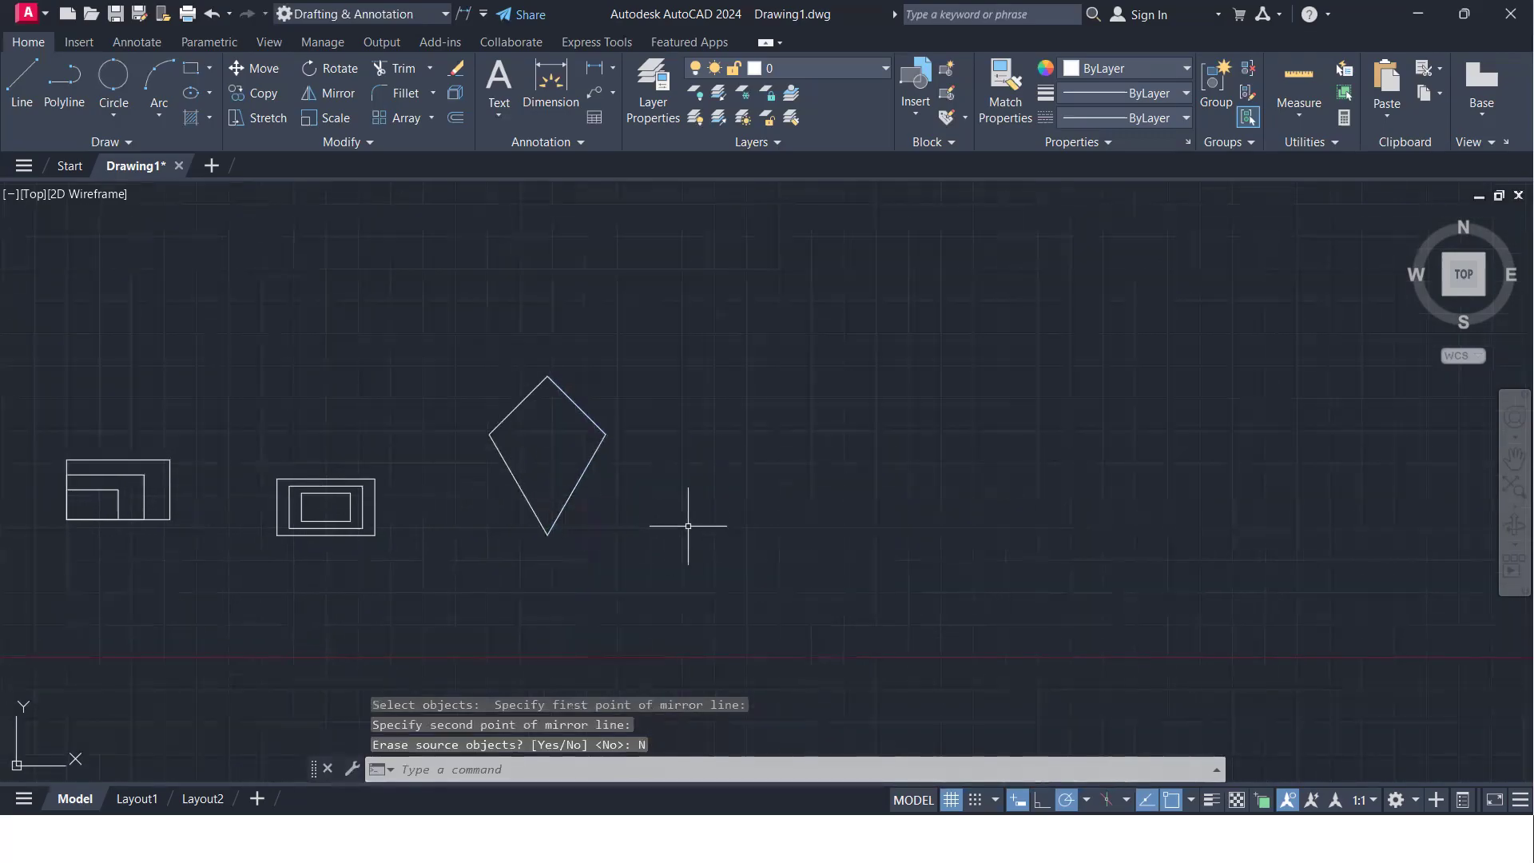
text(e)
key(Return)
click(661, 553)
click(513, 370)
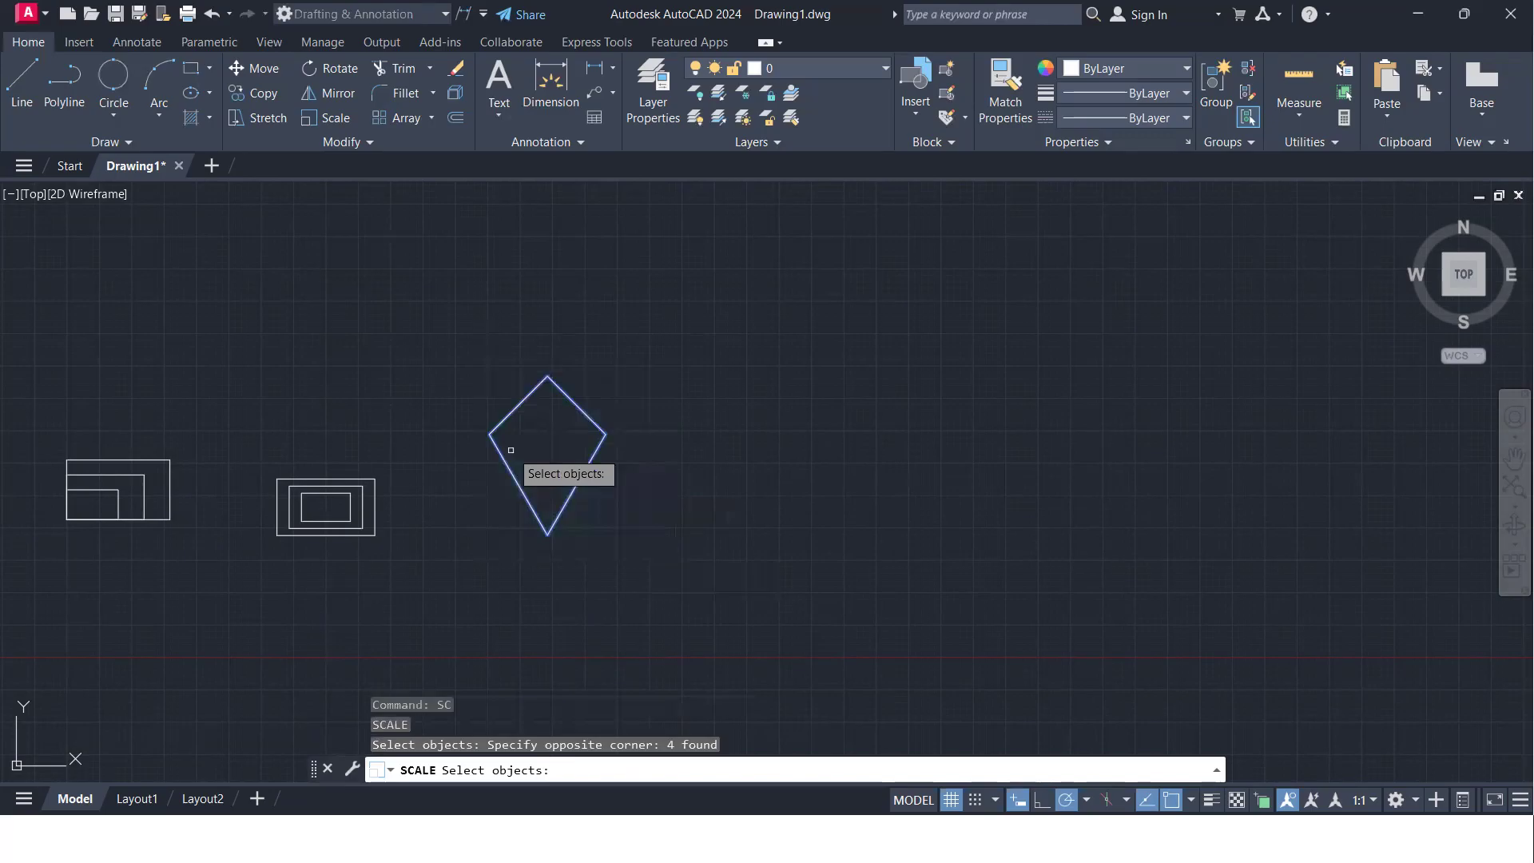
key(Return)
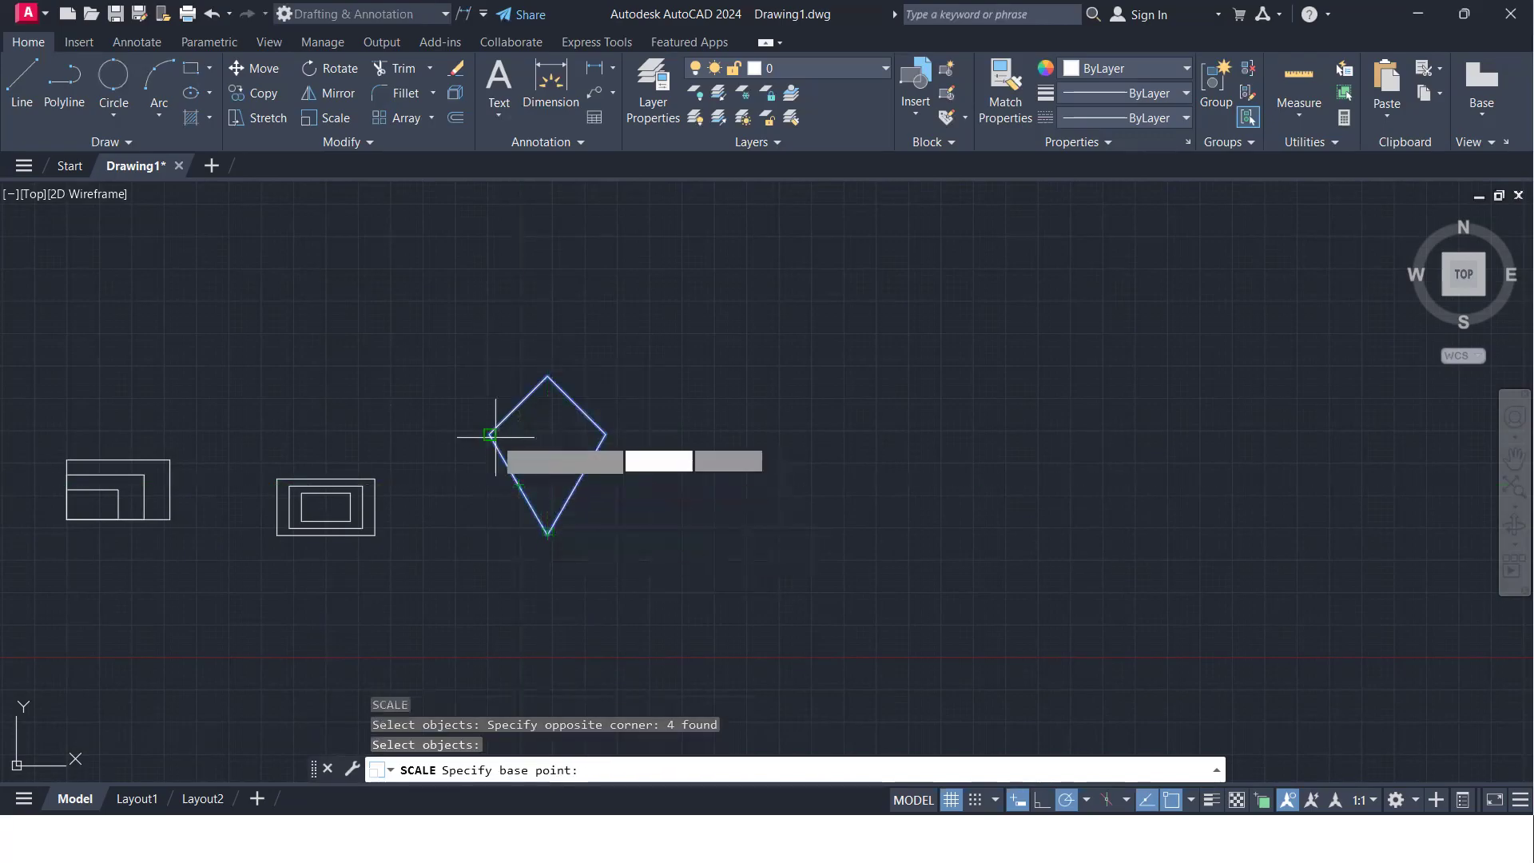
click(547, 433)
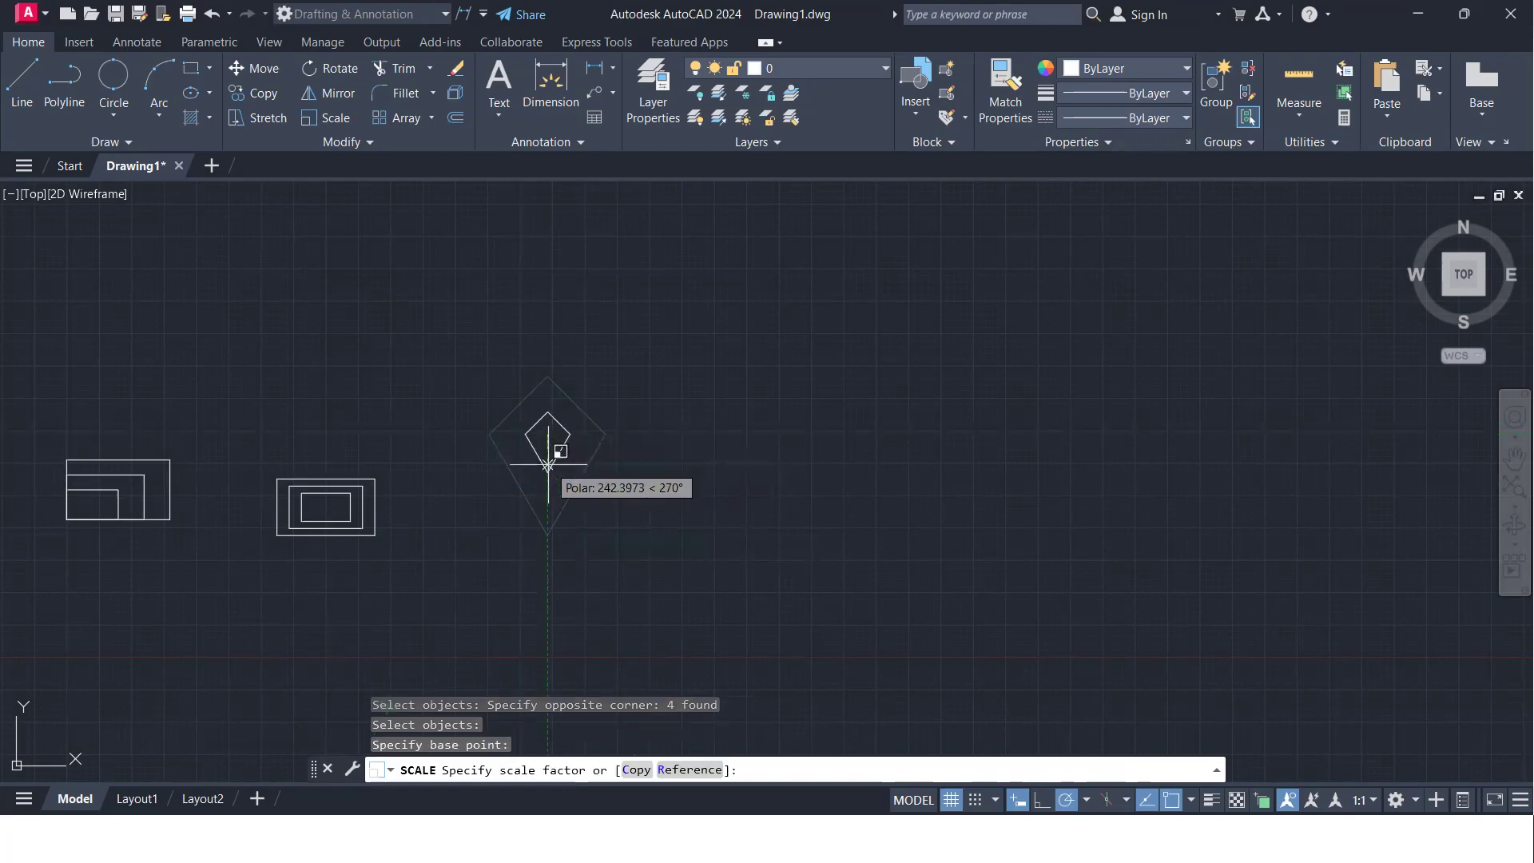
text(c)
key(Return)
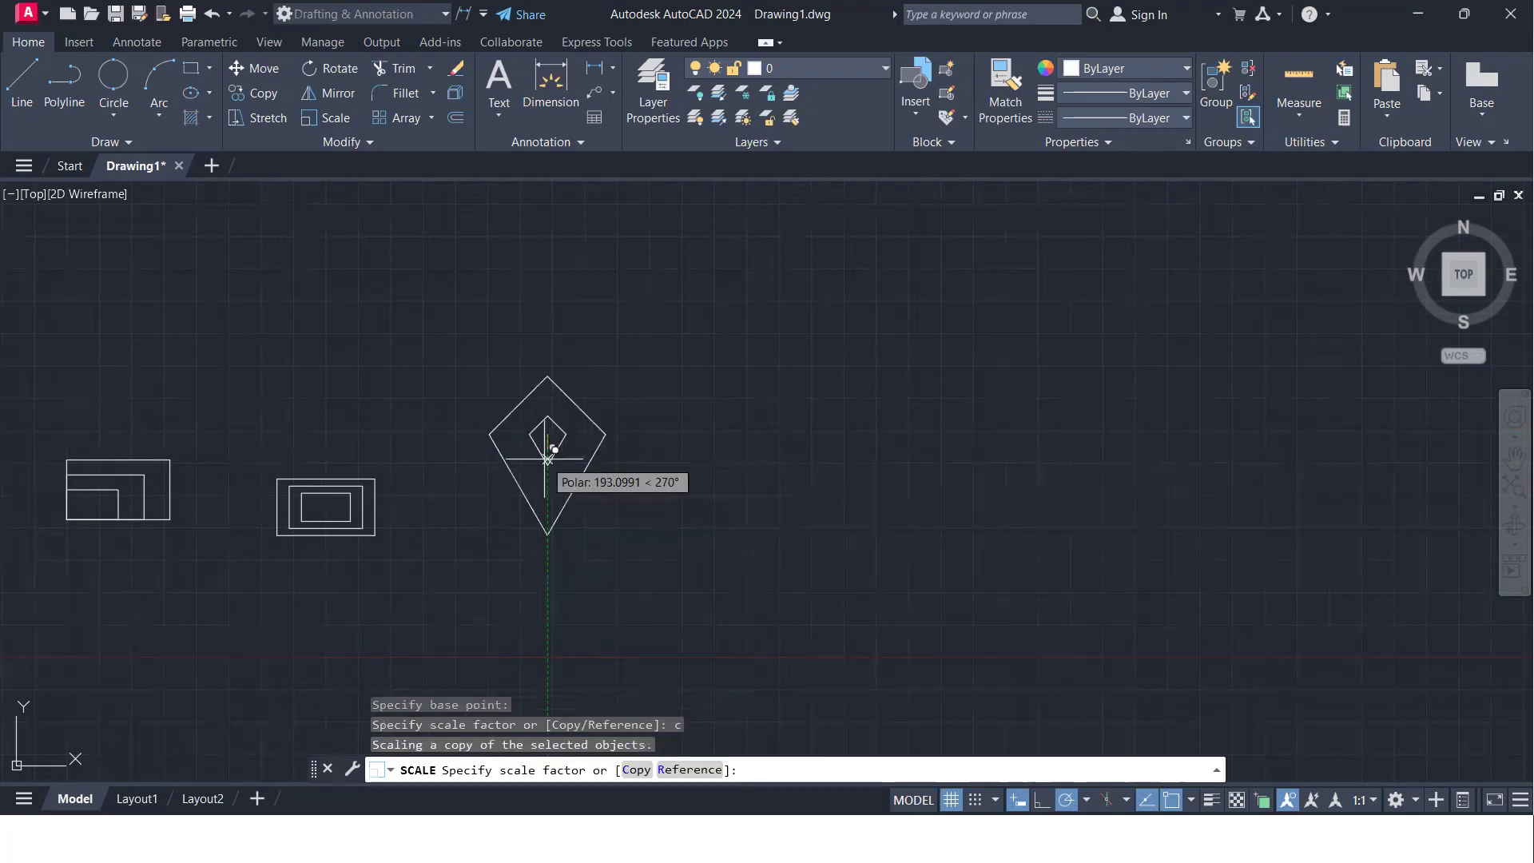
text(0.75)
key(Return)
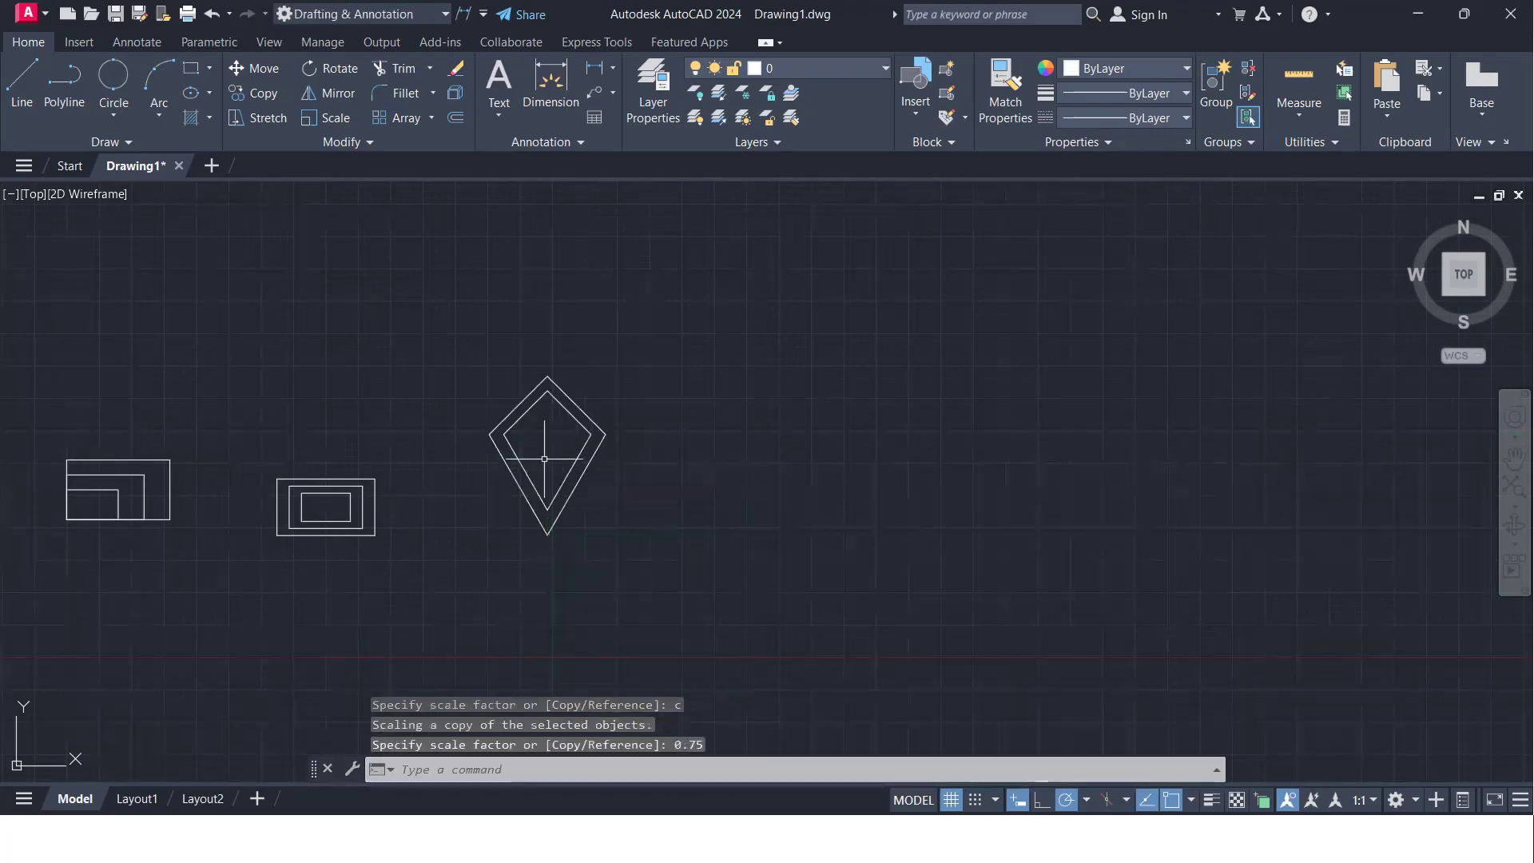
- Scale a copy of both nested kites by a factor of 0.5 about the same inner centre point, keeping the originals
scroll(546, 458, down, 4)
scroll(525, 459, up, 5)
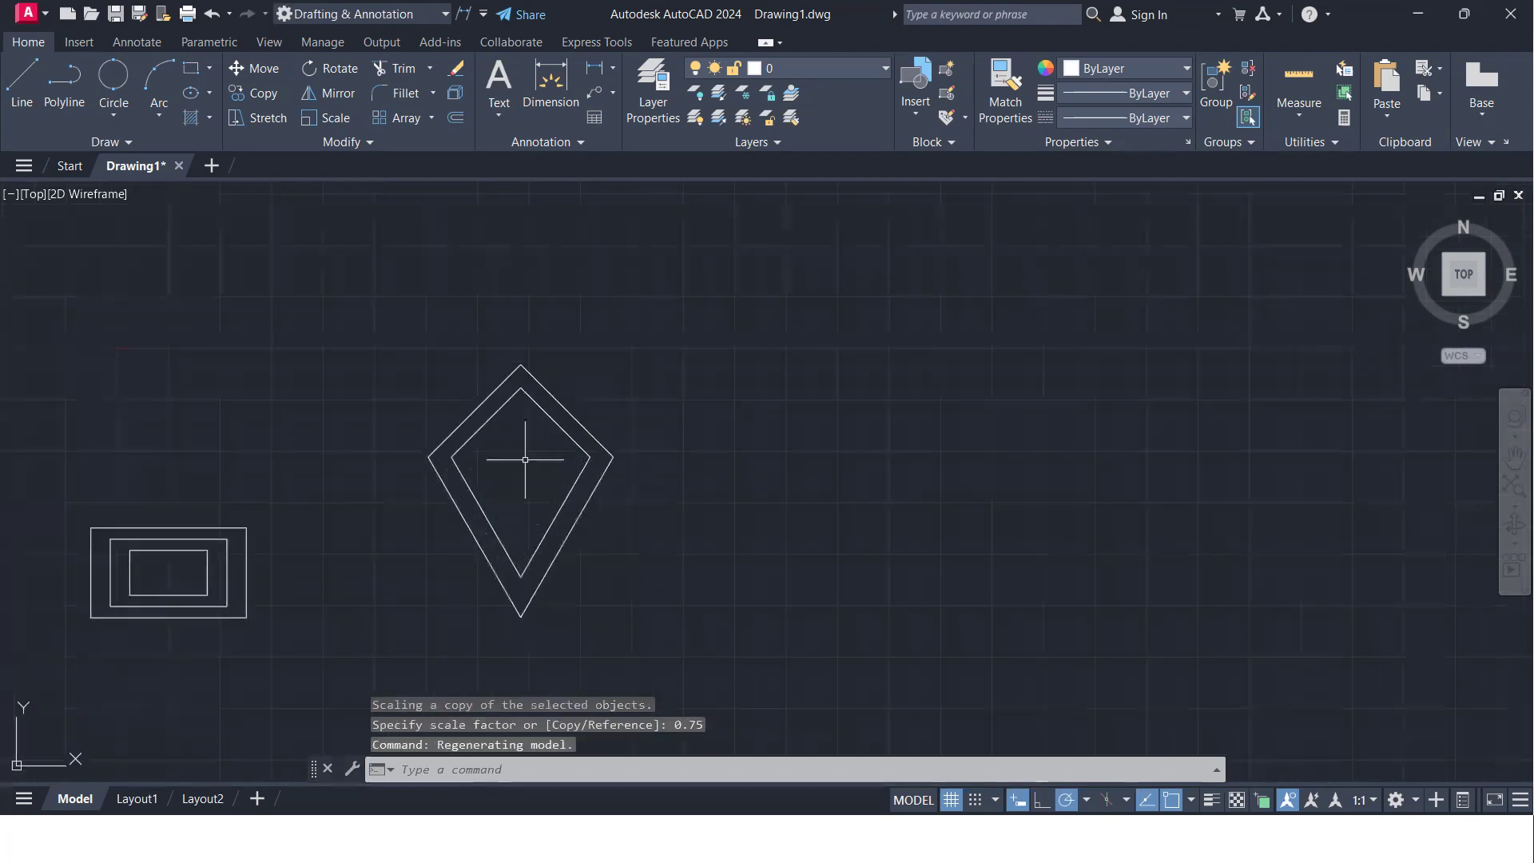
click(619, 631)
click(306, 345)
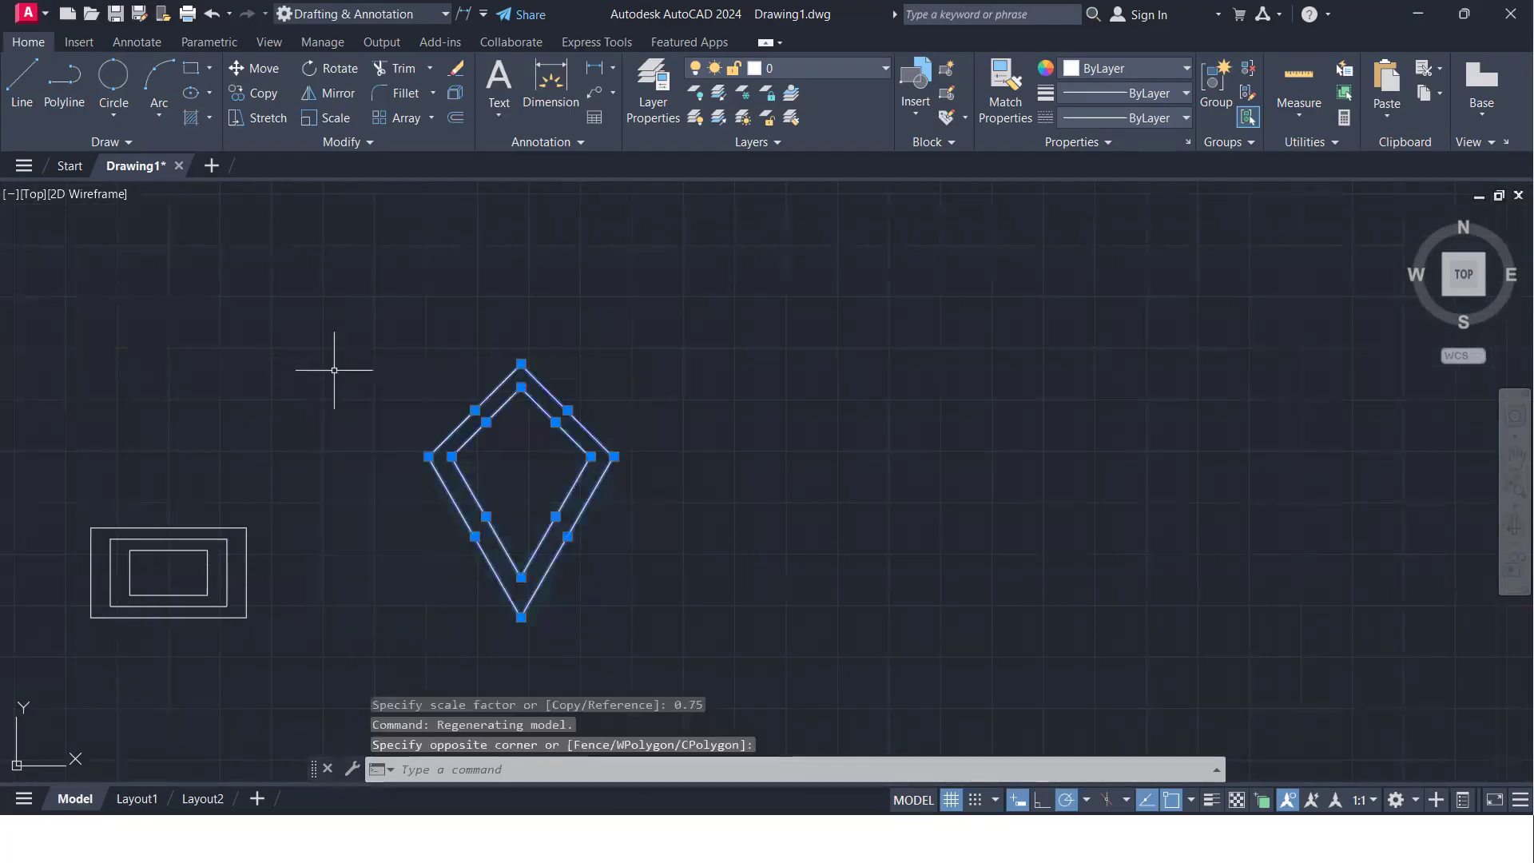
text(SC)
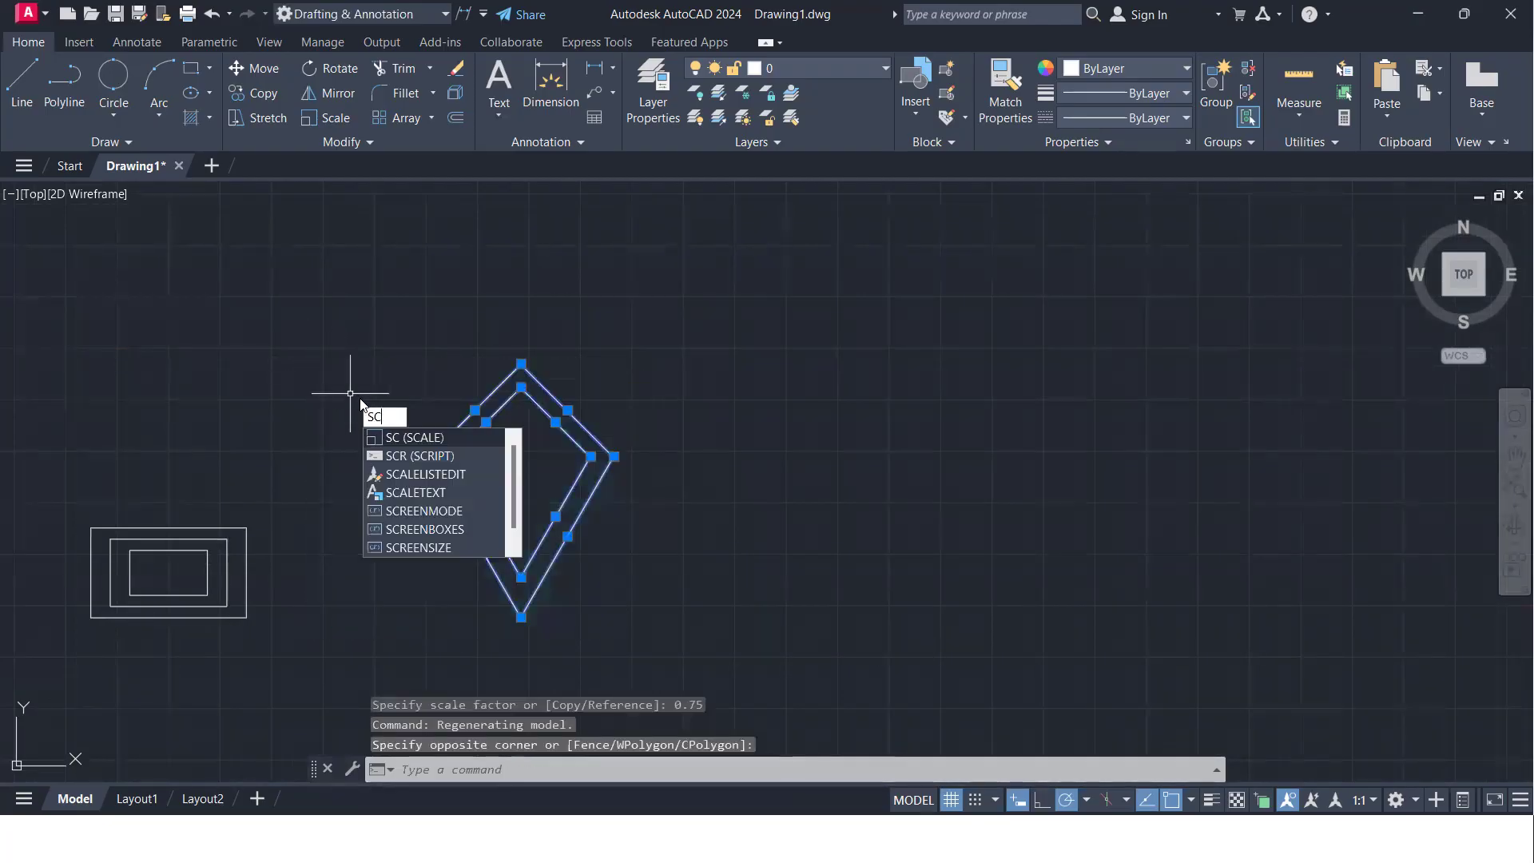
key(Return)
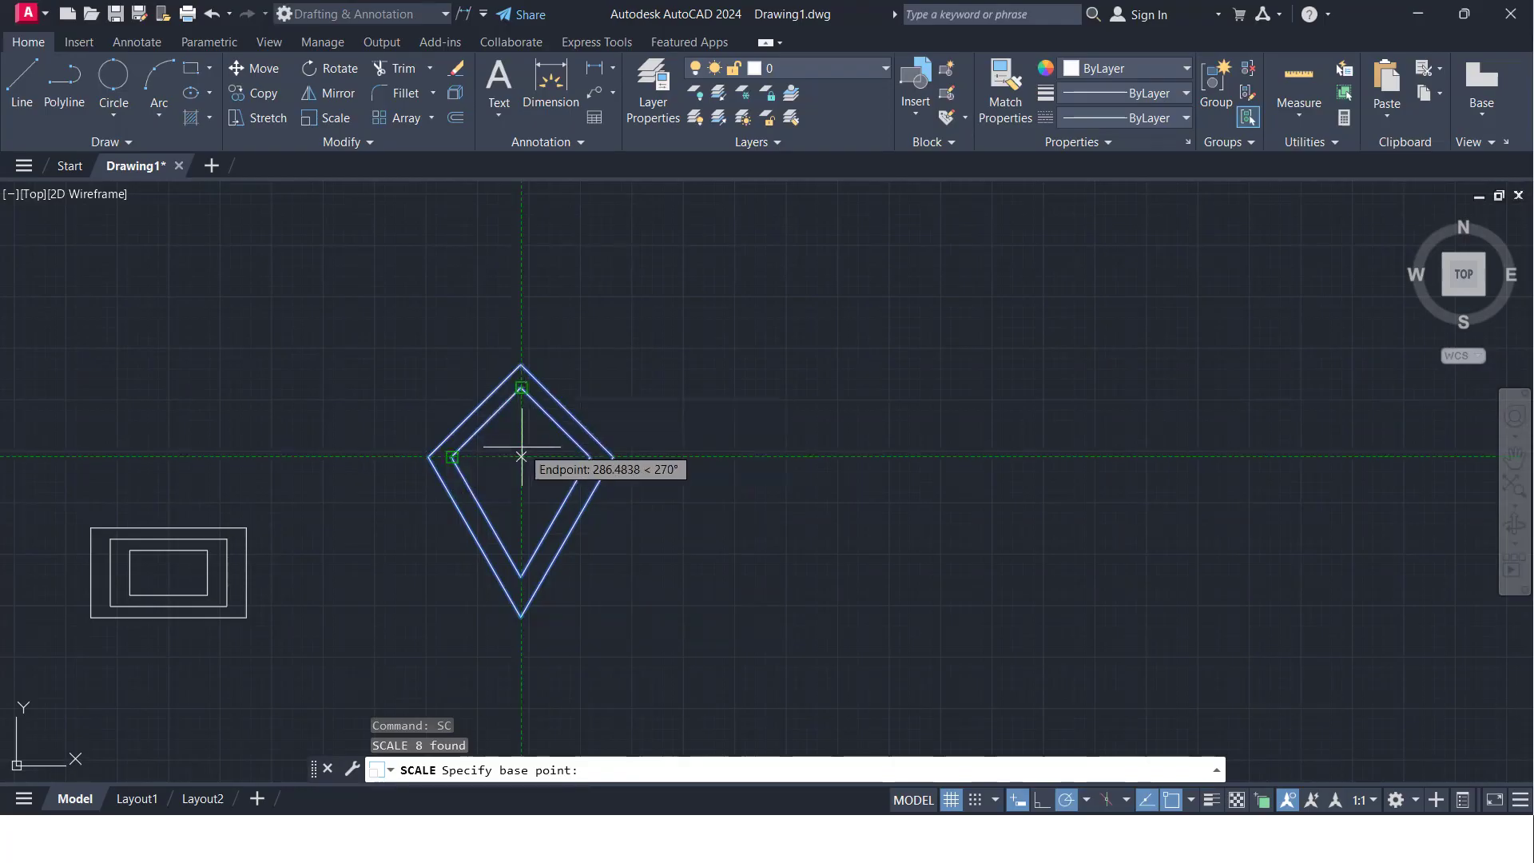
click(521, 456)
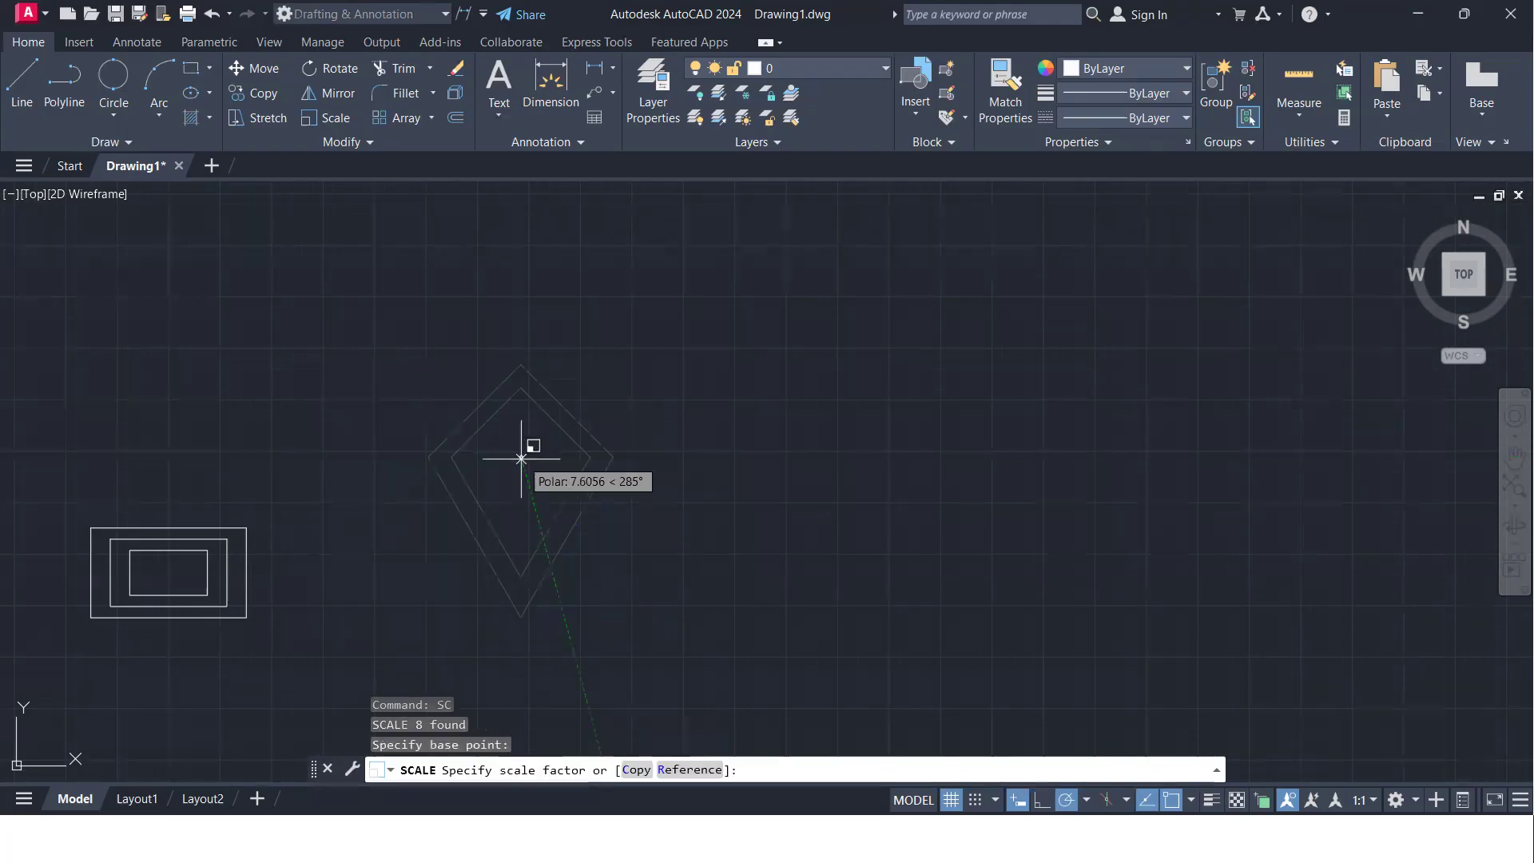
text(c)
key(Return)
text(0.5)
key(Return)
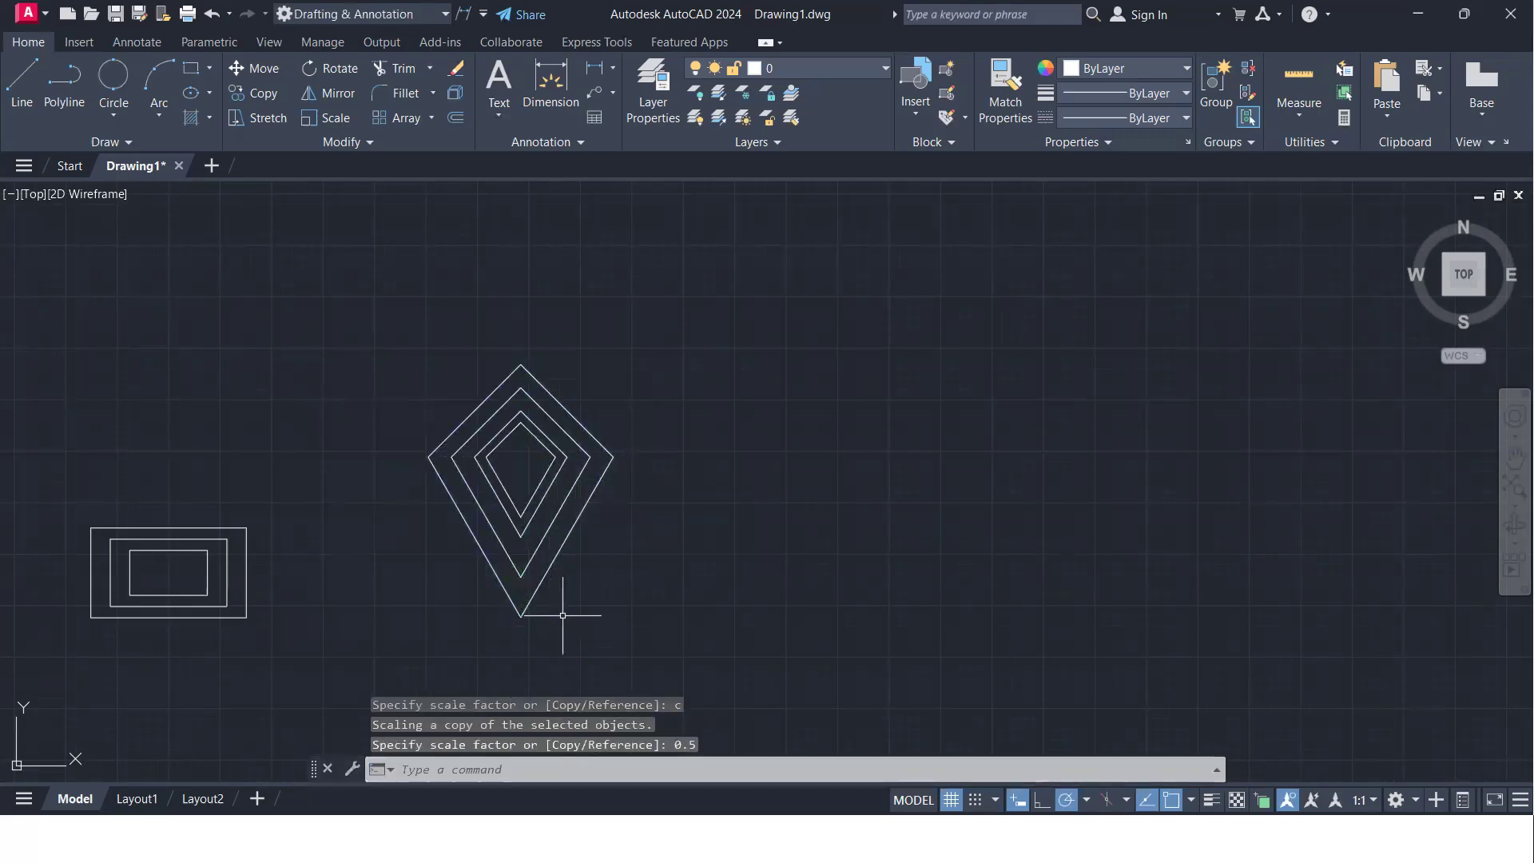
- Rotate a copy of all the nested kites about their outer lower tip to an angle of 300°, keeping the originals
middle_drag(591, 507, 533, 457)
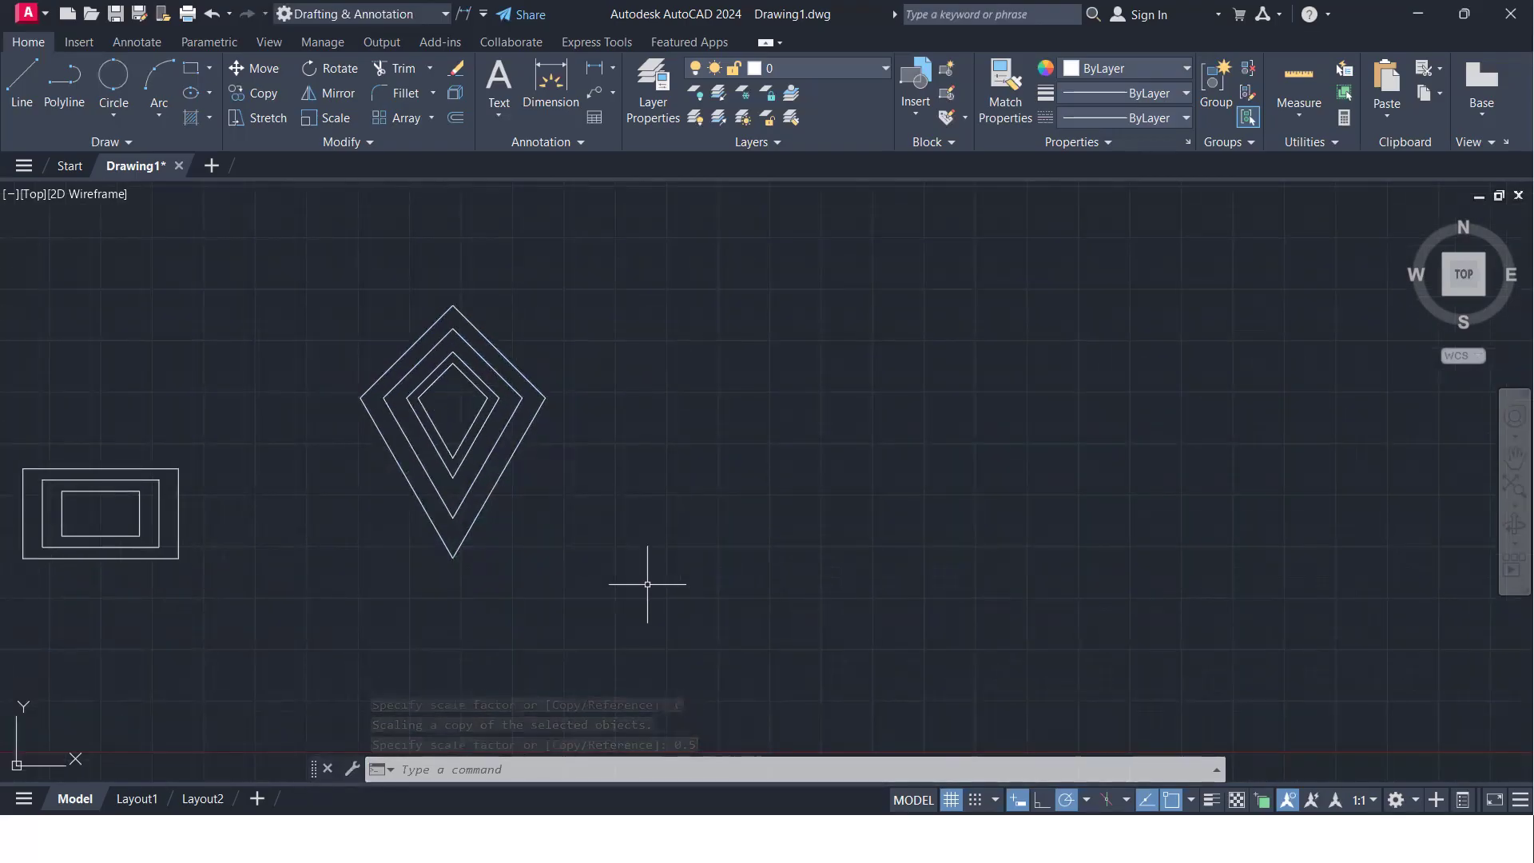
click(666, 593)
click(275, 235)
text(ro)
key(Return)
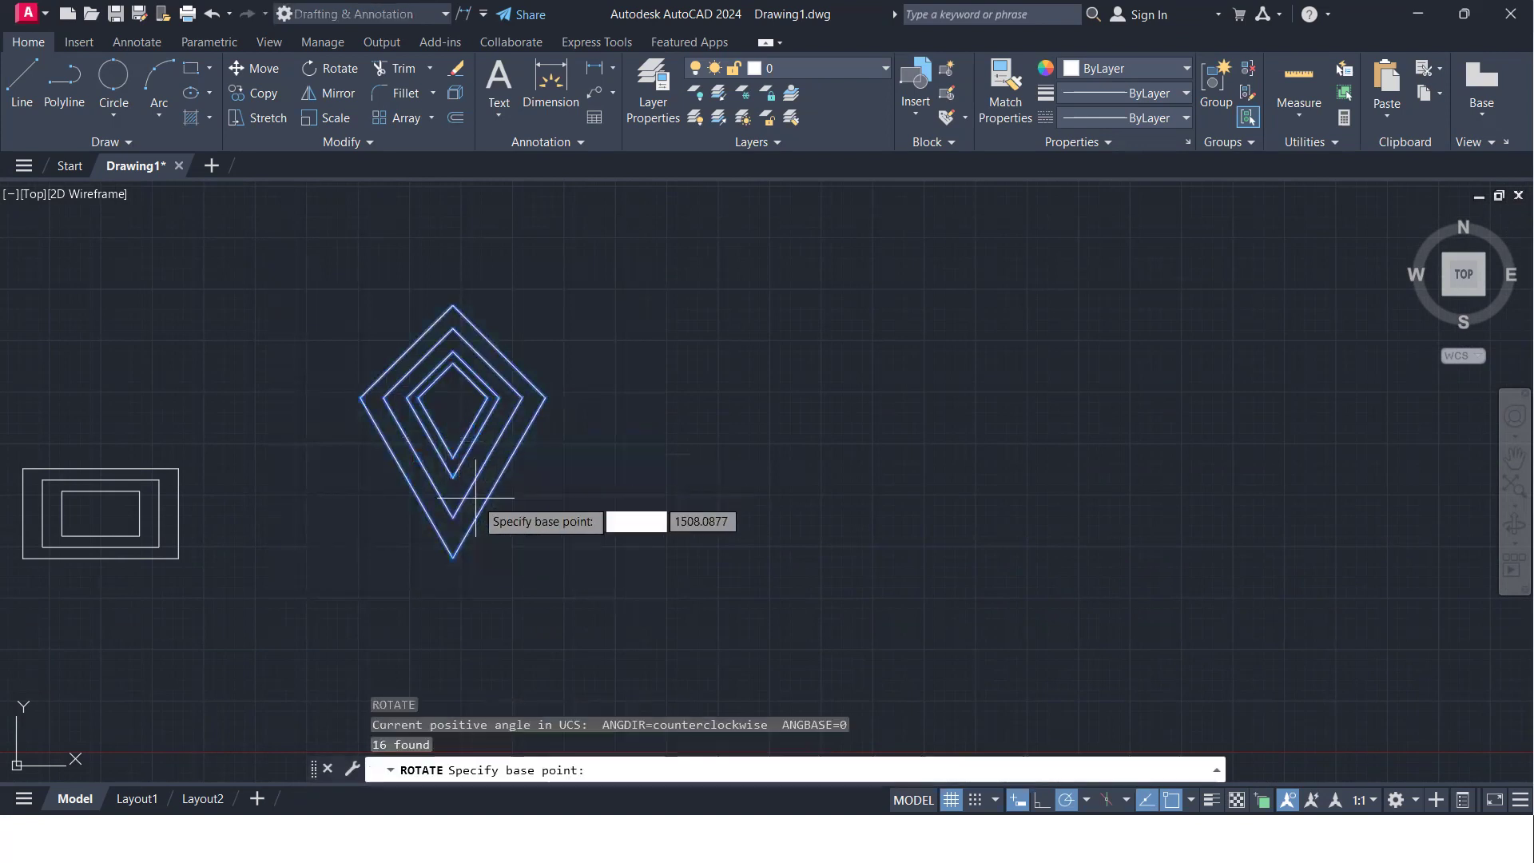
click(453, 556)
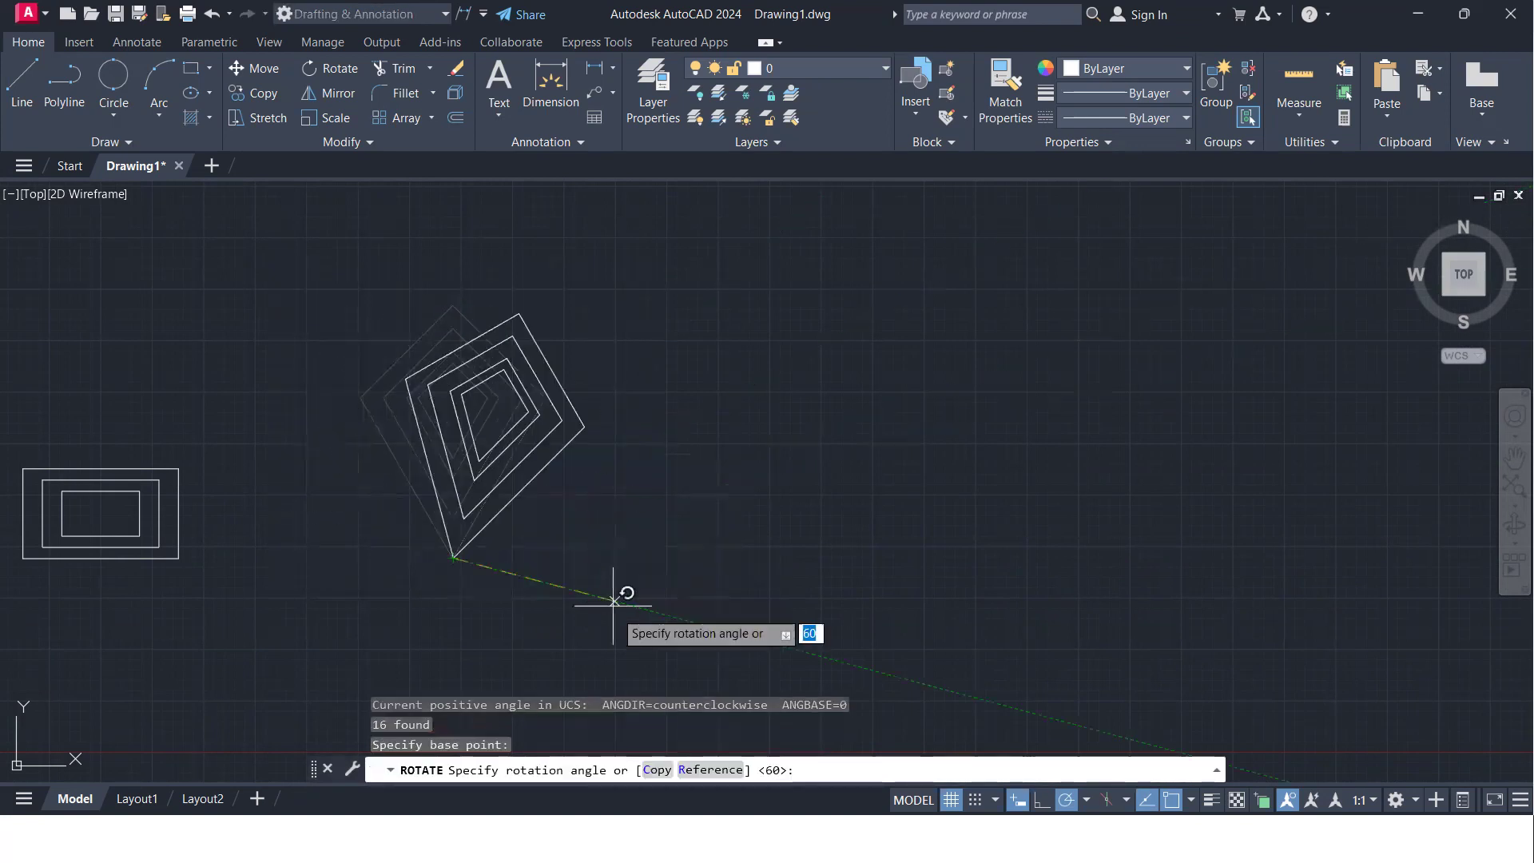
text(c)
key(Return)
click(543, 707)
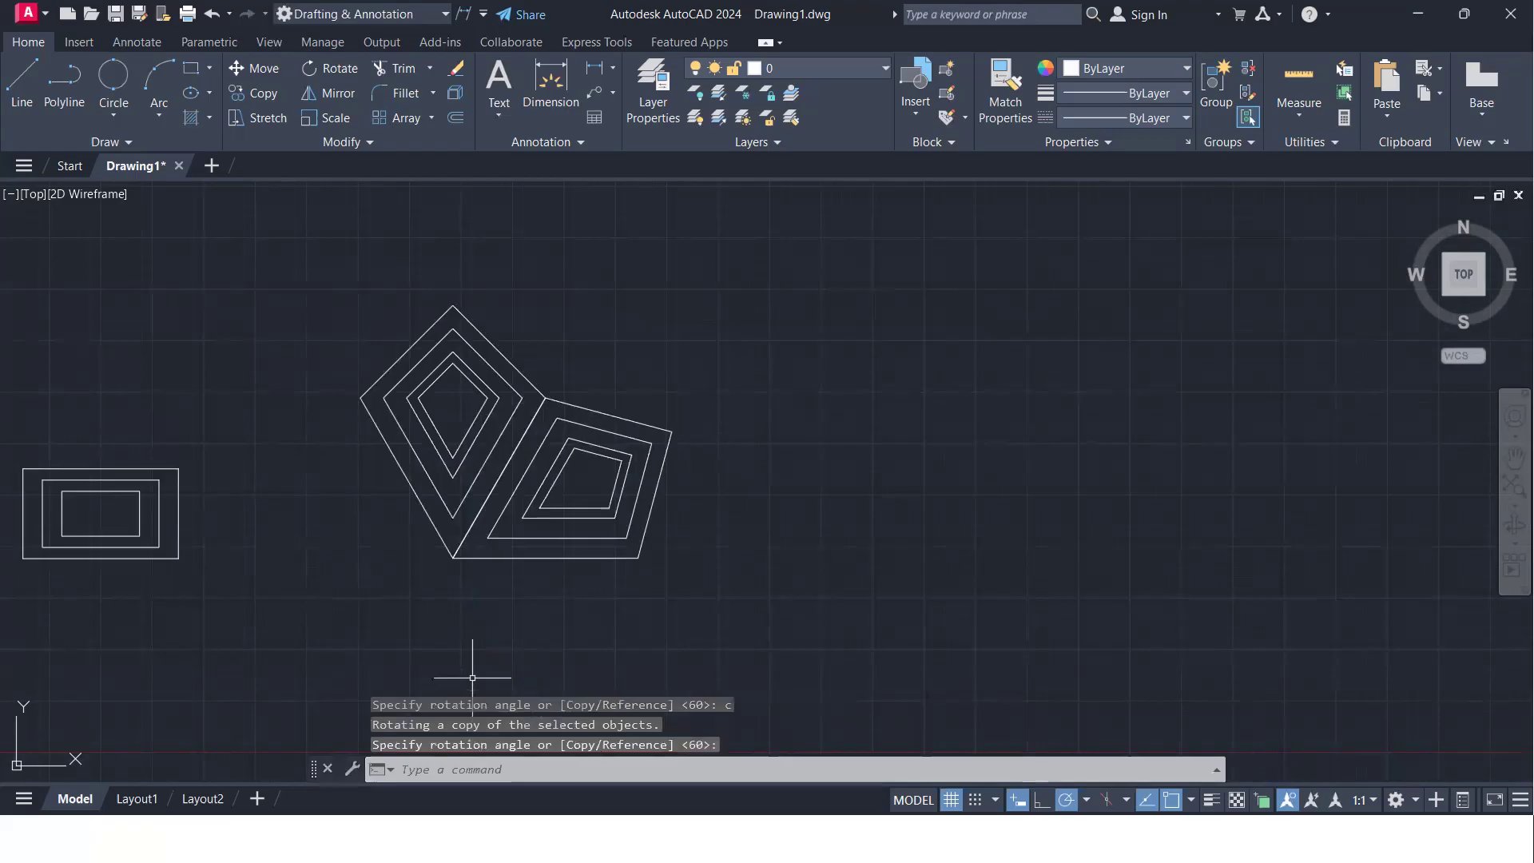
- Rotate a copy of both nested kite groups about their shared tip to an angle of 240°, keeping the originals
click(659, 619)
click(368, 309)
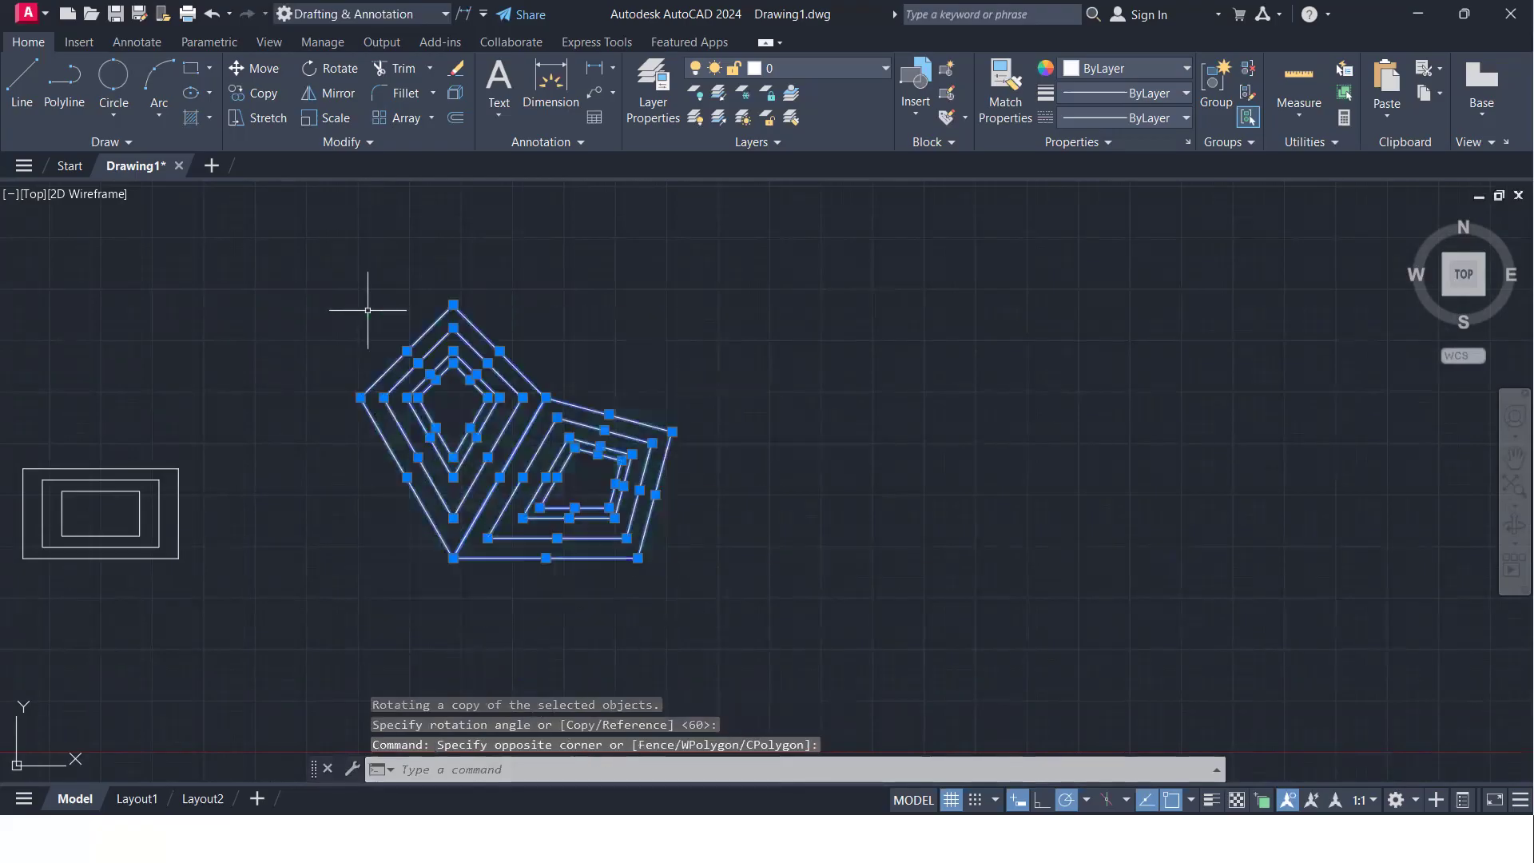
text(ro)
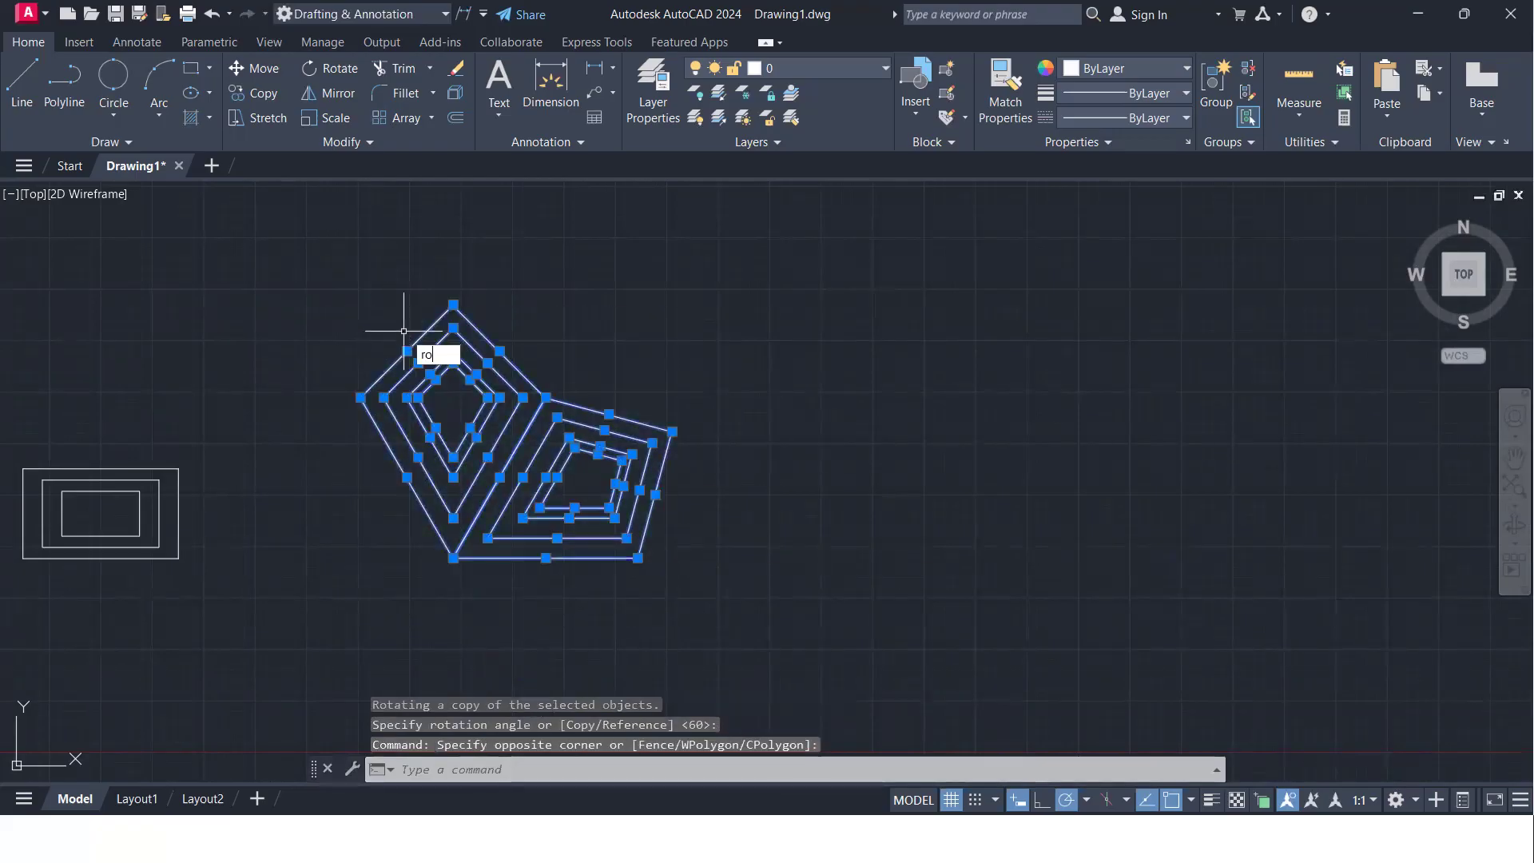
key(Return)
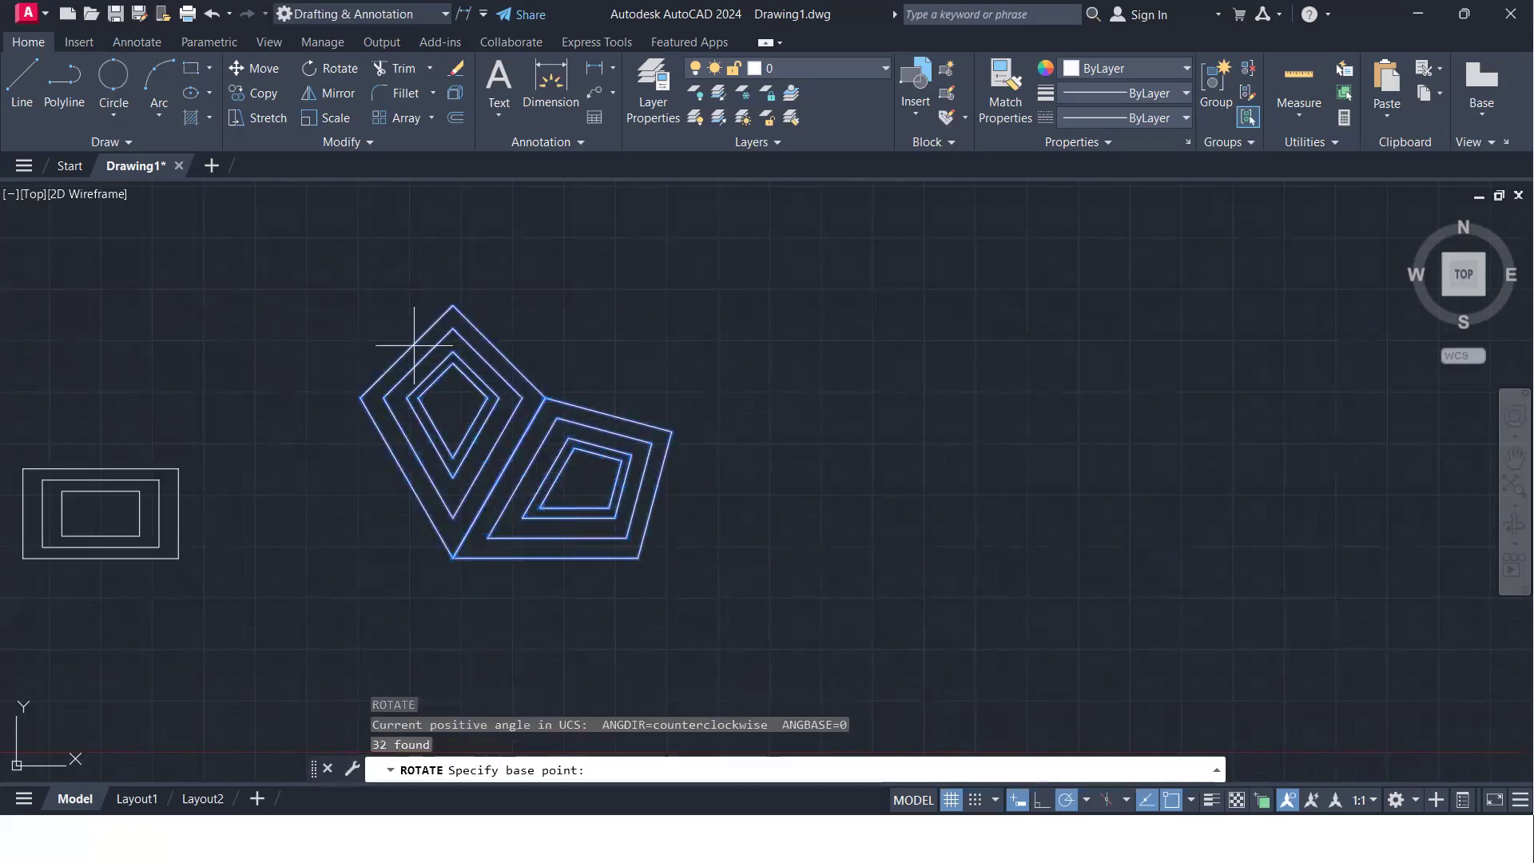
click(451, 557)
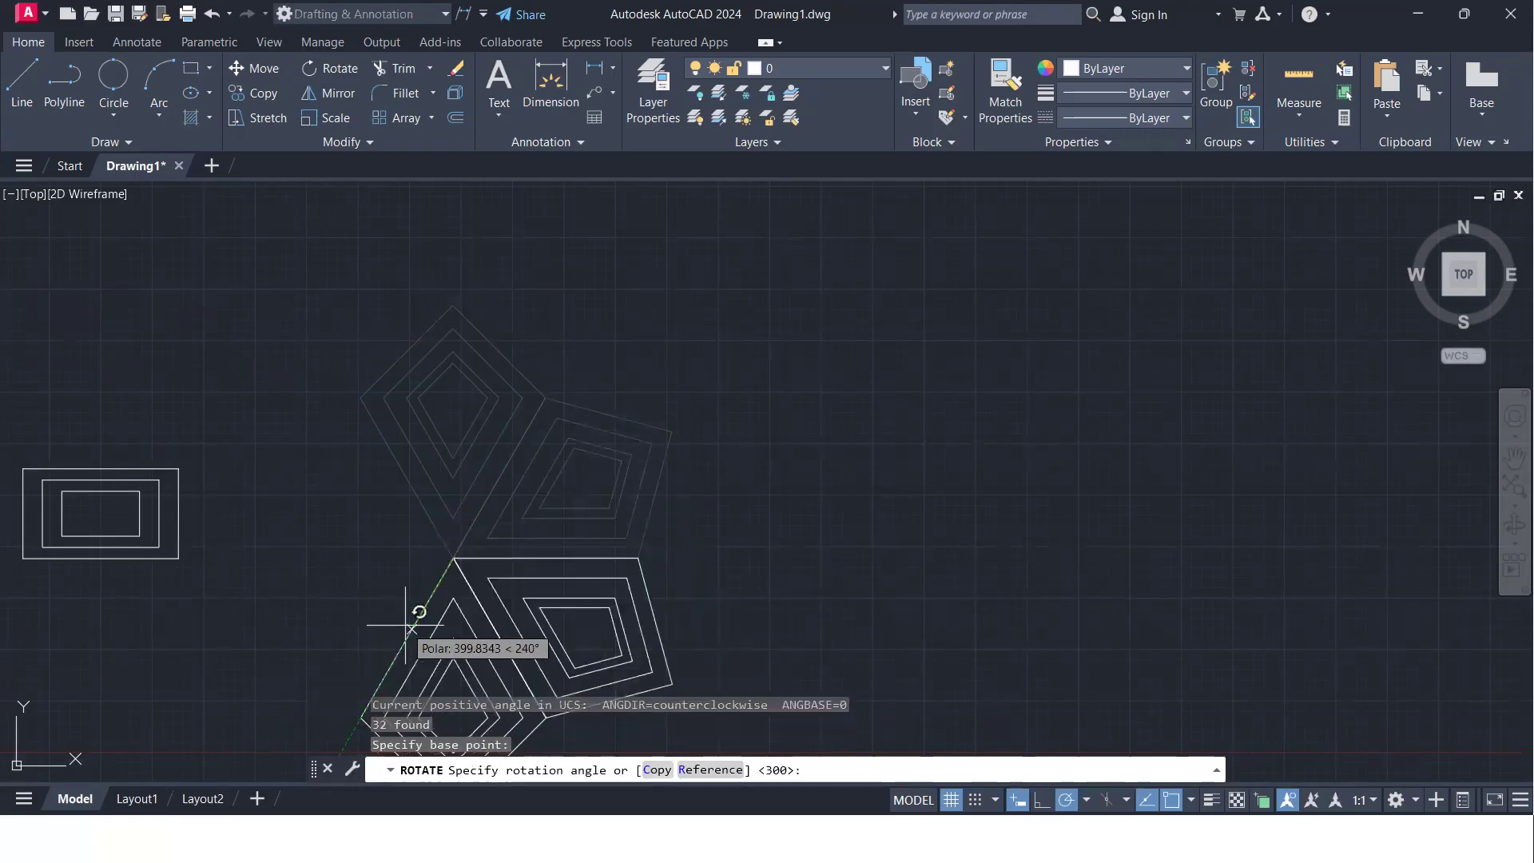
text(c)
key(Return)
click(410, 625)
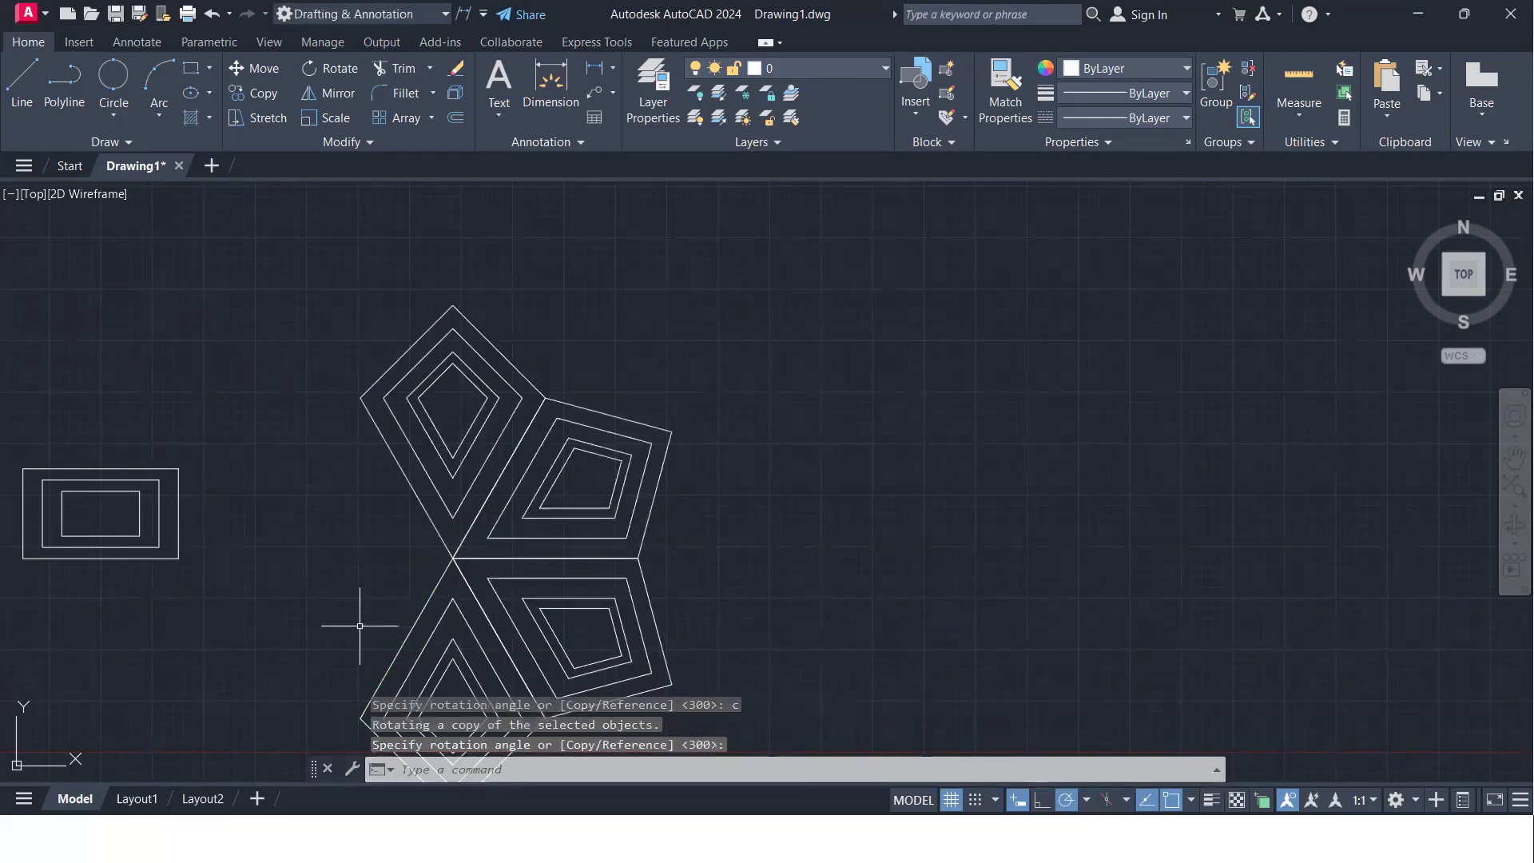
- Rotate a copy of the upper two nested kite groups about the shared centre, aligning with the top kite's left edge to complete the six-kite flower
middle_drag(359, 568, 470, 409)
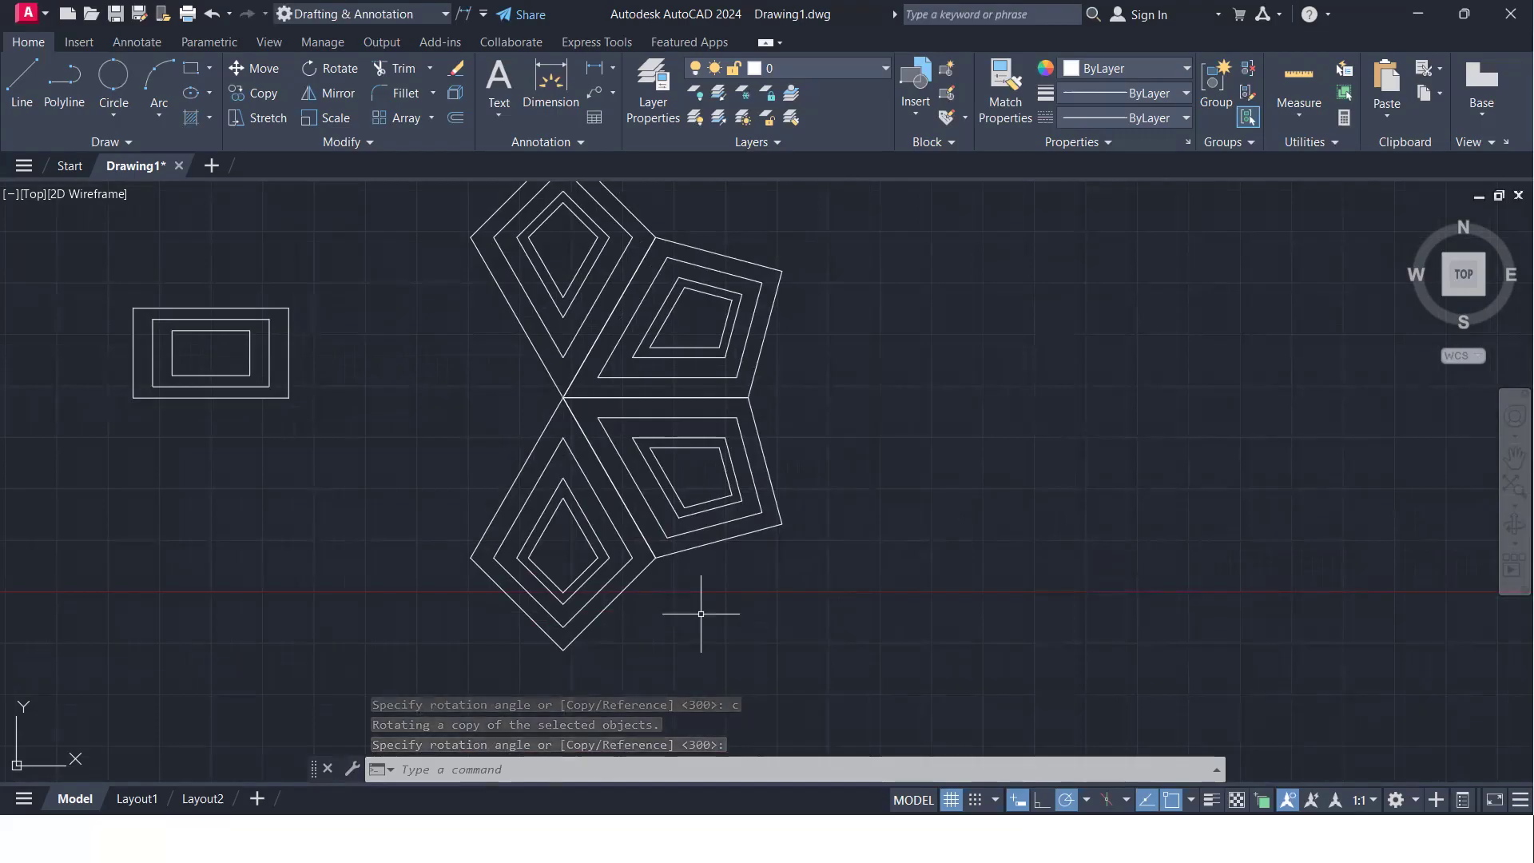
middle_drag(657, 600, 694, 625)
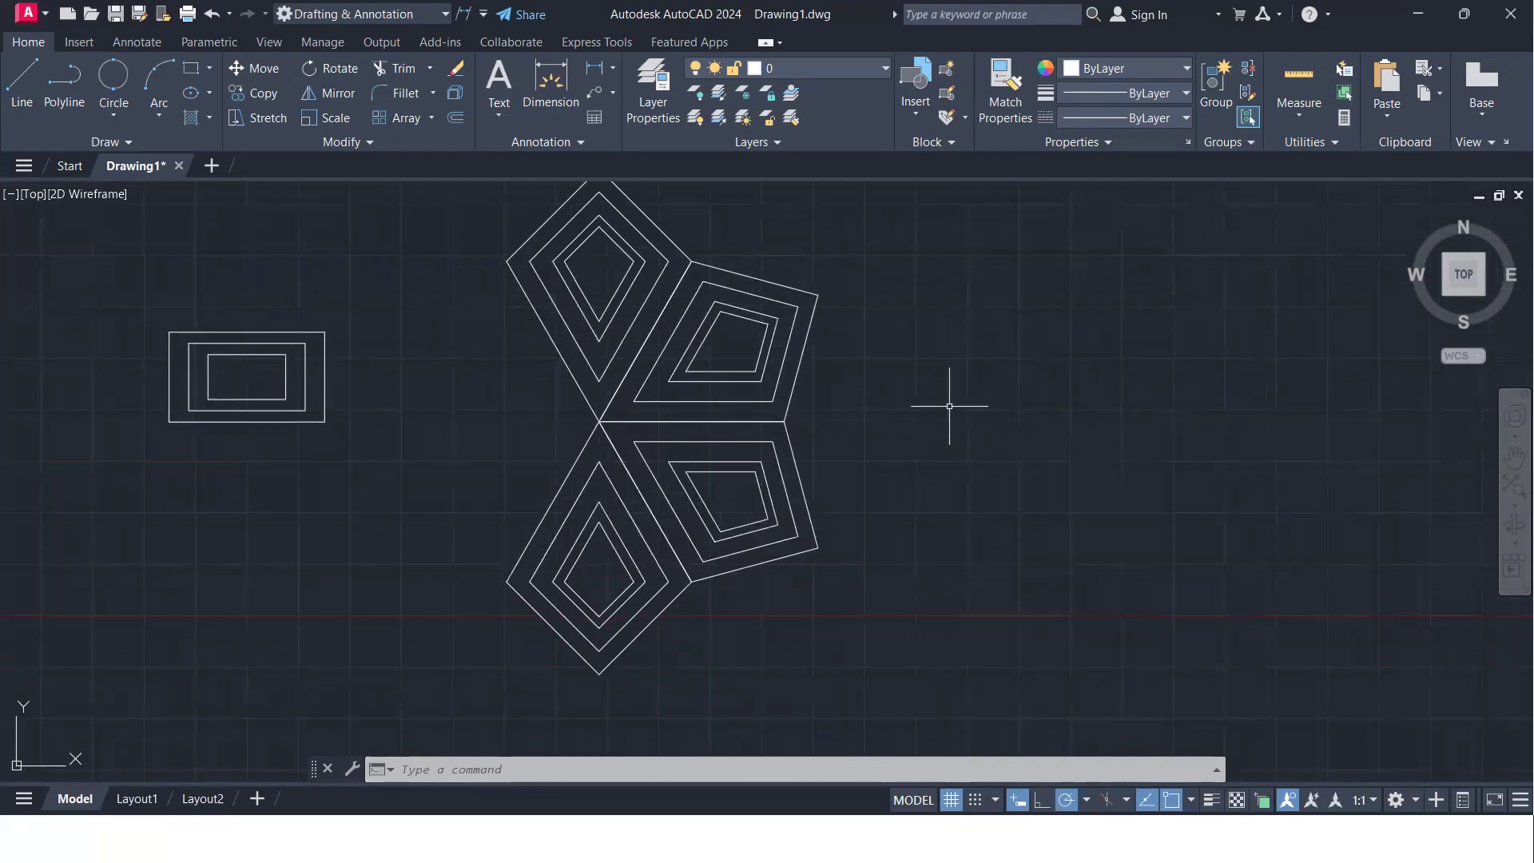
mouse_move(520, 290)
middle_down()
mouse_move(520, 332)
mouse_move(474, 397)
middle_up()
click(440, 234)
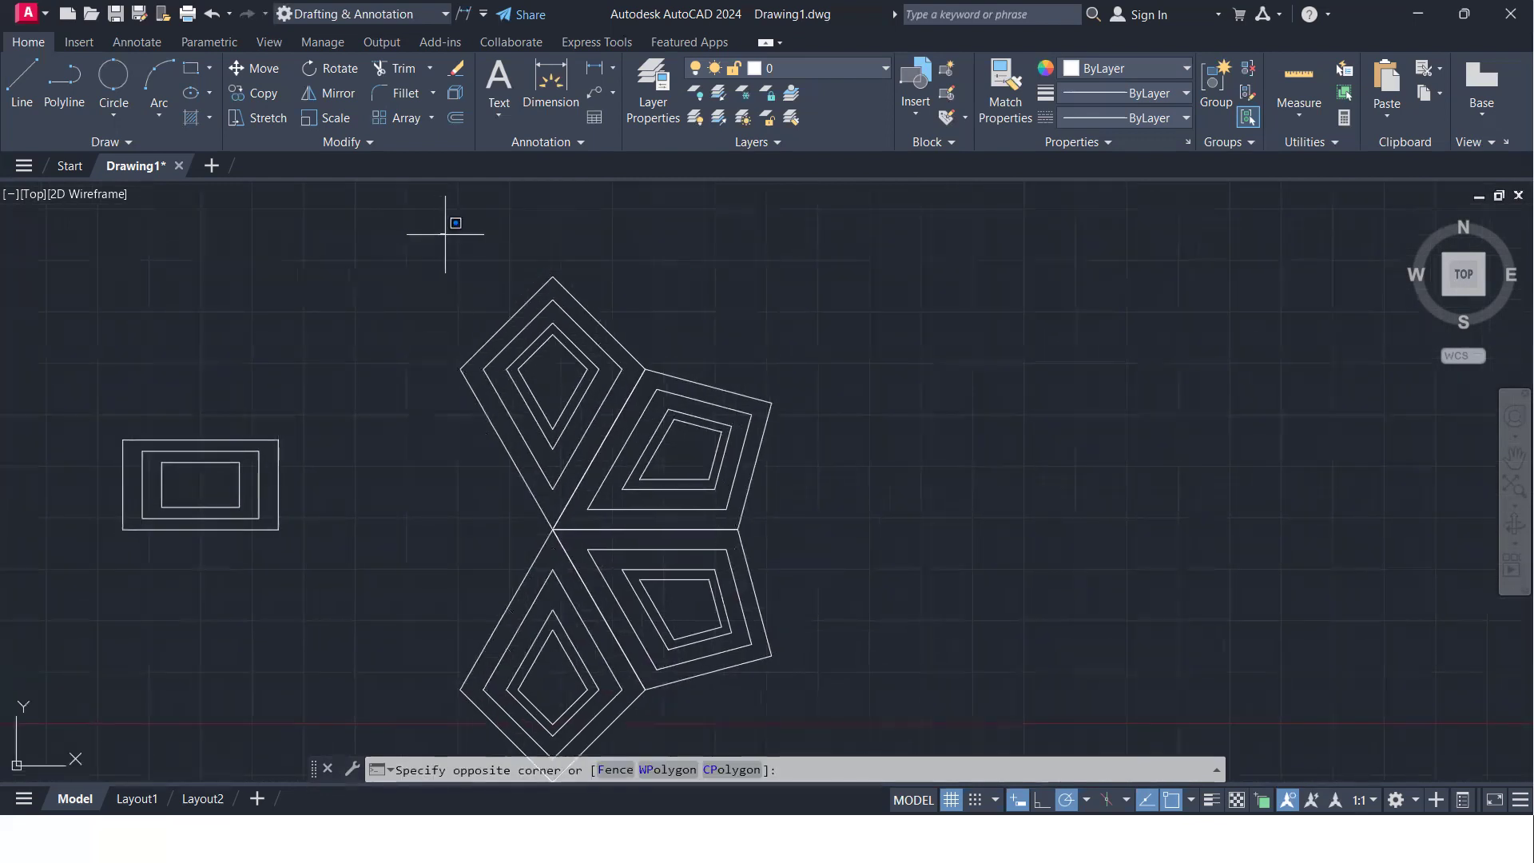
click(814, 533)
text(ro)
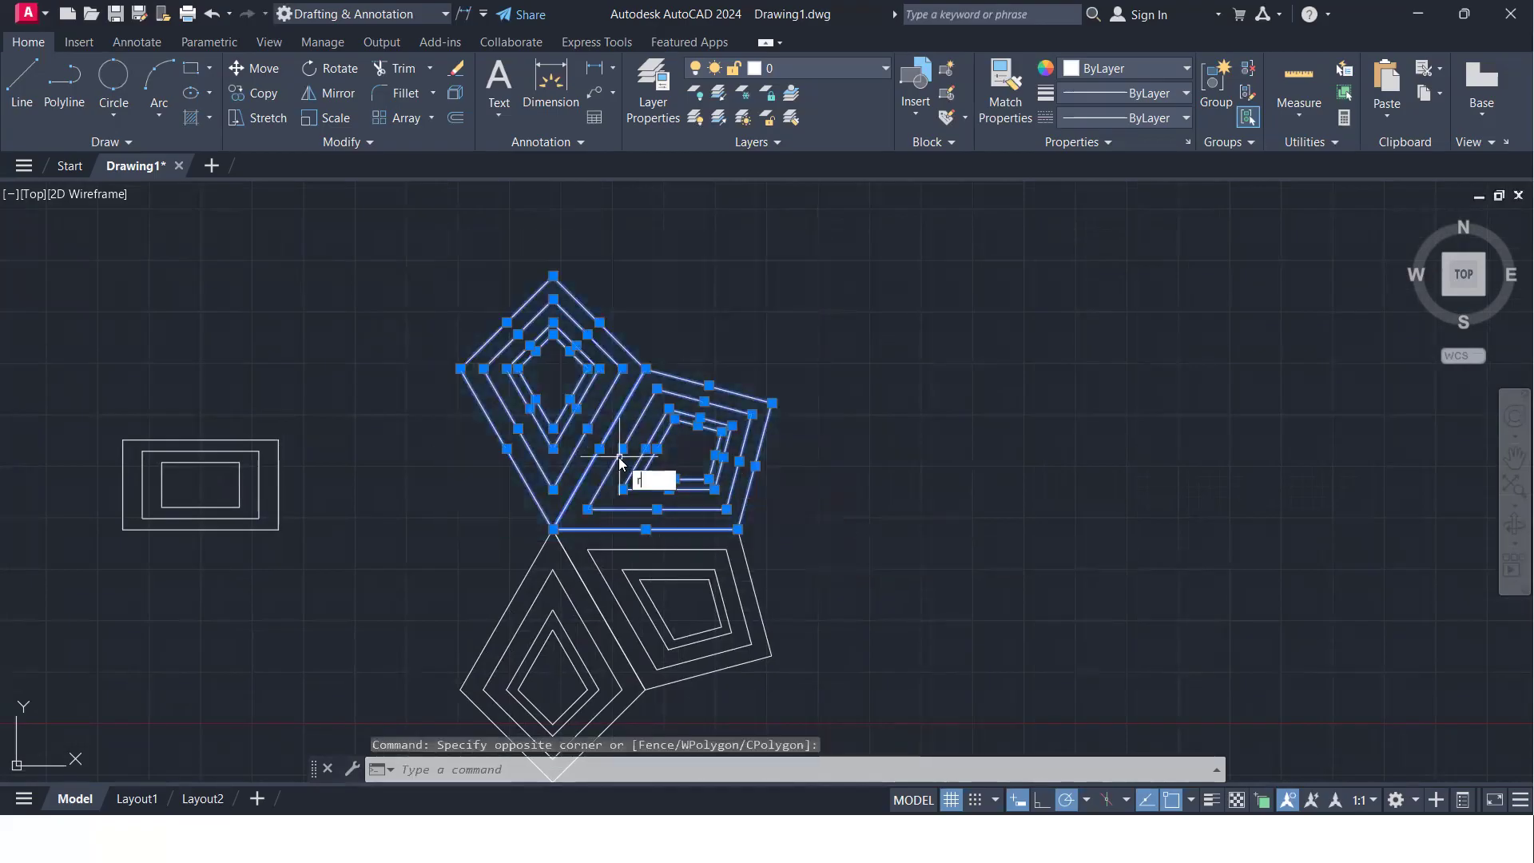
key(Return)
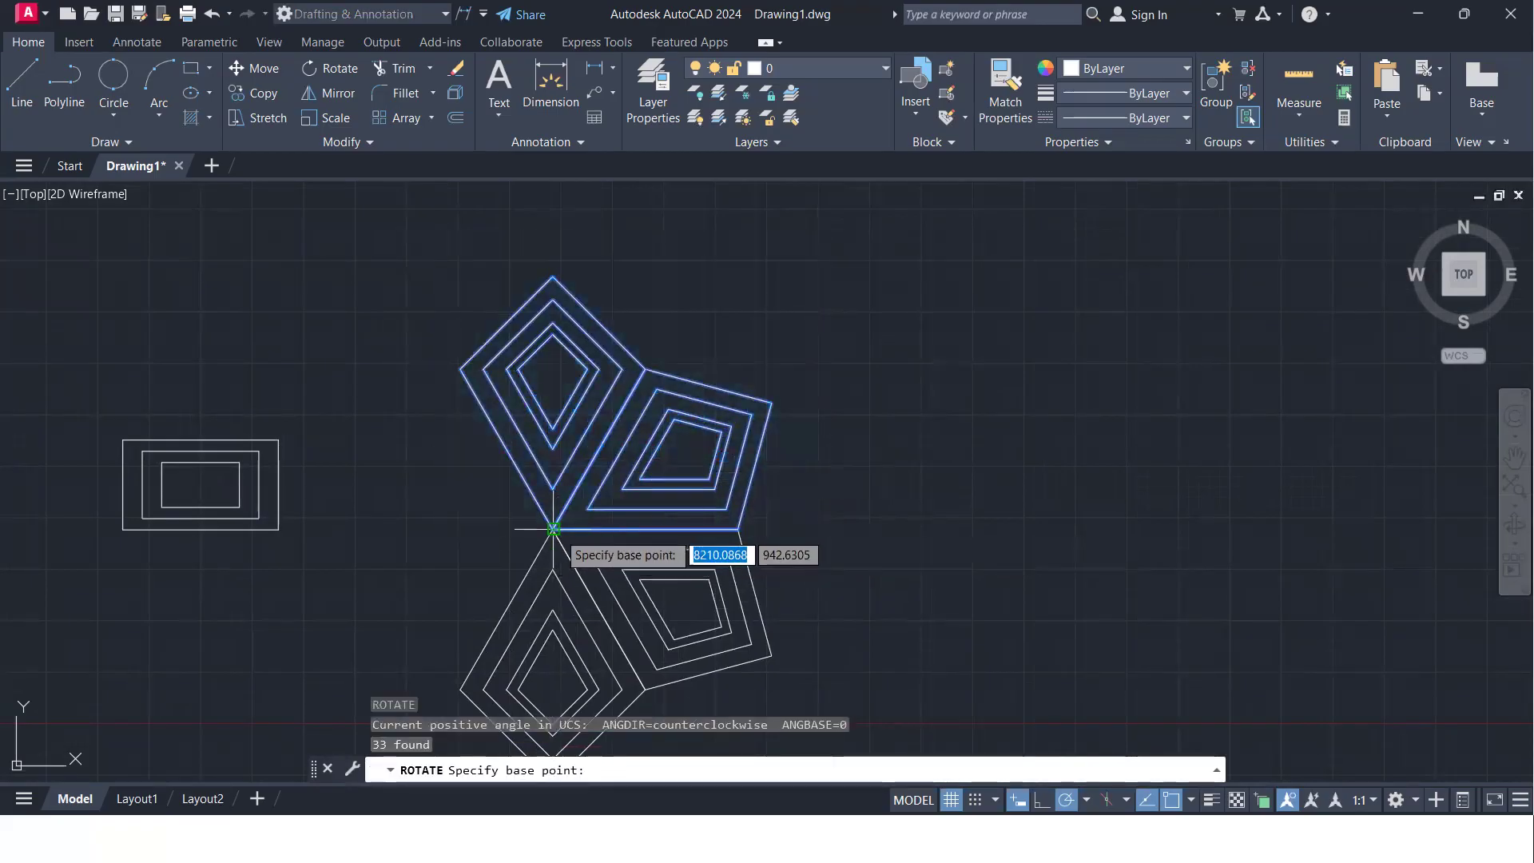
click(551, 530)
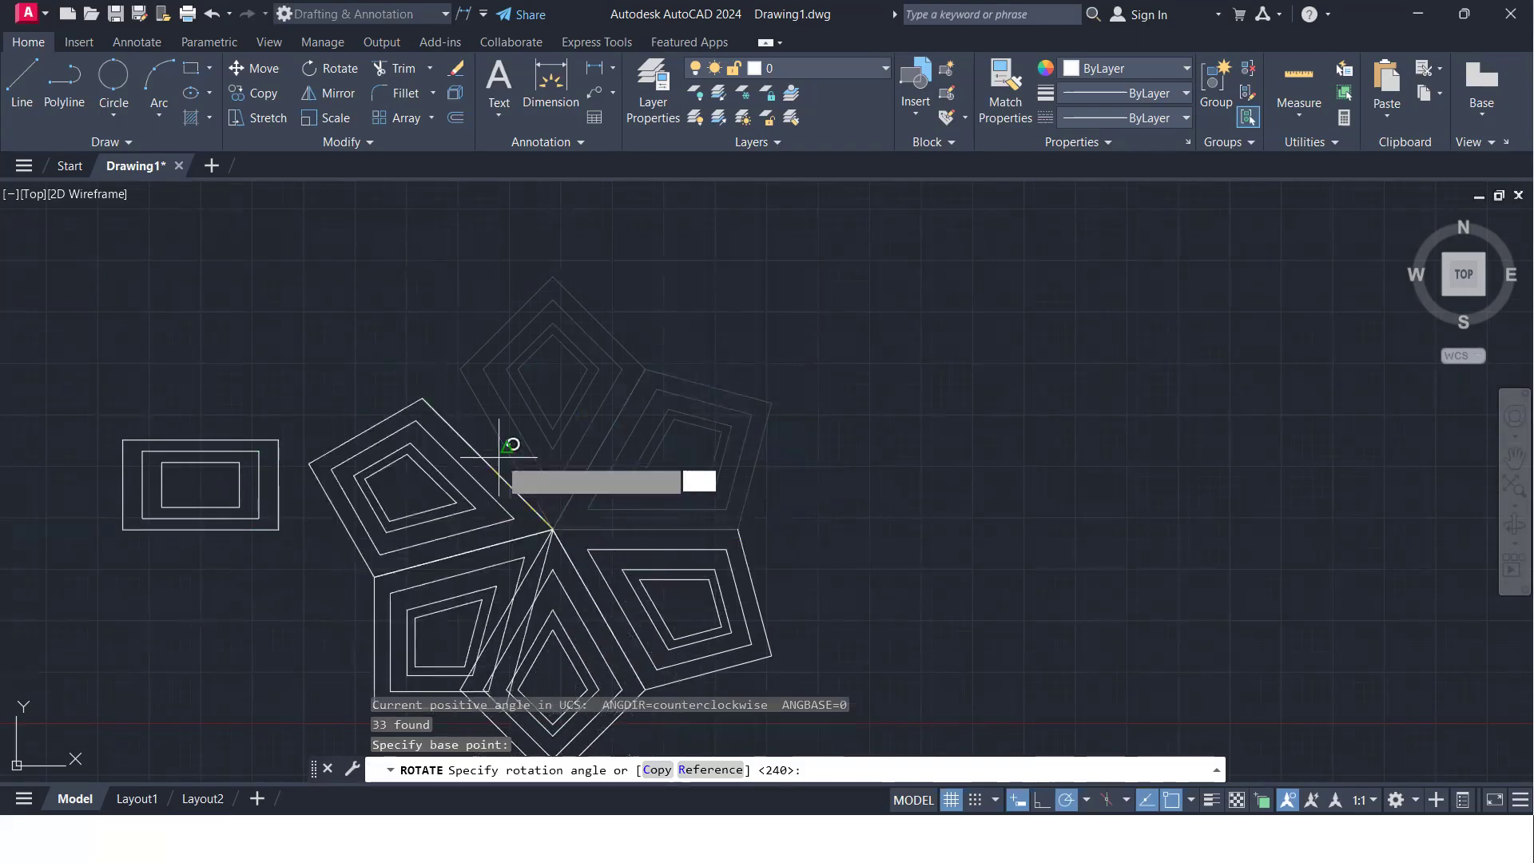
text(c)
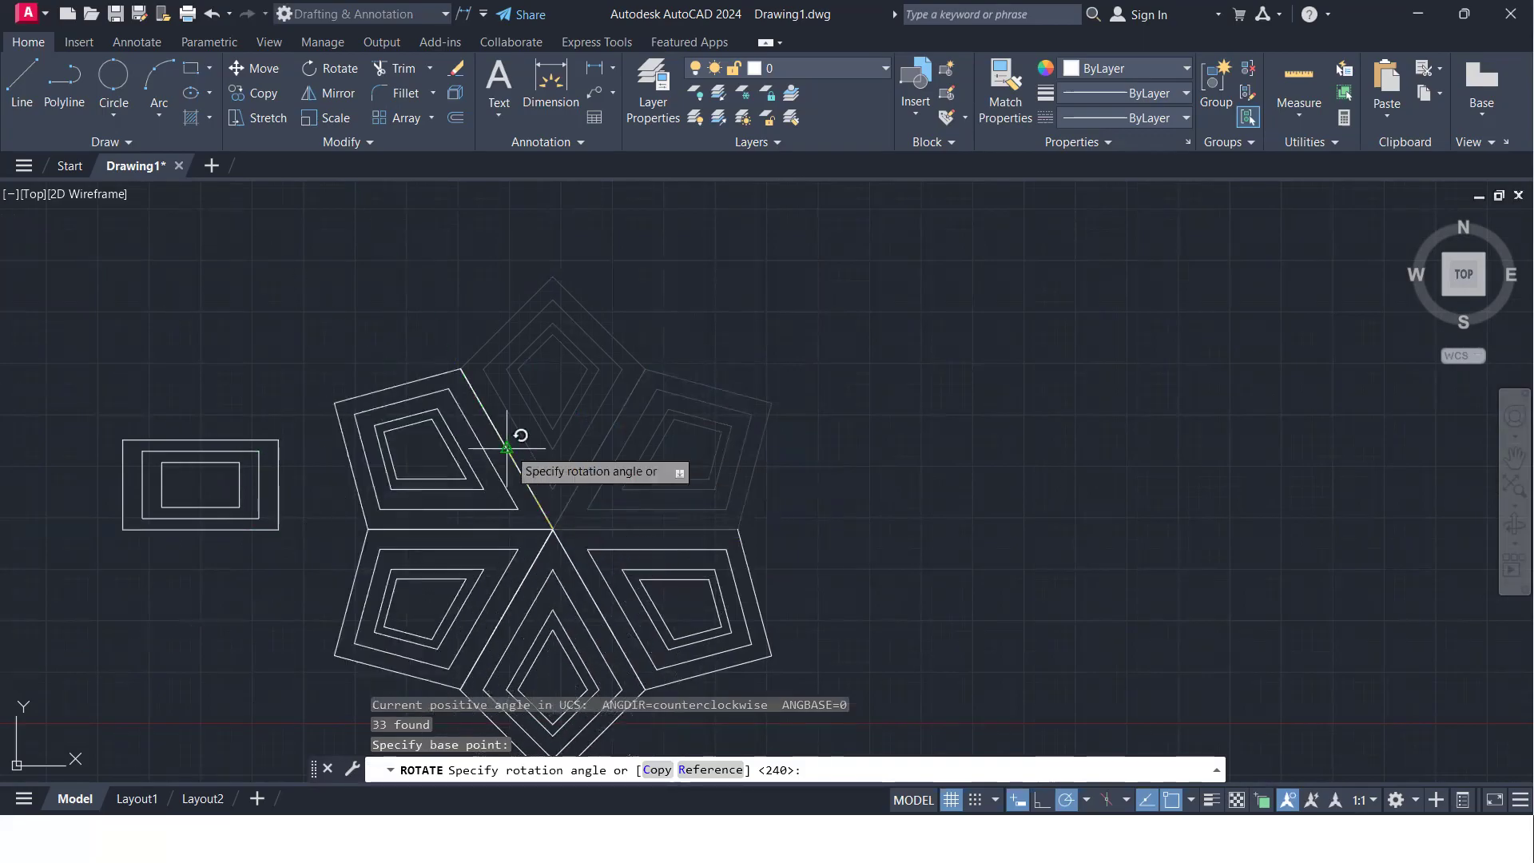
key(Return)
key(Return)
- Examine the six-kite flower pattern up close and alongside the rectangles and the empty space around it
scroll(623, 512, down, 5)
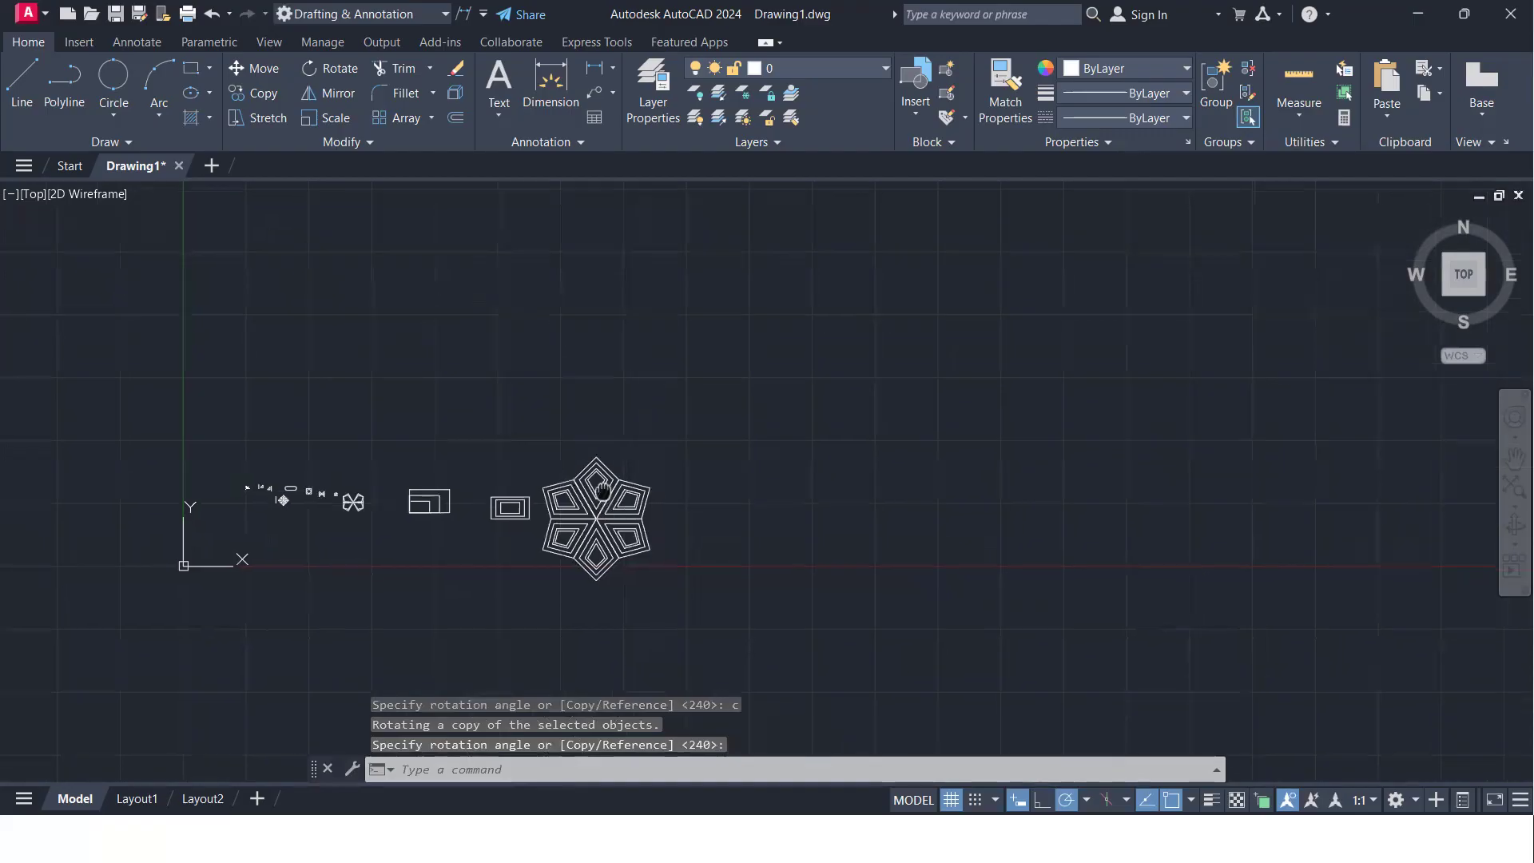
scroll(607, 447, up, 3)
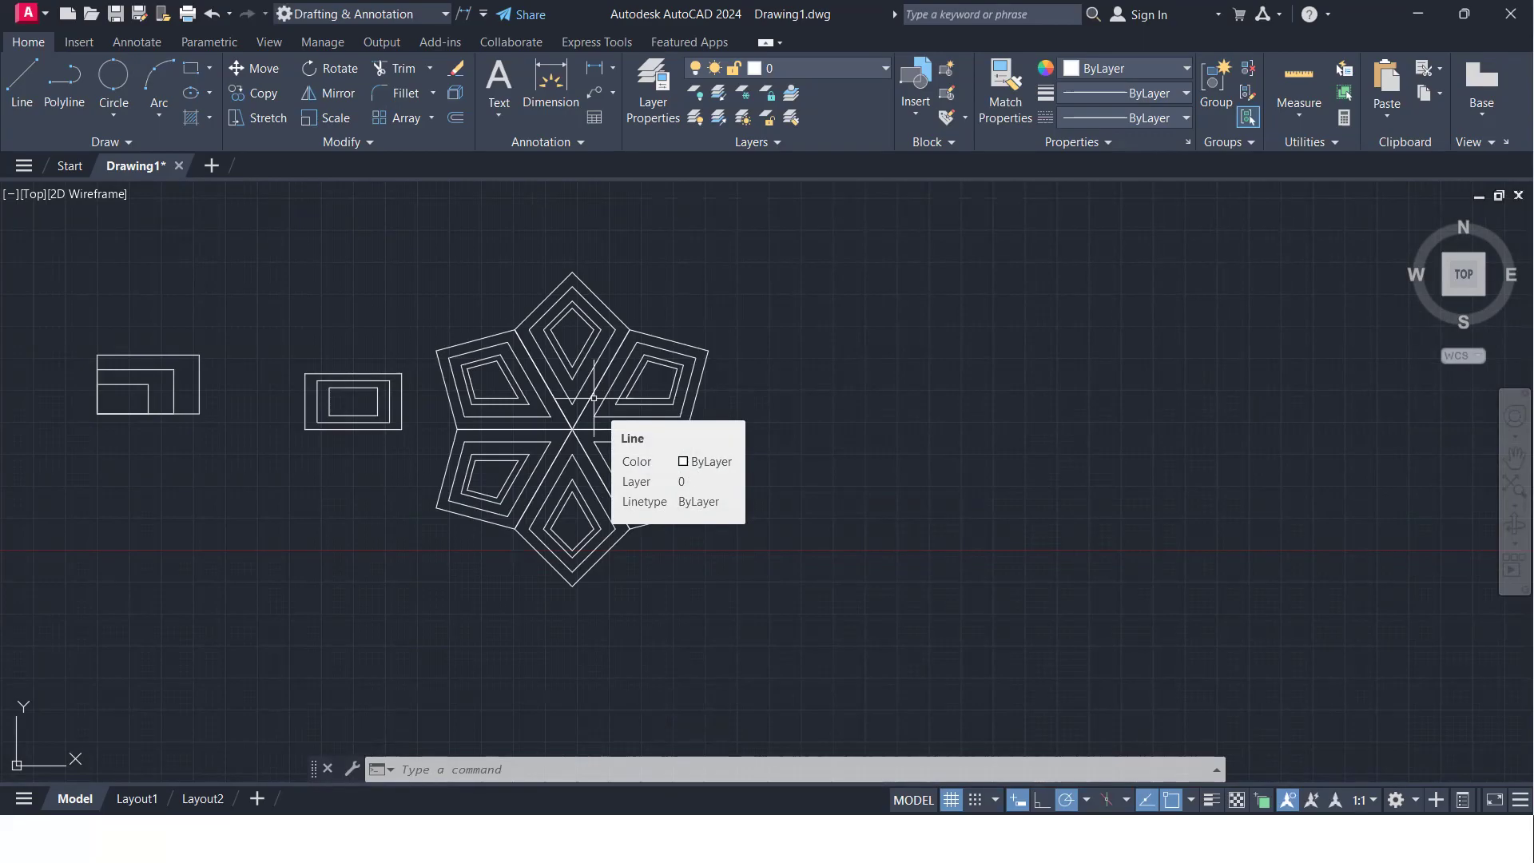
scroll(644, 565, down, 2)
mouse_move(644, 565)
middle_down()
mouse_move(515, 543)
mouse_move(476, 557)
middle_up()
scroll(450, 501, up, 4)
middle_drag(453, 501, 508, 610)
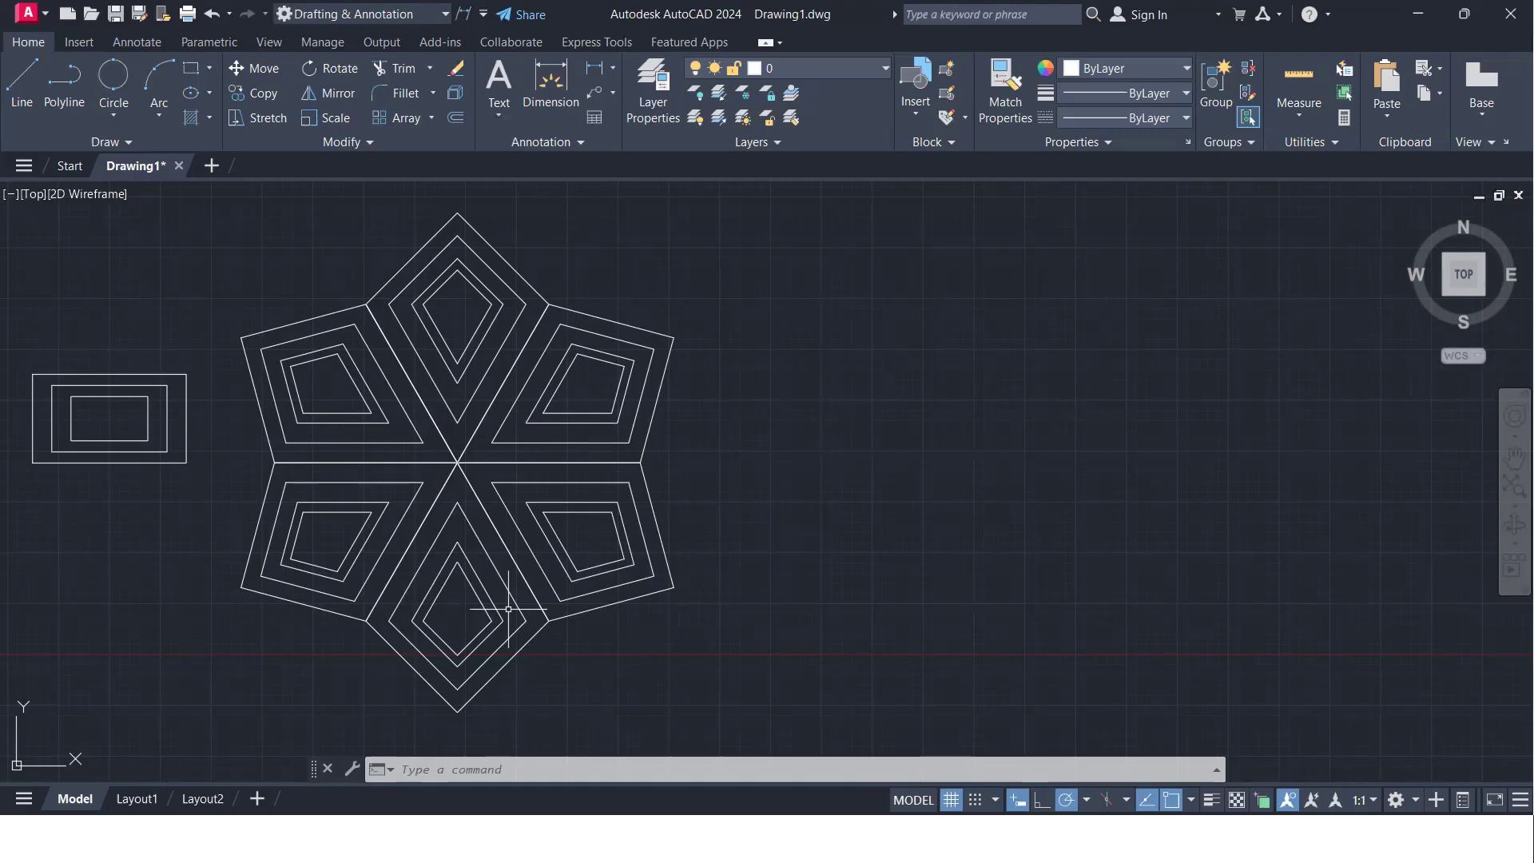
scroll(701, 428, down, 2)
middle_drag(702, 428, 509, 383)
scroll(510, 384, up, 4)
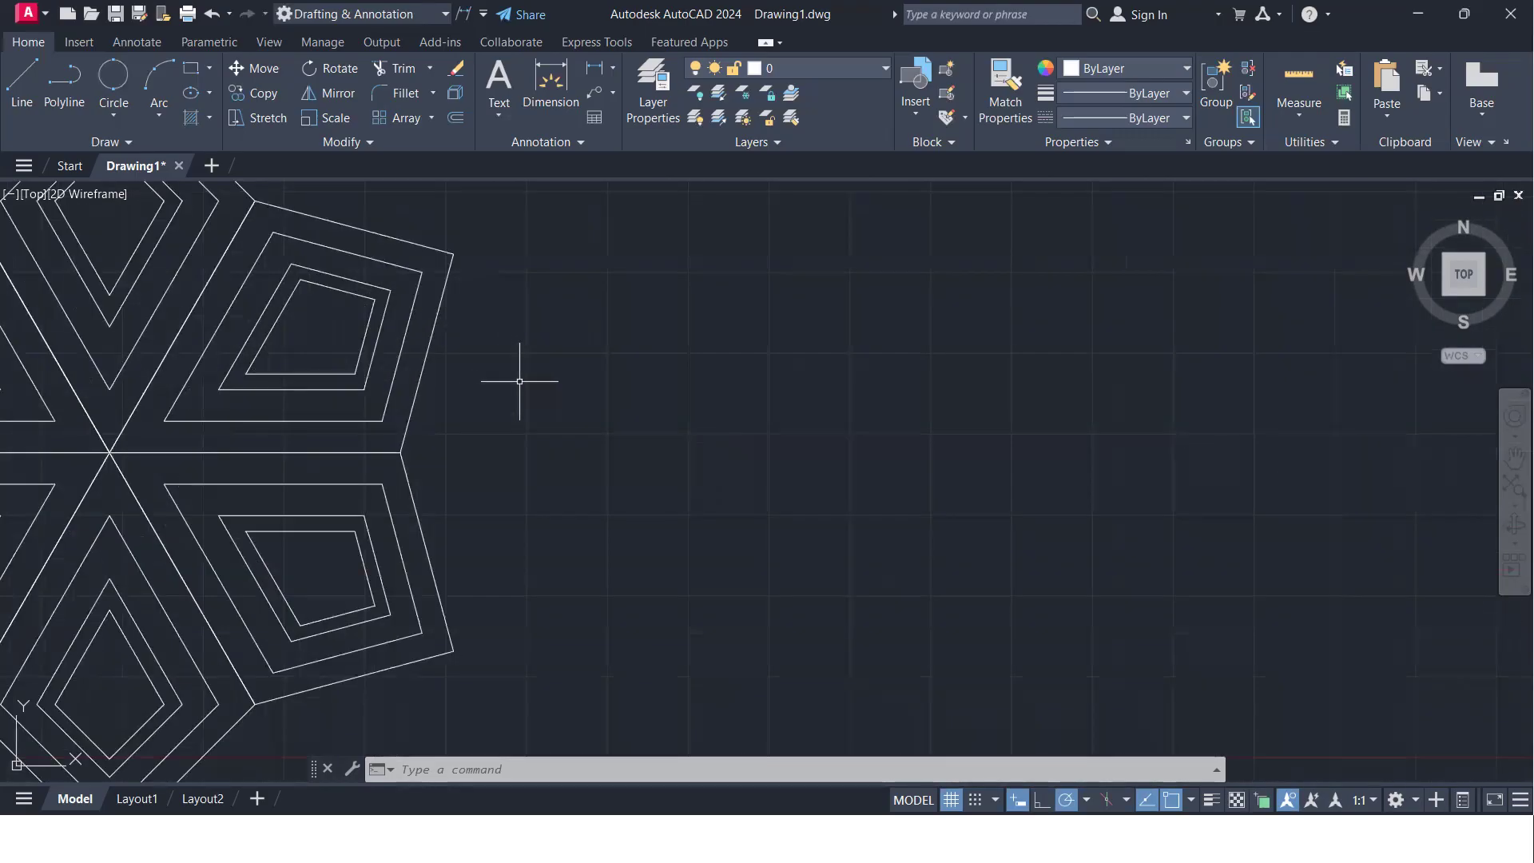
scroll(657, 433, down, 4)
scroll(671, 434, up, 2)
middle_drag(671, 434, 634, 418)
scroll(511, 444, up, 2)
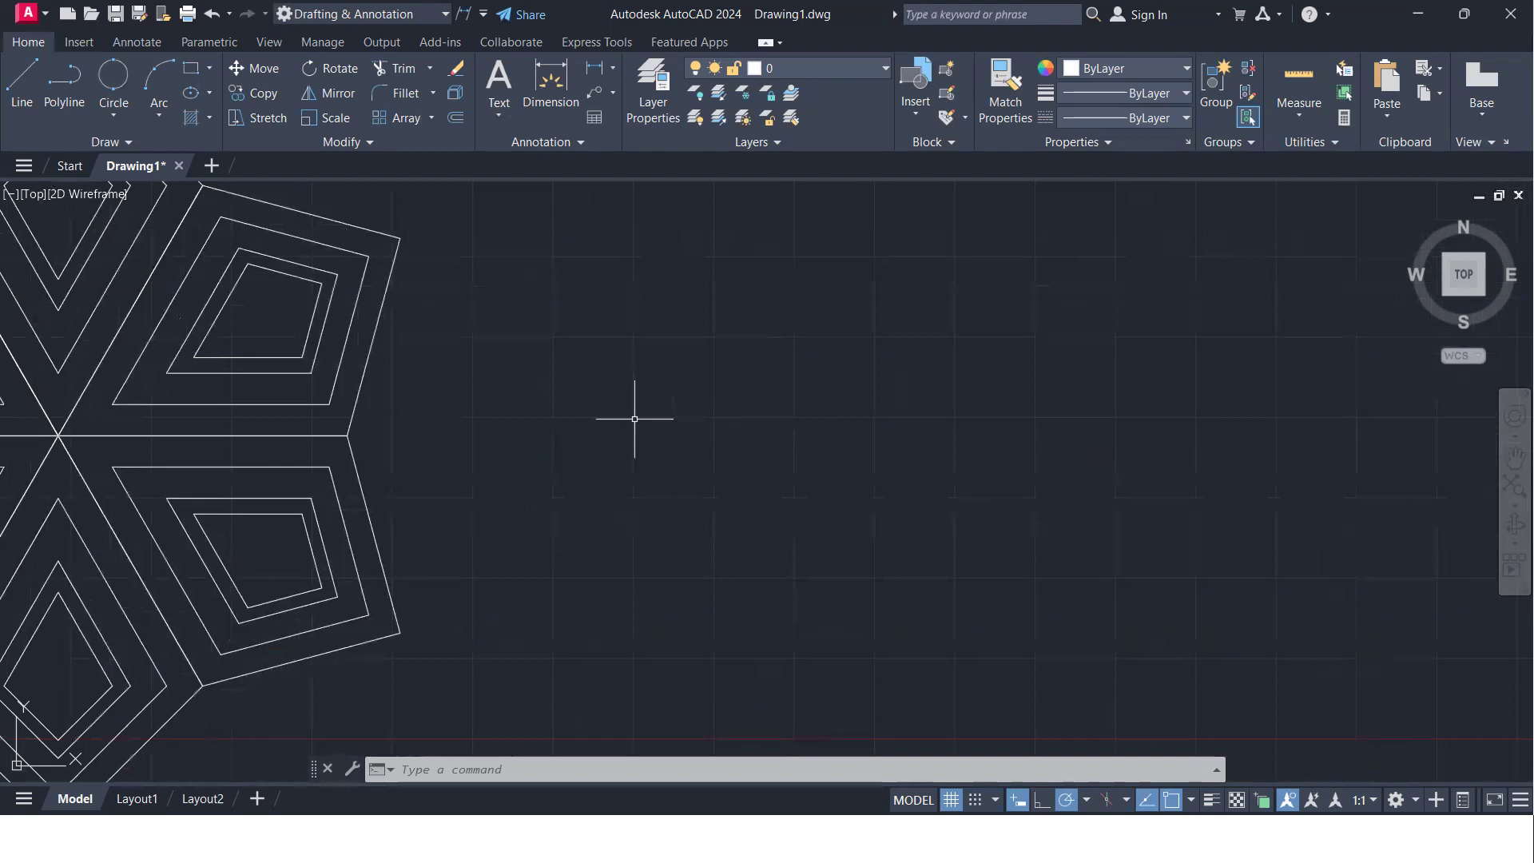
scroll(634, 419, down, 2)
middle_drag(592, 434, 1027, 445)
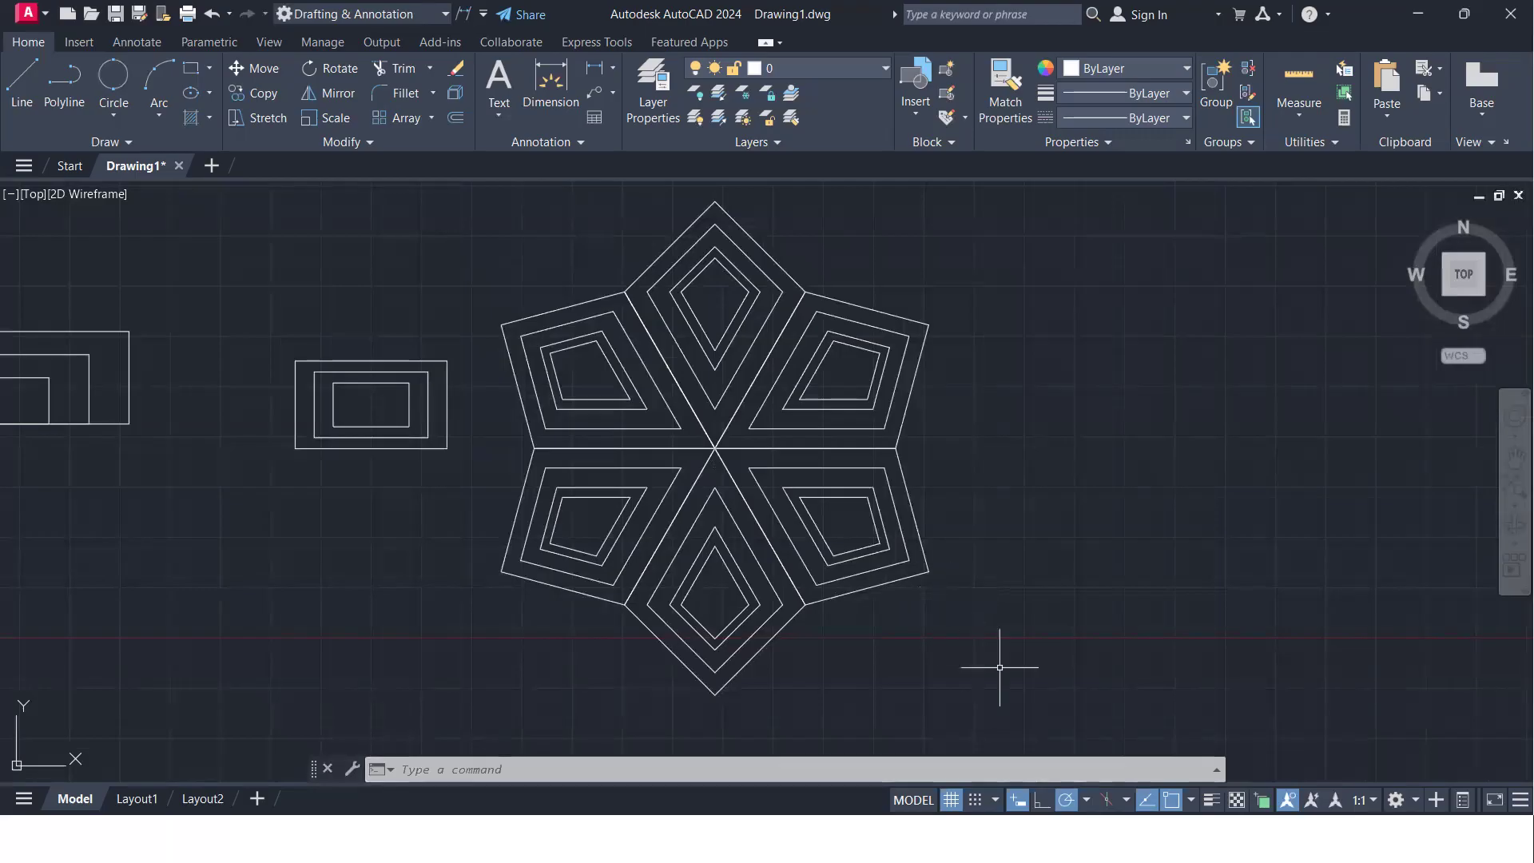
- Scale the entire six-kite flower by a factor of 0.5 about its centre point, without keeping the original
click(1094, 697)
click(418, 188)
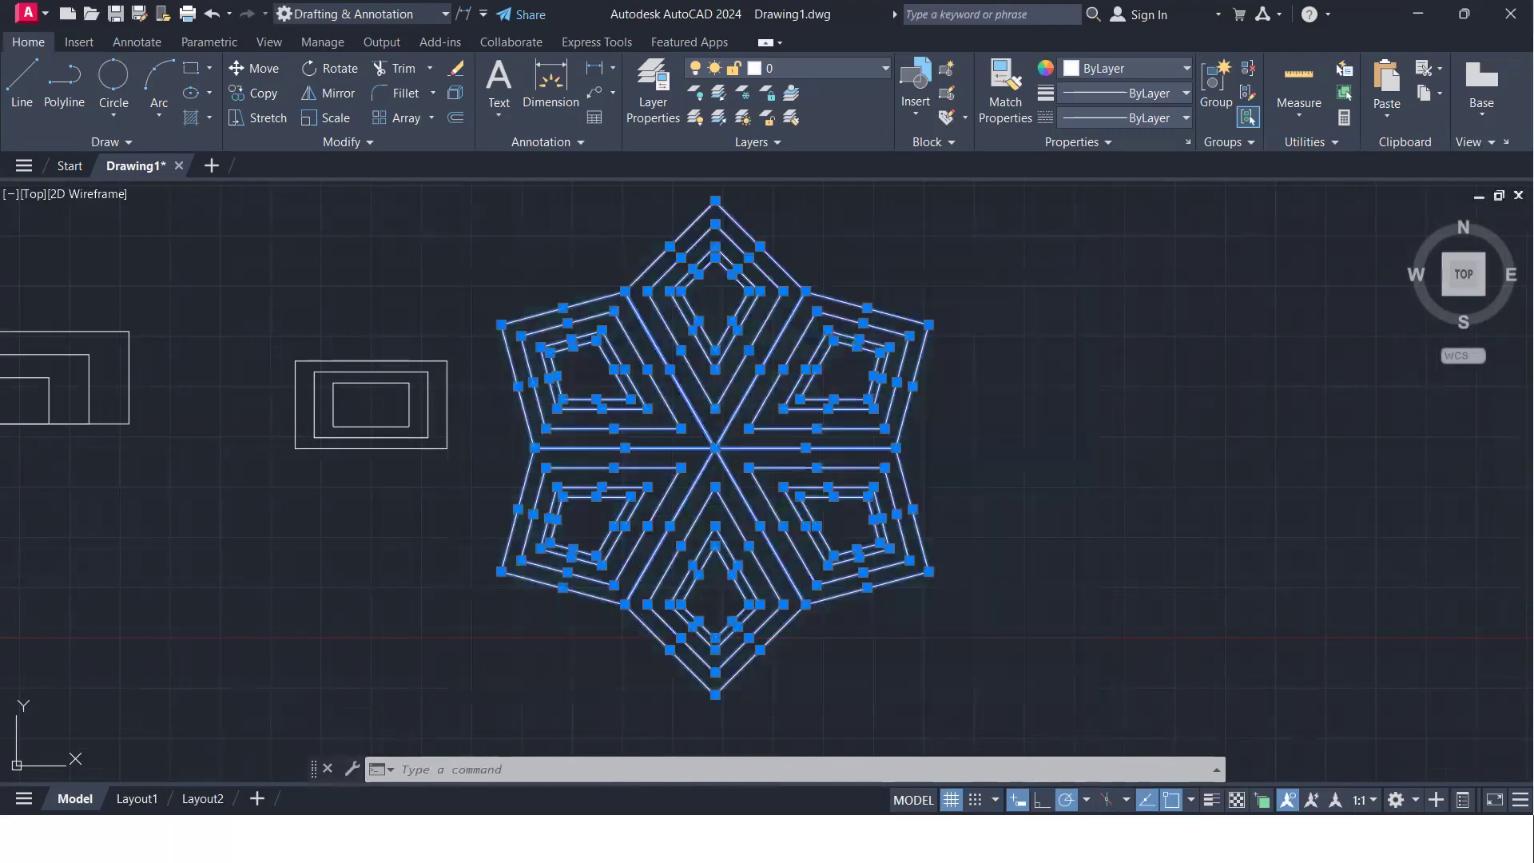
text(SC)
key(Return)
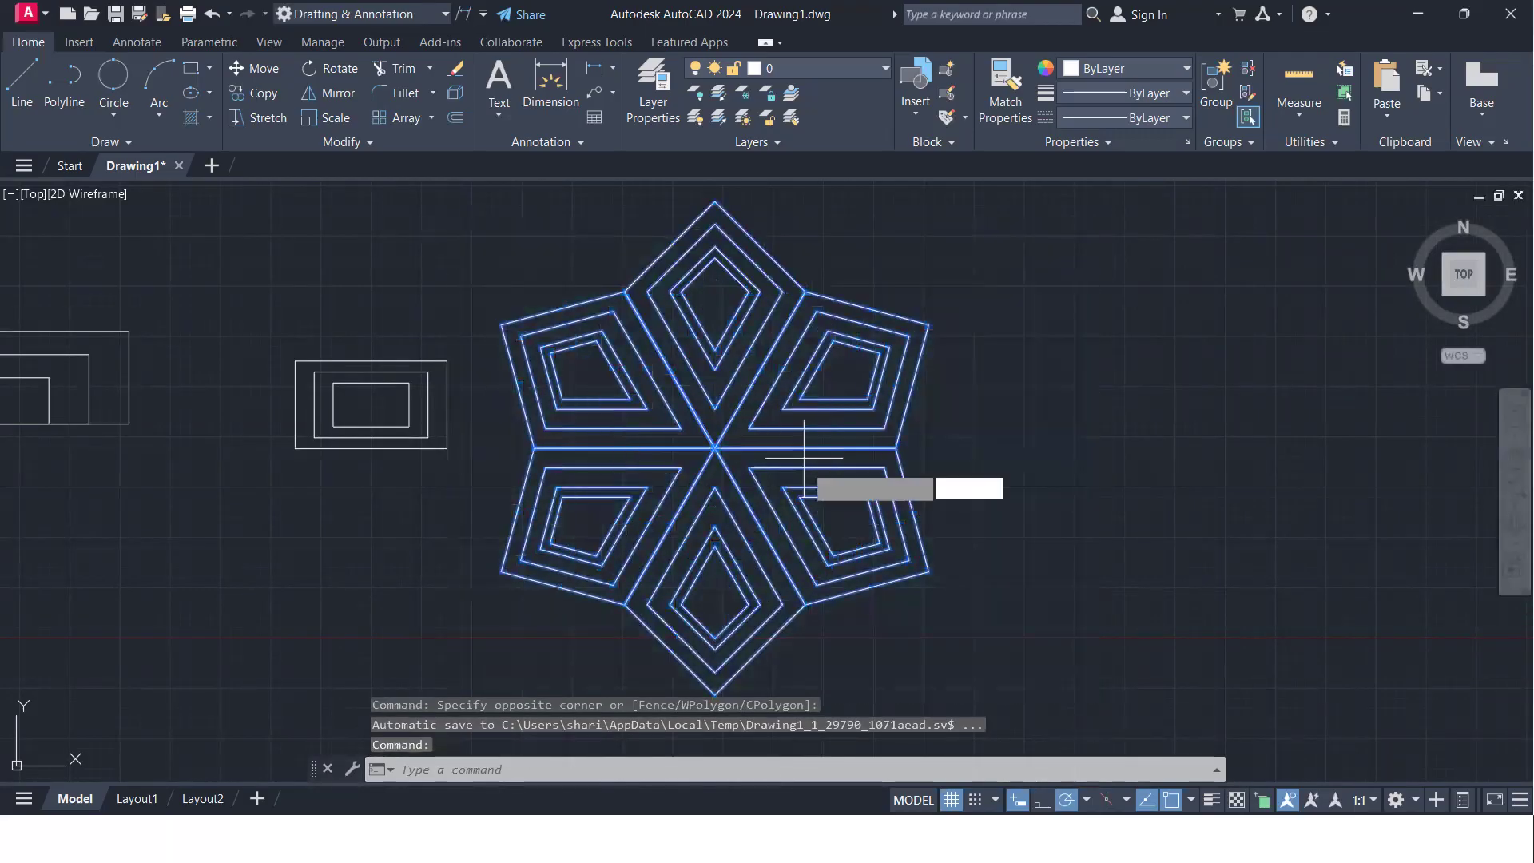
click(715, 449)
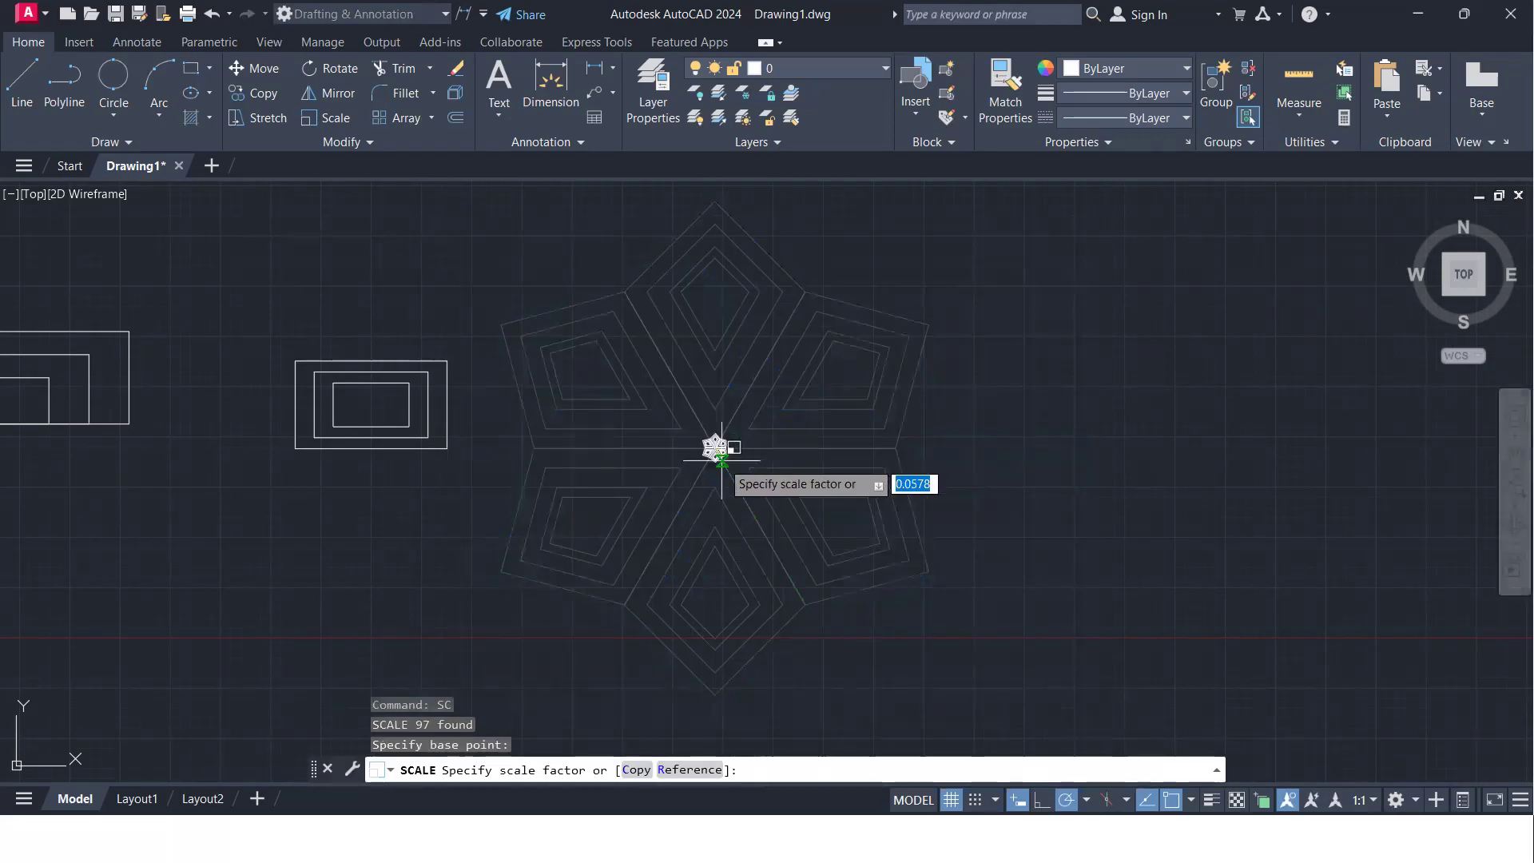
text(0.5)
key(Return)
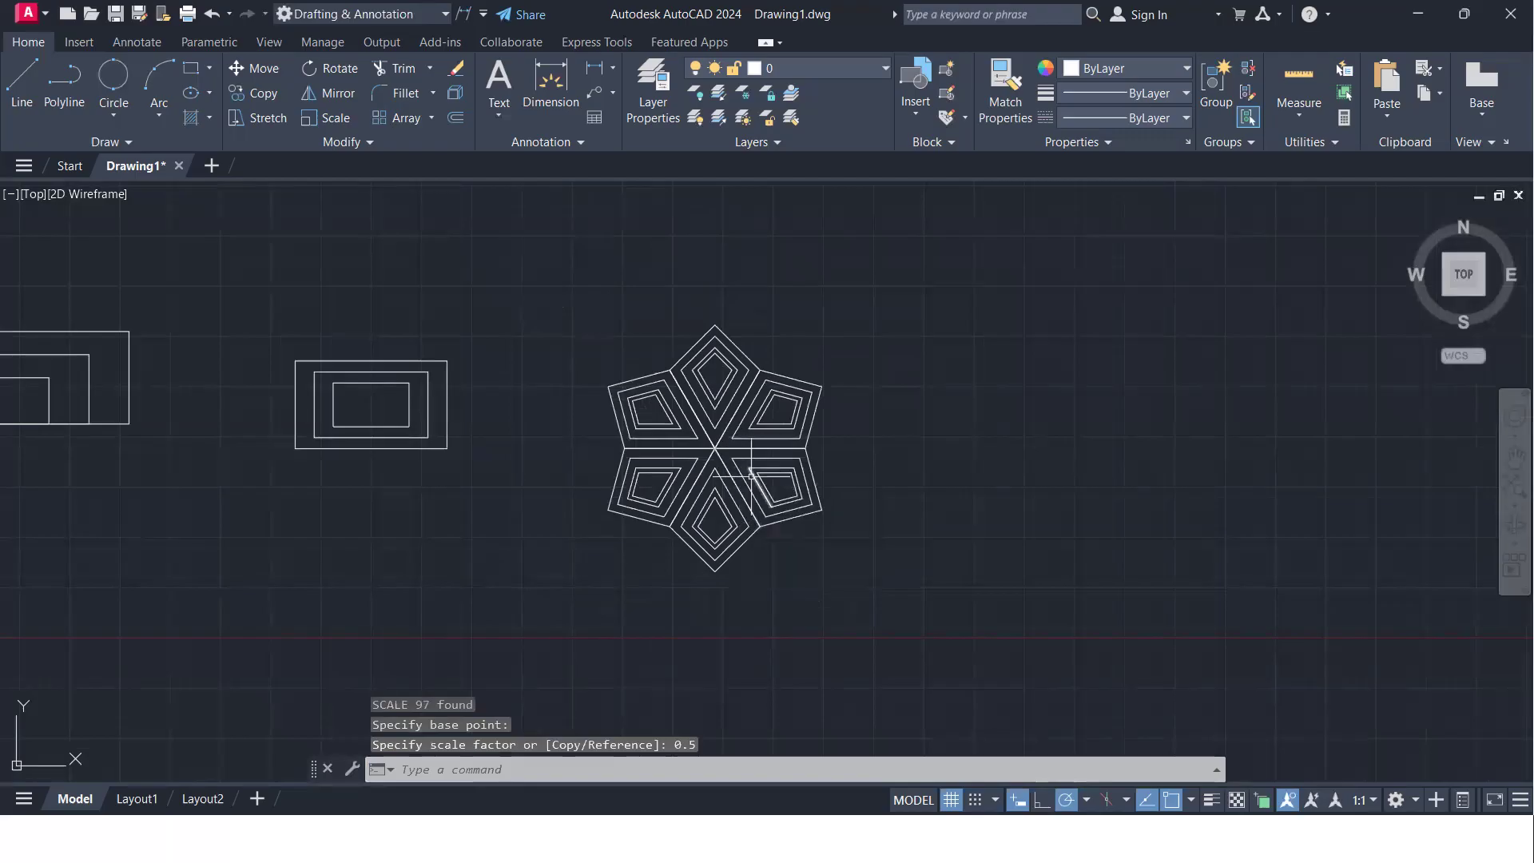
- Review the written command notes and the earlier practice shapes, including the slot and the square with the inscribed diamond
scroll(679, 471, down, 4)
scroll(719, 454, up, 4)
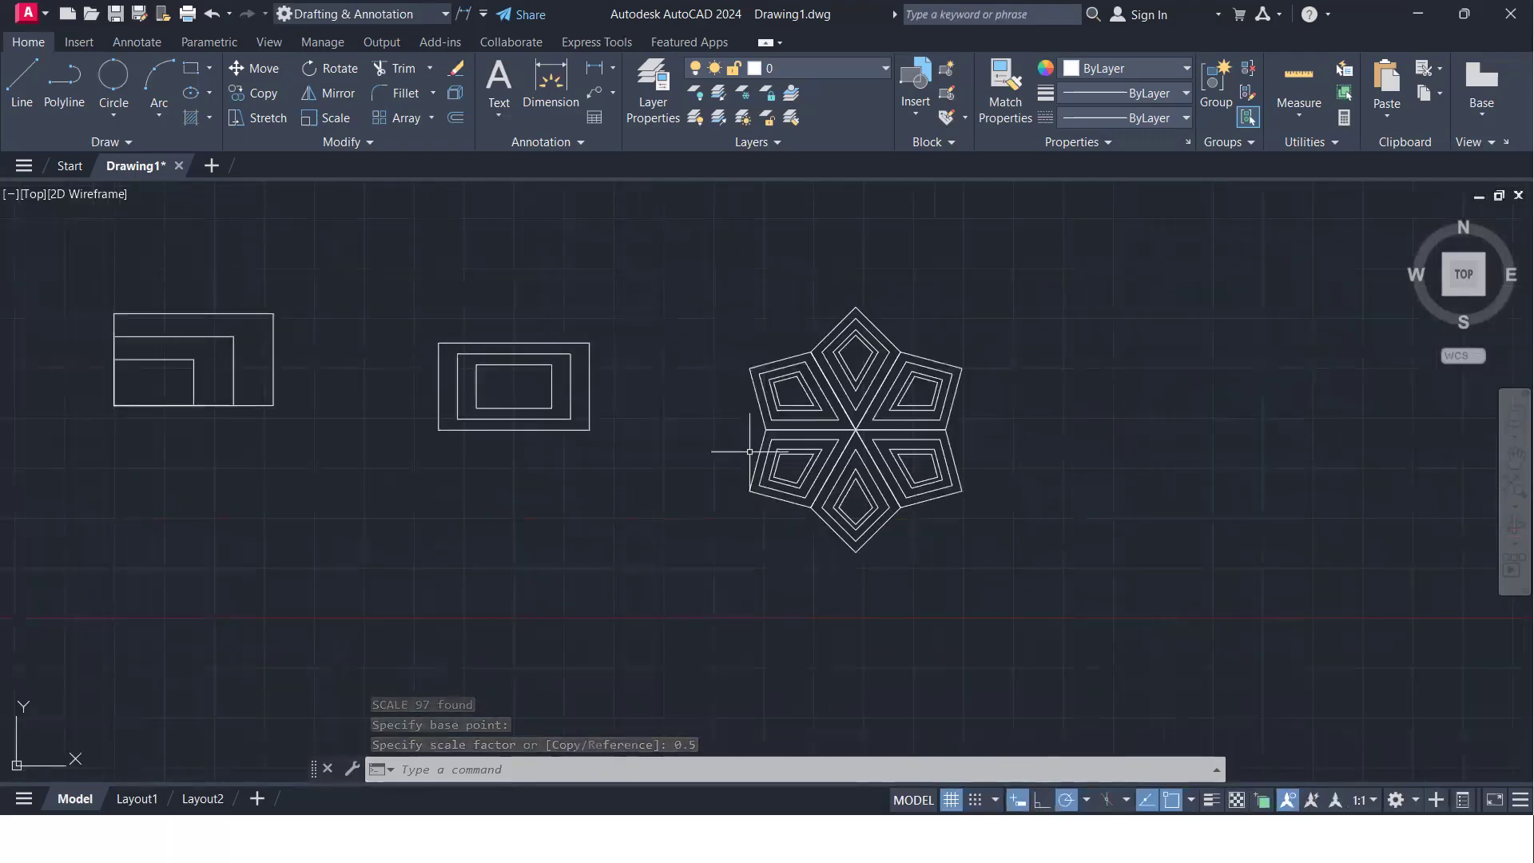
scroll(639, 453, down, 2)
scroll(68, 460, up, 2)
middle_drag(57, 456, 868, 511)
scroll(630, 377, up, 5)
scroll(542, 356, up, 5)
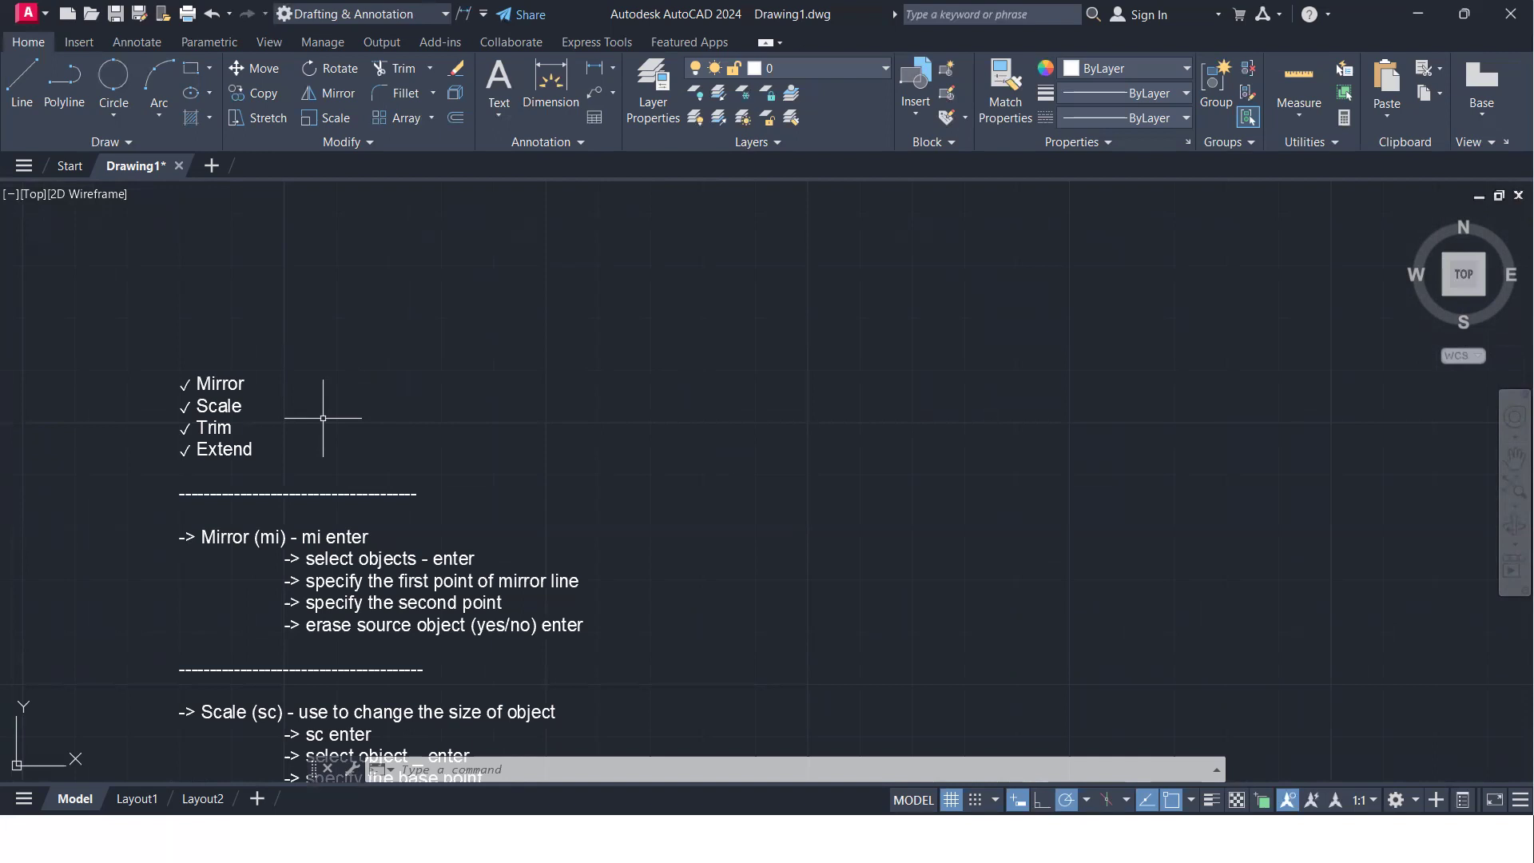
scroll(370, 265, down, 4)
middle_drag(1029, 454, 4, 268)
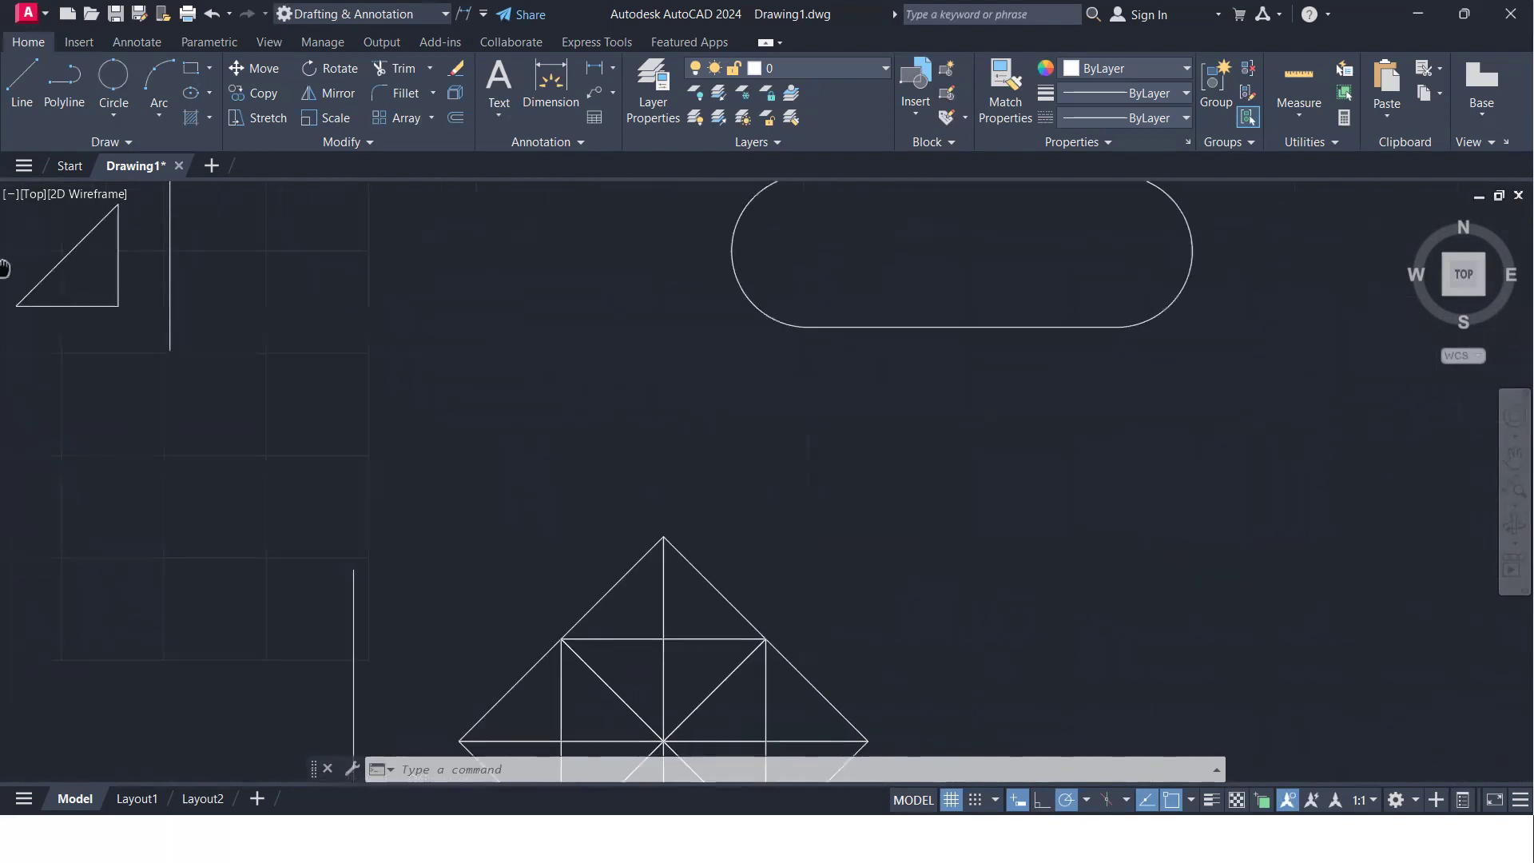
mouse_move(1174, 301)
middle_down()
mouse_move(760, 489)
mouse_move(734, 473)
middle_up()
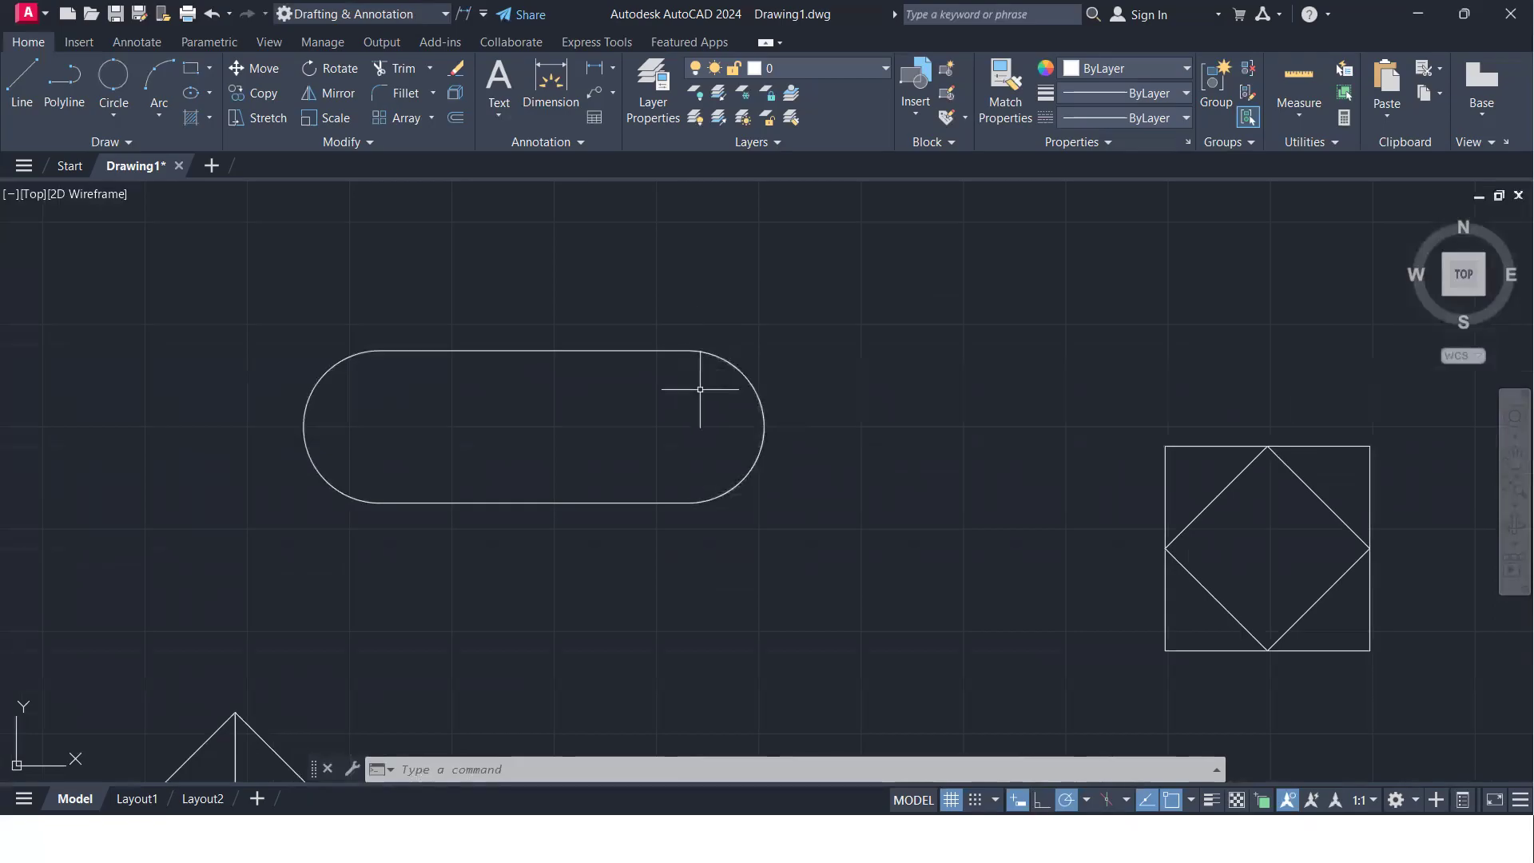
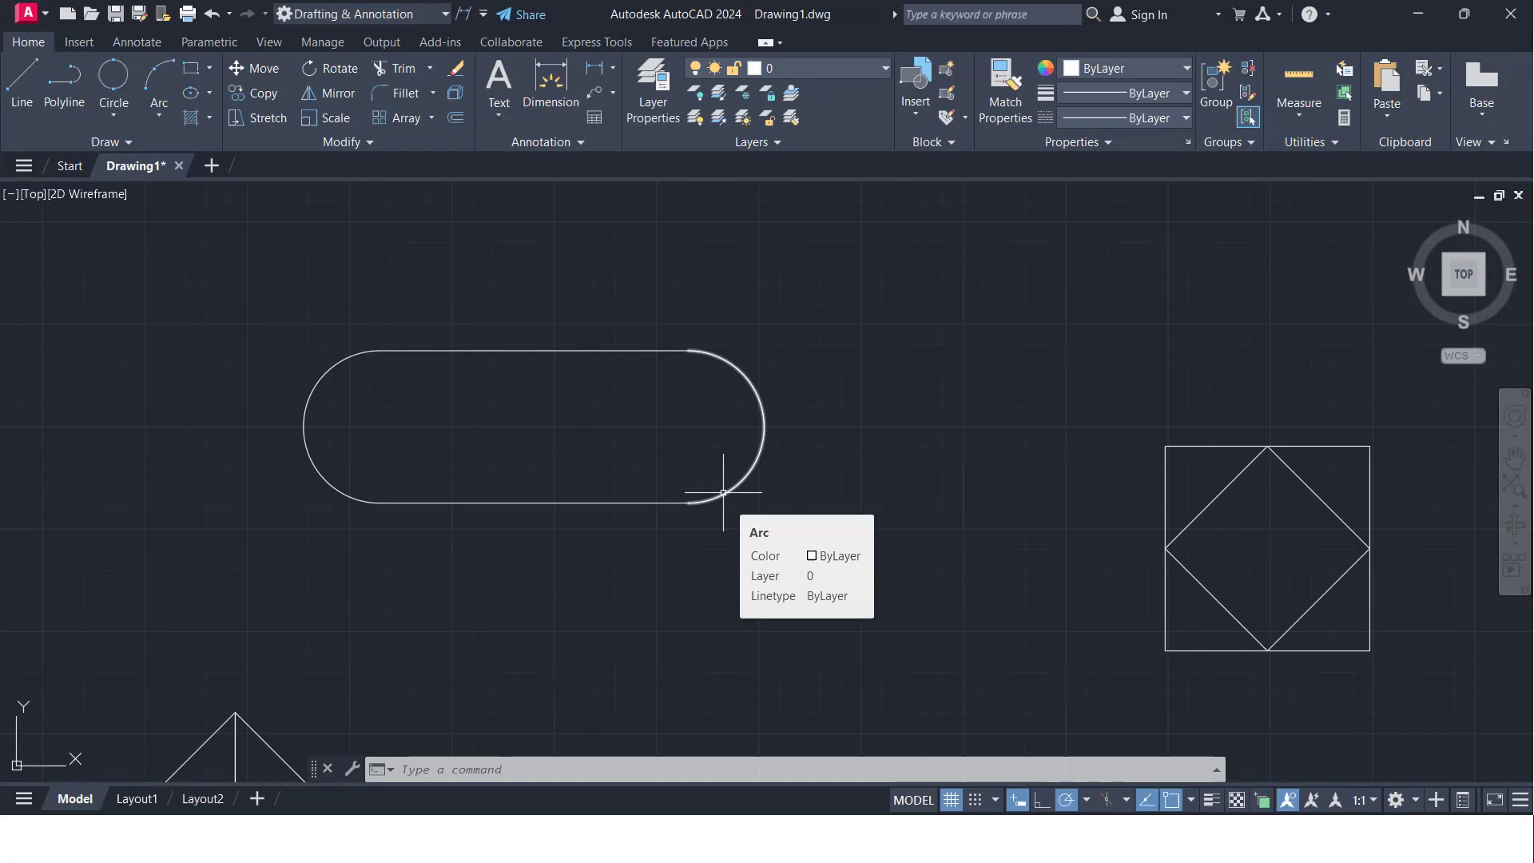
- Draw a closed rectangle of lines about 268 wide and 153 high in the empty space above the practice shapes
scroll(730, 413, down, 4)
middle_drag(752, 394, 31, 352)
mouse_move(1216, 408)
middle_down()
mouse_move(1472, 695)
mouse_move(1357, 678)
middle_up()
text(l)
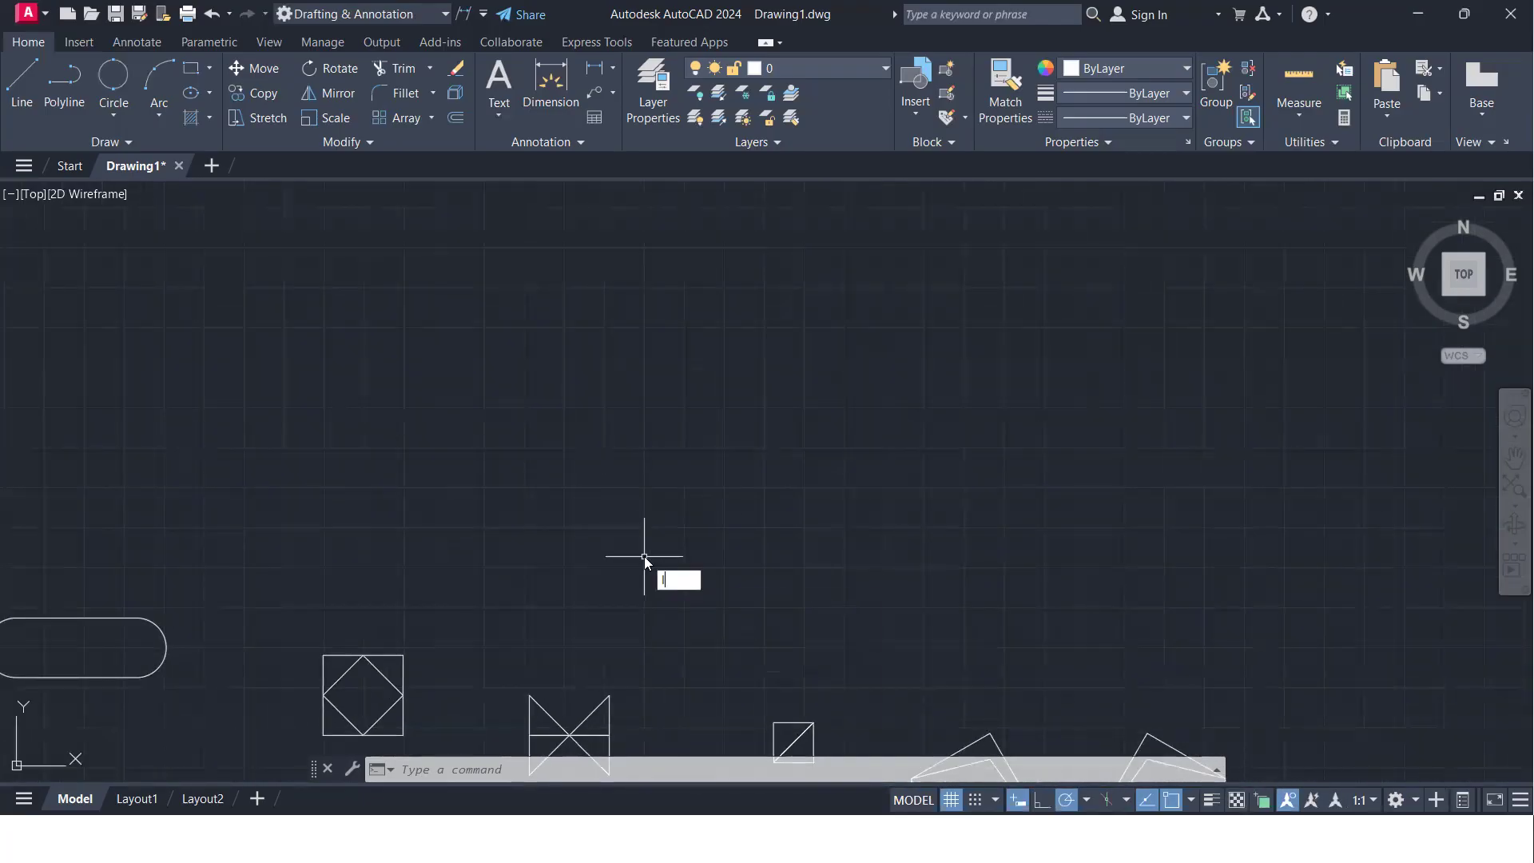
key(Return)
click(695, 533)
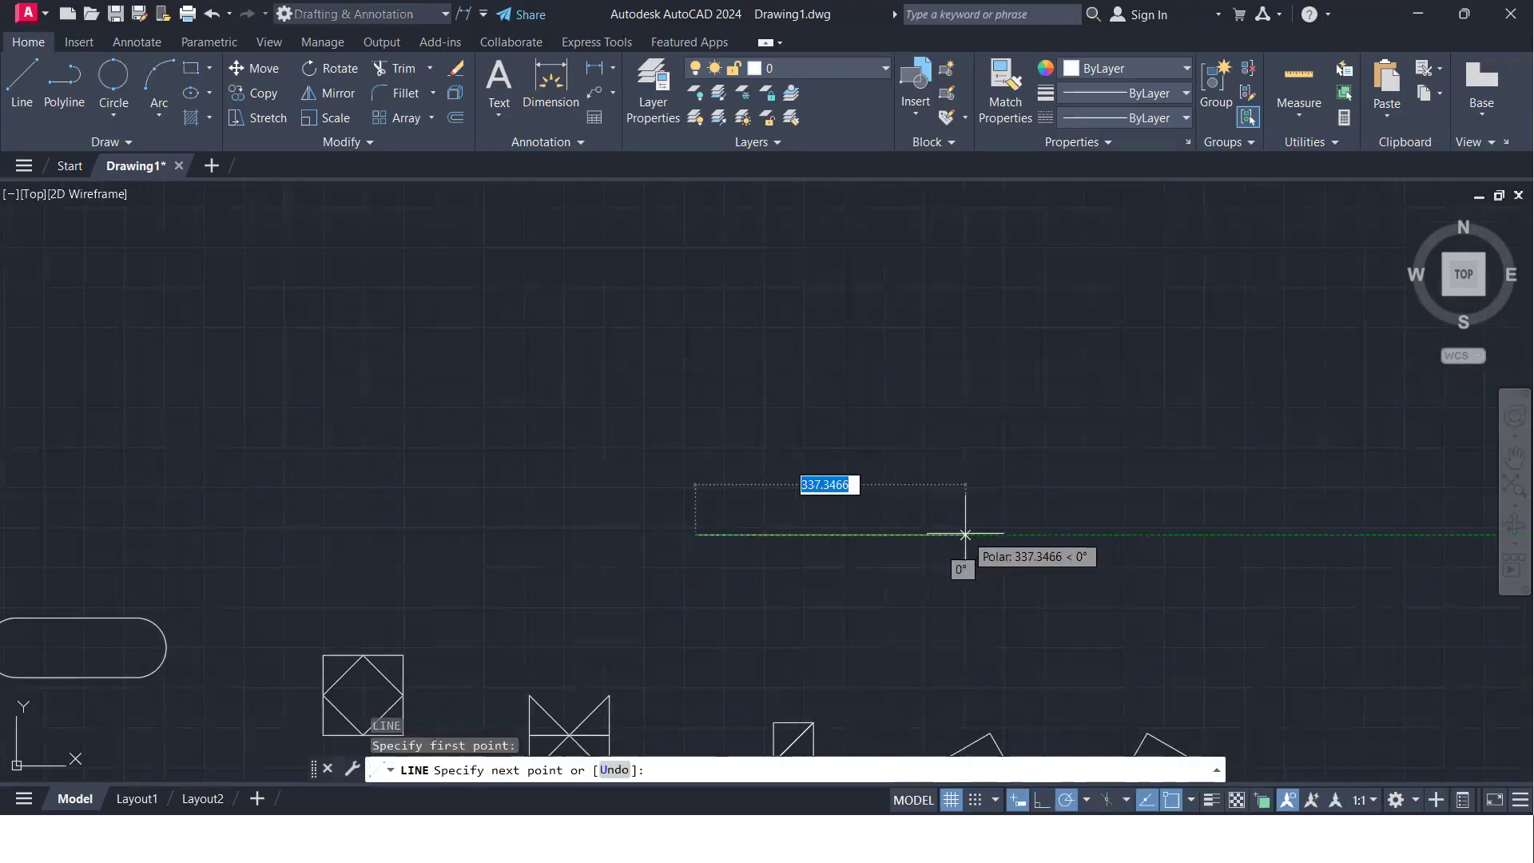
click(909, 534)
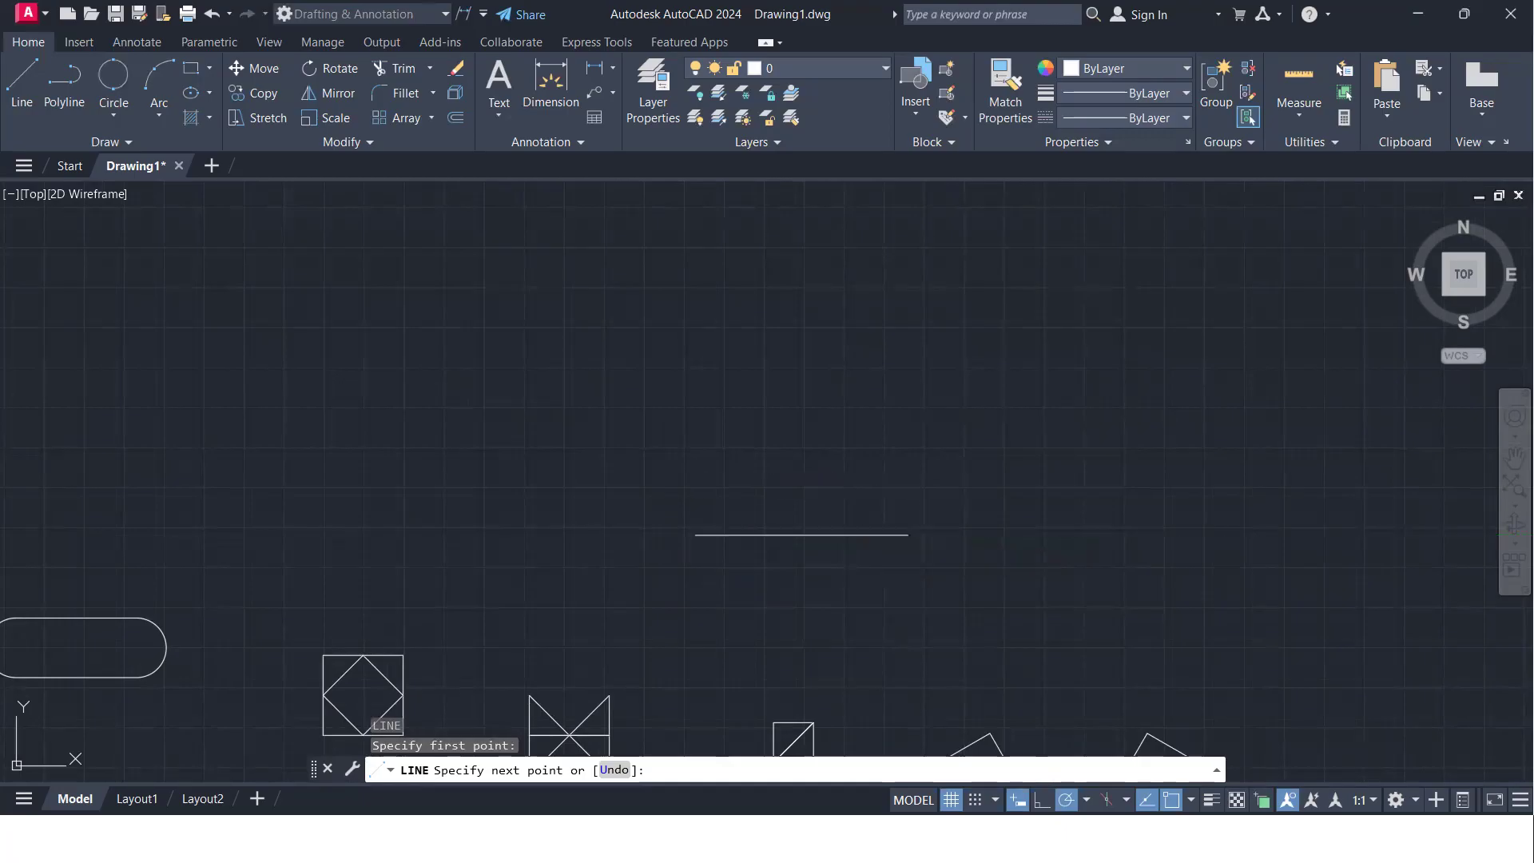
click(908, 412)
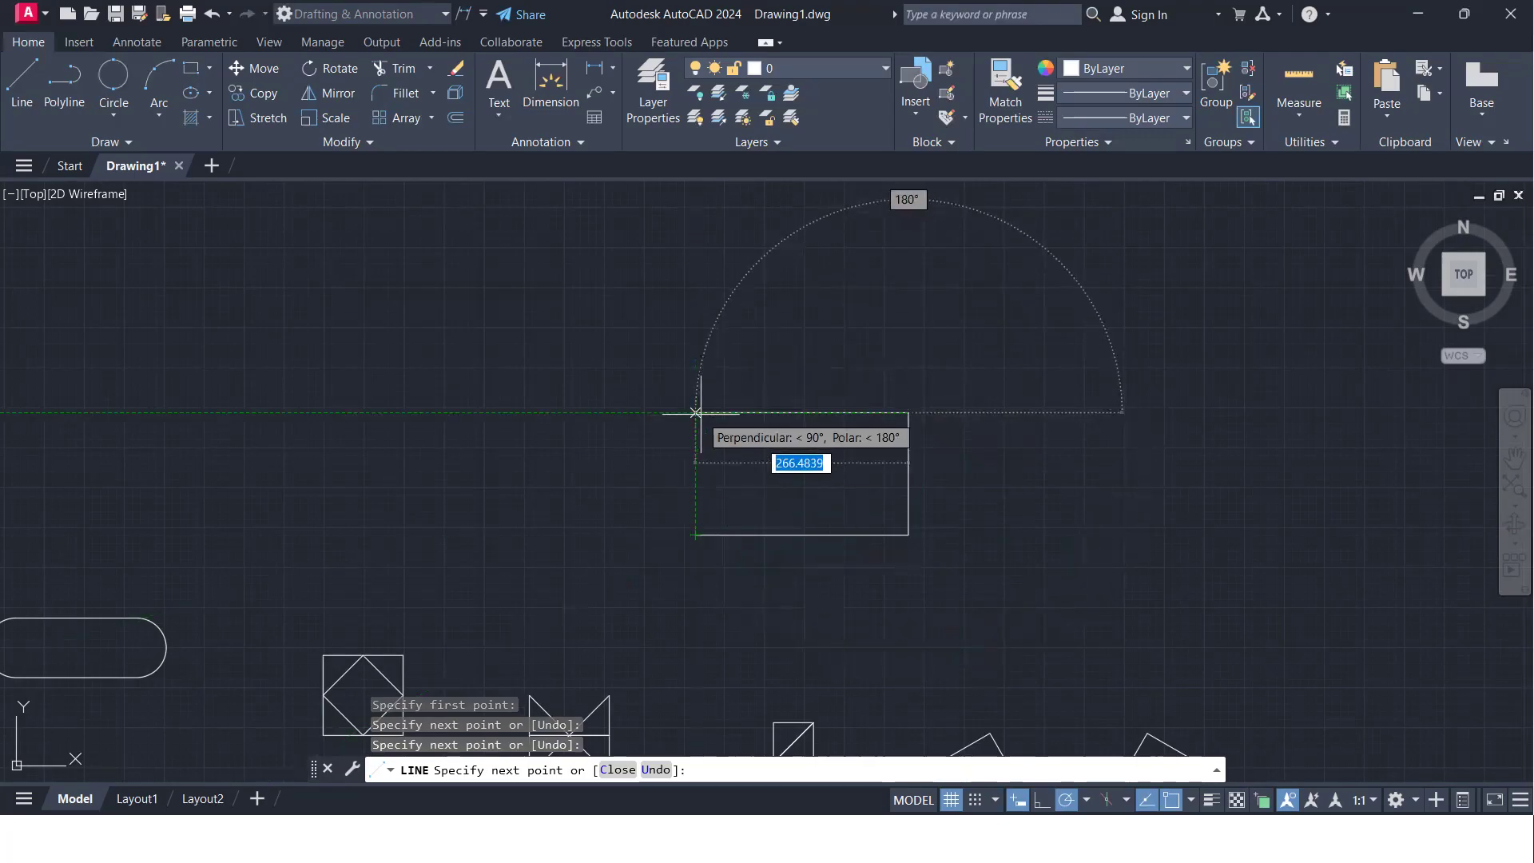
click(695, 413)
click(695, 534)
key(Return)
- Erase the rectangle's two vertical sides, keeping the two horizontal lines
click(945, 483)
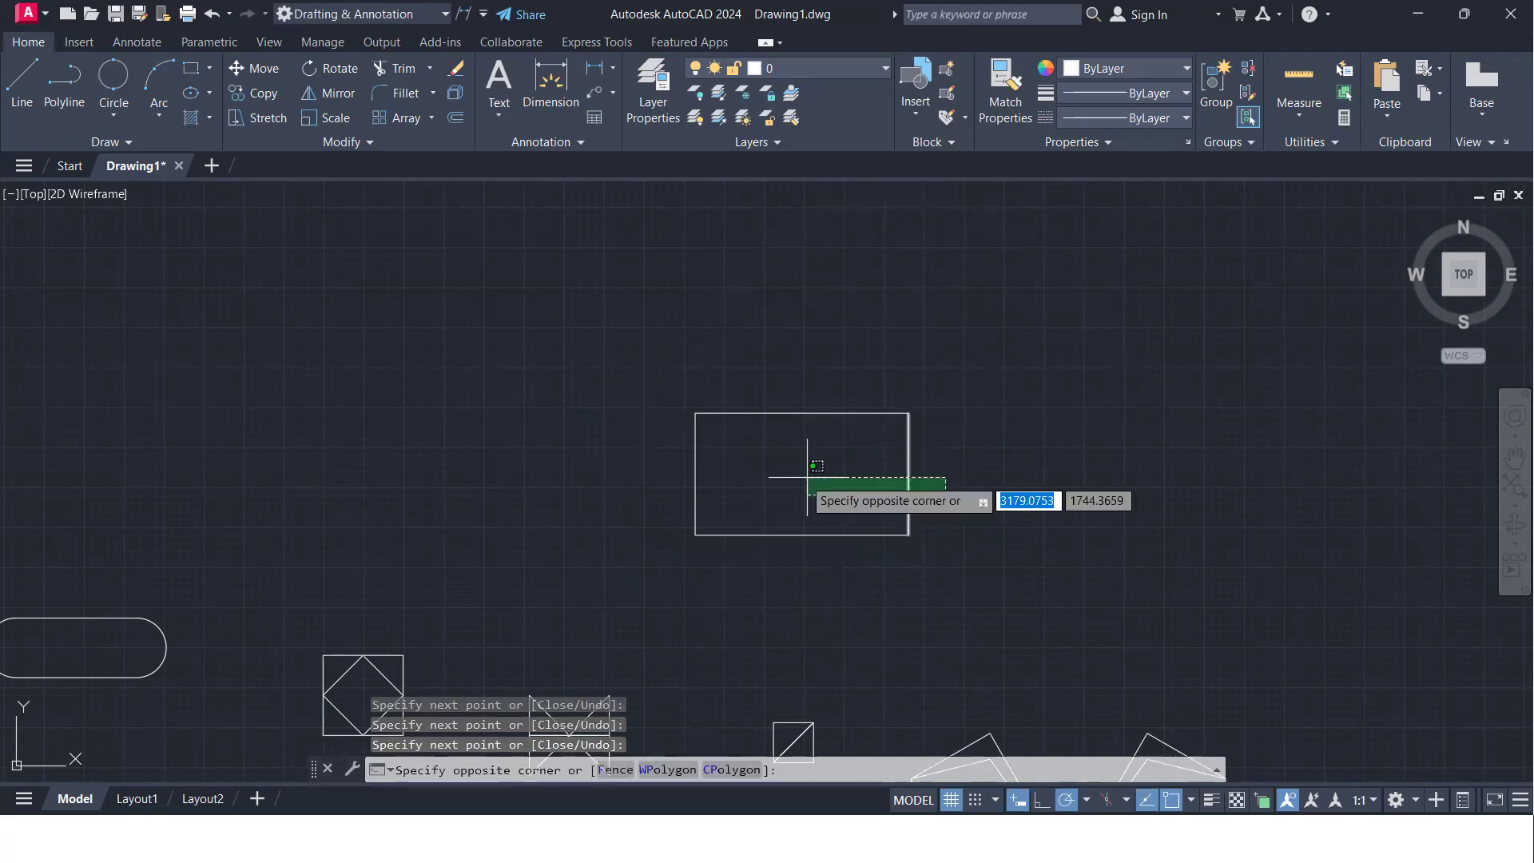
click(654, 473)
key(Delete)
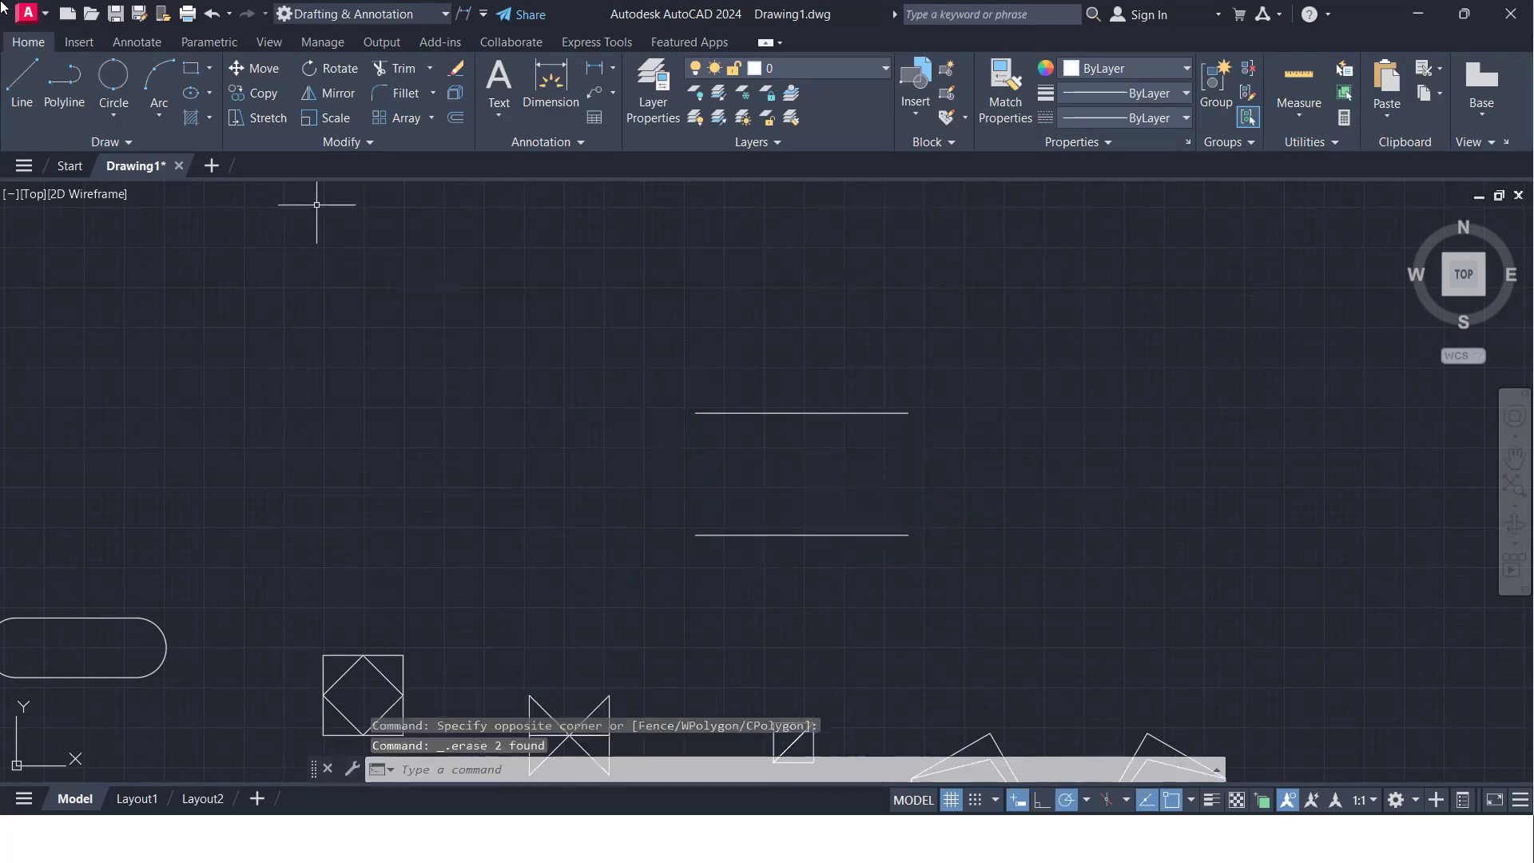
- Draw a two-point circle between the right endpoints of the parallel lines and another between their left endpoints
click(117, 88)
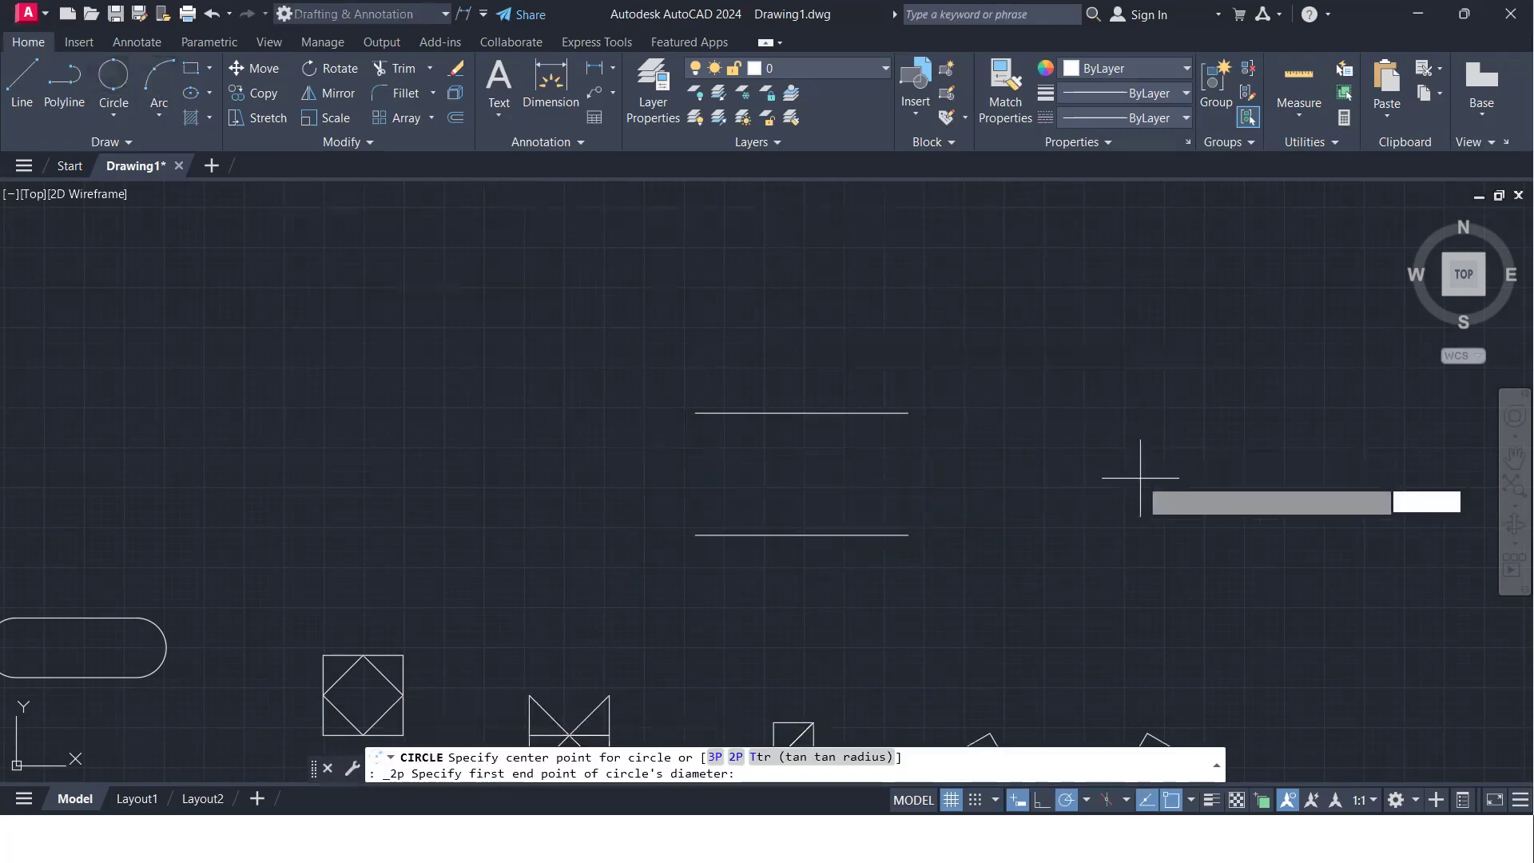
click(908, 533)
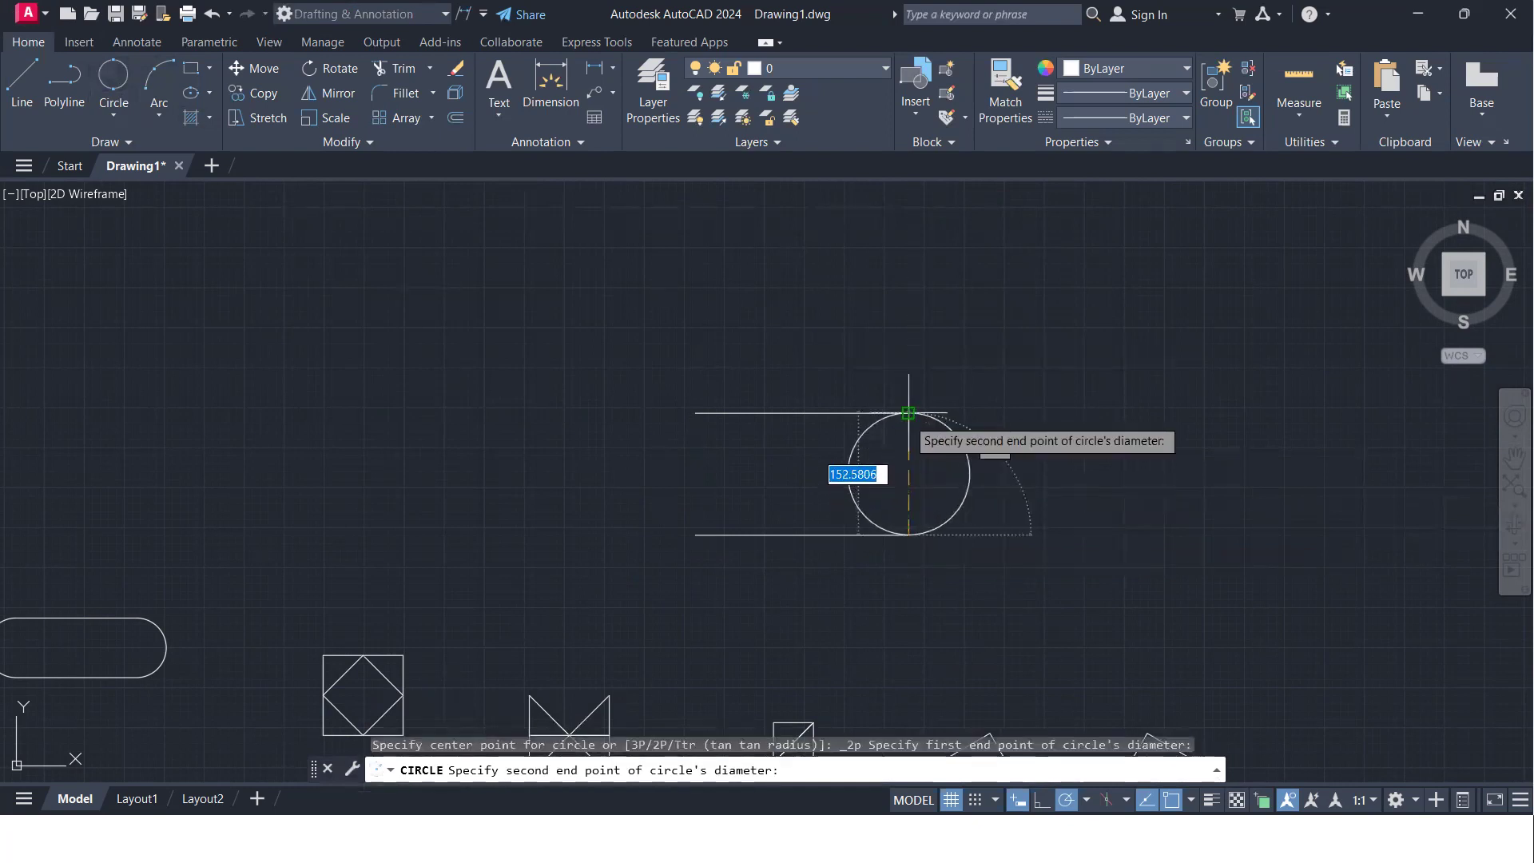
click(908, 413)
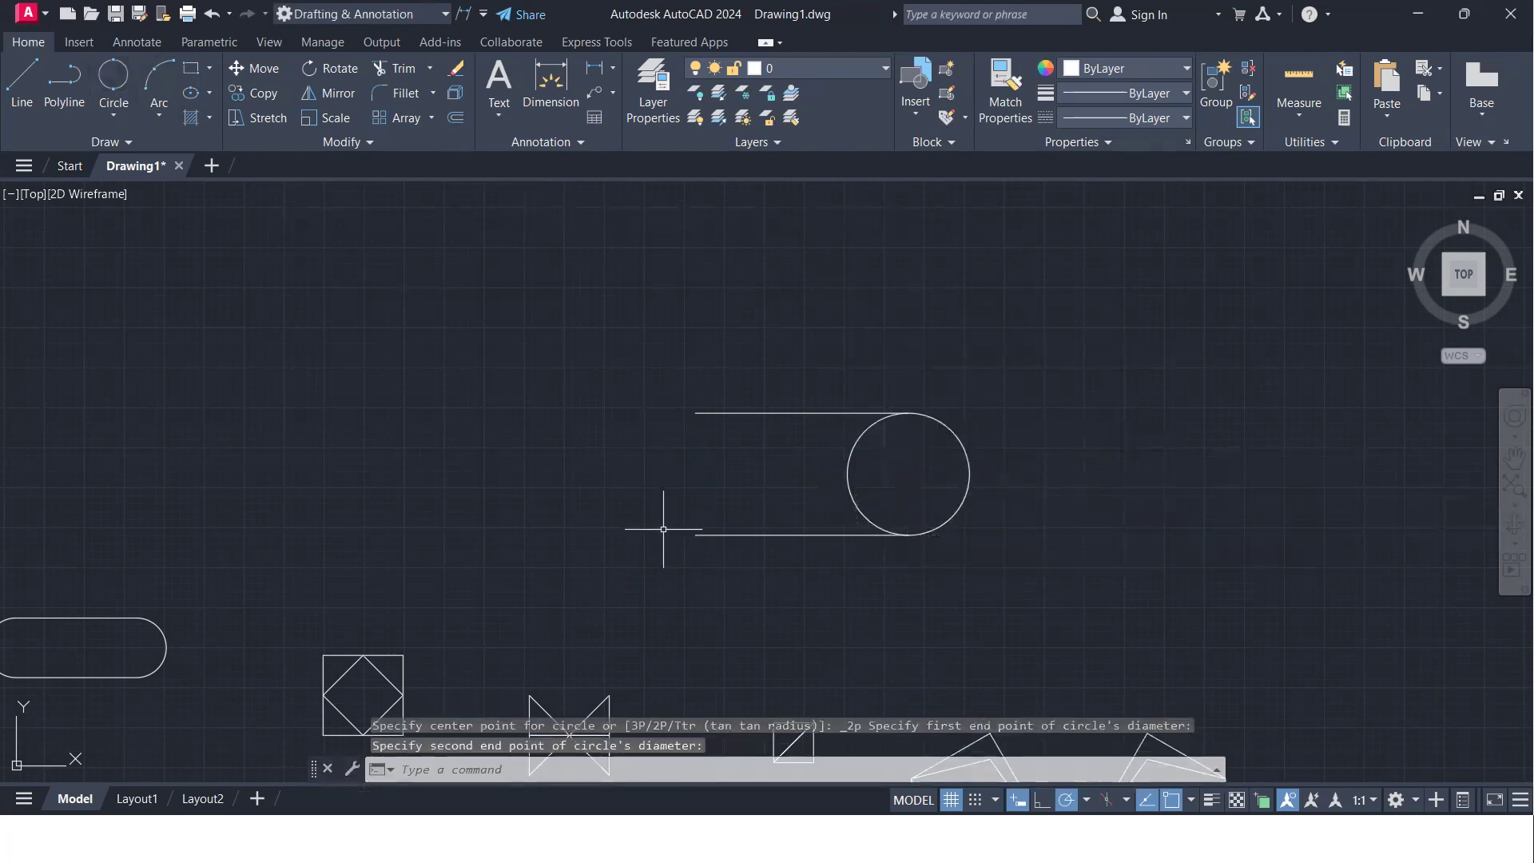
click(114, 79)
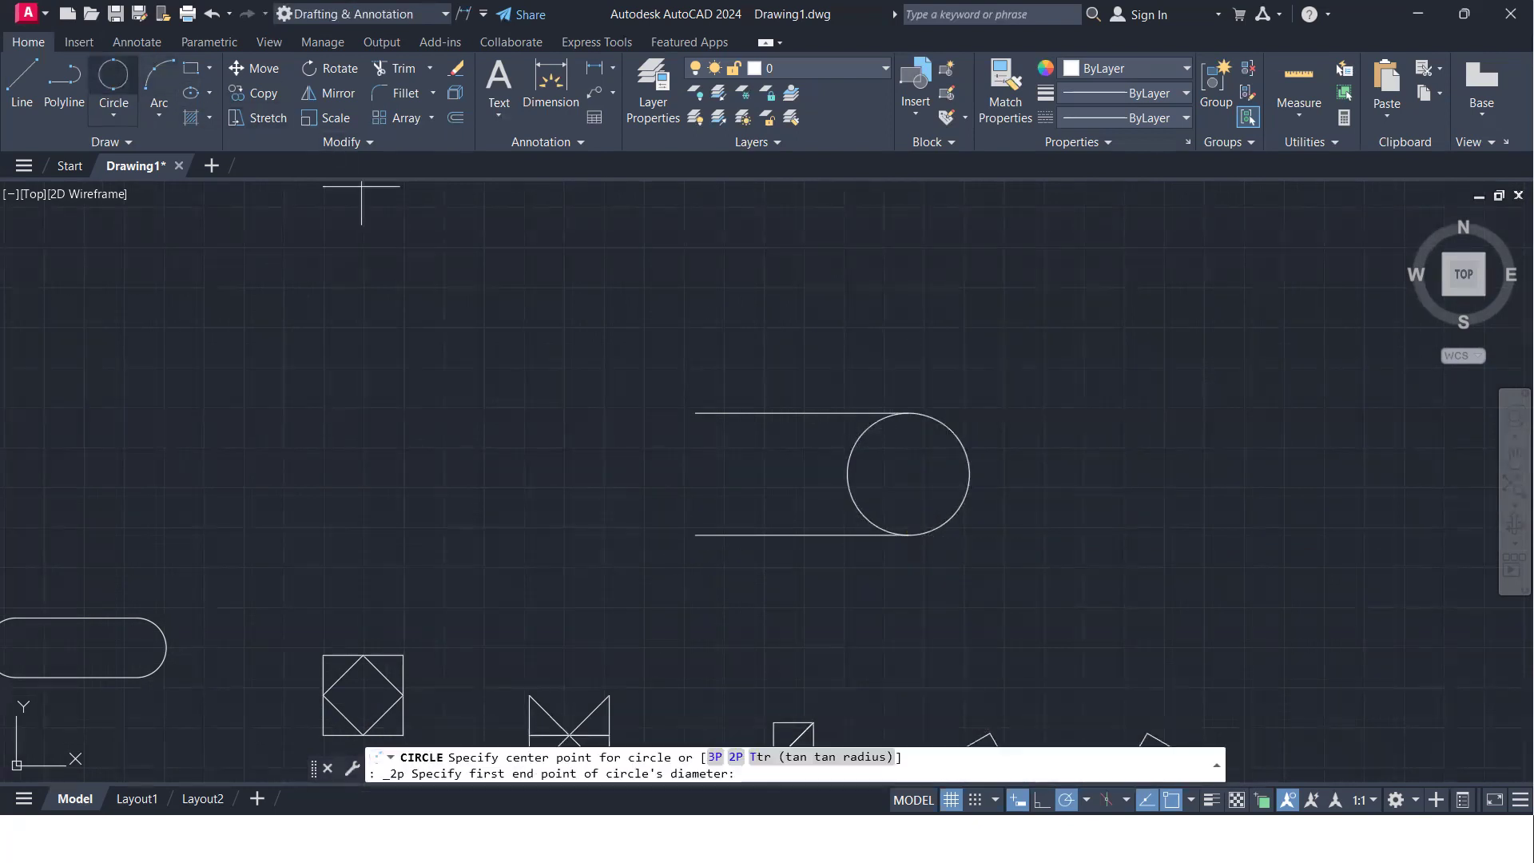
click(696, 534)
click(696, 413)
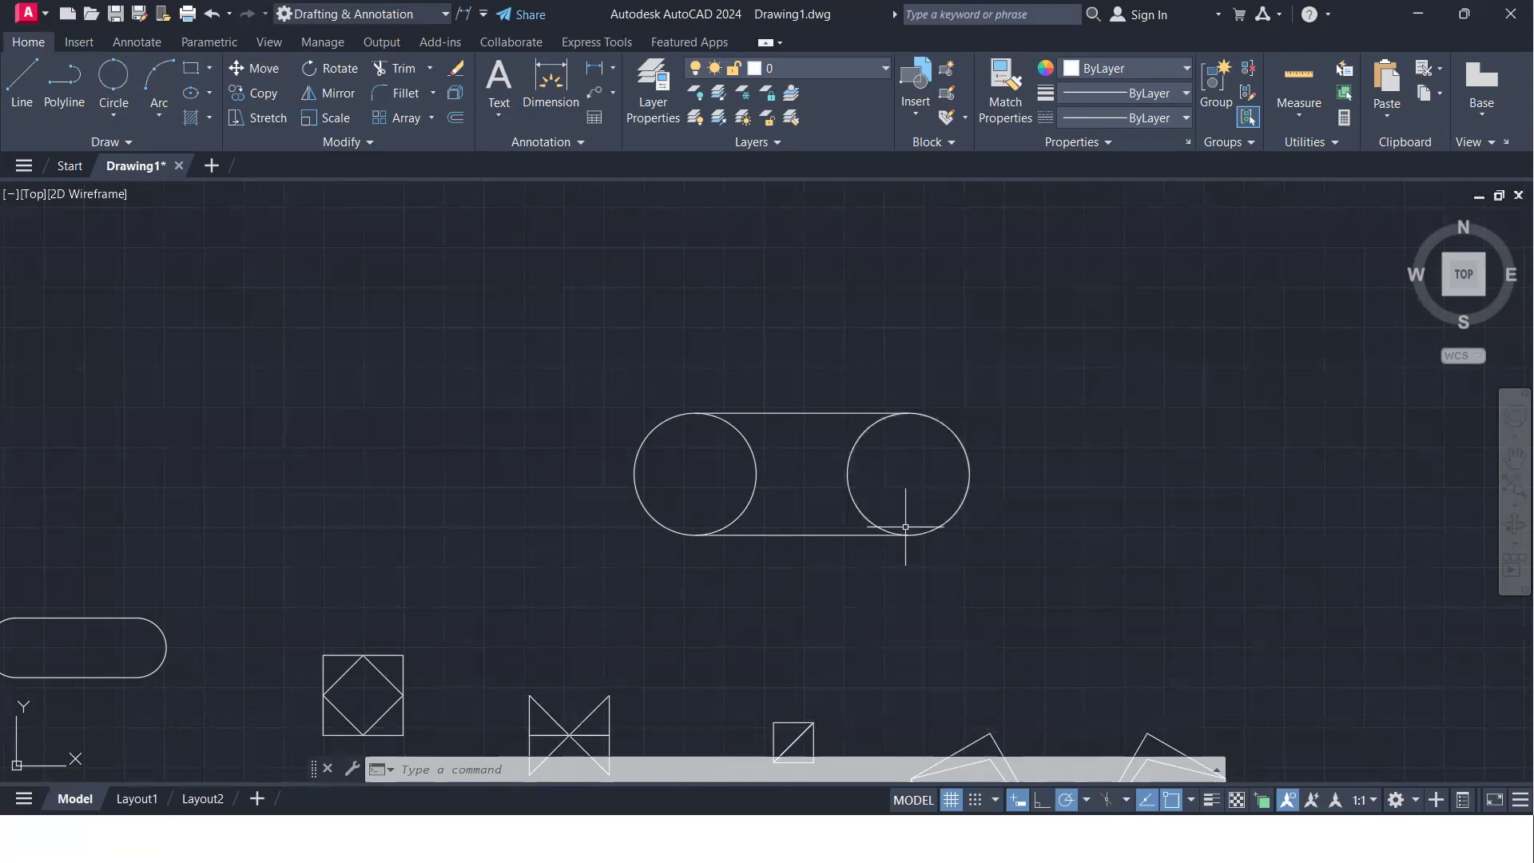
- Trim the inner halves of both circles to form a slot outline
scroll(817, 555, down, 2)
middle_drag(807, 538, 735, 520)
scroll(736, 520, up, 2)
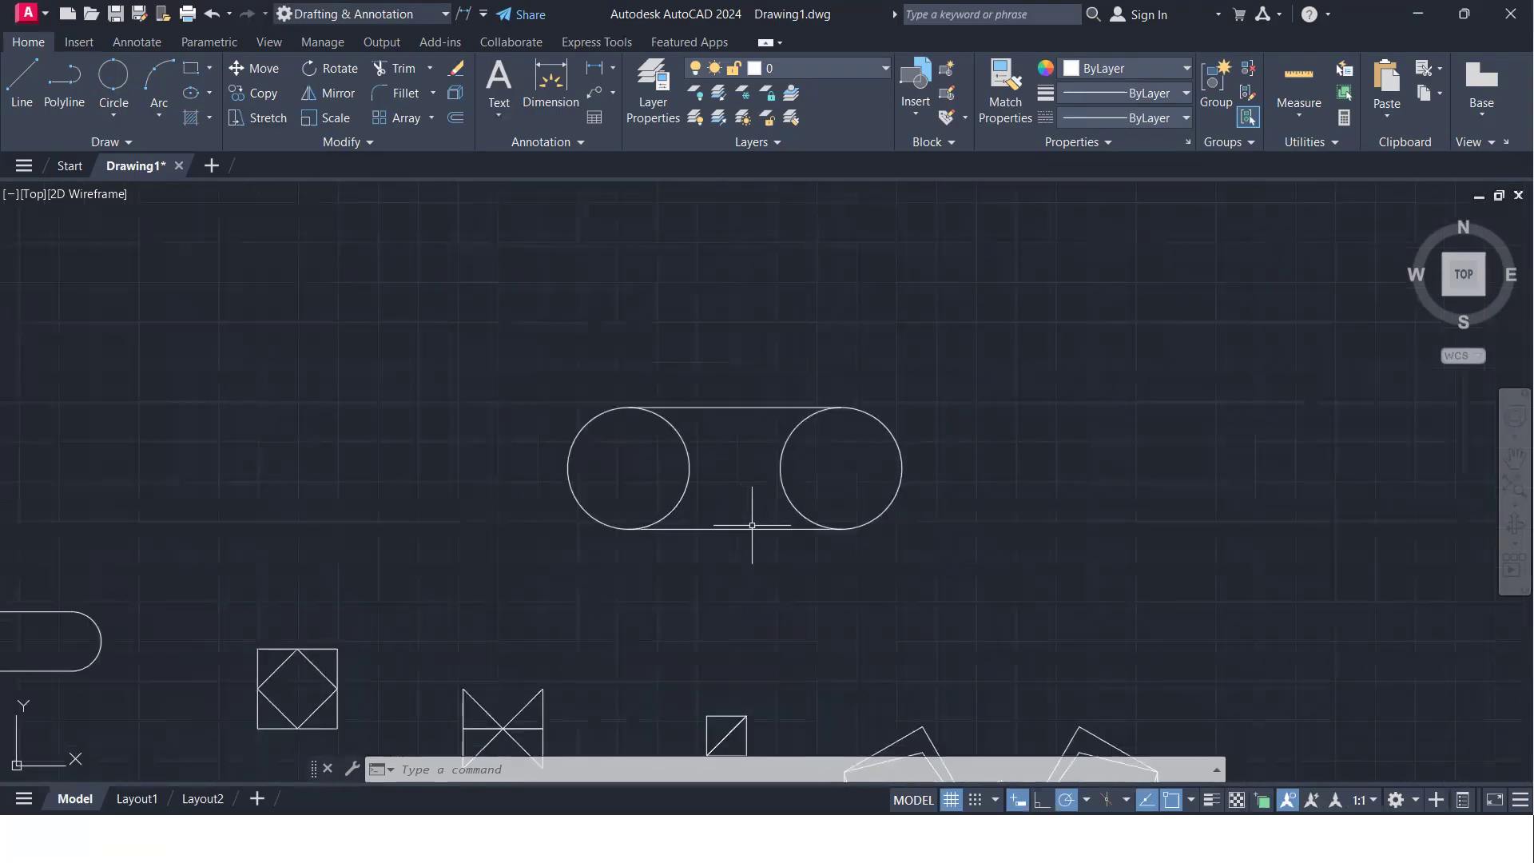
key(Return)
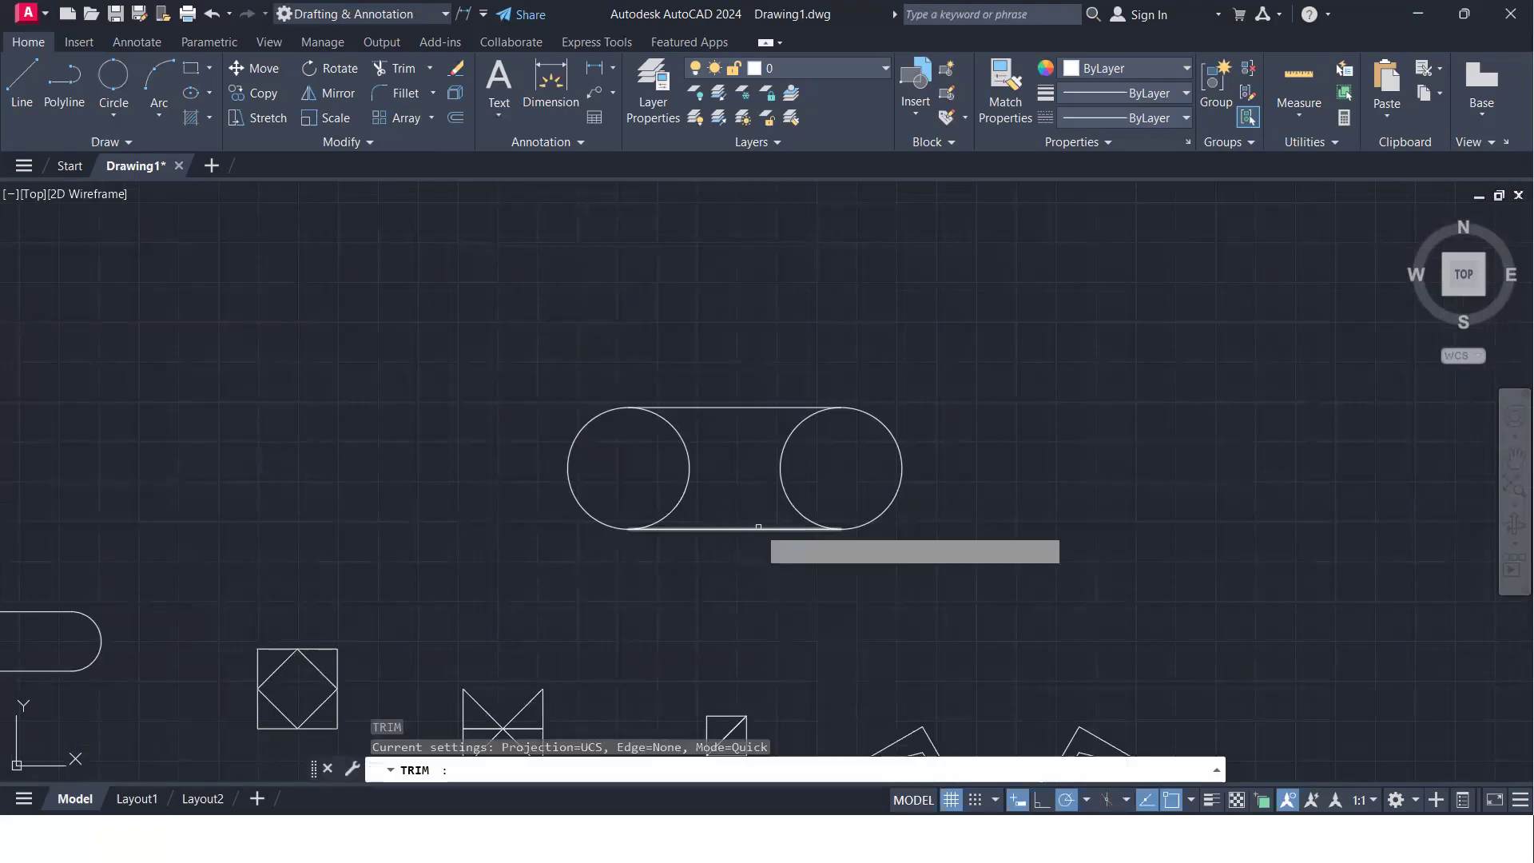
click(787, 473)
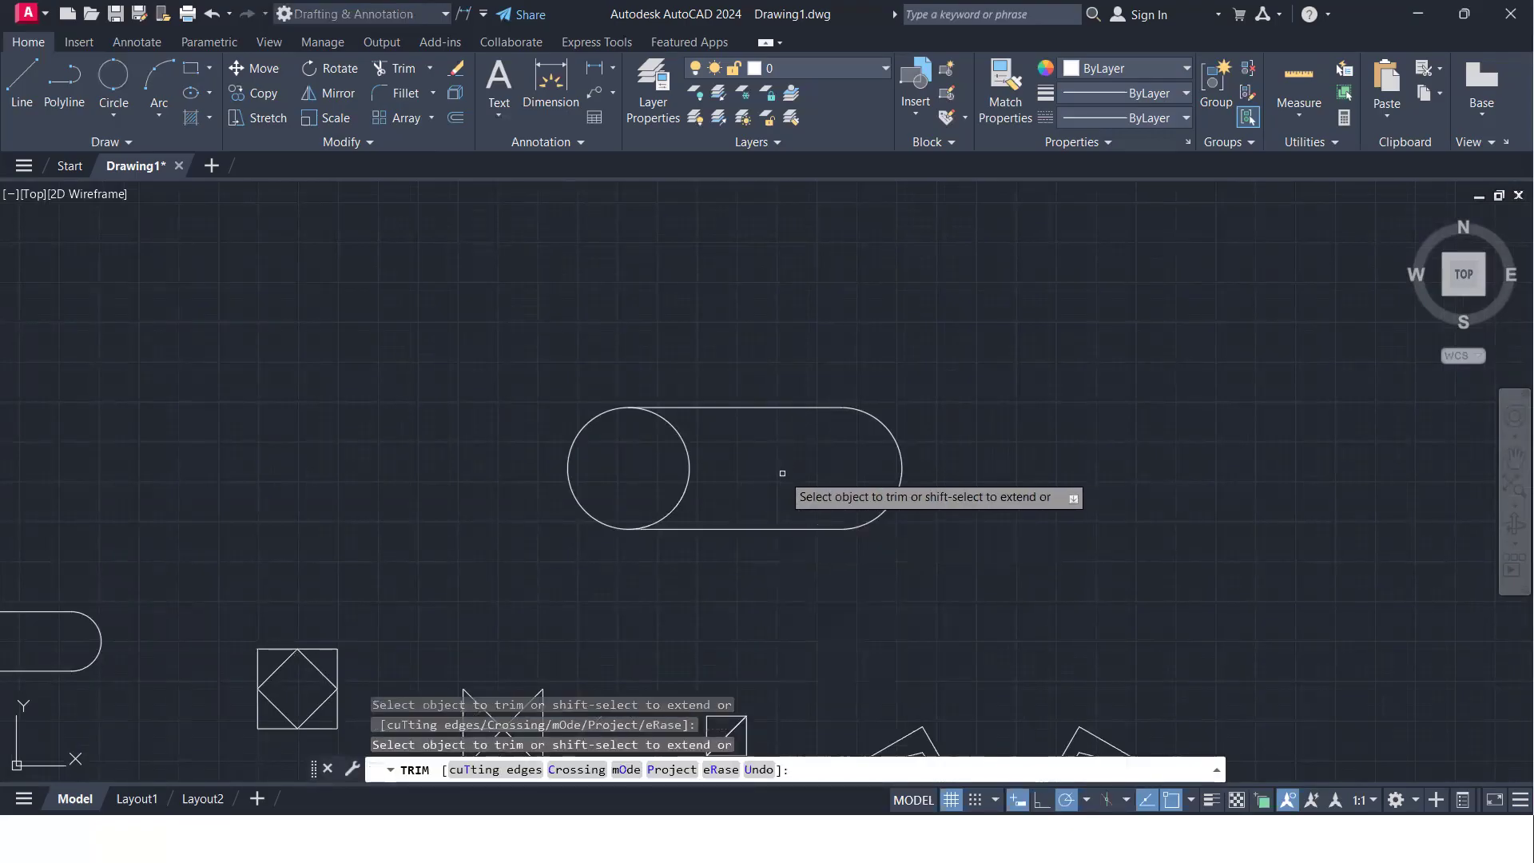
click(692, 464)
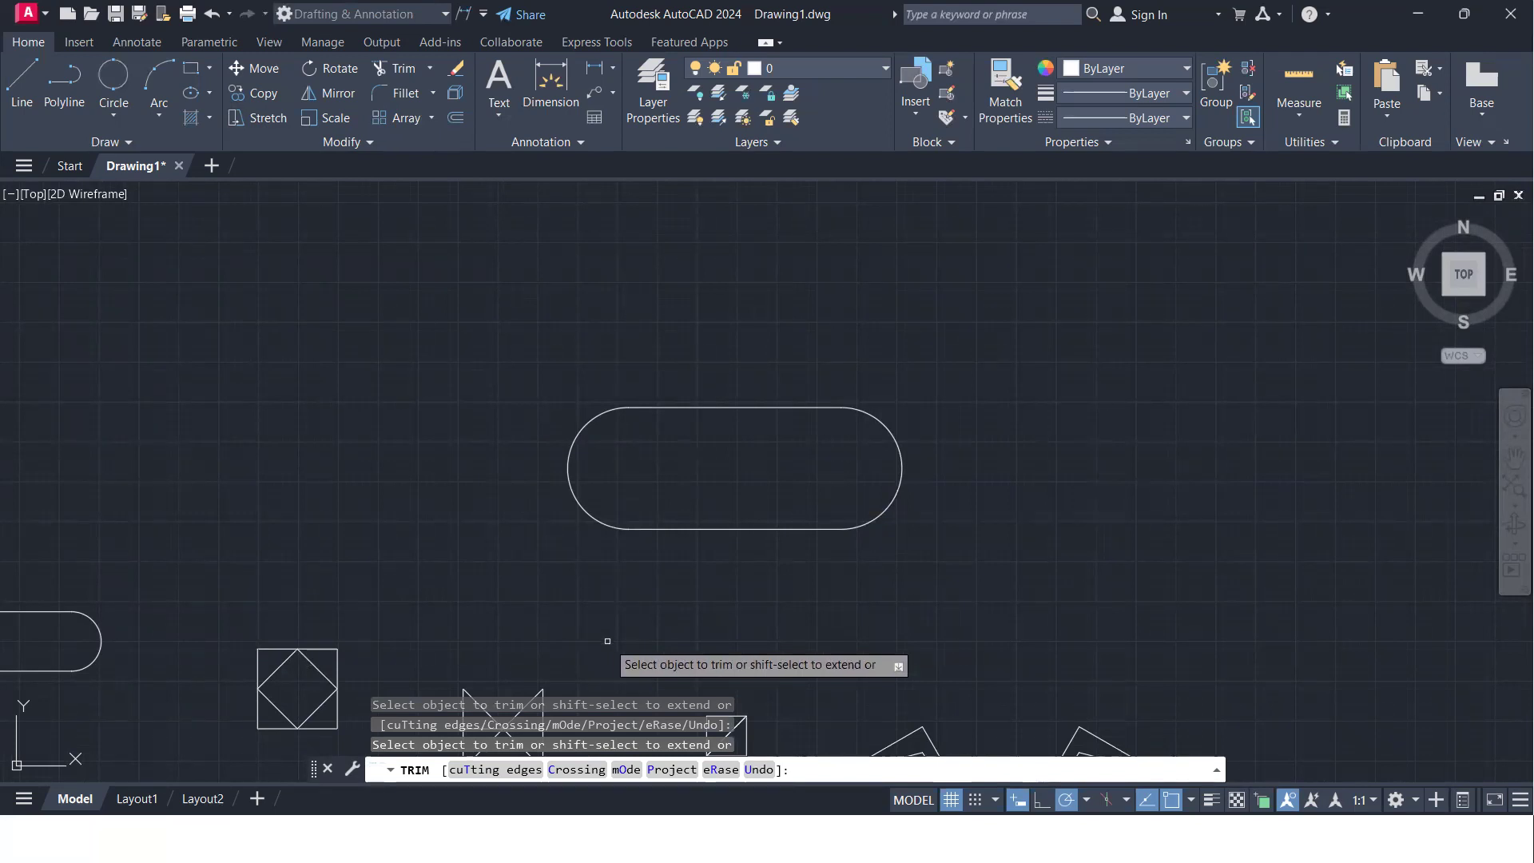
key(Return)
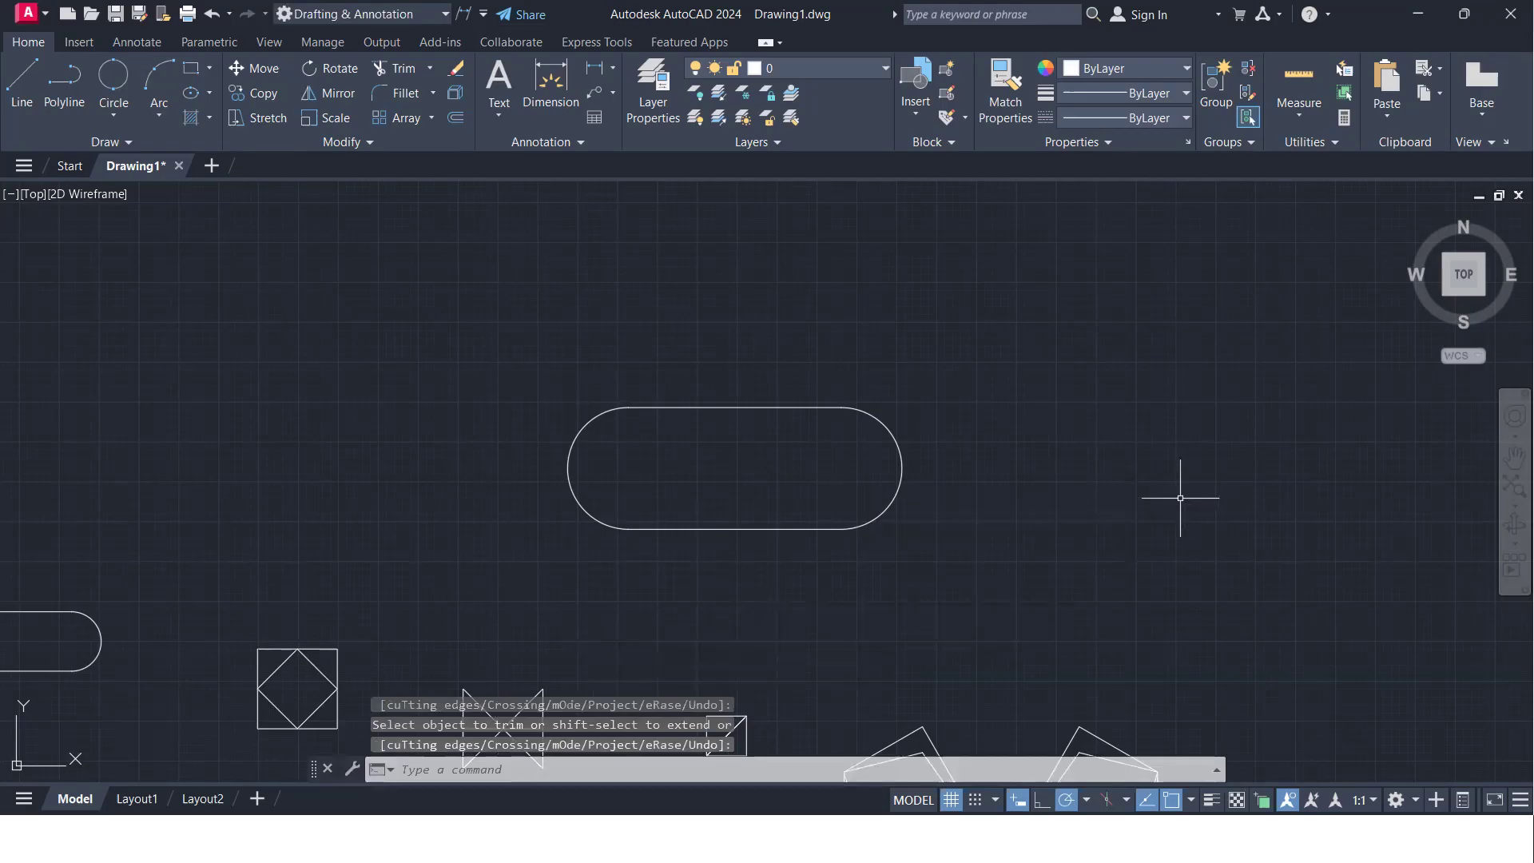
- Draw a short, isolated horizontal line to the right of the slot and remove it with Trim
text(l)
key(Return)
click(1072, 447)
click(1188, 447)
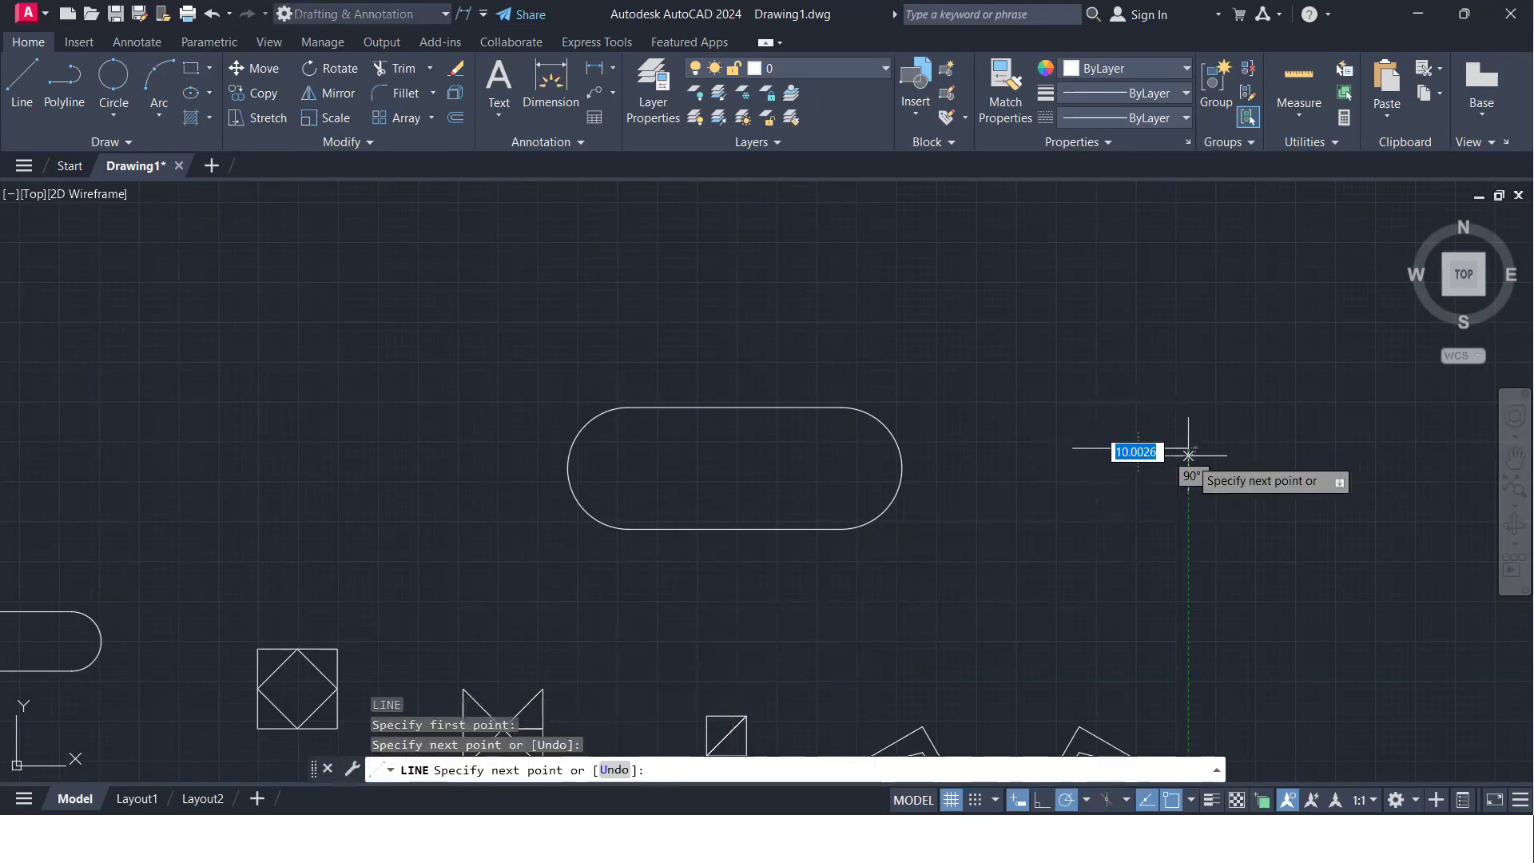
key(Return)
key(Return)
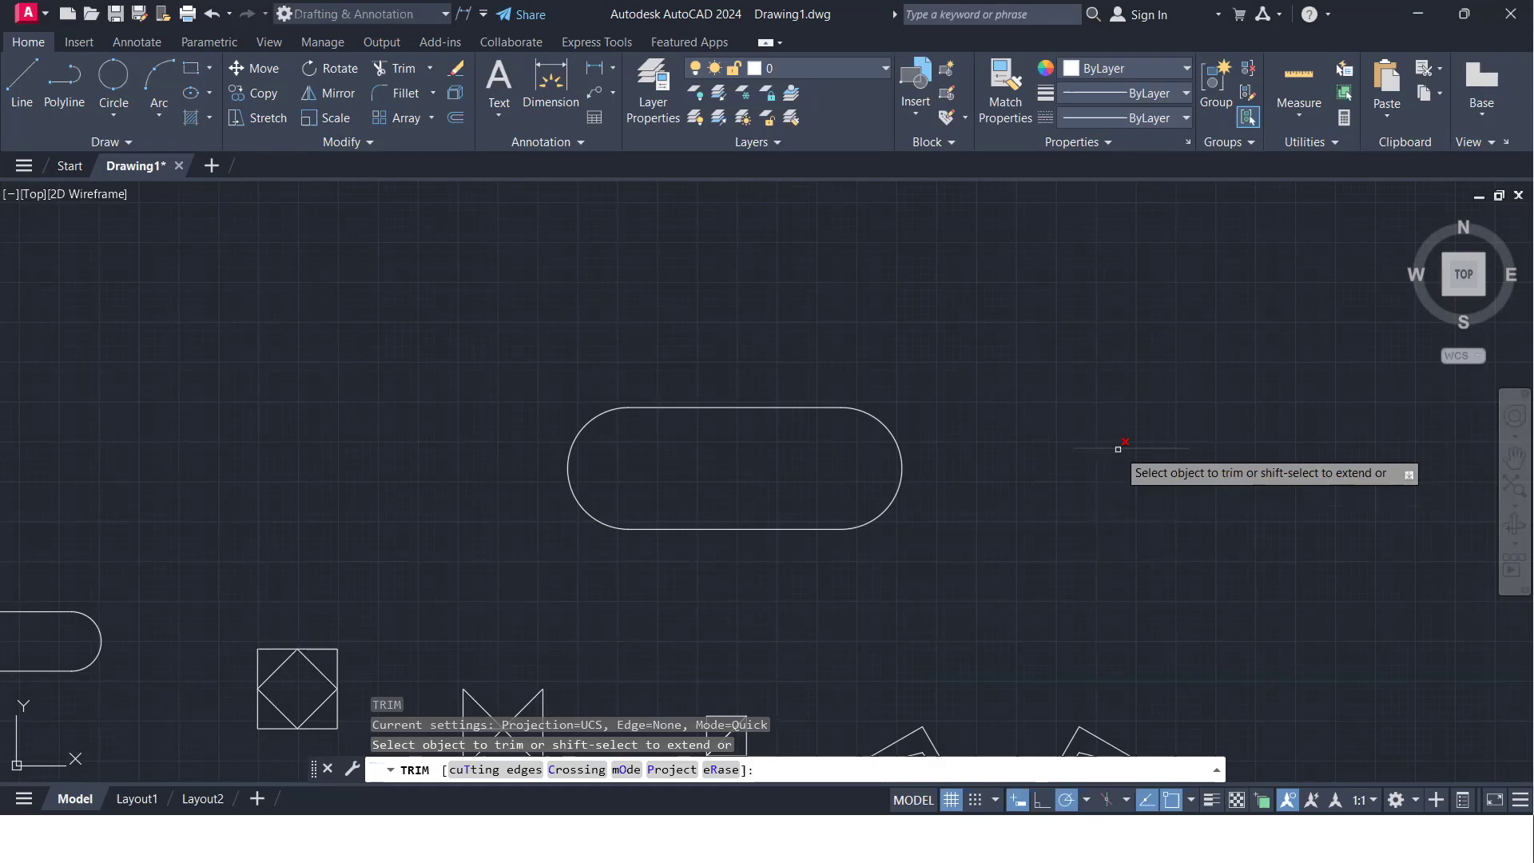
click(1117, 449)
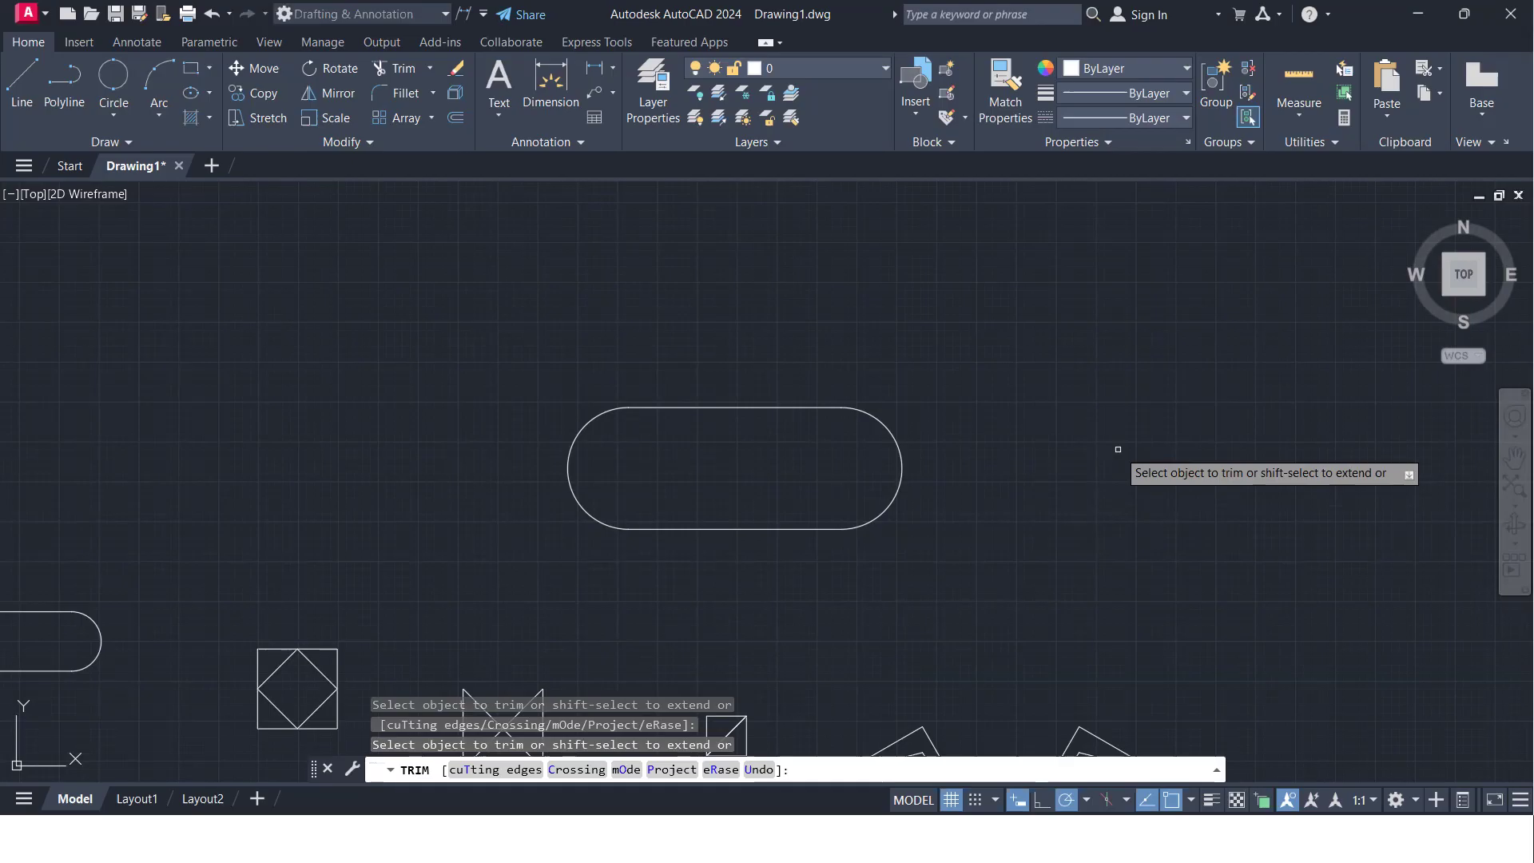
key(Return)
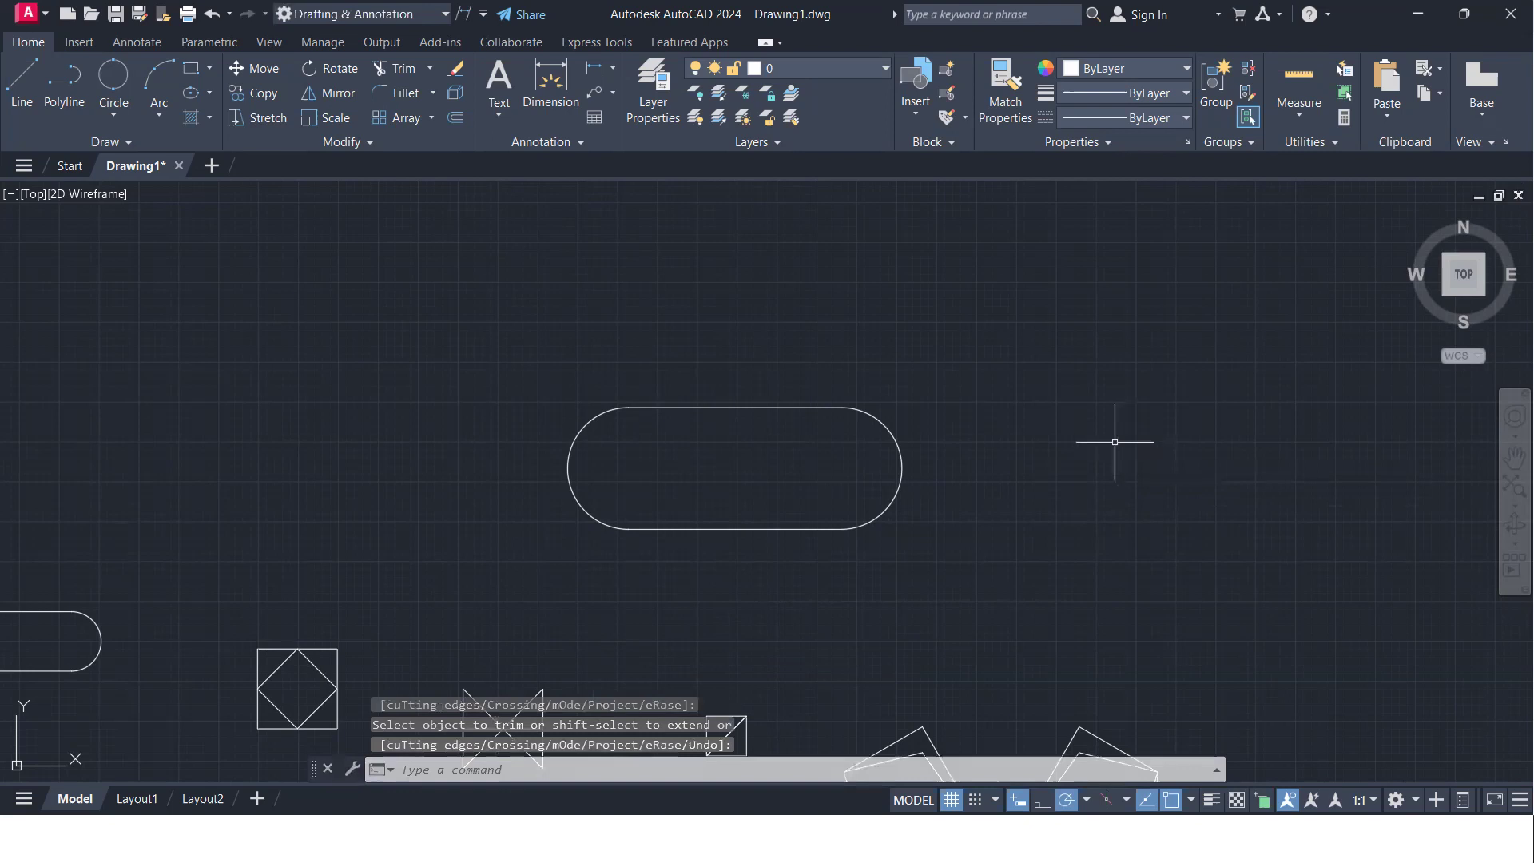
- Draw connected lines right of the slot: about 122 down, across, up past the start height, and diagonally back to the lower-left corner
text(l)
key(Return)
click(1092, 373)
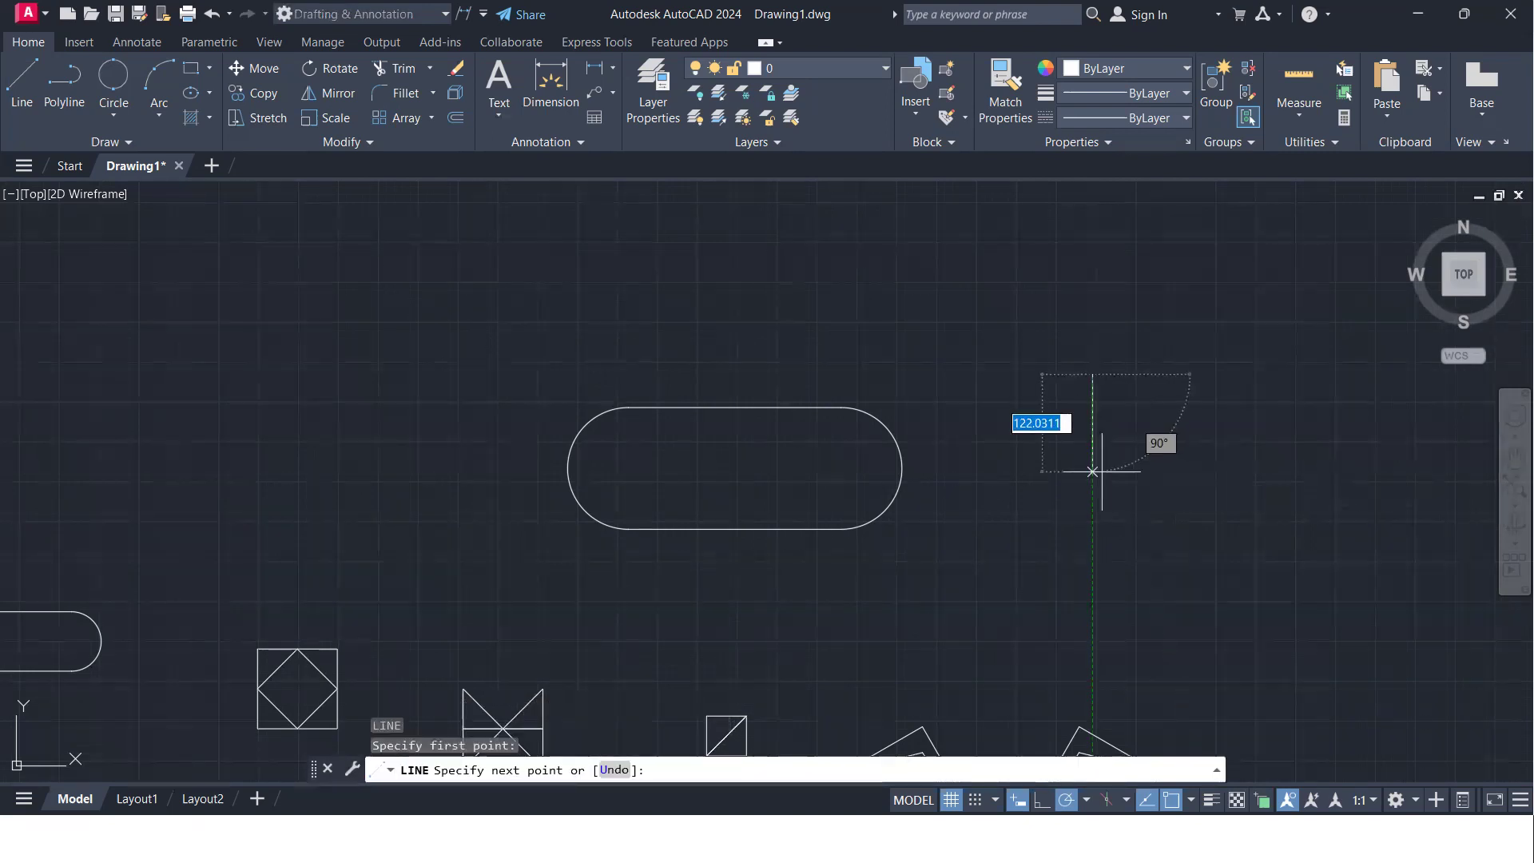
click(1093, 472)
click(1205, 472)
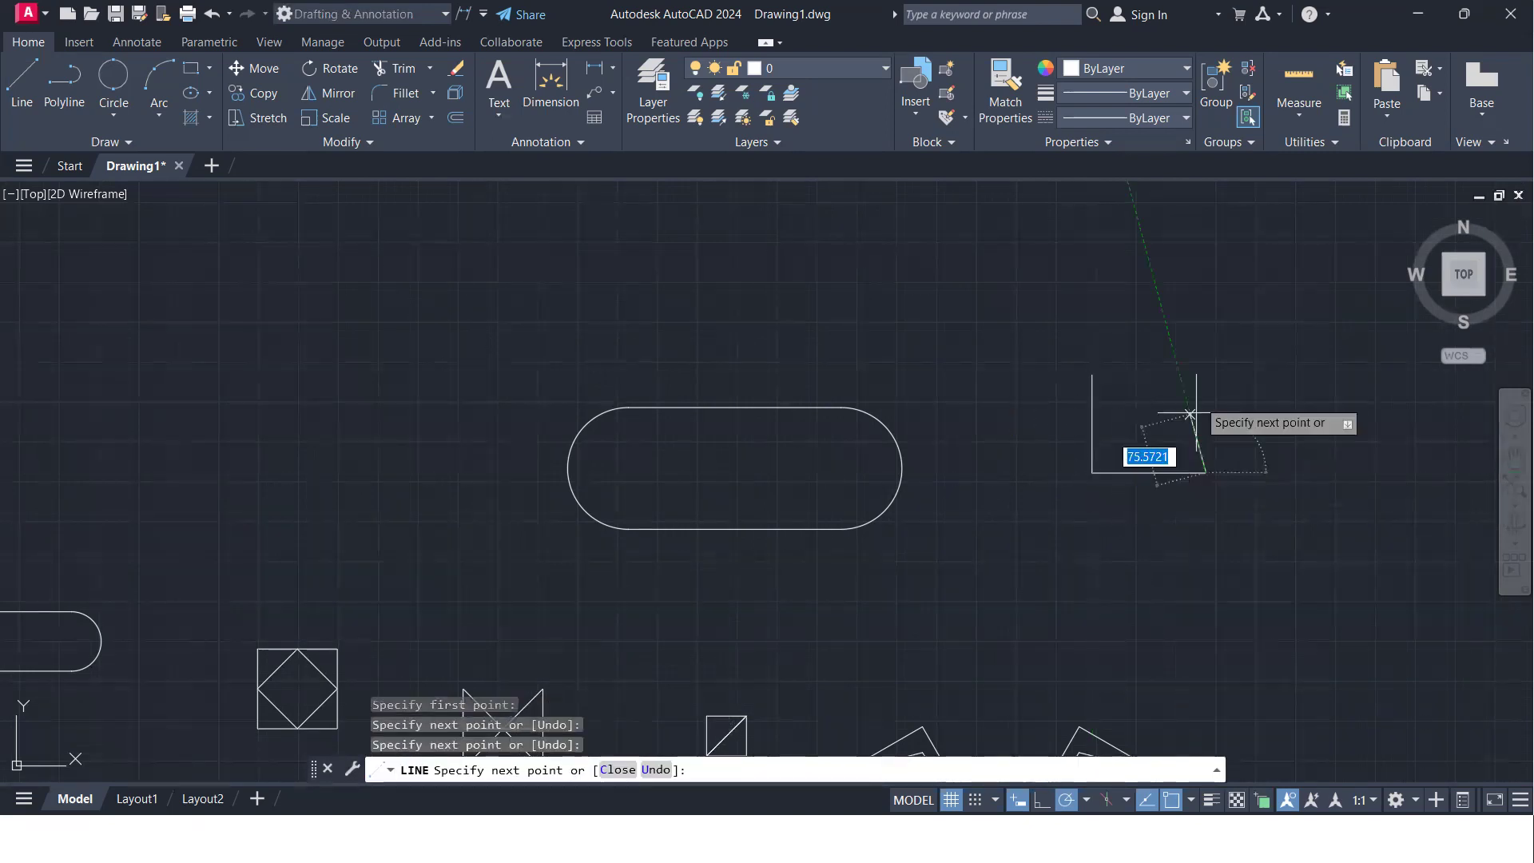
click(1205, 355)
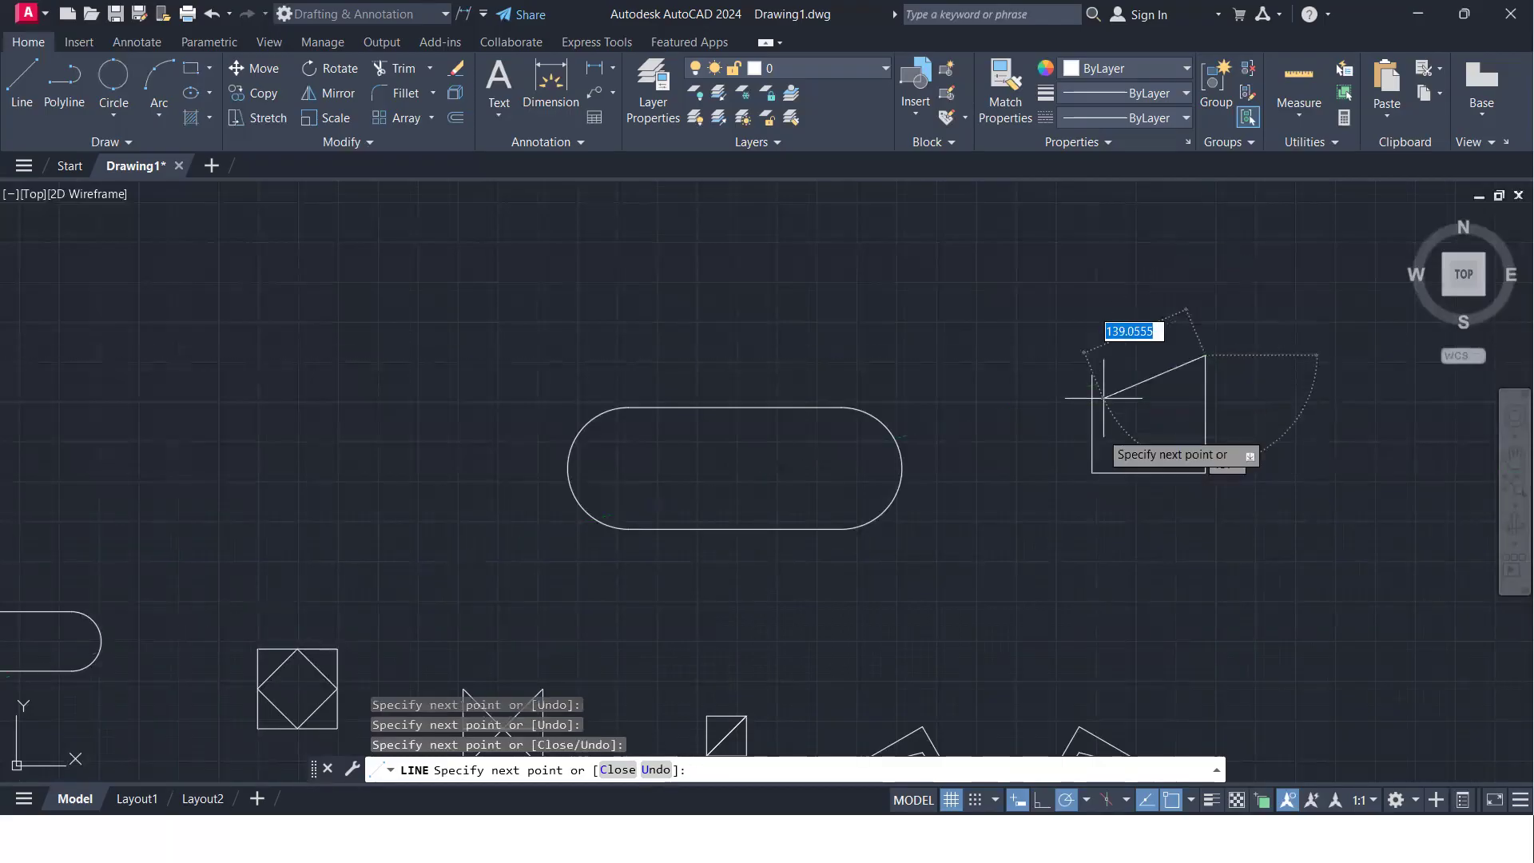
click(1092, 473)
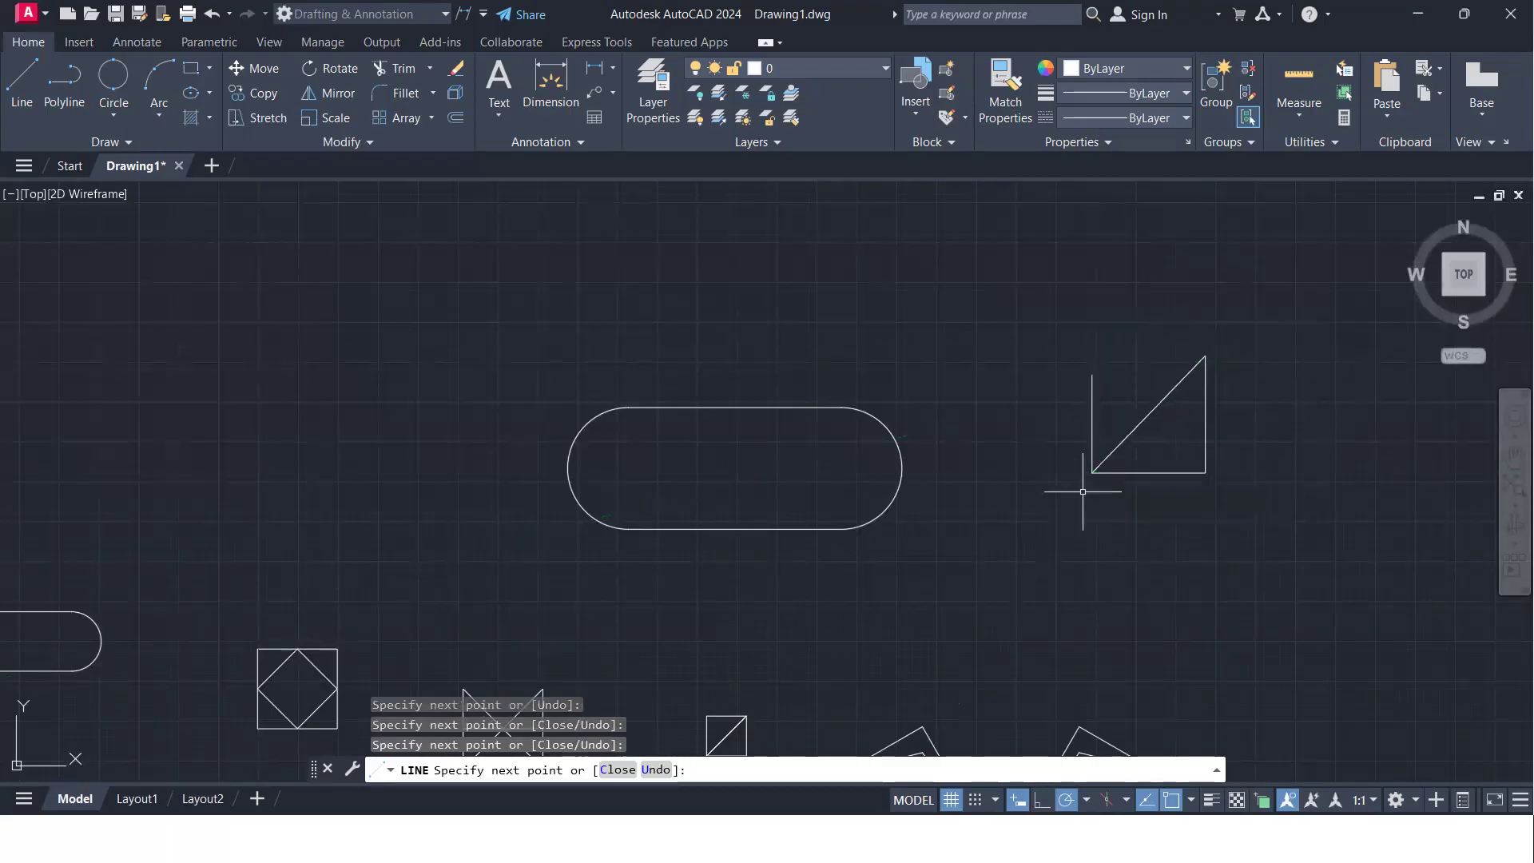
key(Return)
- Change the Trim mode from Quick to Standard
scroll(1115, 454, up, 4)
scroll(1161, 397, down, 2)
key(Return)
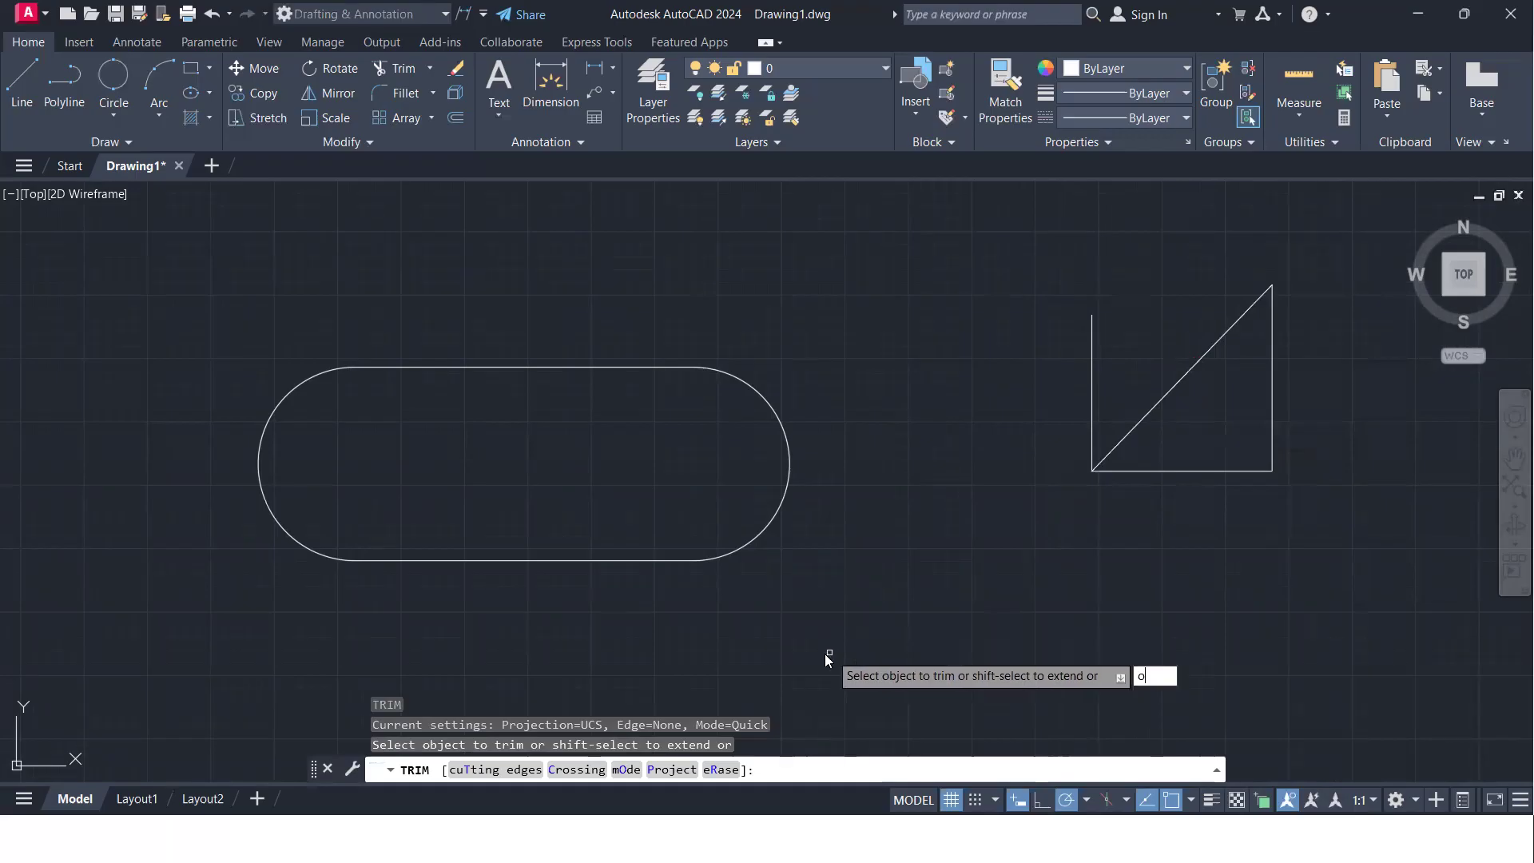
key(Return)
click(882, 723)
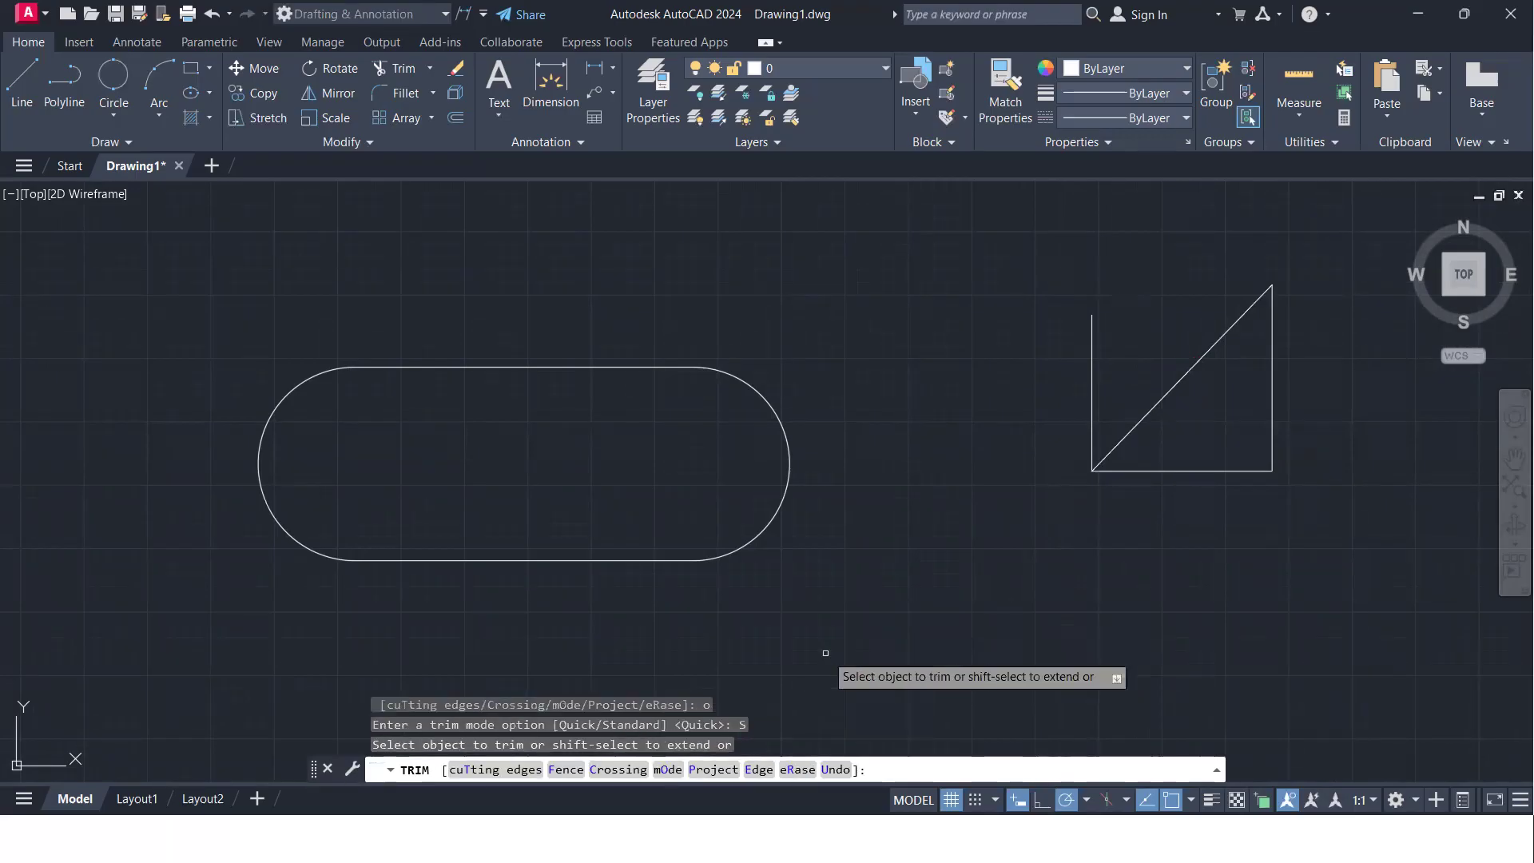
- Try to trim the left vertical line and the diagonal in Standard mode
click(1093, 354)
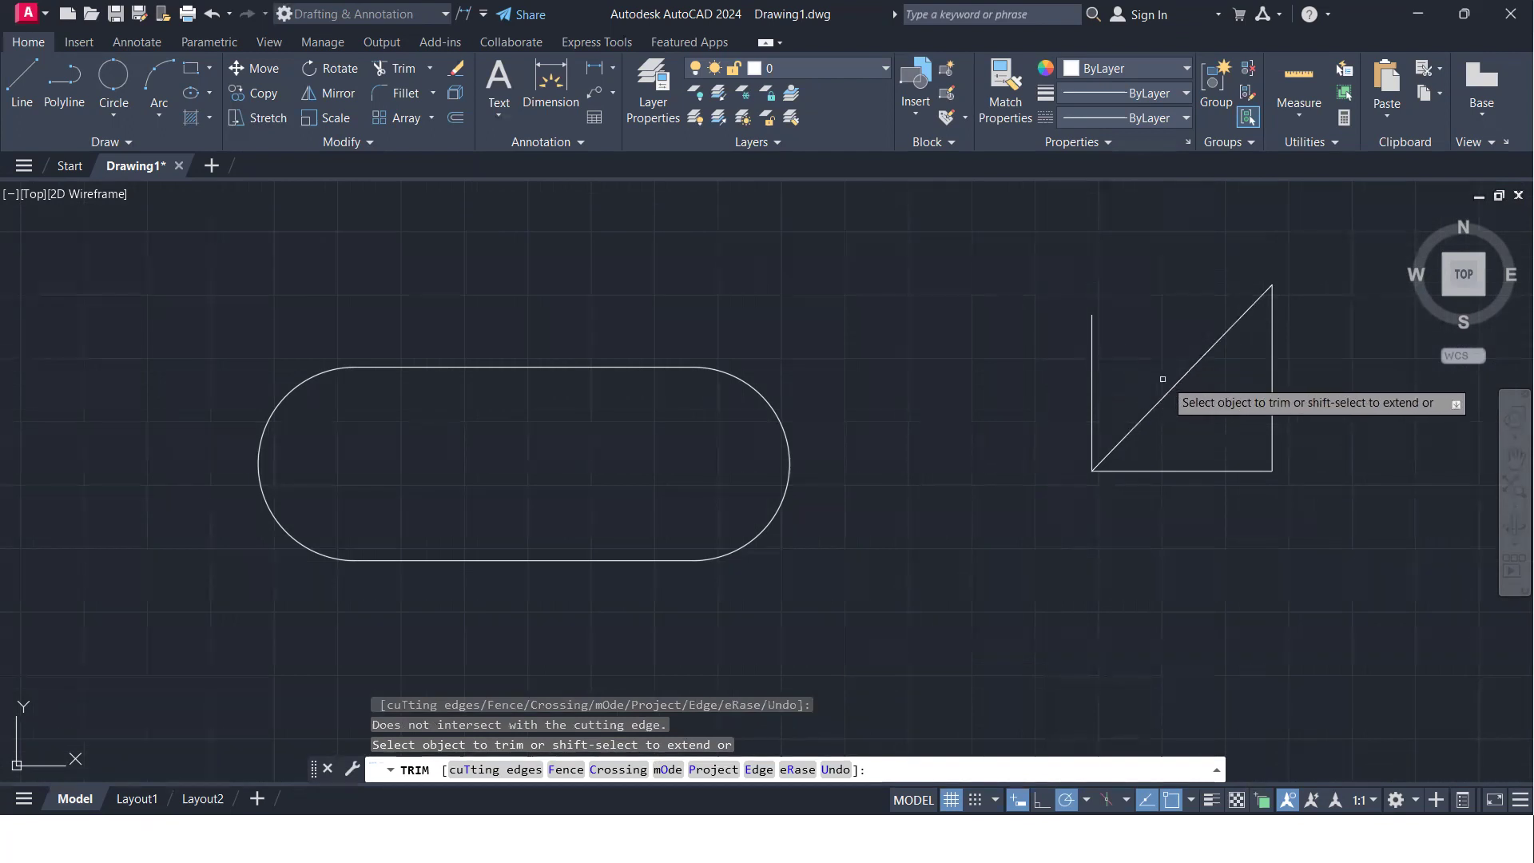
click(1151, 342)
click(1188, 423)
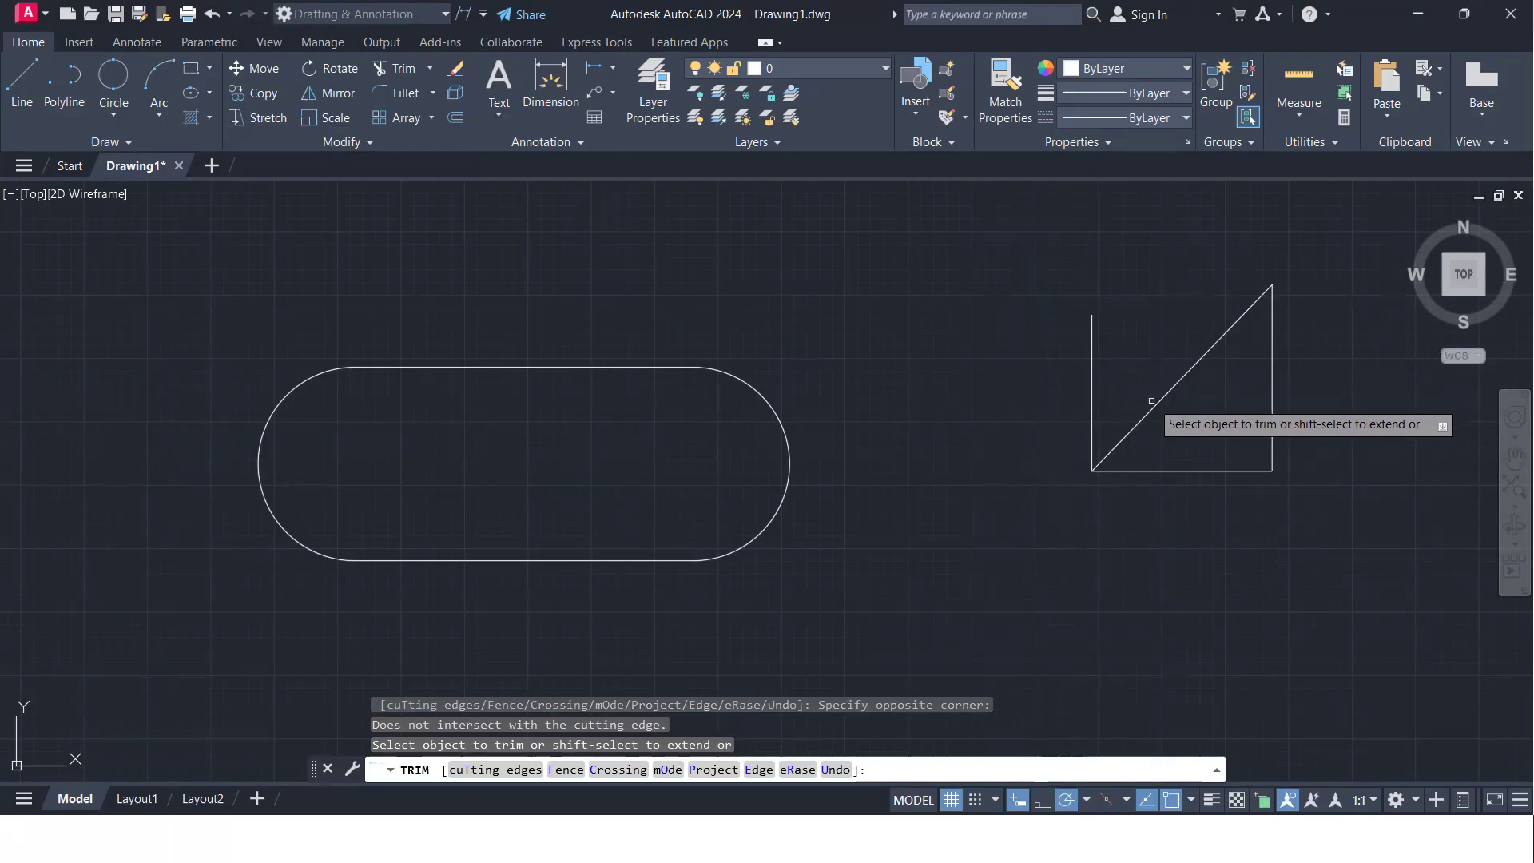
key(Return)
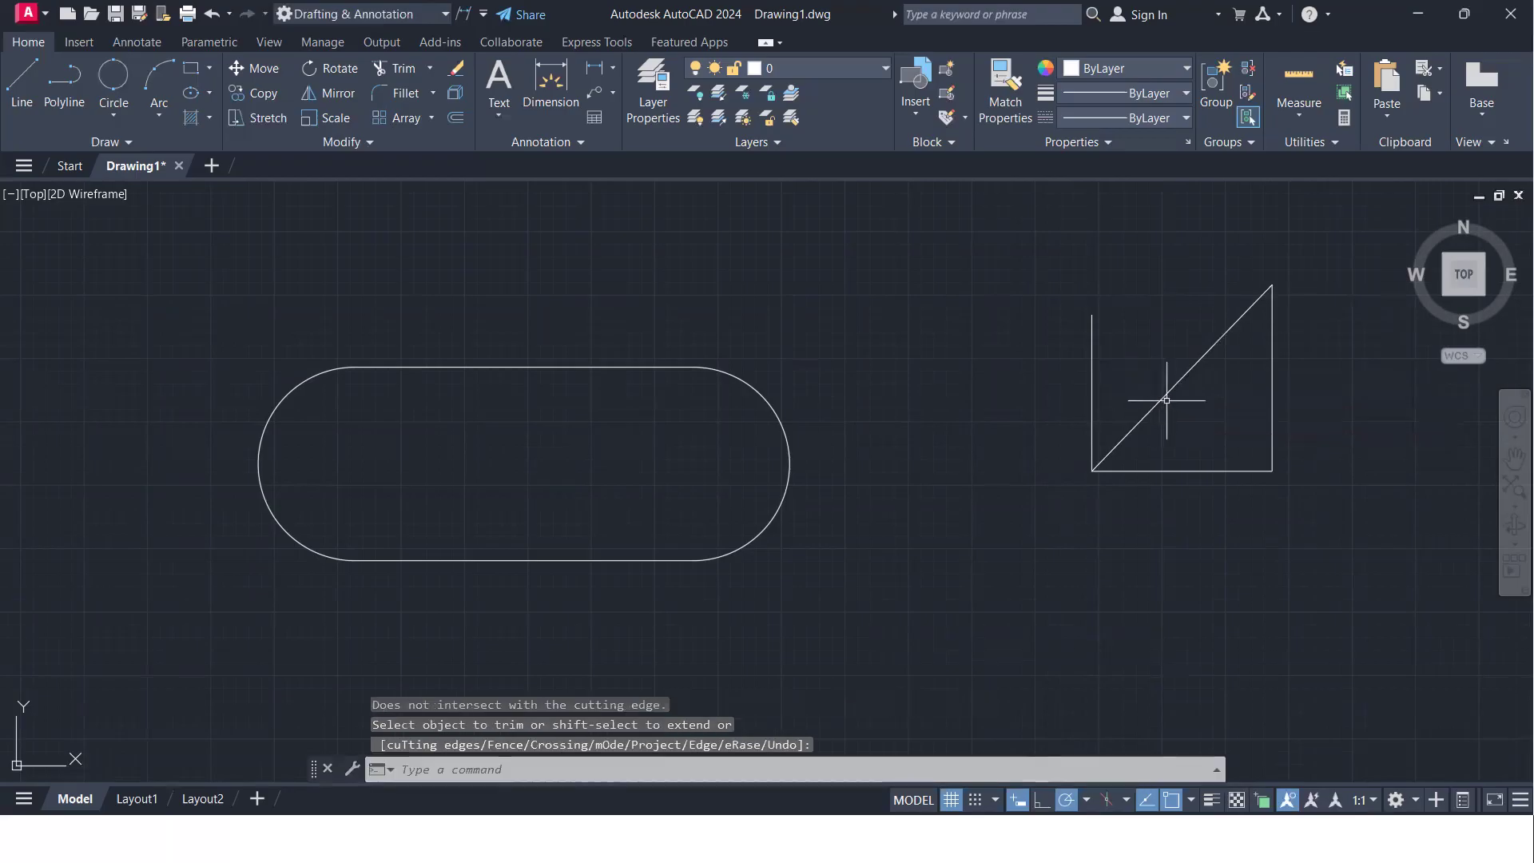
- Restart Trim with all objects as cutting edges and try to trim the diagonal and the left vertical line again
text(tr)
key(Return)
key(Return)
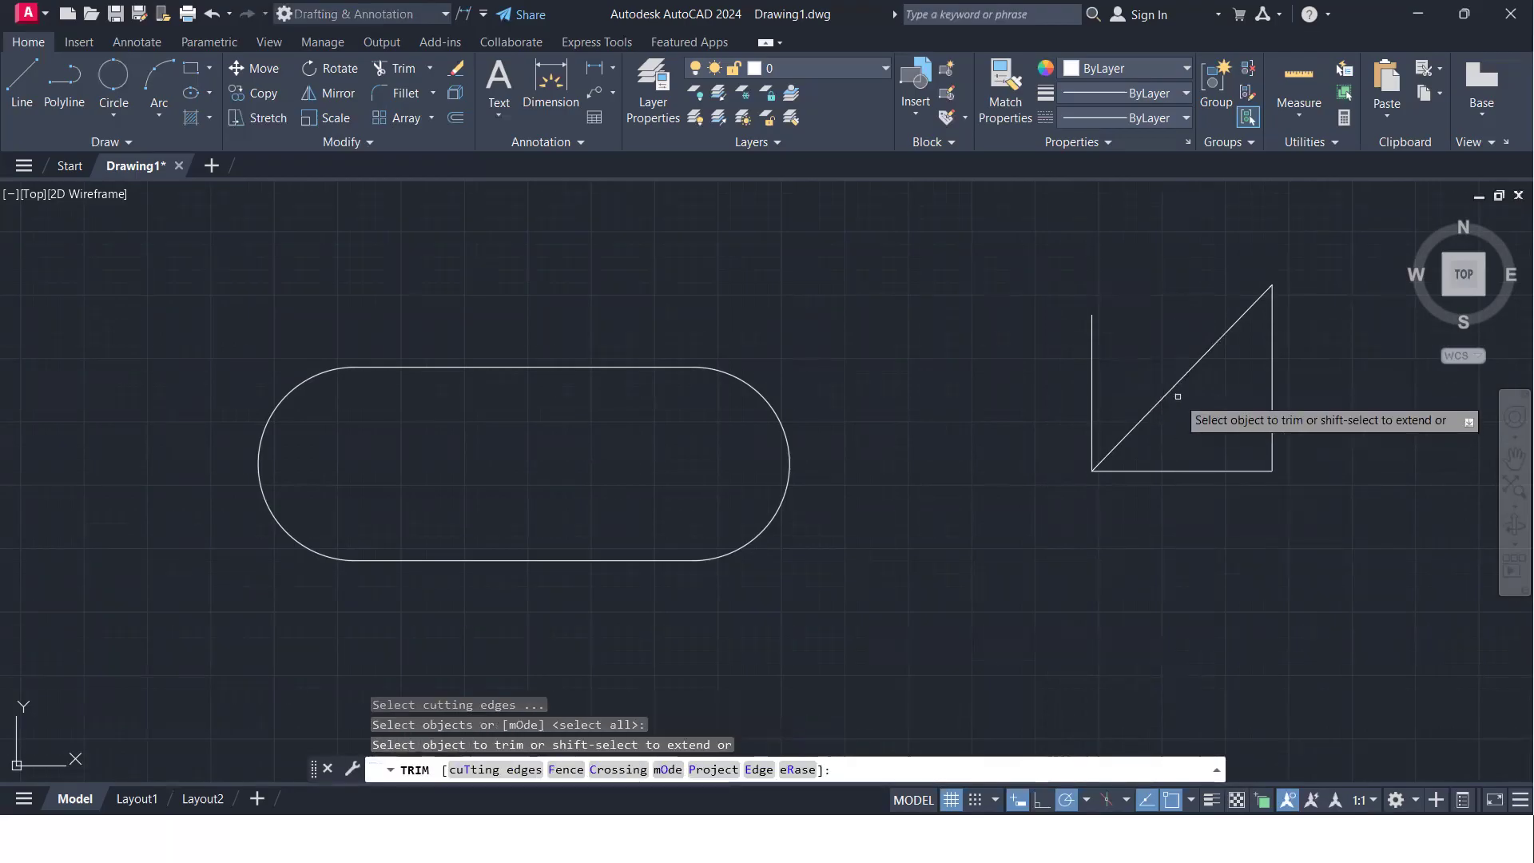
click(1186, 361)
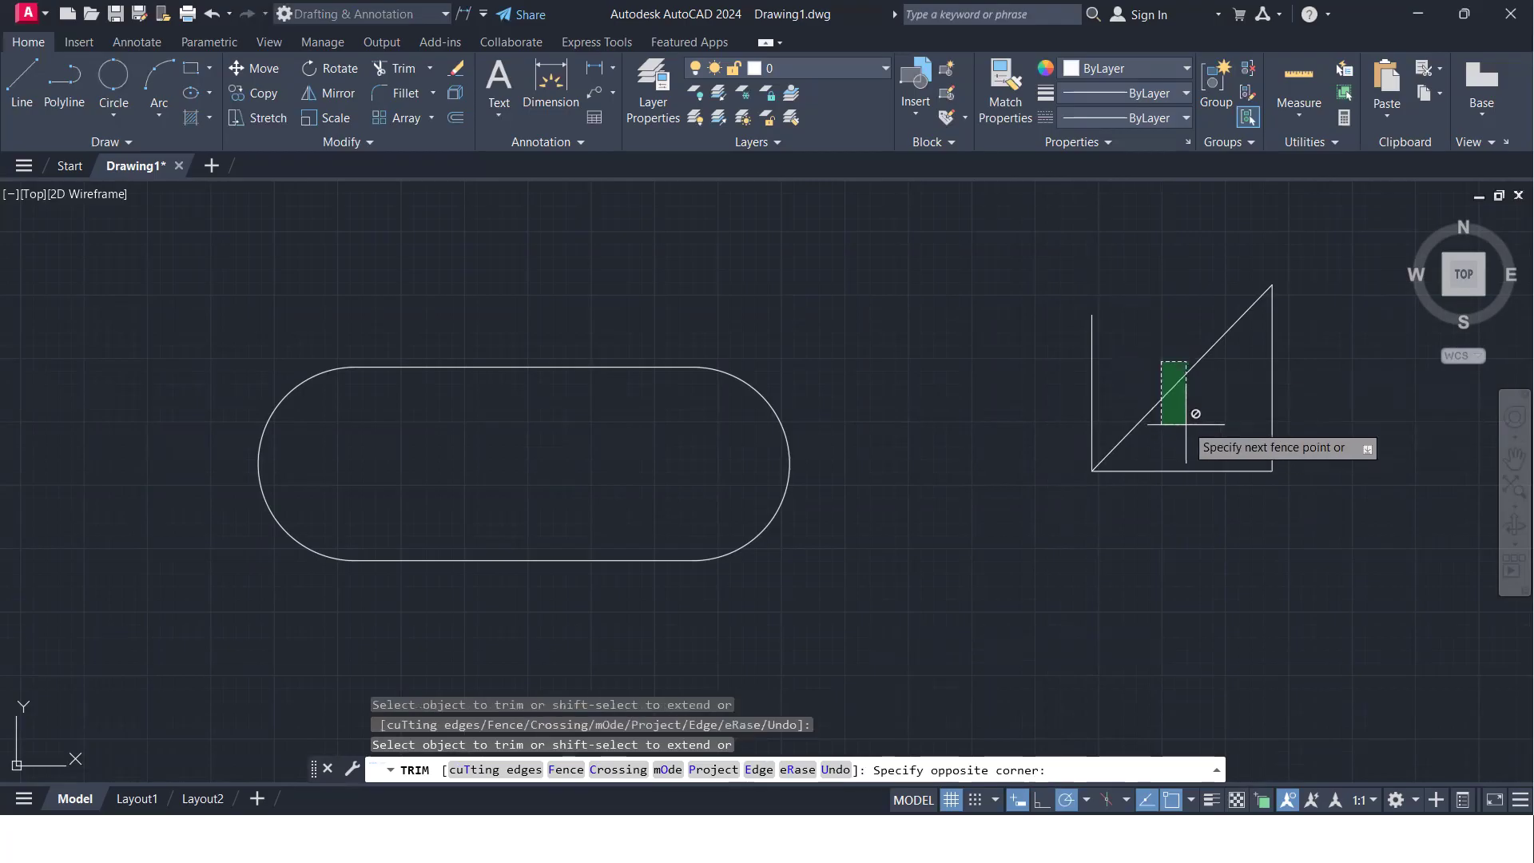
click(1164, 423)
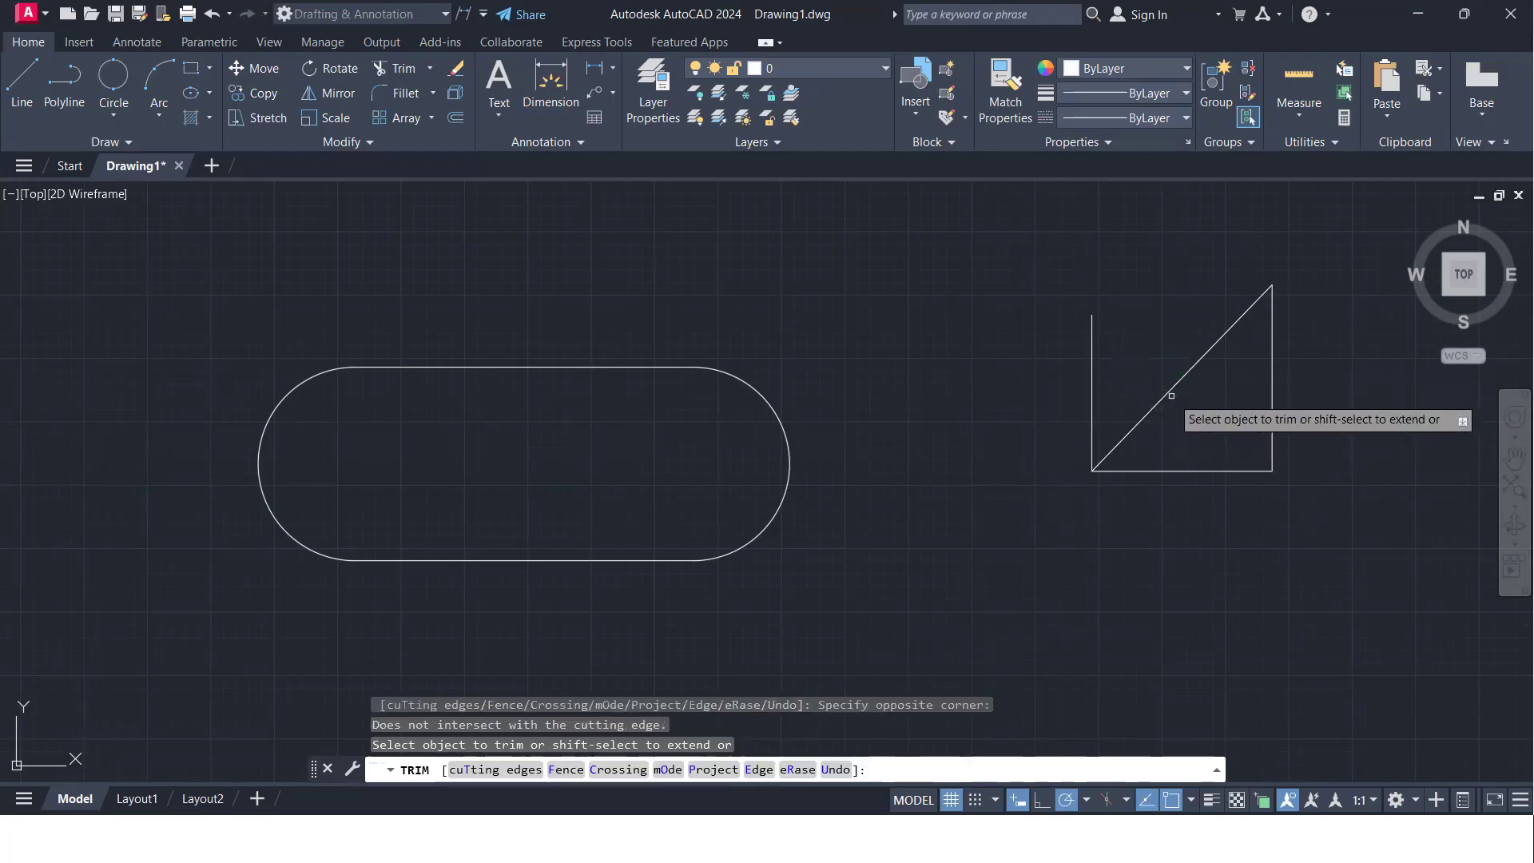
click(1092, 360)
click(1072, 377)
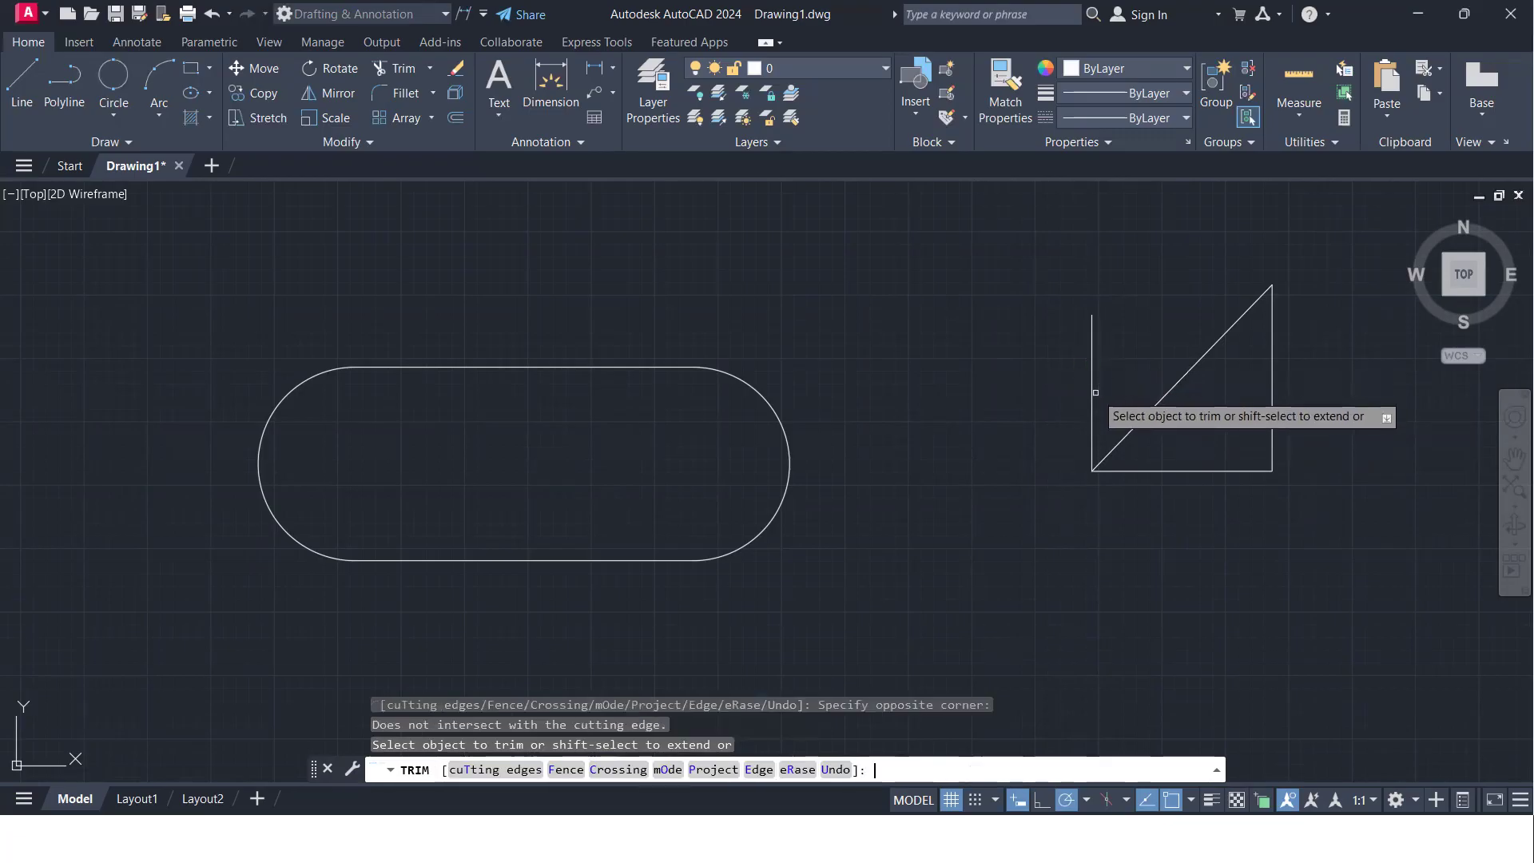
key(Return)
key(Return)
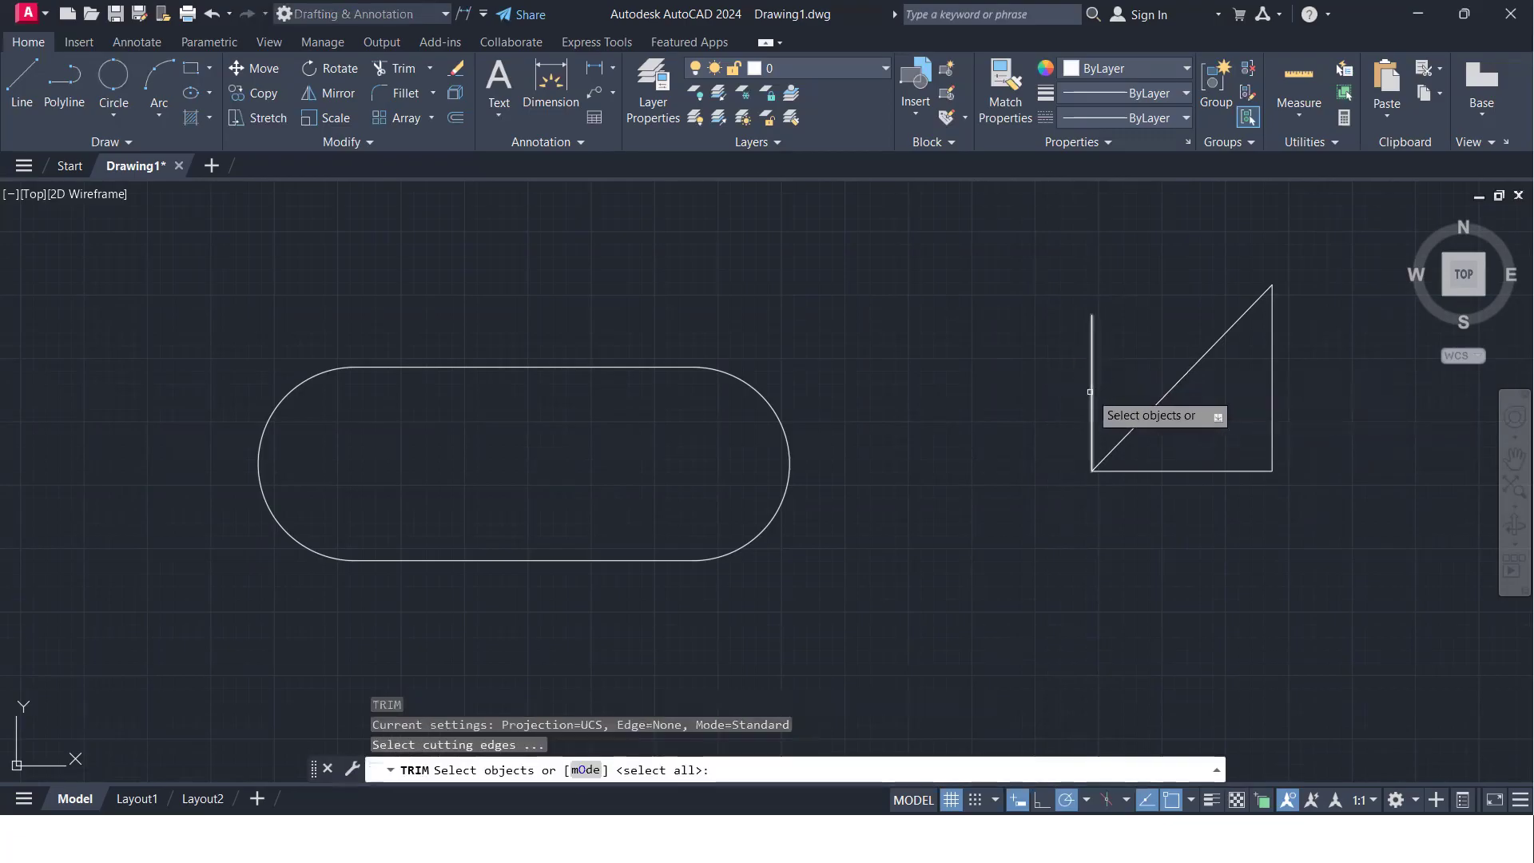
- Restart Trim in Standard mode with the left vertical line and the diagonal as cutting edges, and end it without trimming
click(1091, 390)
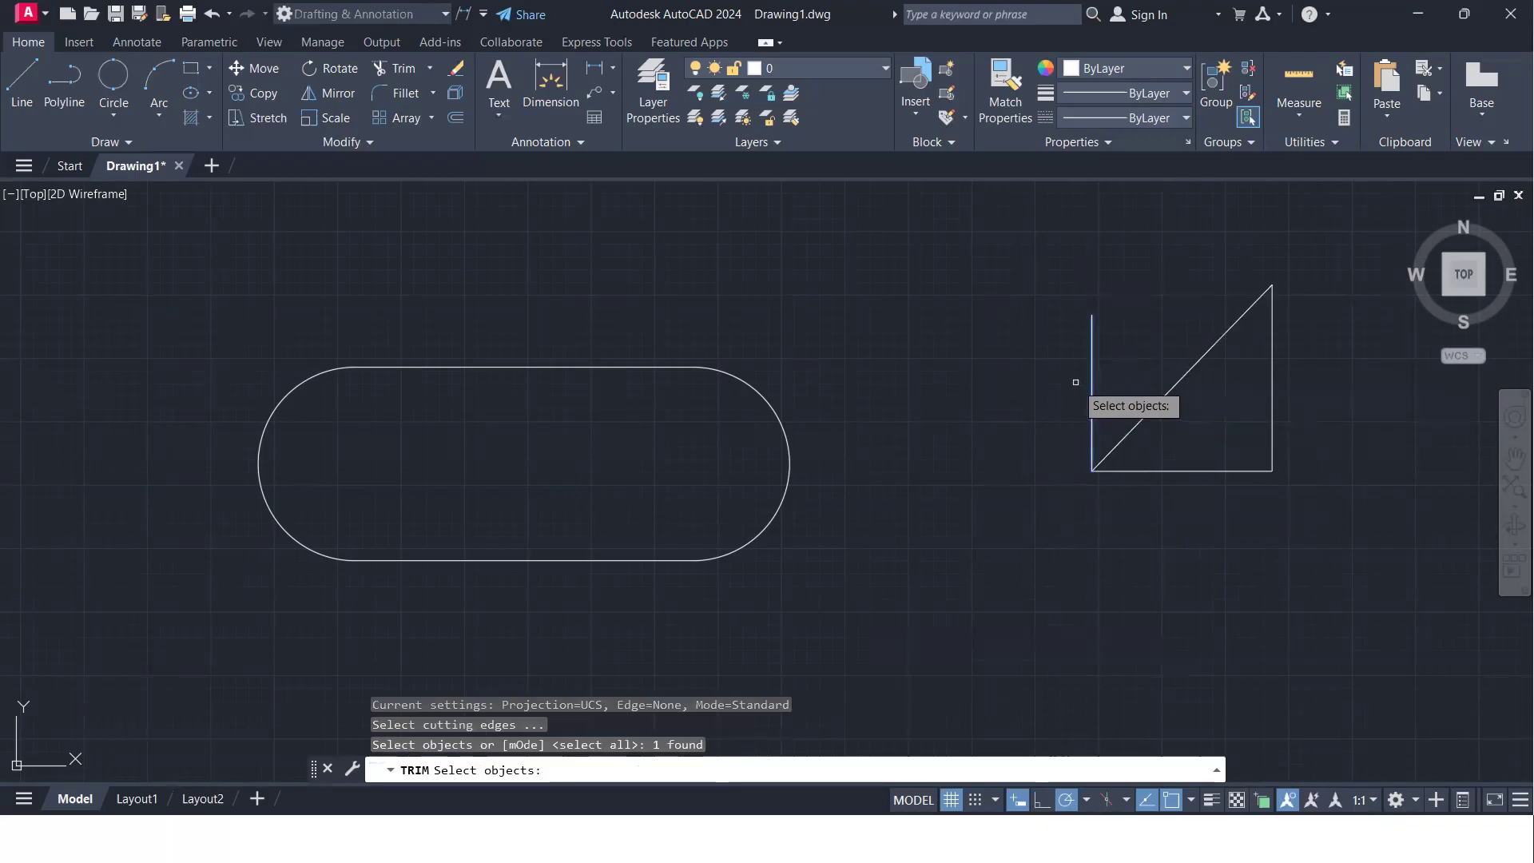
click(1159, 395)
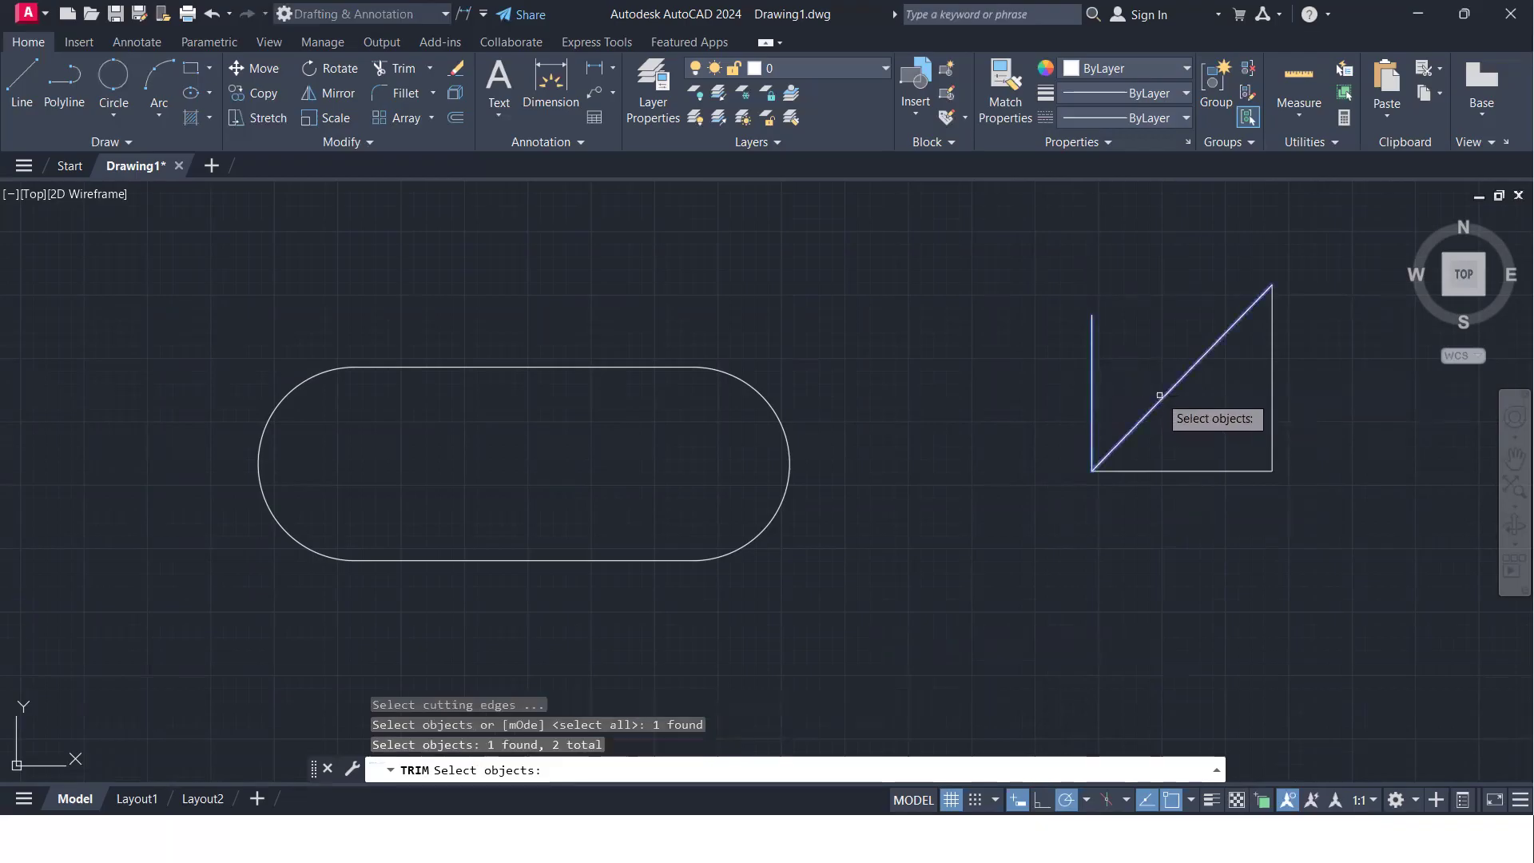
key(Return)
key(Return)
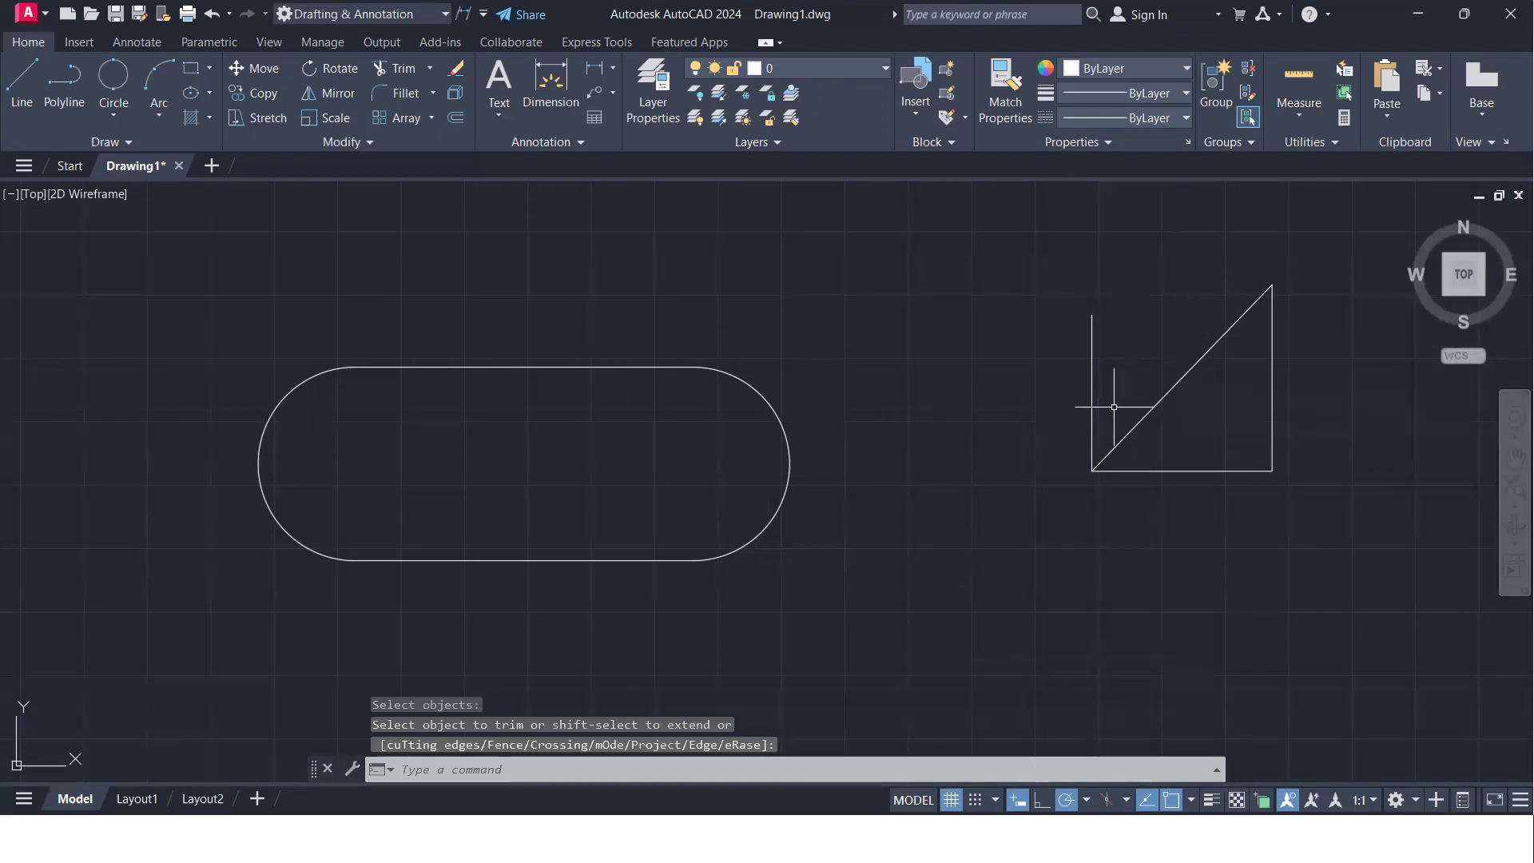
- Switch the Trim mode back to Quick and trim away the diagonal line with a fence
key(Return)
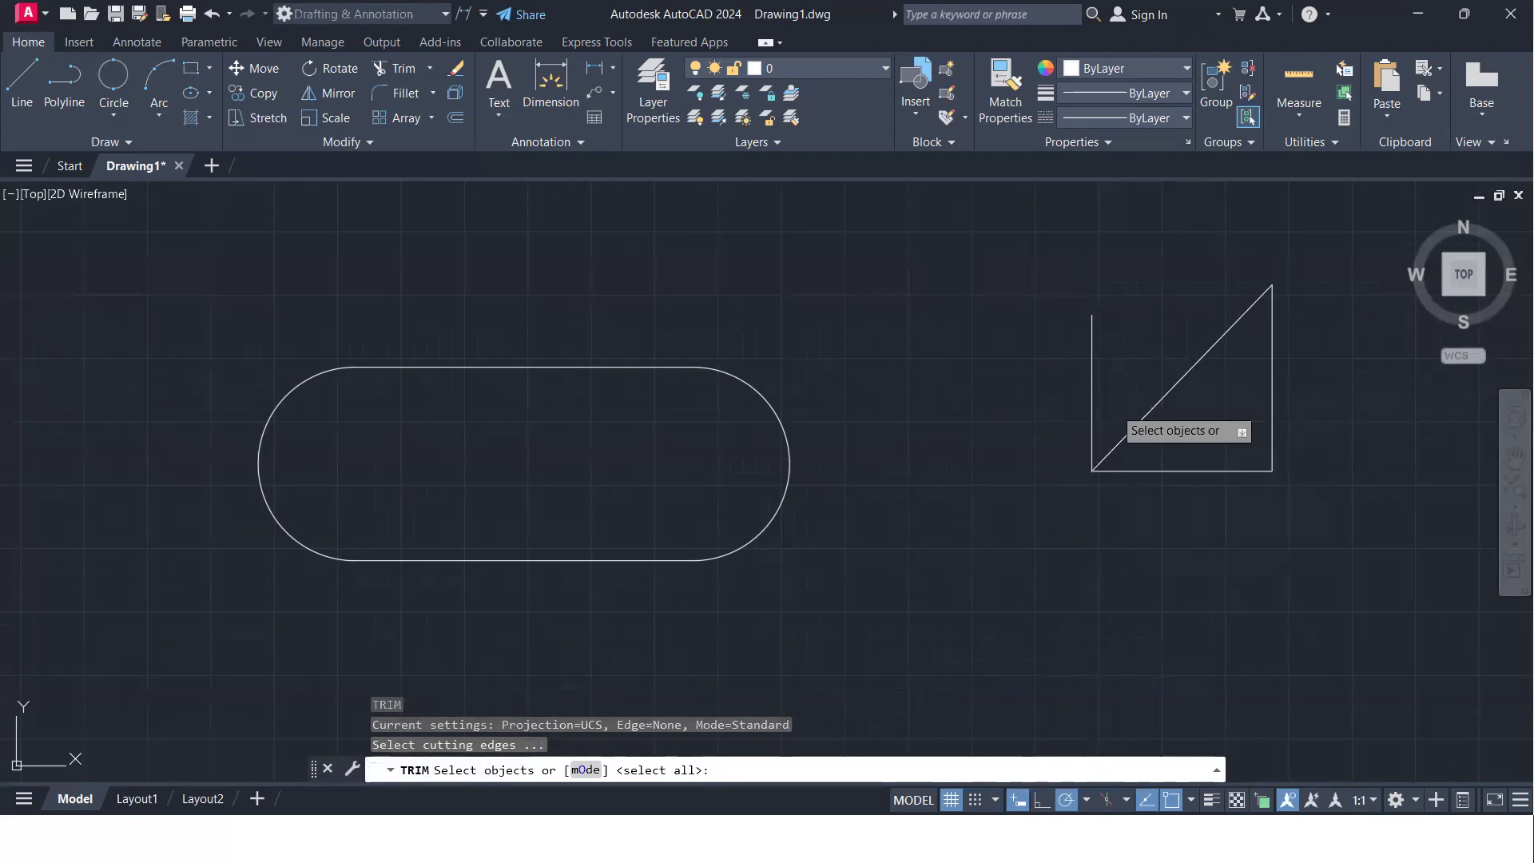
text(o)
key(Return)
text(q)
key(Return)
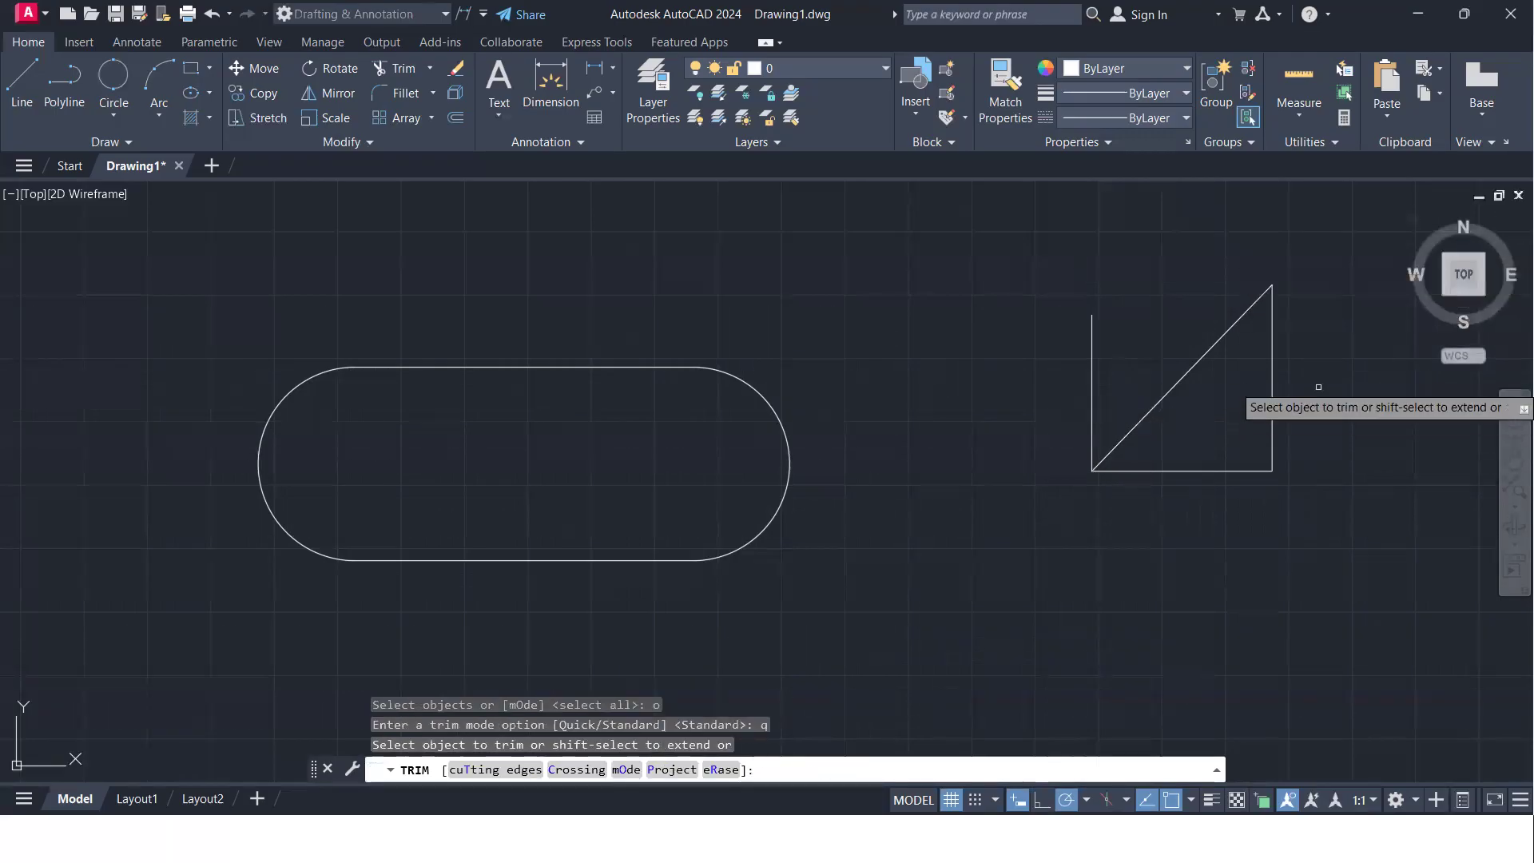
drag(1143, 333, 1207, 411)
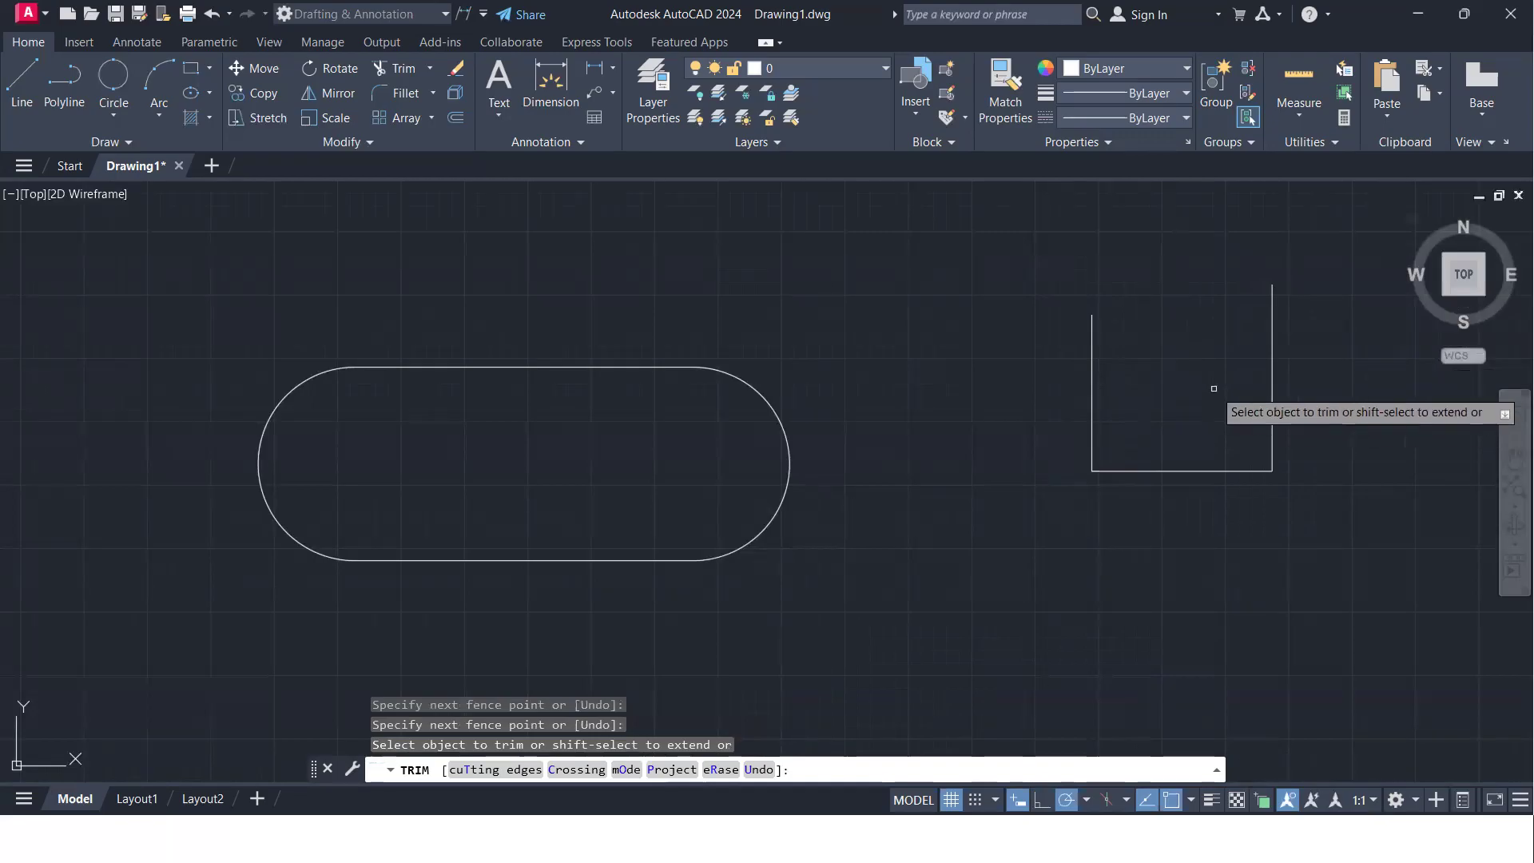
key(Return)
- Draw a vertical line about 621 long in the empty area above and to the right of the open U shape
scroll(1118, 400, down, 4)
middle_drag(1193, 377, 161, 404)
middle_drag(905, 490, 965, 685)
middle_drag(536, 368, 554, 406)
text(l)
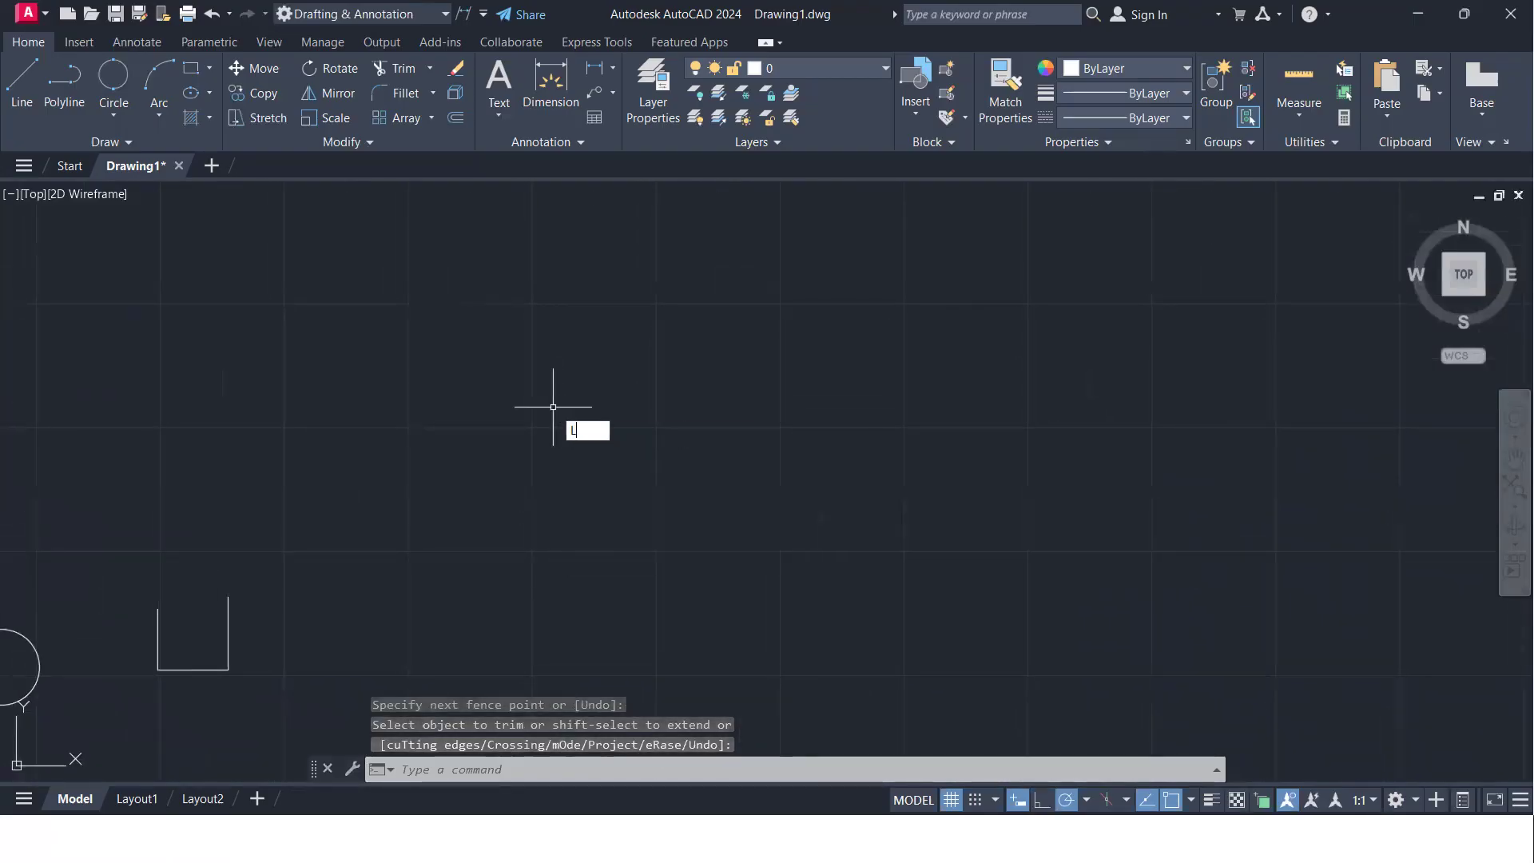
key(Return)
click(563, 357)
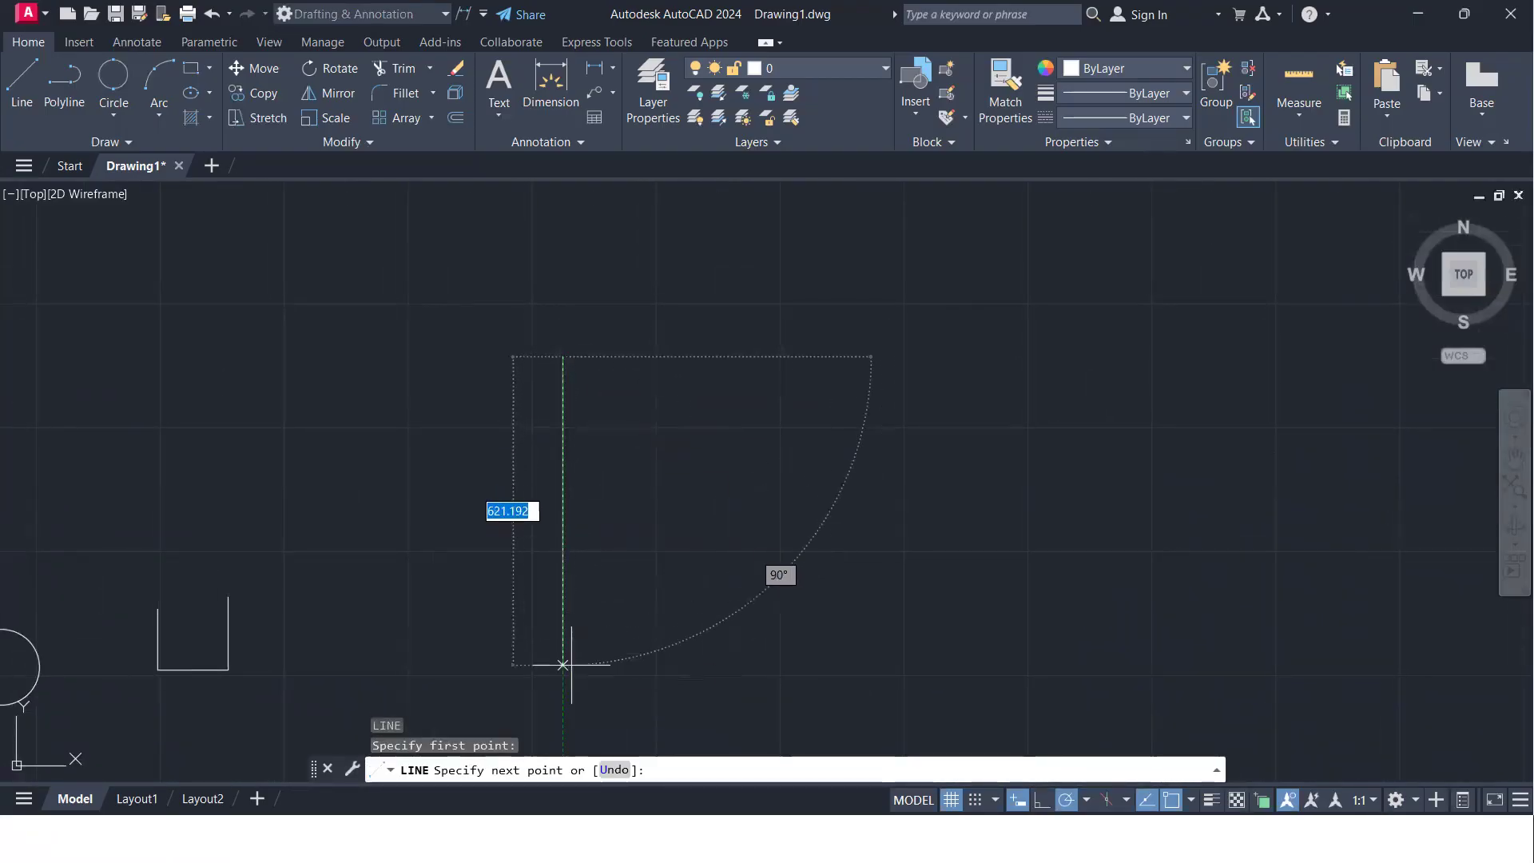
click(561, 665)
key(Return)
- Draw three separate horizontal lines, one below another, crossing the vertical line and running well past it to the right
key(Return)
click(467, 435)
click(958, 435)
key(Return)
key(Return)
click(430, 517)
click(991, 516)
key(Return)
key(Return)
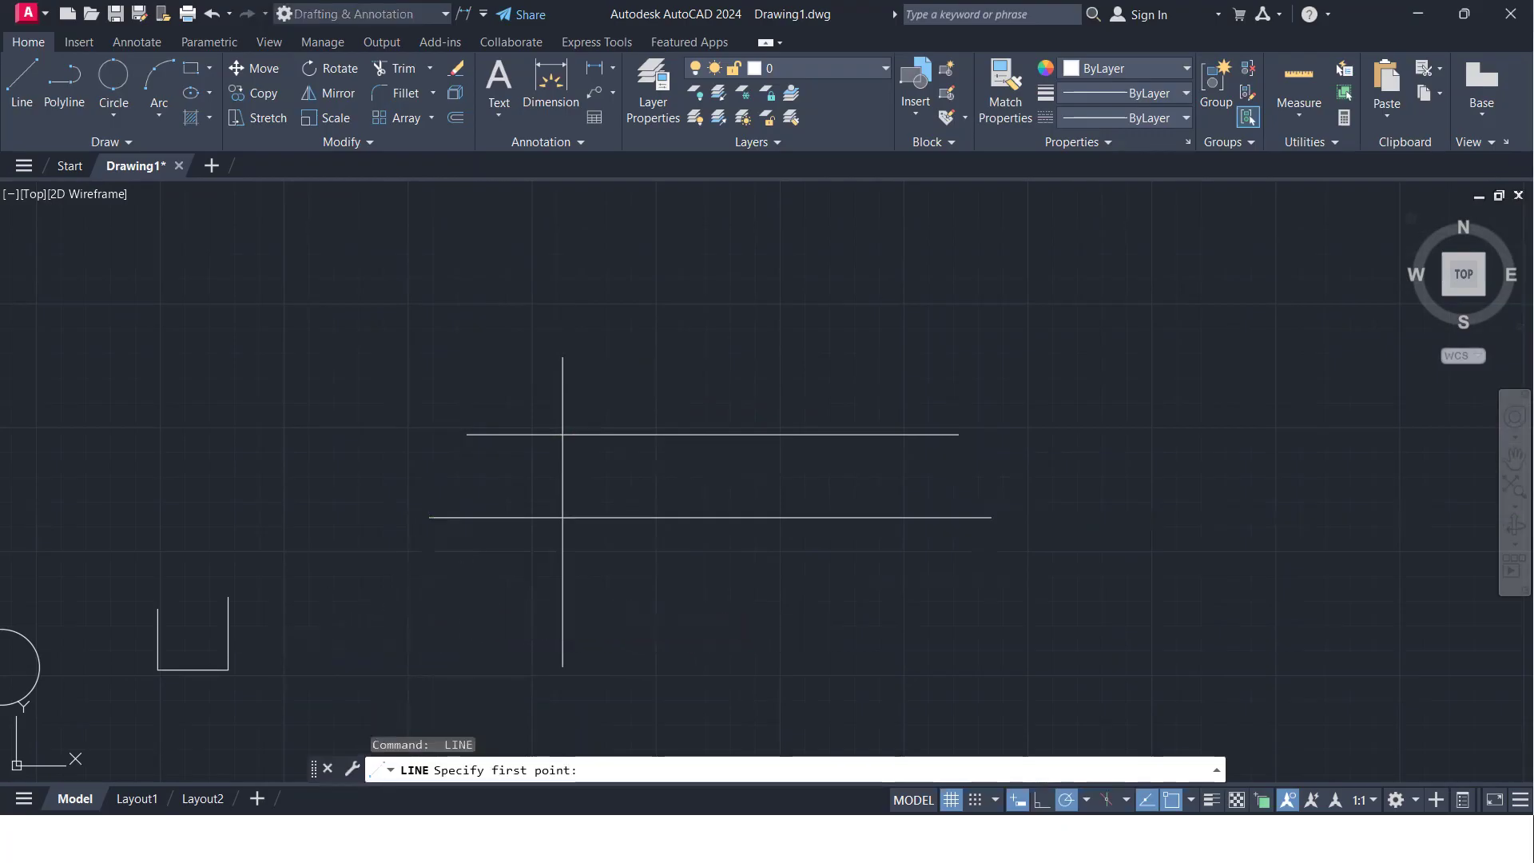
click(460, 601)
click(982, 599)
key(Return)
key(Return)
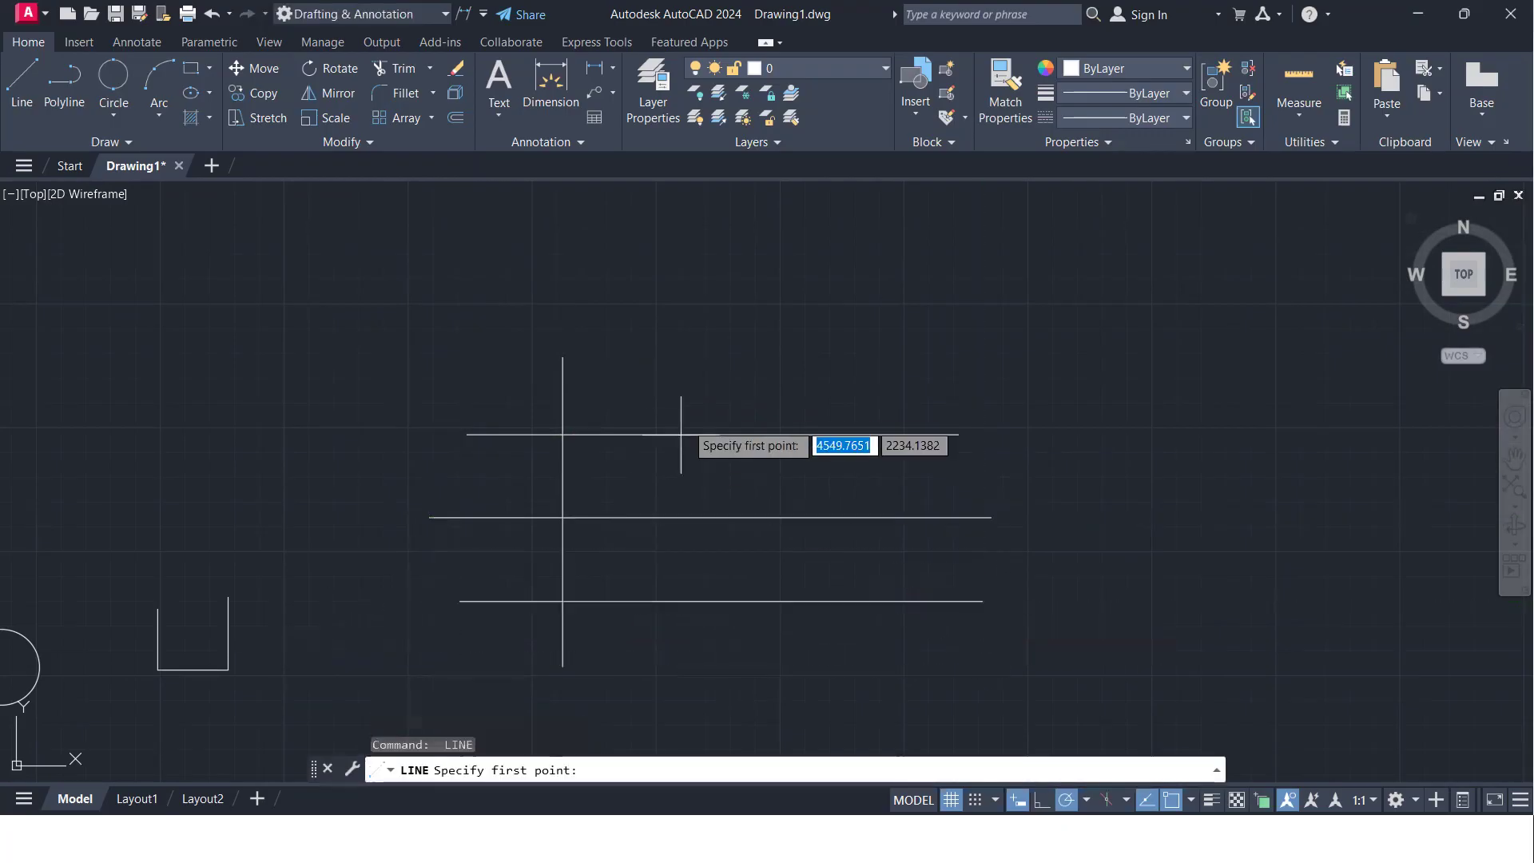
- Draw three more separate vertical lines across the horizontals, spaced to the right of the first, to complete the grid
click(660, 368)
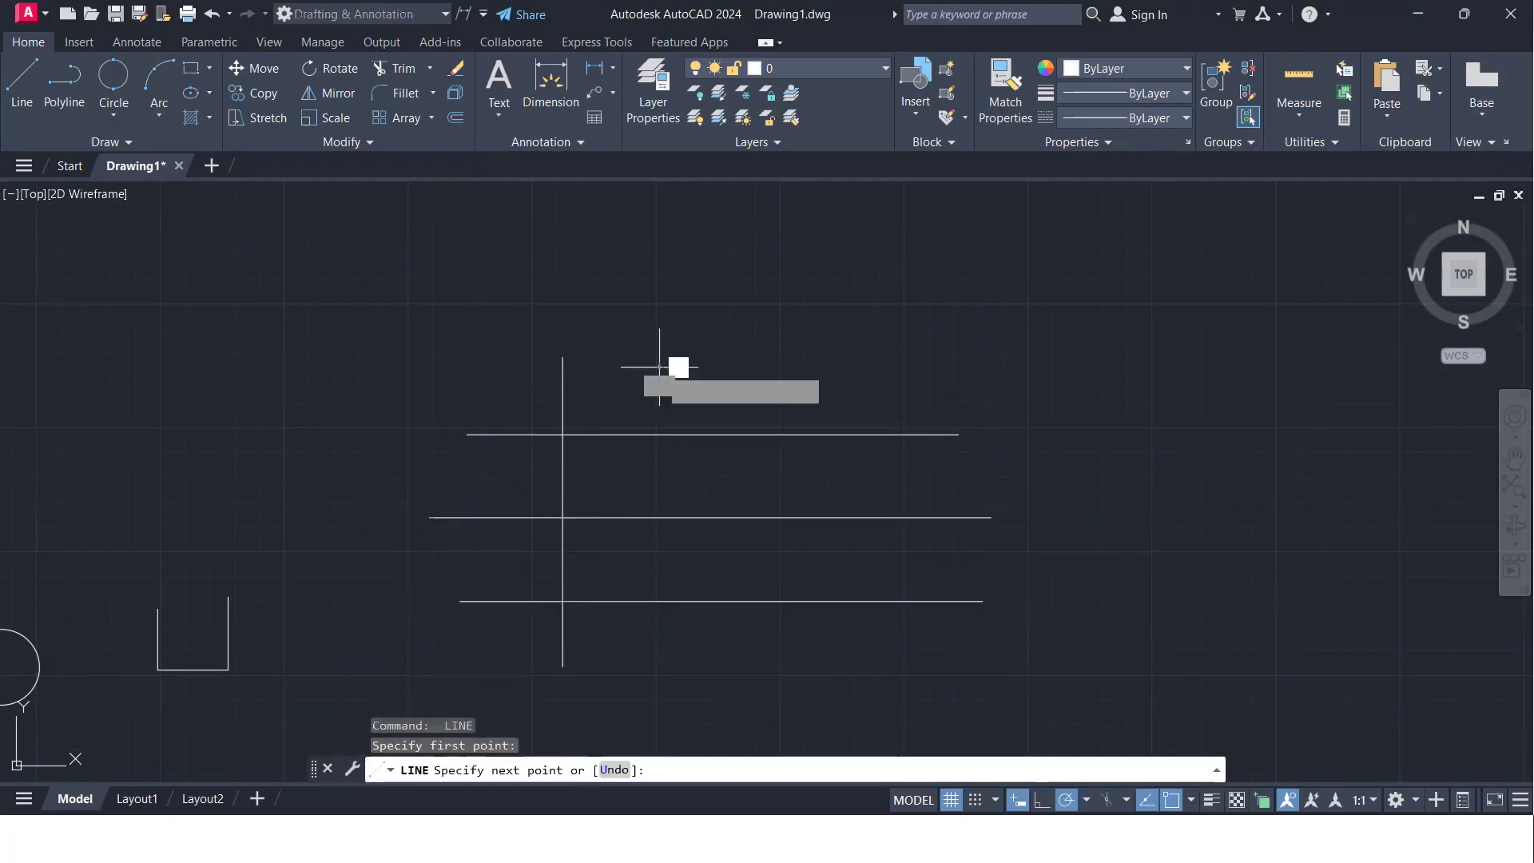
click(659, 659)
key(Return)
key(Return)
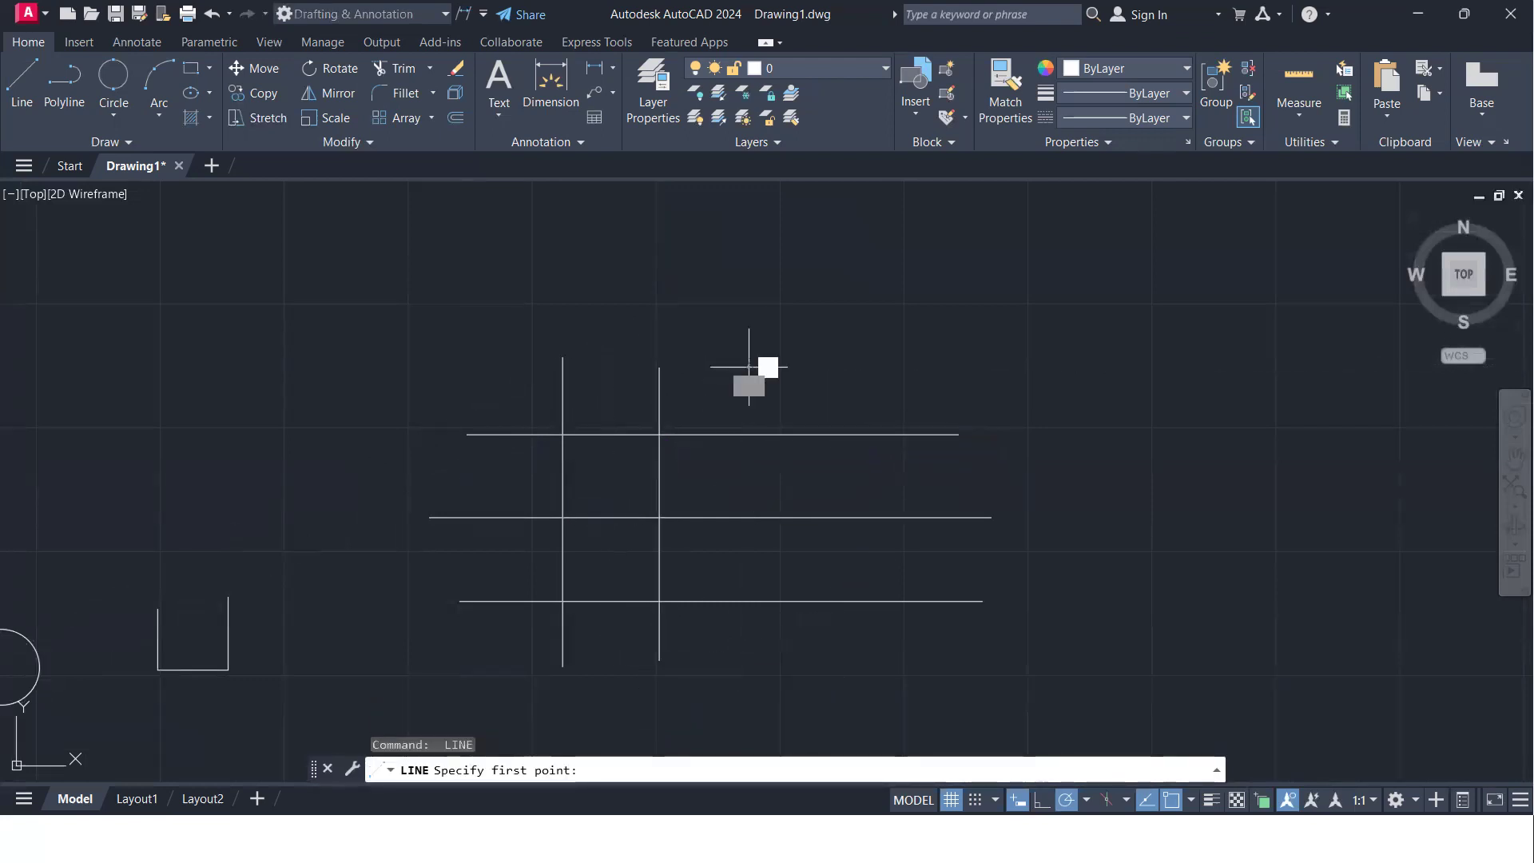
click(748, 368)
click(749, 687)
key(Return)
key(Return)
click(848, 350)
click(848, 681)
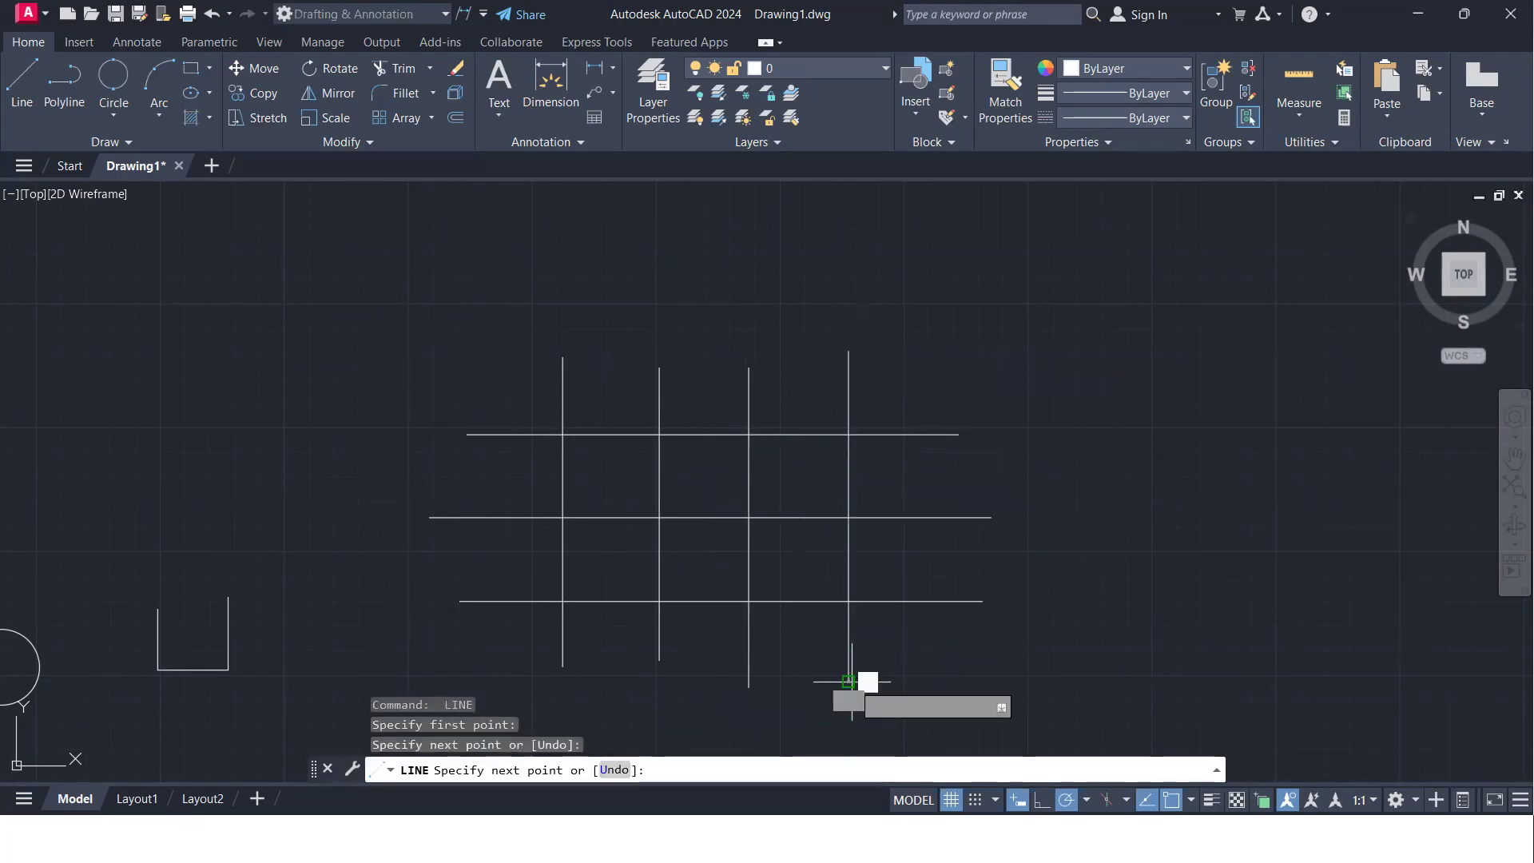
key(Return)
- Copy the whole line grid to the empty area on its right
scroll(660, 538, down, 2)
click(834, 602)
click(386, 326)
text(co)
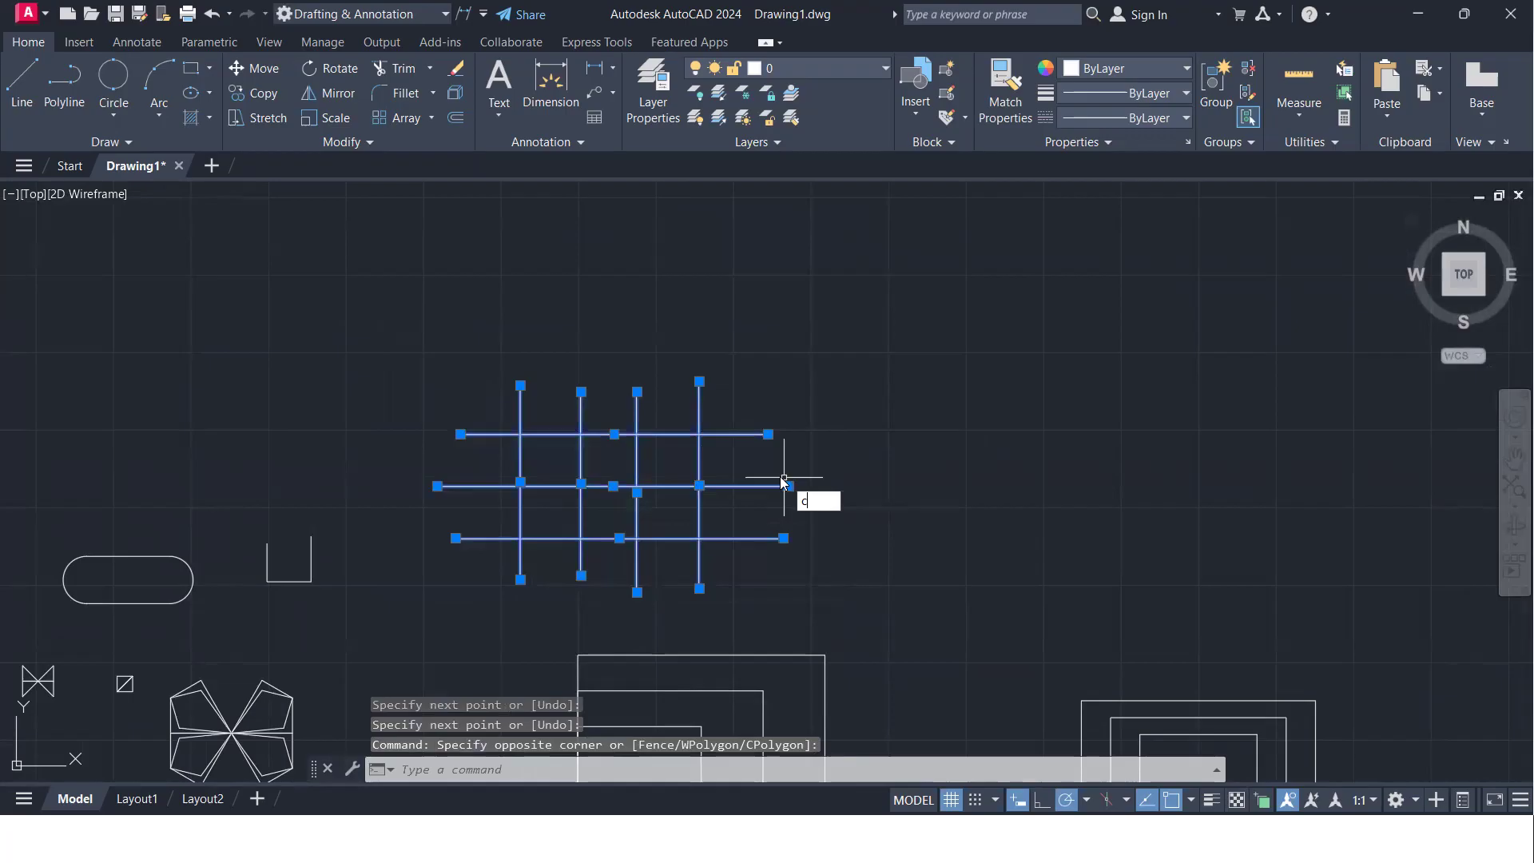
key(Return)
click(637, 511)
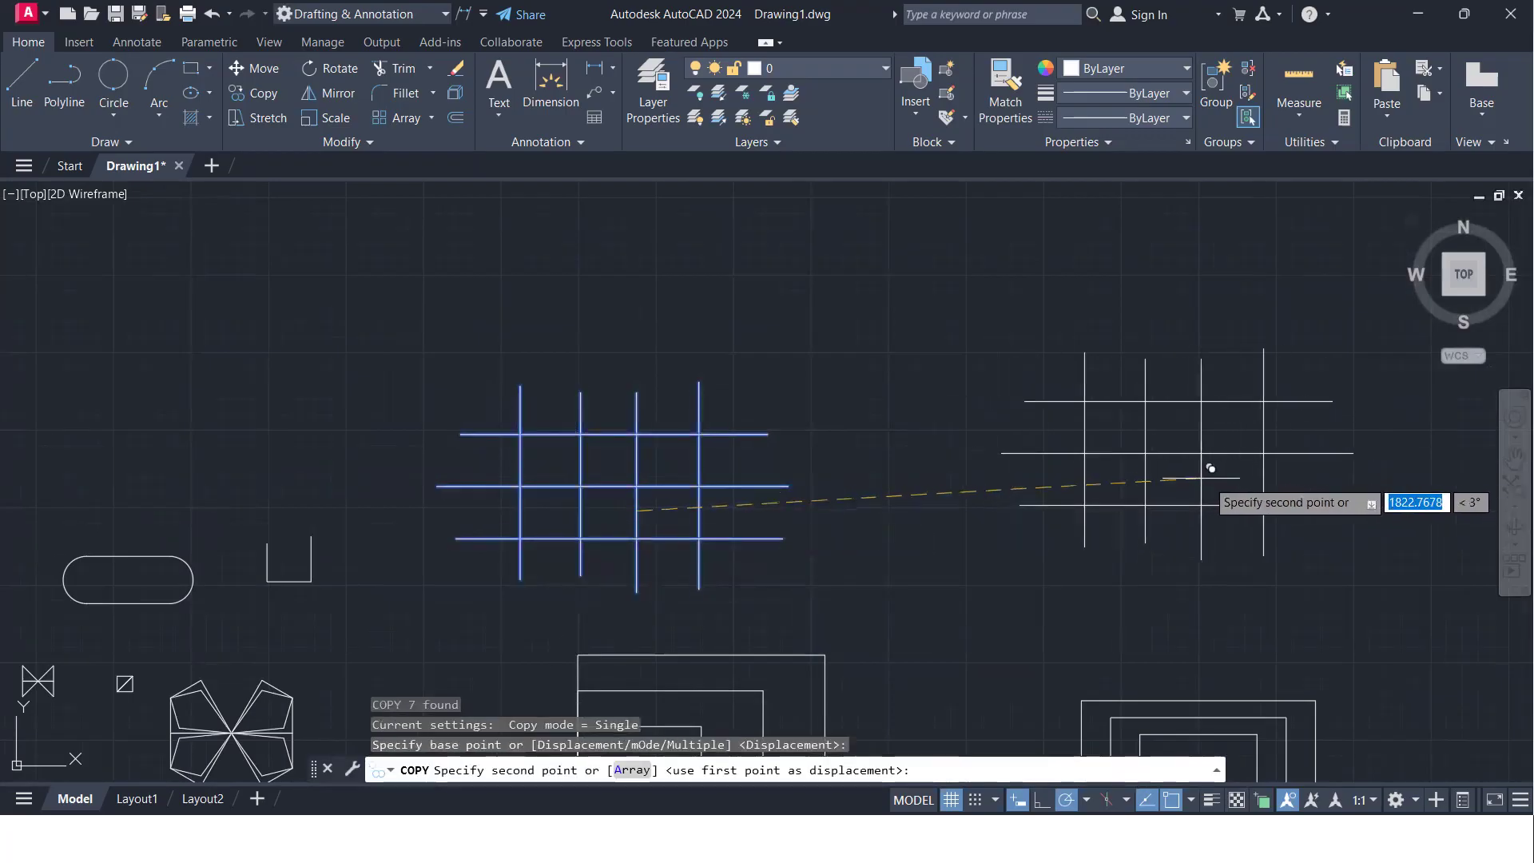
click(1272, 490)
- In the original grid, trim the middle horizontal line's segments between the first and third vertical lines
middle_drag(727, 525, 717, 525)
scroll(473, 494, up, 2)
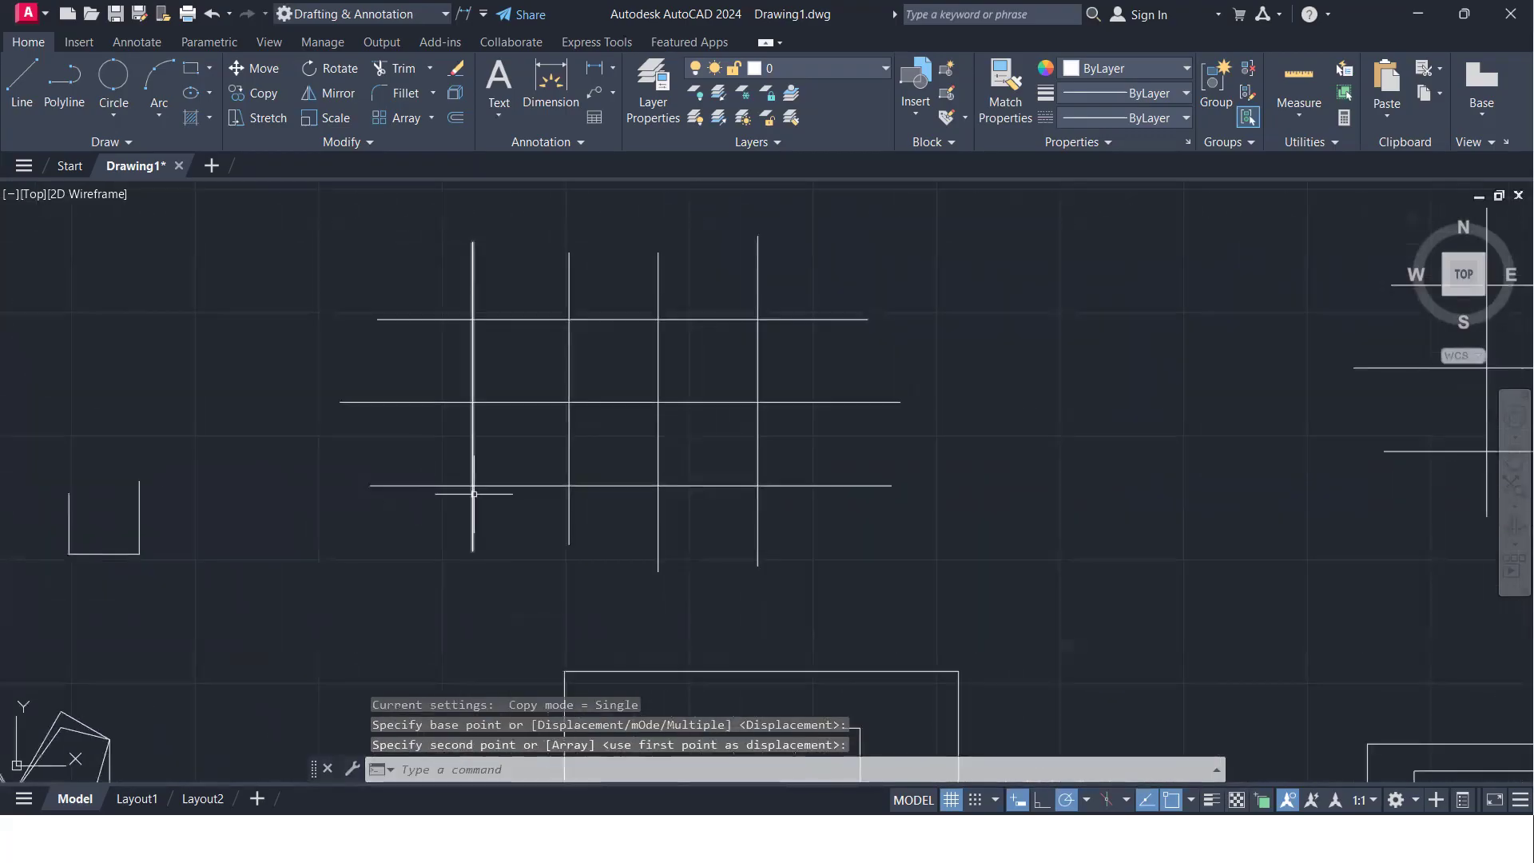
text(r)
key(Return)
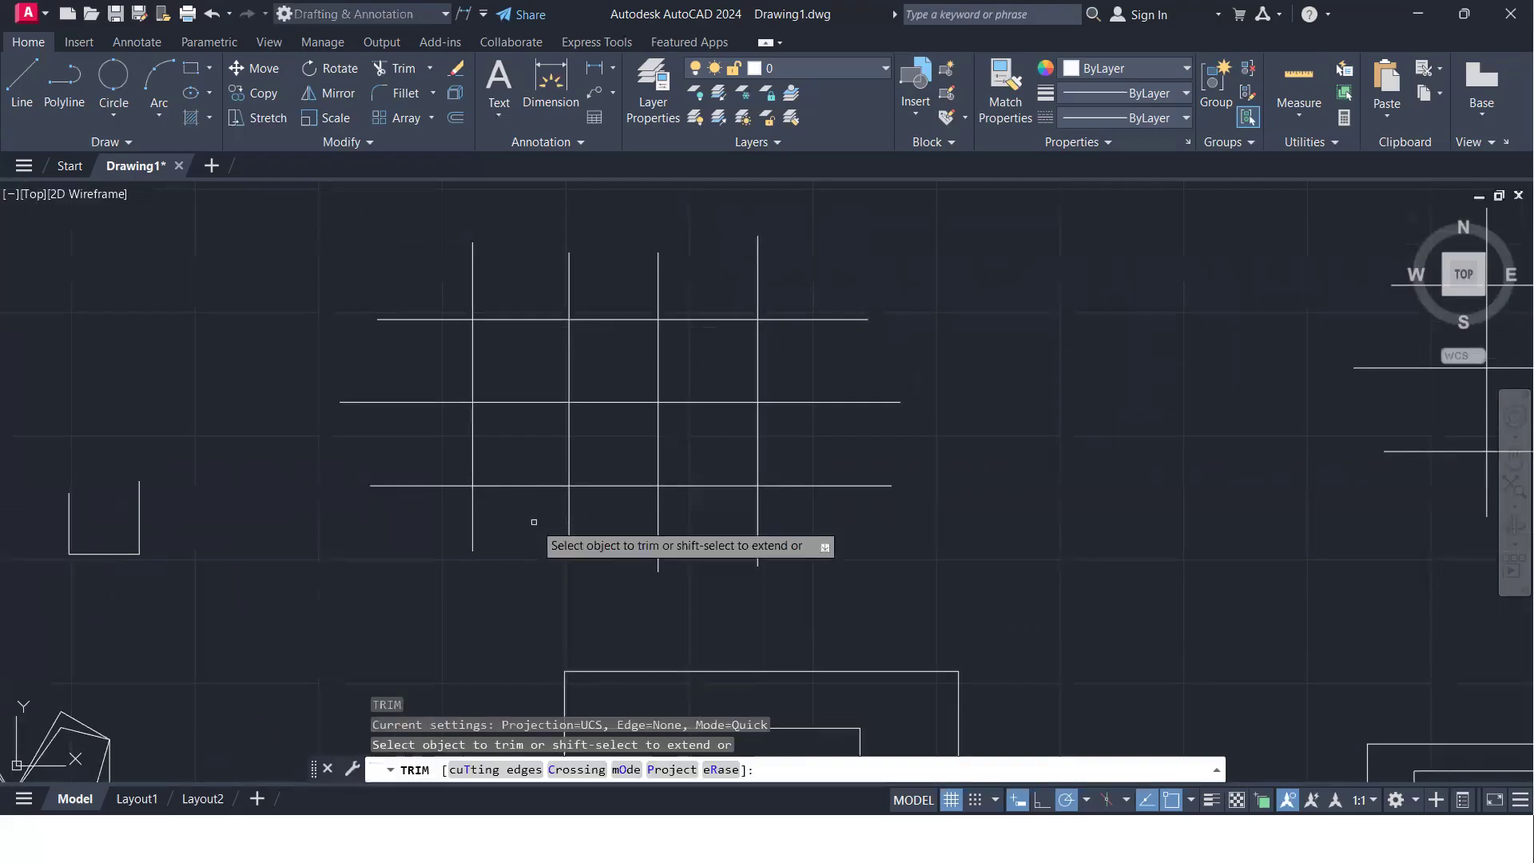
drag(518, 370, 523, 443)
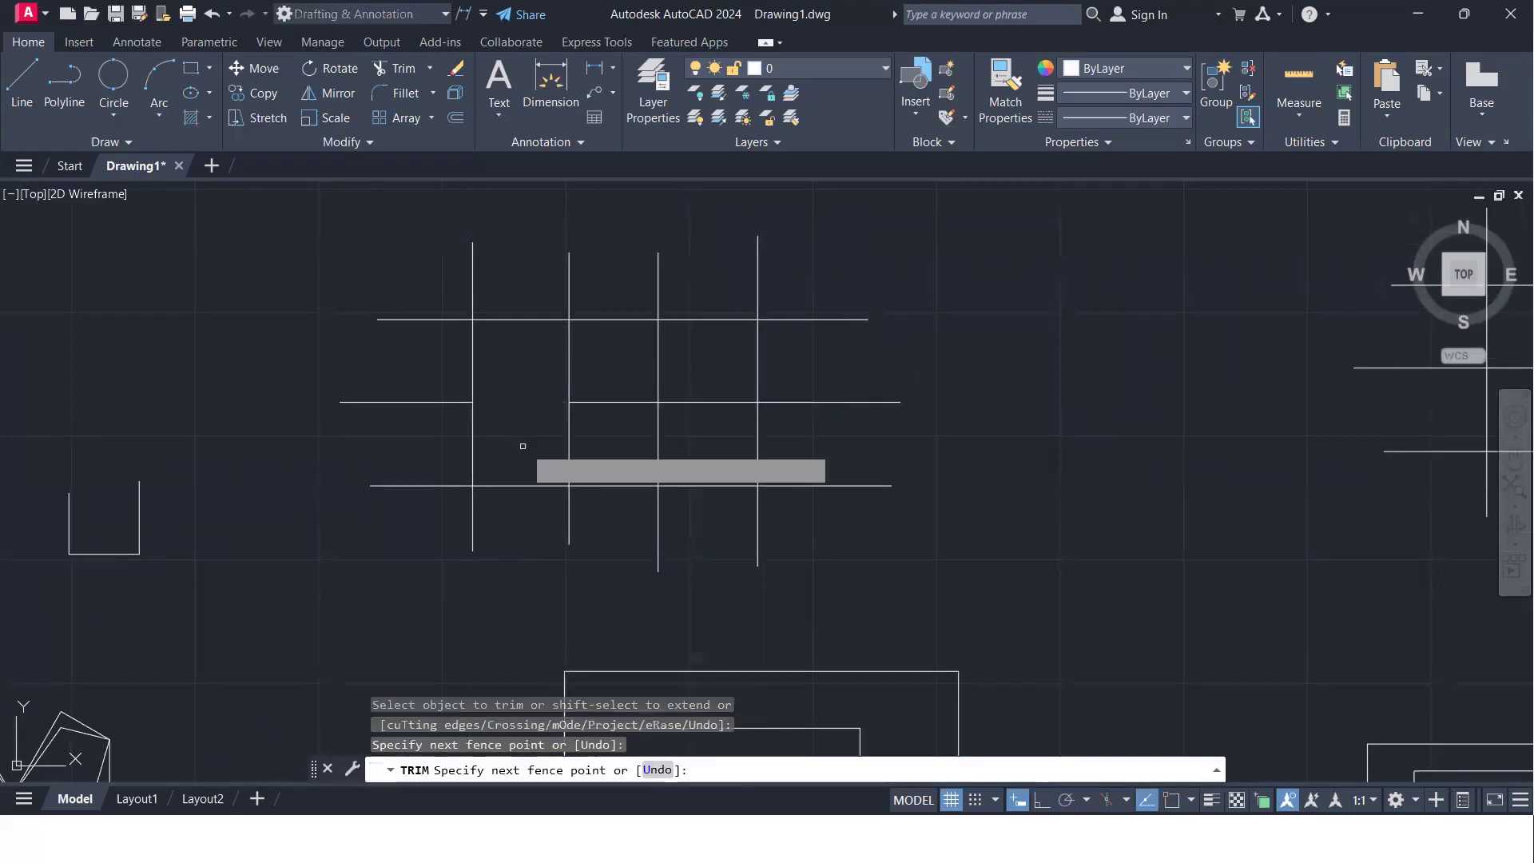
click(633, 403)
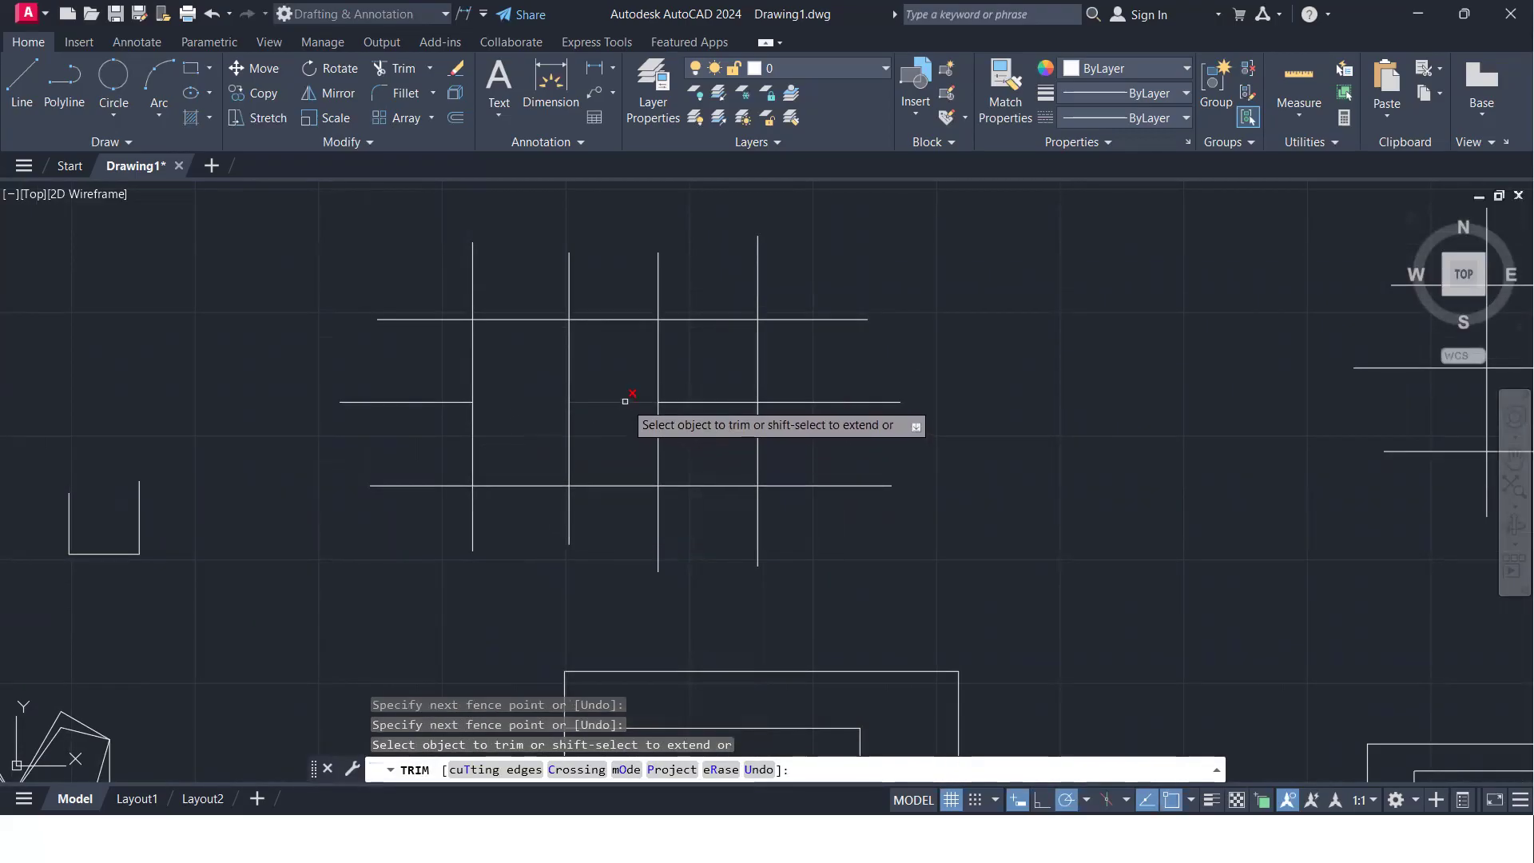
- Trim off the line ends protruding on all four sides of the original grid with fences
scroll(623, 356, down, 2)
mouse_move(610, 364)
middle_down()
mouse_move(492, 385)
mouse_move(489, 369)
middle_up()
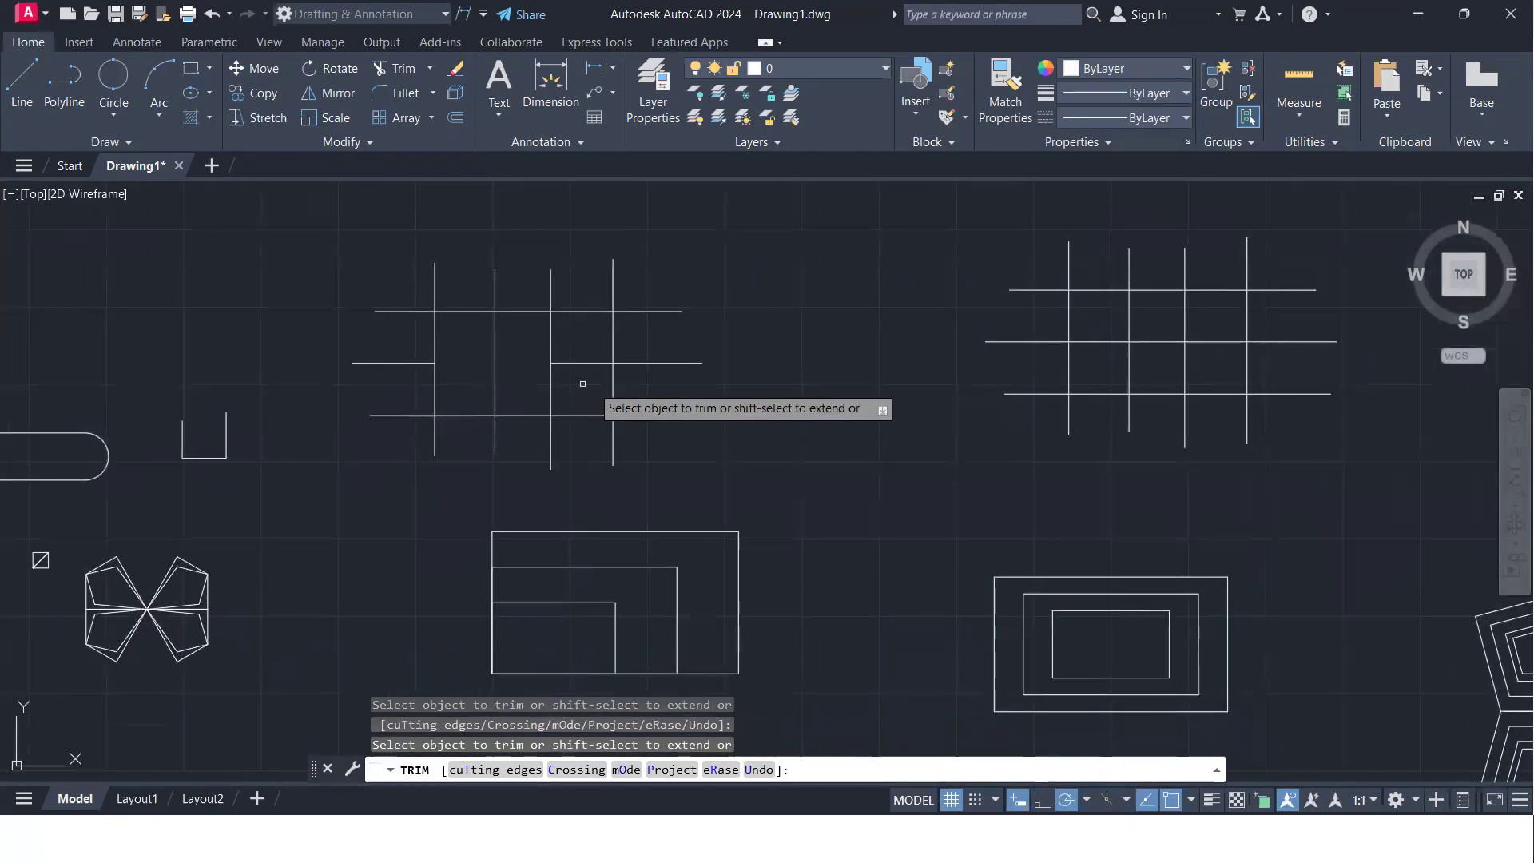
click(647, 275)
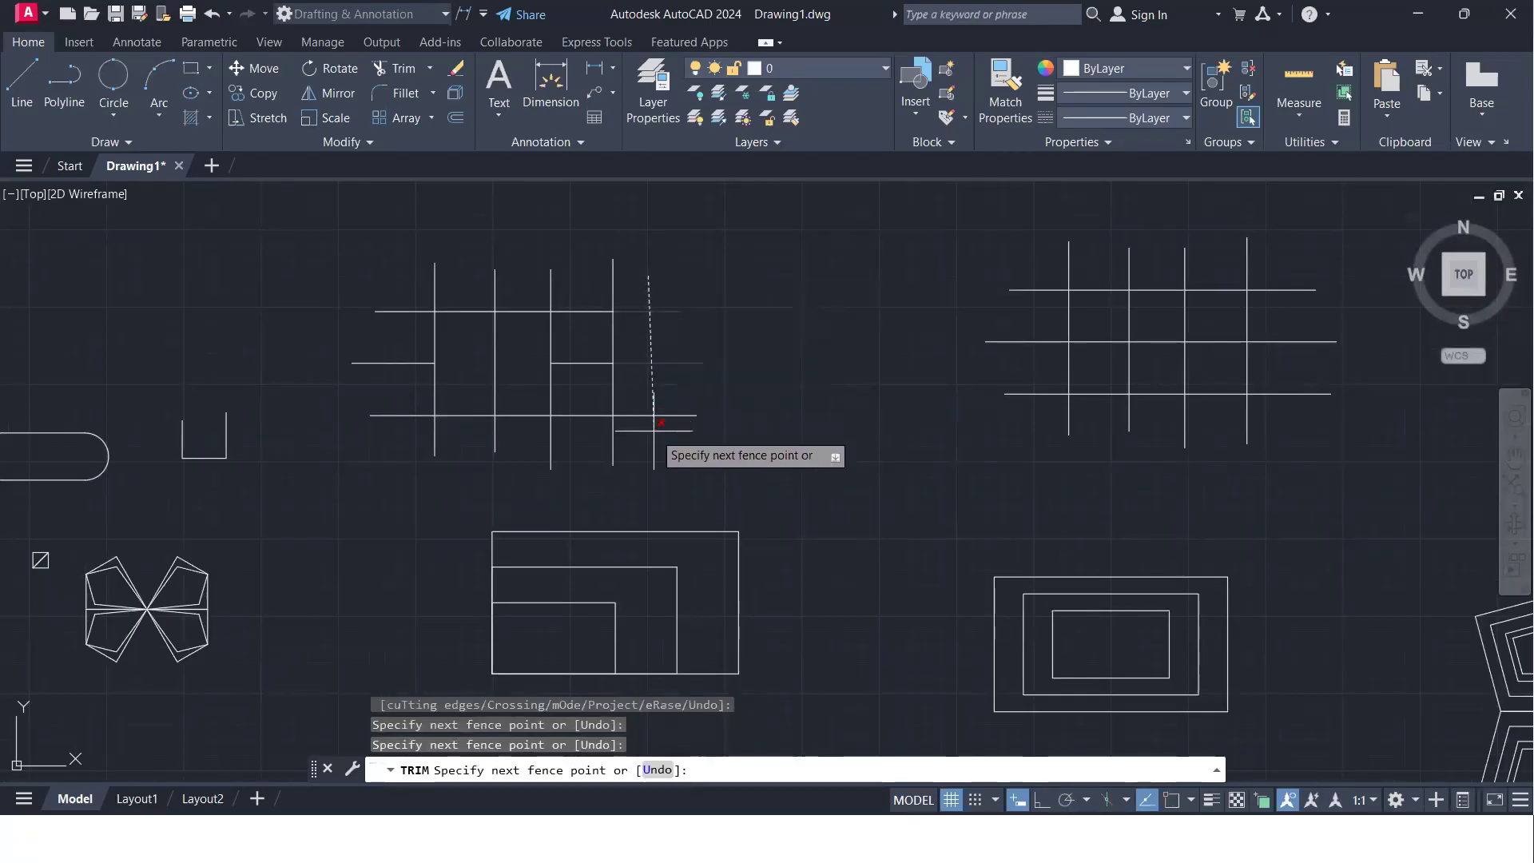
key(Return)
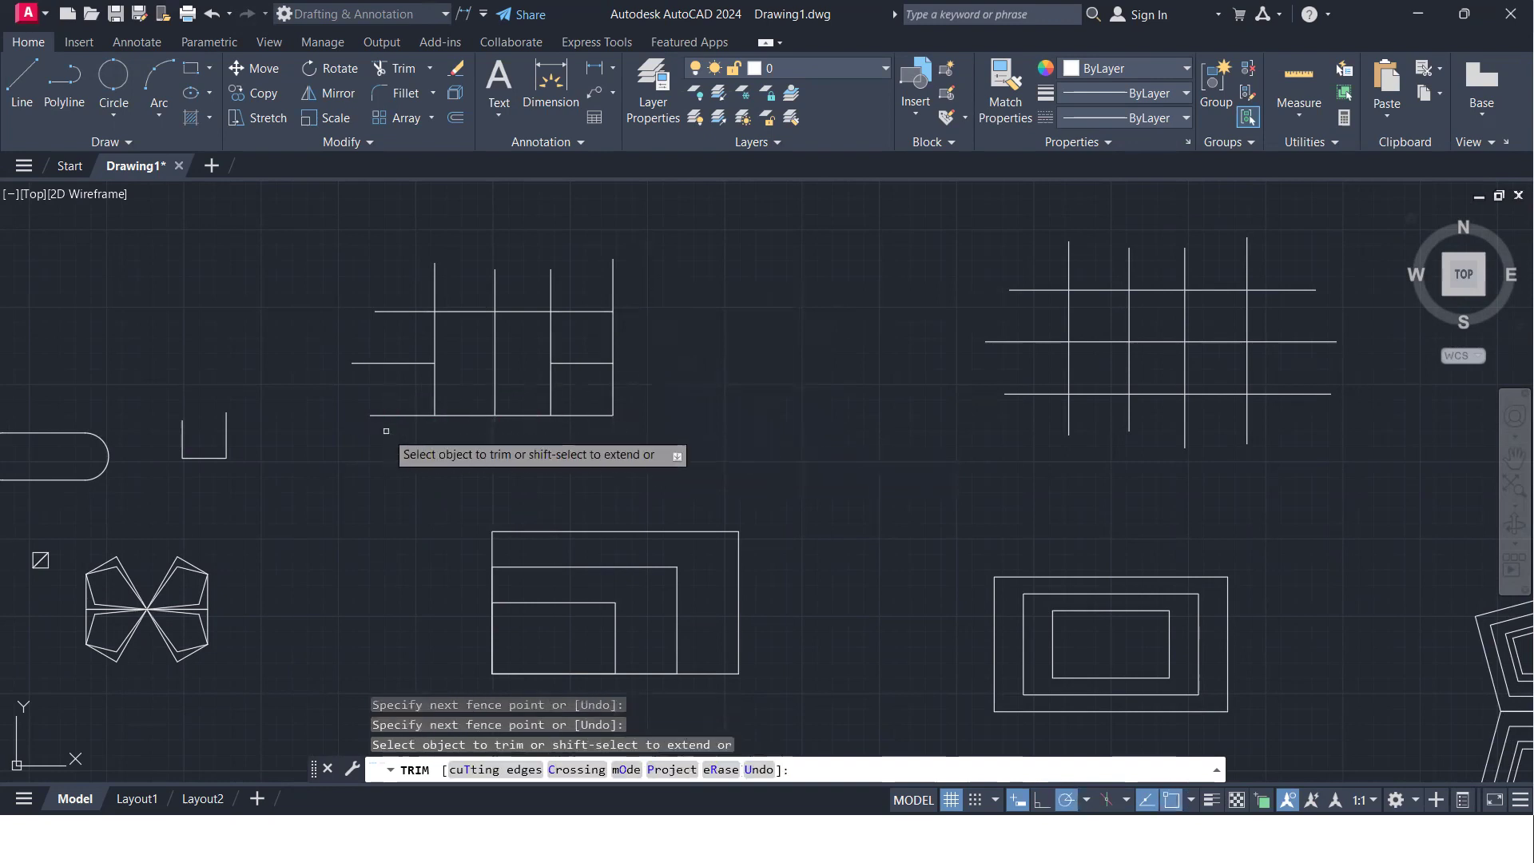
click(384, 462)
click(385, 285)
key(Return)
click(386, 280)
click(679, 301)
key(Return)
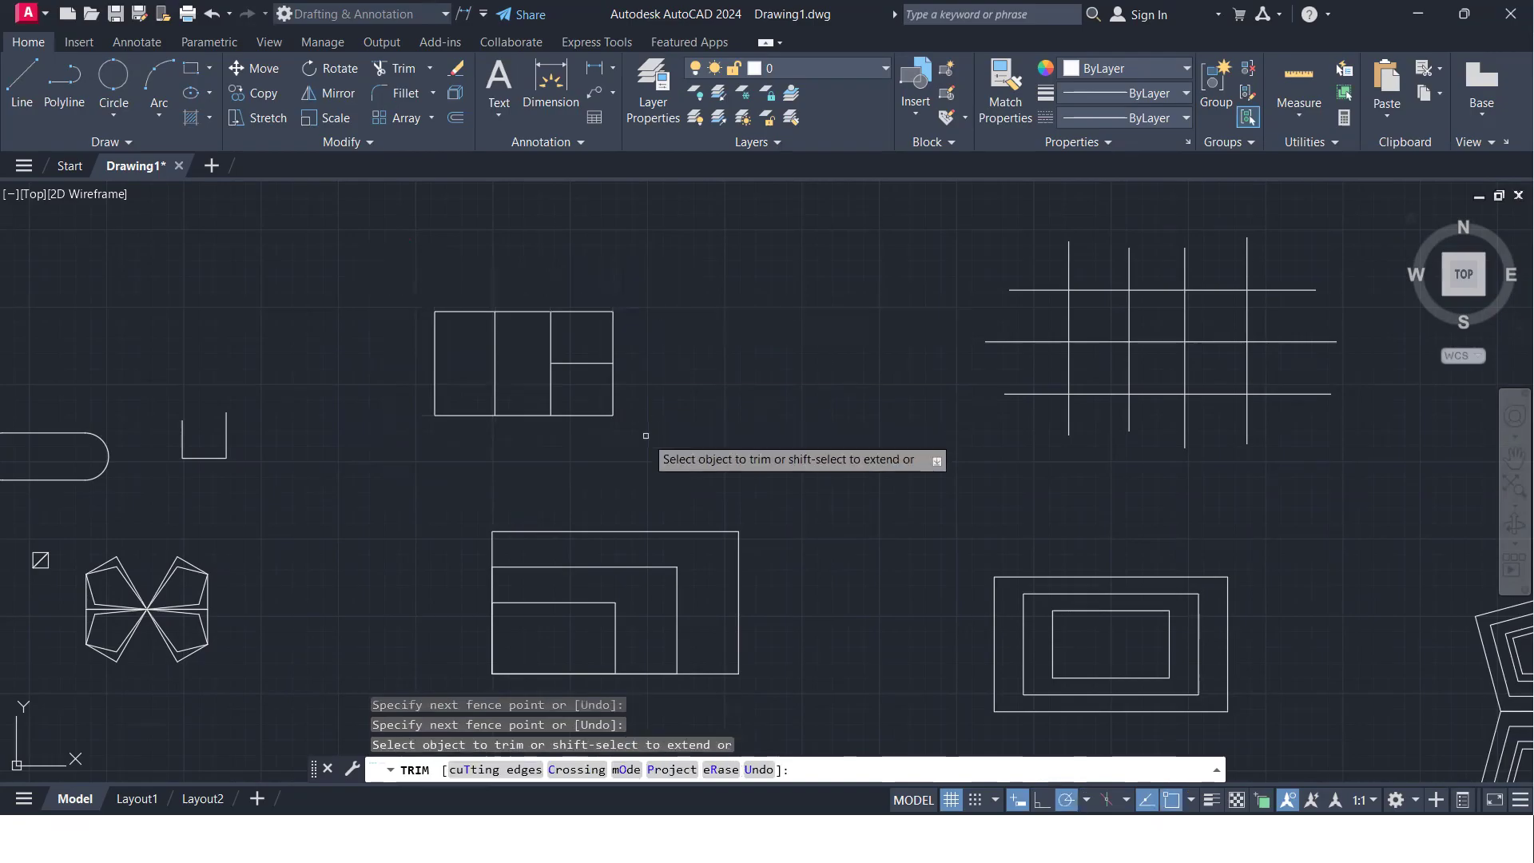
- Trim the remaining inner horizontal segment and the two inner vertical lines, leaving only the outer rectangle
click(583, 363)
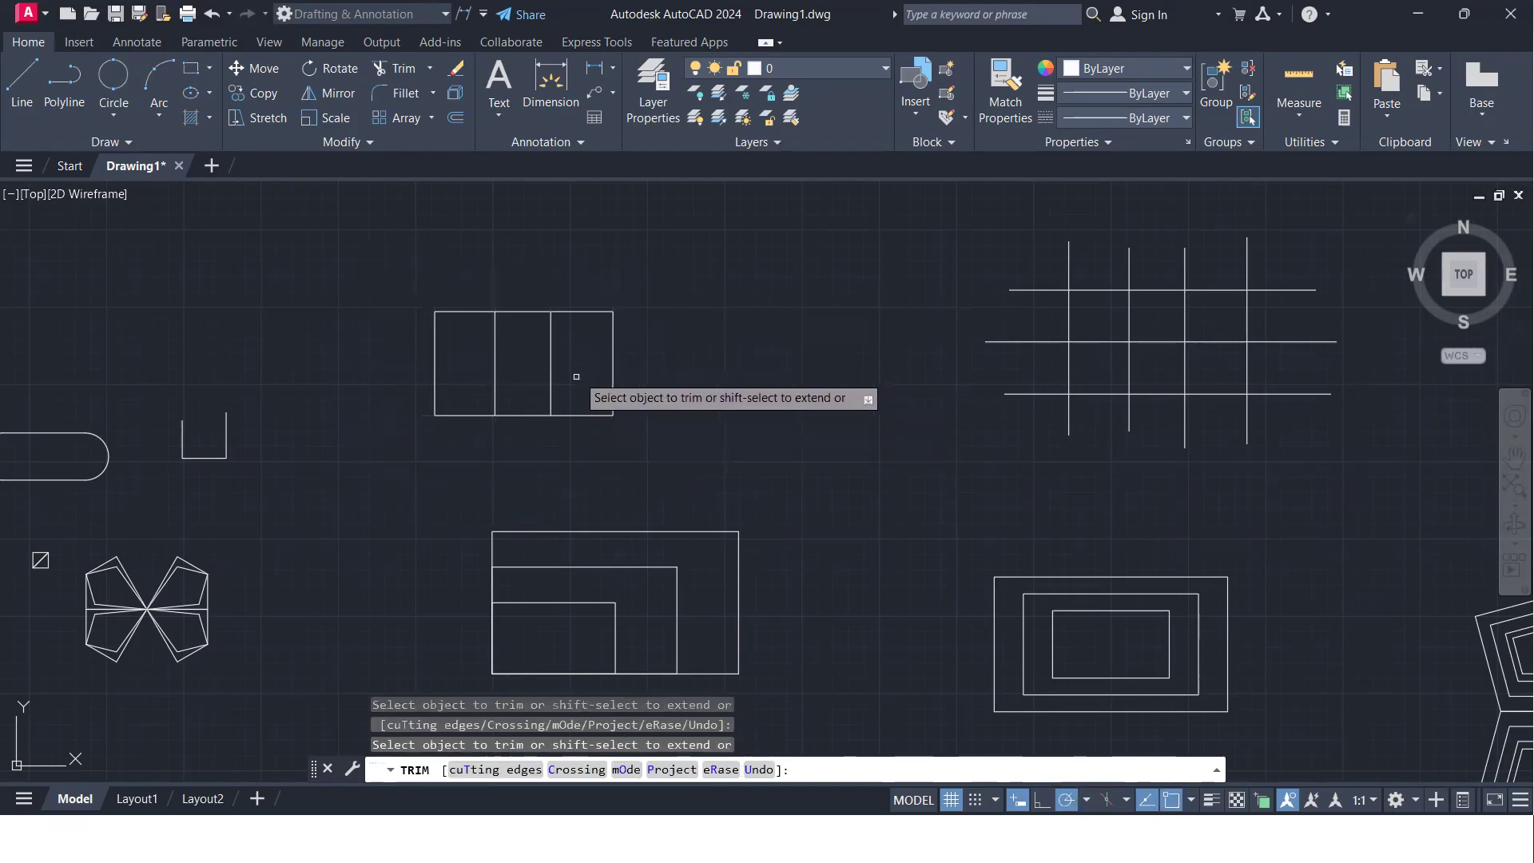
click(572, 372)
click(525, 364)
click(456, 350)
click(515, 365)
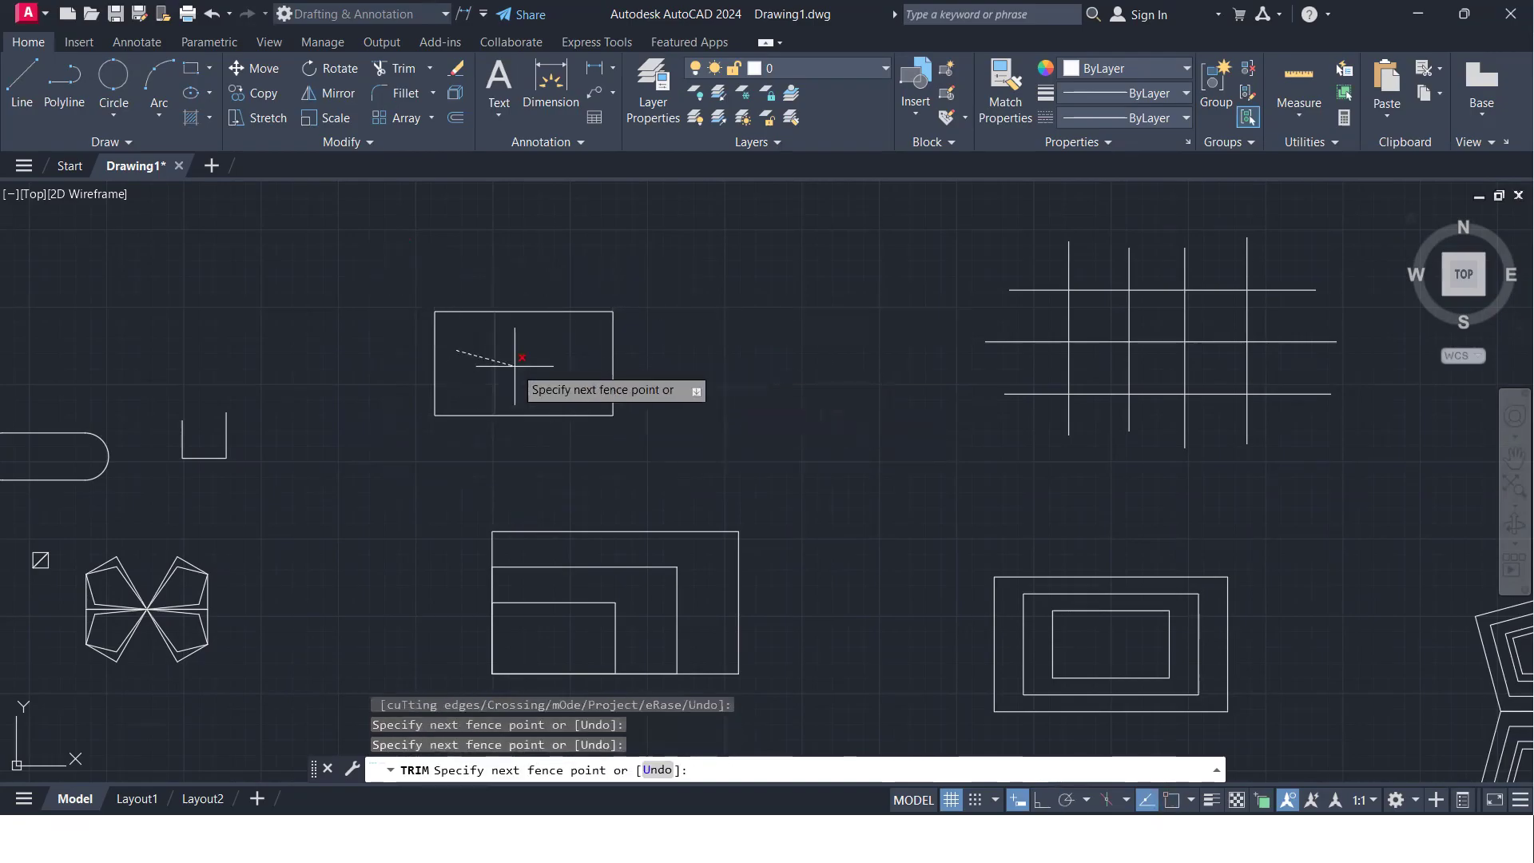
key(Return)
- End Trim and copy the untrimmed grid to the empty area on its right
scroll(513, 366, down, 2)
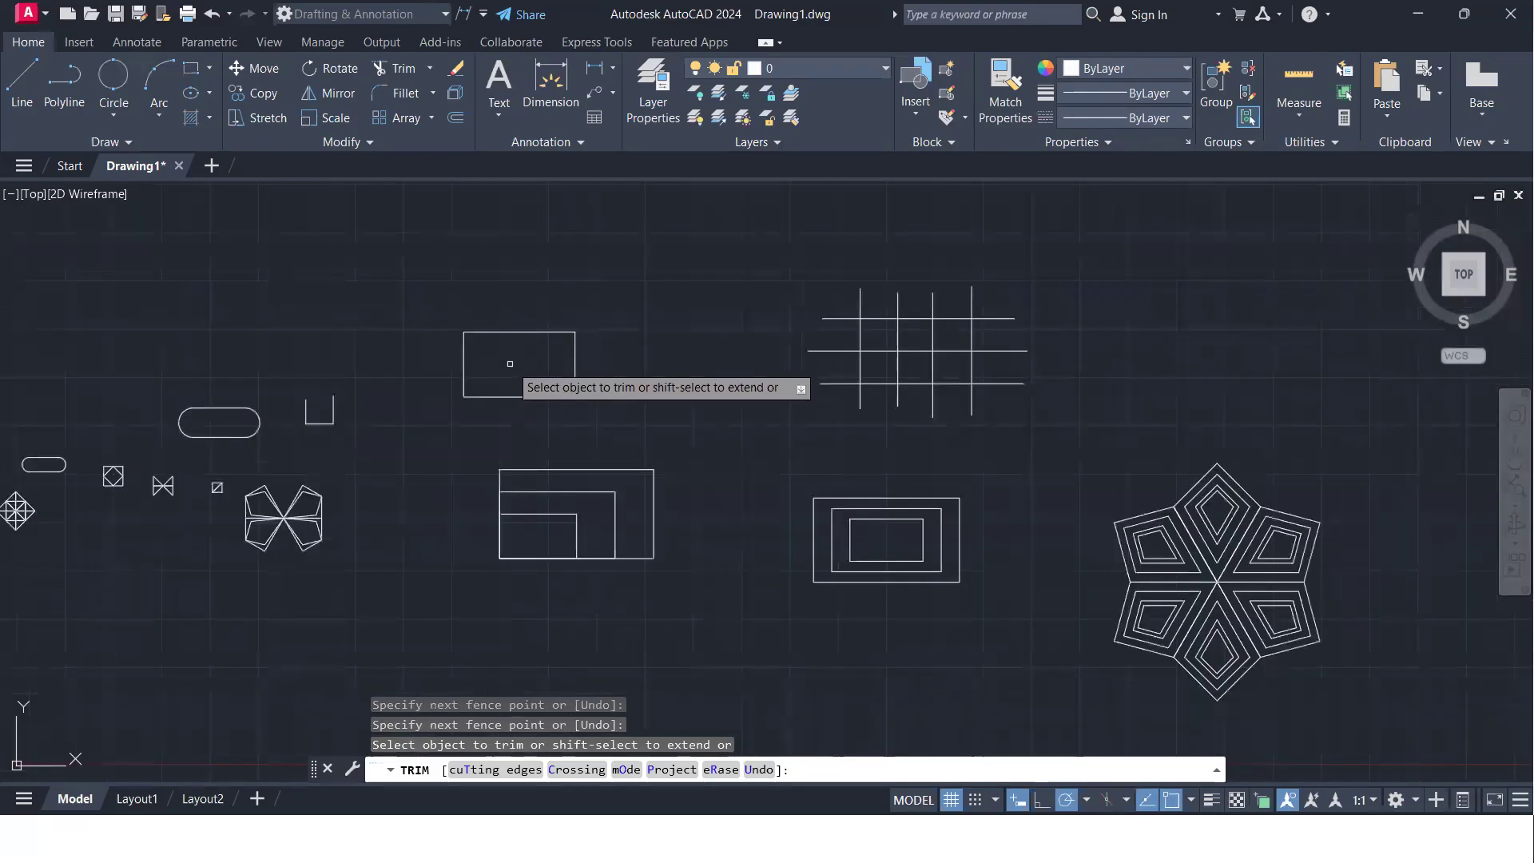
middle_drag(510, 363, 359, 430)
middle_drag(968, 418, 861, 425)
scroll(729, 467, up, 2)
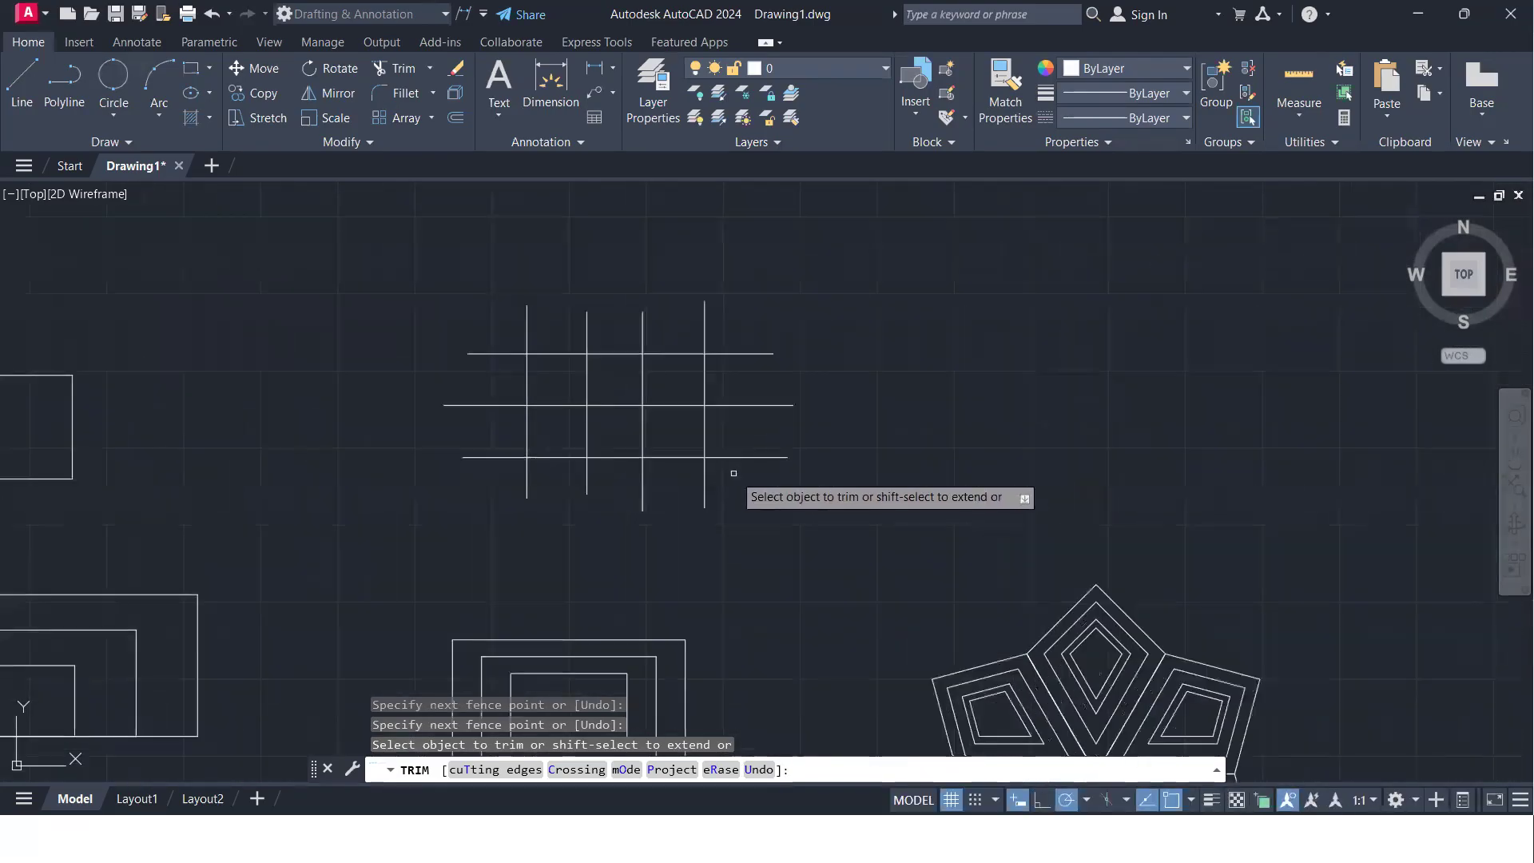
key(Return)
click(781, 500)
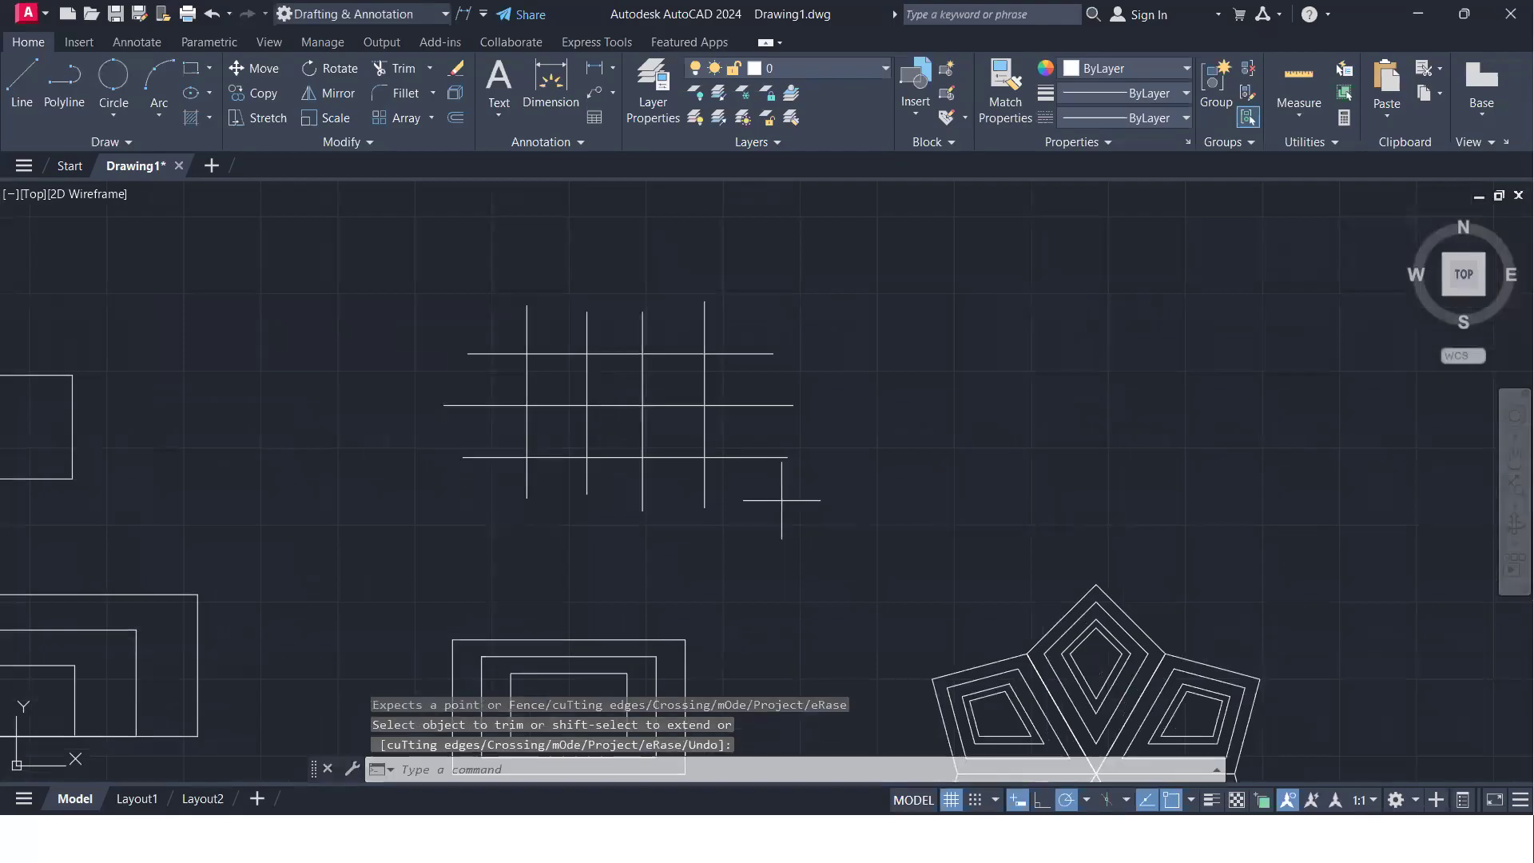
click(530, 313)
text(co)
key(Return)
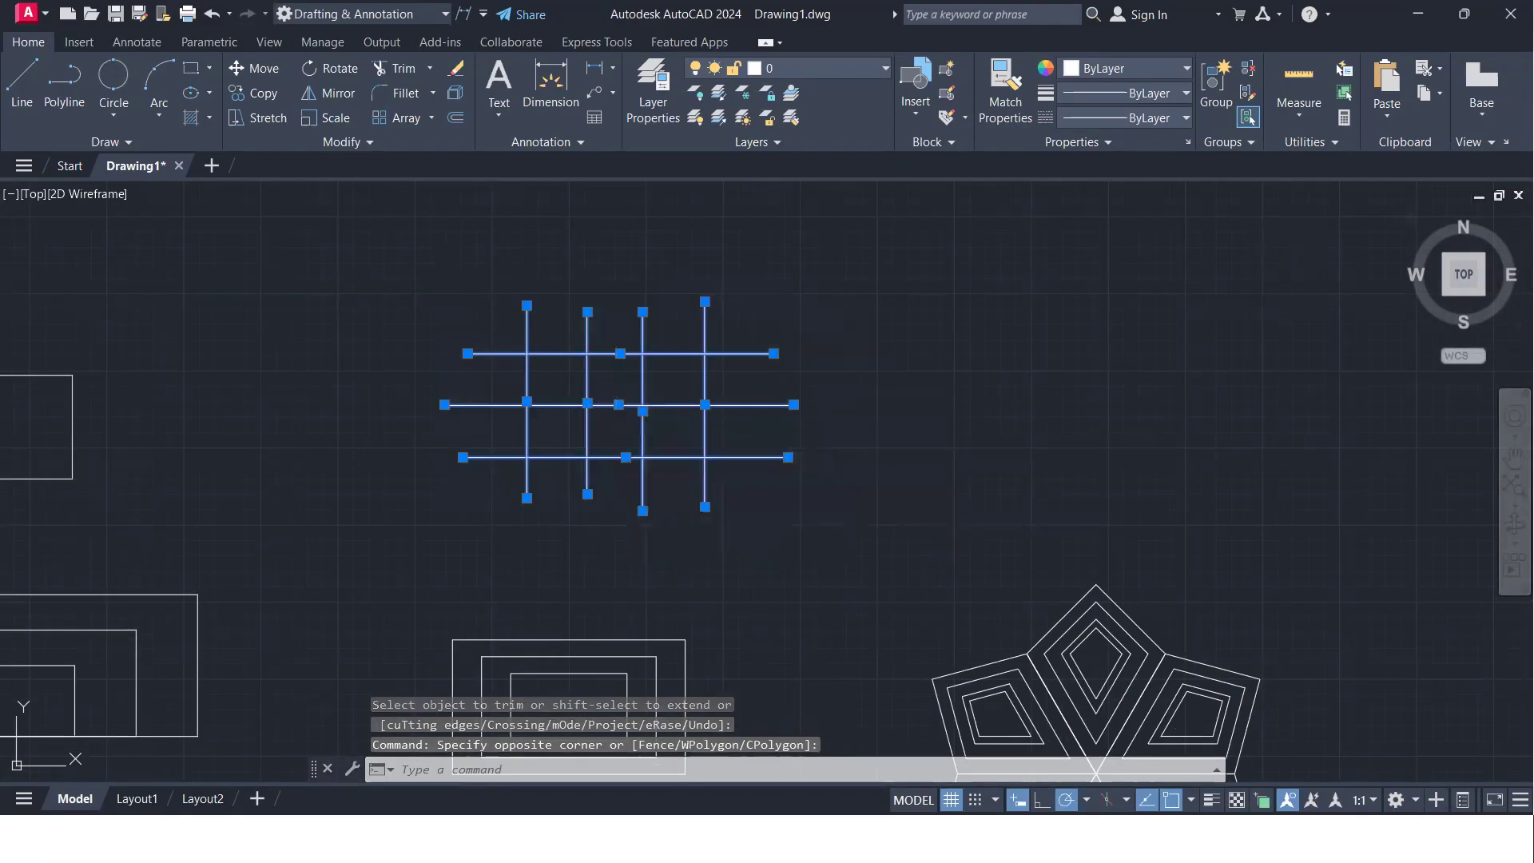
click(616, 393)
click(1217, 400)
- In the newest grid copy, trim the lowest horizontal line's three segments between the outer vertical lines
middle_drag(1071, 407, 623, 365)
scroll(671, 374, up, 2)
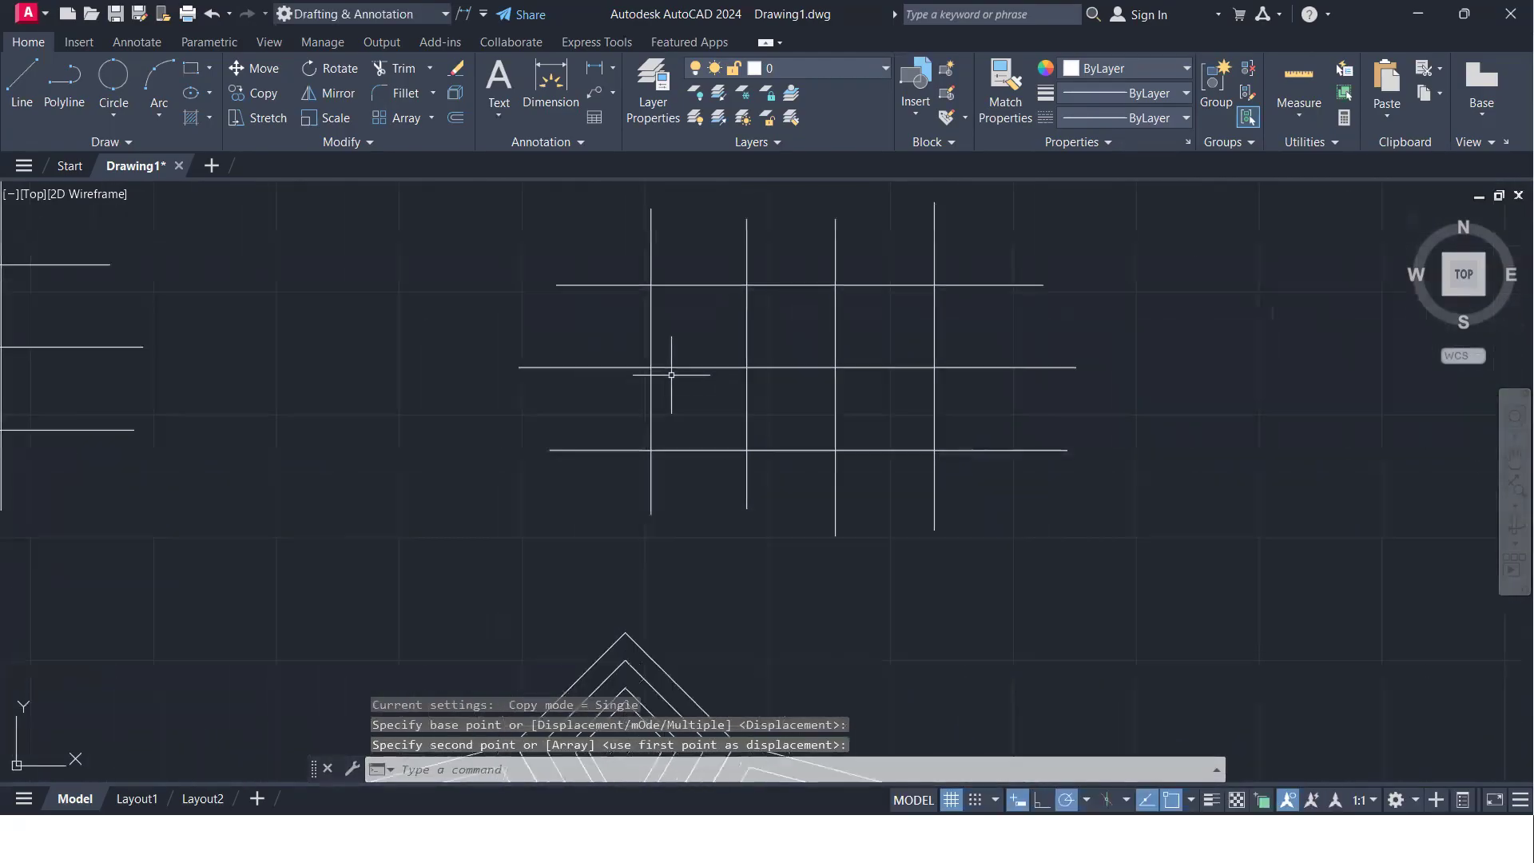
text(tr)
key(Return)
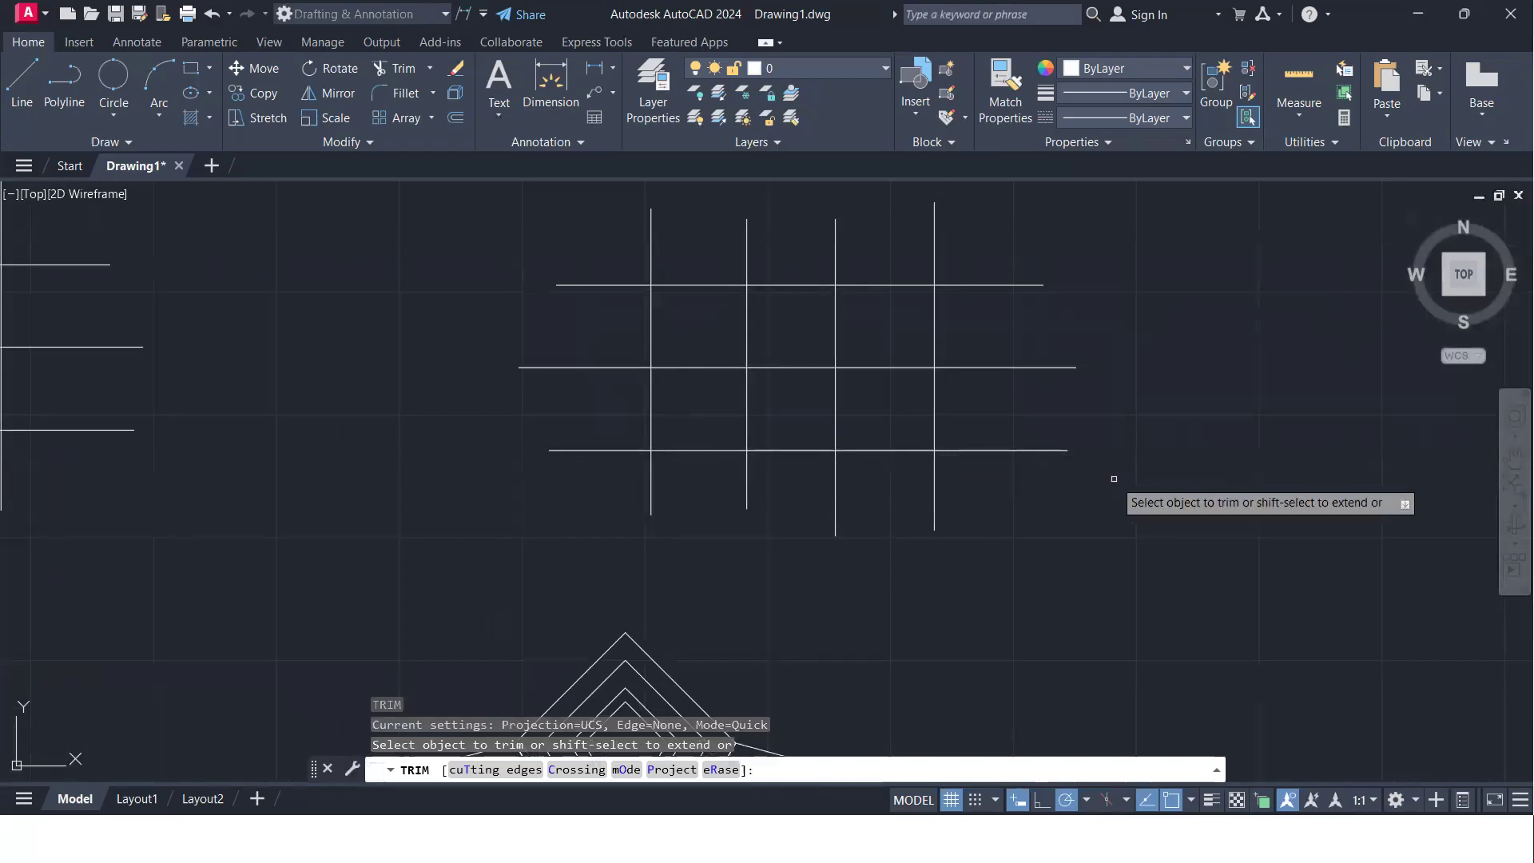
click(695, 451)
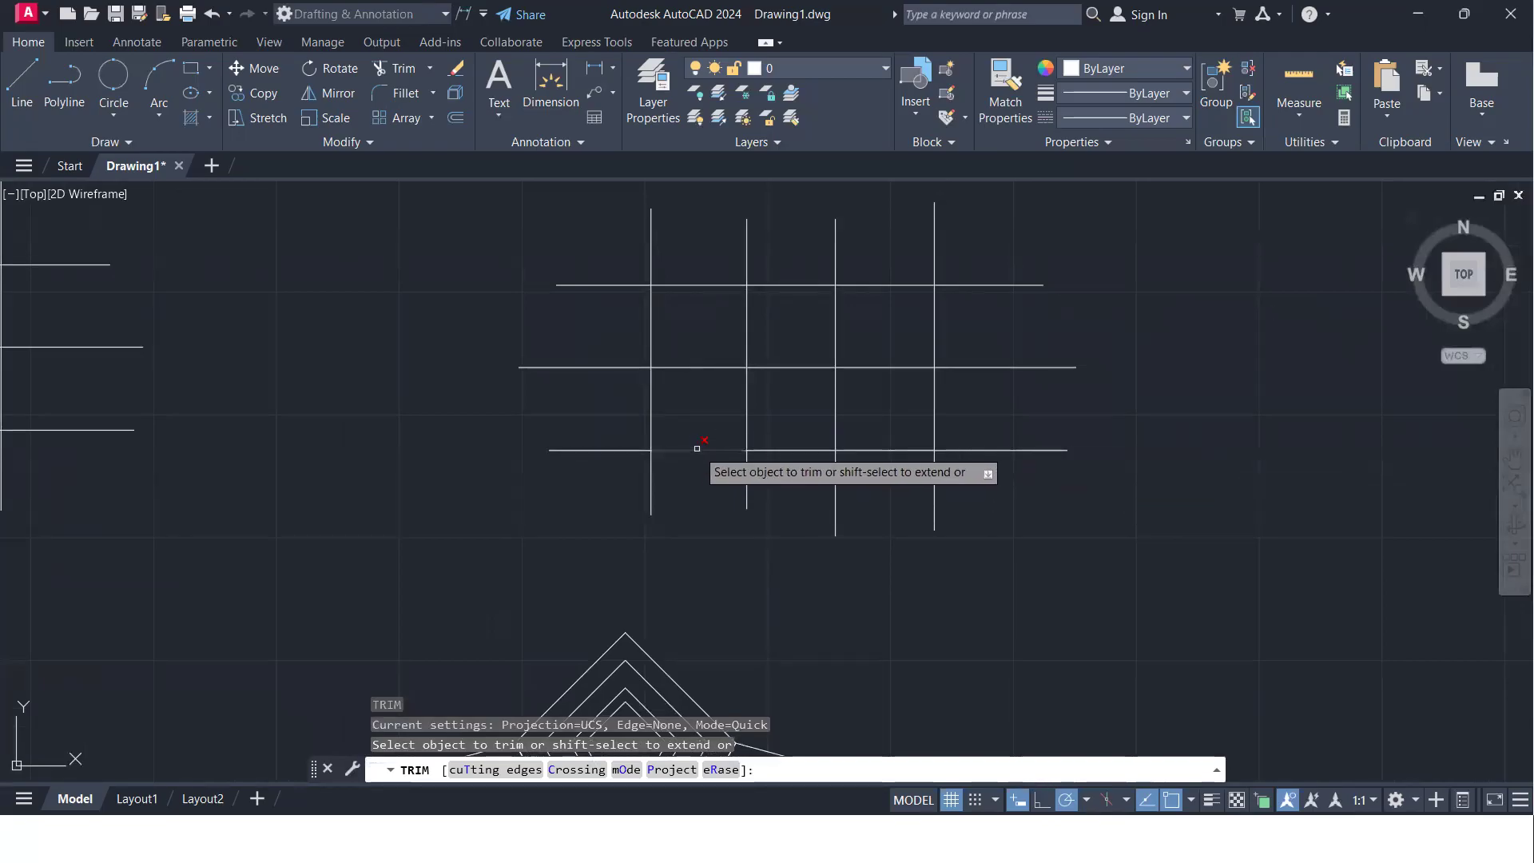
click(805, 452)
click(870, 450)
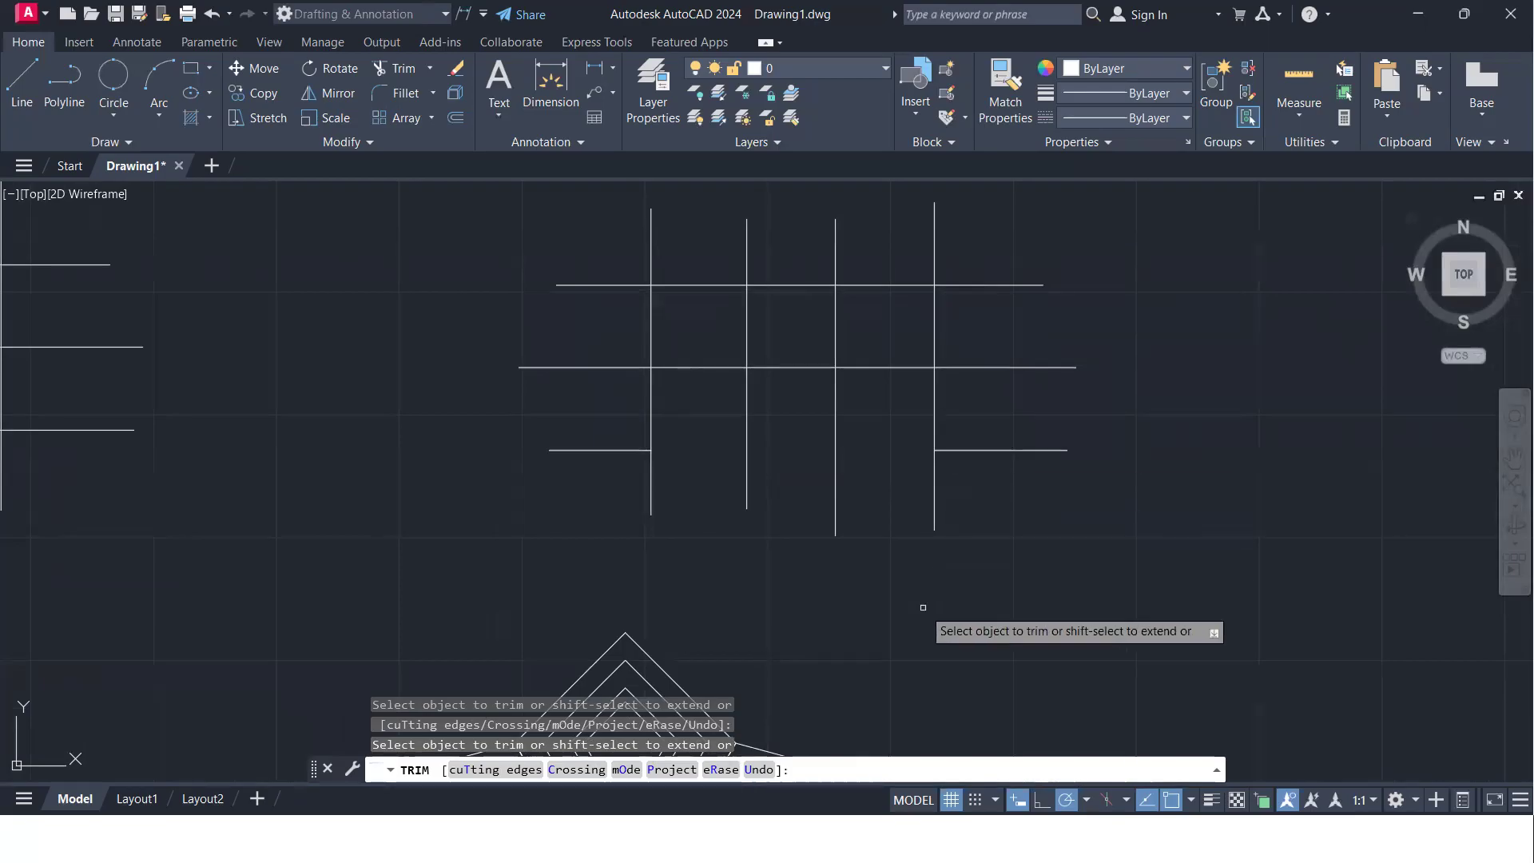
- With the rightmost vertical line as the cutting edge, trim the upper and middle horizontal lines on its left side and end Trim
click(477, 772)
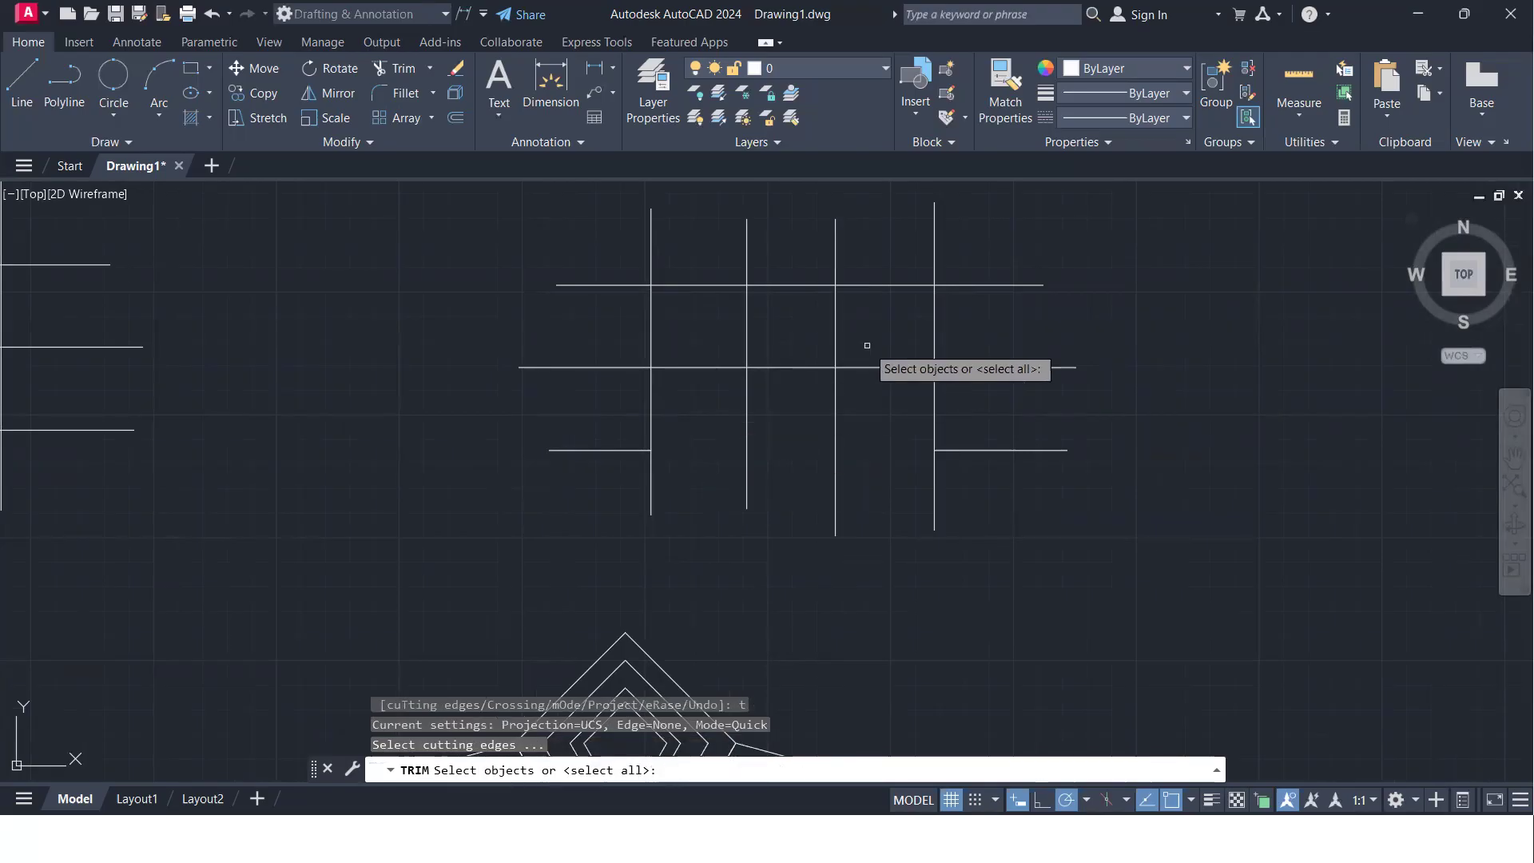
click(933, 345)
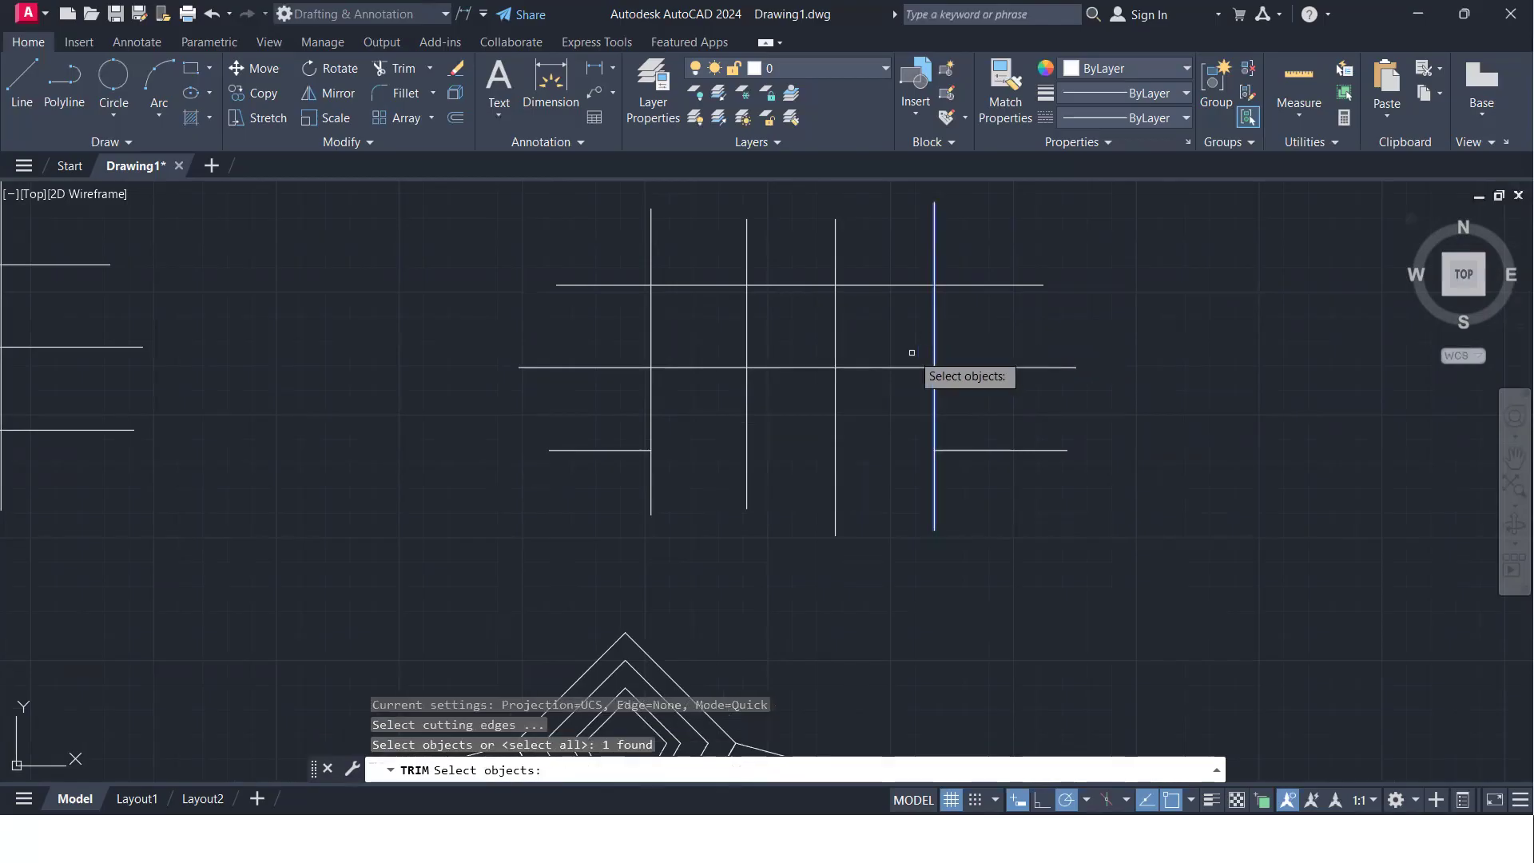
key(Return)
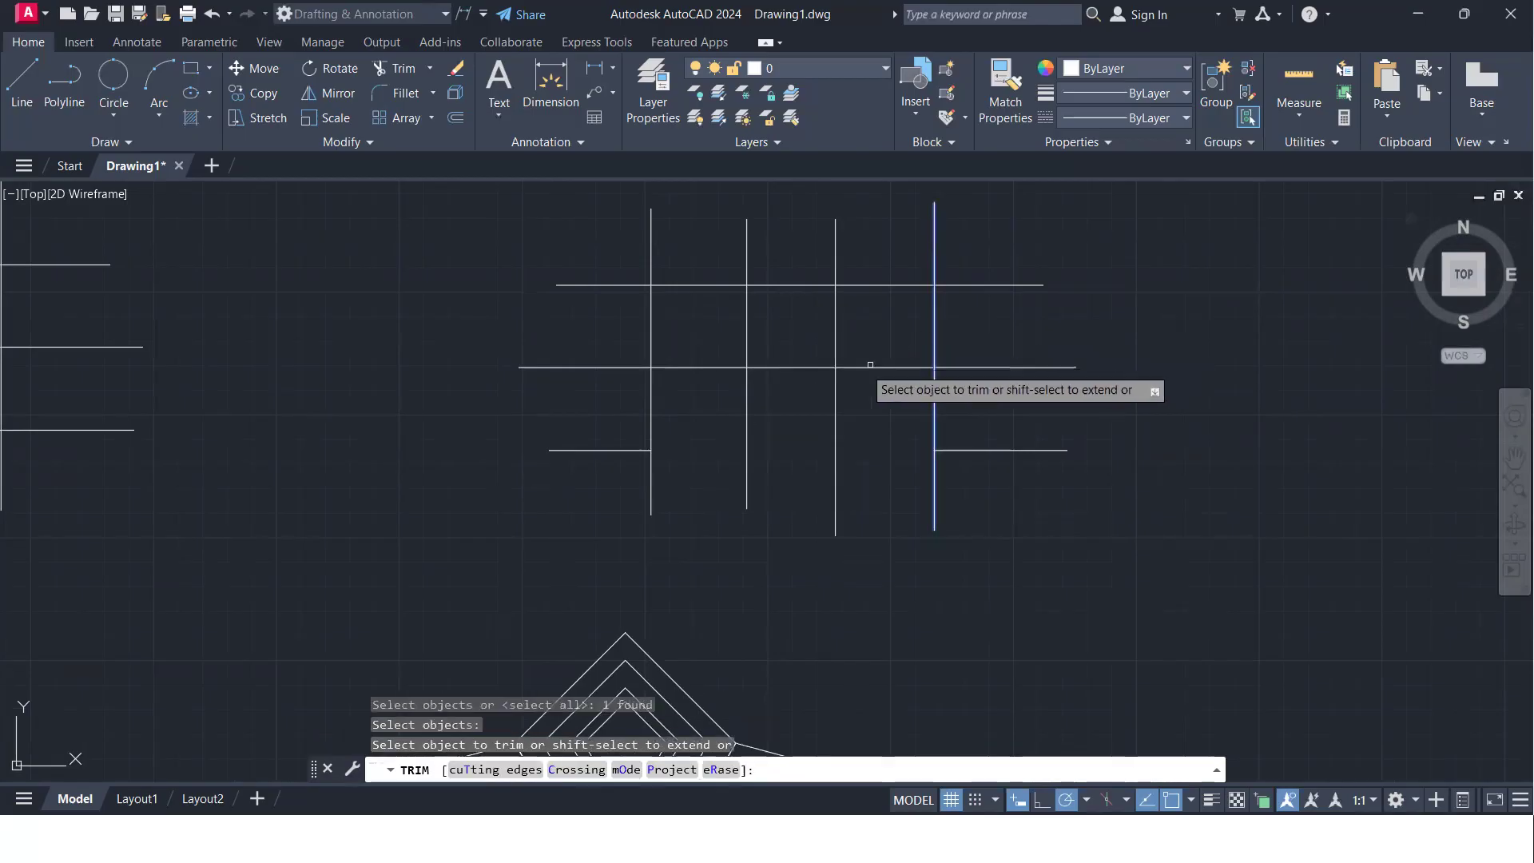
click(774, 367)
click(784, 286)
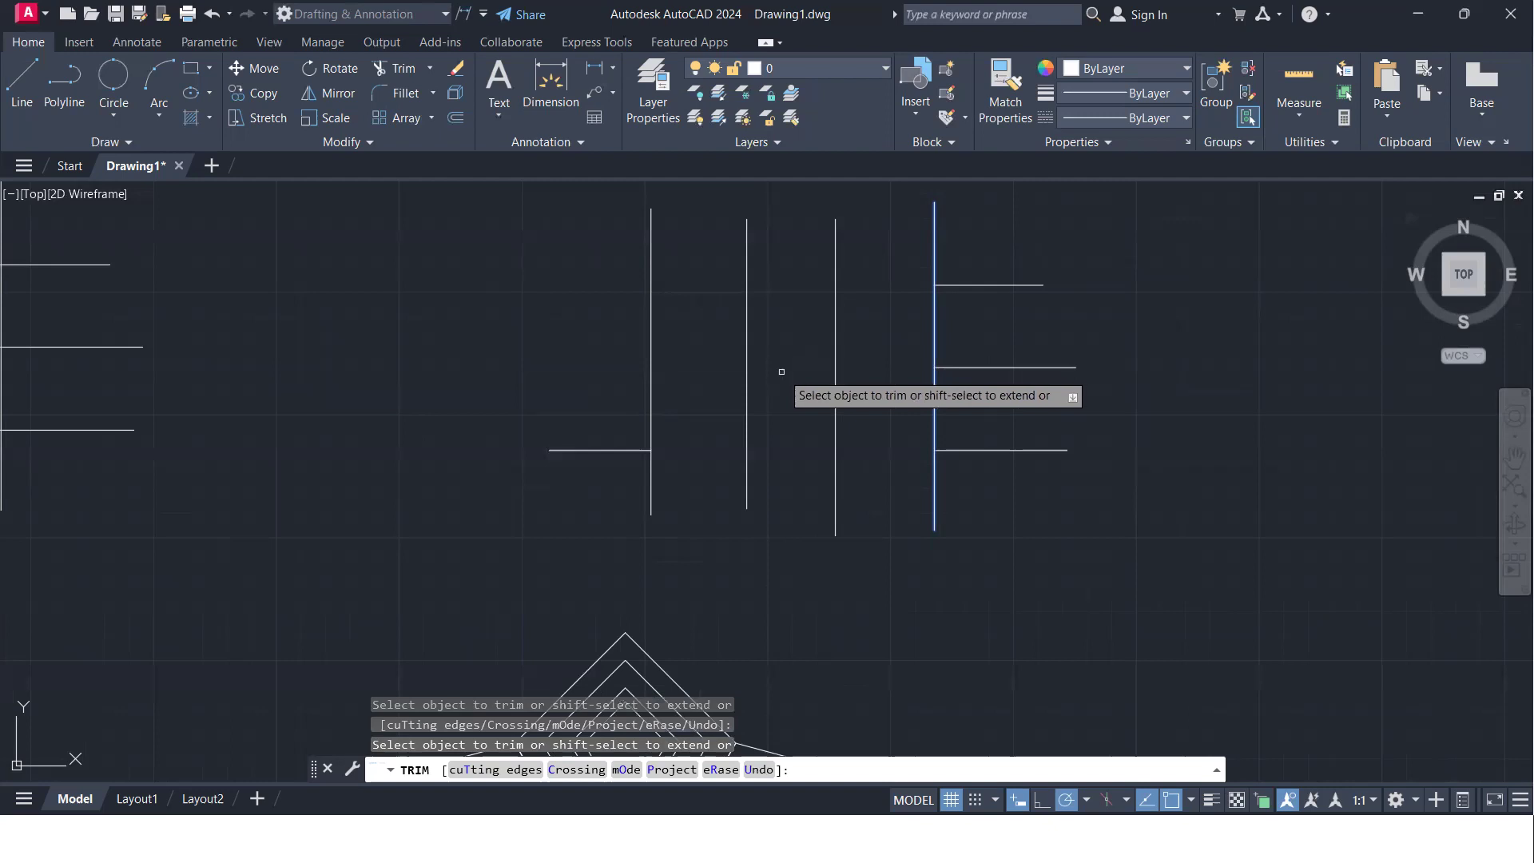
key(Return)
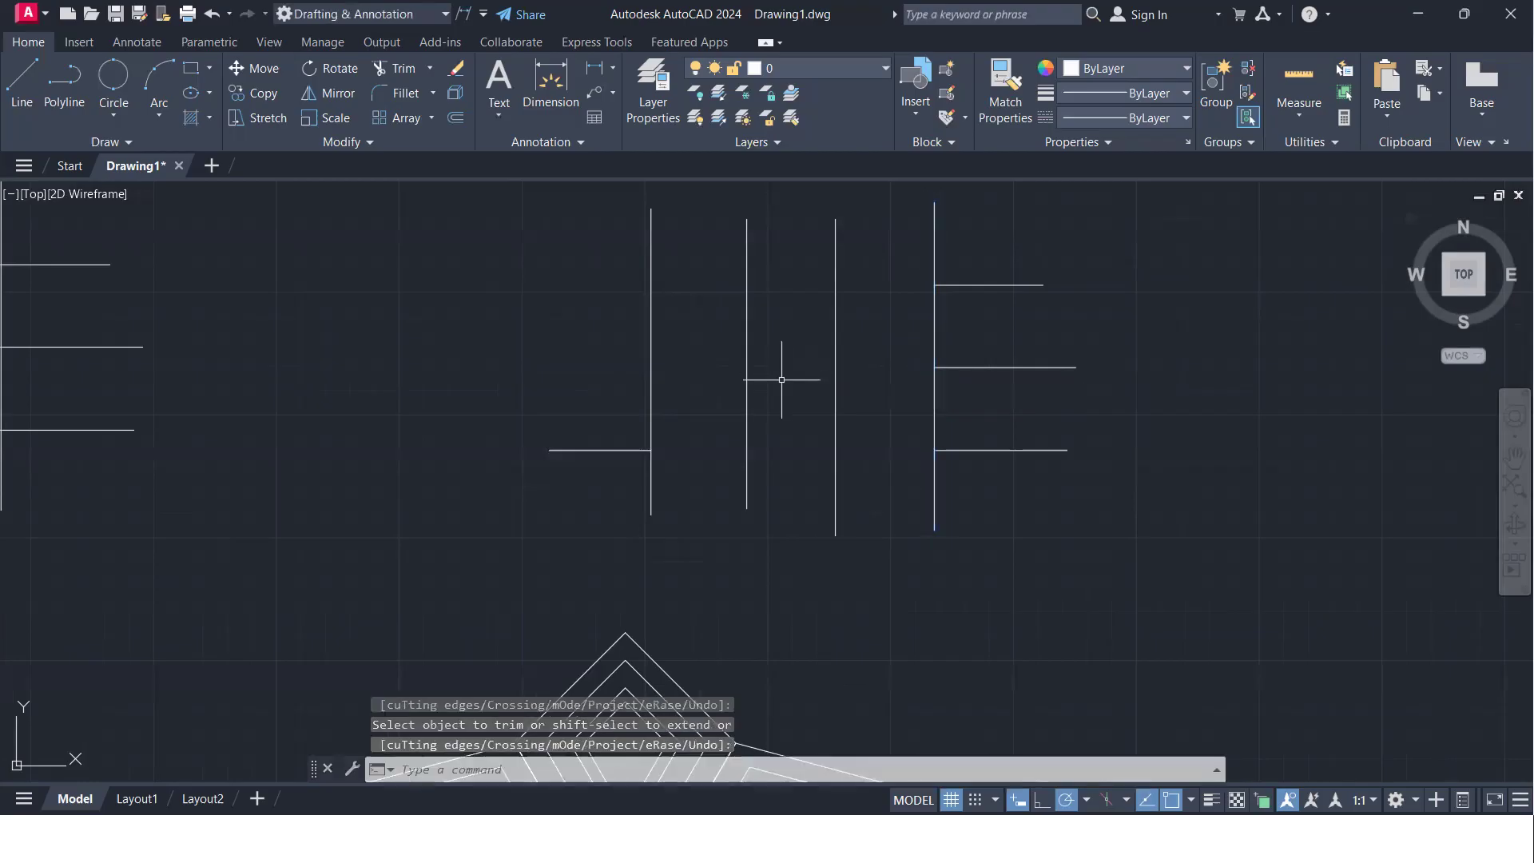
- Trim all protruding line ends of the untrimmed grid at once with Trim's Crossing option, using a window around its outer intersections
scroll(795, 428, down, 4)
middle_drag(948, 427, 1216, 437)
middle_drag(650, 417, 556, 421)
scroll(577, 423, up, 4)
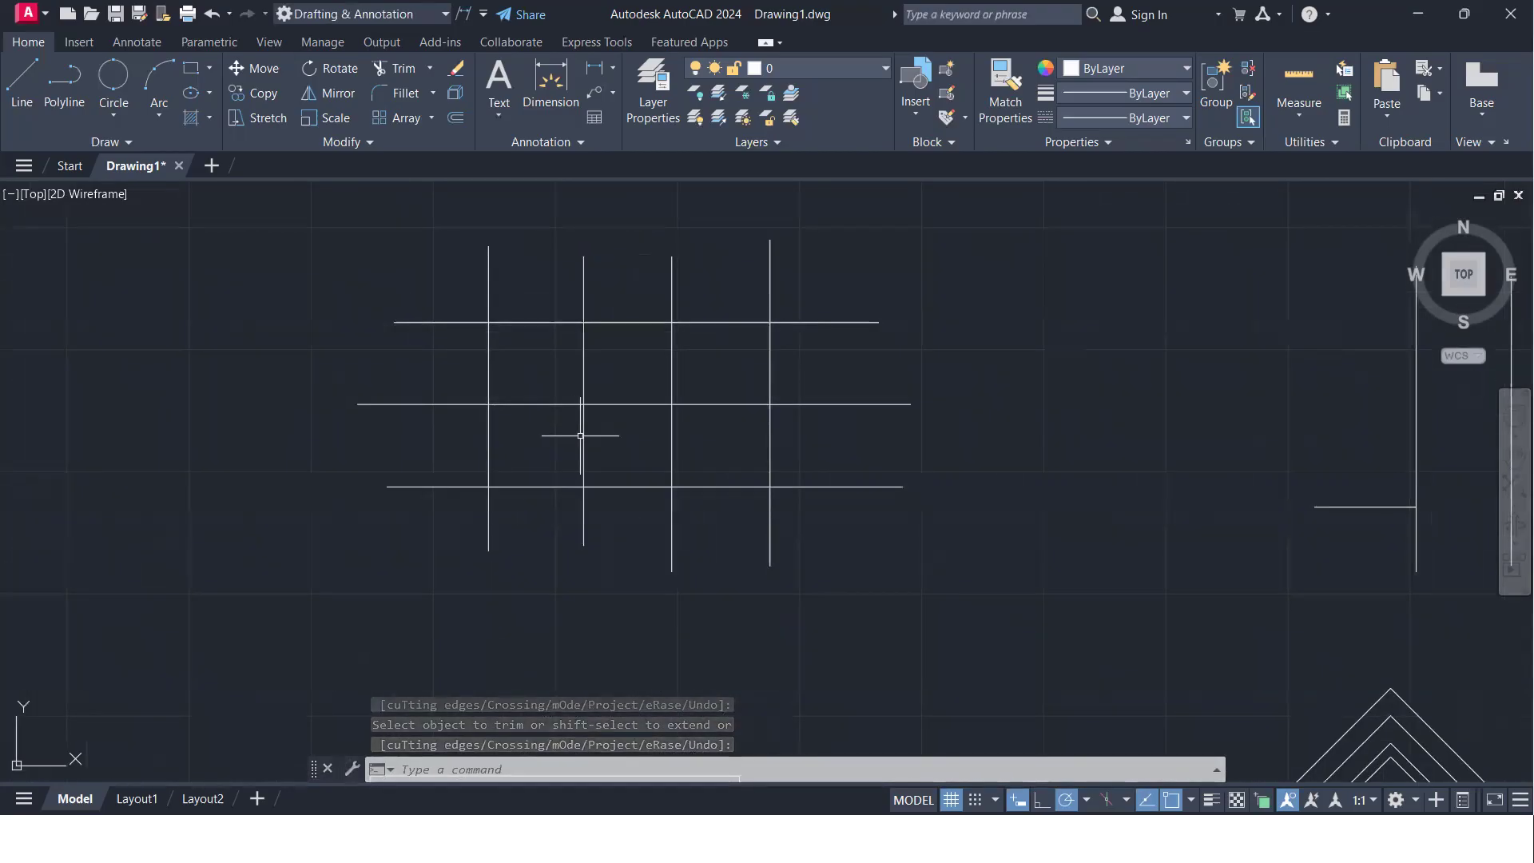
text(tr)
key(Return)
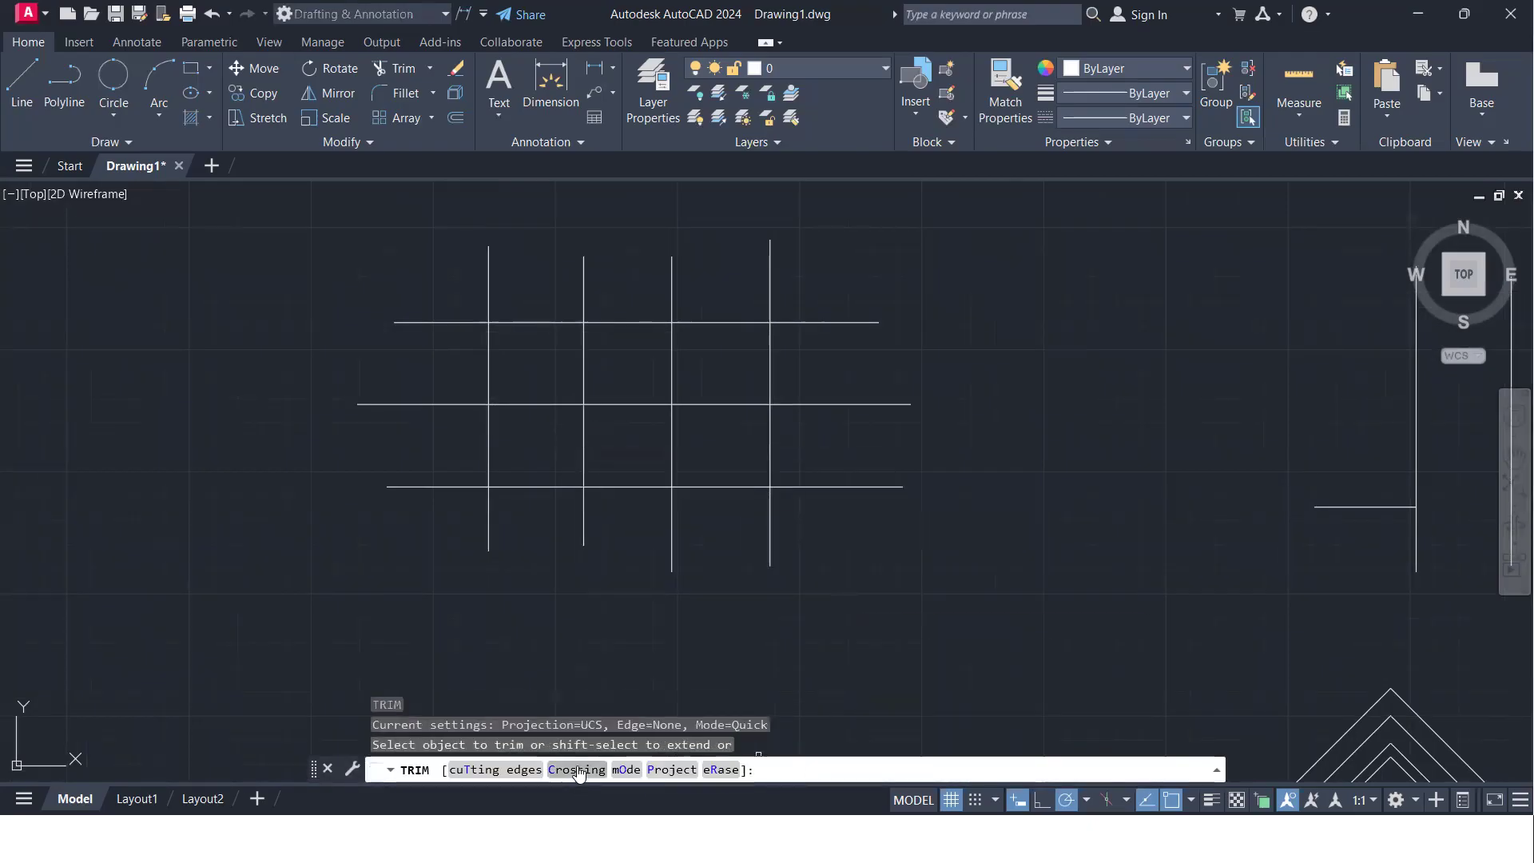
text(c)
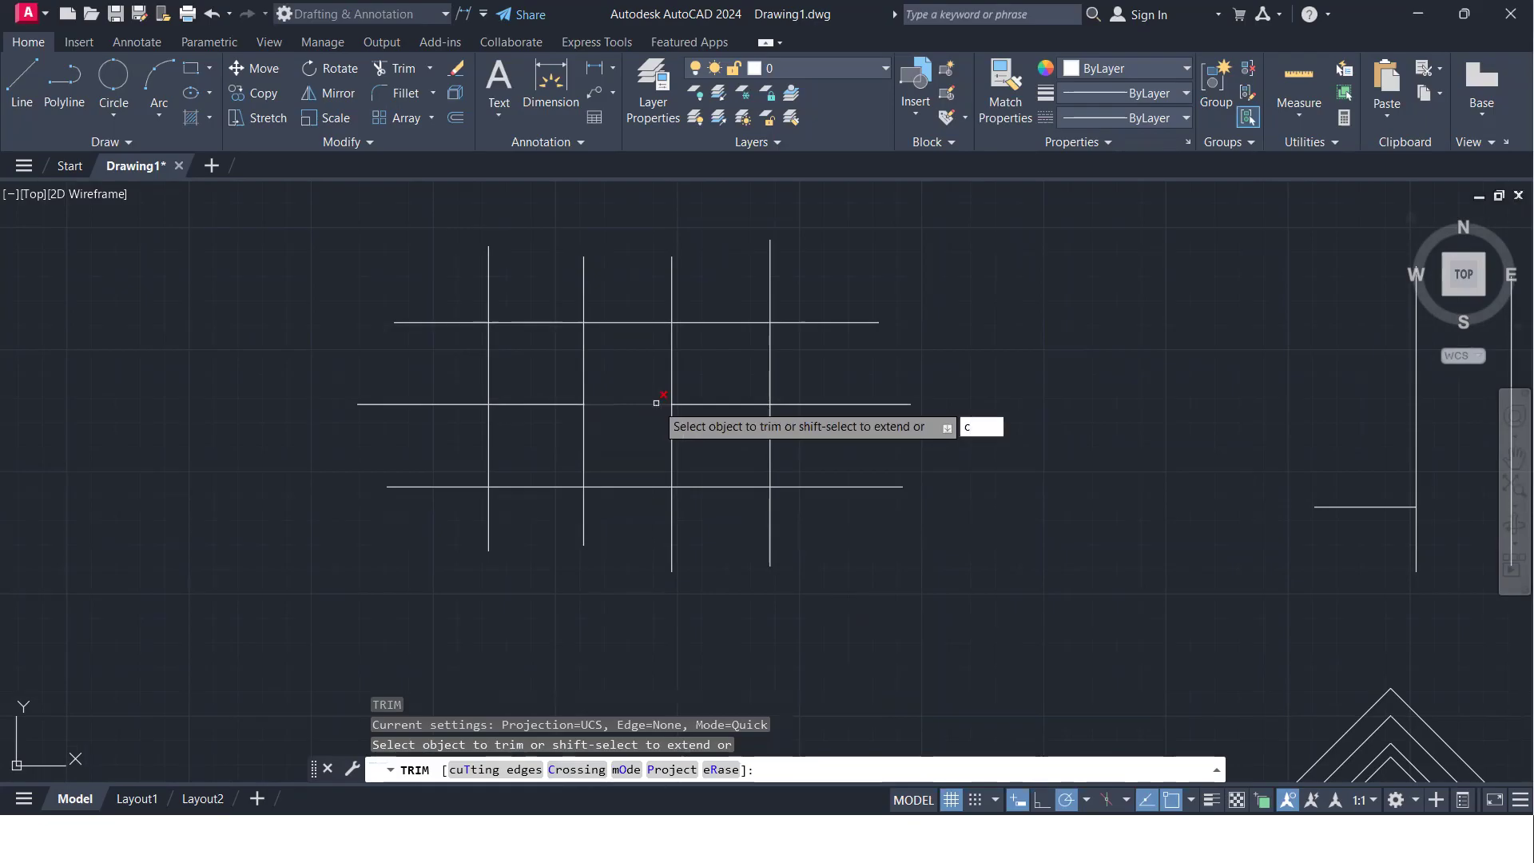
key(Return)
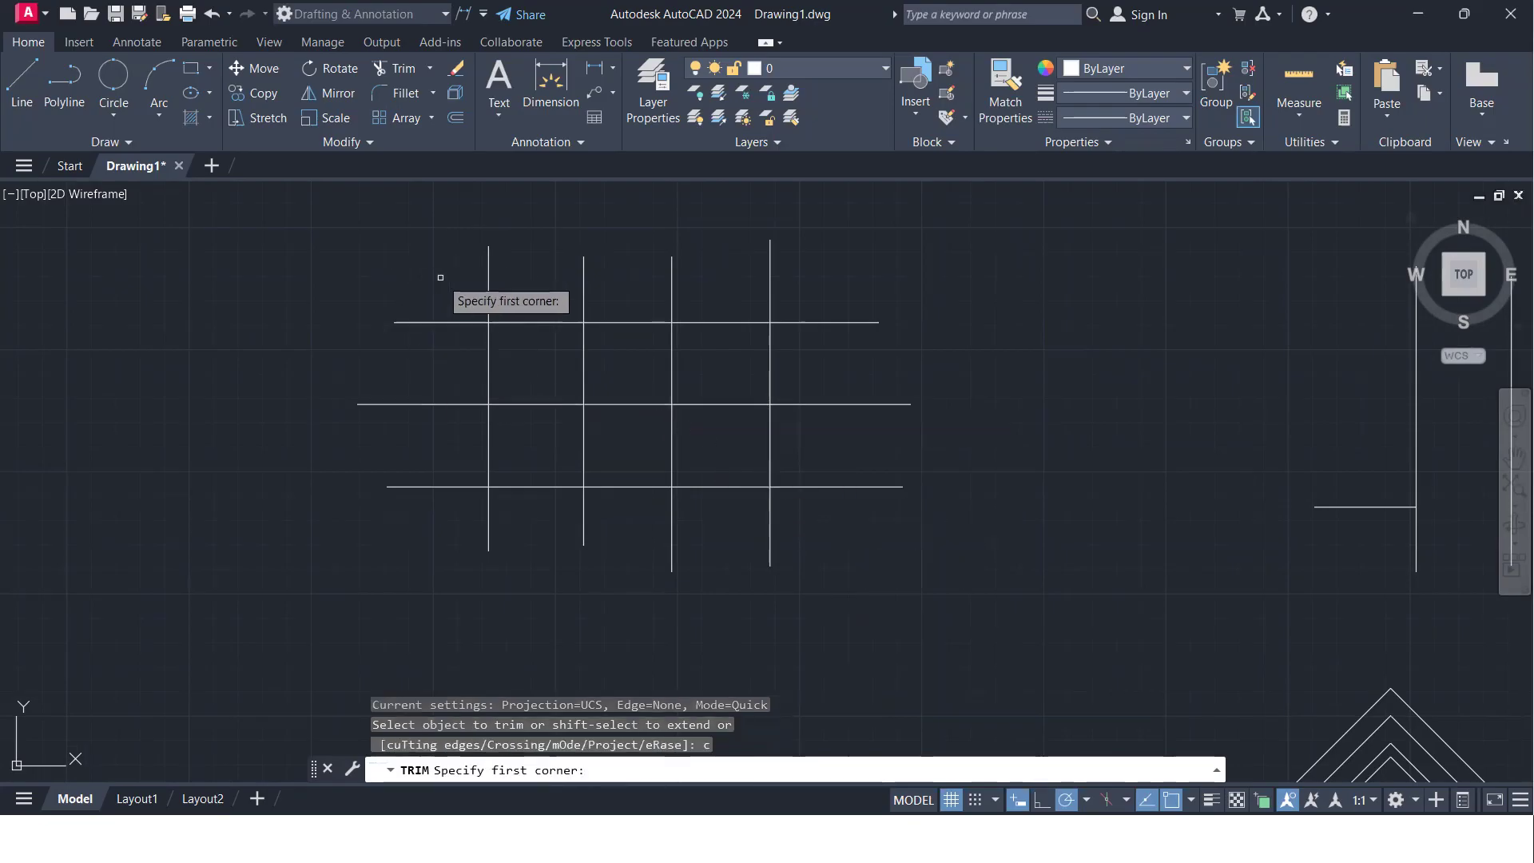
click(441, 278)
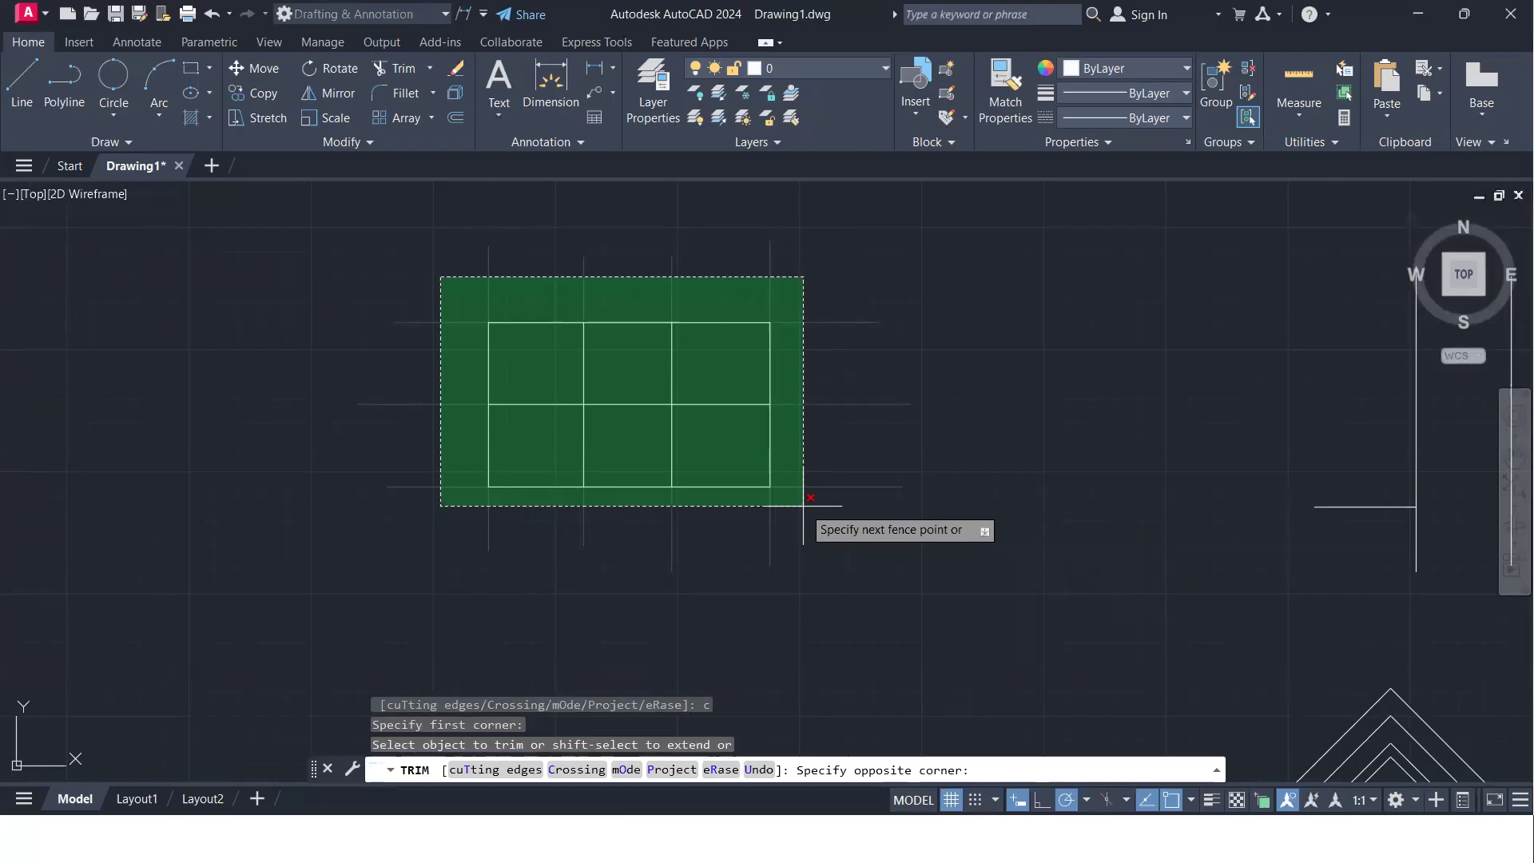
click(802, 505)
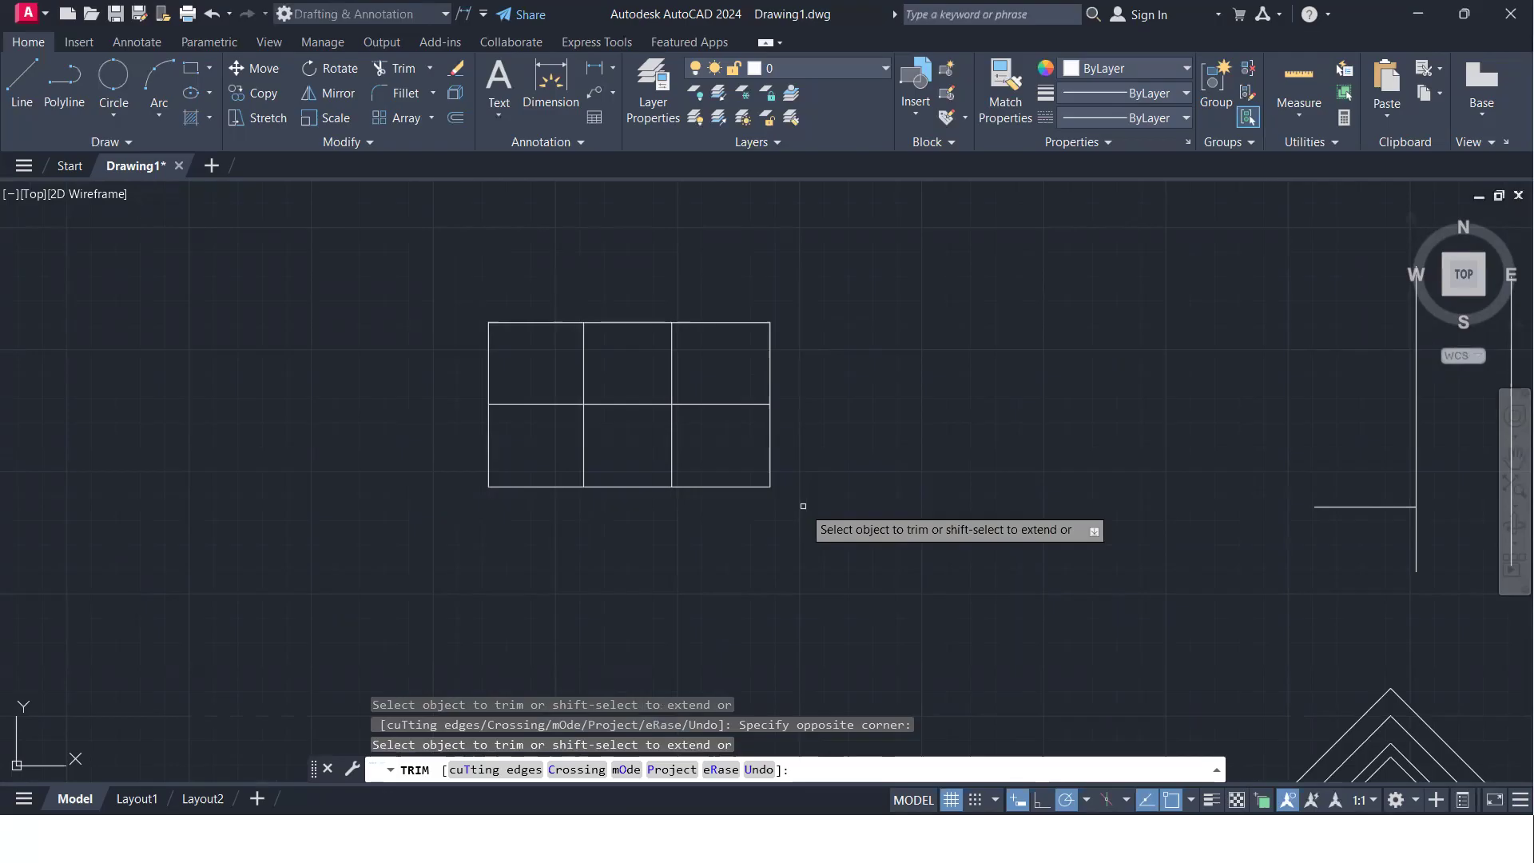
key(Return)
- In the empty area right of the grids, draw a horizontal line and a vertical line crossing it near its right end
scroll(803, 483, down, 5)
middle_drag(904, 434, 468, 420)
middle_drag(1075, 451, 852, 454)
text(l)
key(Return)
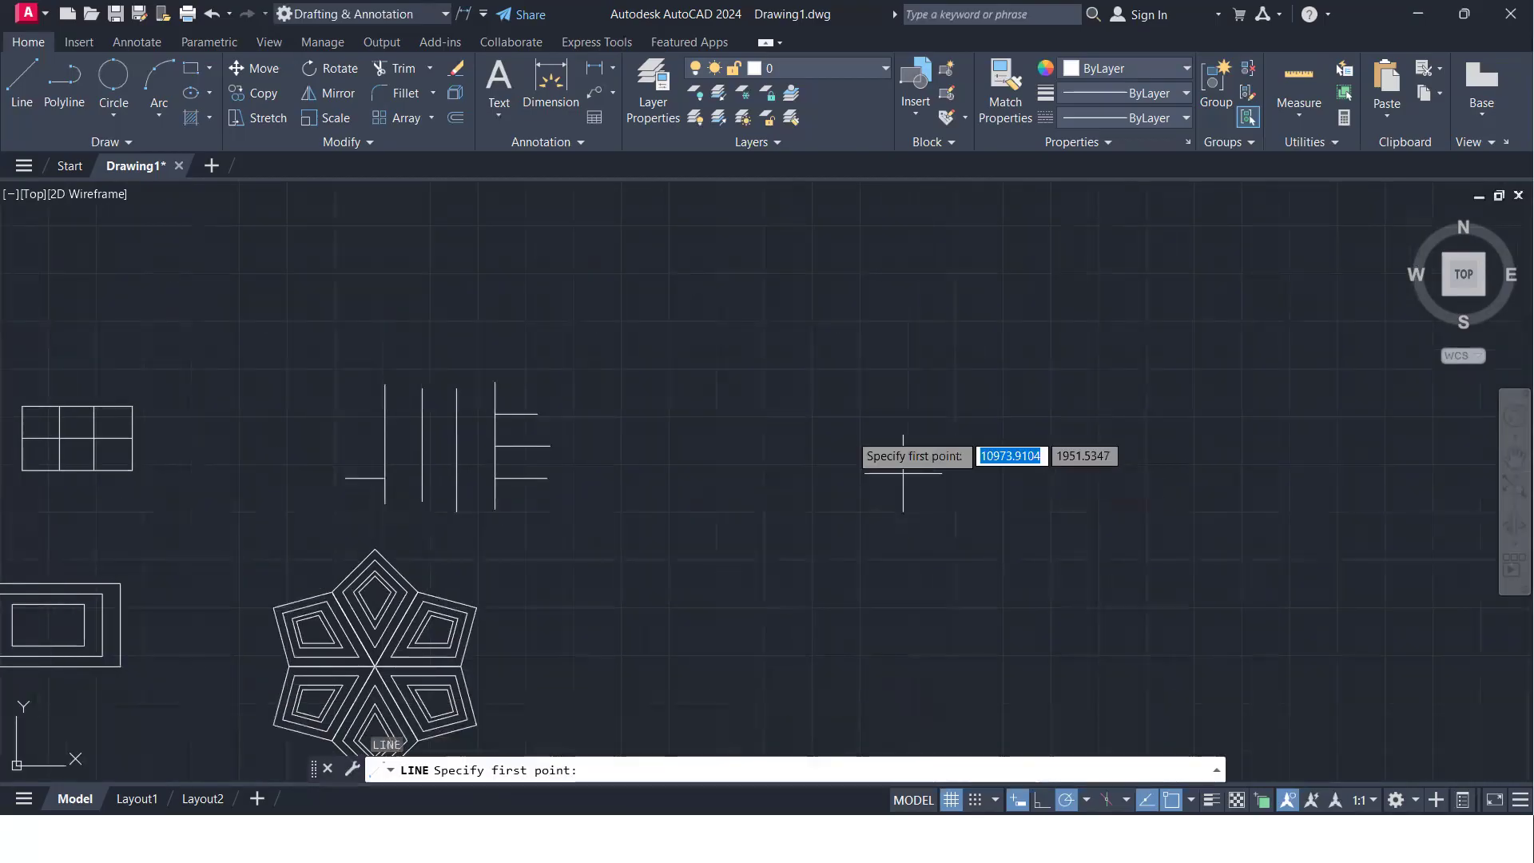
click(823, 413)
click(1080, 413)
key(Return)
key(Return)
click(1027, 349)
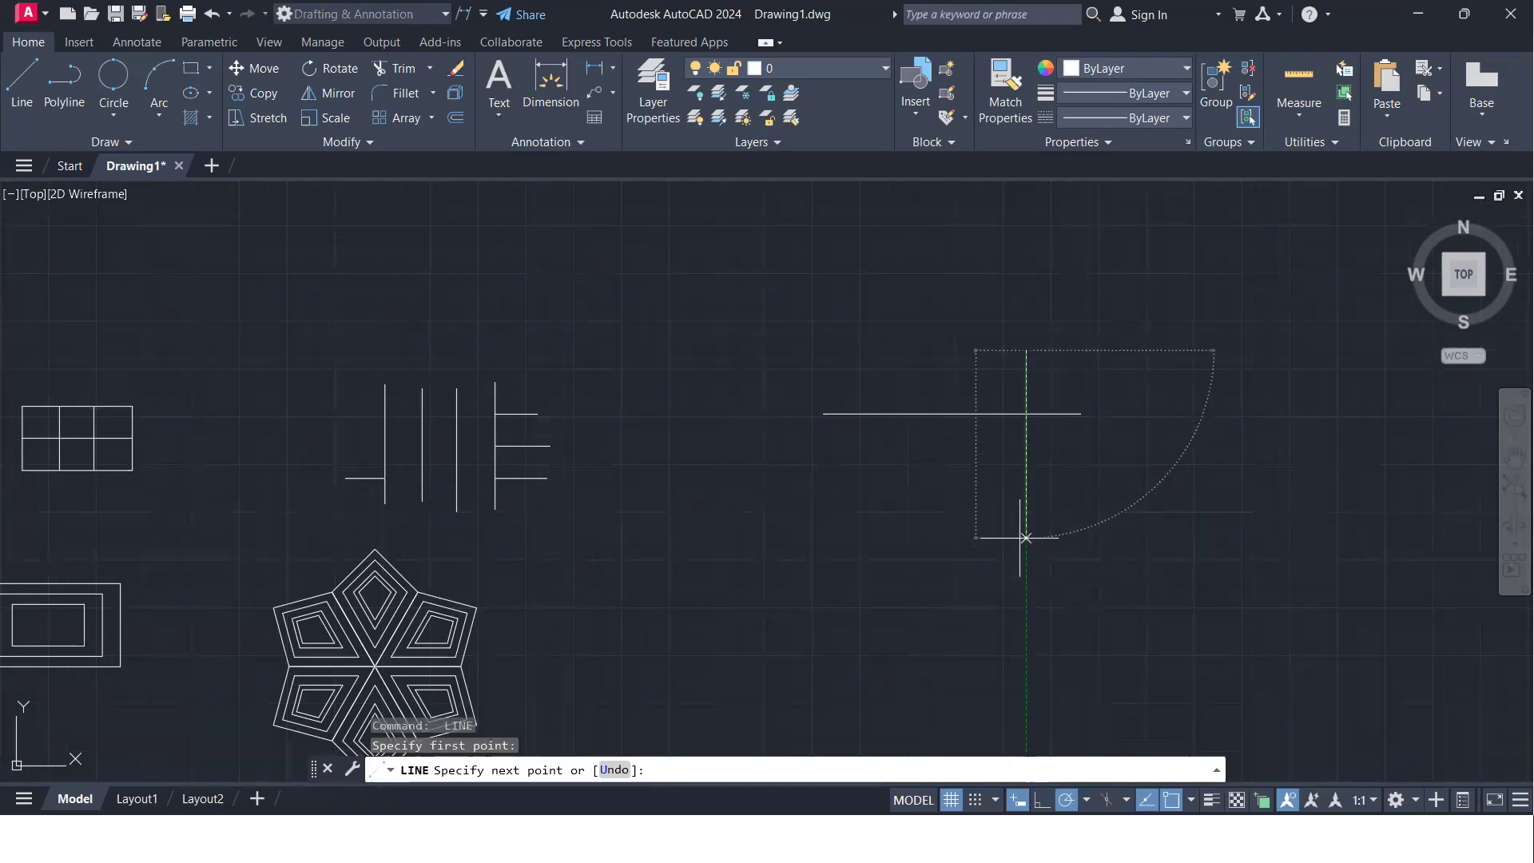
click(1026, 537)
key(Return)
- Draw a slightly sloping line below the horizontal one and a second vertical line crossing both near their left ends
key(Return)
click(802, 503)
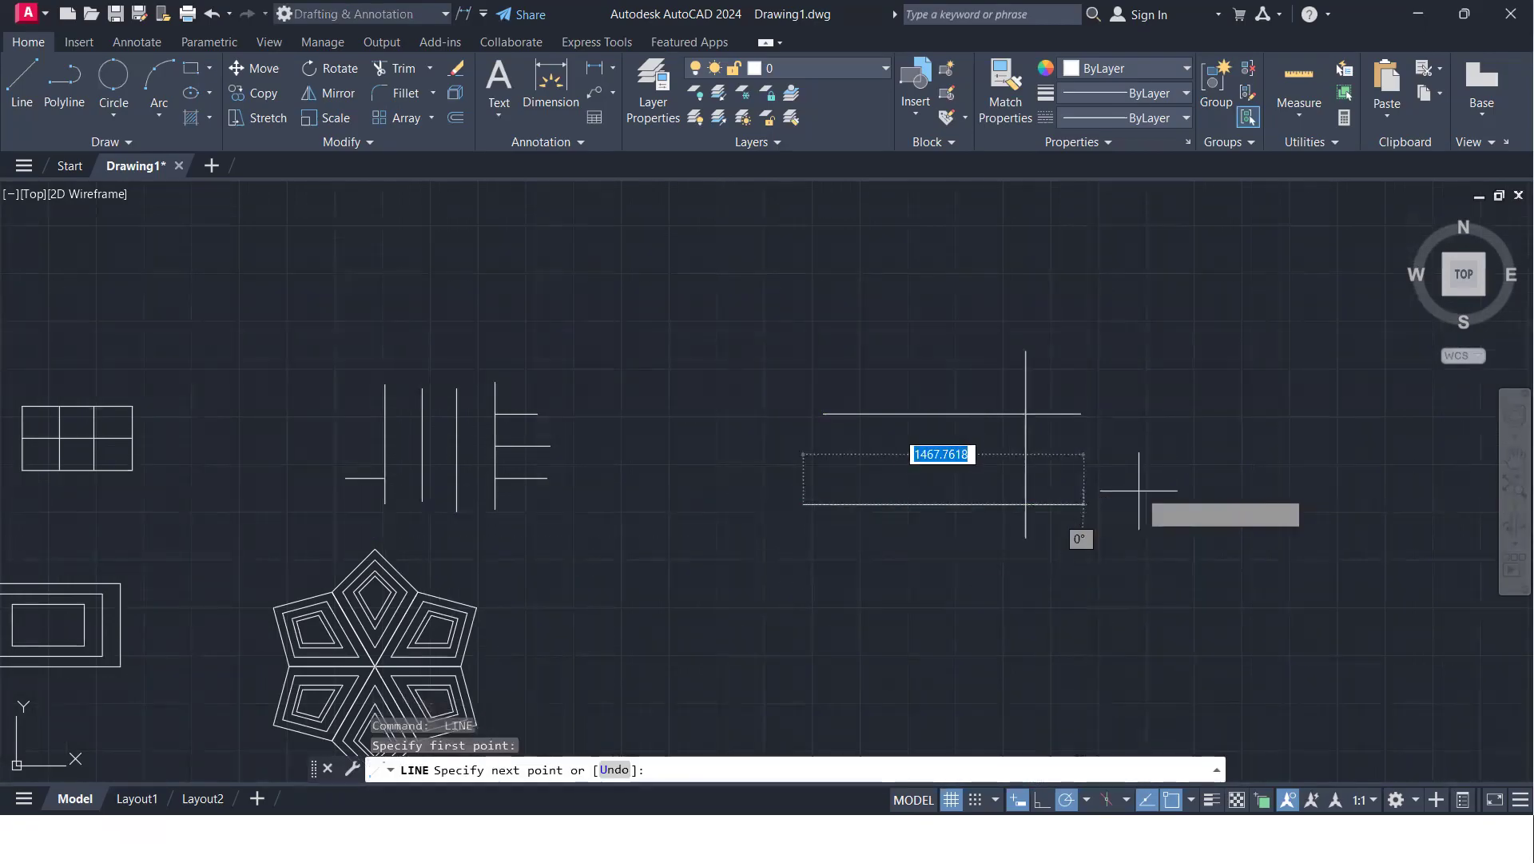
click(1140, 491)
key(Return)
key(Return)
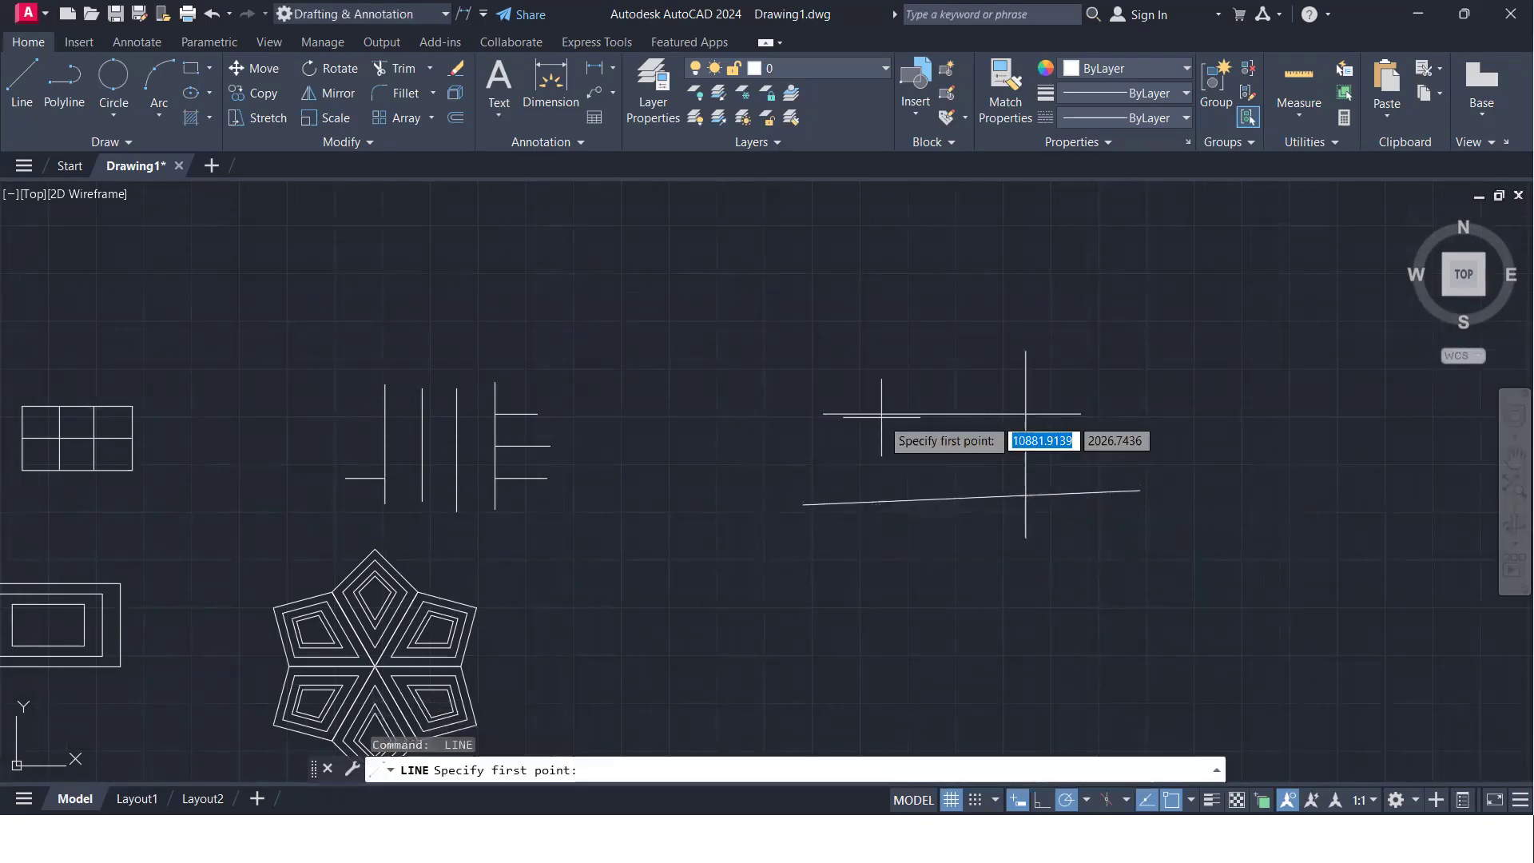
click(891, 358)
click(890, 556)
key(Return)
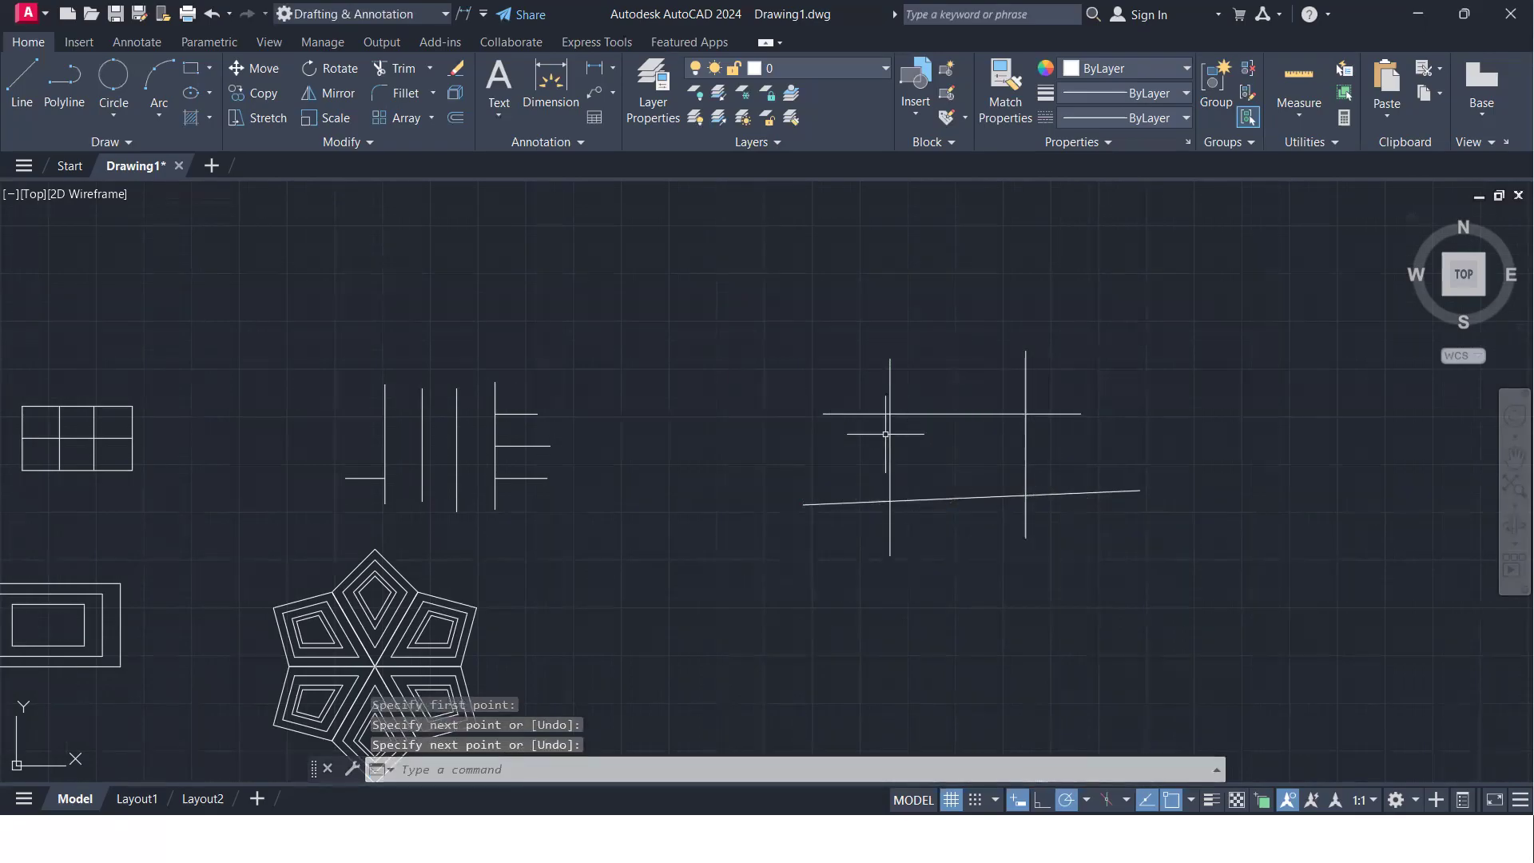
- Try to trim the protruding ends of the four crossing lines with a separate straight fence on each side
text(tr)
key(Return)
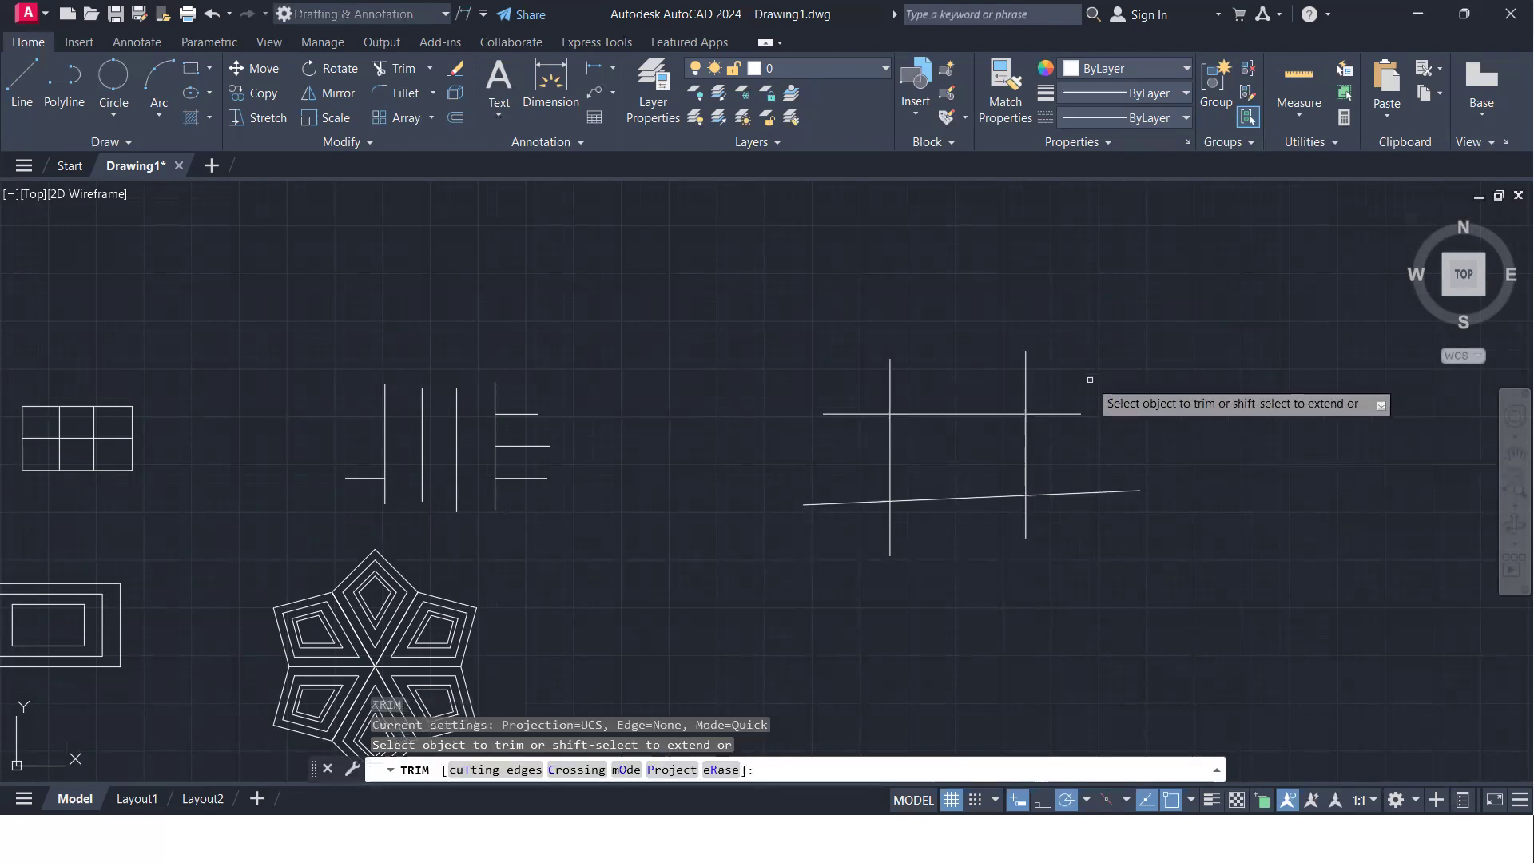
click(1089, 380)
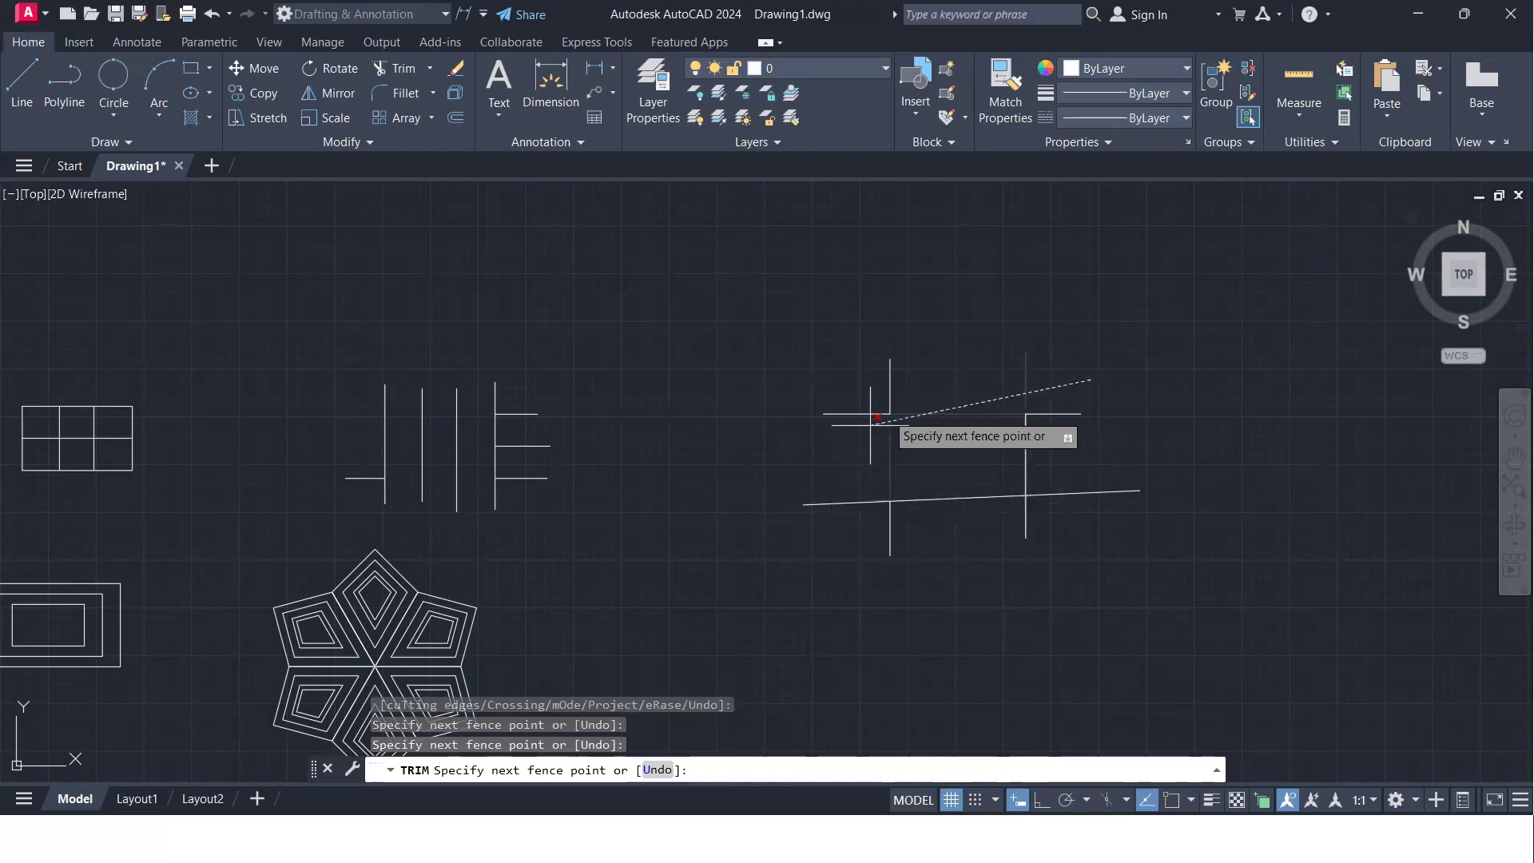
click(830, 379)
click(847, 365)
click(864, 596)
click(1073, 352)
click(1074, 595)
click(934, 519)
click(846, 535)
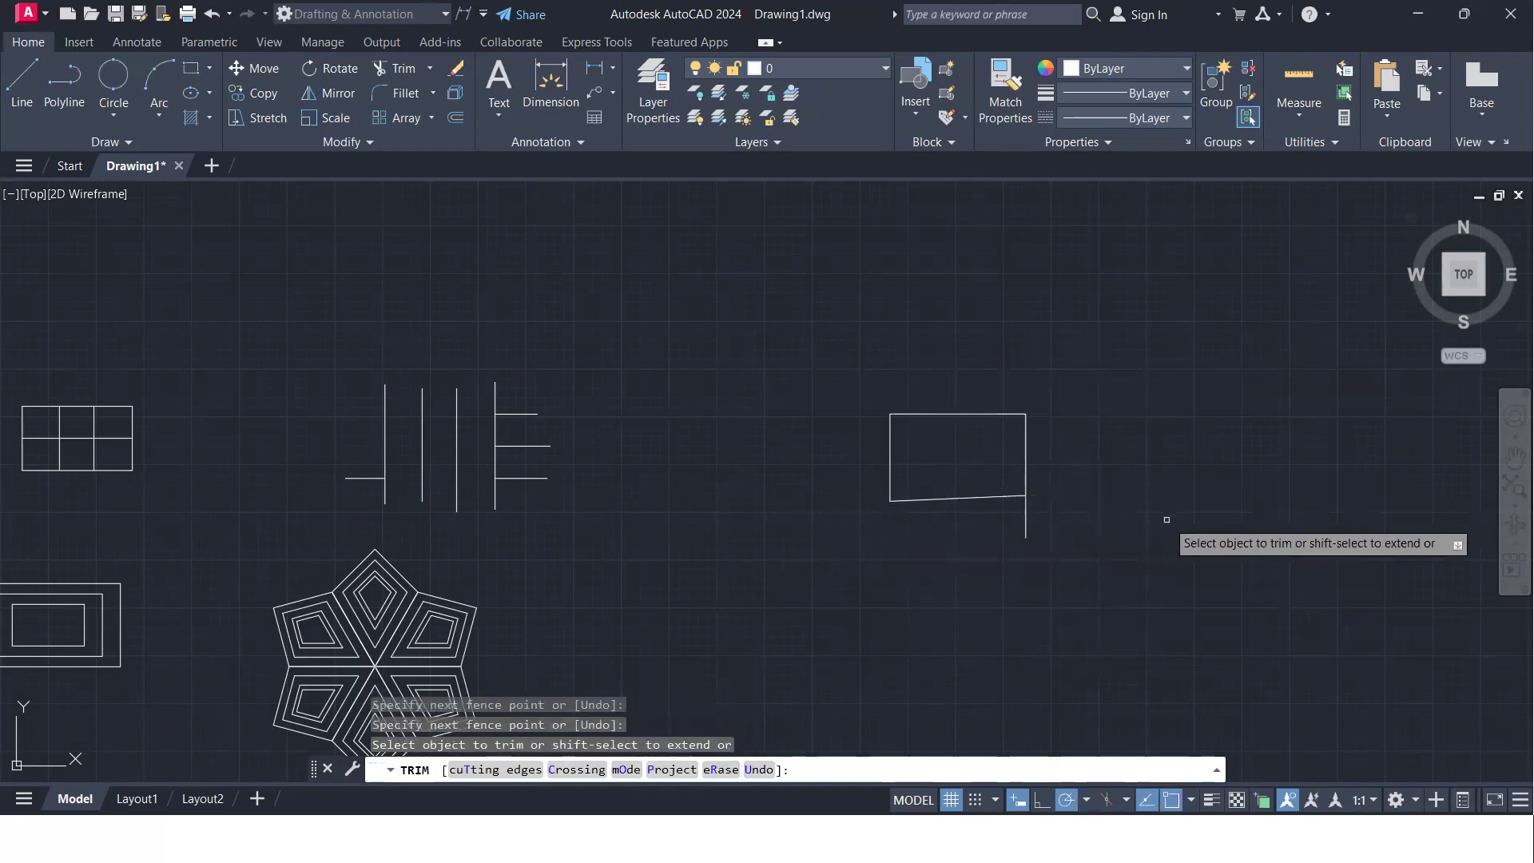
- Undo the fence trims on the four crossing lines and leave Trim
key(ctrl+z)
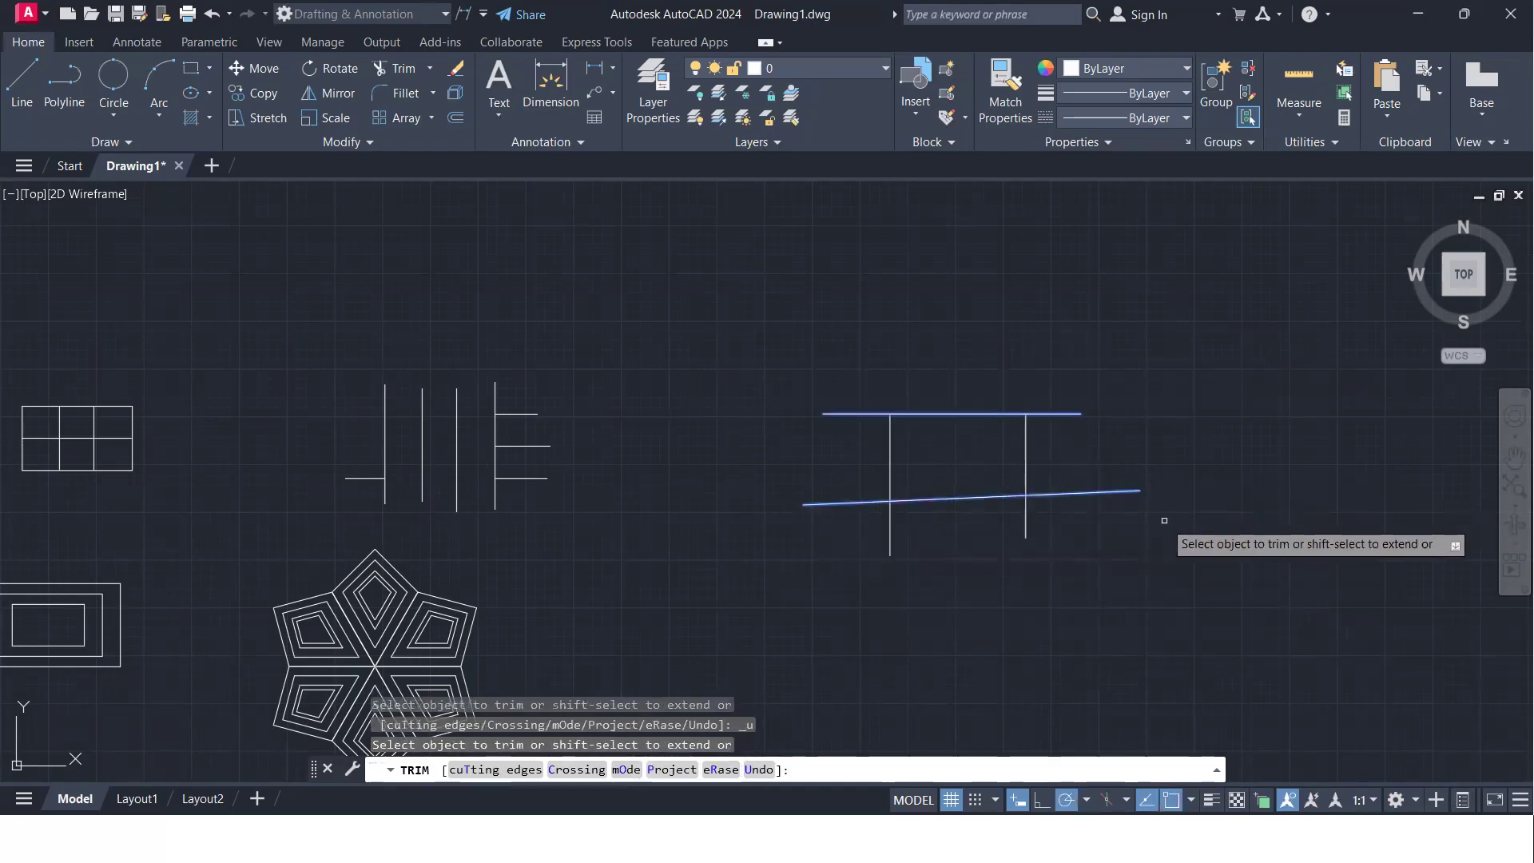
key(ctrl+z)
key(Escape)
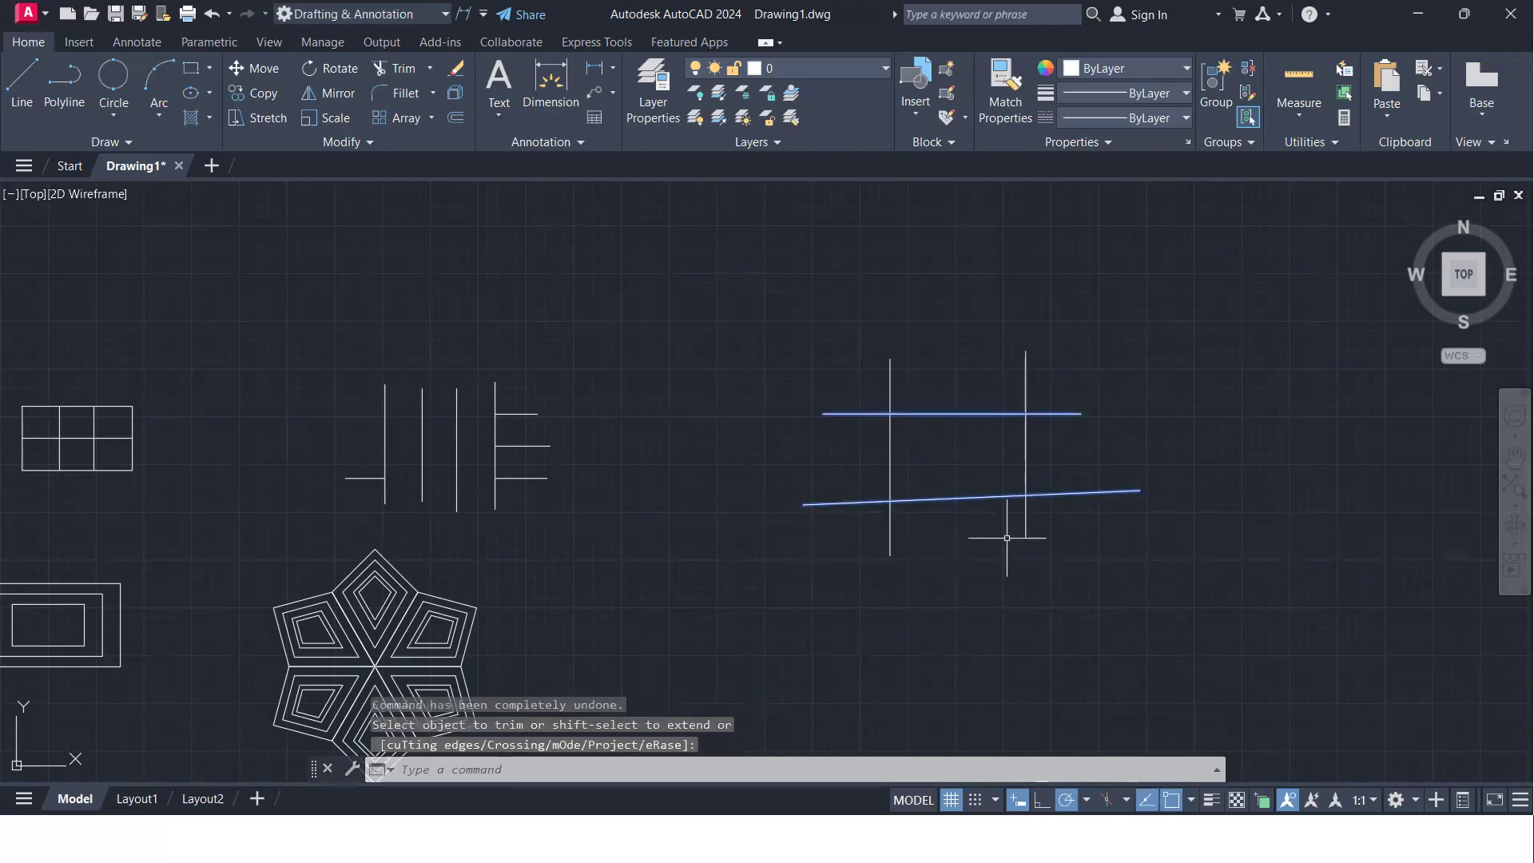
key(space)
click(955, 540)
key(space)
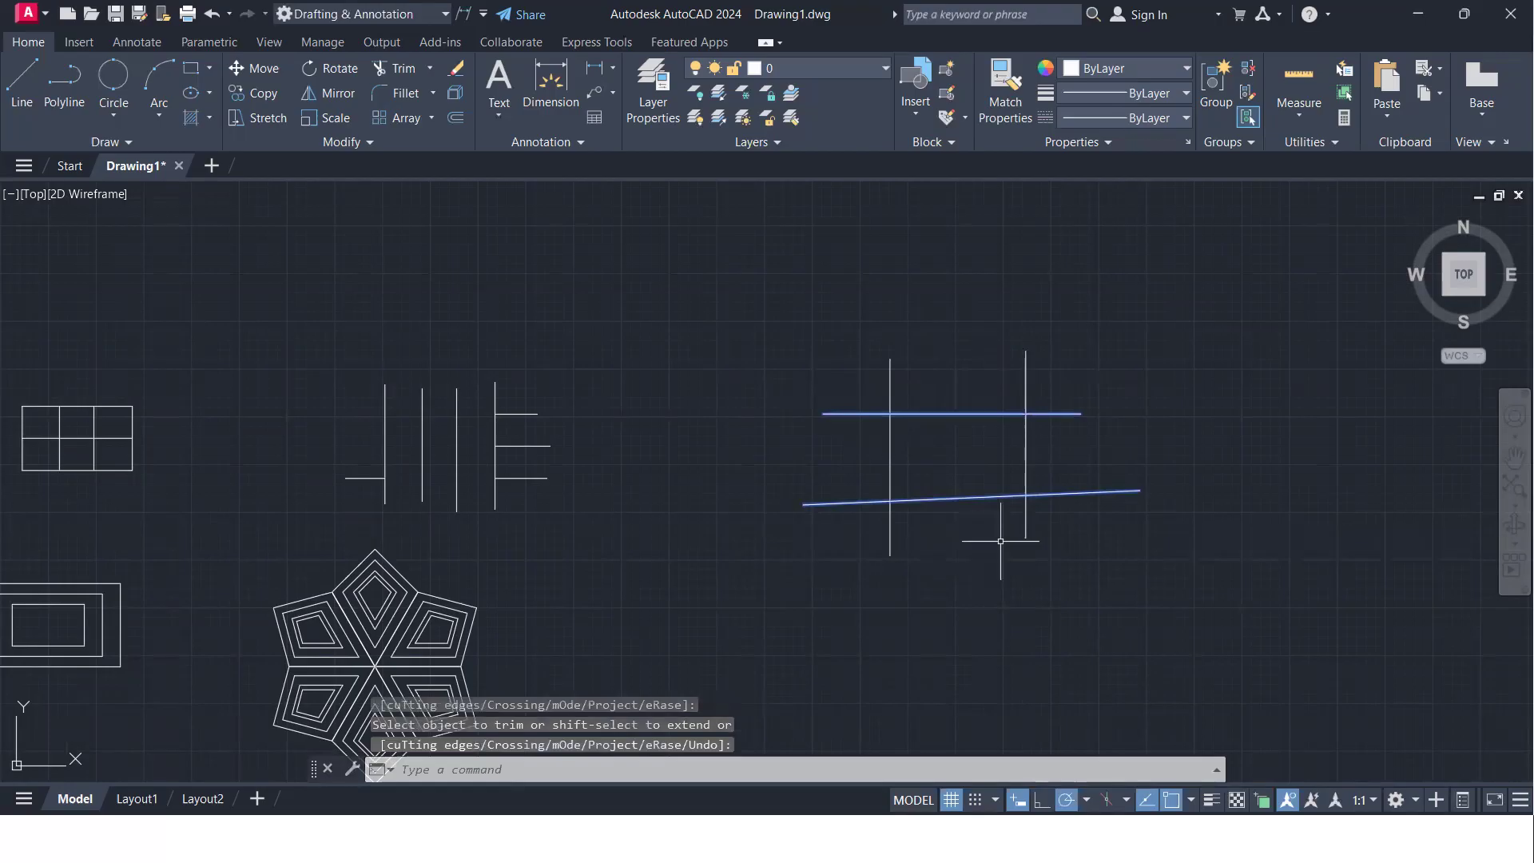
- Trim off all protruding ends of the four crossing lines with one continuous freehand fence around the shape, then end Trim
text(tr)
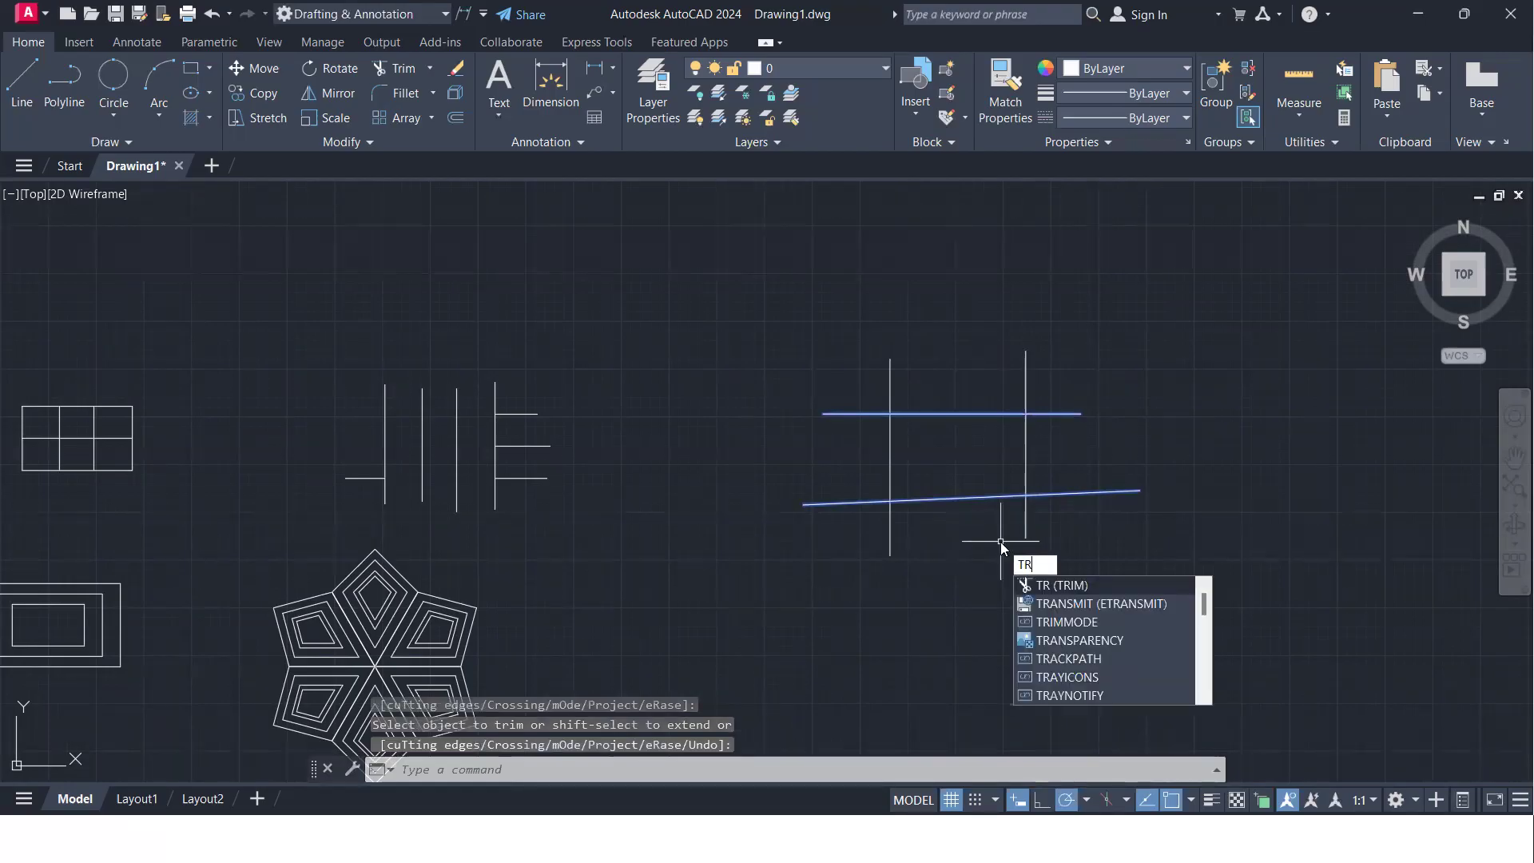
key(space)
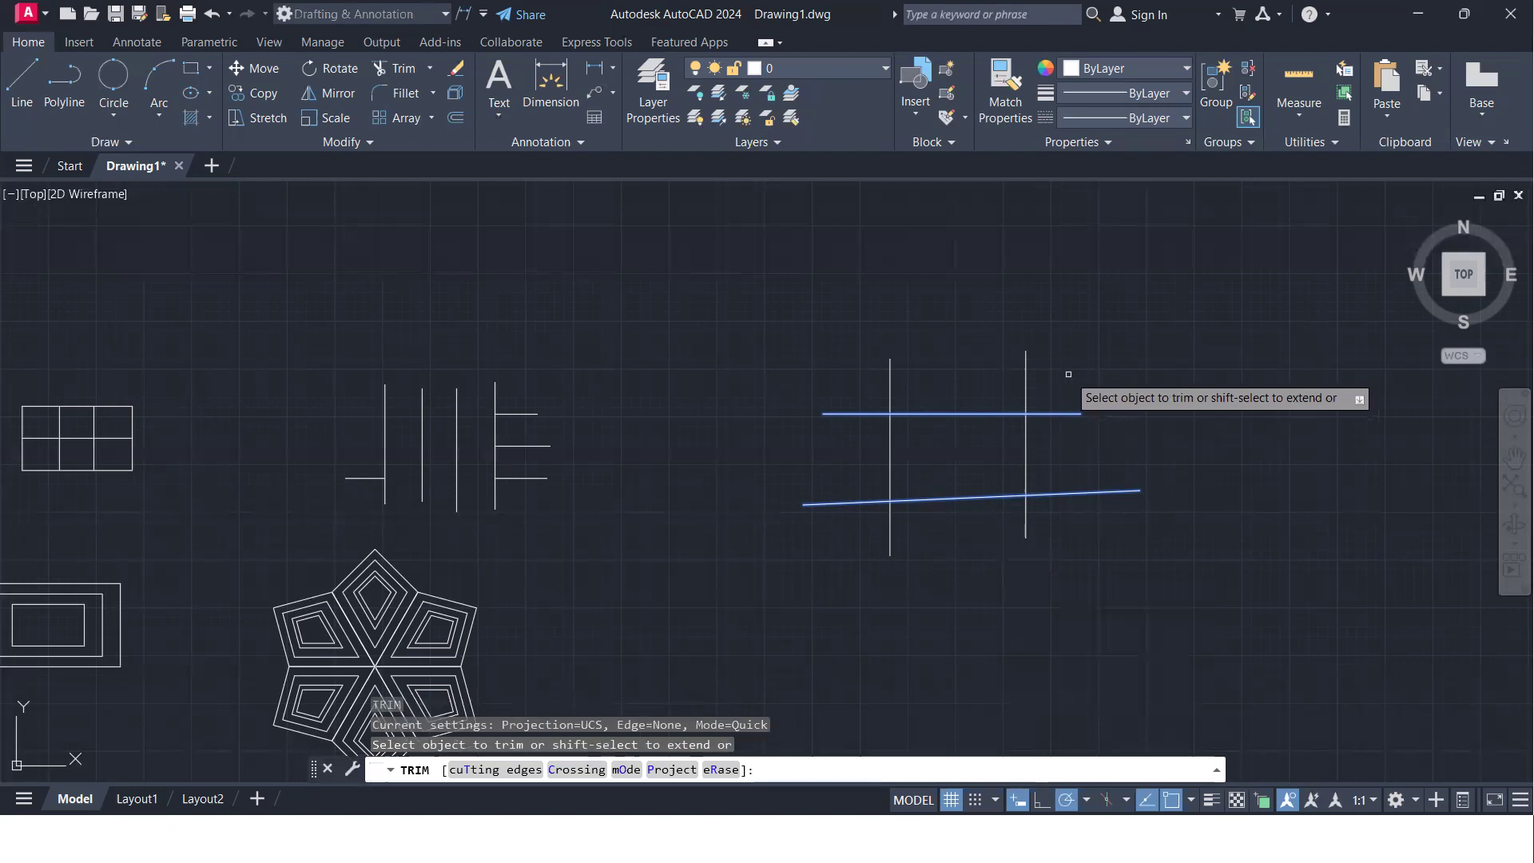
drag(1070, 373, 934, 383)
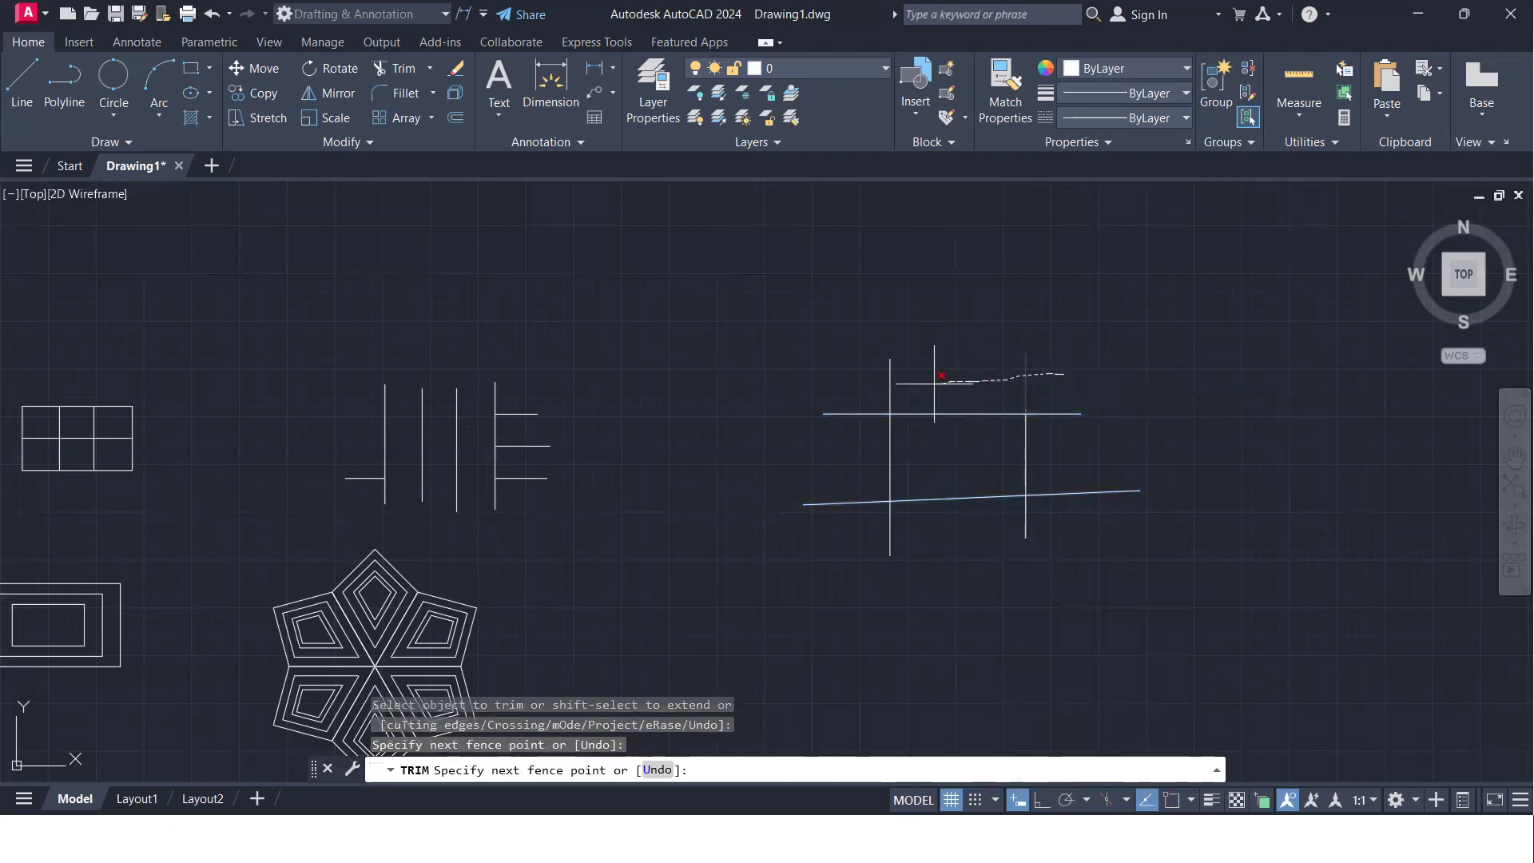
drag(873, 431, 866, 466)
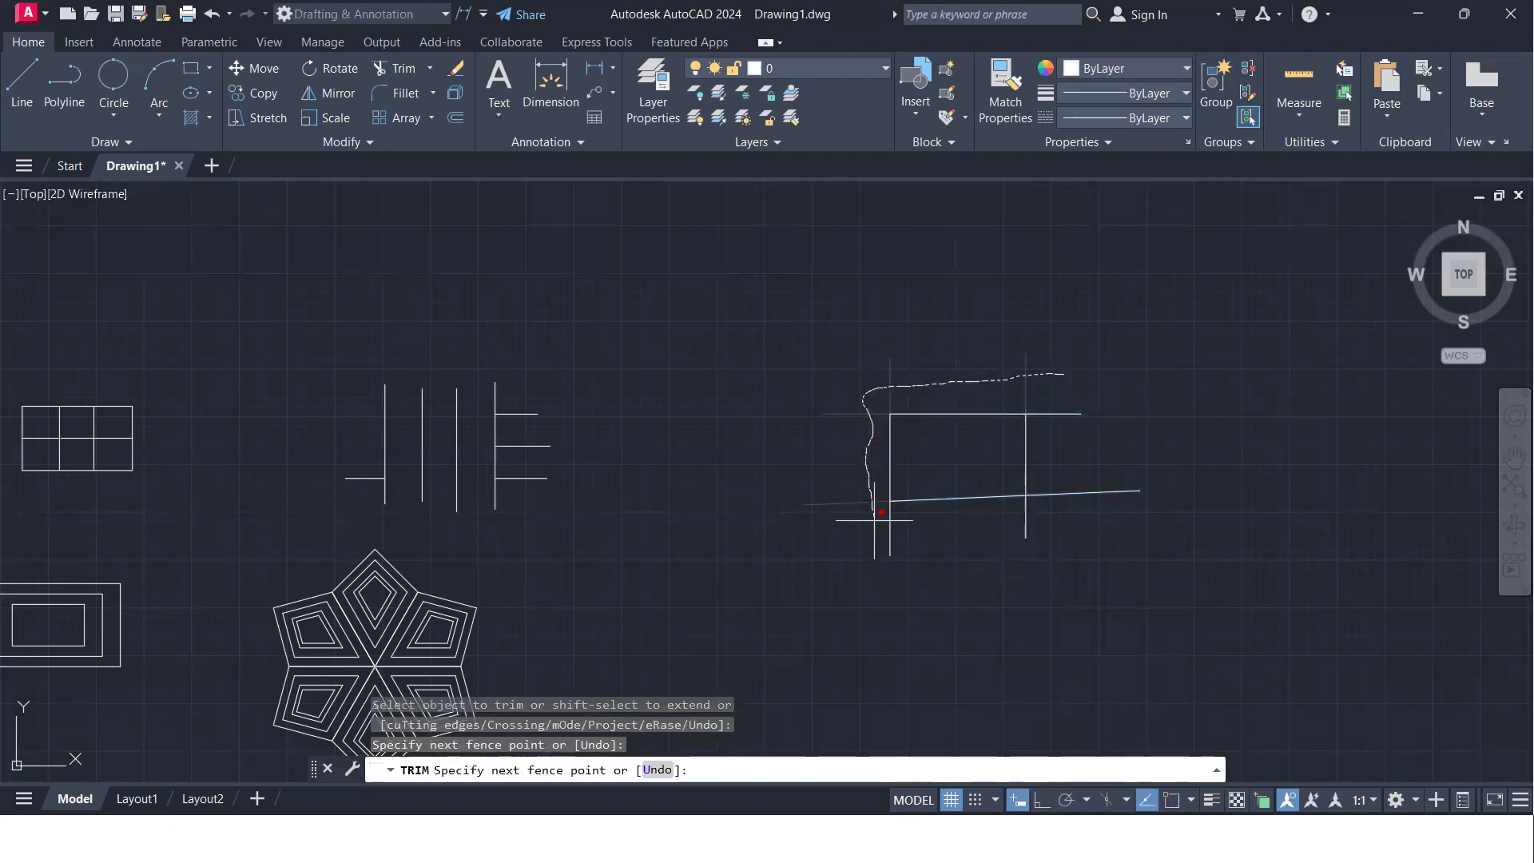
drag(1115, 513, 1055, 468)
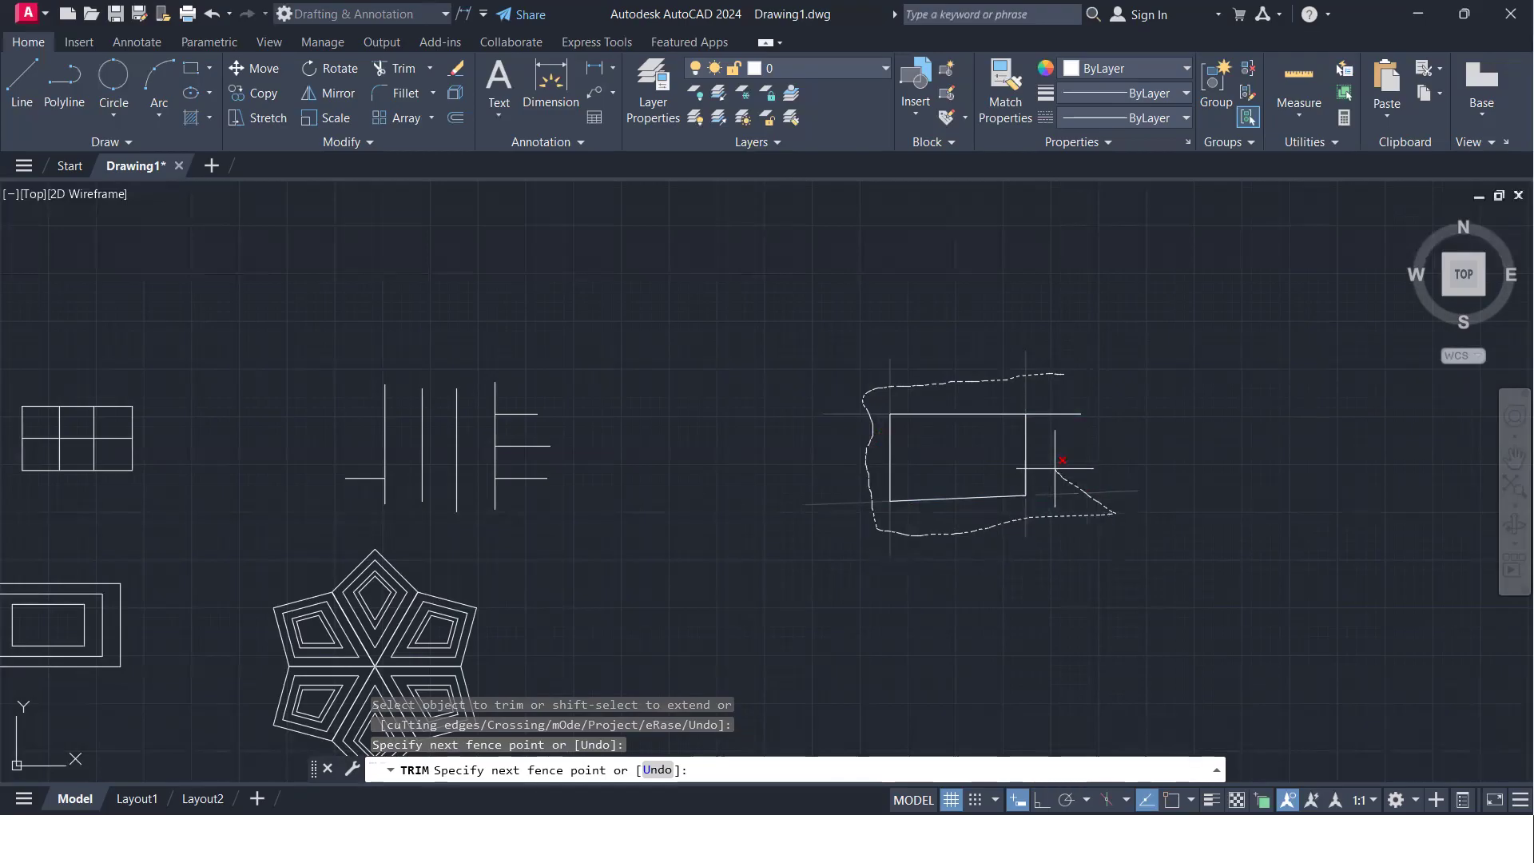
drag(1064, 389, 1061, 389)
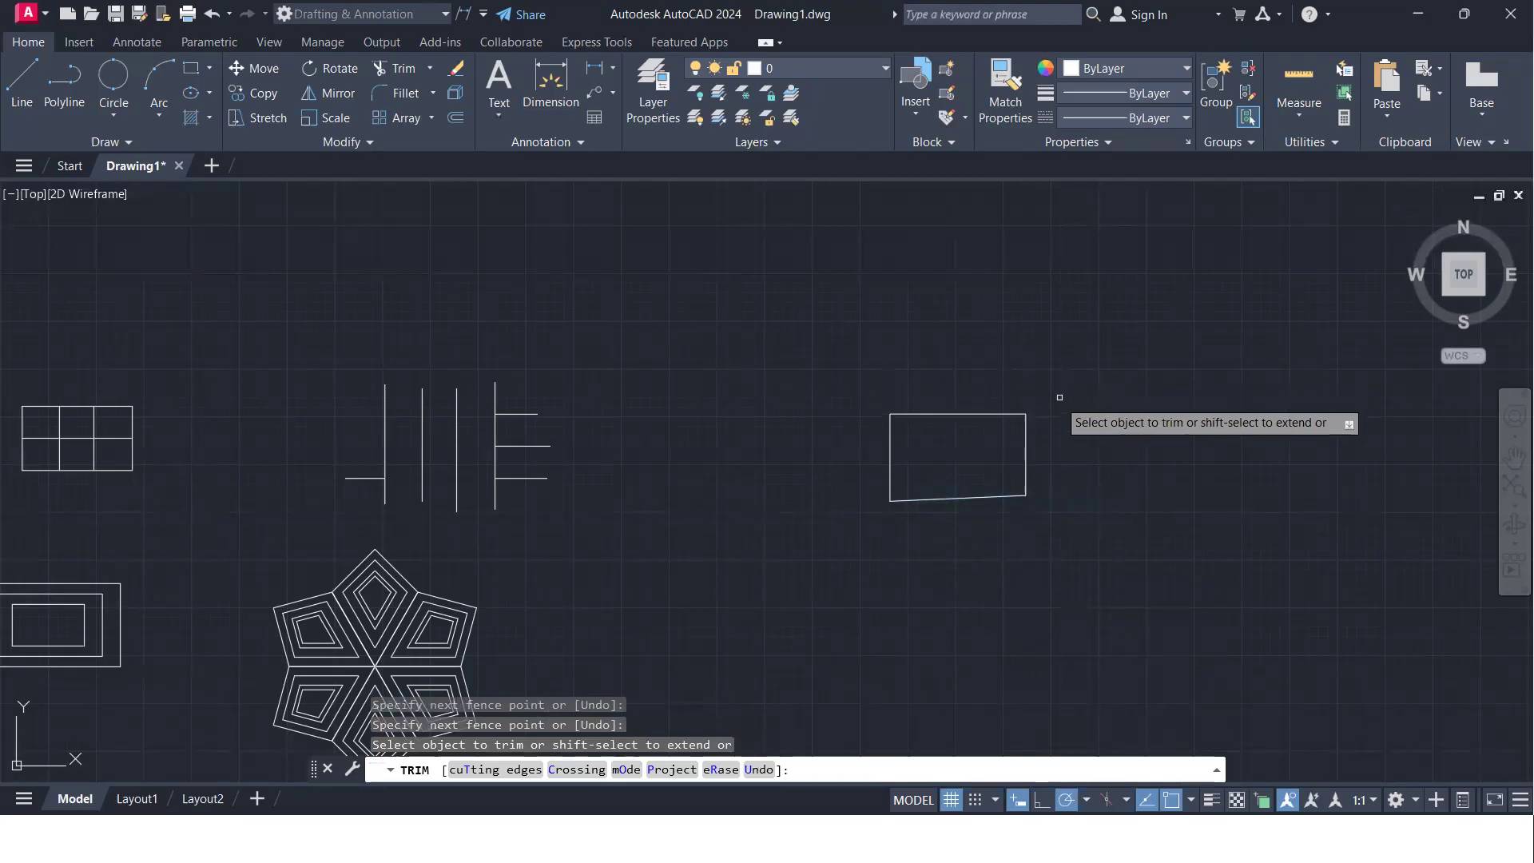
key(Return)
- Draw a circle with a radius of about 212 in the empty area between the plain rectangle and the six-cell grid
scroll(729, 376, down, 5)
middle_drag(769, 388, 1163, 424)
scroll(758, 432, up, 8)
middle_drag(748, 433, 712, 461)
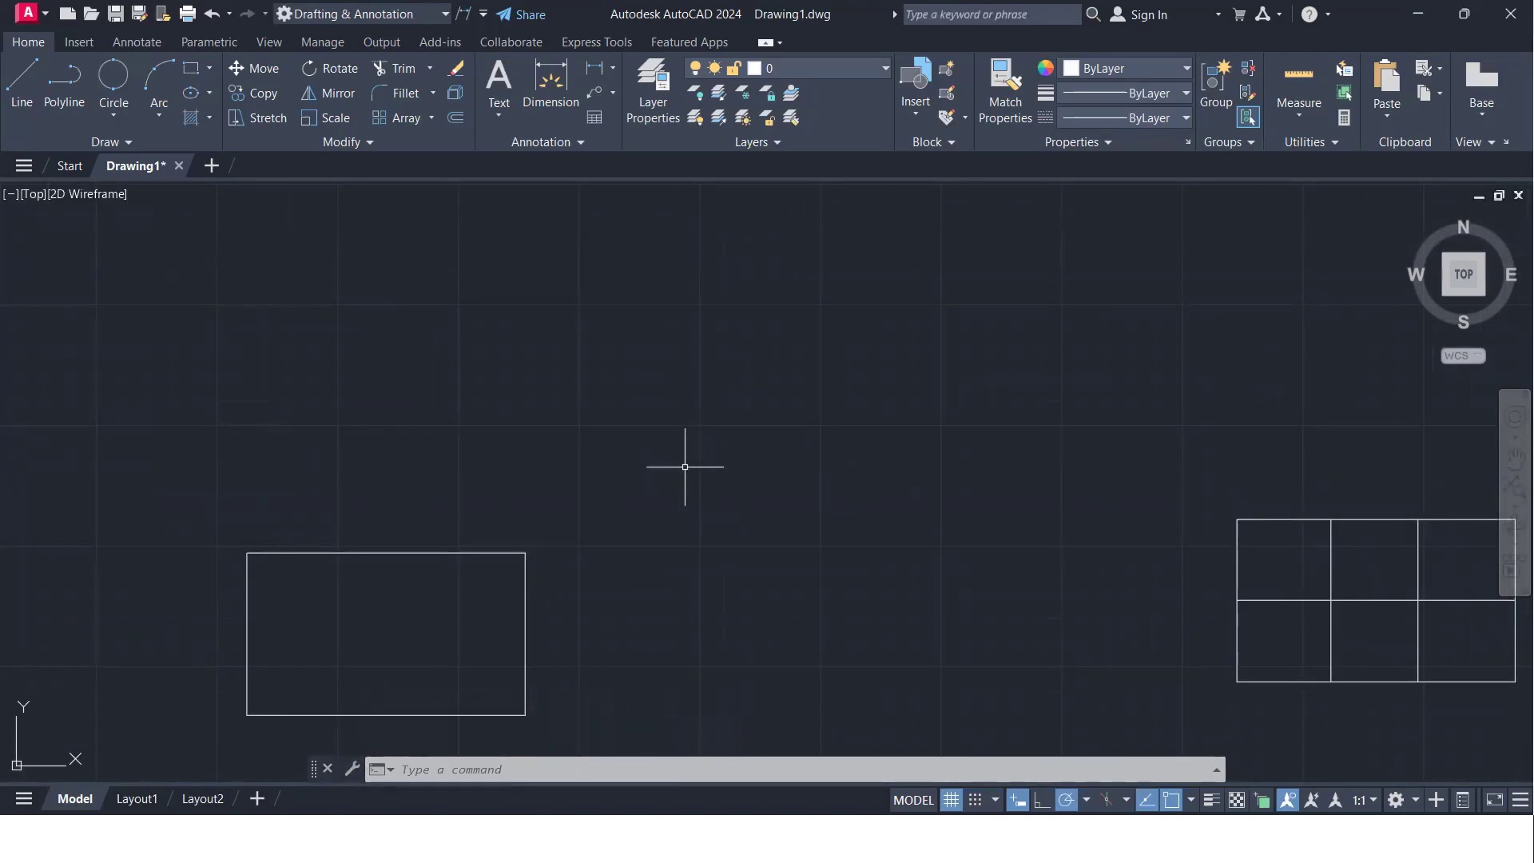
text(c)
key(Return)
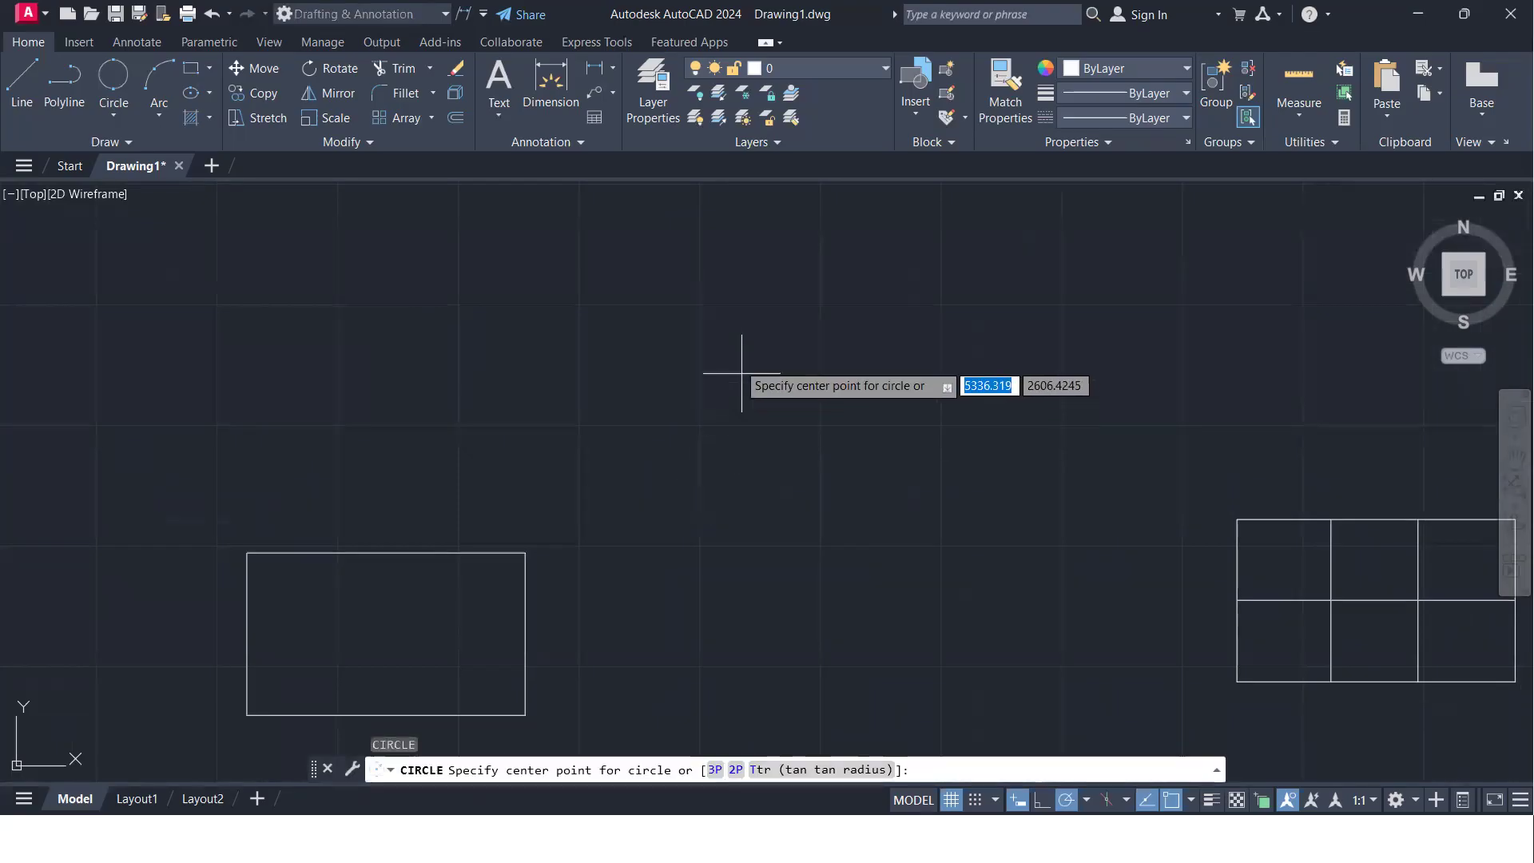
click(737, 356)
click(737, 457)
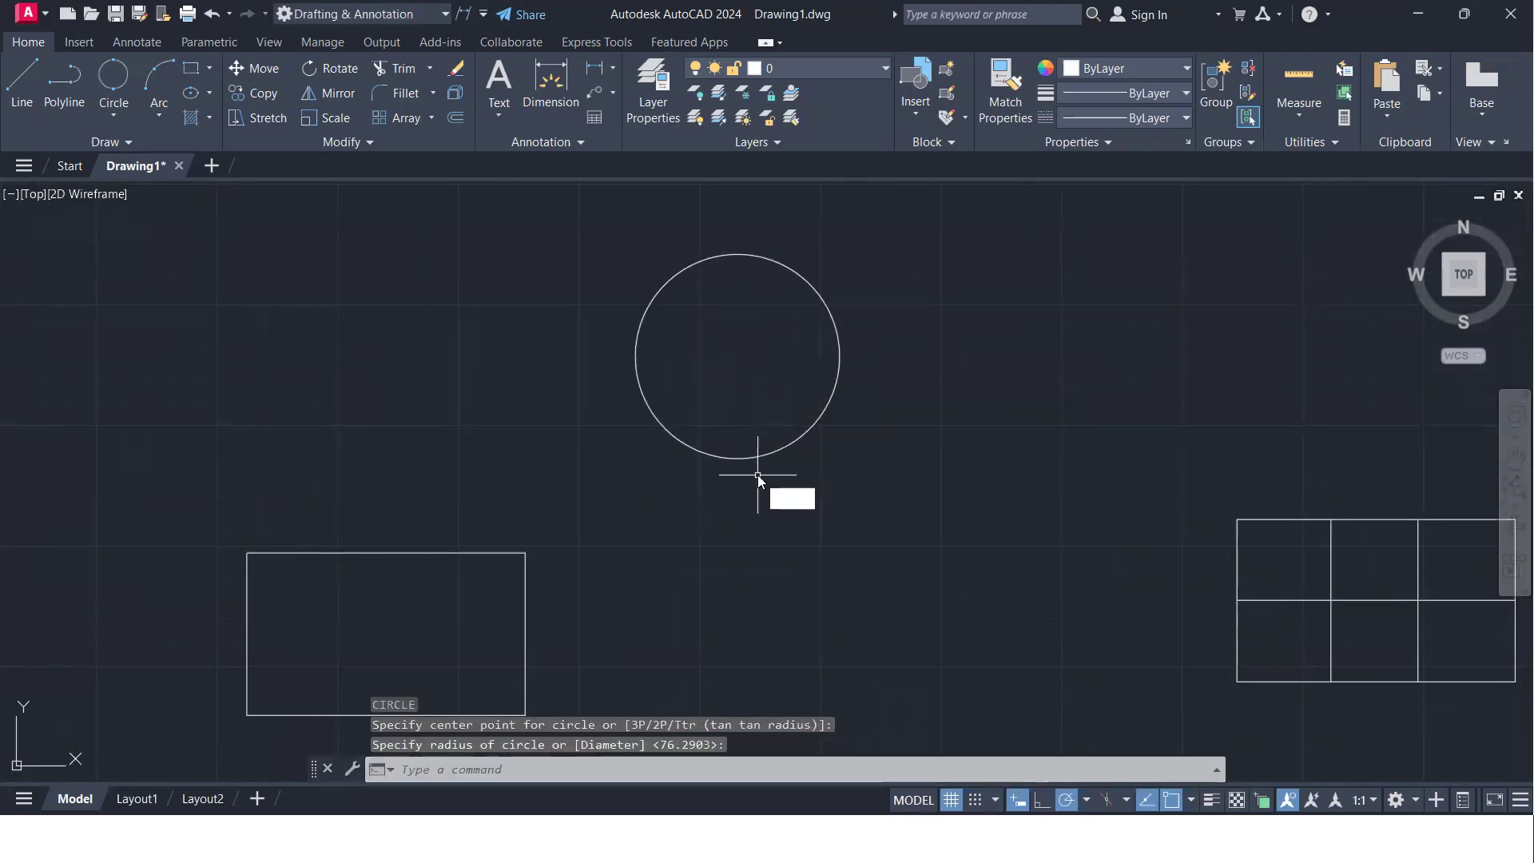
- Draw a small circle centered on the large circle's right quadrant point
key(Return)
click(838, 357)
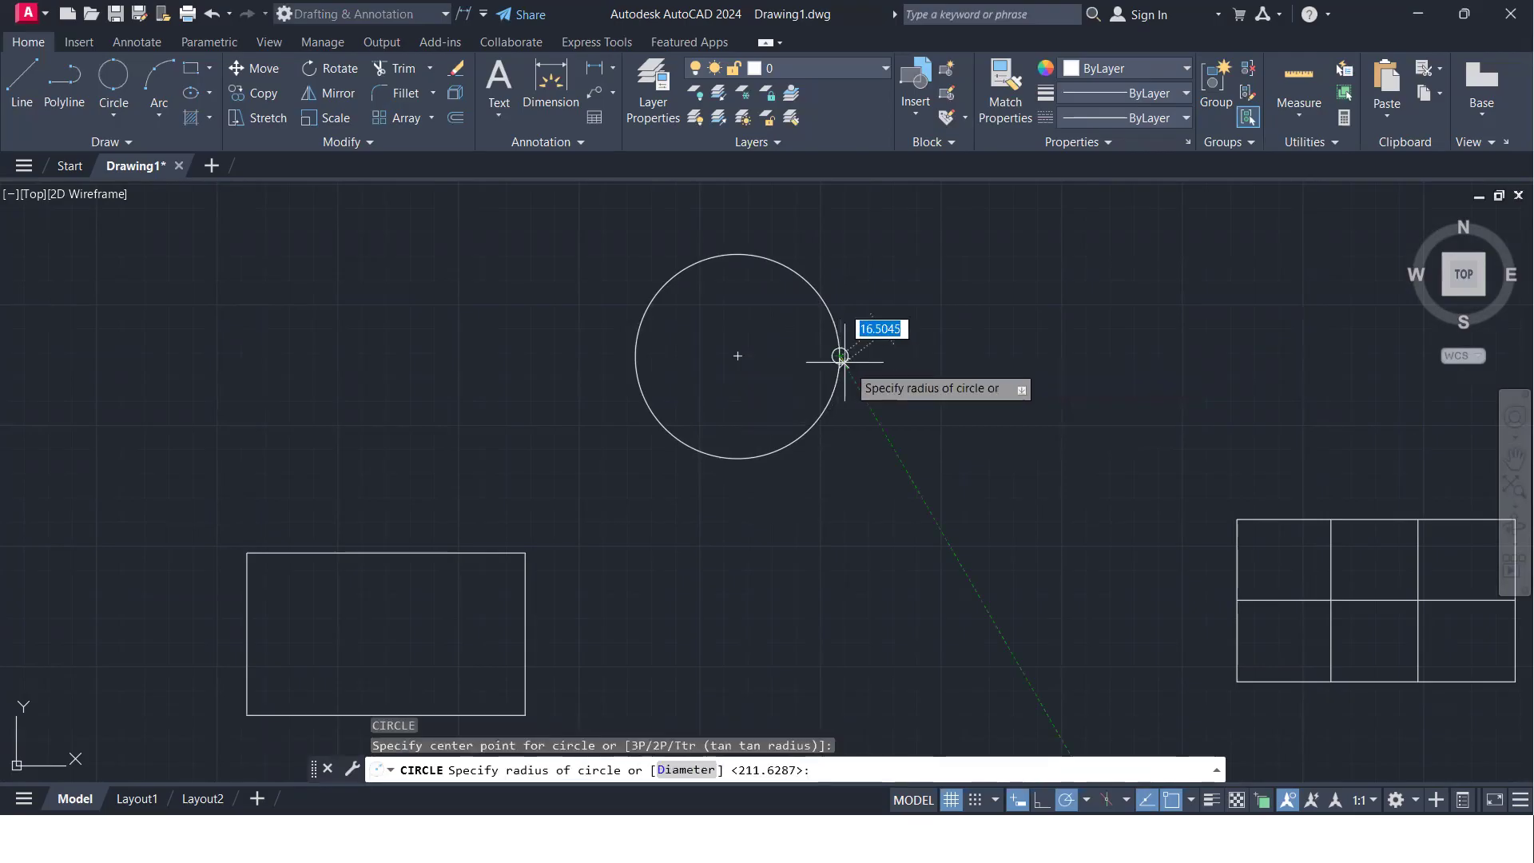
click(857, 374)
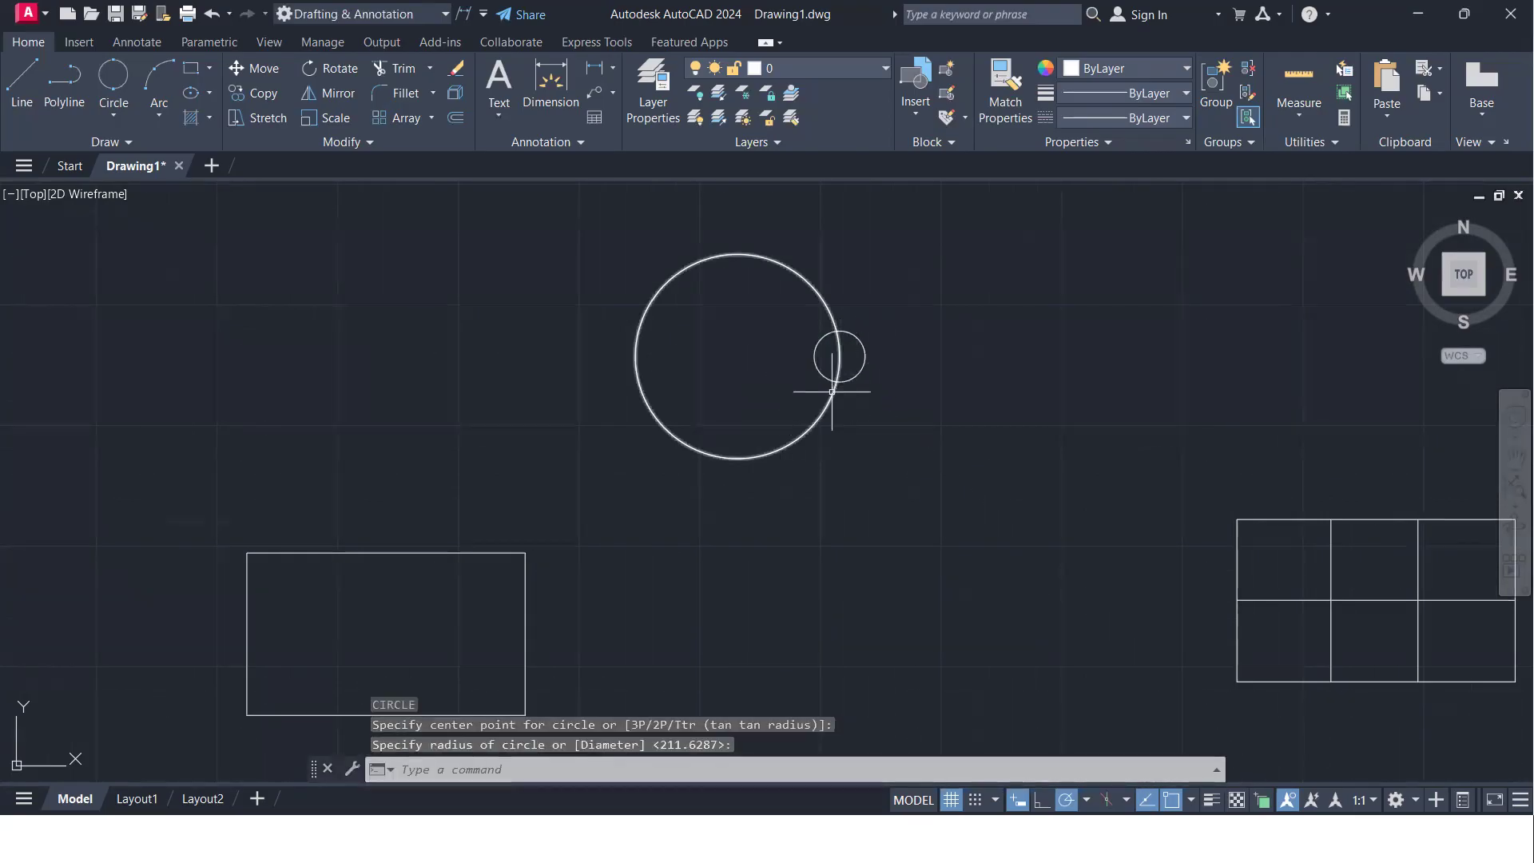
- Rotate a copy of the small circle 90° about the large circle's center onto the top quadrant
click(903, 374)
click(848, 343)
text(ro)
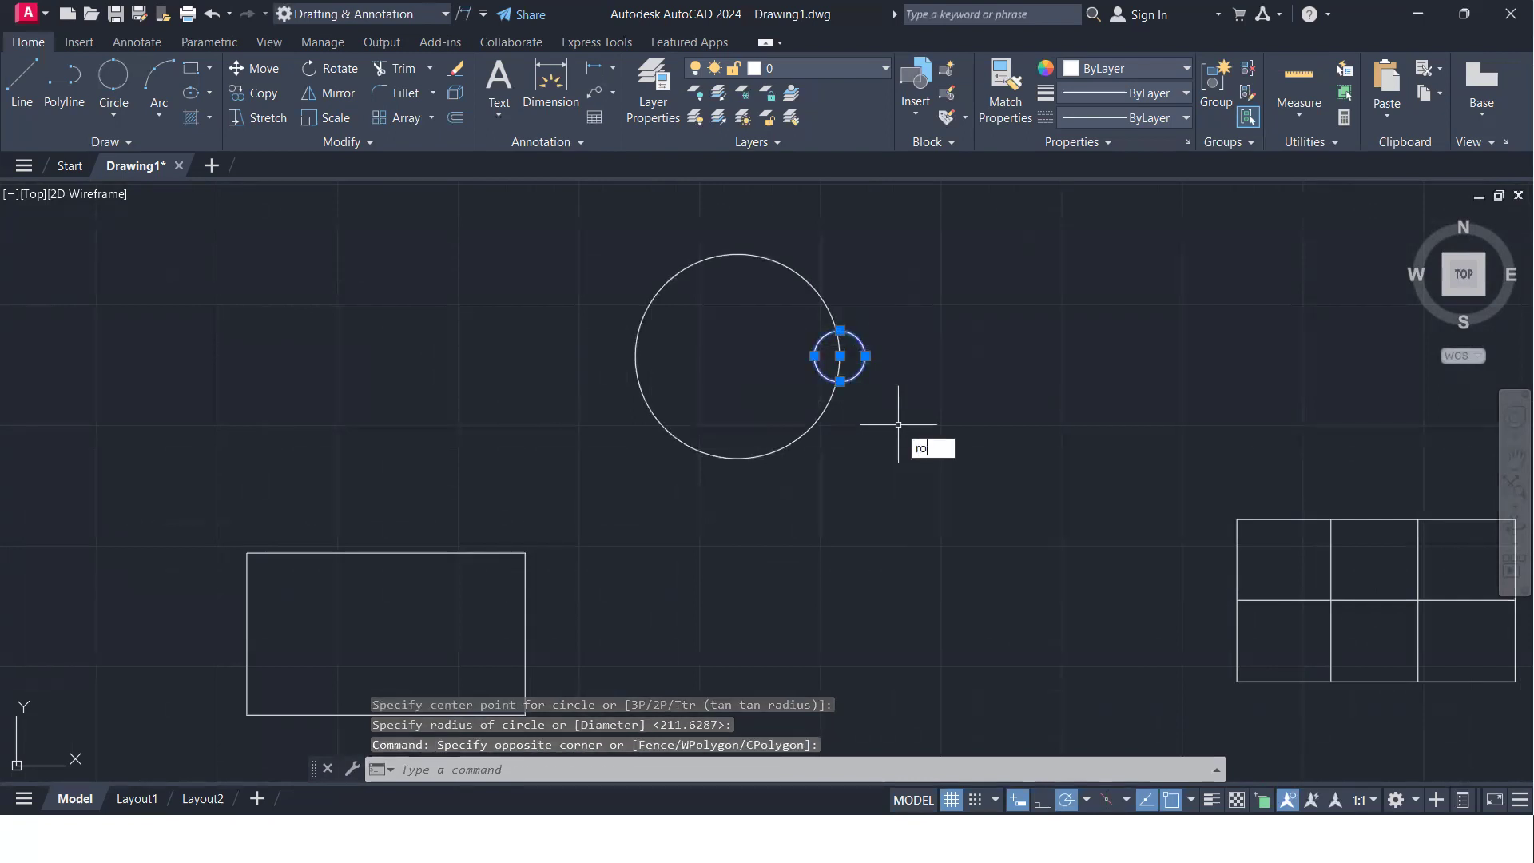
key(Return)
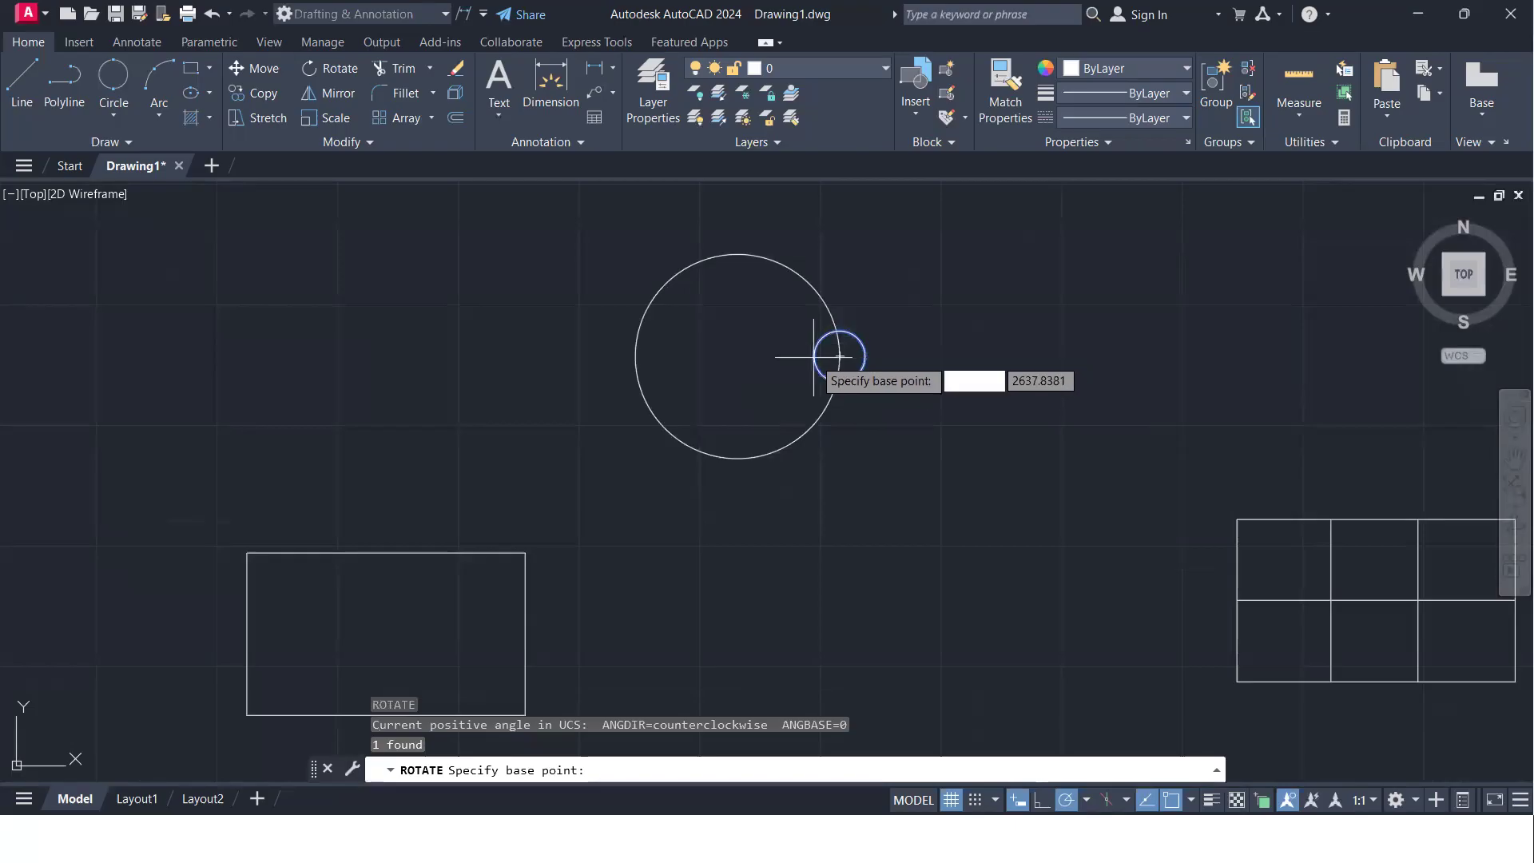
click(737, 356)
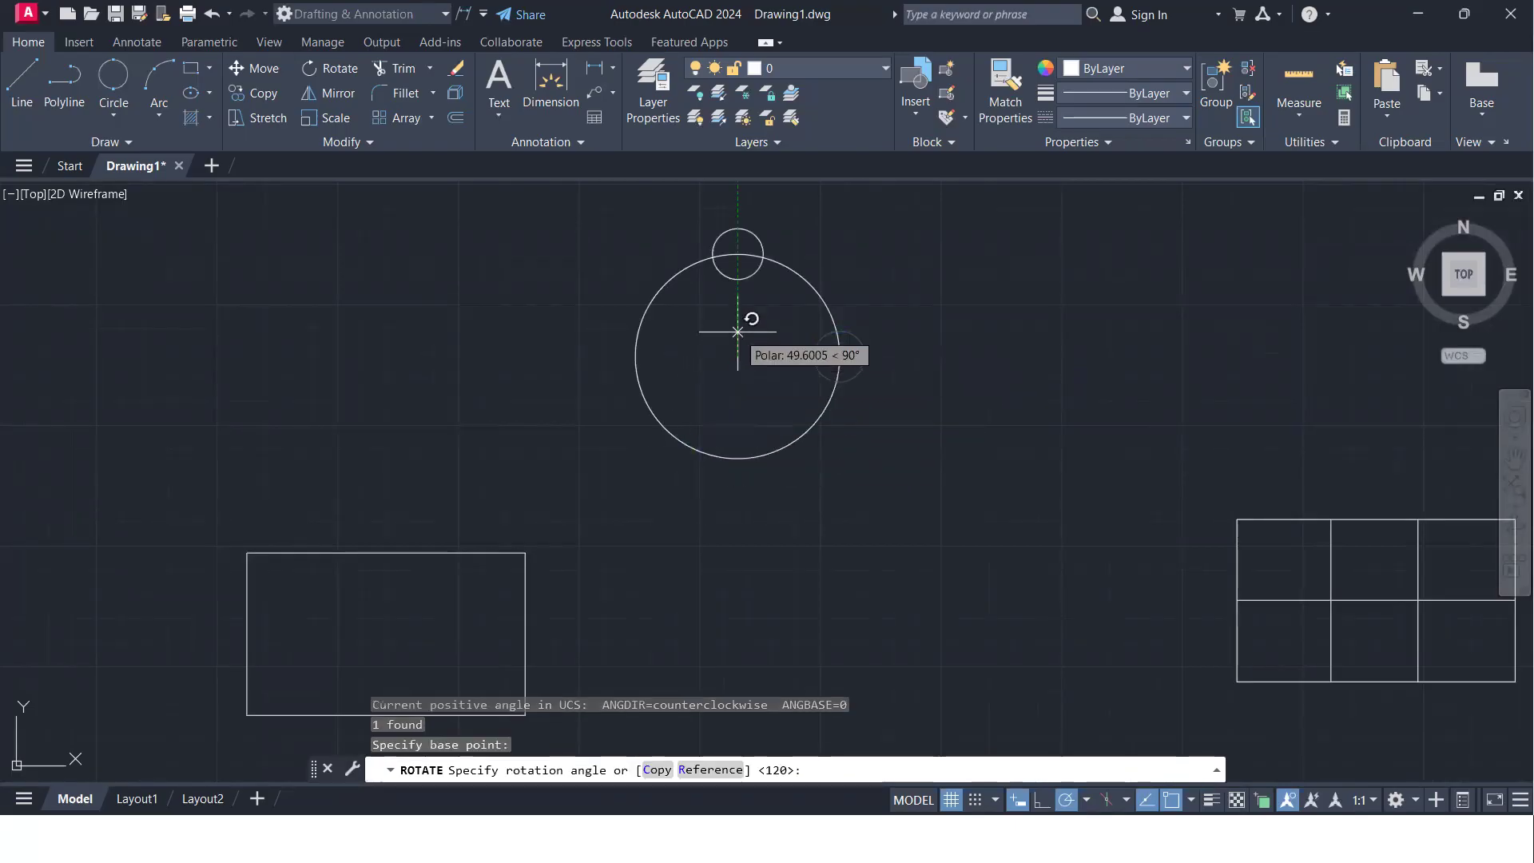
text(c)
key(Return)
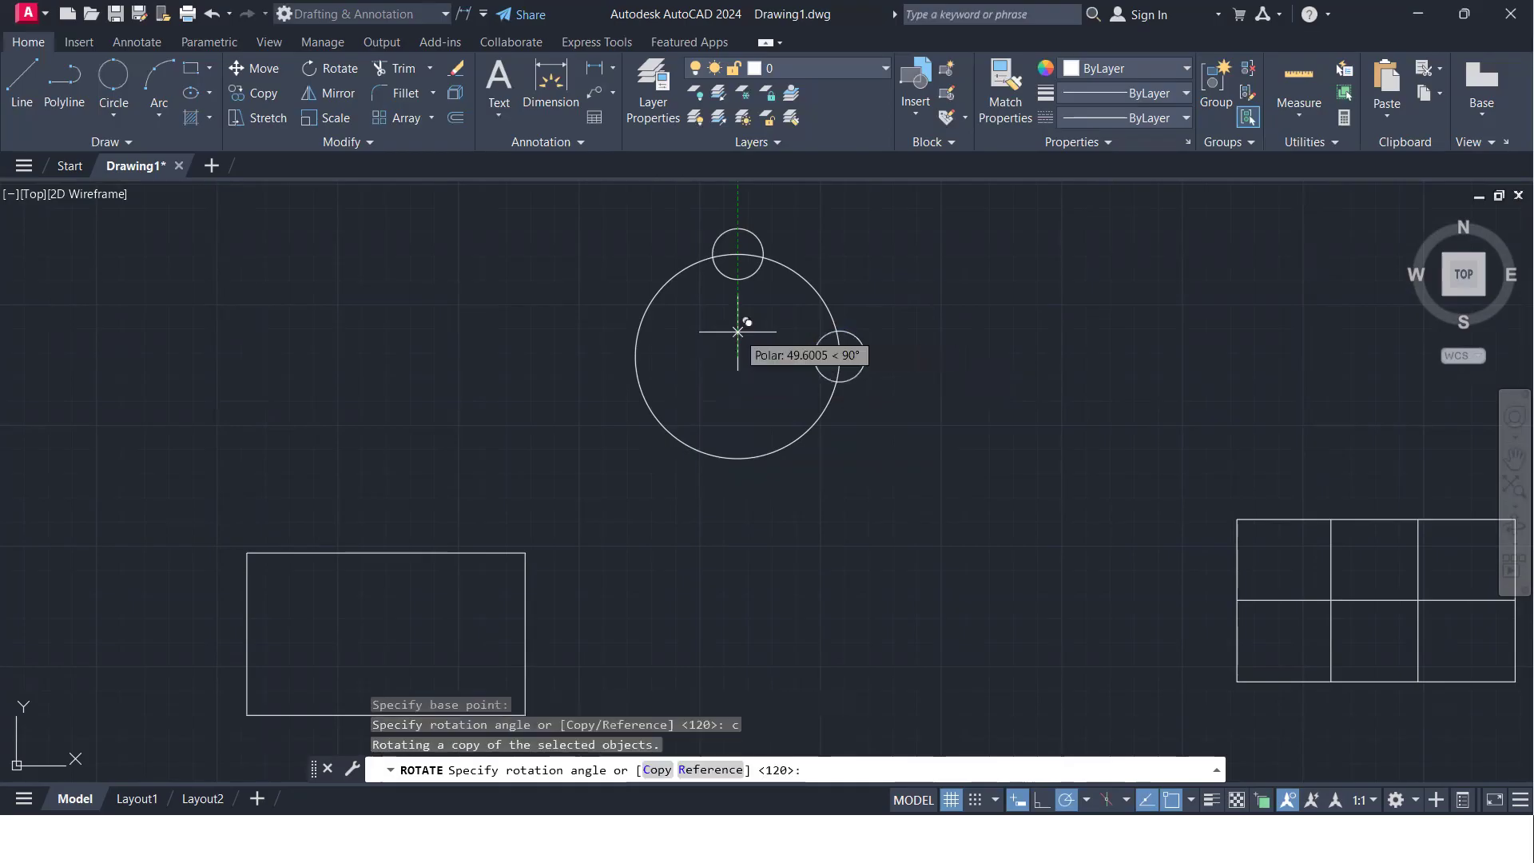
click(737, 331)
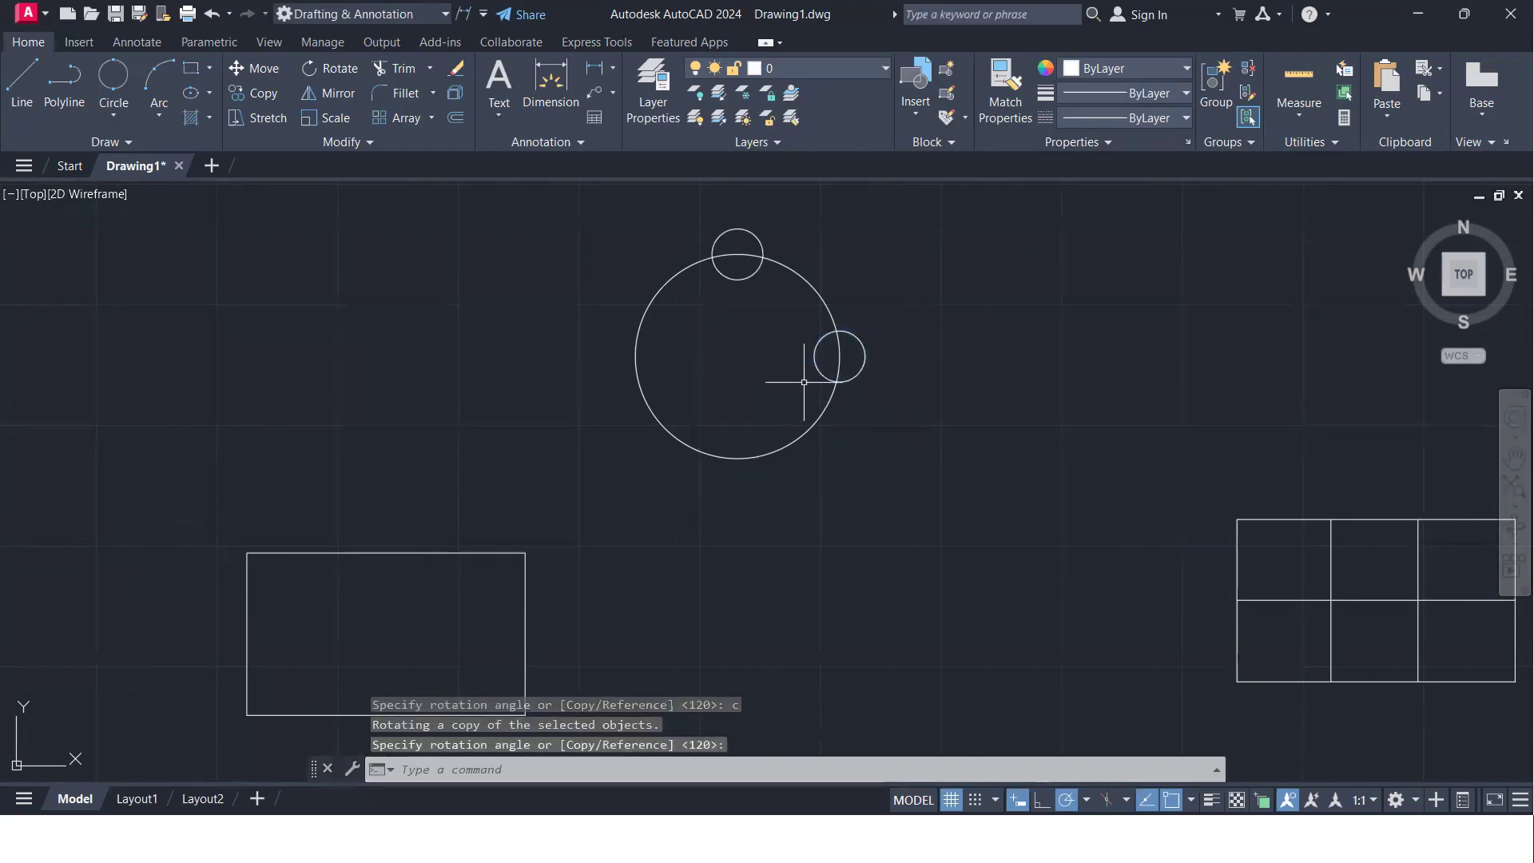
- Try to rotate both small circles 180° about the large circle's center without copying, and undo the rotation
click(890, 372)
click(857, 346)
click(763, 312)
click(728, 273)
text(ro)
key(Return)
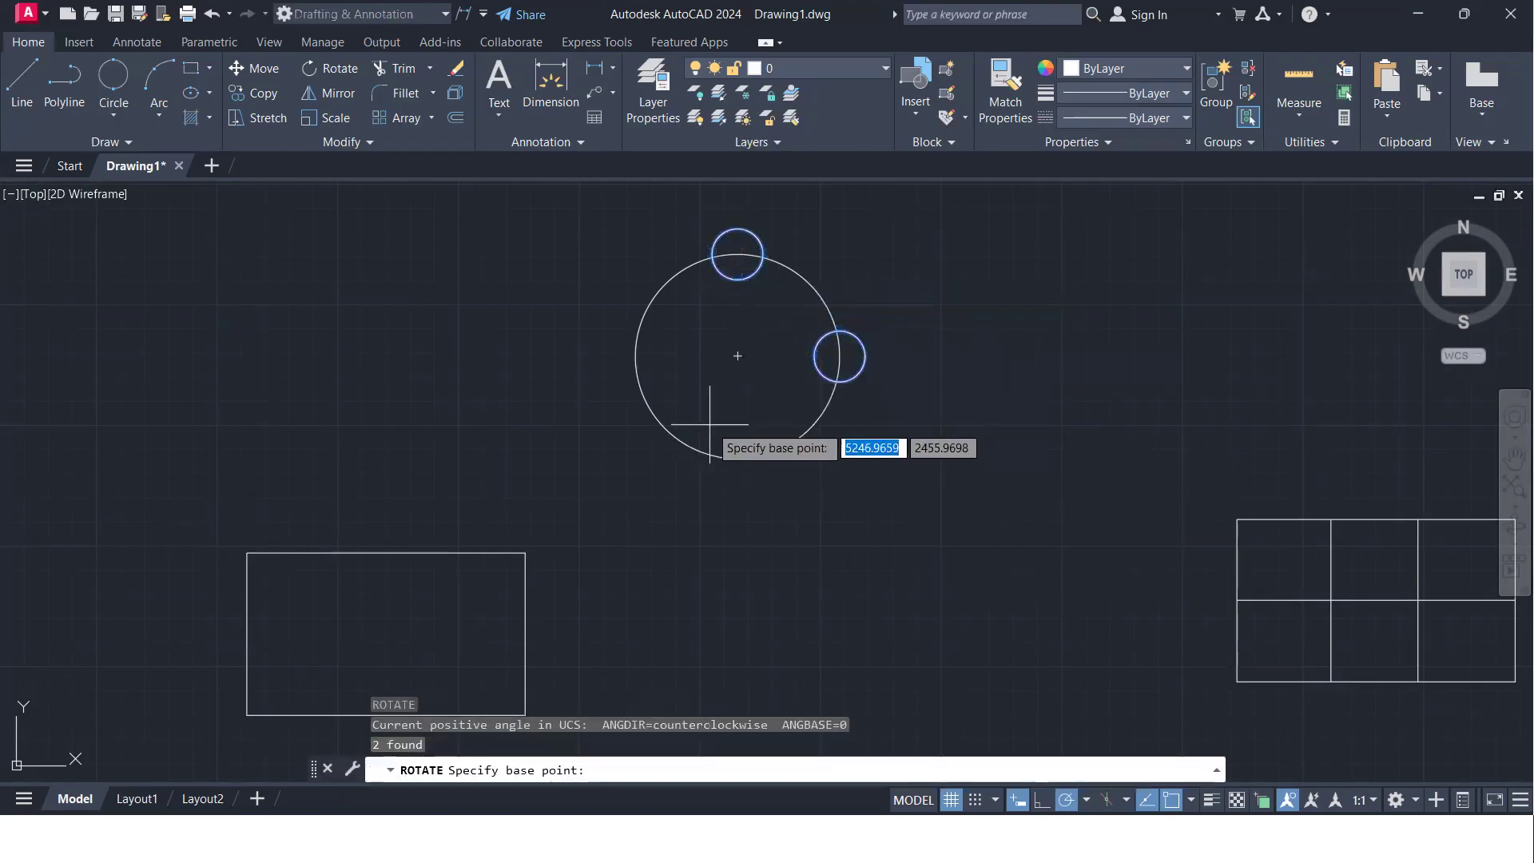
click(736, 355)
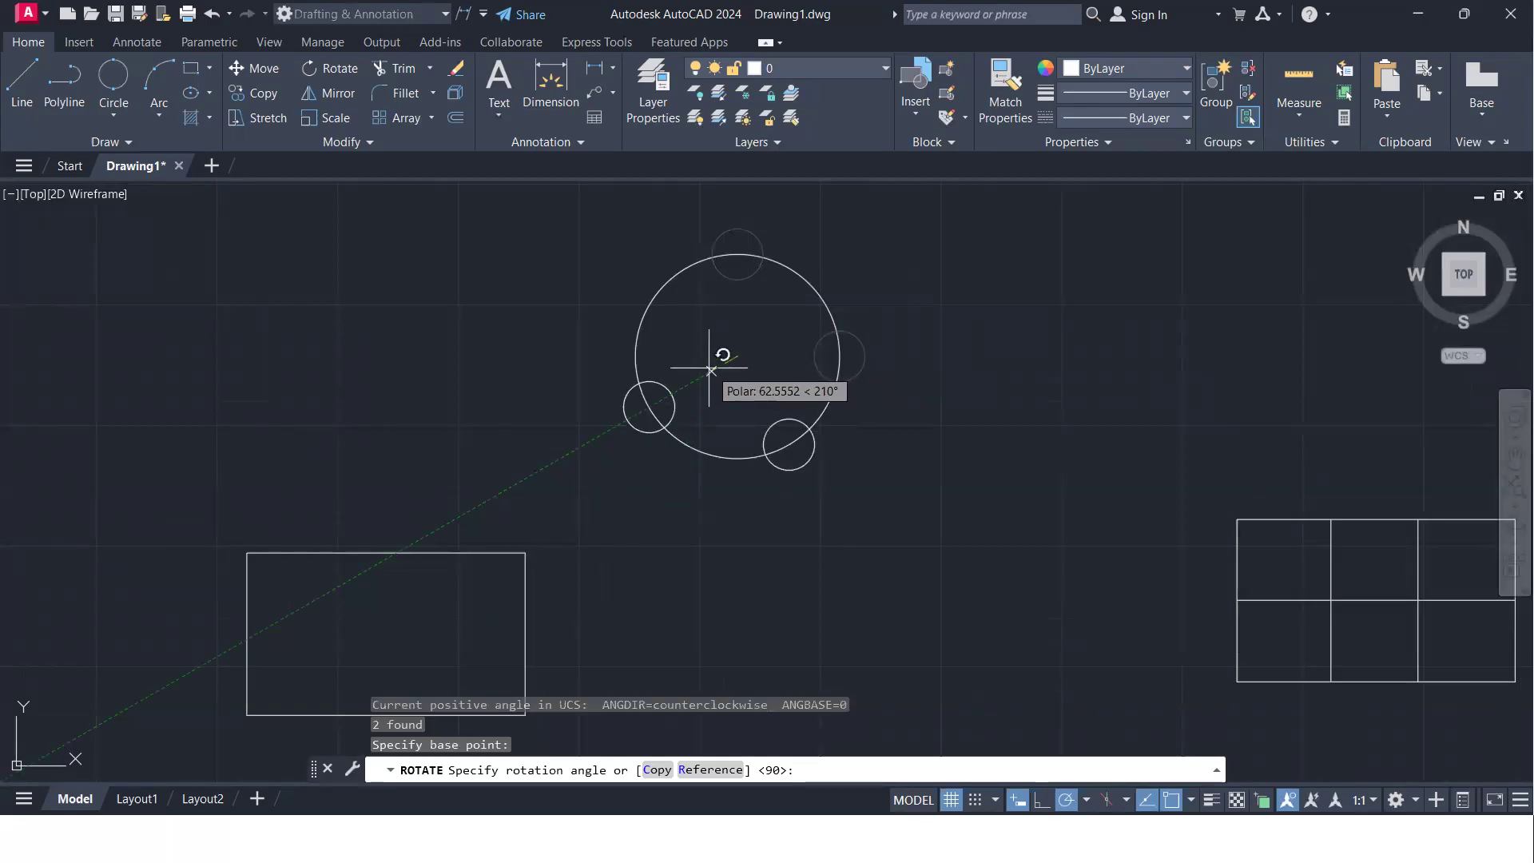
click(699, 353)
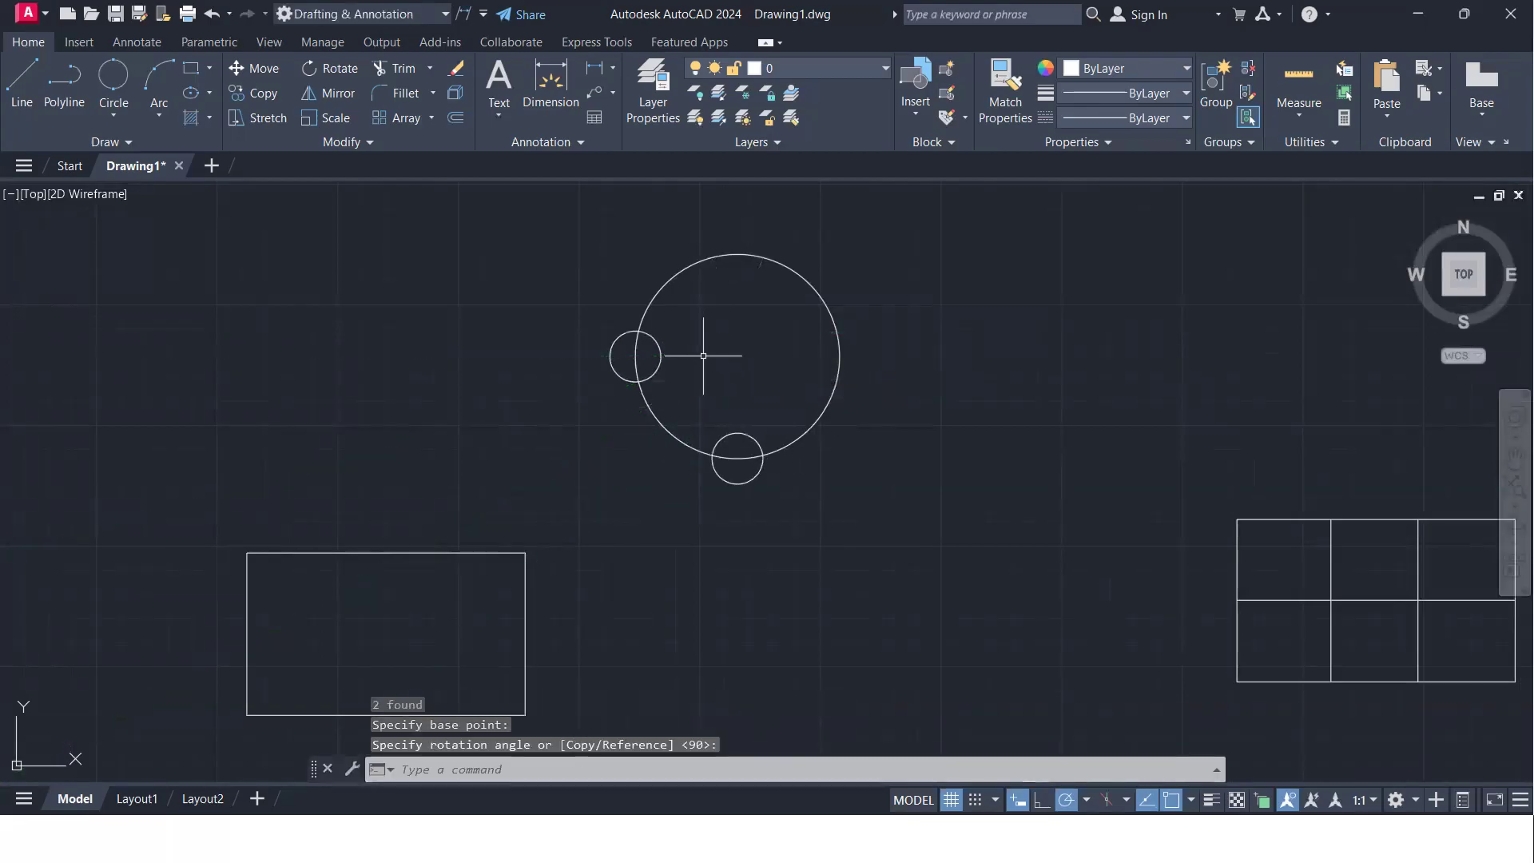
key(ctrl+z)
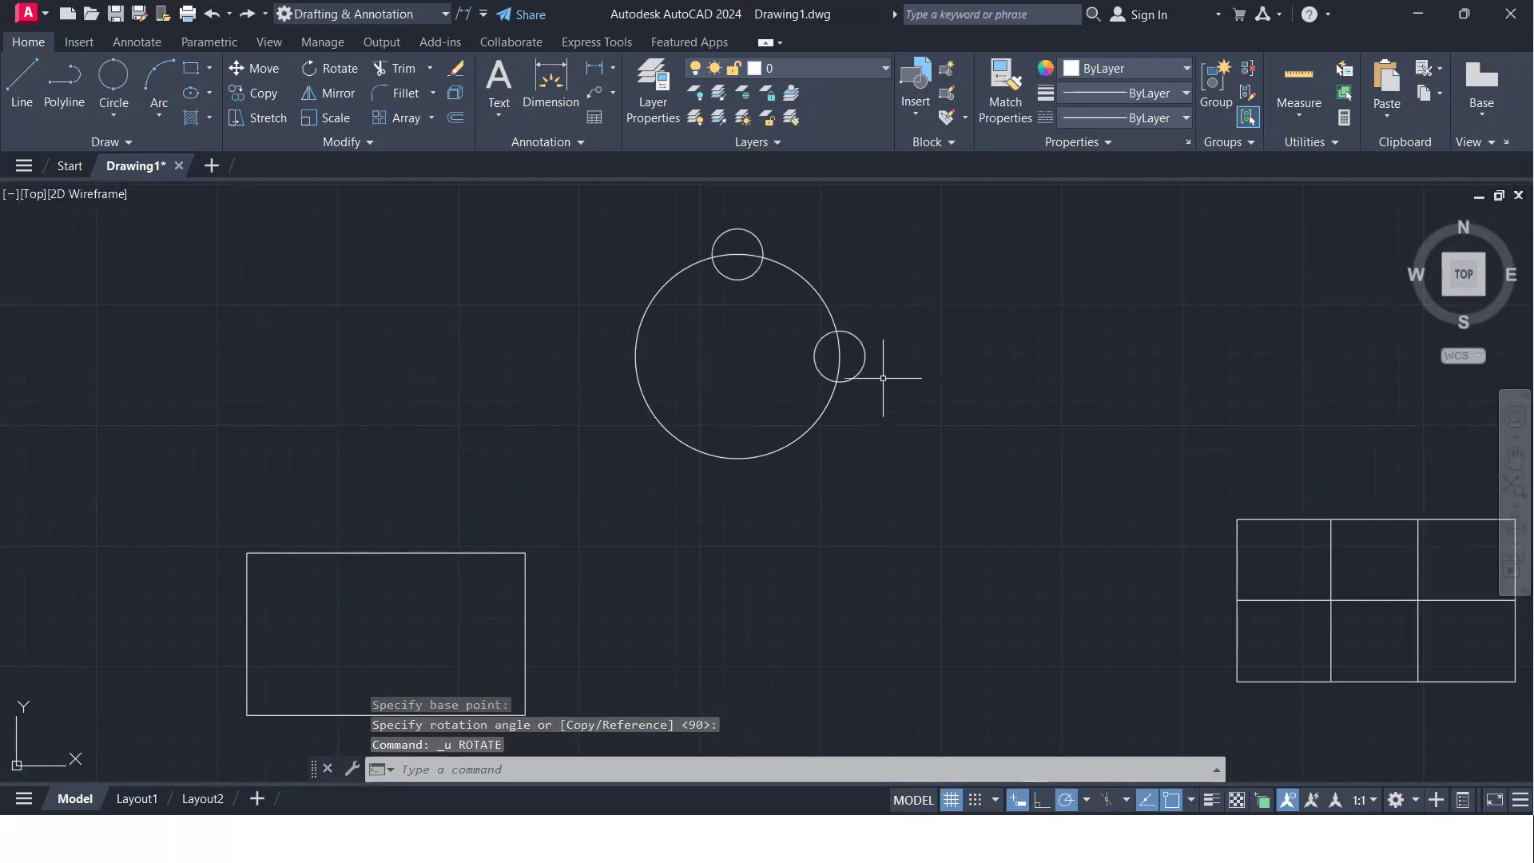
- Rotate a copy of both small circles 180° about the large circle's center so small circles occupy all four quadrants
click(882, 378)
click(849, 326)
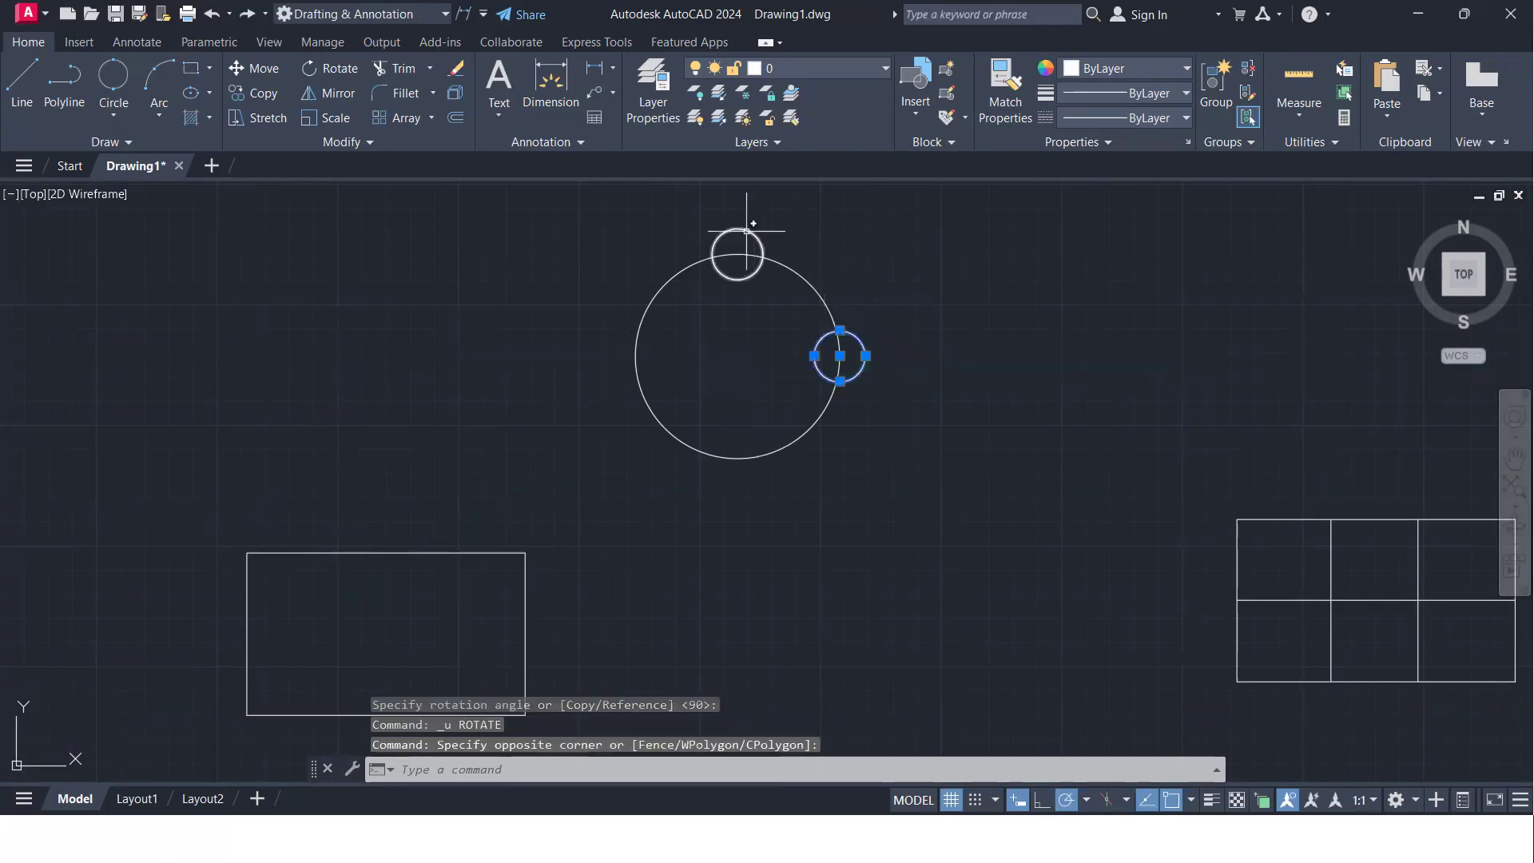
click(746, 230)
text(ro)
key(Return)
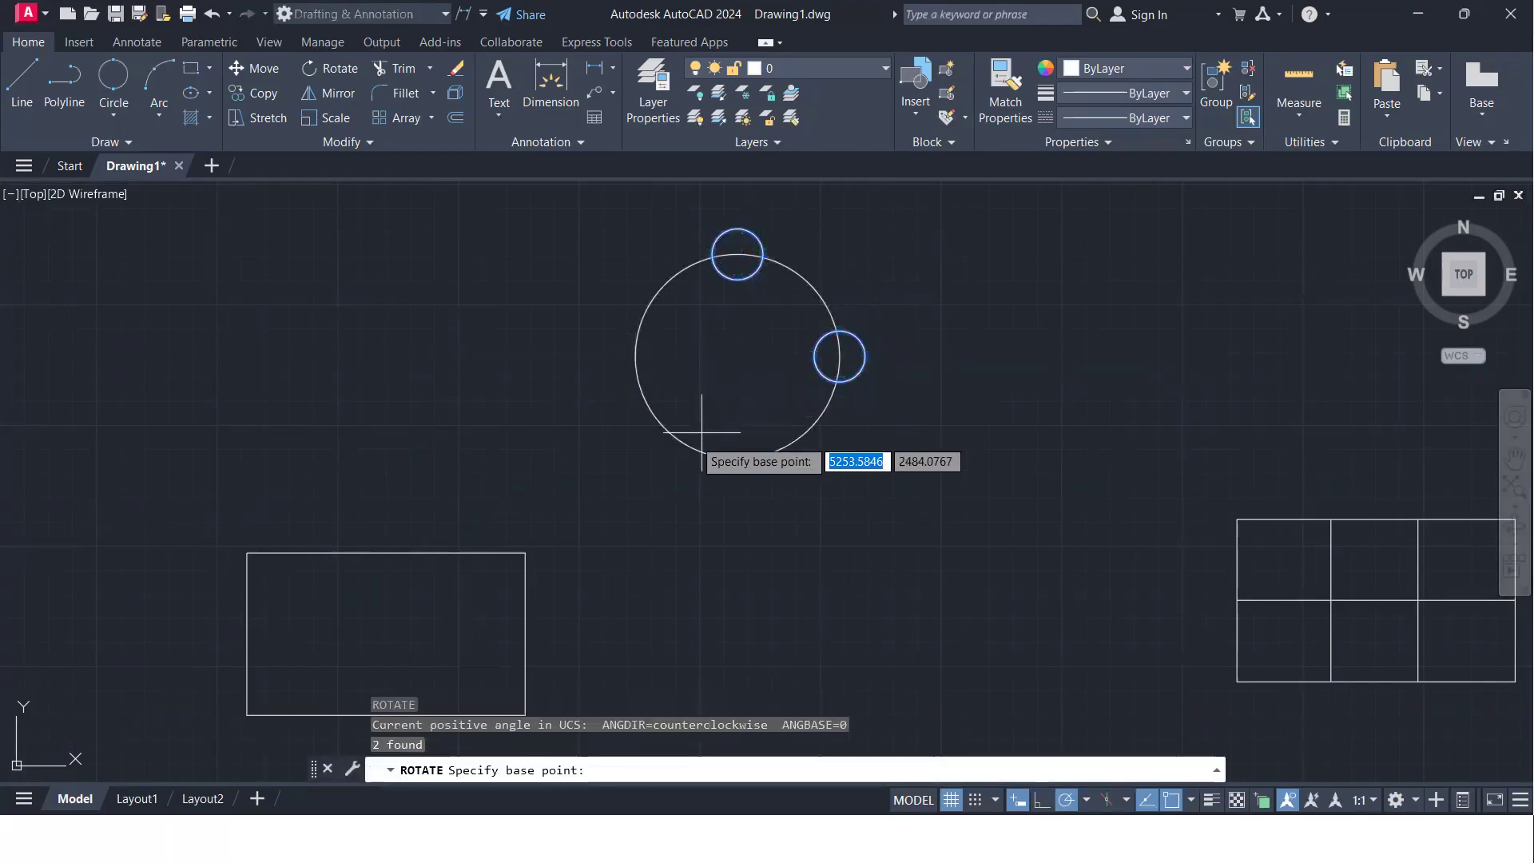
click(737, 355)
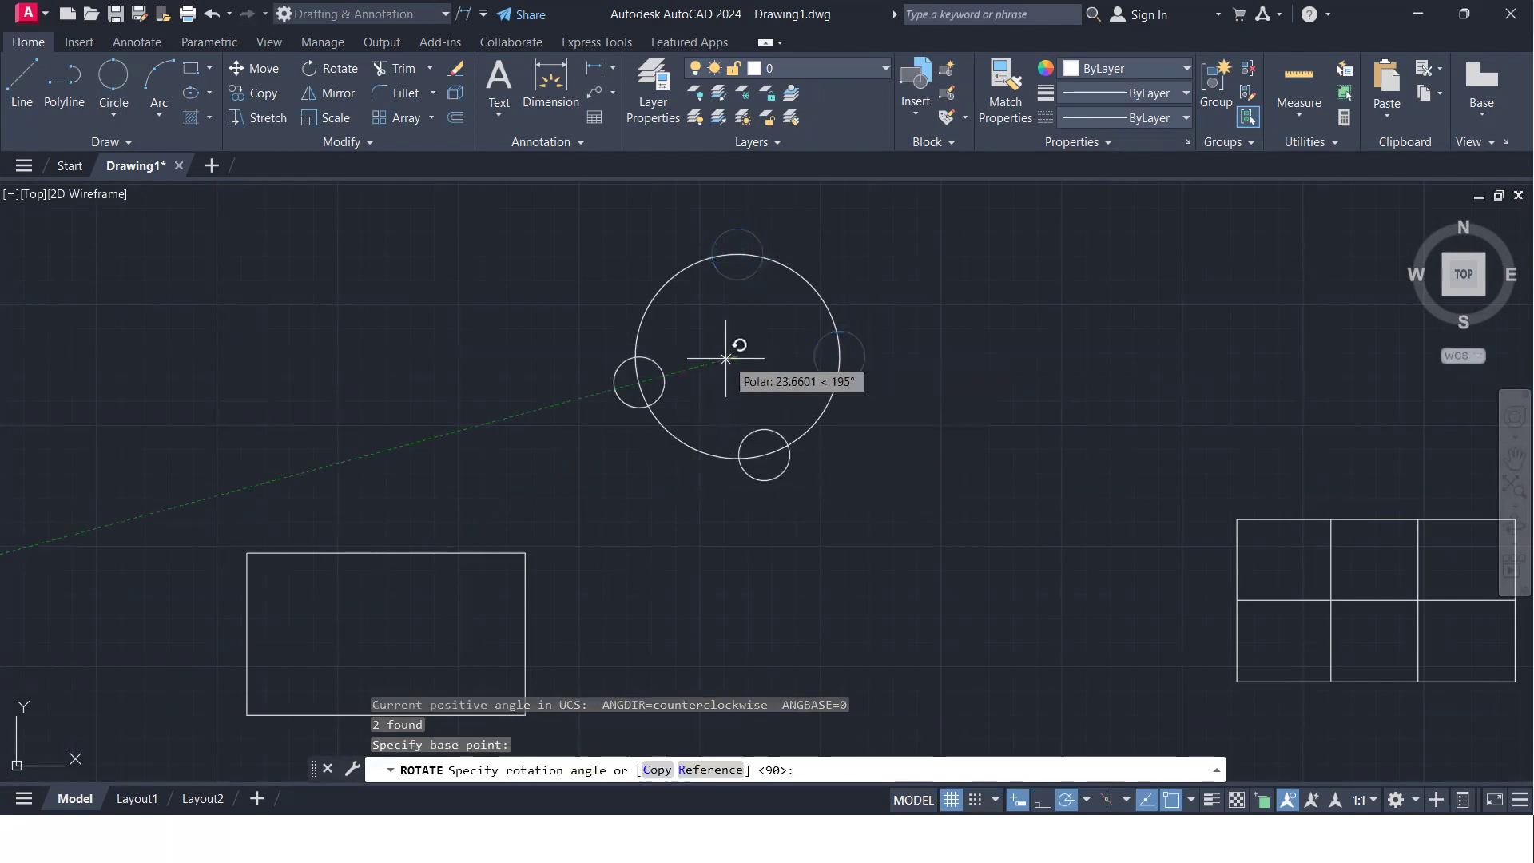
text(c)
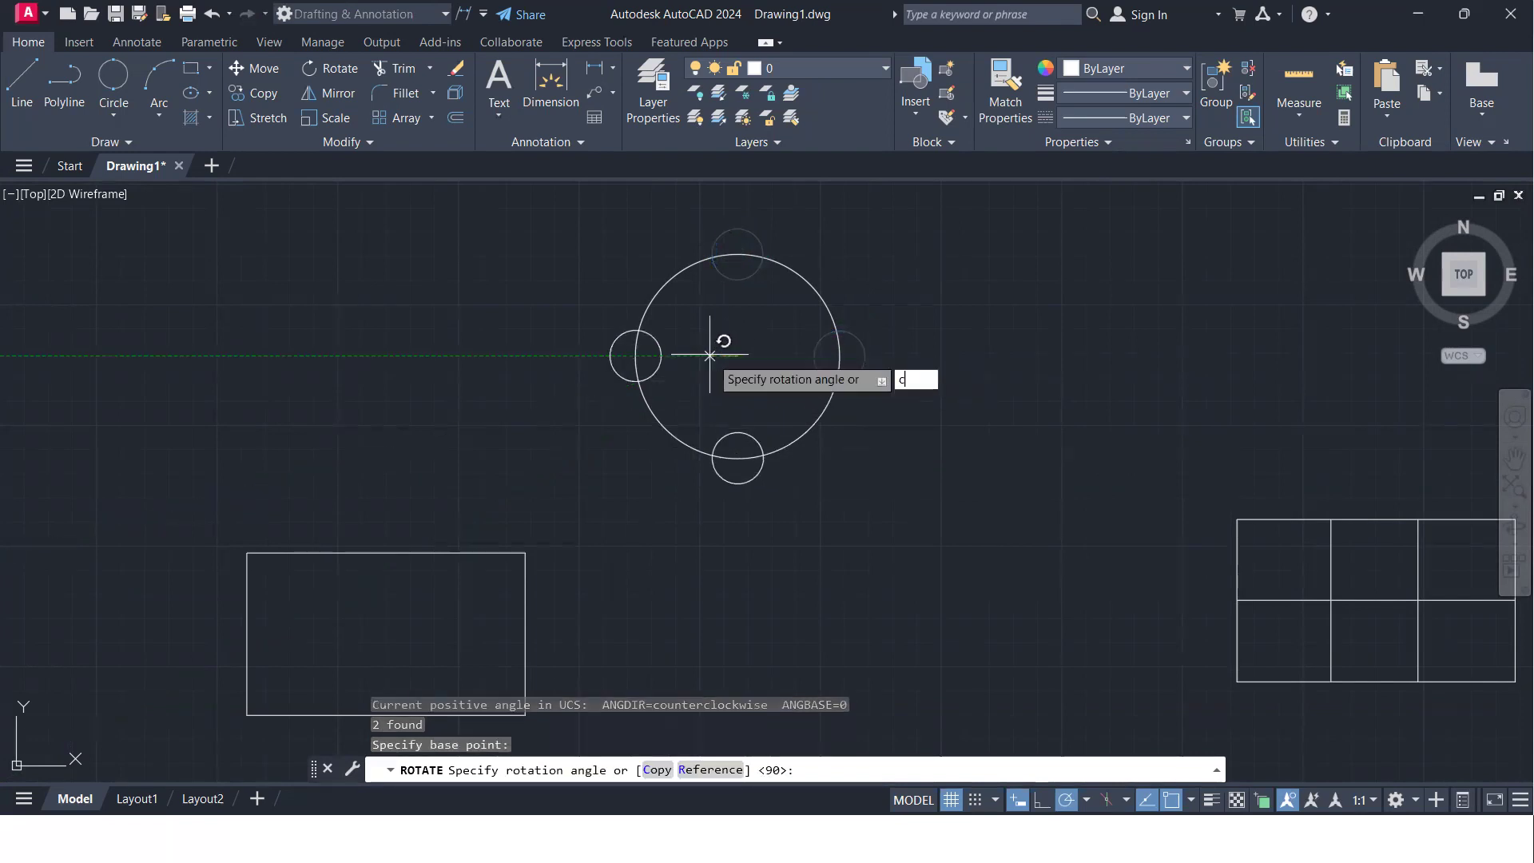
key(Return)
key(Return)
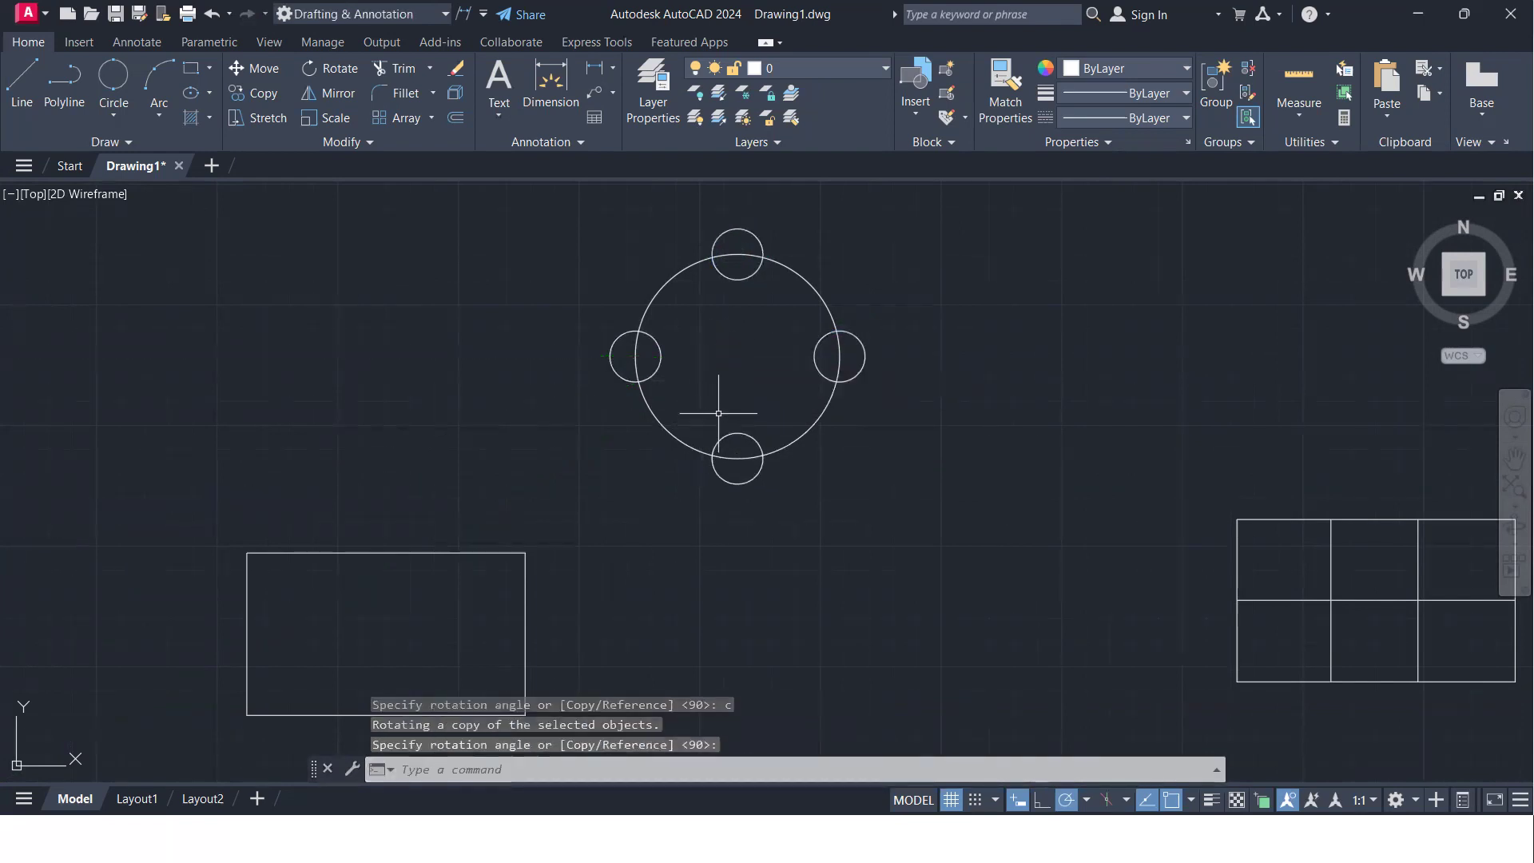
- Trim the overlapping inner arcs at all four small circles with a freehand fence to leave one outer outline, then end Trim
scroll(719, 415, down, 2)
middle_drag(717, 386, 657, 397)
scroll(657, 397, up, 4)
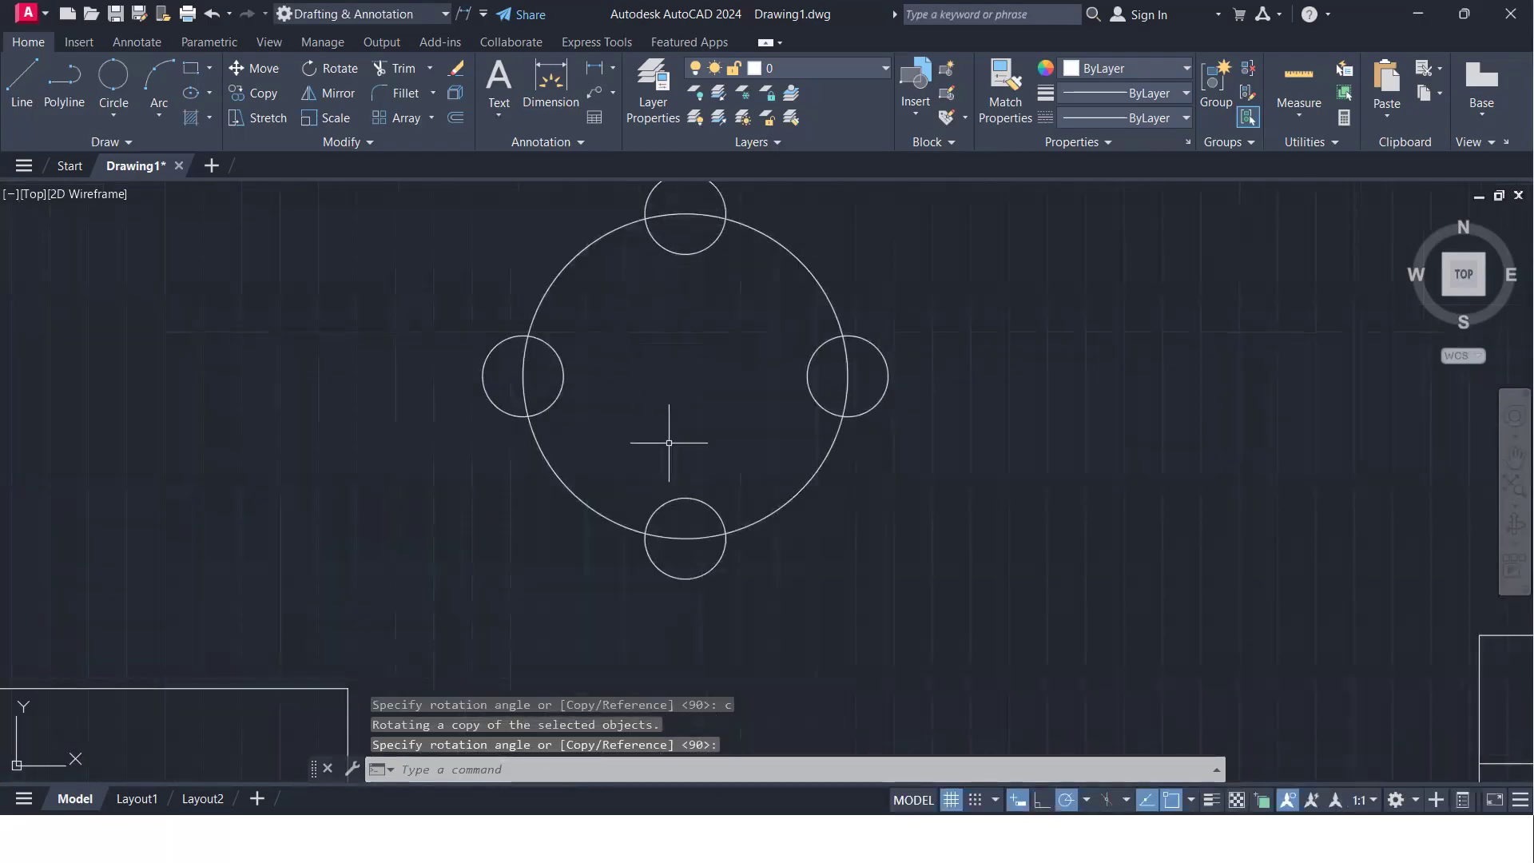
text(tr)
key(Return)
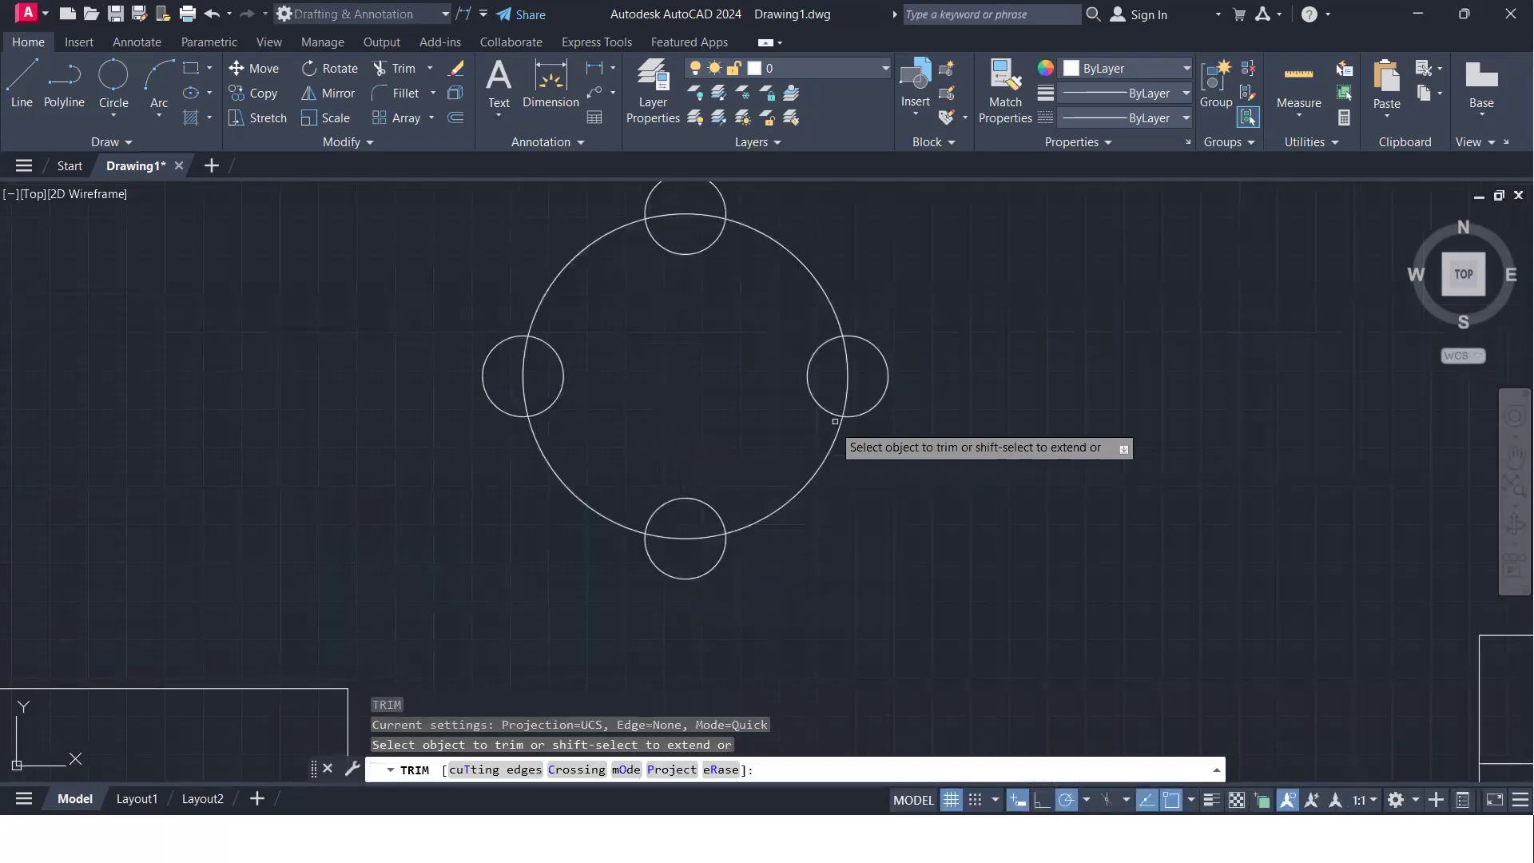
mouse_move(859, 379)
mouse_down()
mouse_move(725, 282)
mouse_move(701, 223)
mouse_move(669, 238)
mouse_move(633, 332)
mouse_move(506, 372)
mouse_move(718, 391)
mouse_move(694, 555)
mouse_move(679, 457)
mouse_up()
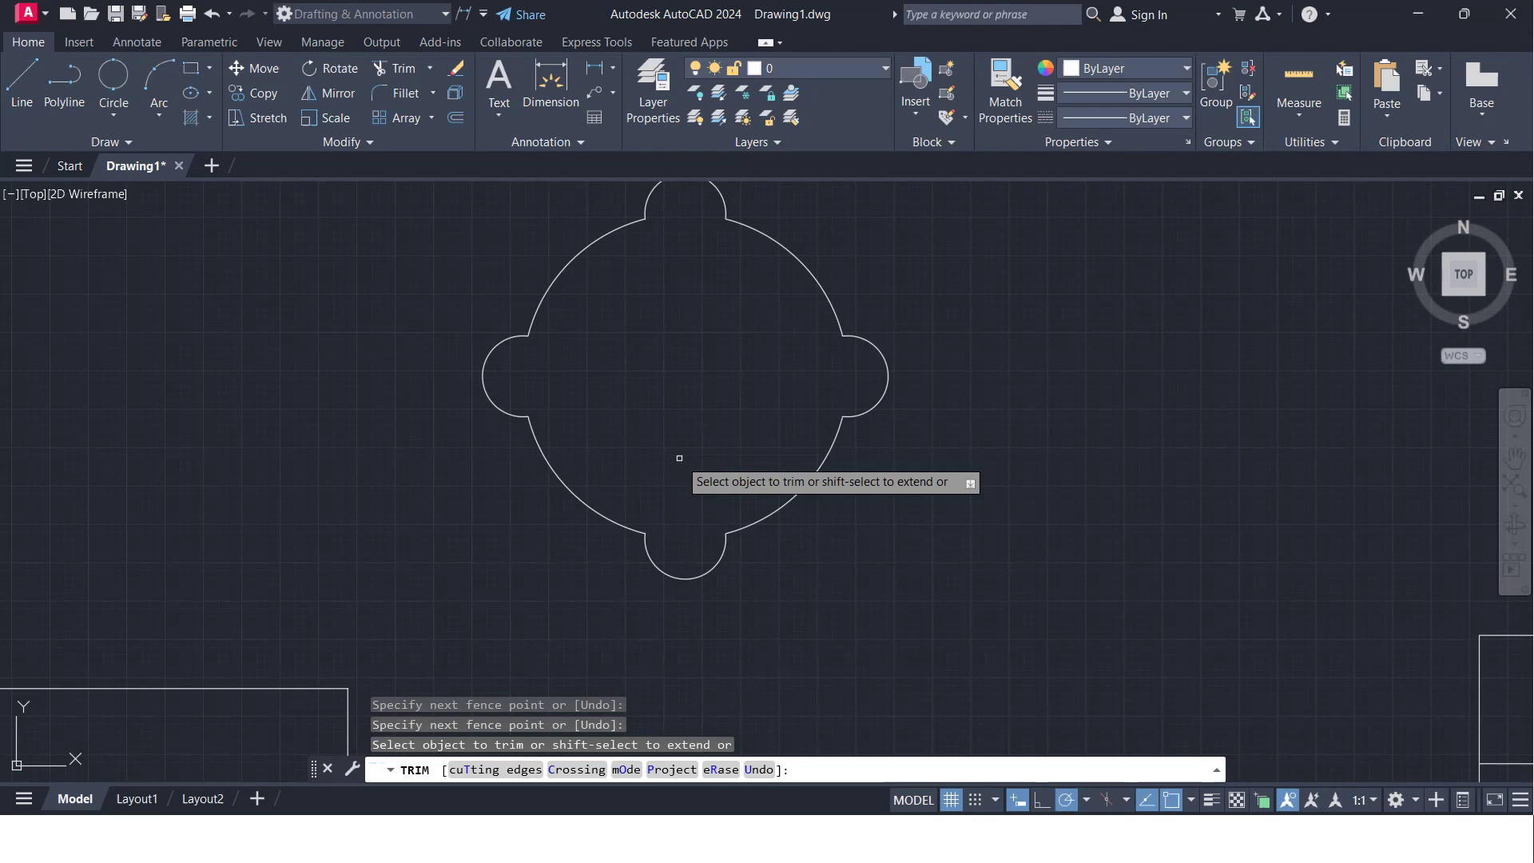
scroll(623, 471, down, 5)
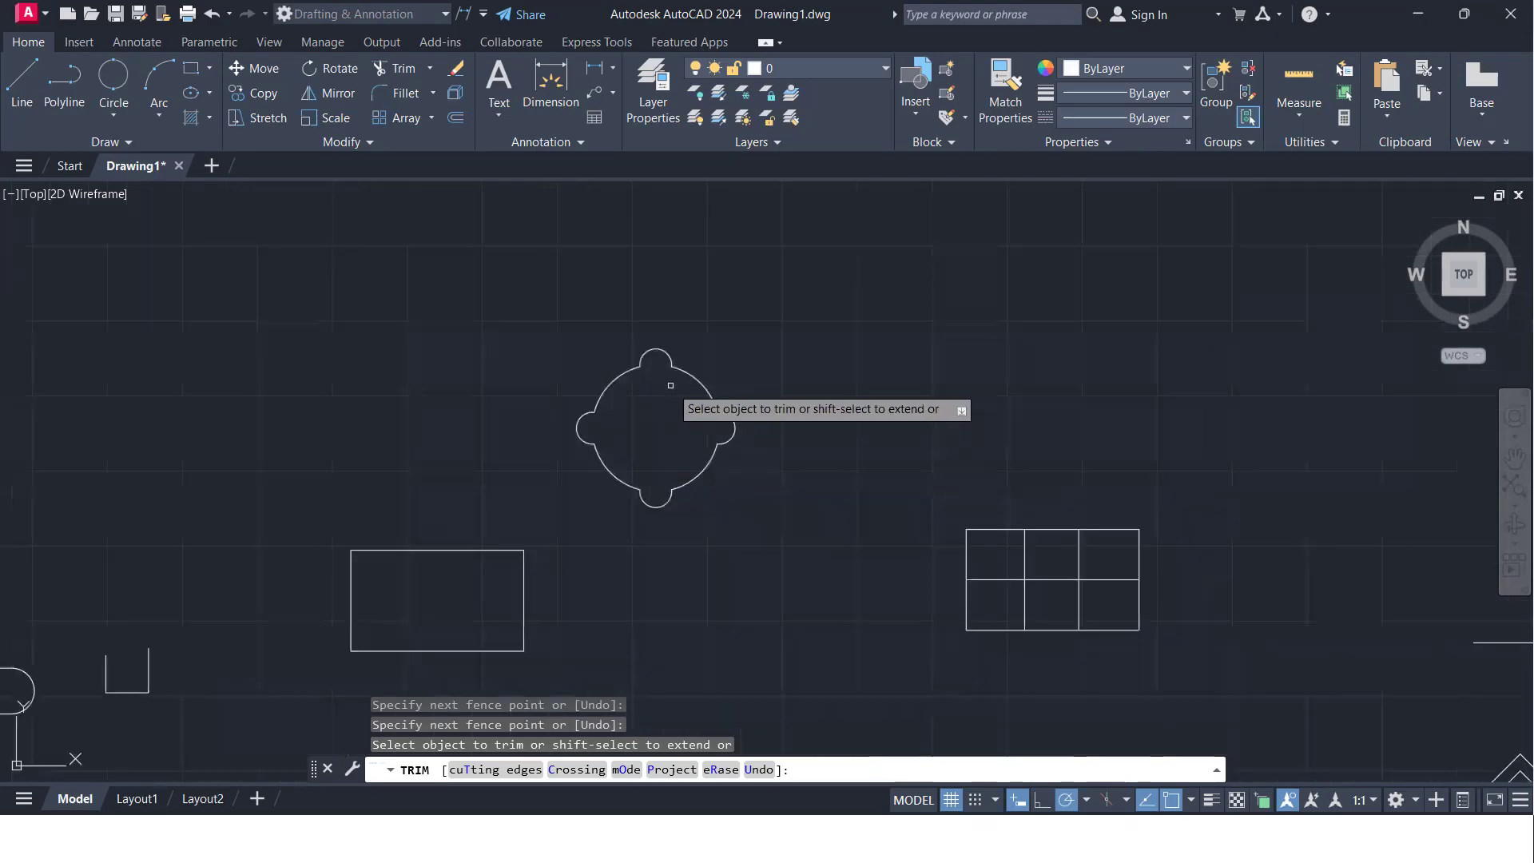
scroll(559, 471, up, 5)
scroll(548, 461, down, 6)
scroll(548, 468, up, 4)
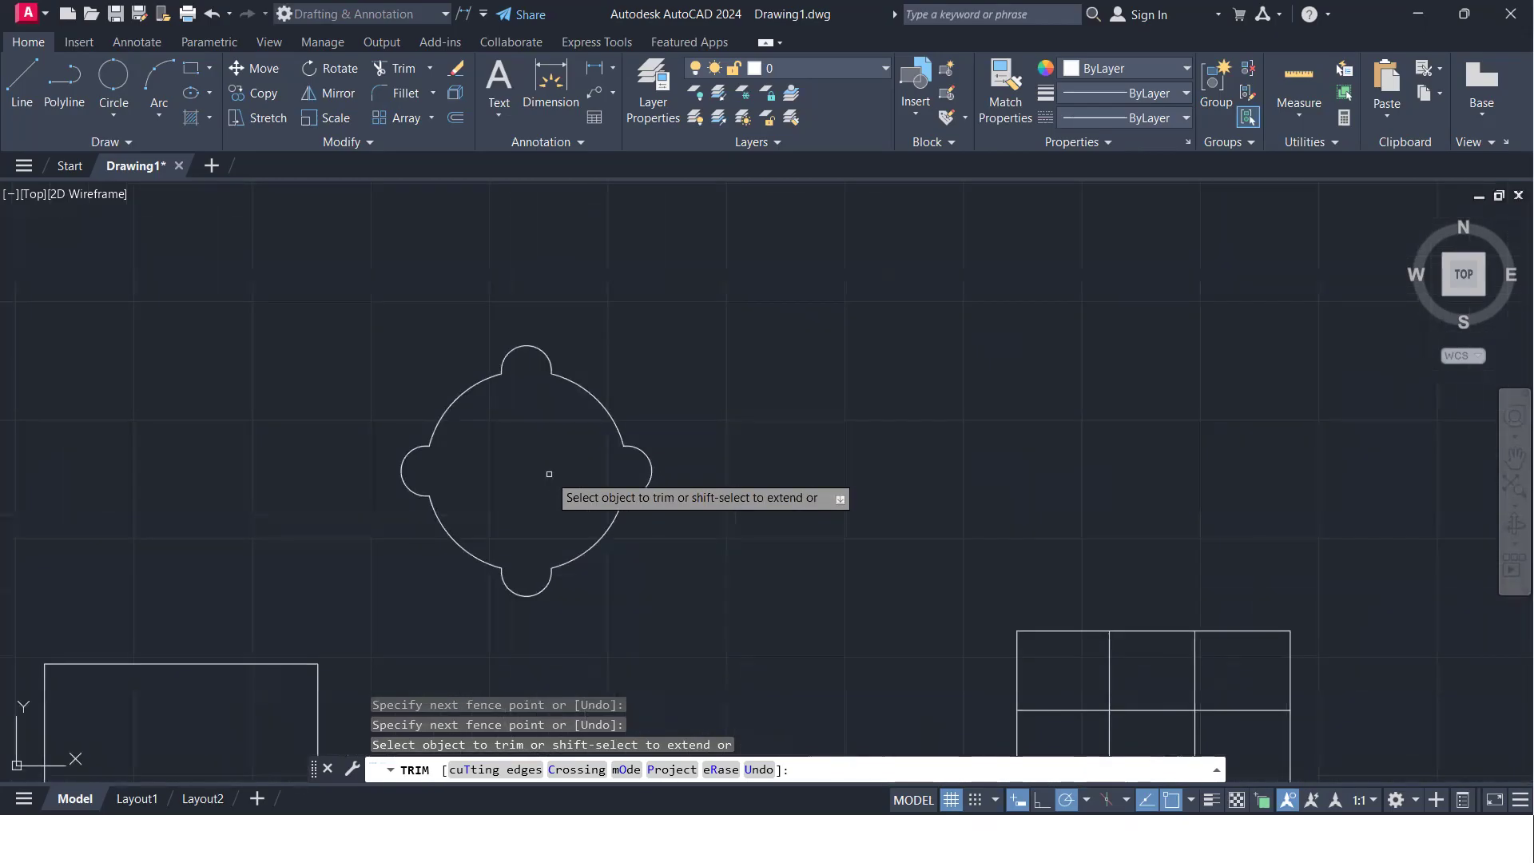
key(Escape)
scroll(548, 483, down, 4)
scroll(551, 471, up, 4)
middle_drag(561, 444, 801, 445)
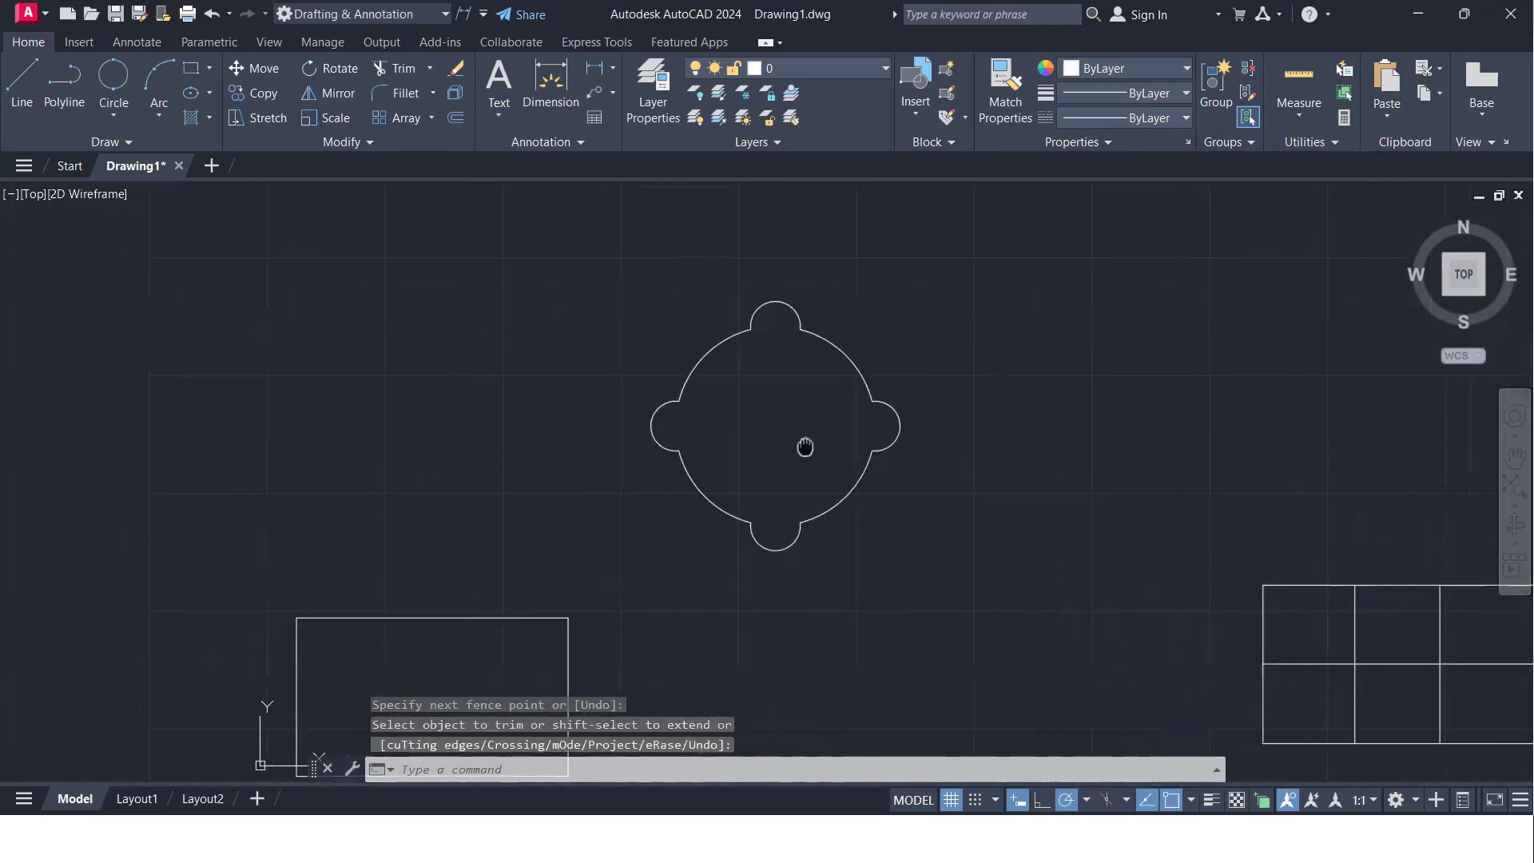
middle_drag(530, 445, 695, 455)
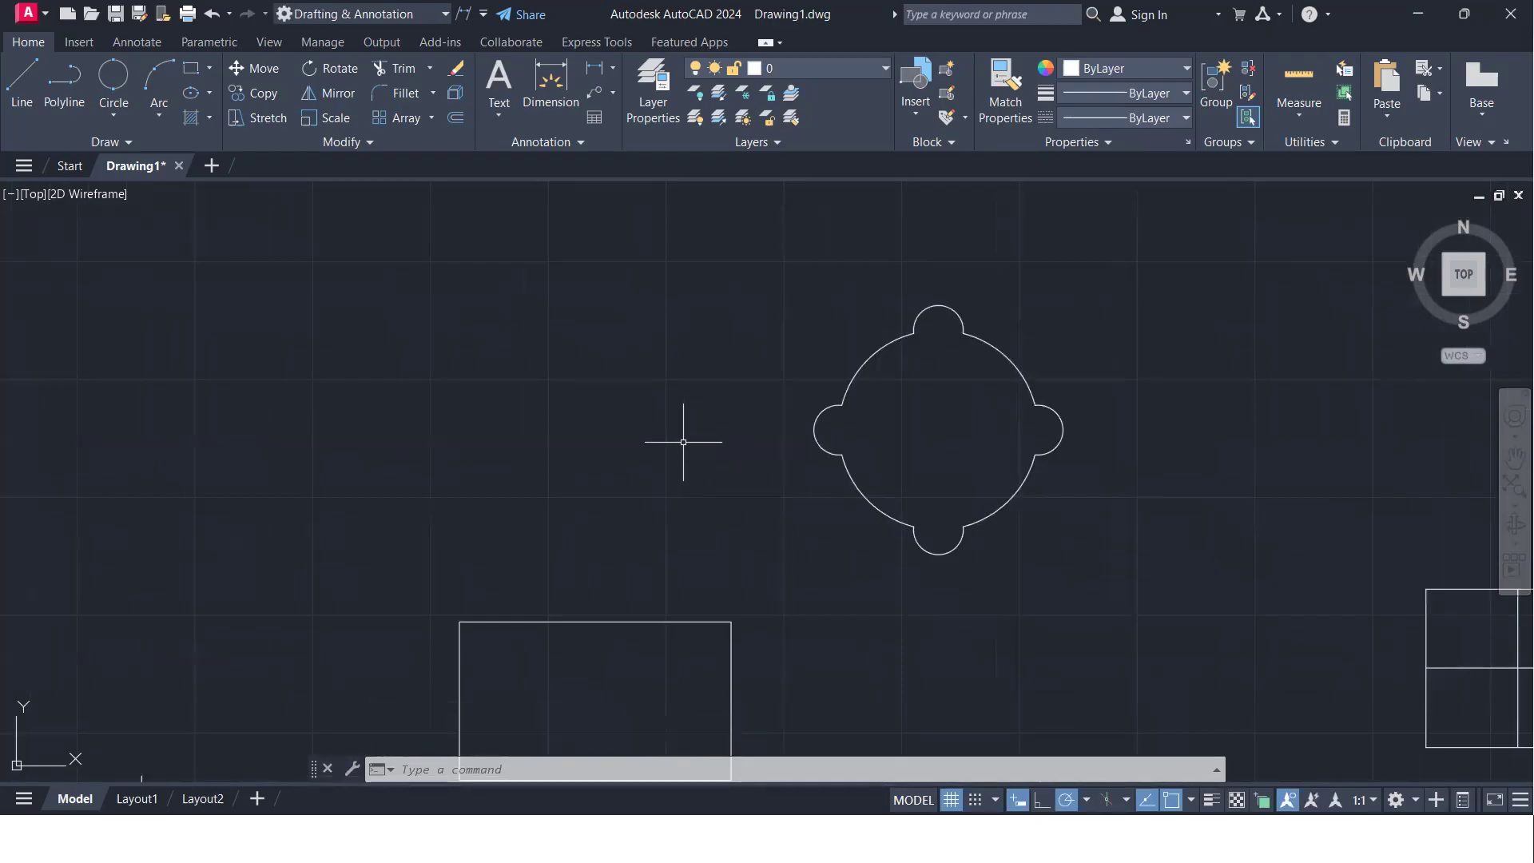
middle_drag(596, 445, 791, 469)
scroll(662, 472, up, 2)
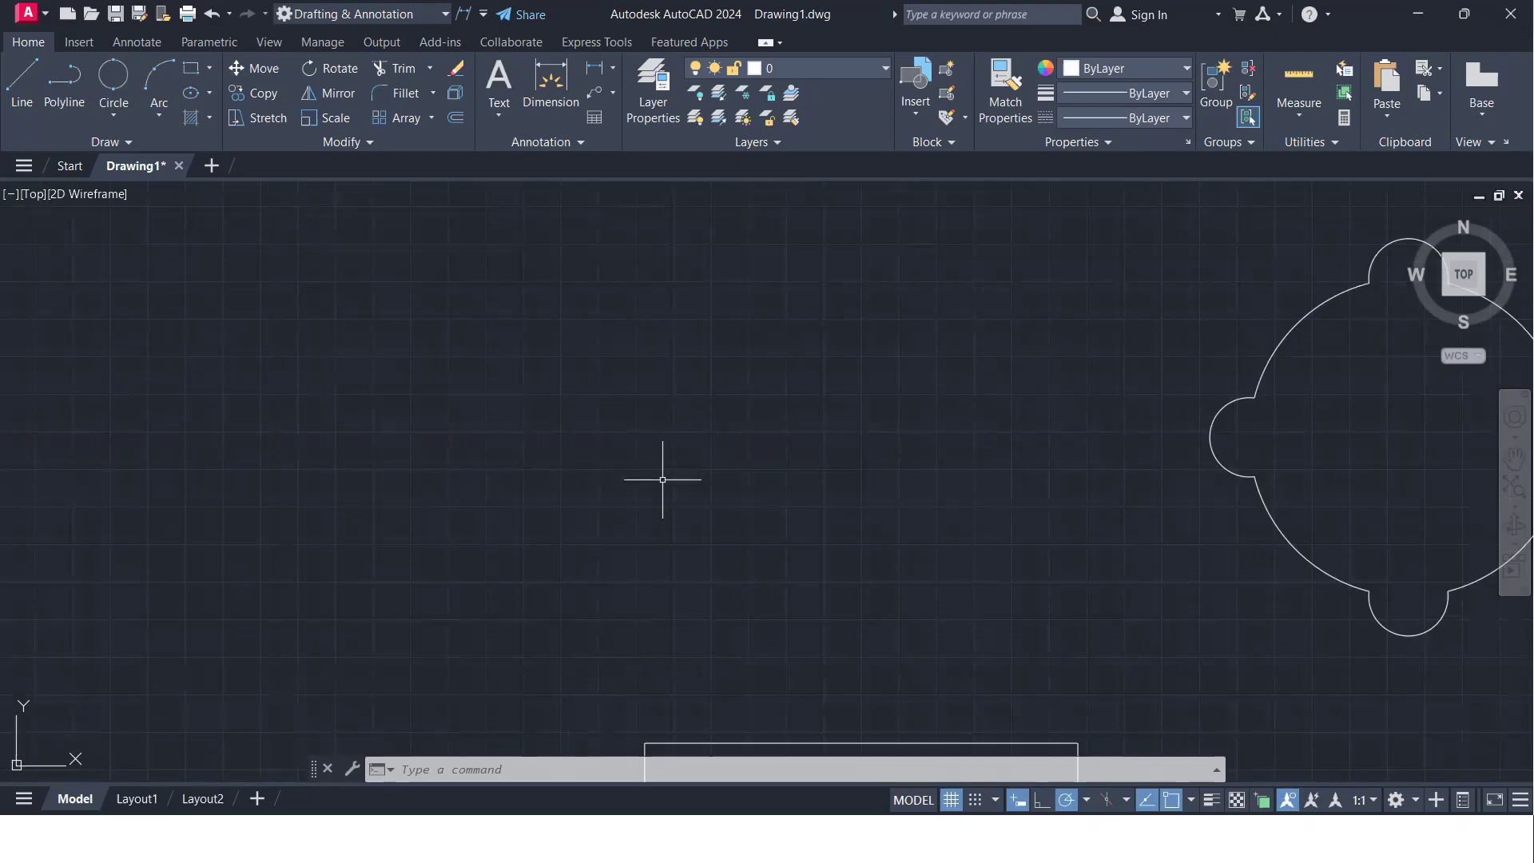
middle_drag(866, 472, 314, 449)
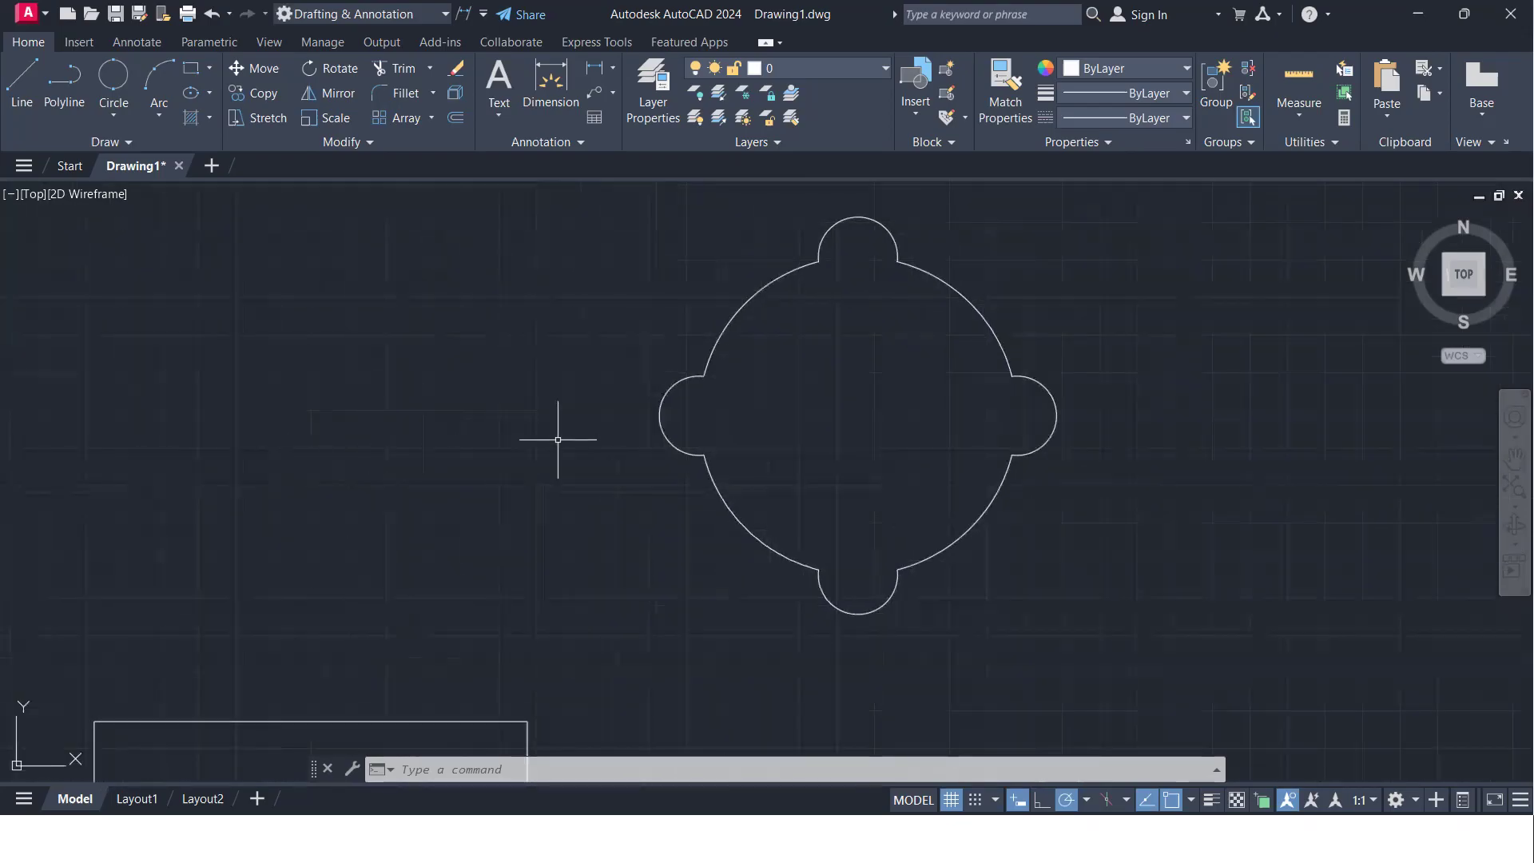
scroll(557, 444, down, 3)
middle_drag(434, 537, 675, 409)
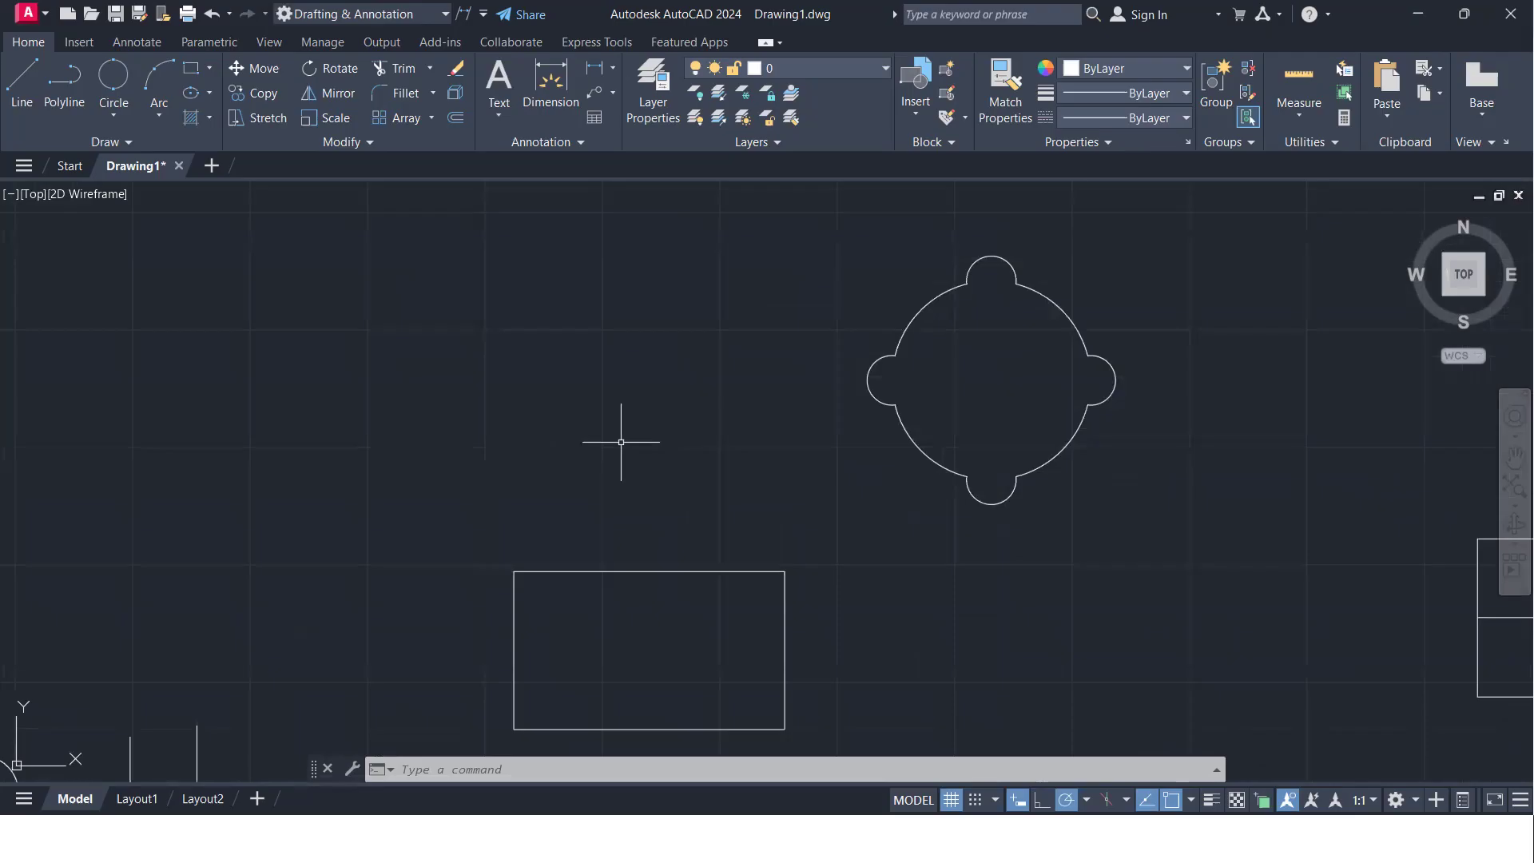
- Extend the short horizontal line at the lower left across the vertical lines to the rightmost one, then end Extend
scroll(807, 420, down, 2)
middle_drag(804, 418, 171, 439)
middle_drag(1253, 440, 661, 368)
scroll(729, 566, up, 2)
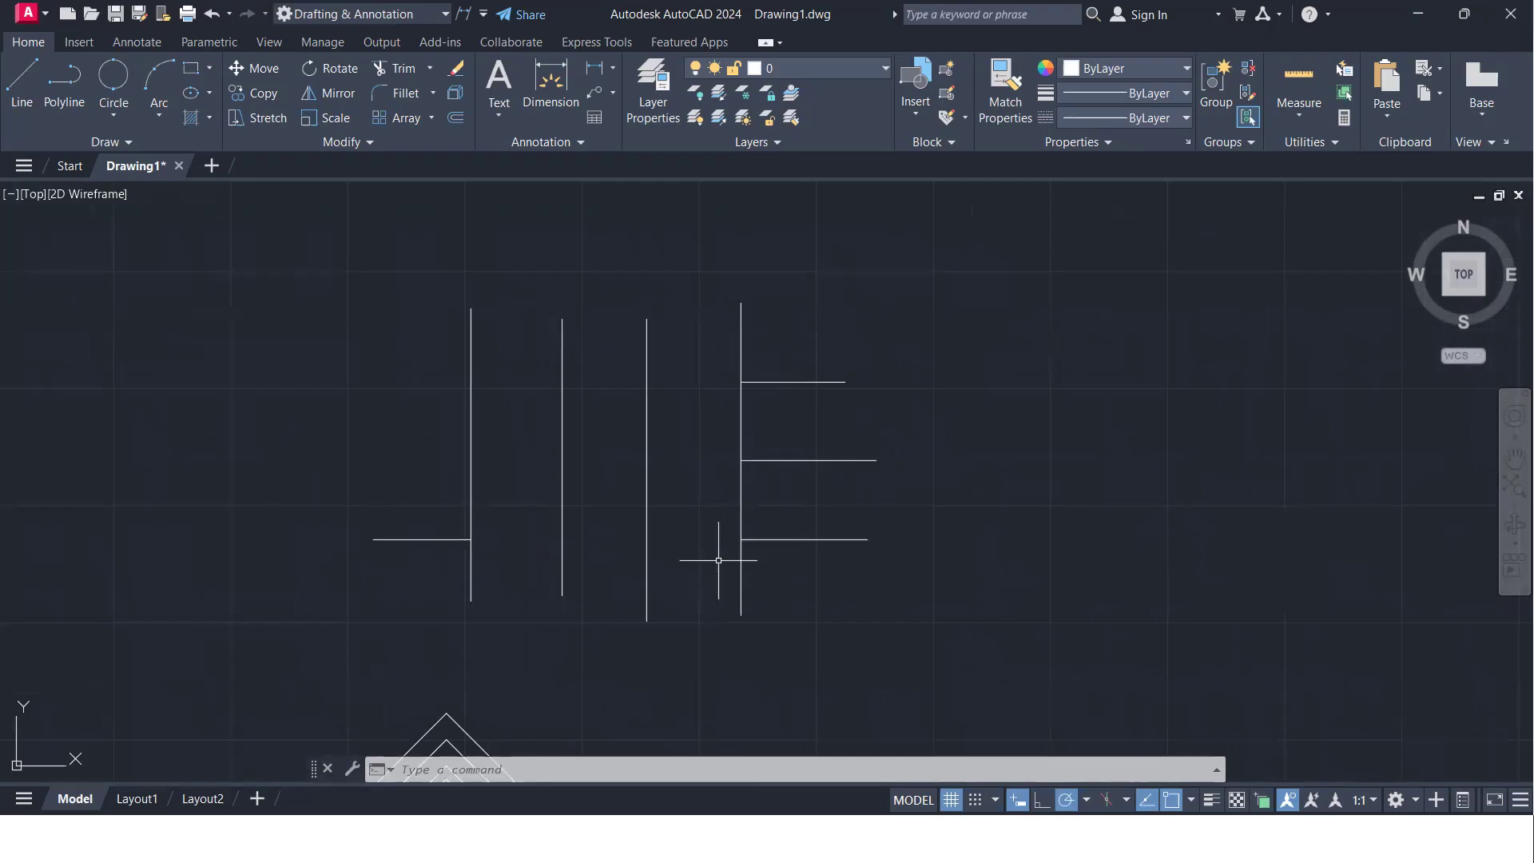
click(429, 75)
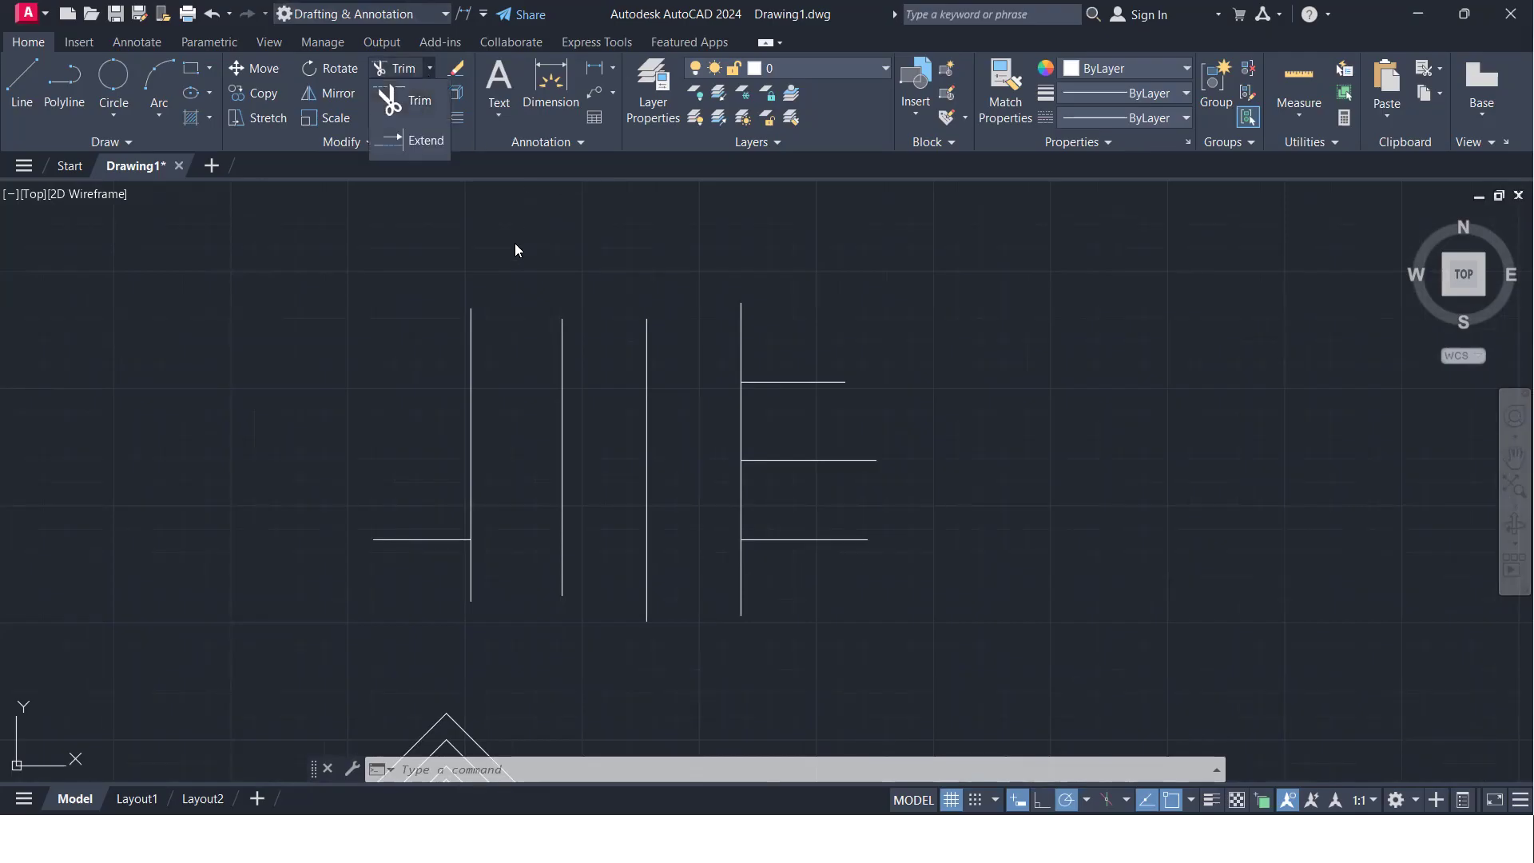
click(354, 432)
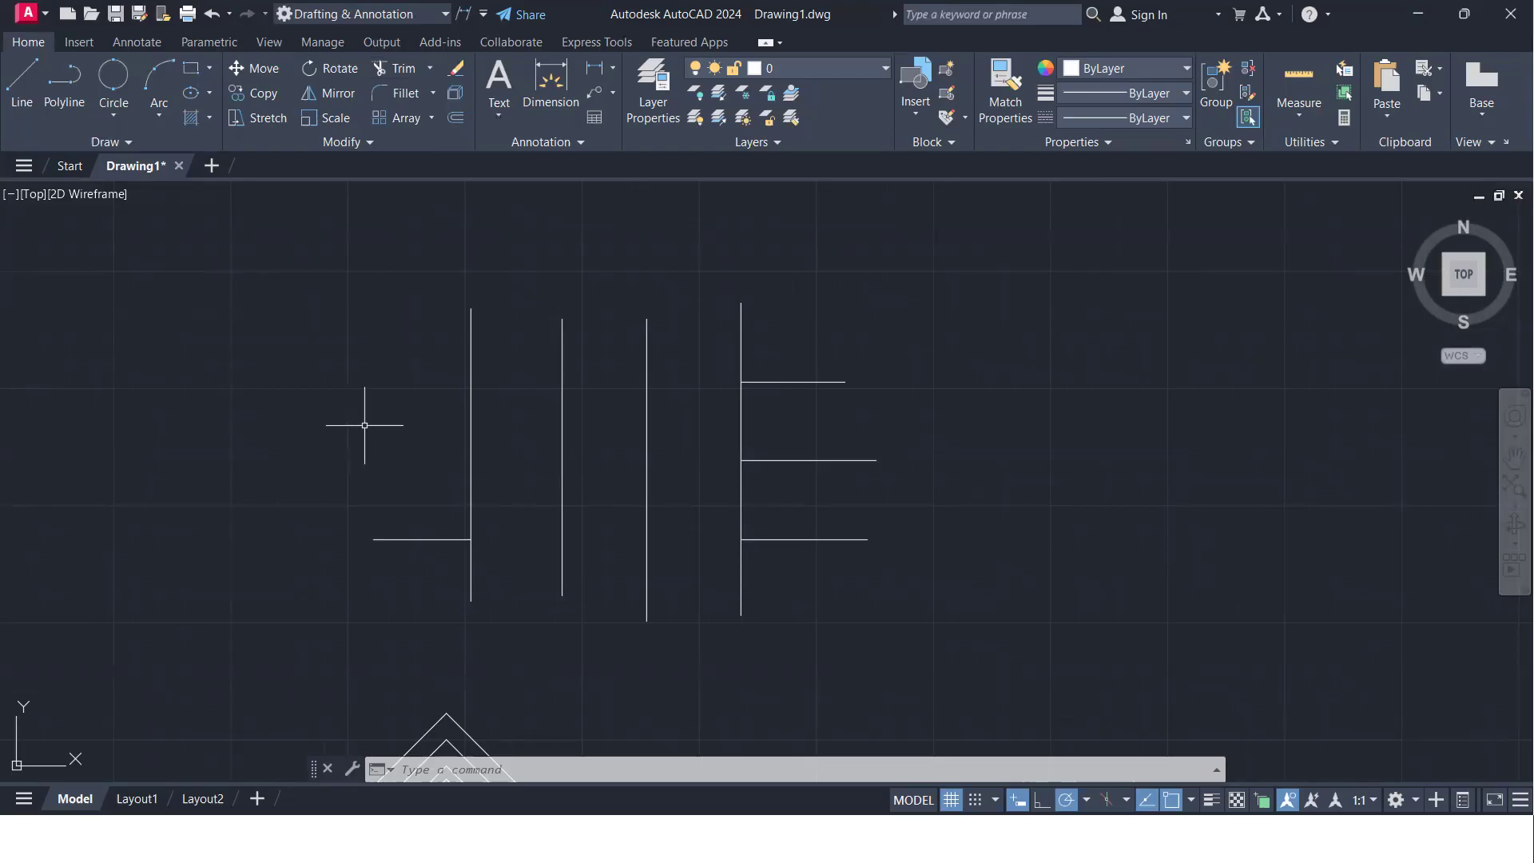
text(ex)
key(Return)
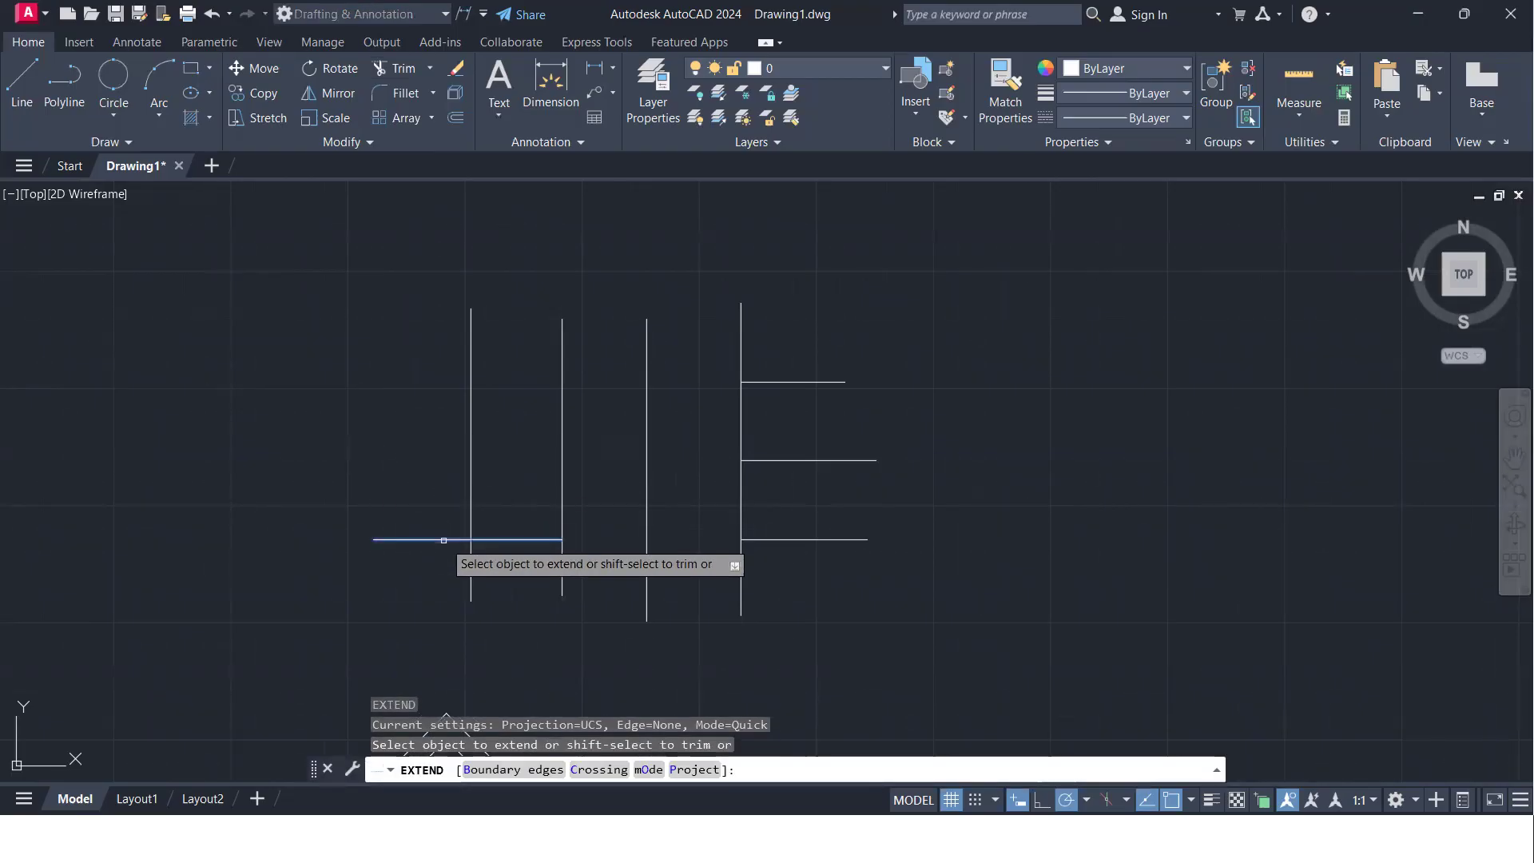
click(443, 540)
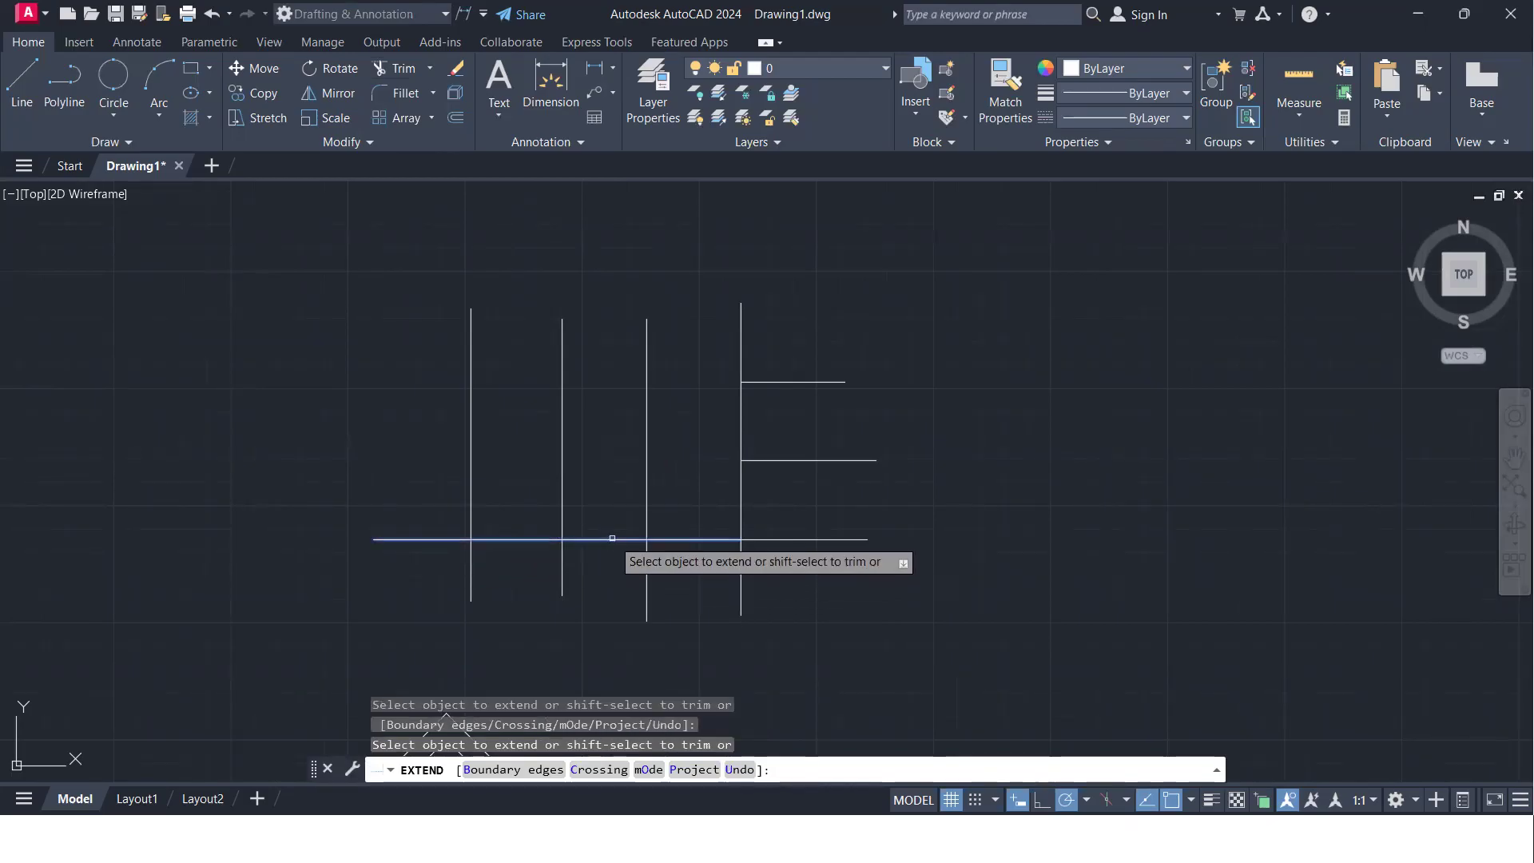
click(612, 535)
click(610, 549)
key(Return)
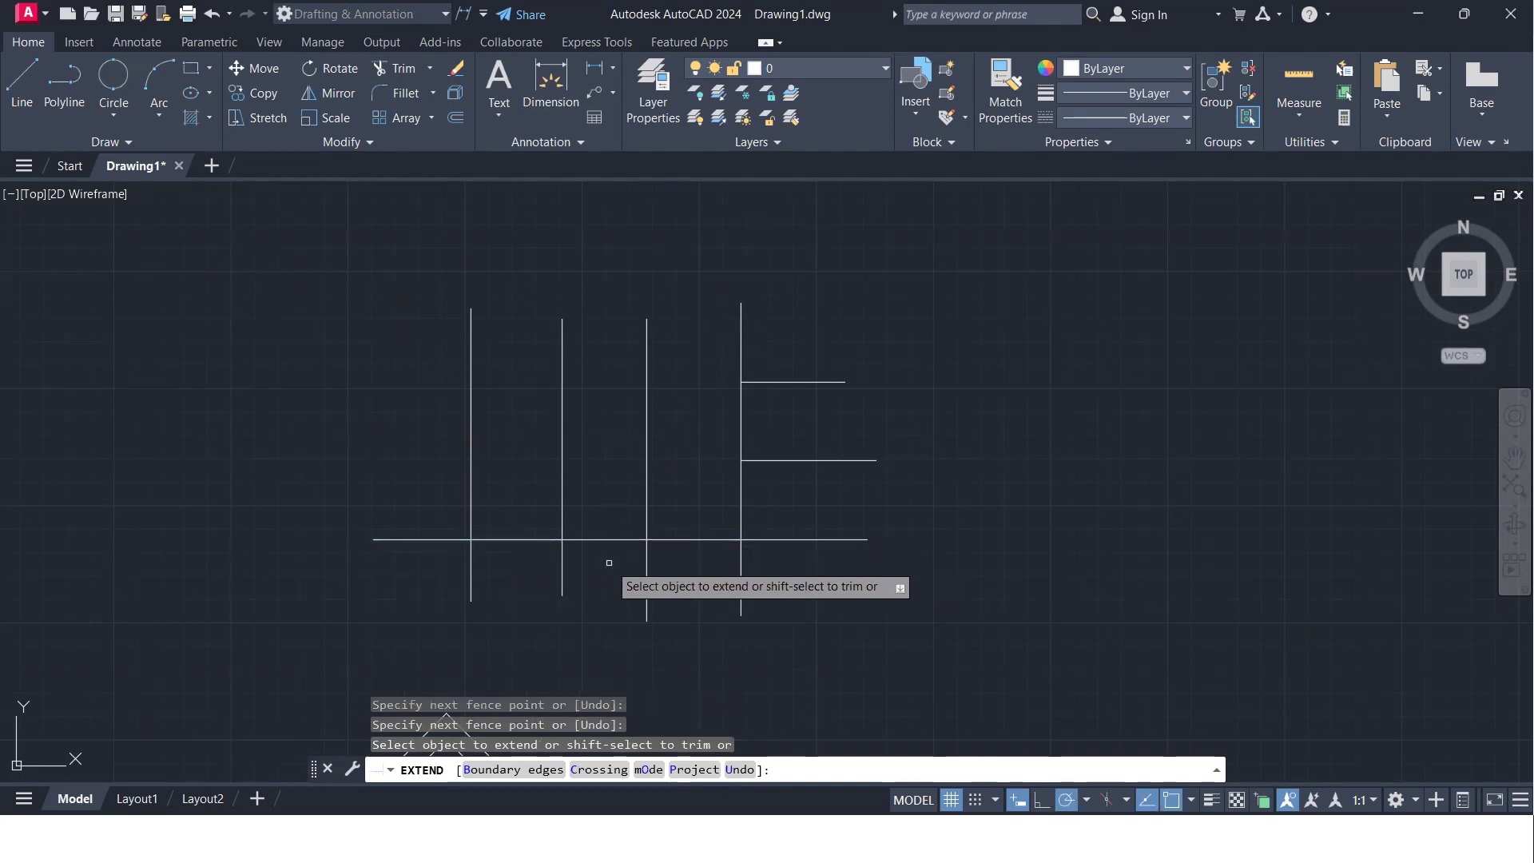
key(Return)
- Draw two short horizontal lines running left from the leftmost vertical line, above the extended line
text(l)
key(Return)
click(470, 466)
click(374, 466)
key(Return)
key(Return)
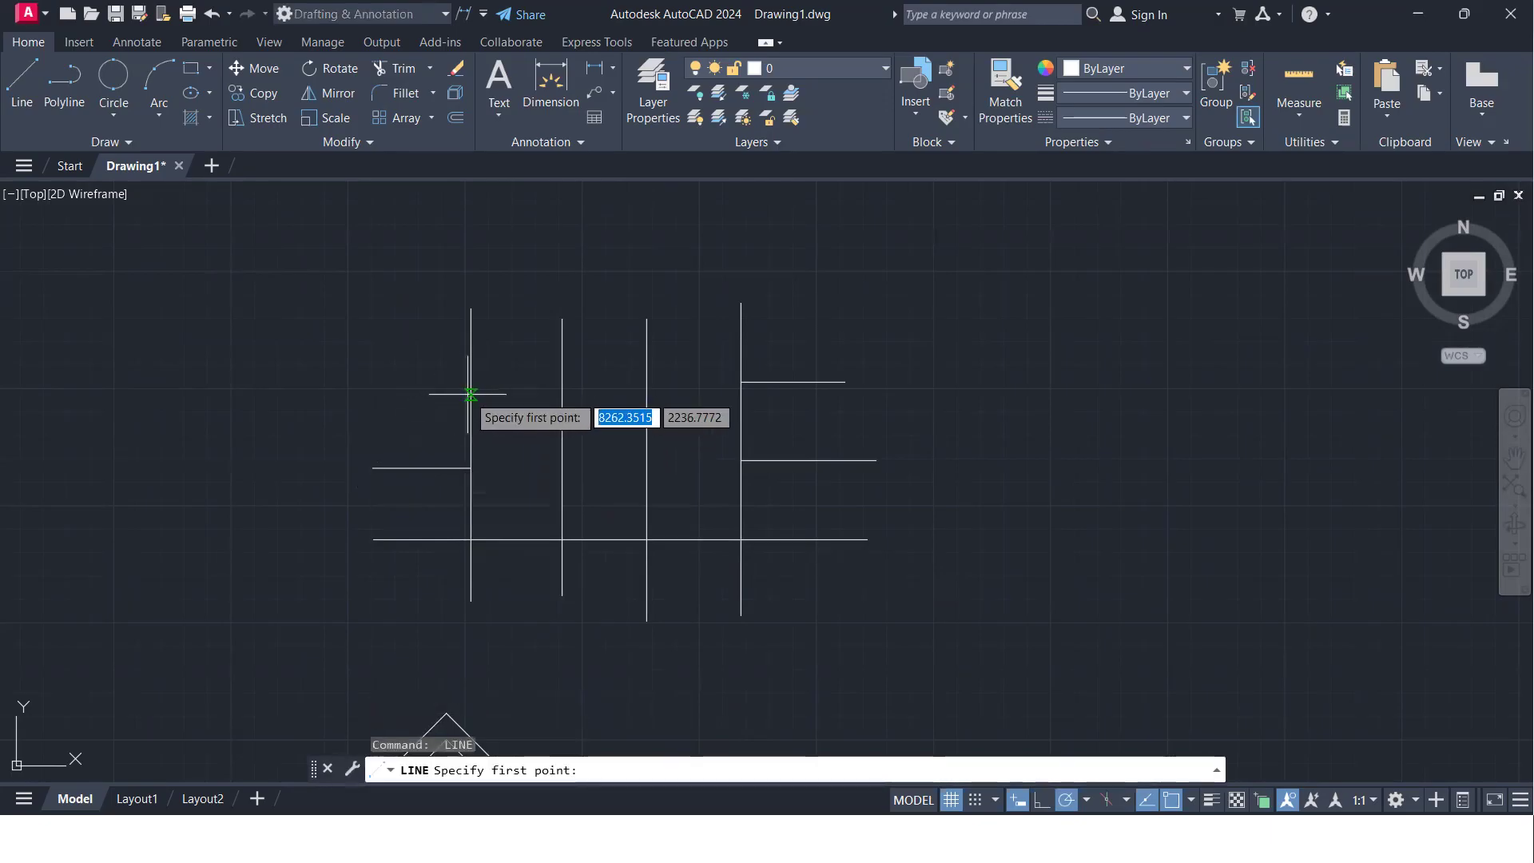
click(470, 394)
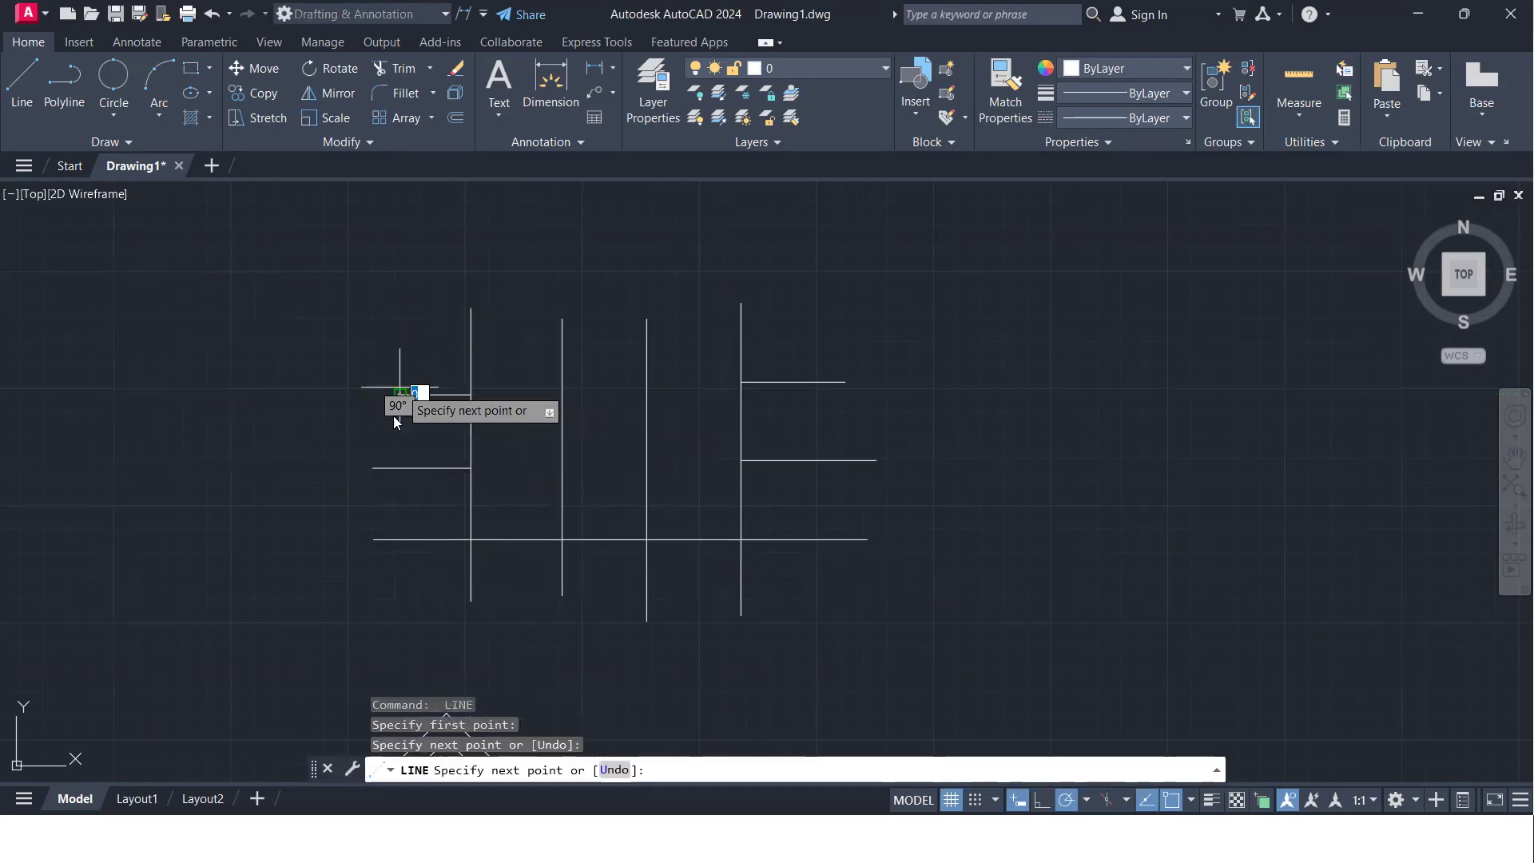
click(397, 423)
key(Return)
- Extend the two upper short left lines to the grid's rightmost vertical line, using that vertical as the boundary edge, and end Extend
middle_drag(433, 440, 395, 451)
text(ex)
key(Return)
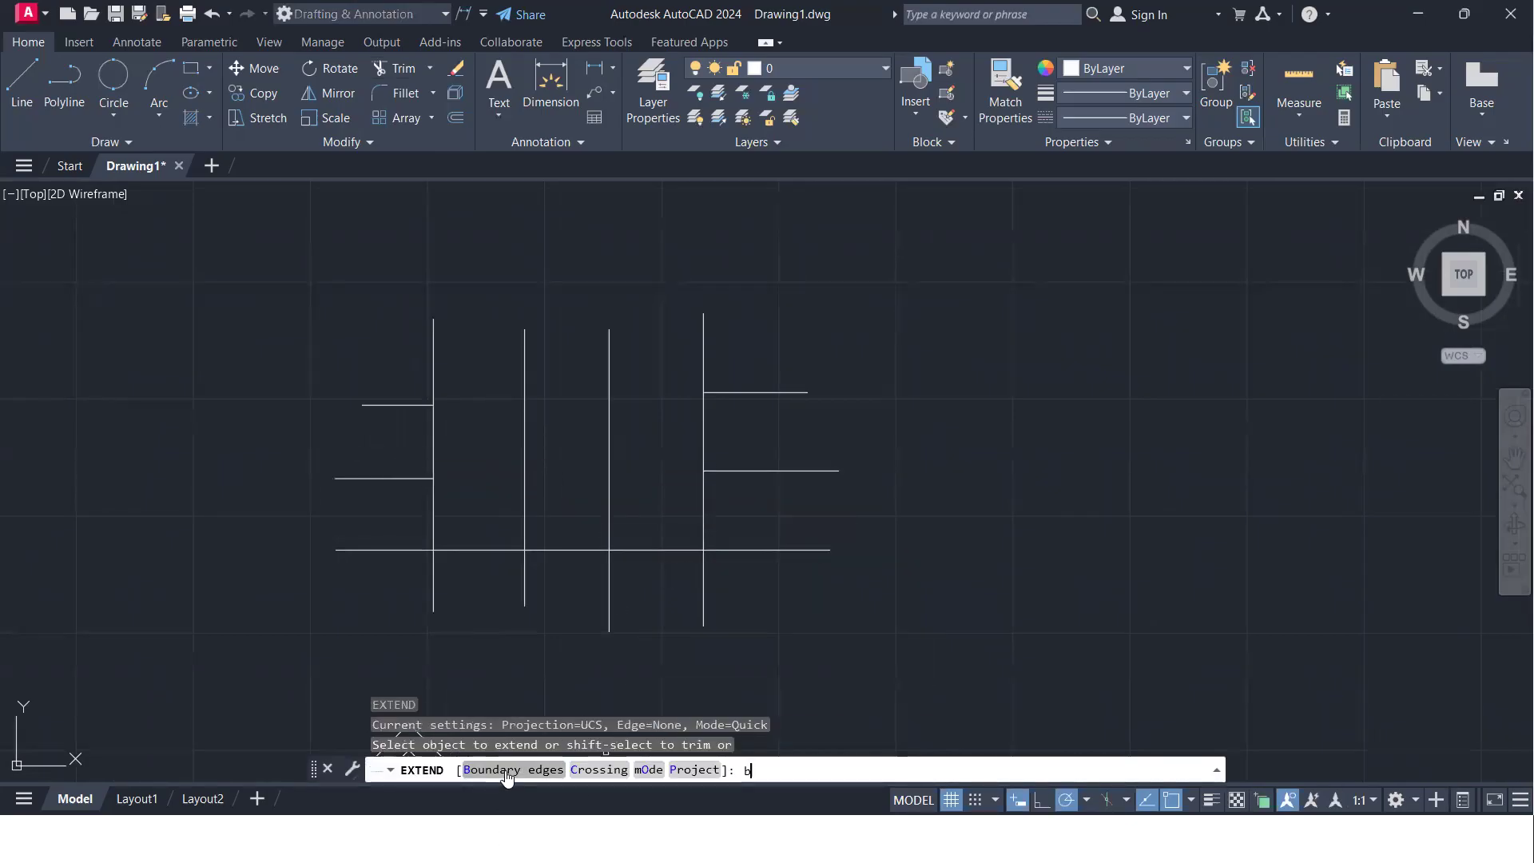
key(Return)
click(702, 427)
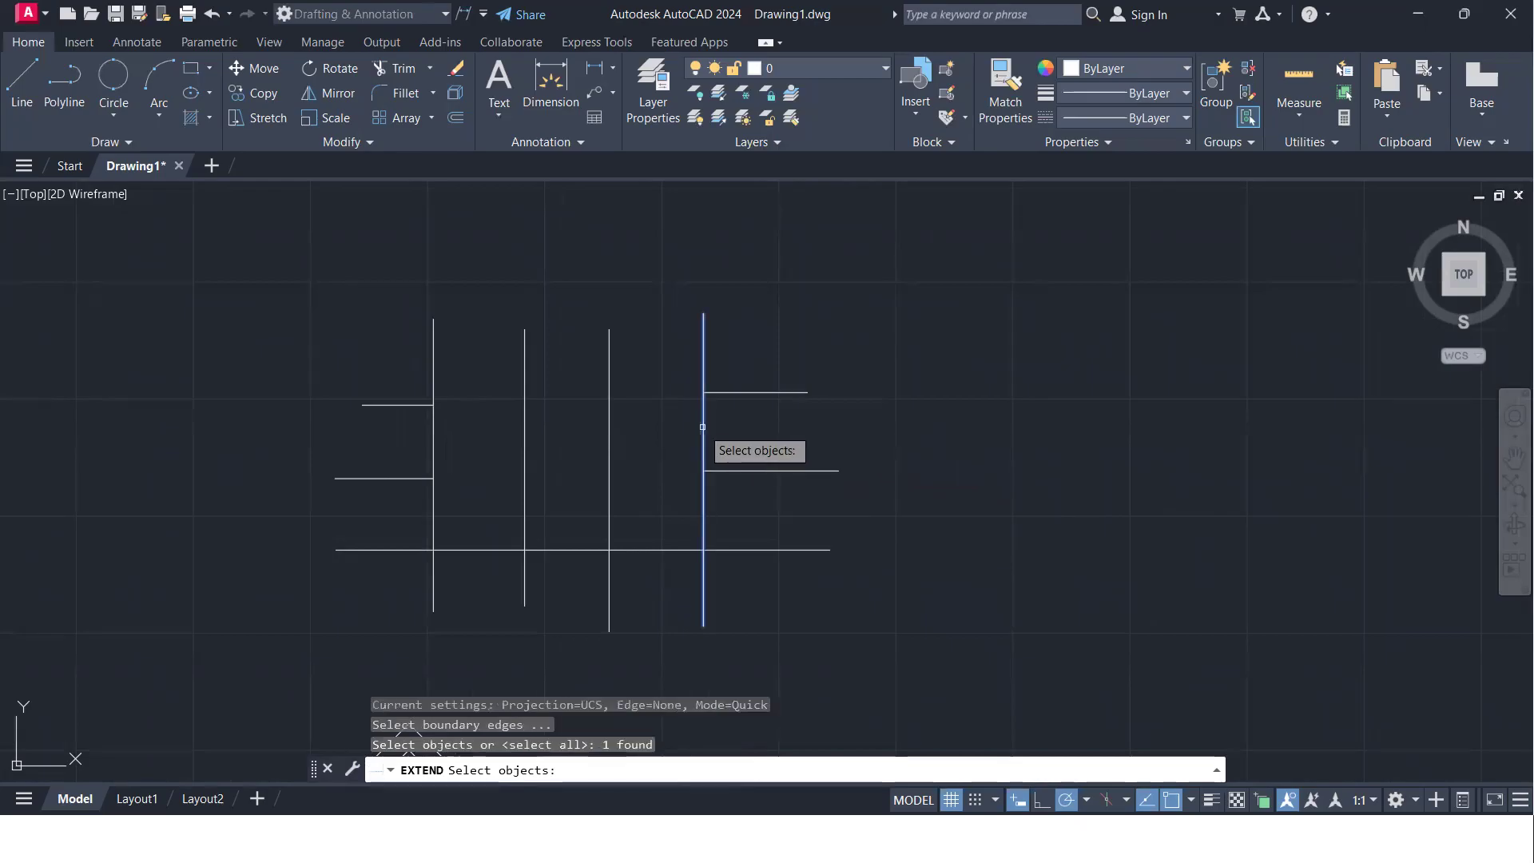
key(Return)
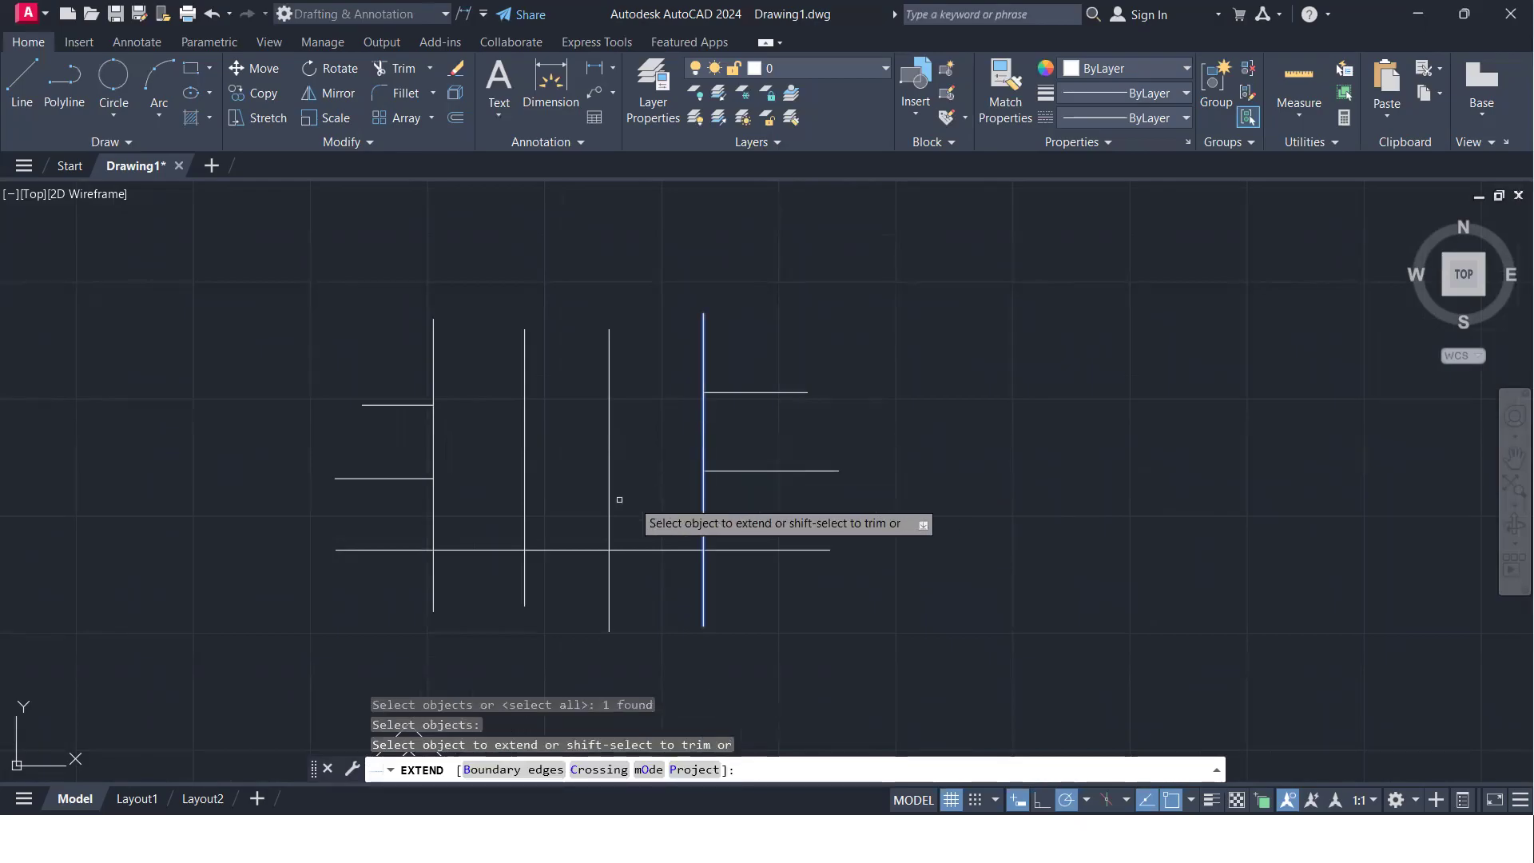
click(392, 478)
click(399, 405)
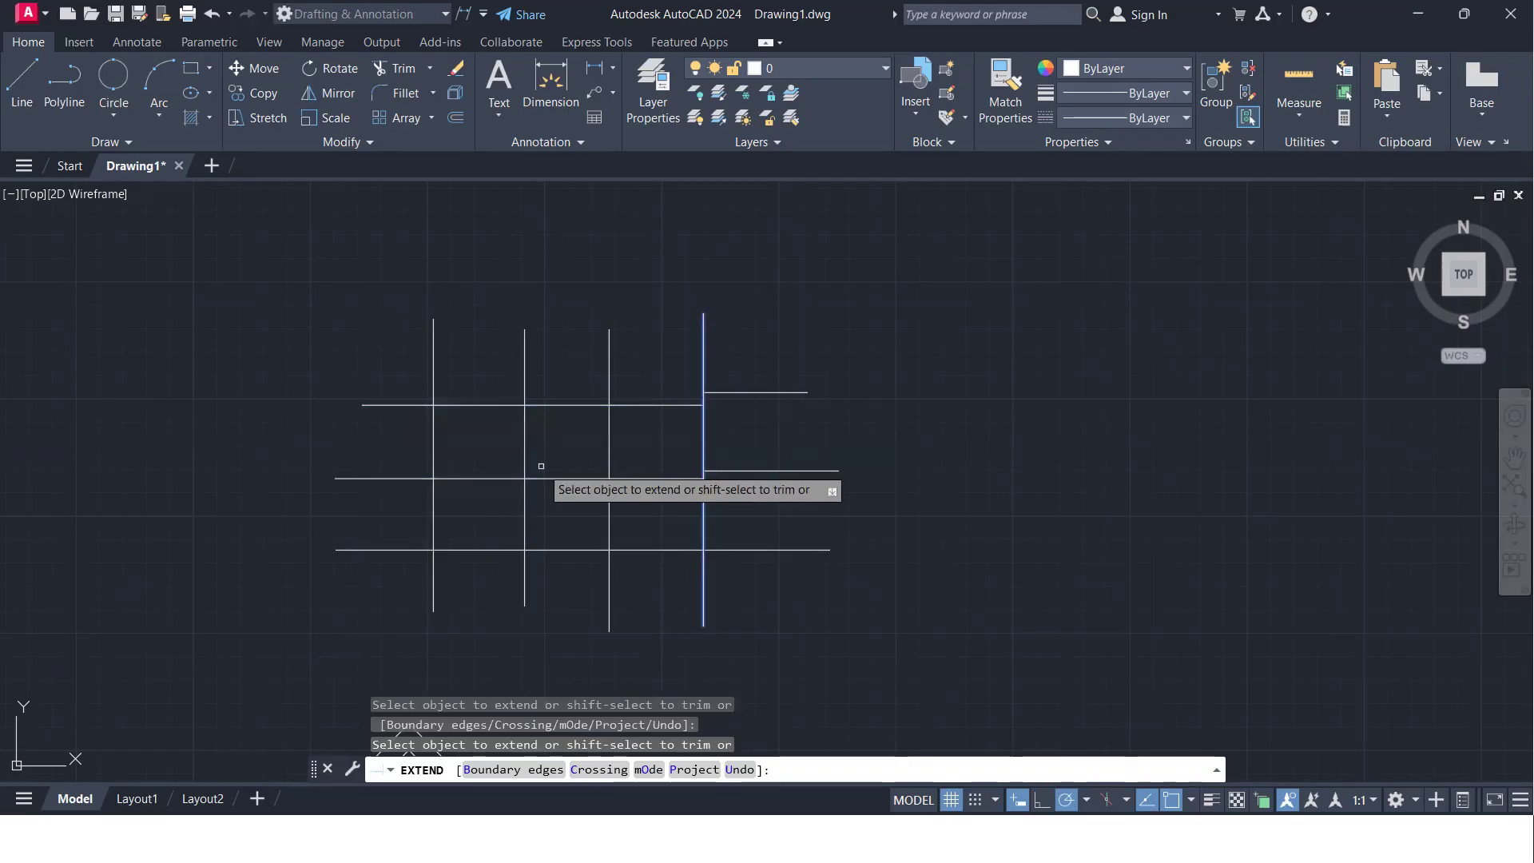
key(Return)
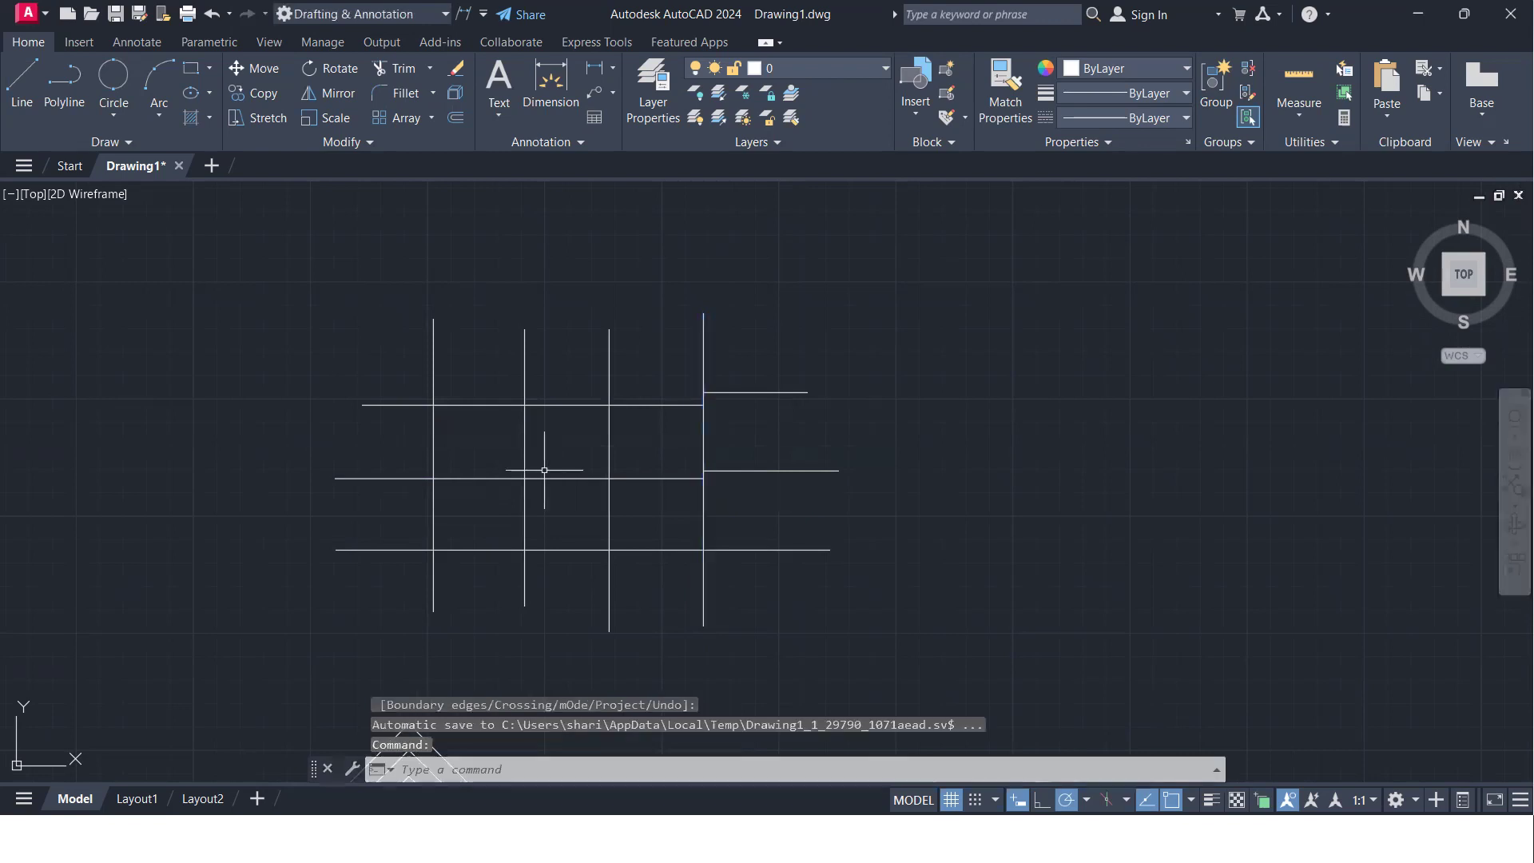
- Draw two roughly parallel-length horizontal lines, one above the other, in the empty area above the line grid
scroll(511, 471, down, 2)
mouse_move(470, 452)
middle_down()
mouse_move(397, 452)
mouse_move(542, 430)
middle_up()
scroll(399, 451, up, 4)
scroll(542, 429, down, 4)
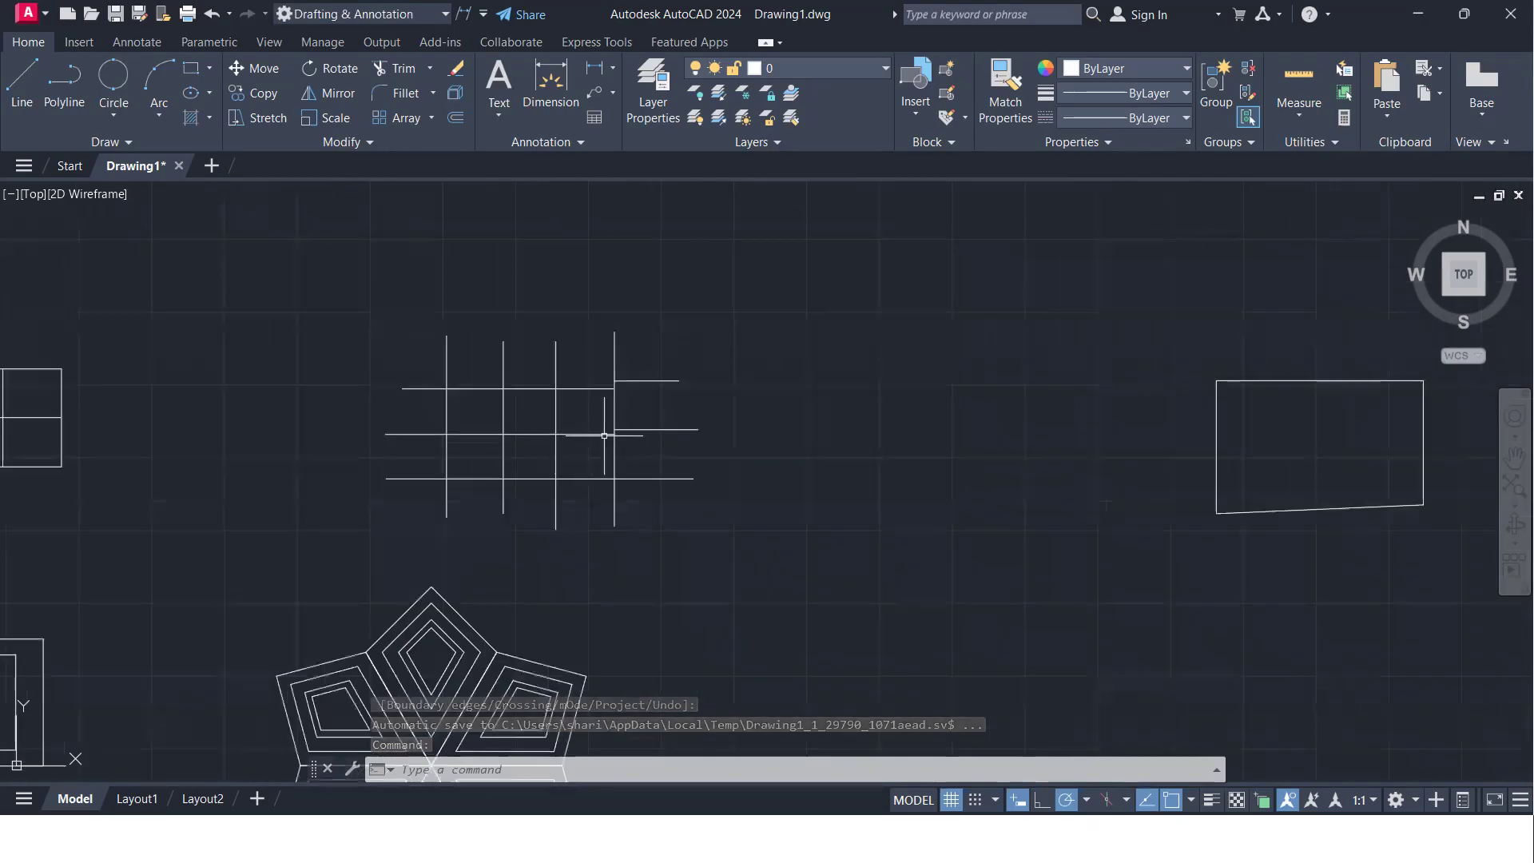
scroll(887, 445, down, 2)
middle_drag(760, 475, 704, 608)
text(l)
key(Return)
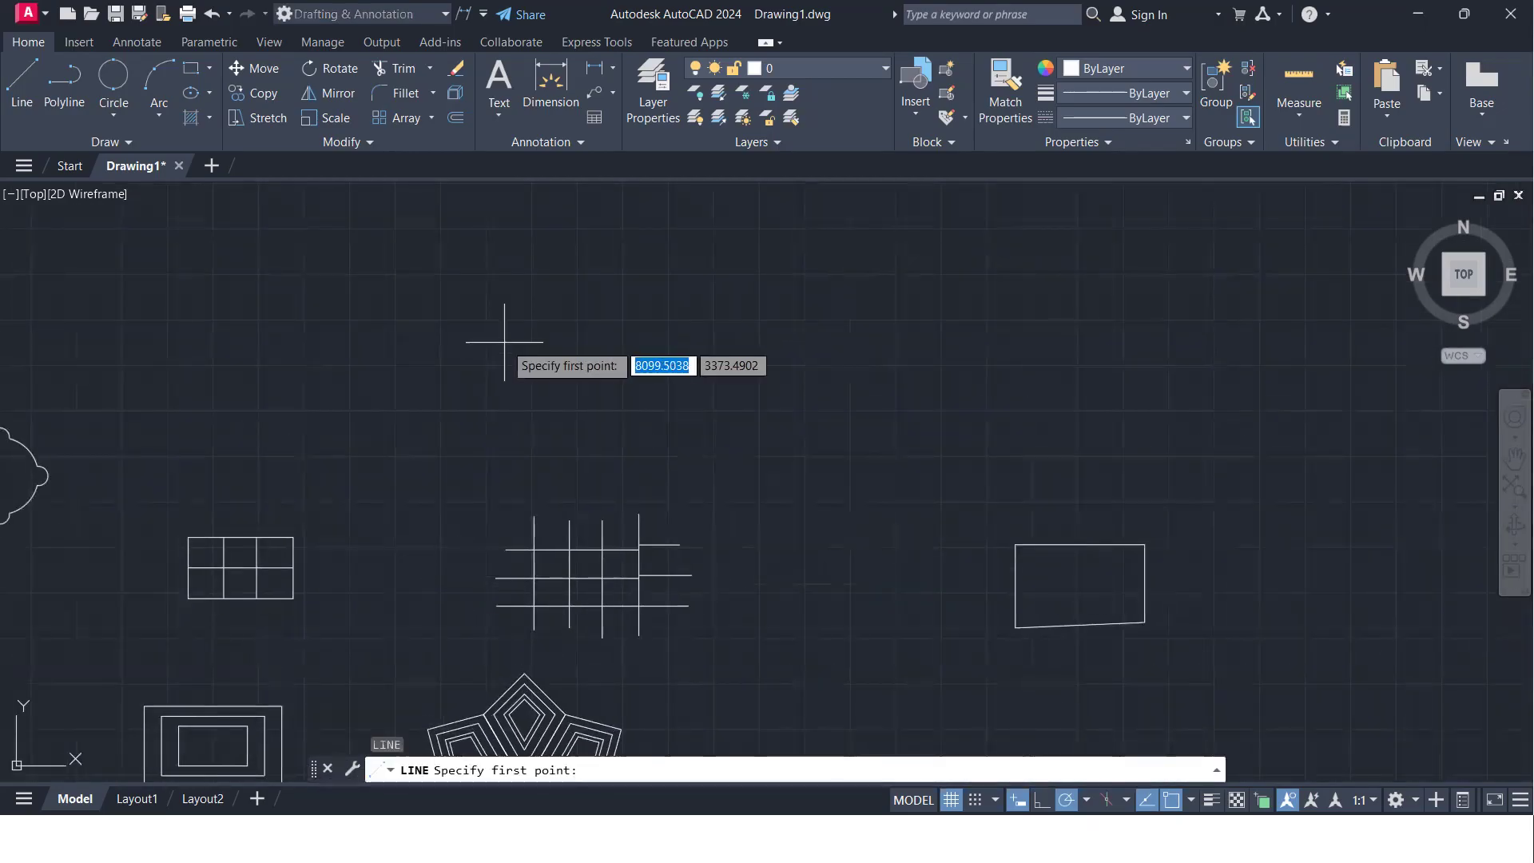
click(503, 342)
click(715, 342)
key(Return)
key(Return)
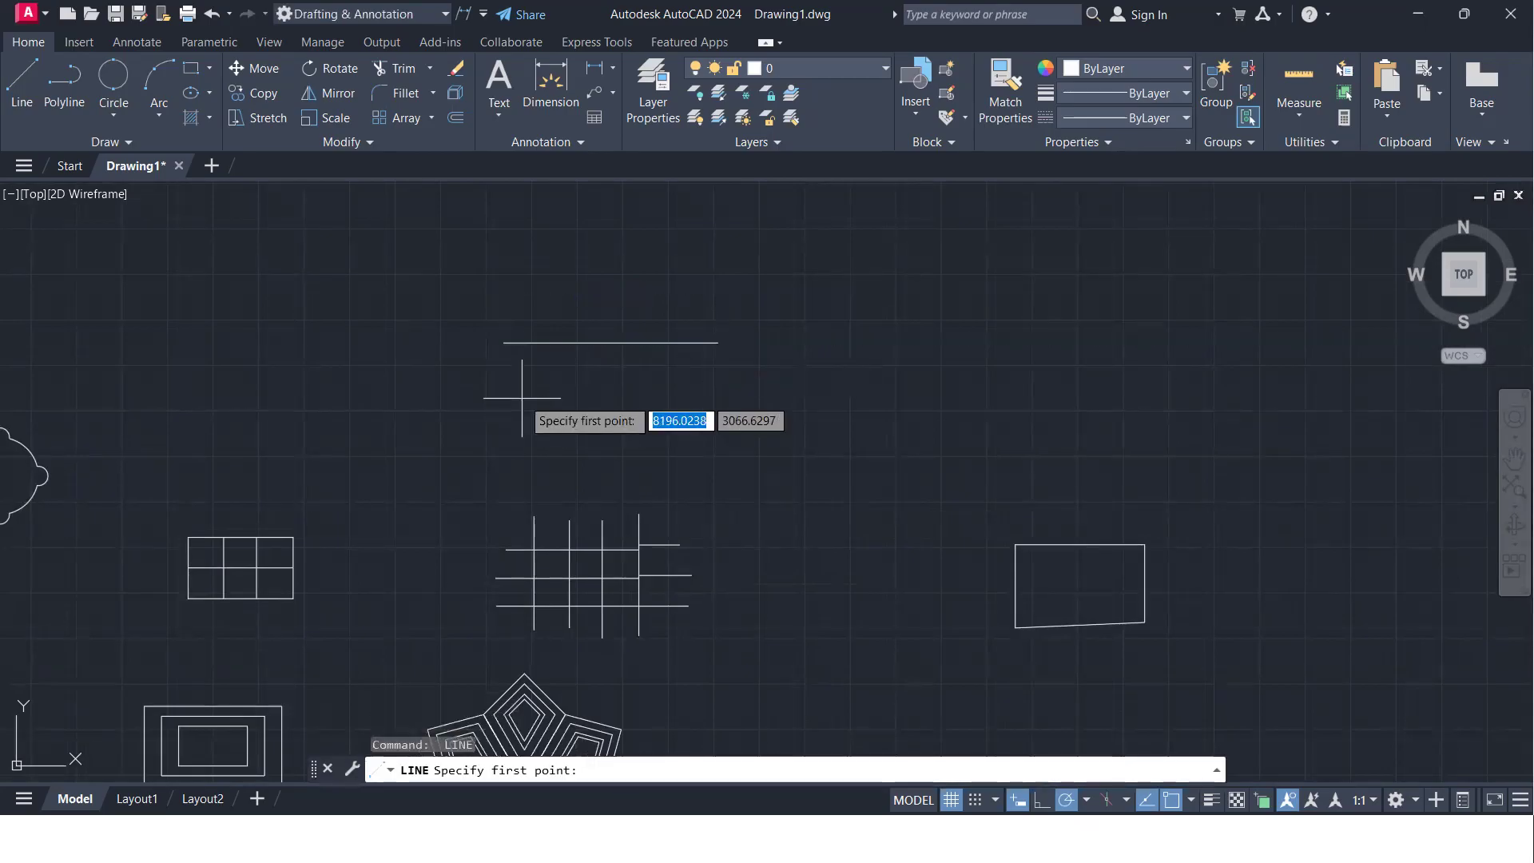
click(515, 389)
click(710, 390)
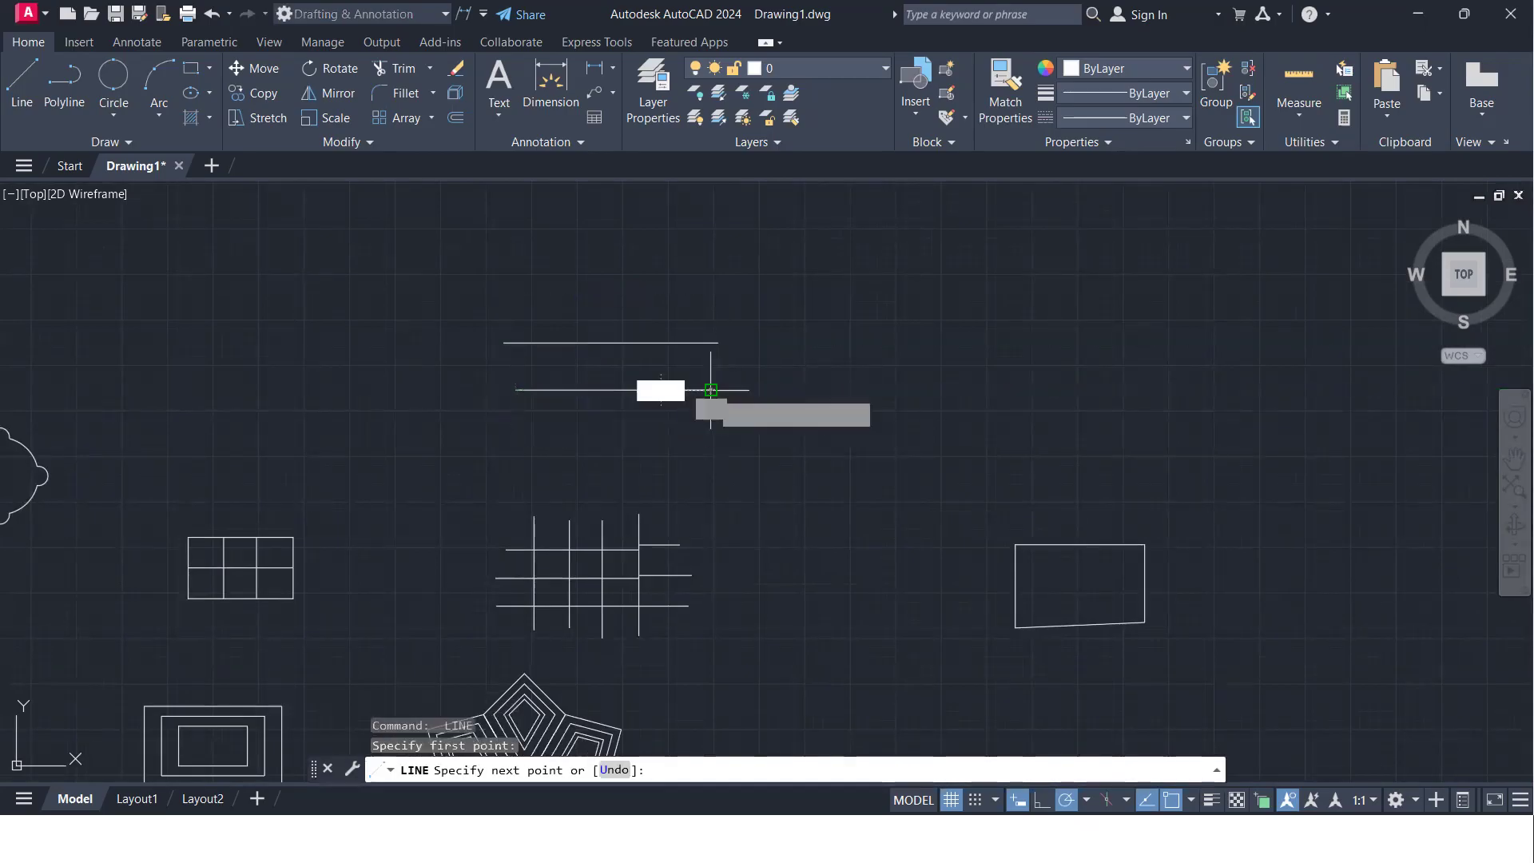
key(Return)
key(Return)
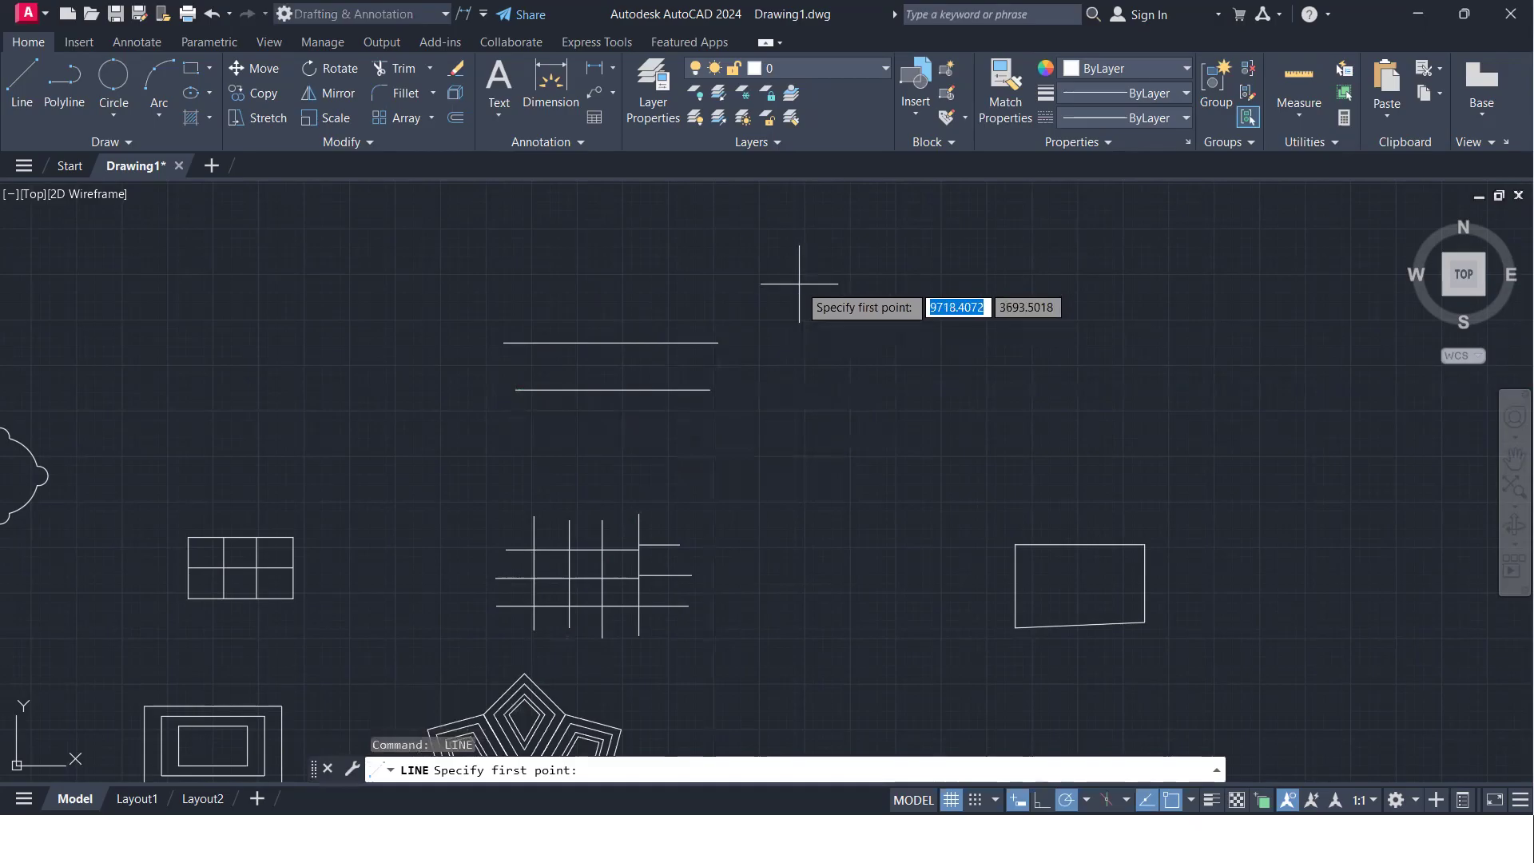
- Draw two separate vertical lines about 810 and 820 units long, spaced apart to the right of the new horizontal lines
click(813, 282)
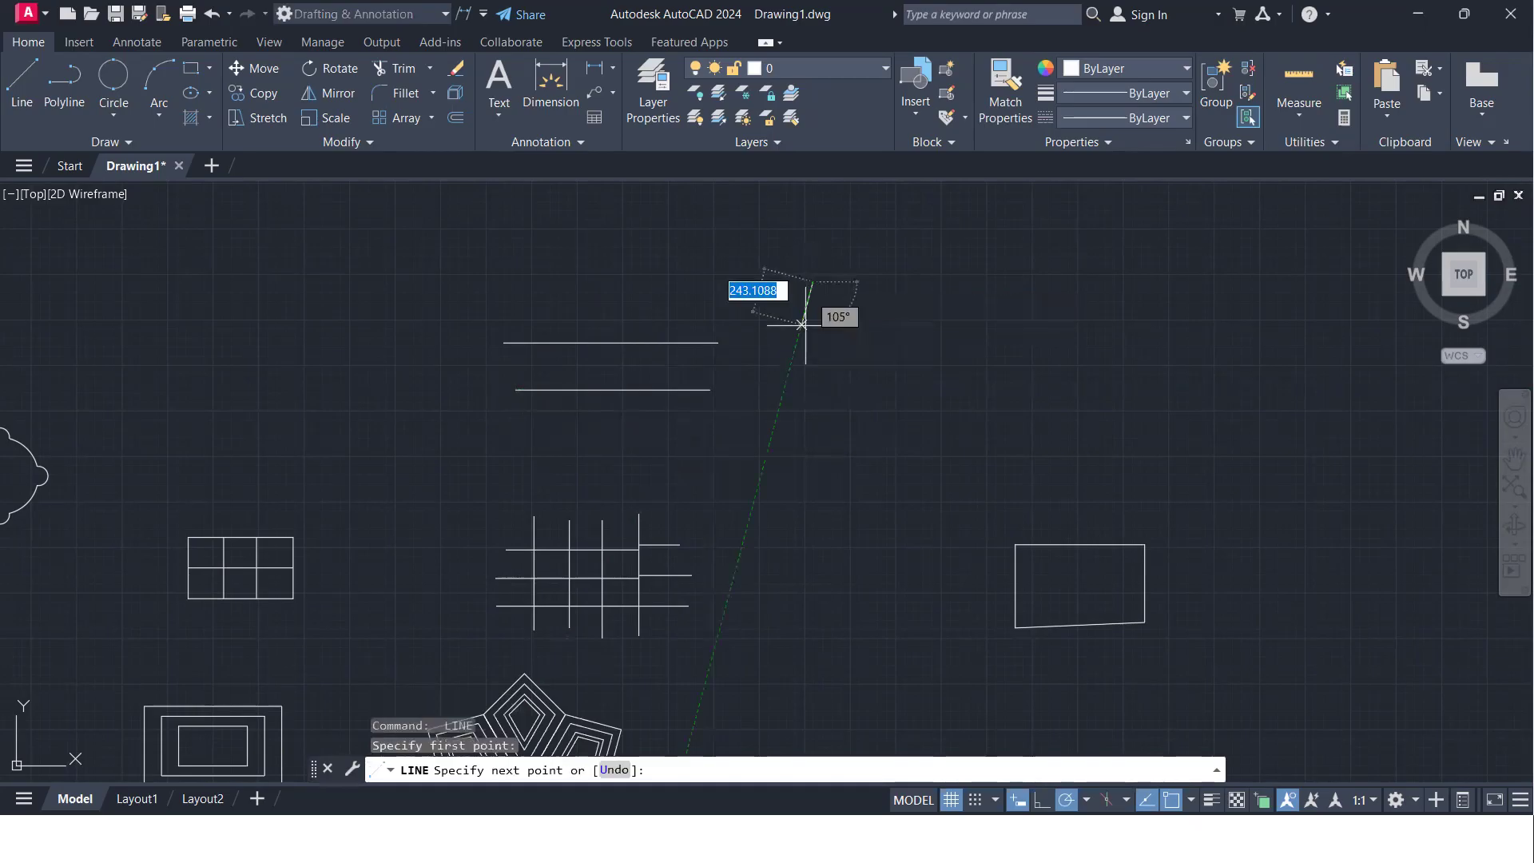
click(812, 432)
key(Return)
key(Return)
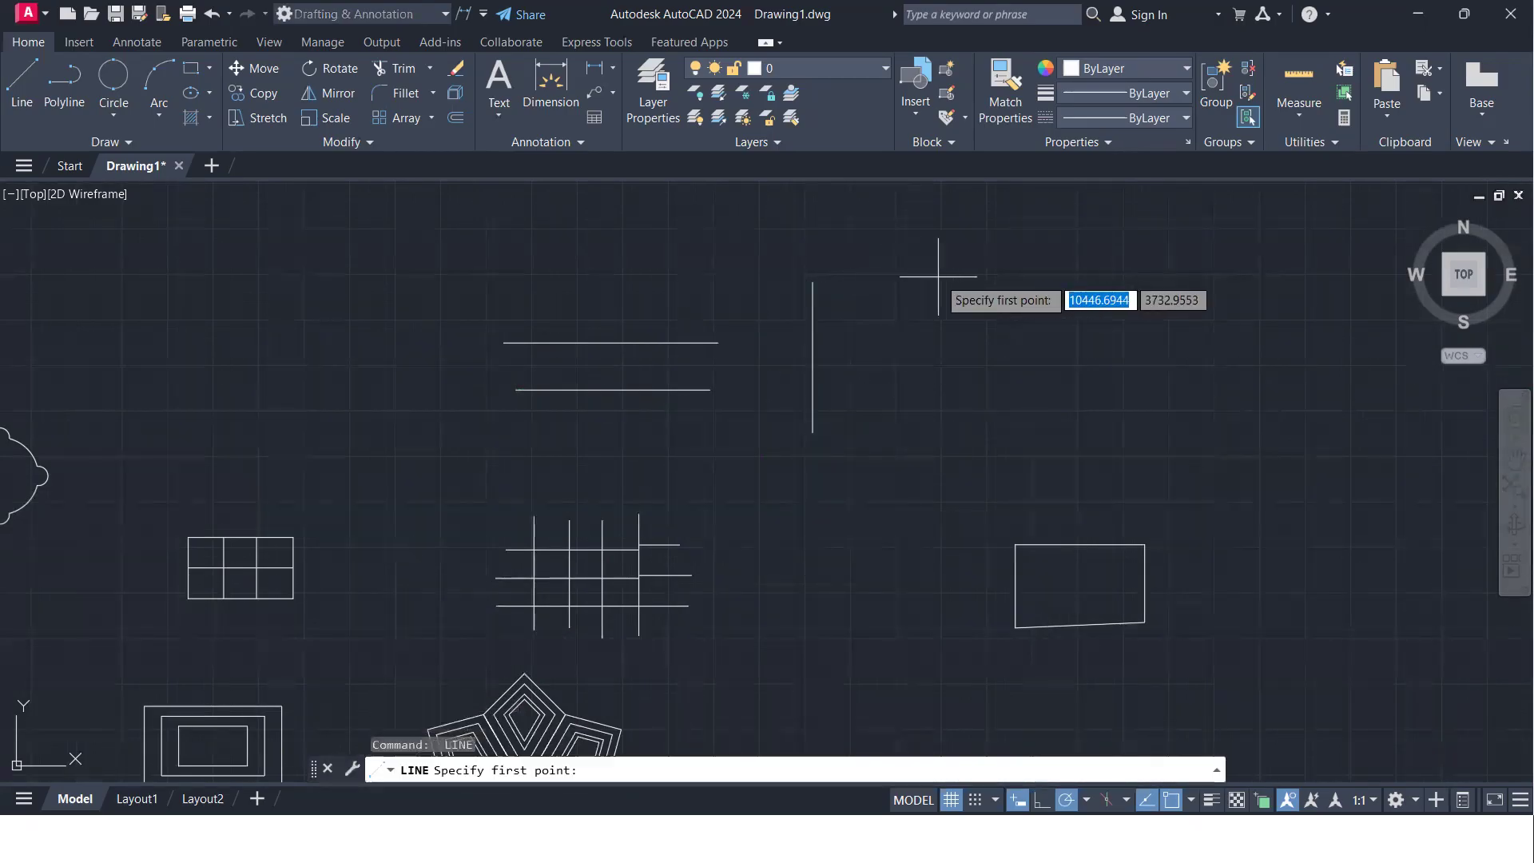
click(993, 279)
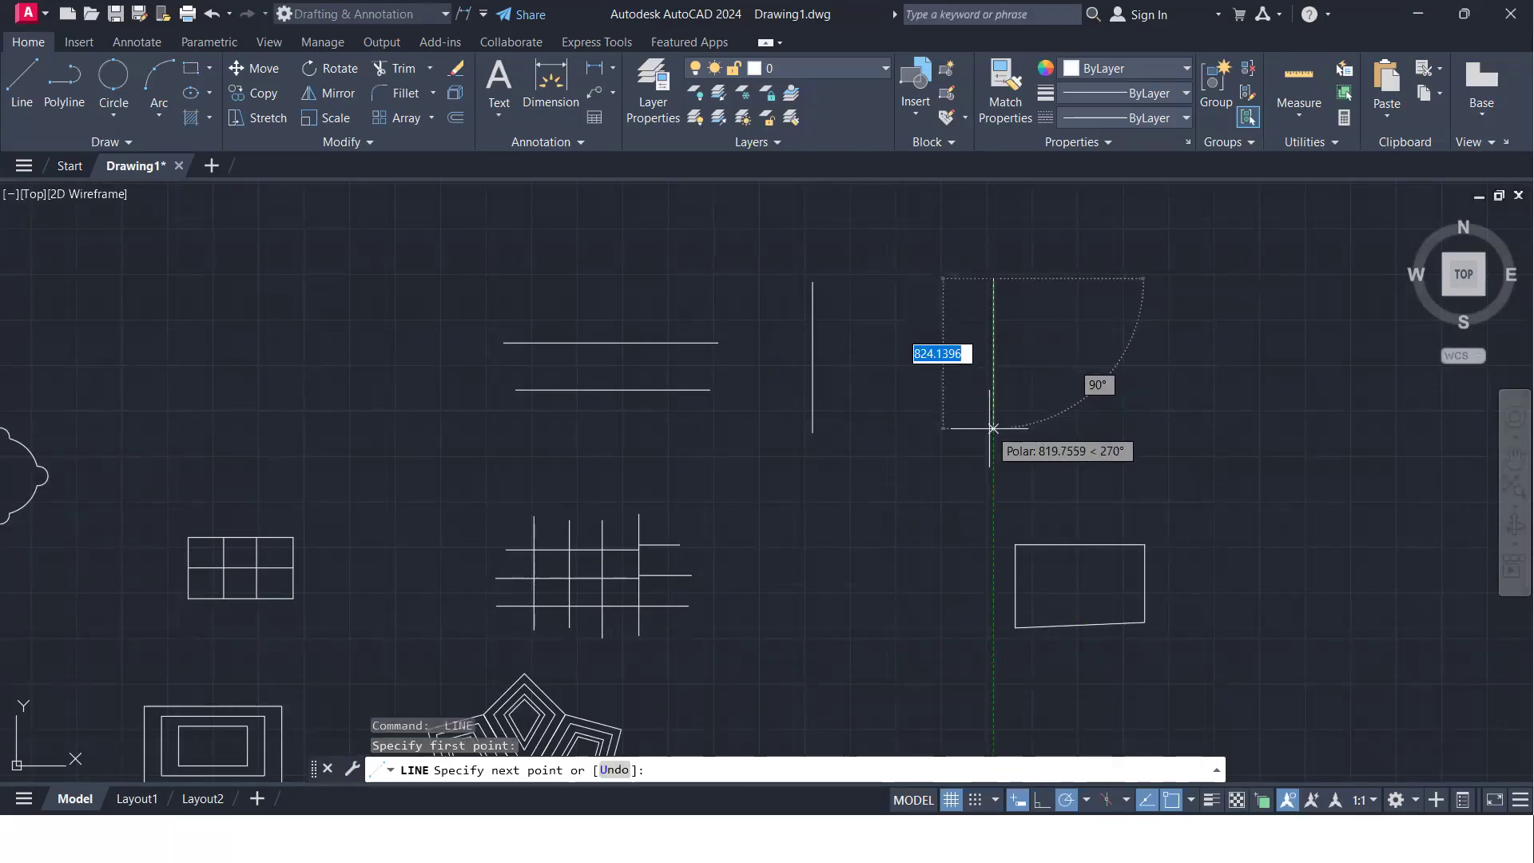
click(993, 429)
key(Return)
- Extend the upper horizontal line to the first vertical line and on to the second one
text(ex)
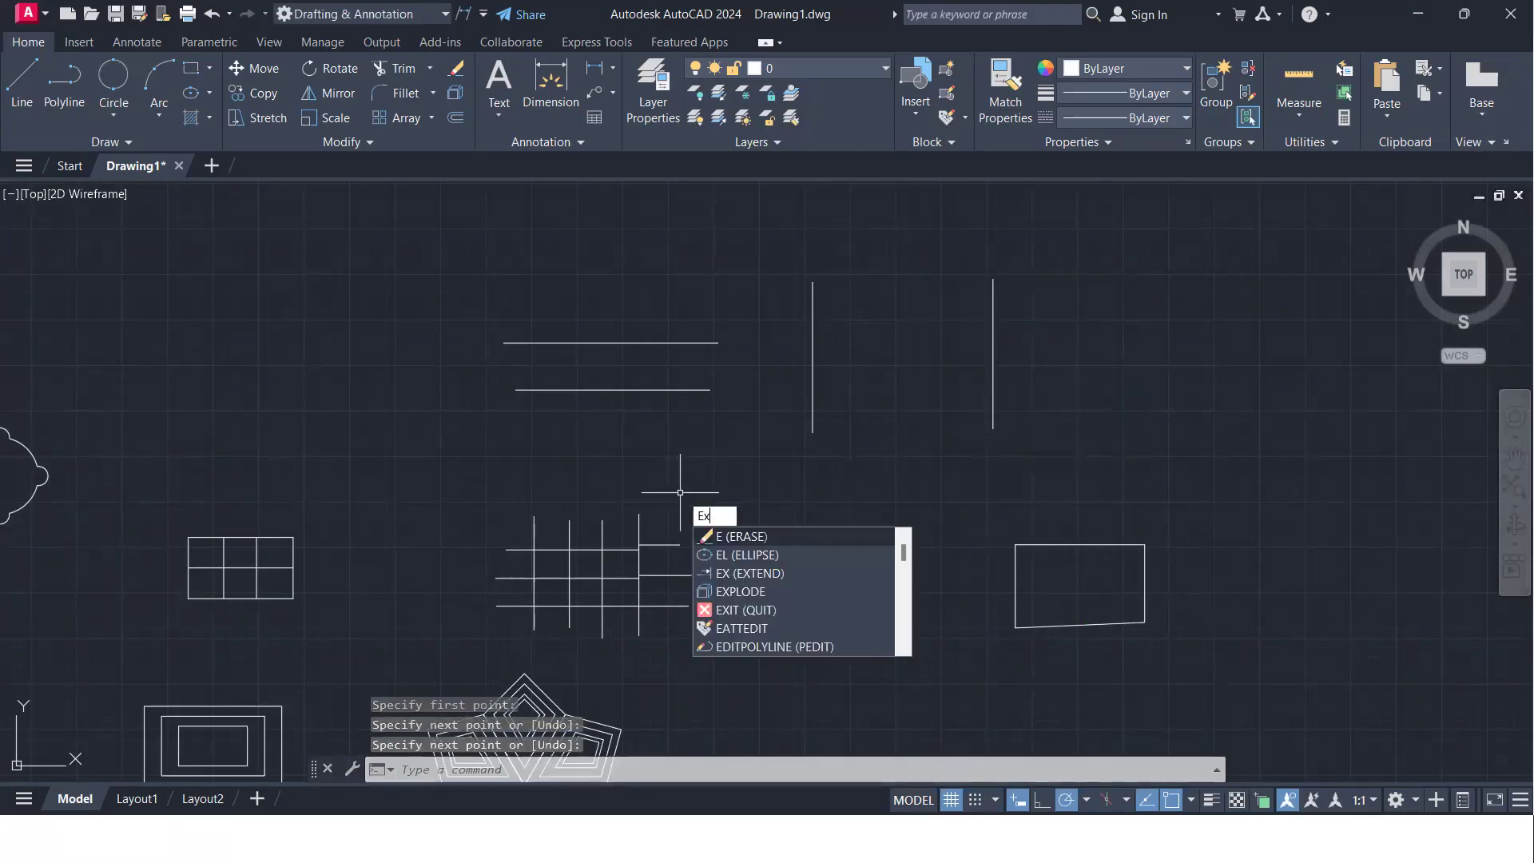
key(Return)
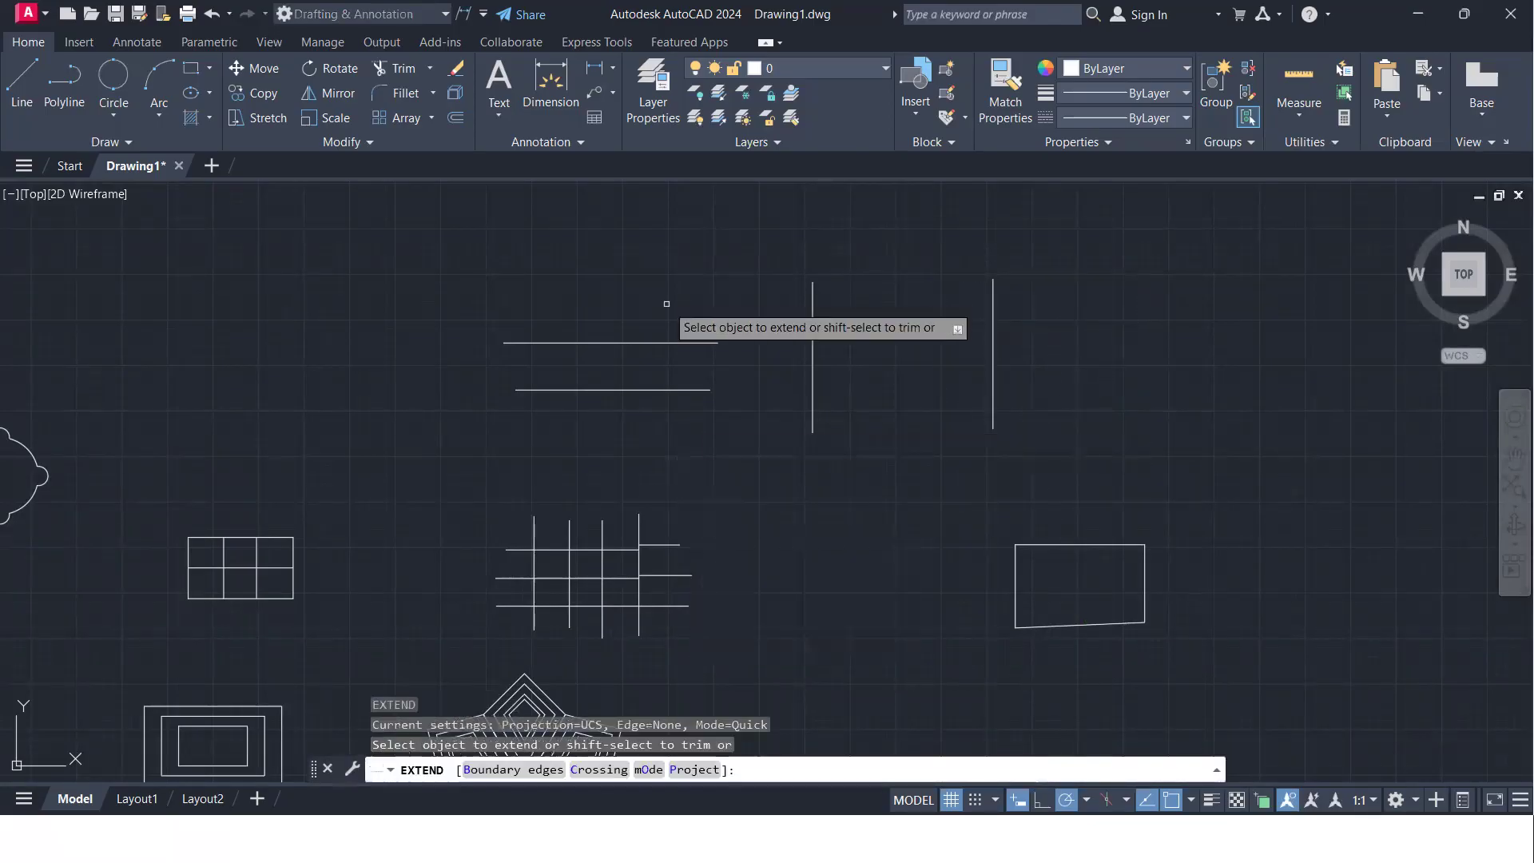
click(682, 342)
click(769, 343)
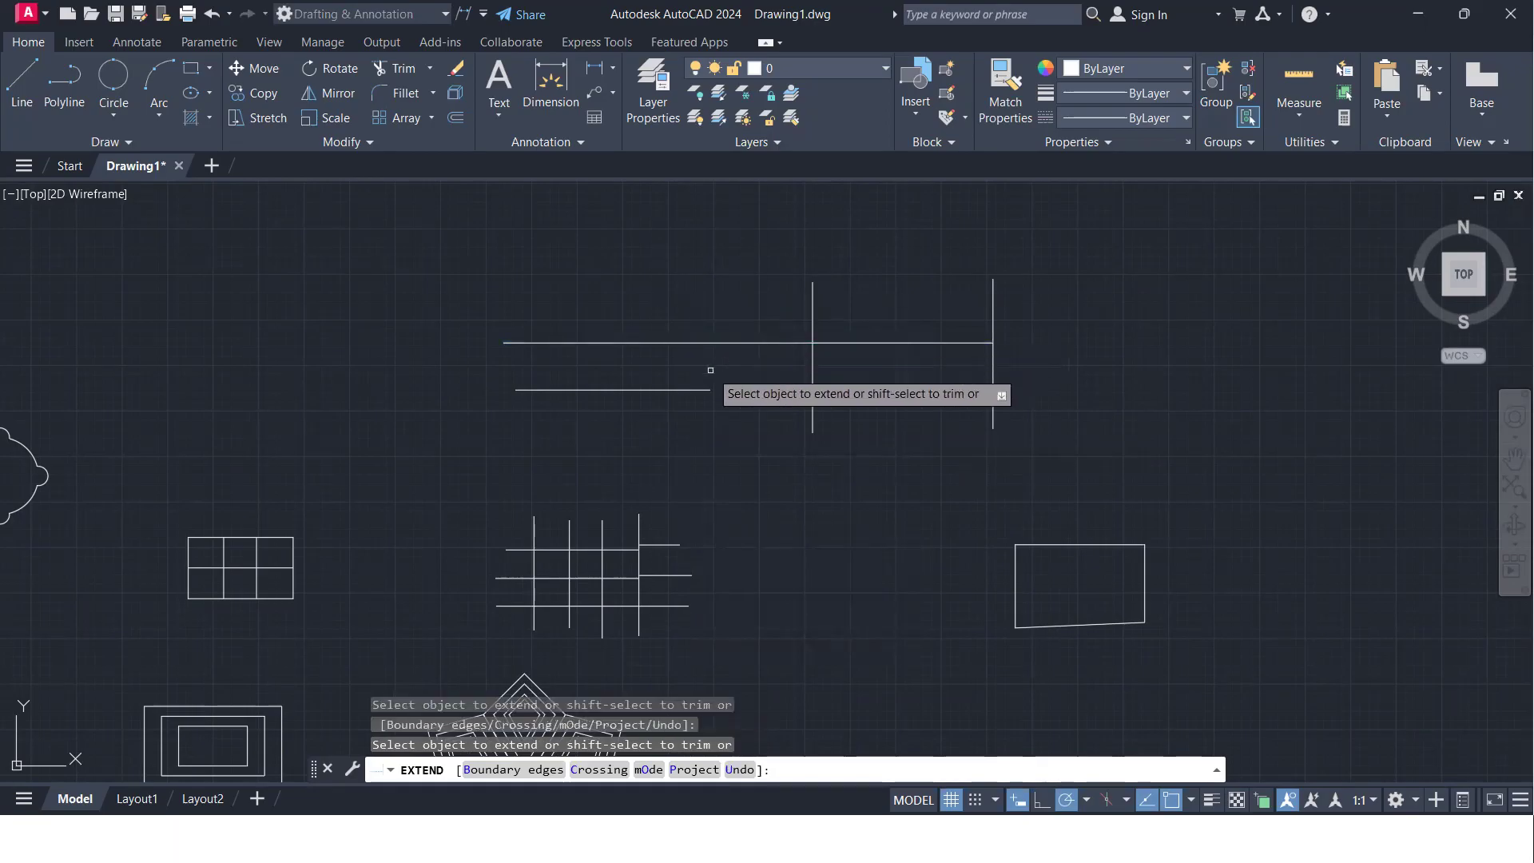
- Extend the lower horizontal line to the first vertical line, and try extending it further while the second vertical is out of view
scroll(713, 370, down, 4)
scroll(715, 315, up, 10)
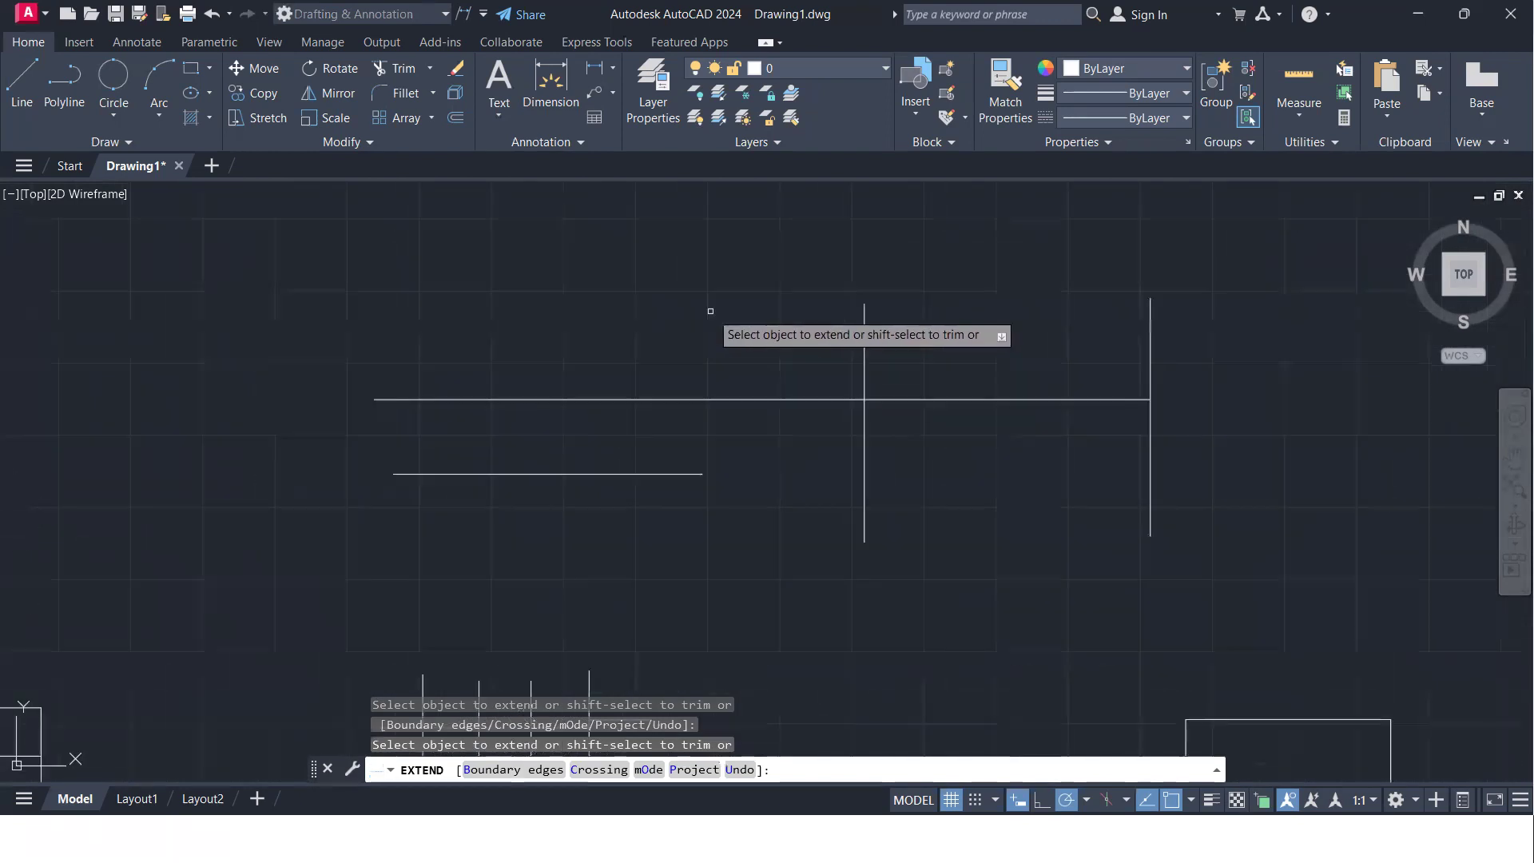
mouse_move(719, 384)
middle_down()
mouse_move(700, 336)
mouse_move(698, 189)
middle_up()
scroll(721, 327, down, 2)
click(644, 611)
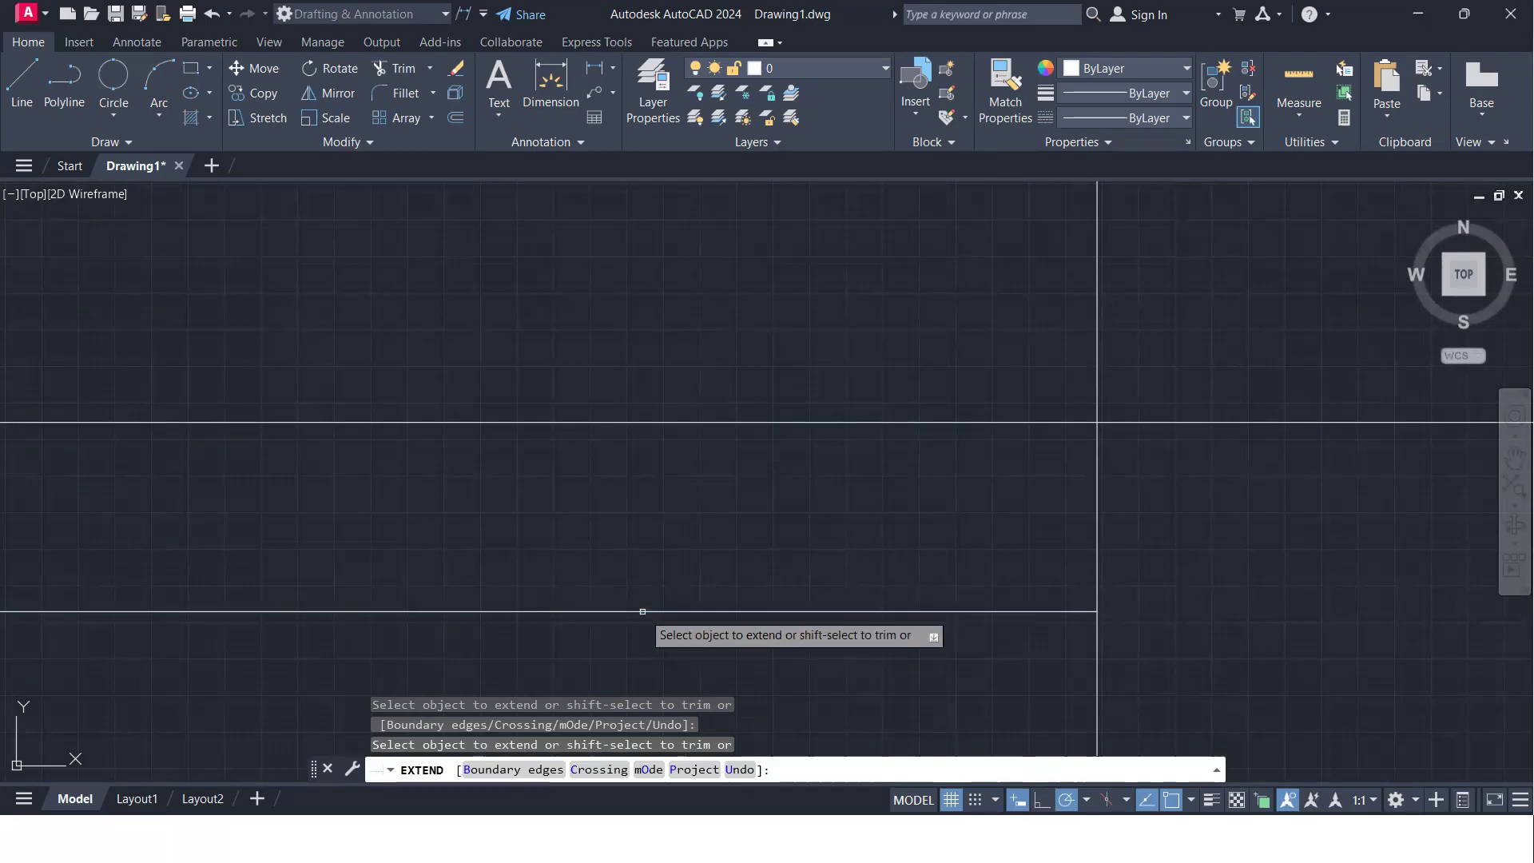
click(974, 608)
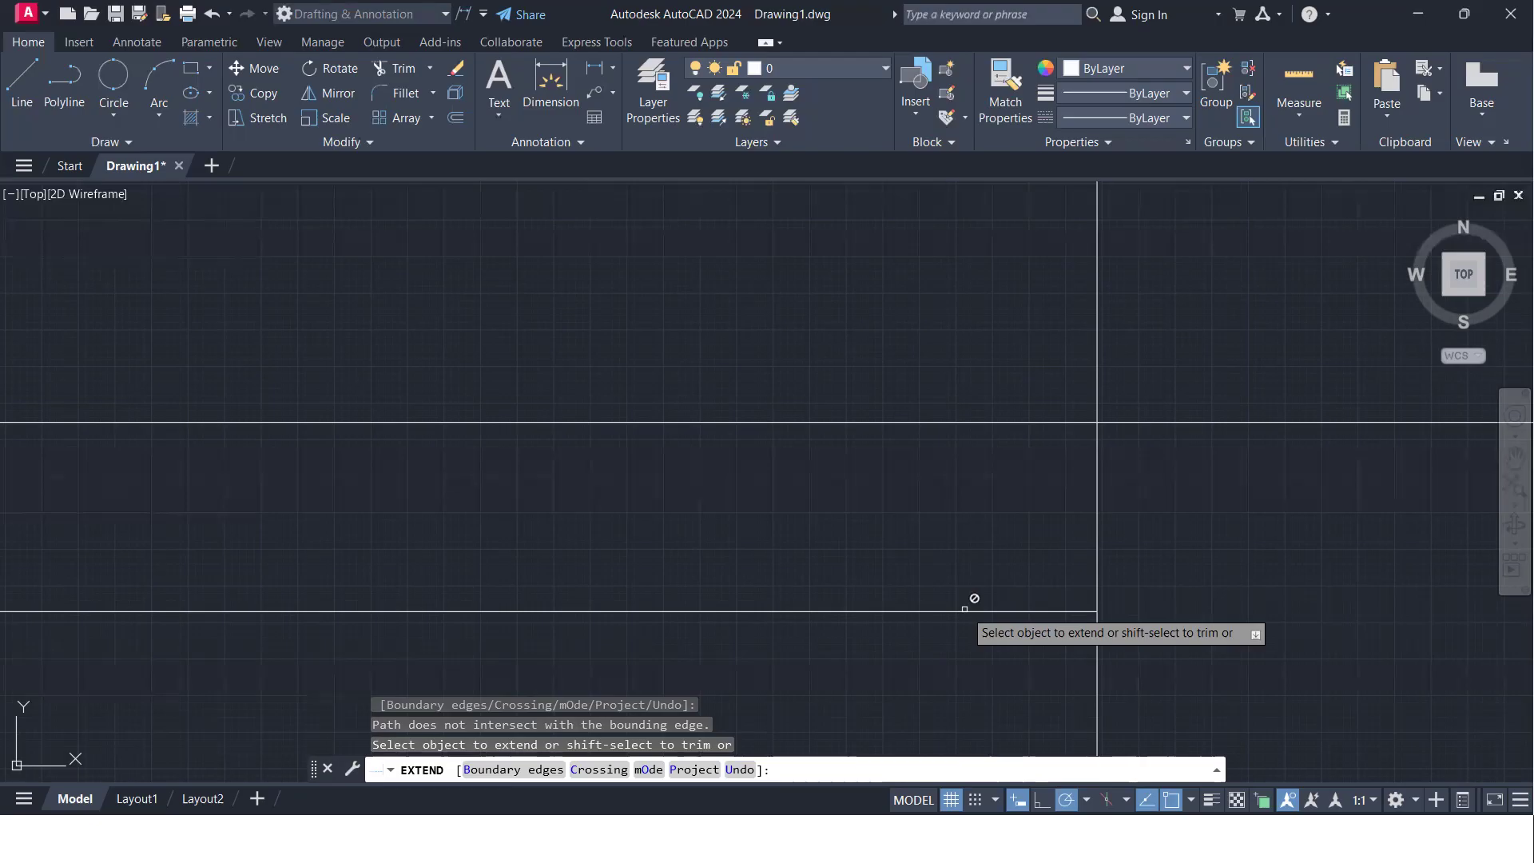
- Extend the lower horizontal line to the second vertical line with both verticals in view
scroll(967, 605, down, 5)
middle_drag(1074, 611, 1012, 513)
scroll(998, 517, up, 2)
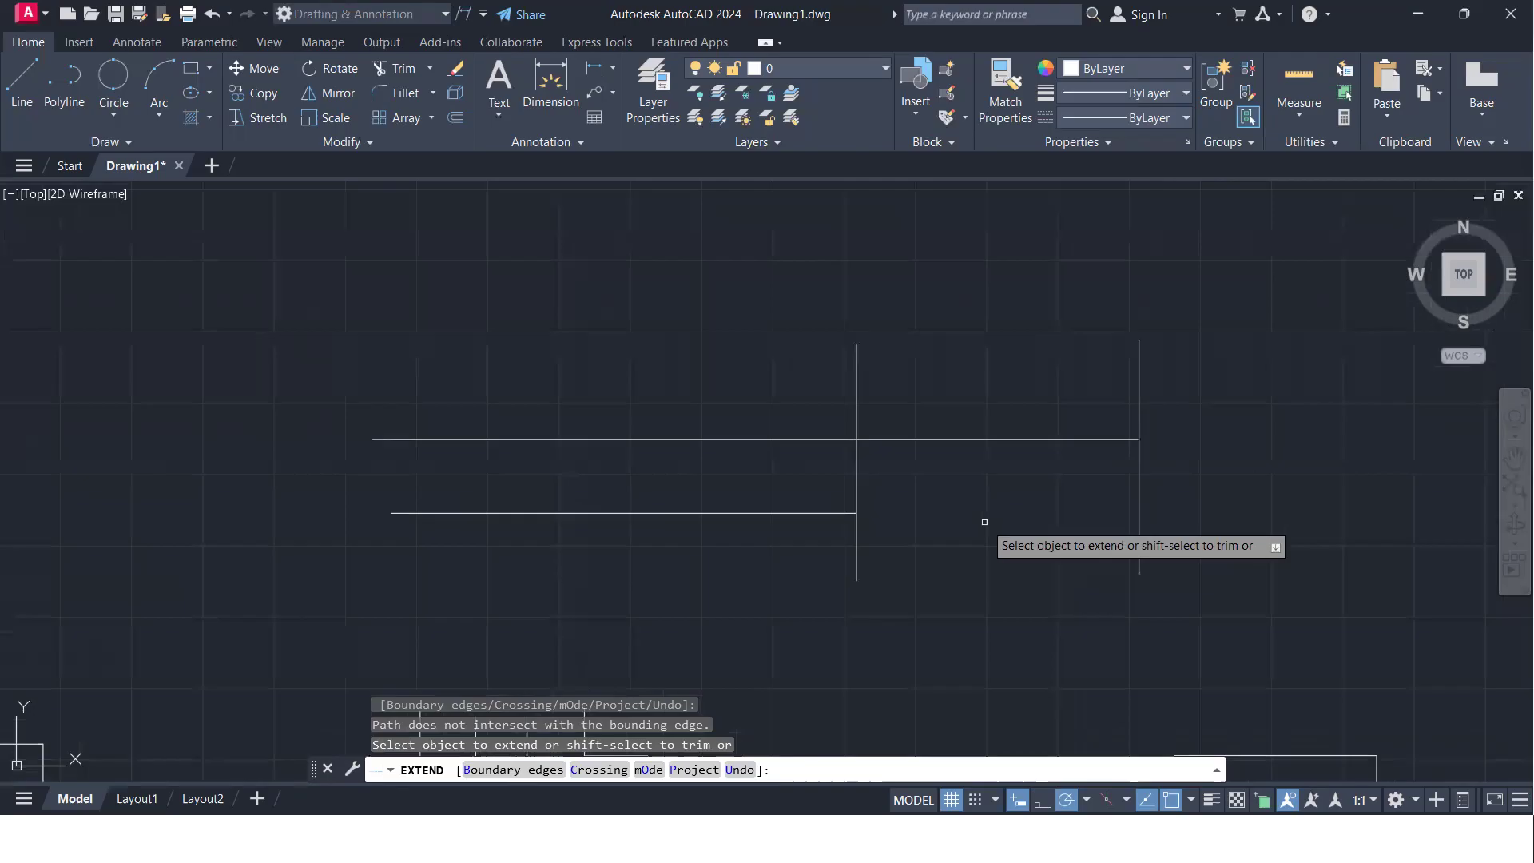
click(802, 514)
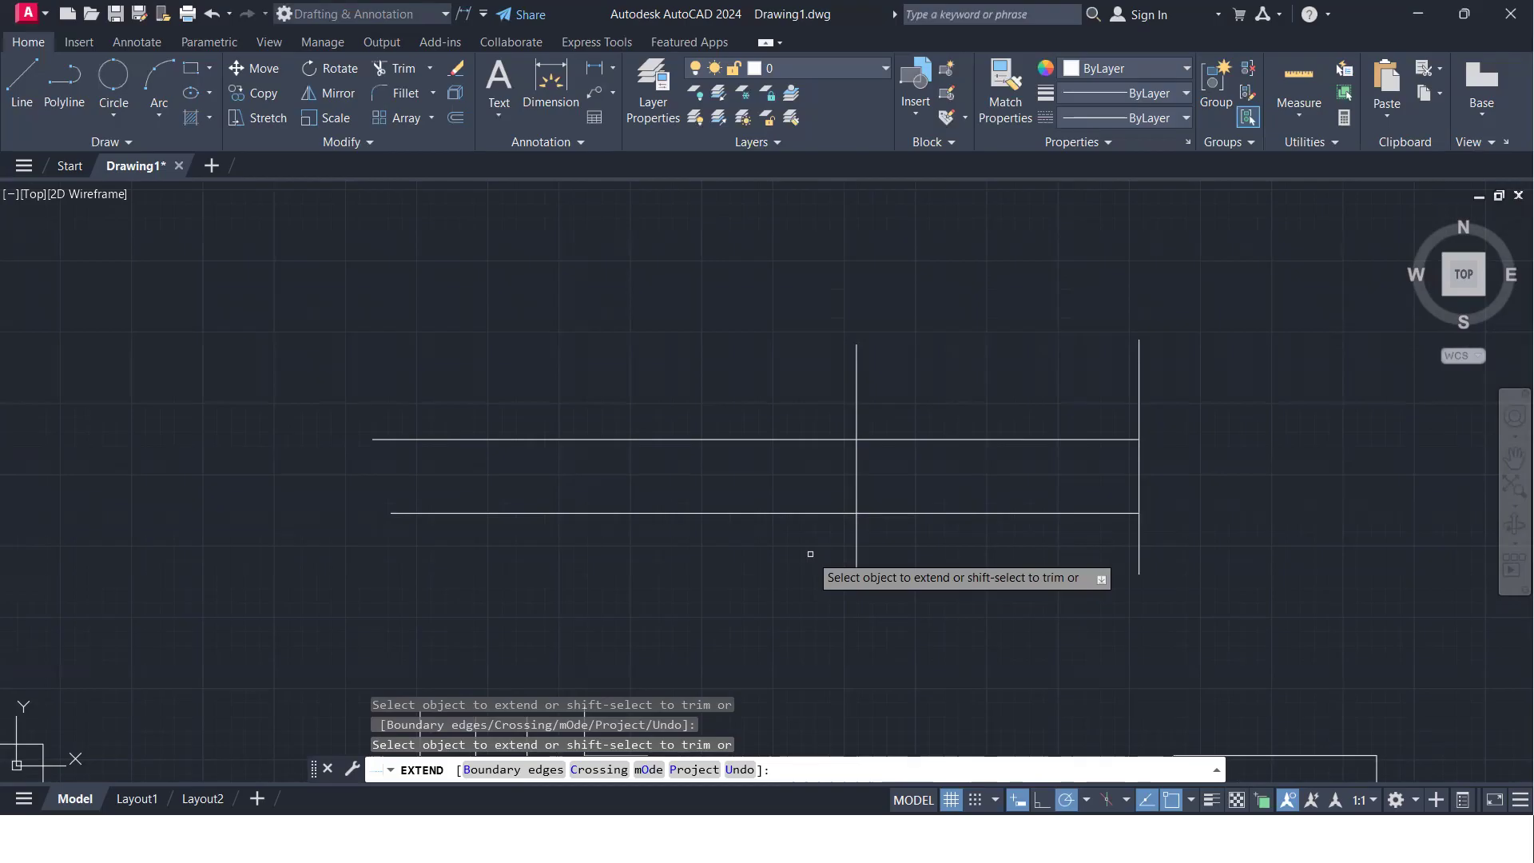
- Trim both horizontal lines between the two verticals with a fence from within Extend, then end the command
shift+drag(987, 399, 990, 587)
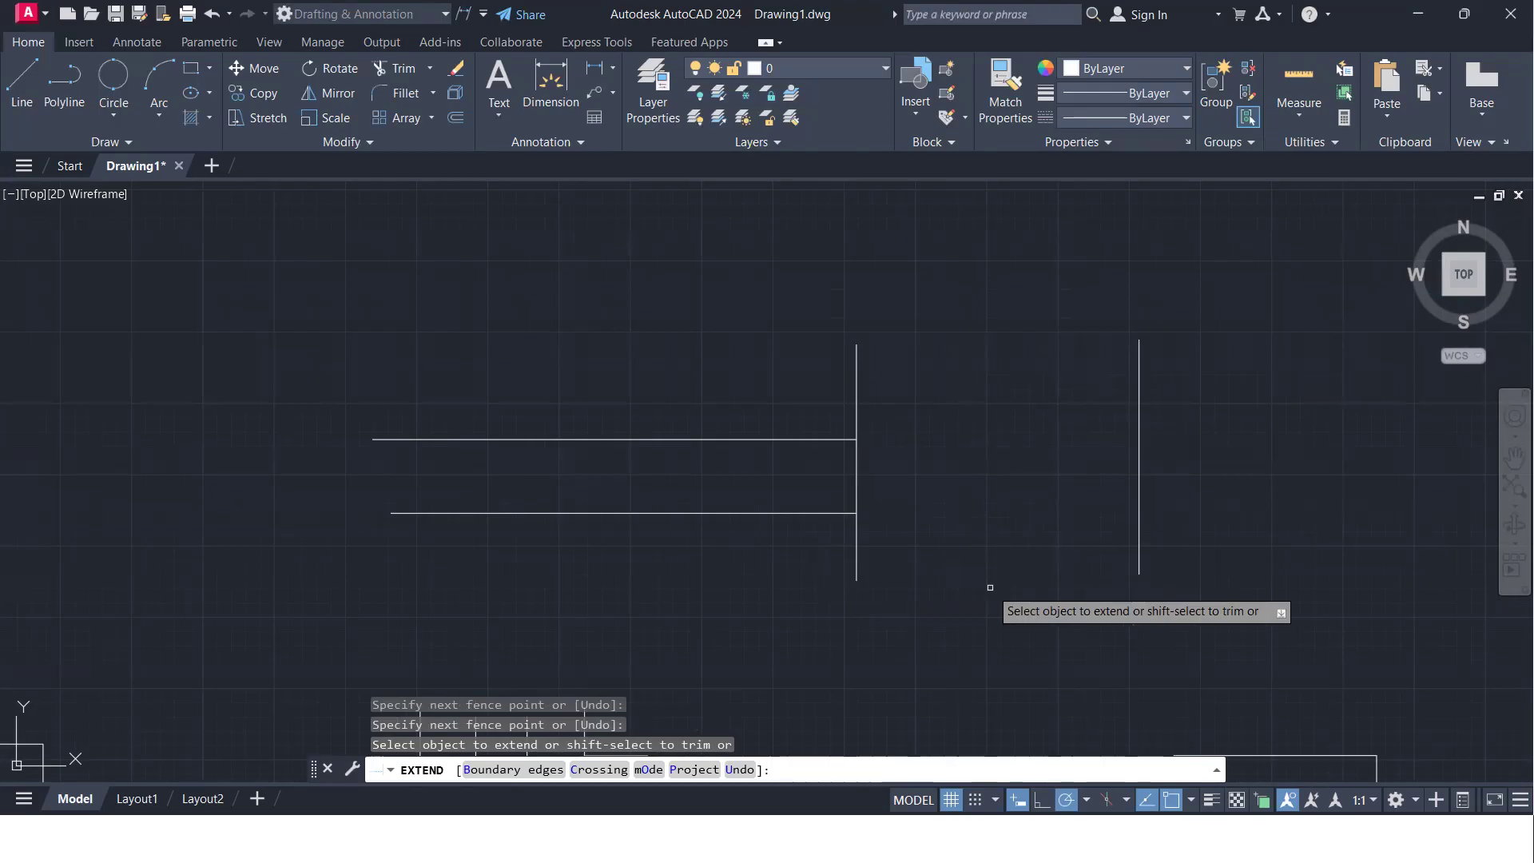
key(Return)
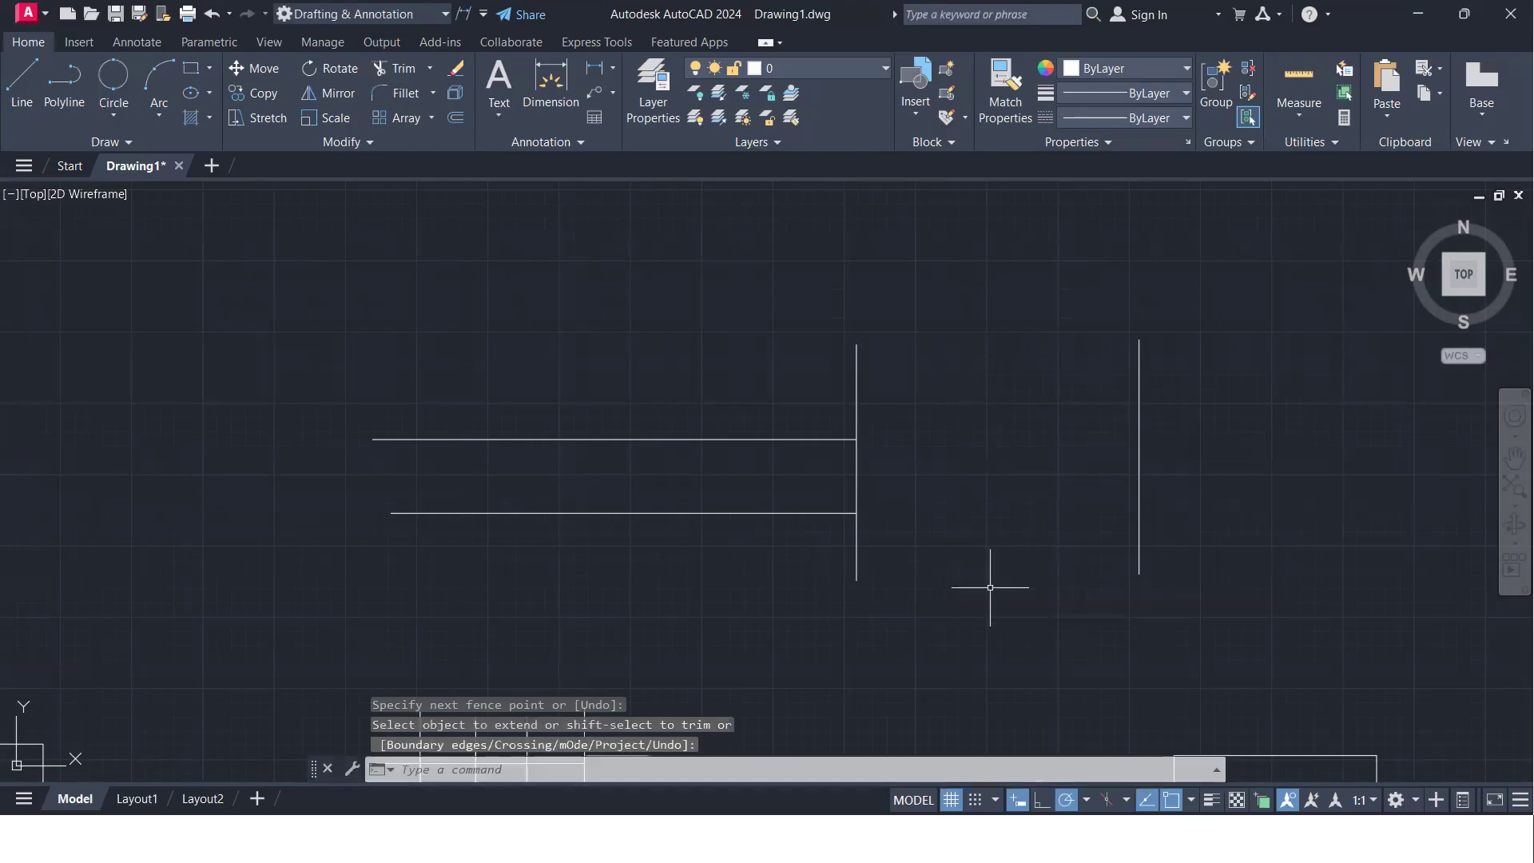
- Extend both horizontal lines back to the second vertical line from within the Trim command, then end Trim
text(tr)
key(Return)
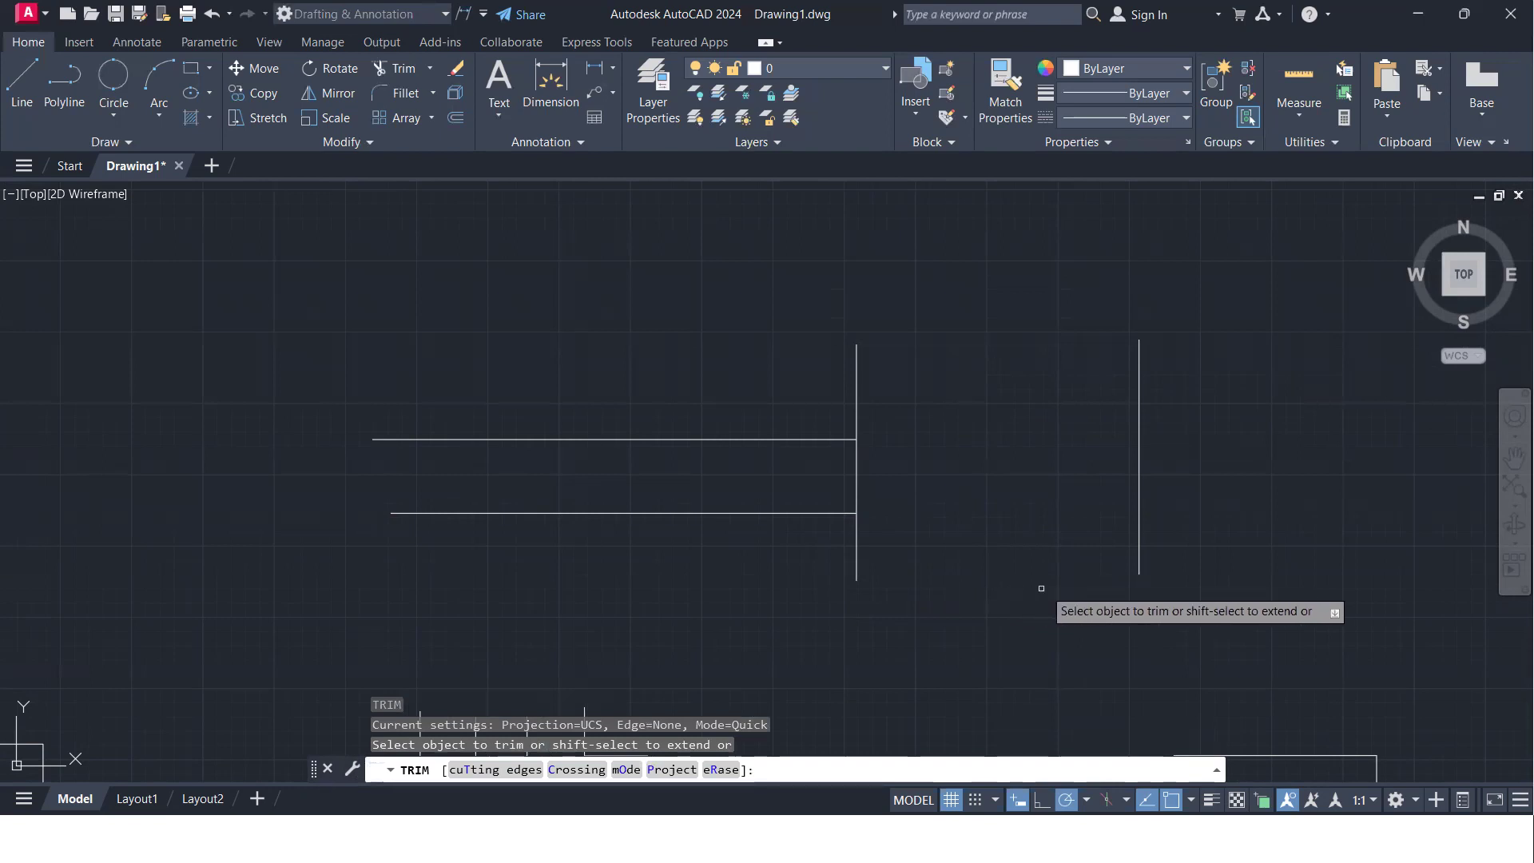
shift+click(777, 511)
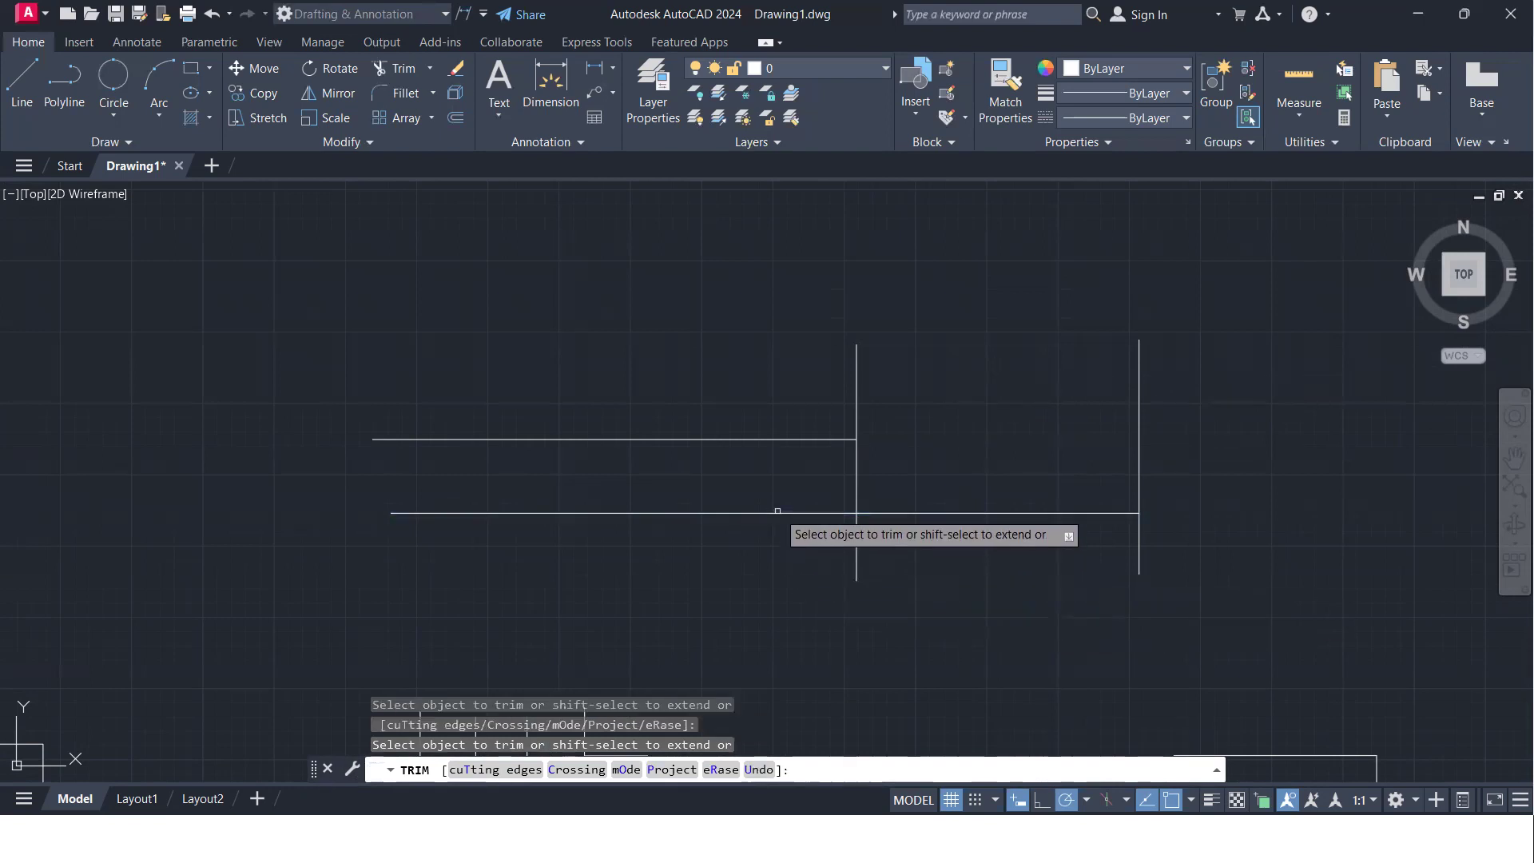
shift+click(790, 440)
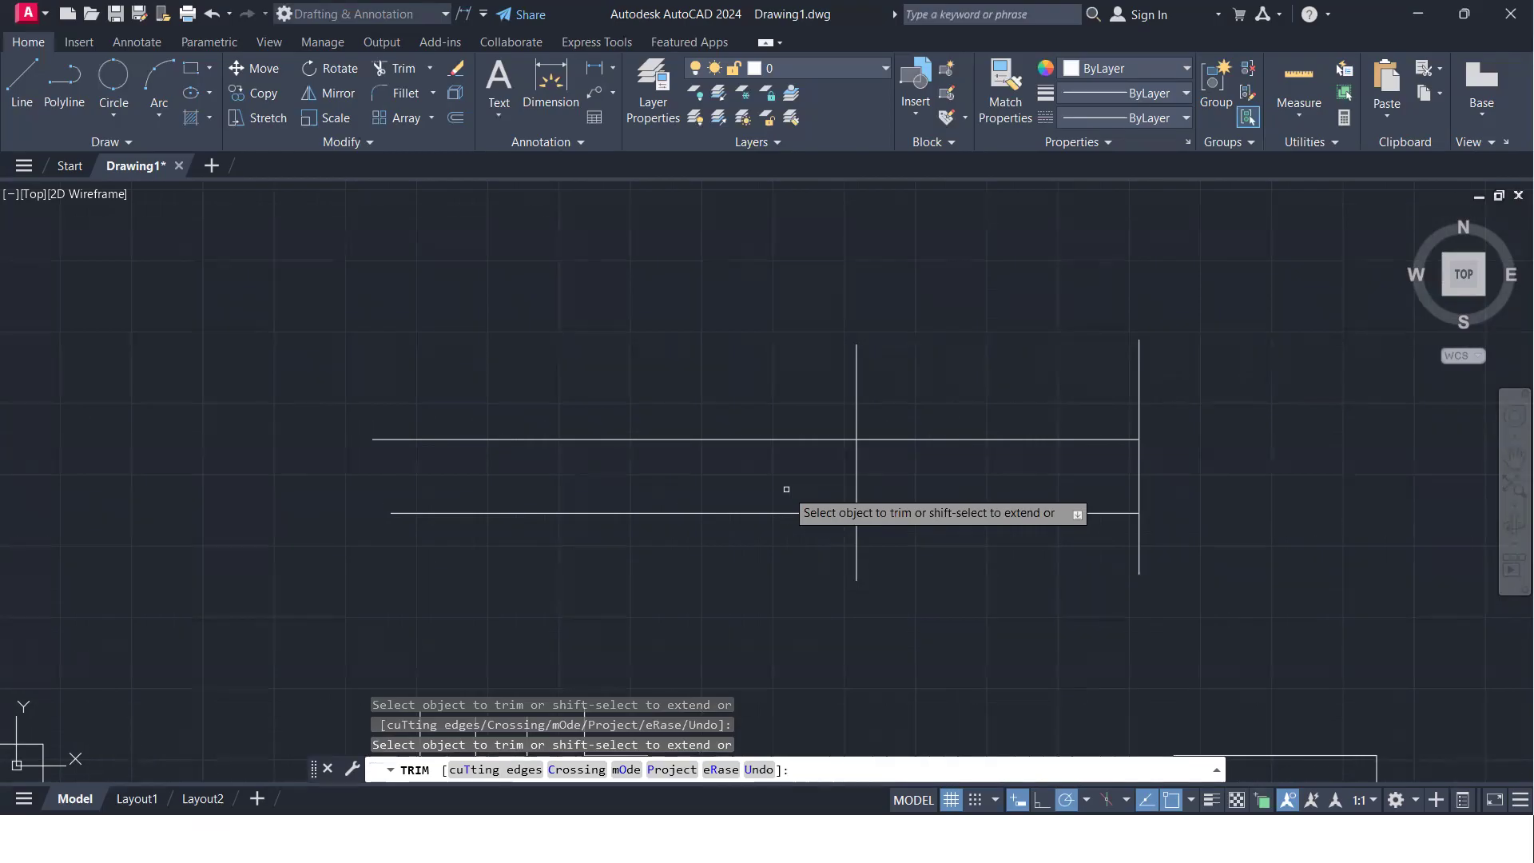
scroll(815, 455, down, 4)
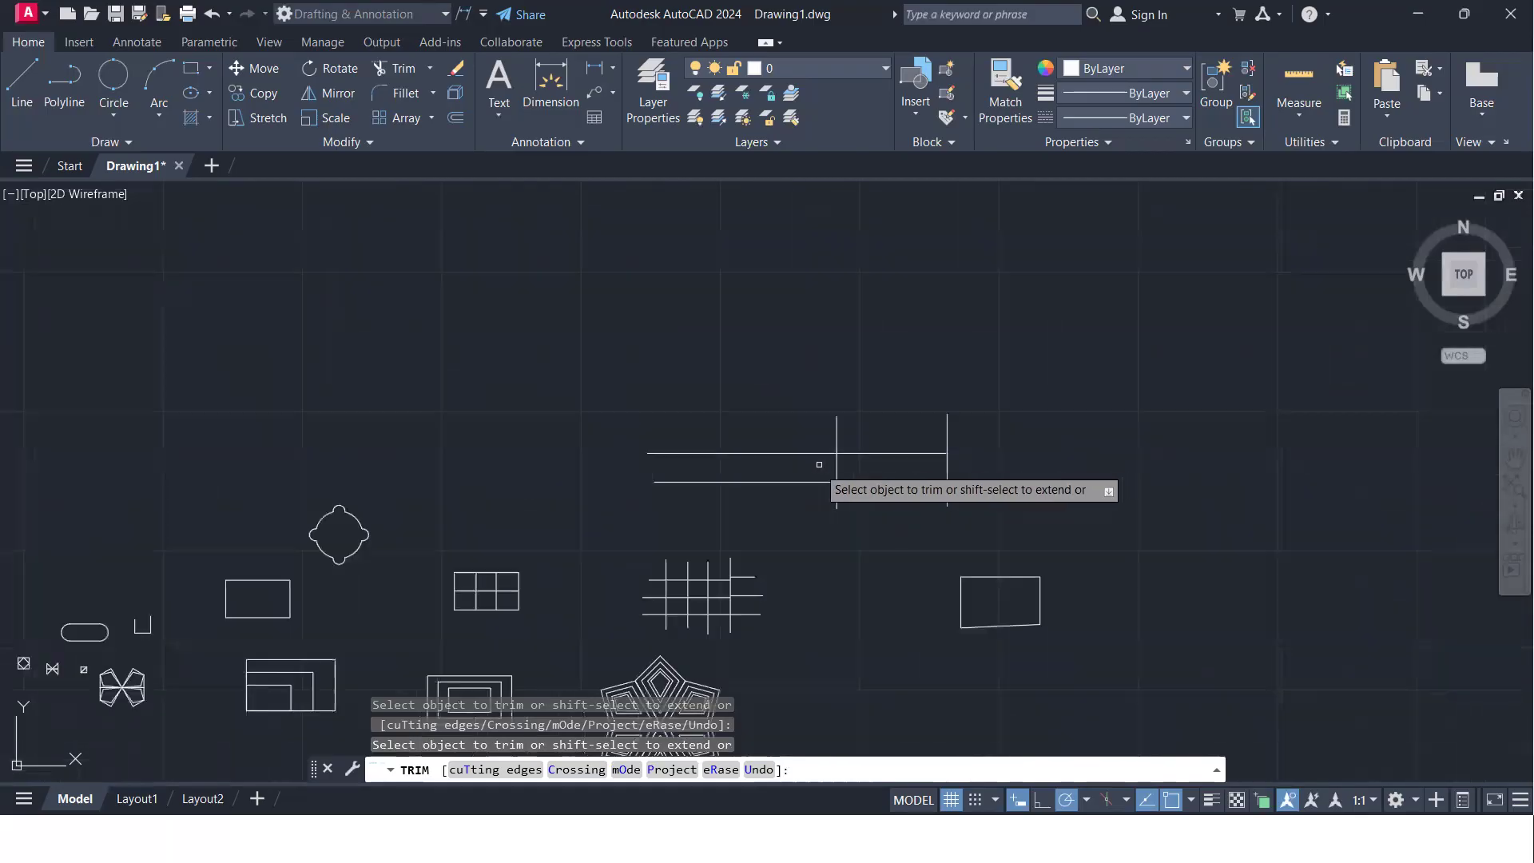
middle_drag(726, 456, 957, 408)
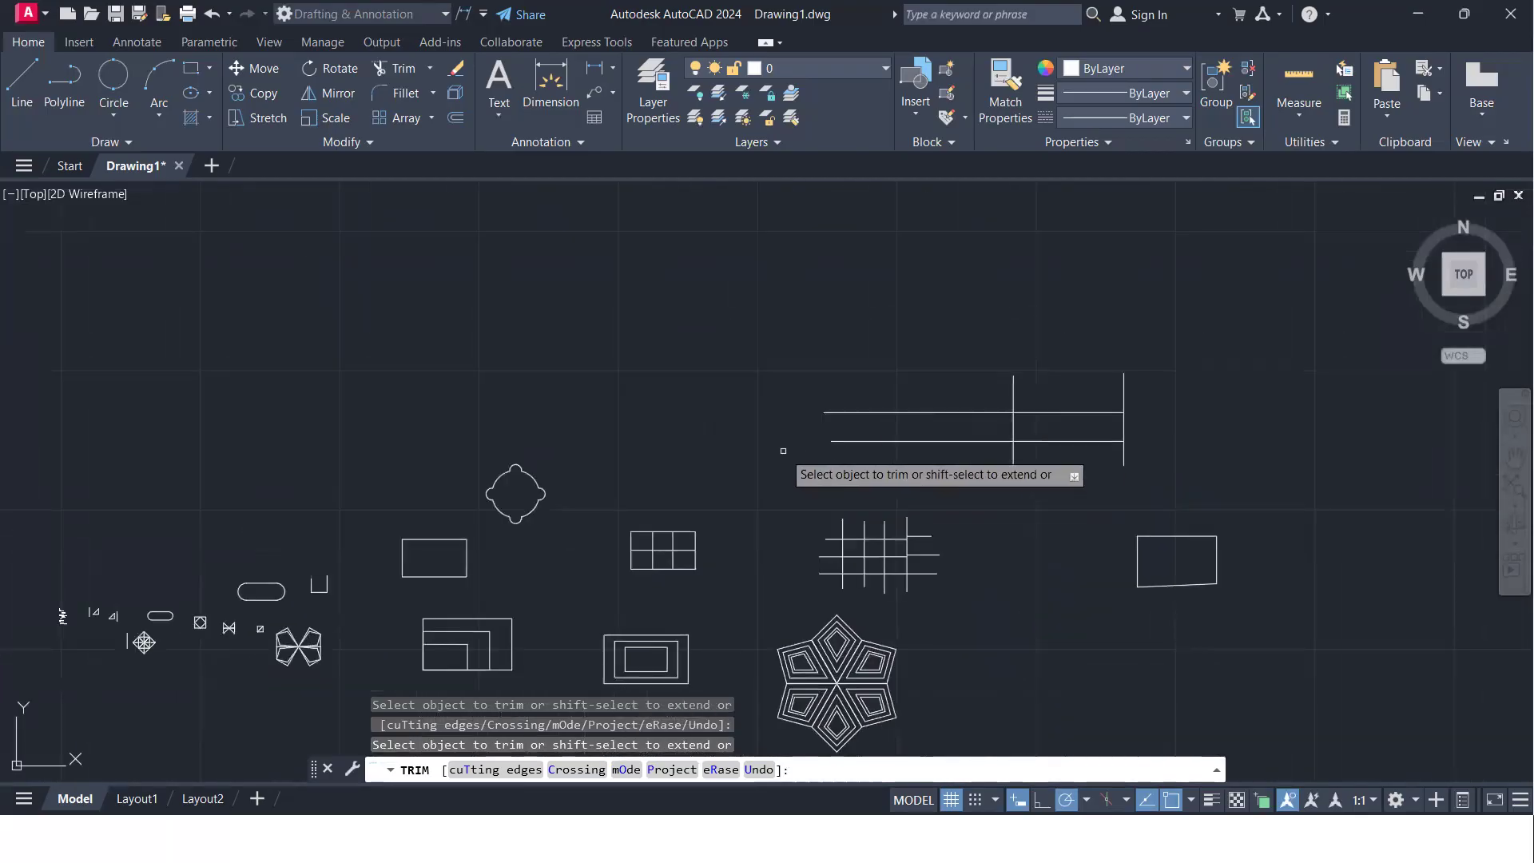
key(Return)
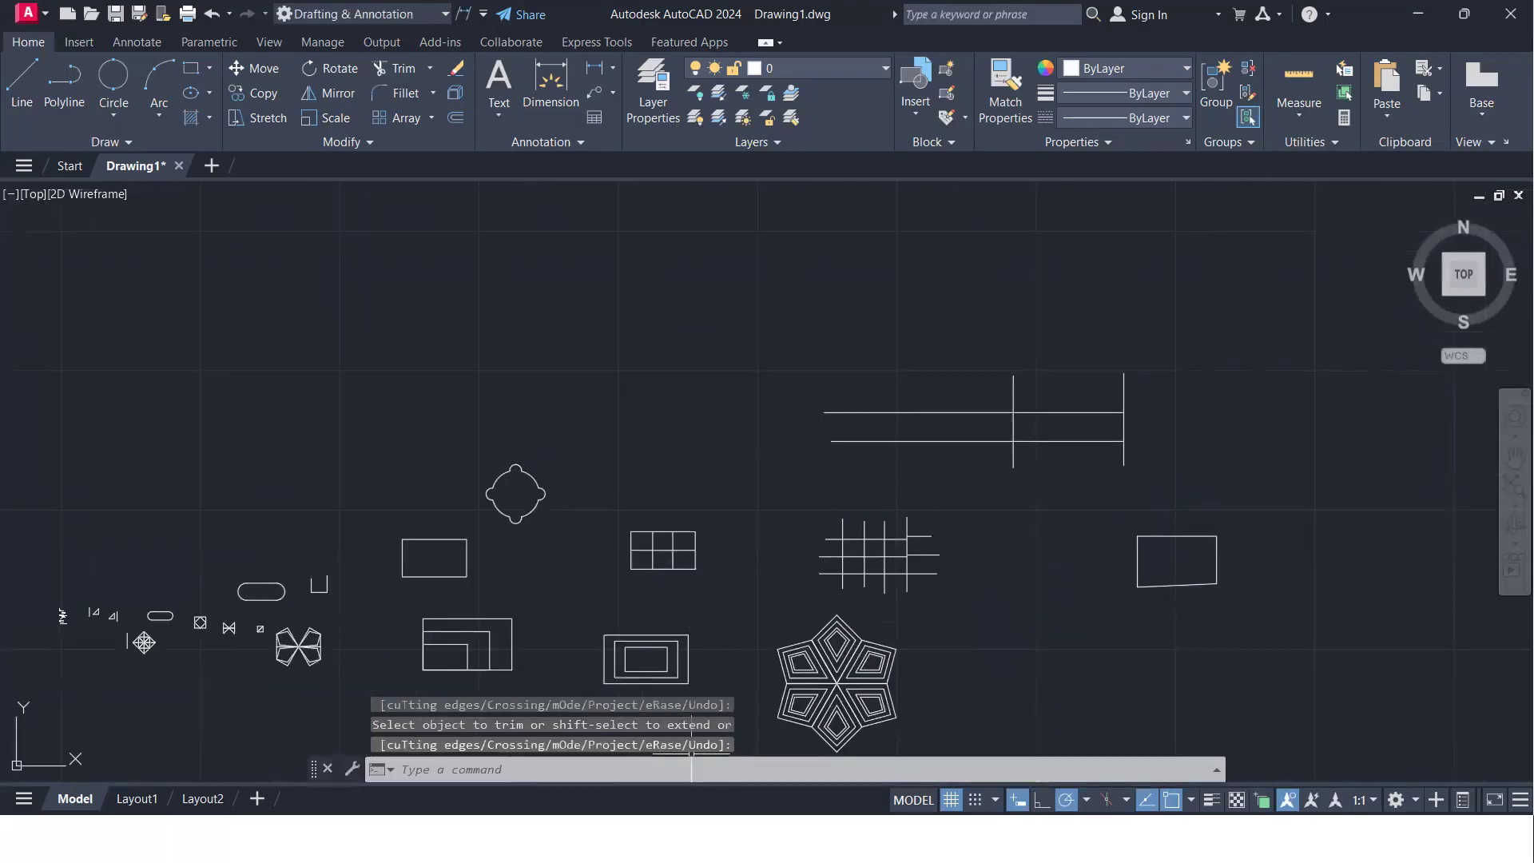
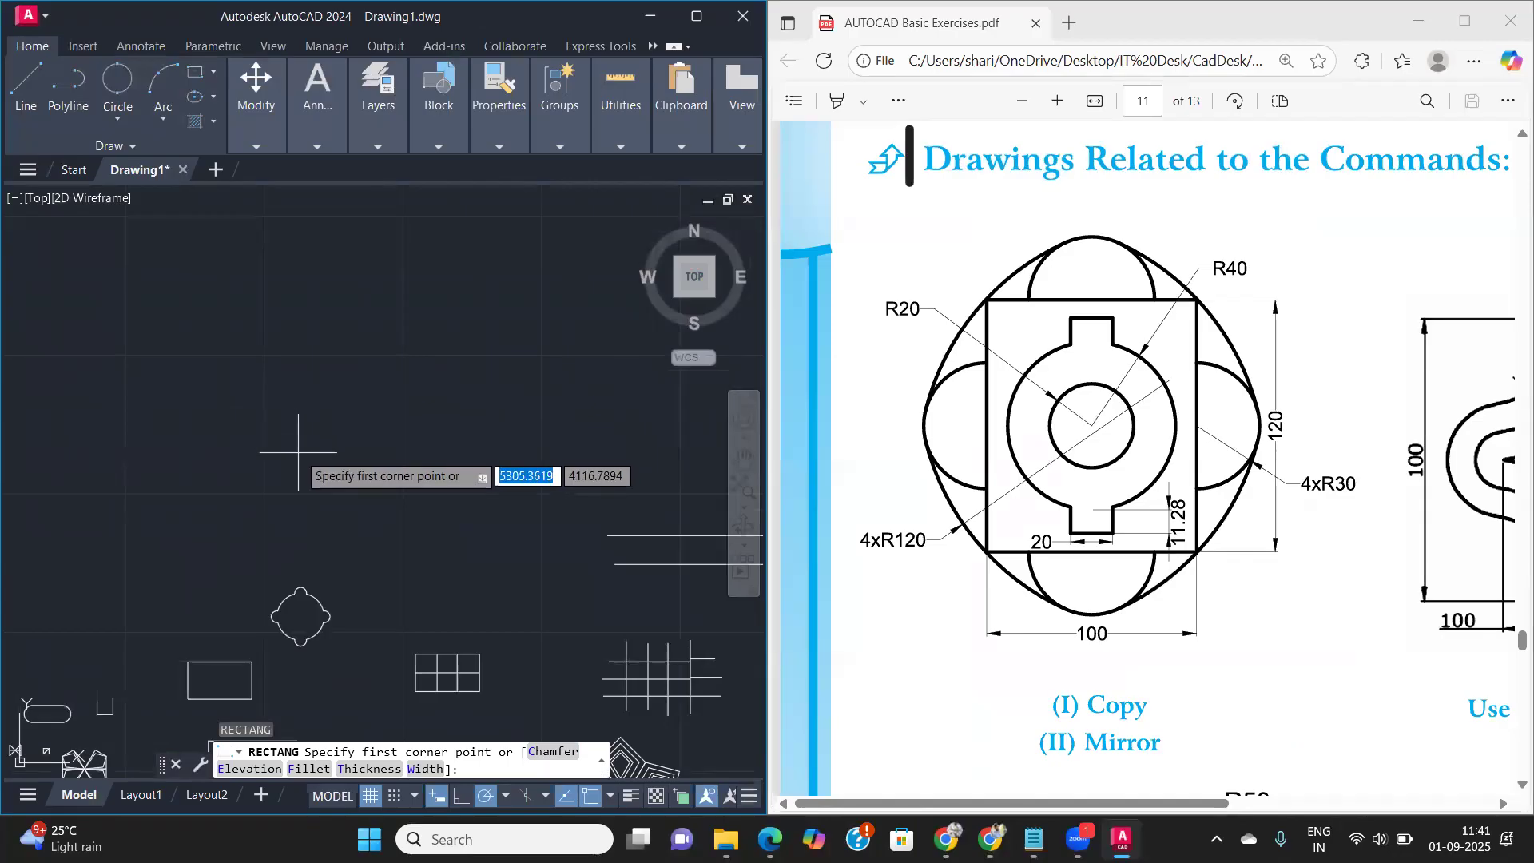
- Draw a rectangle 100 long and 120 wide in the empty area above the existing shapes, using the Dimensions option
click(297, 449)
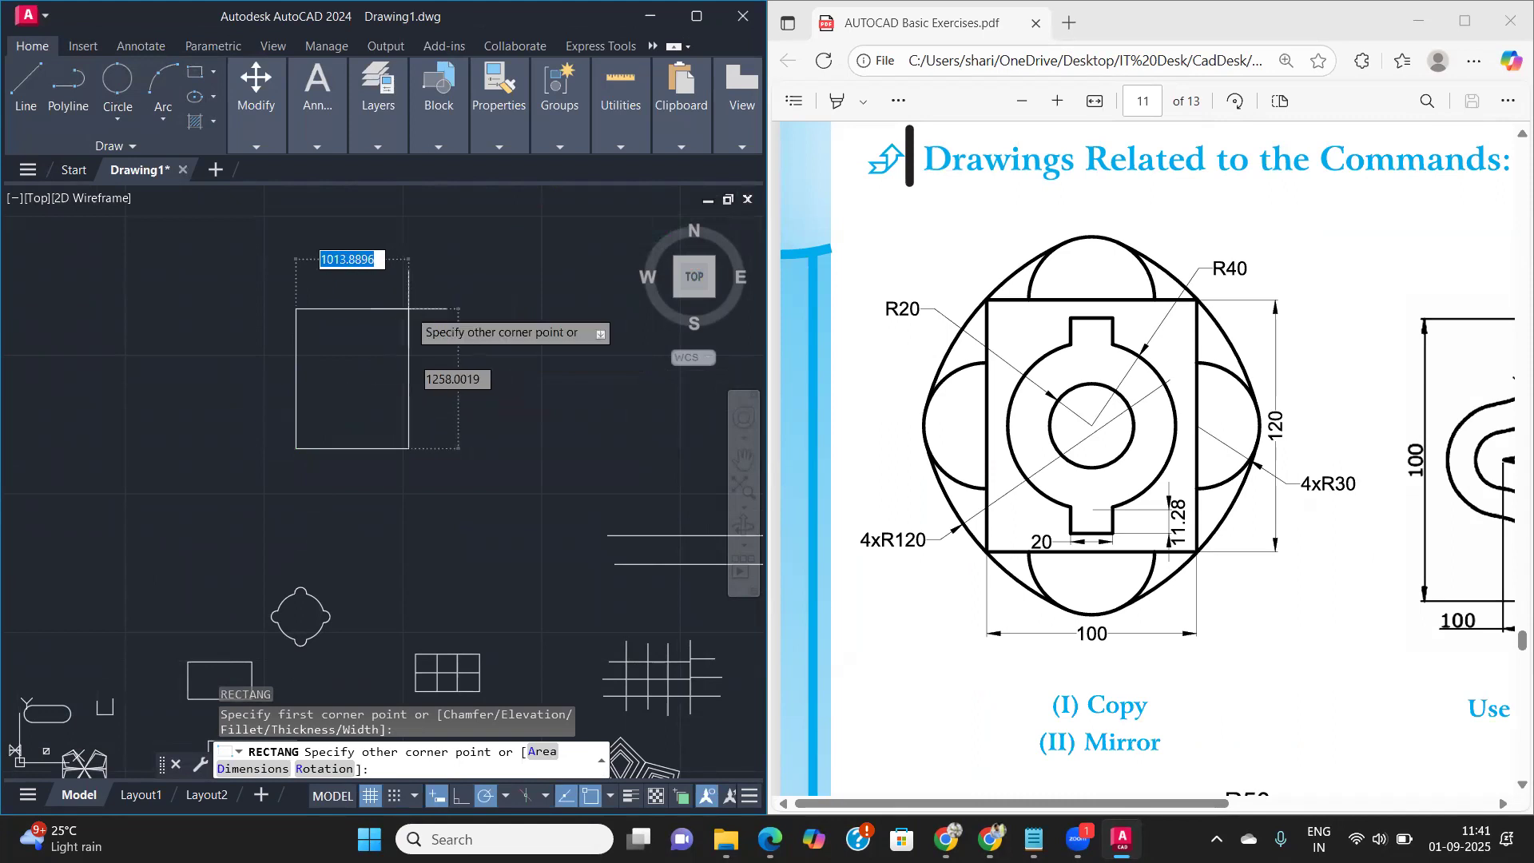
text(d)
key(Return)
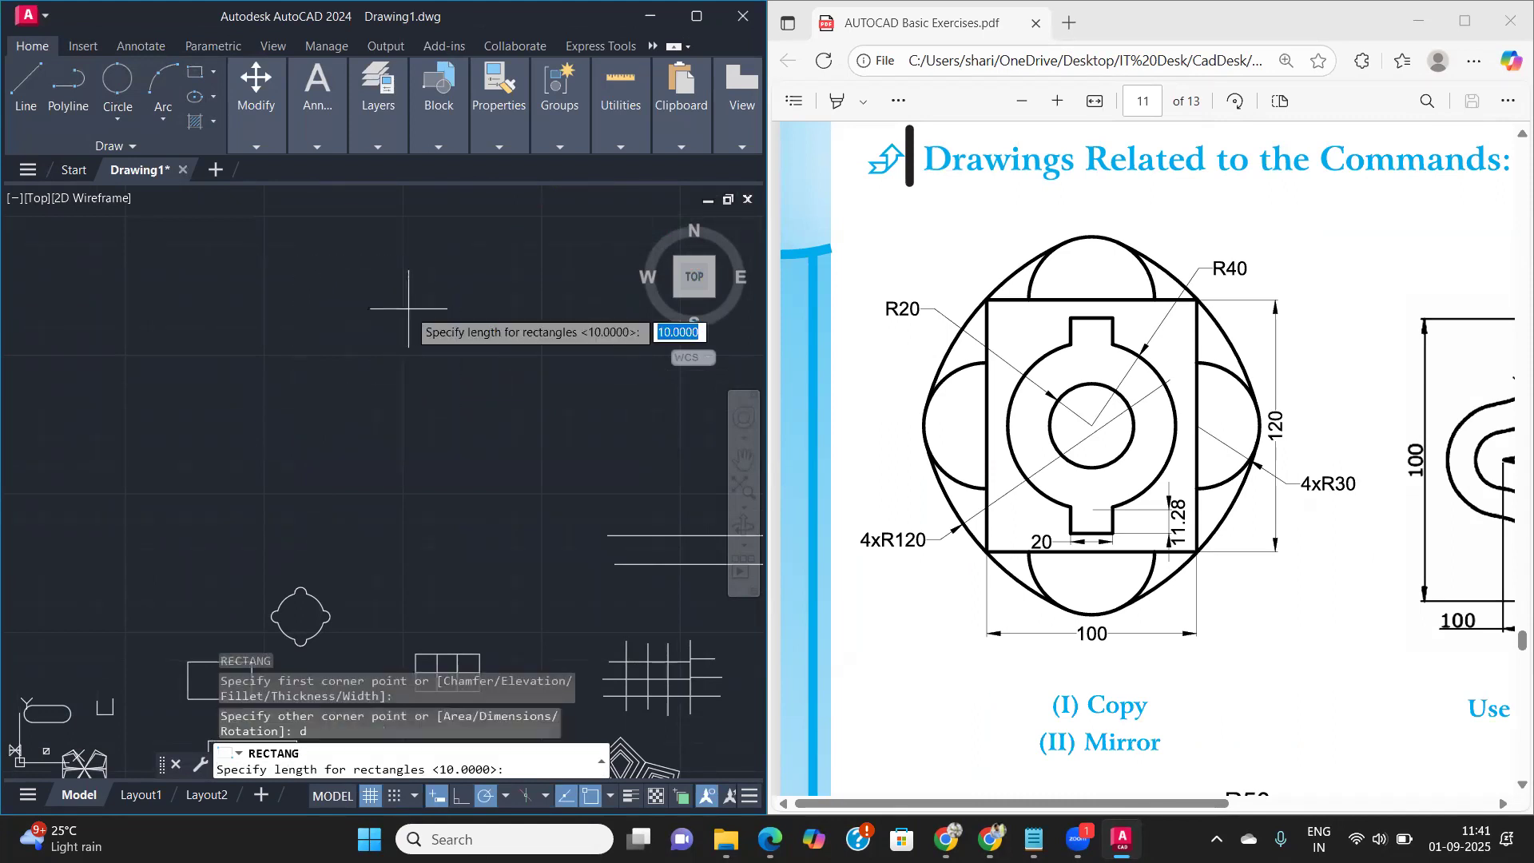
text(12)
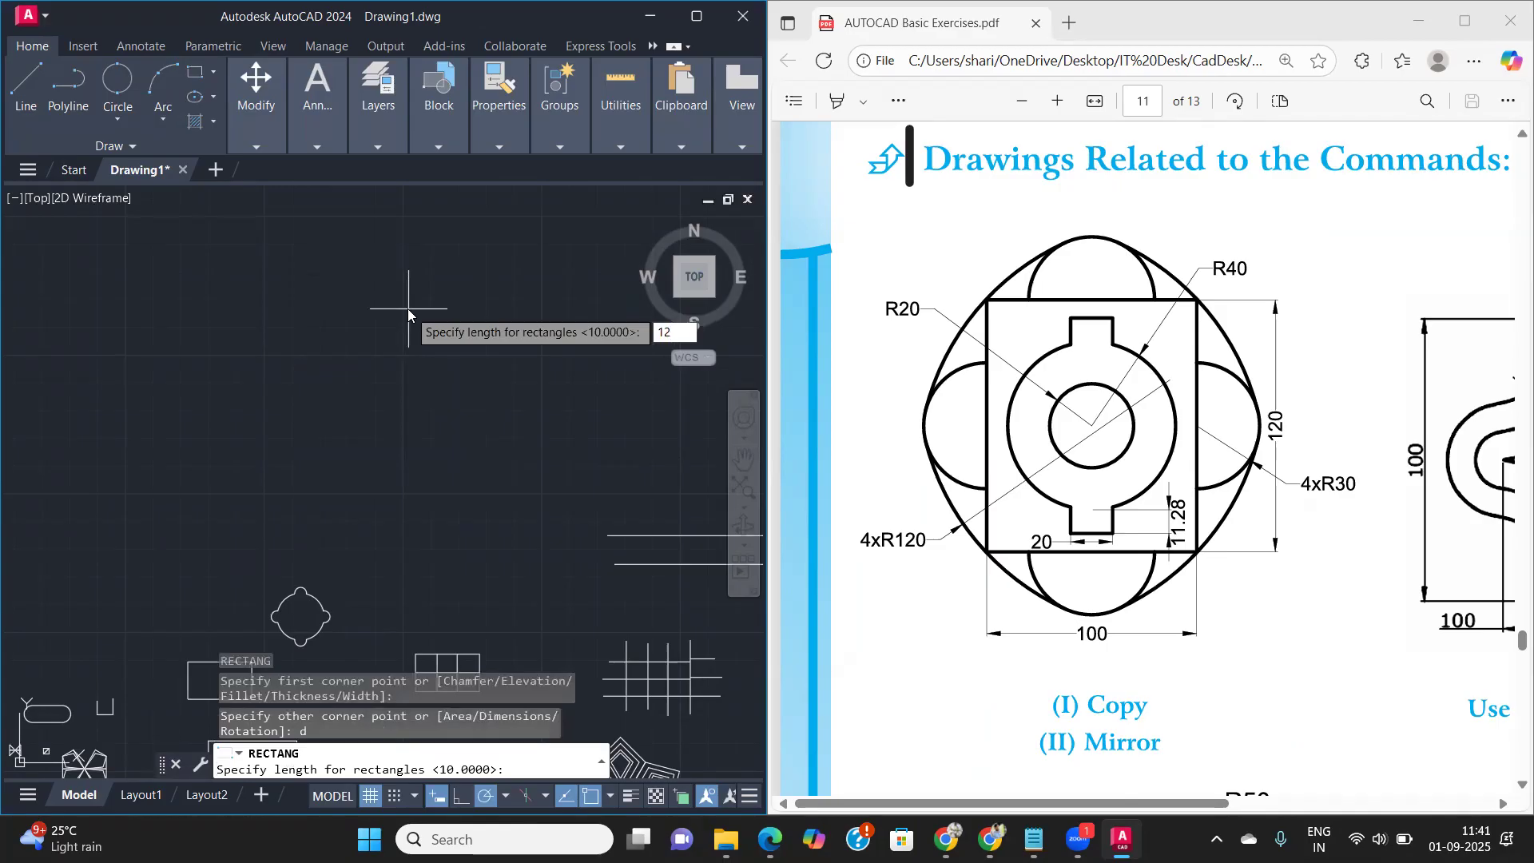
text(0)
key(Return)
text(12)
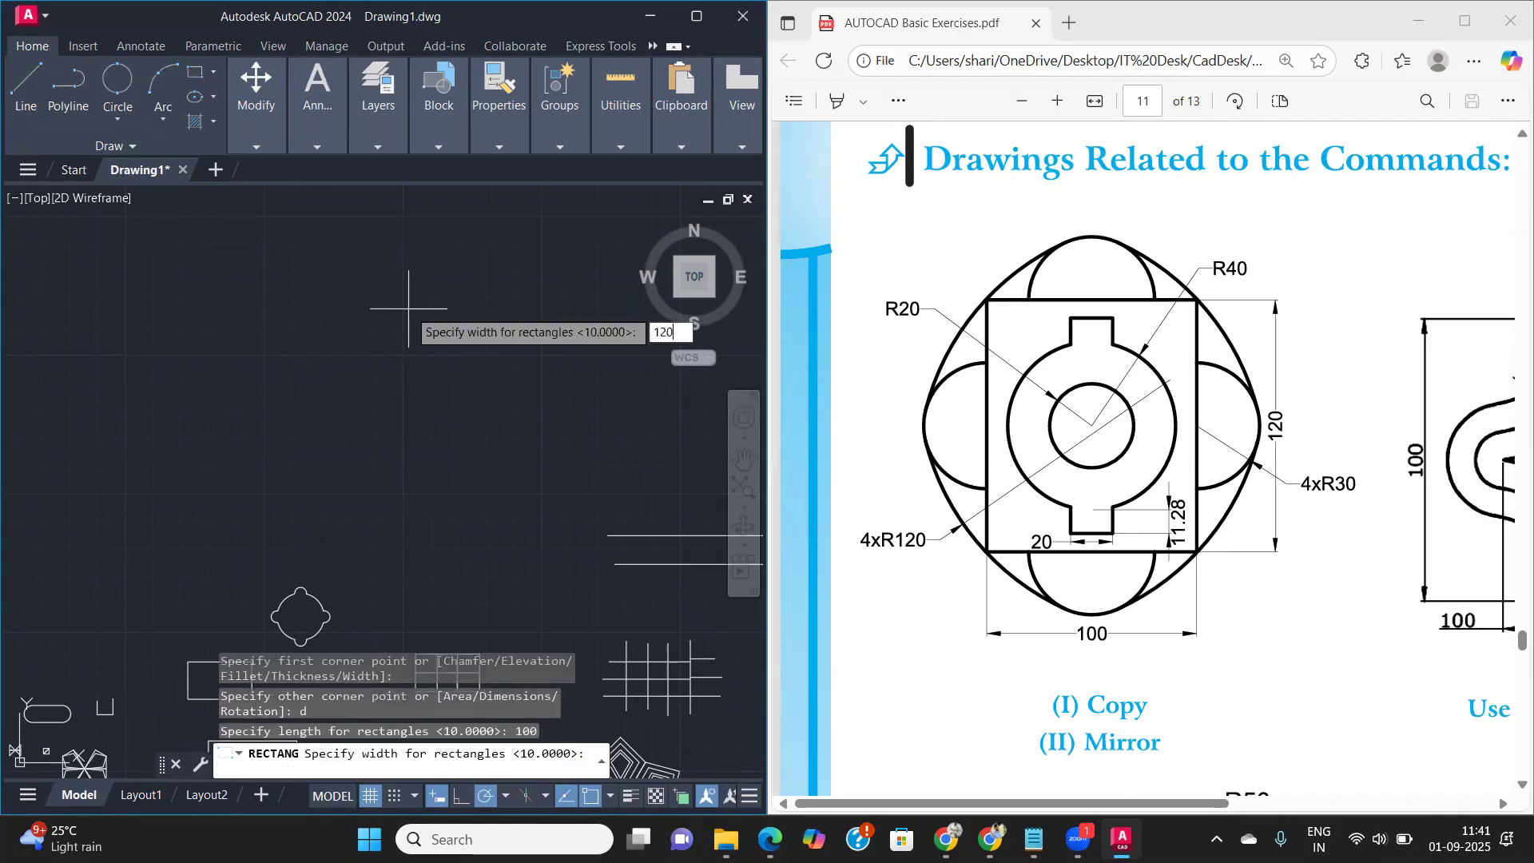
text(0)
key(Return)
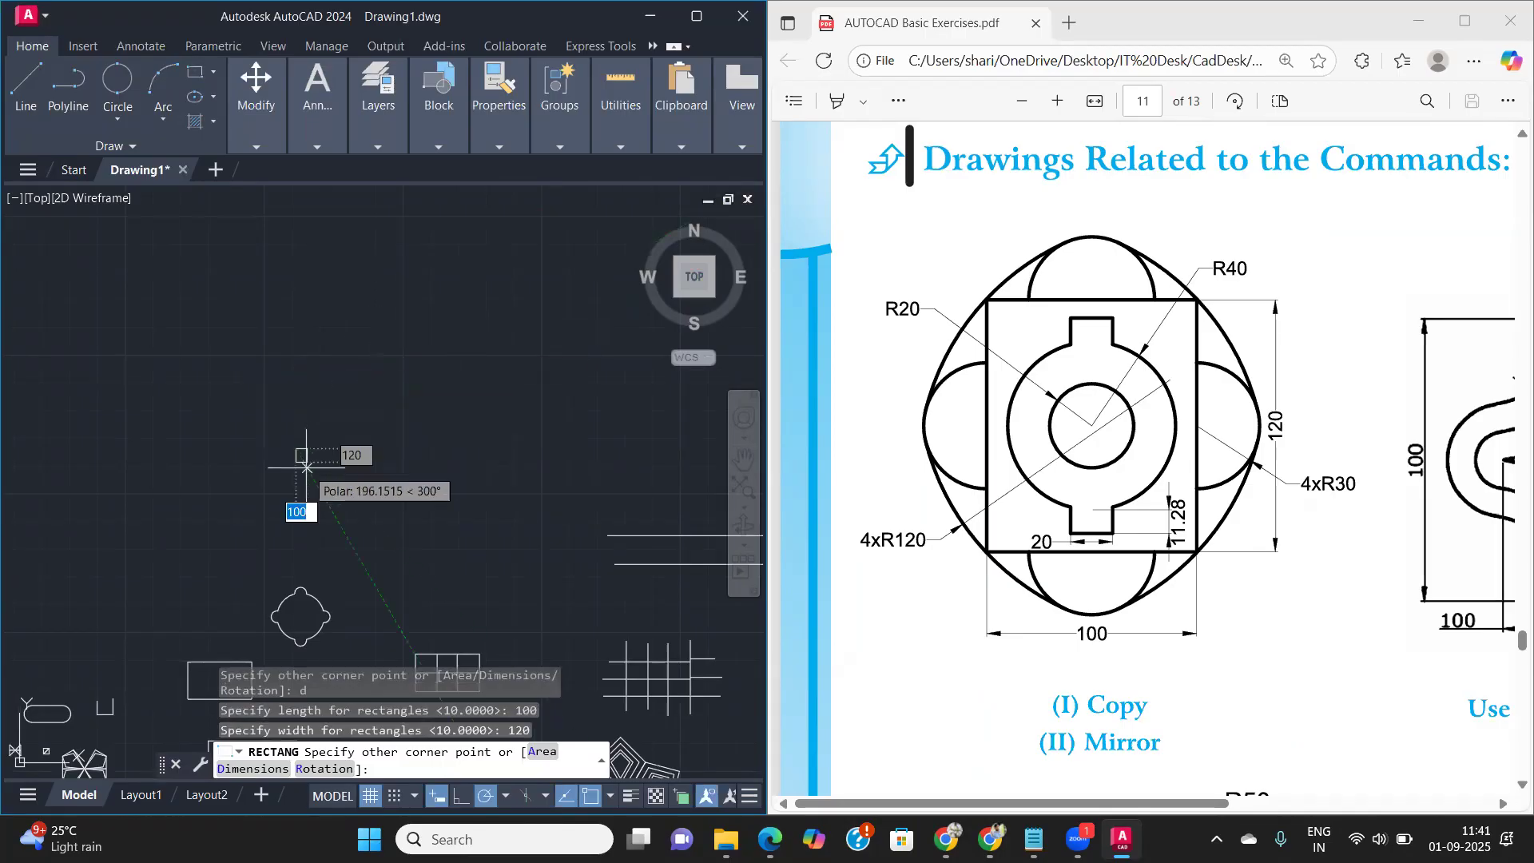
click(294, 370)
- Draw two concentric circles with radii 20 and 40 centred in the rectangle
scroll(299, 455, up, 5)
middle_drag(300, 455, 373, 510)
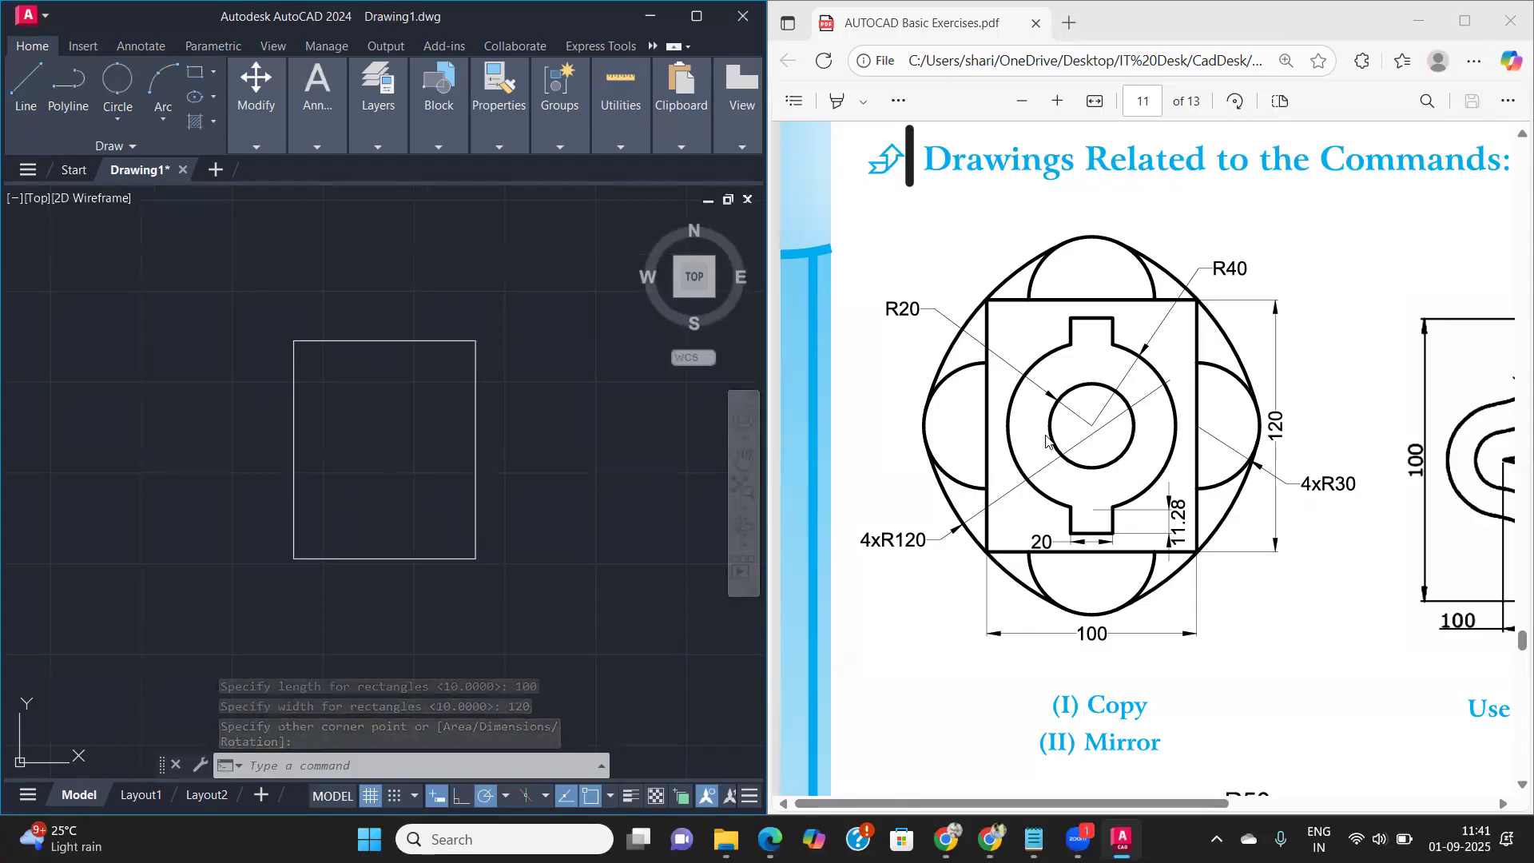
text(c)
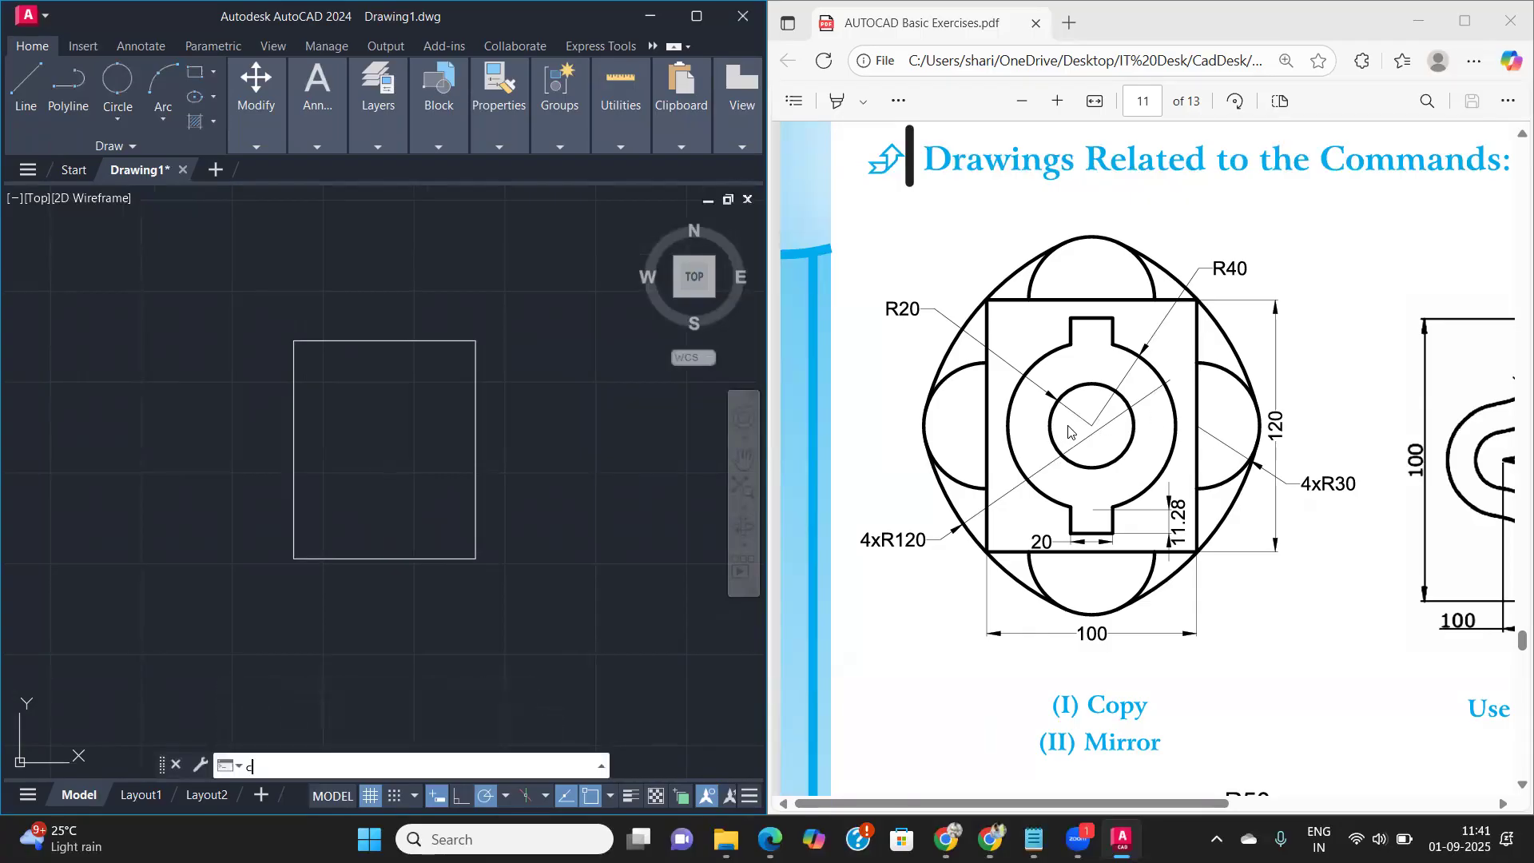
key(Return)
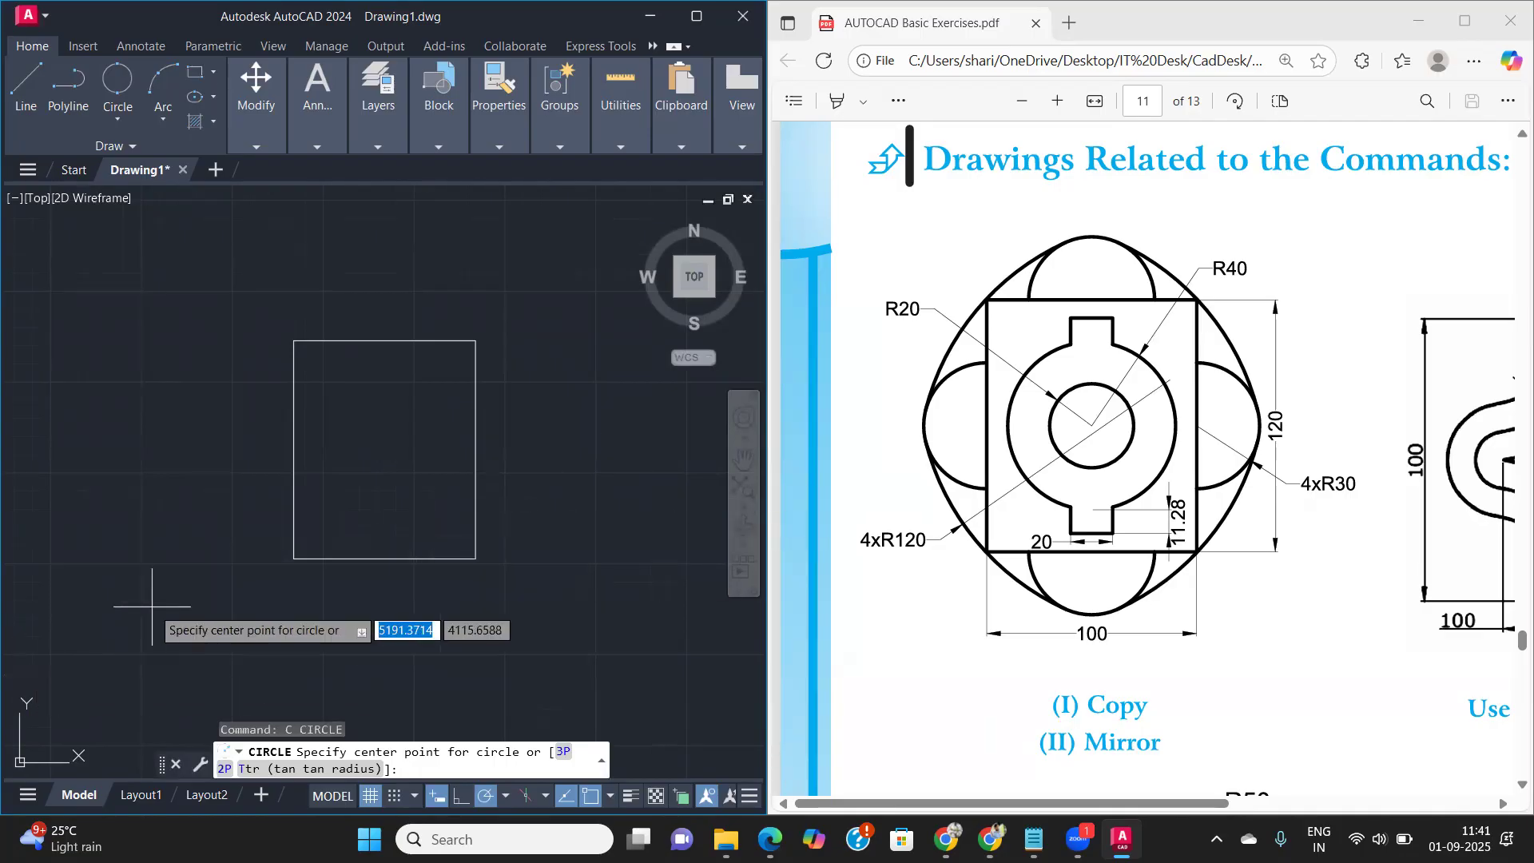
click(384, 449)
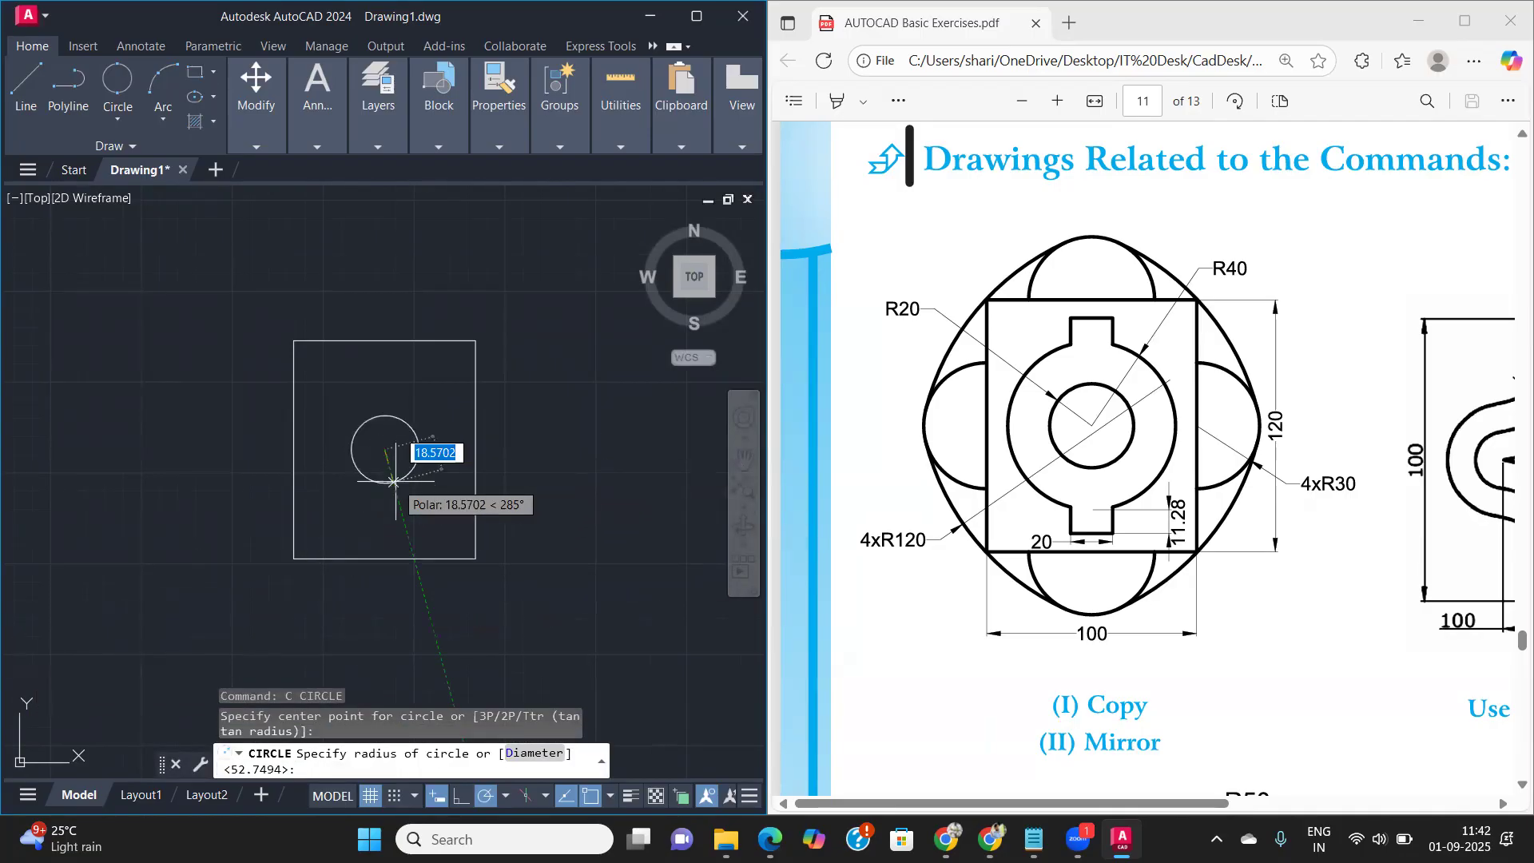
text(20)
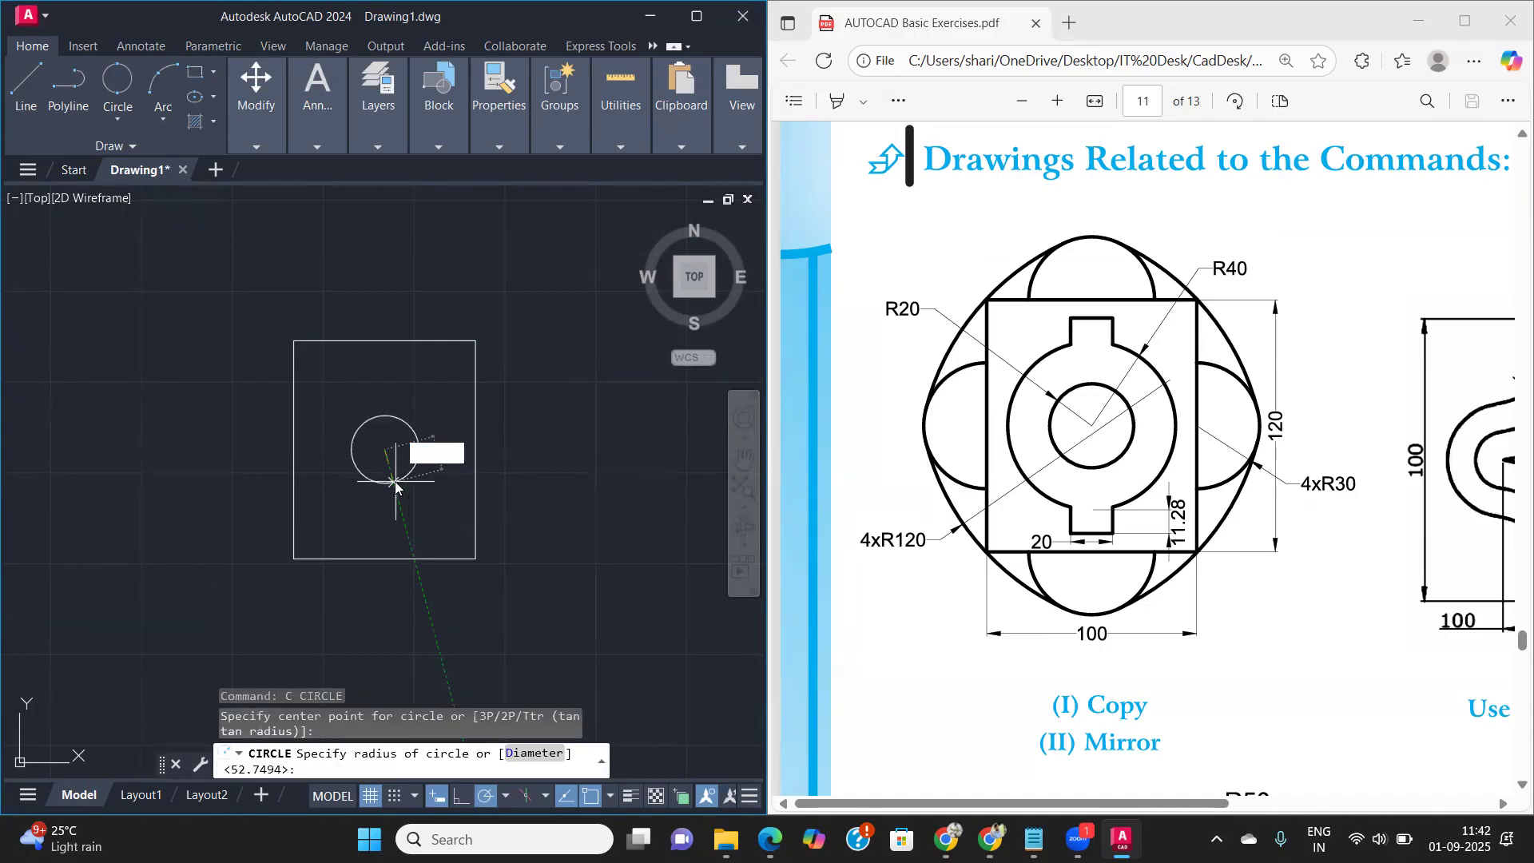
key(Return)
key(Return)
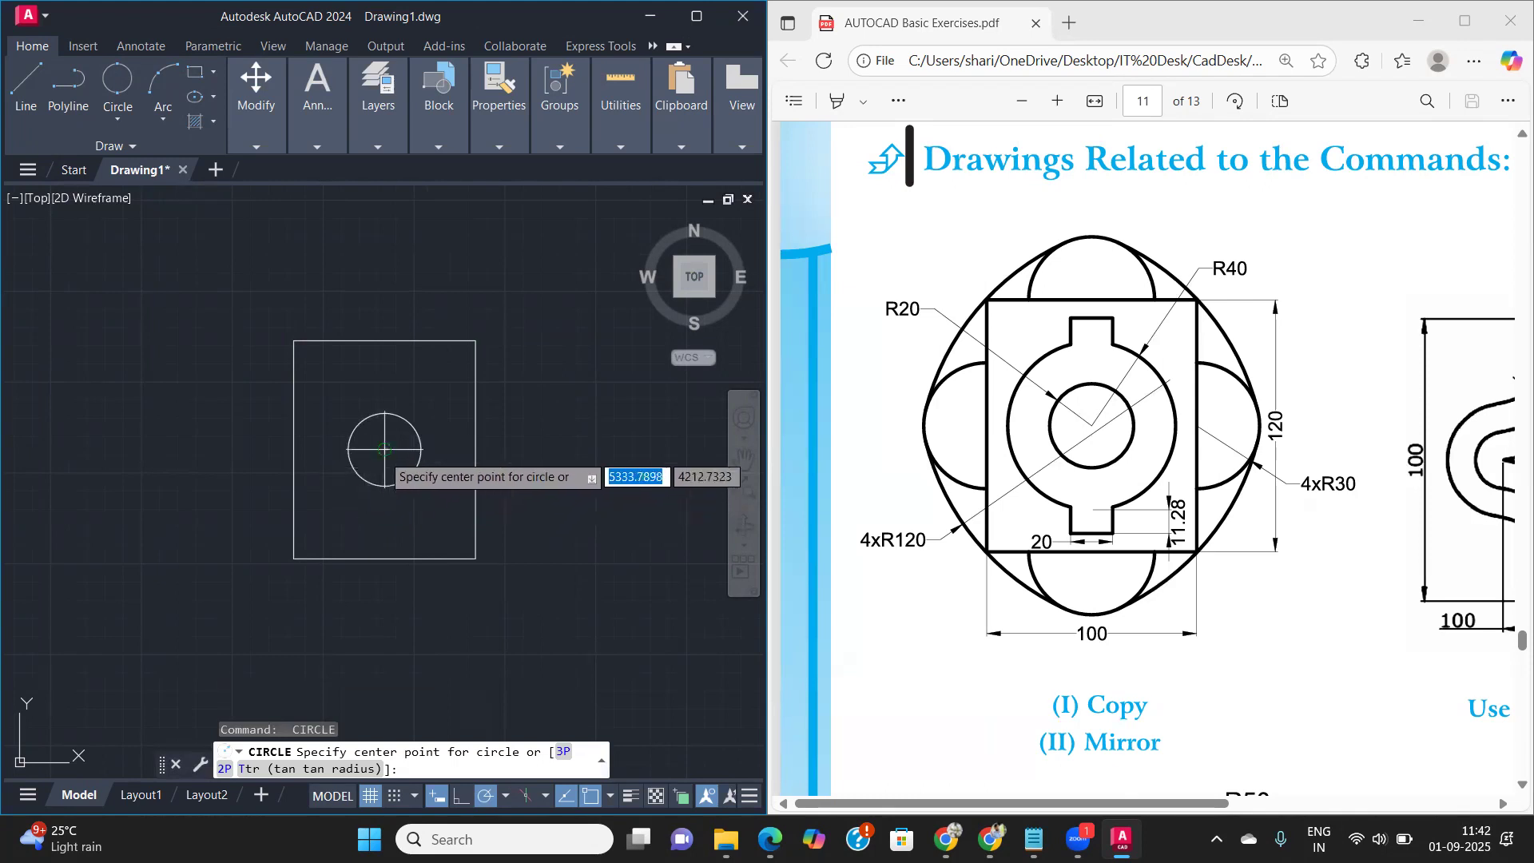
click(385, 450)
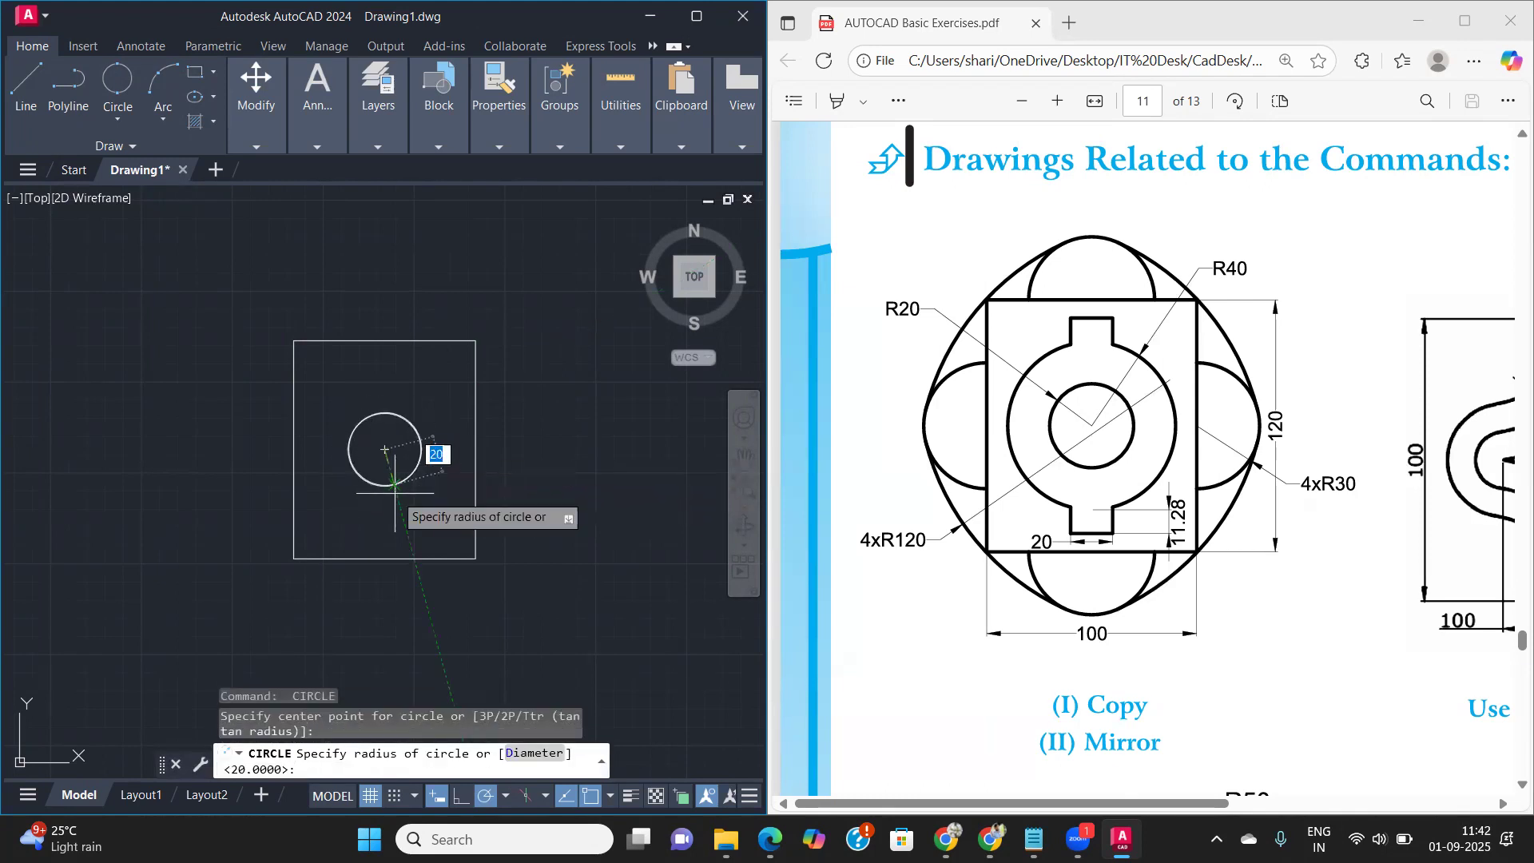
key(Return)
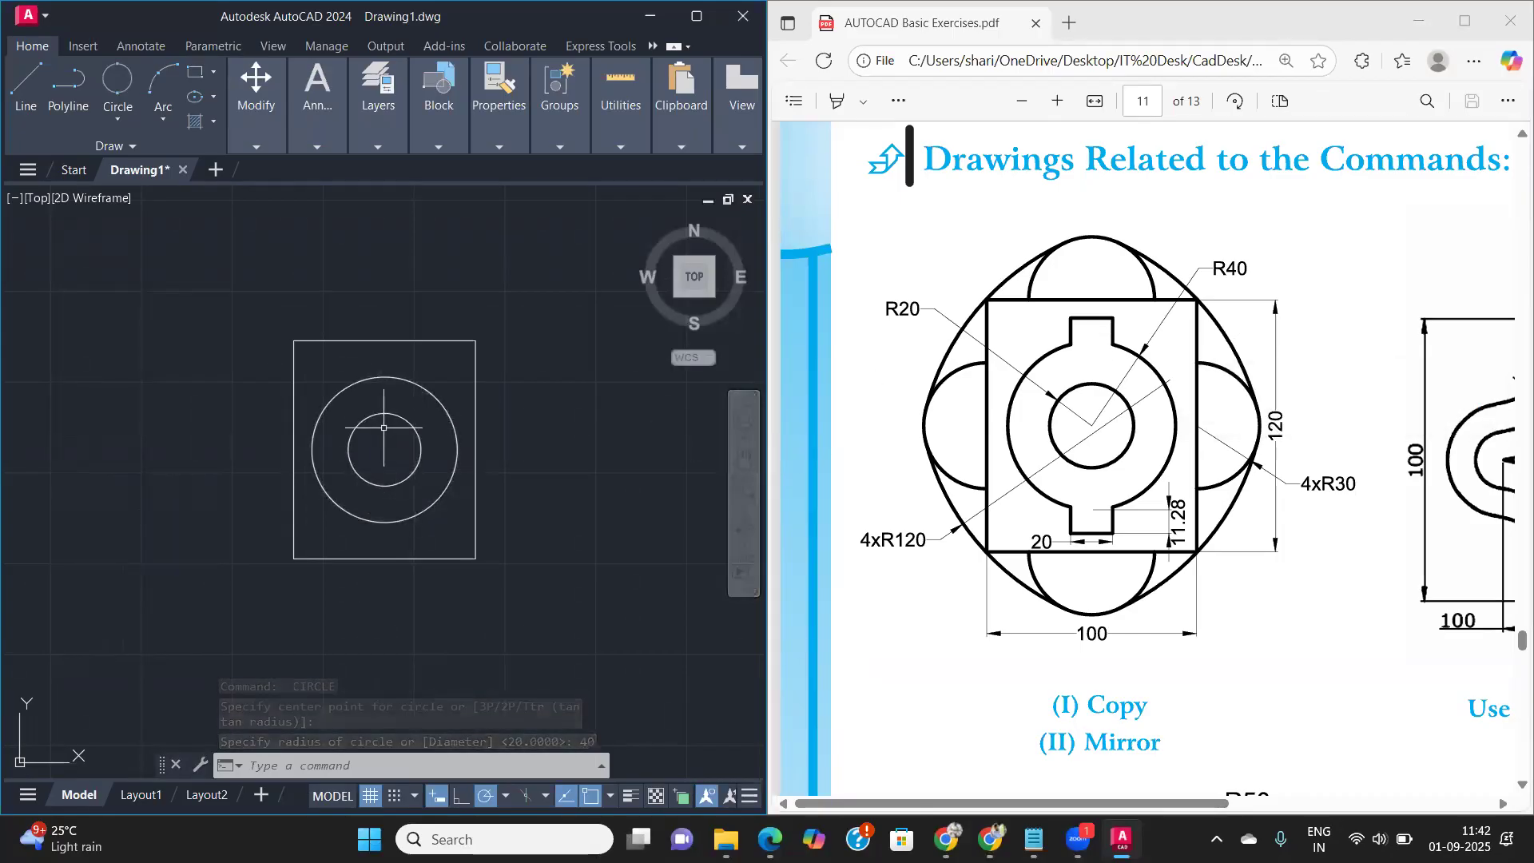
- Draw an 11.28 long vertical construction line upward from the top quadrant of the inner circle
scroll(384, 427, up, 2)
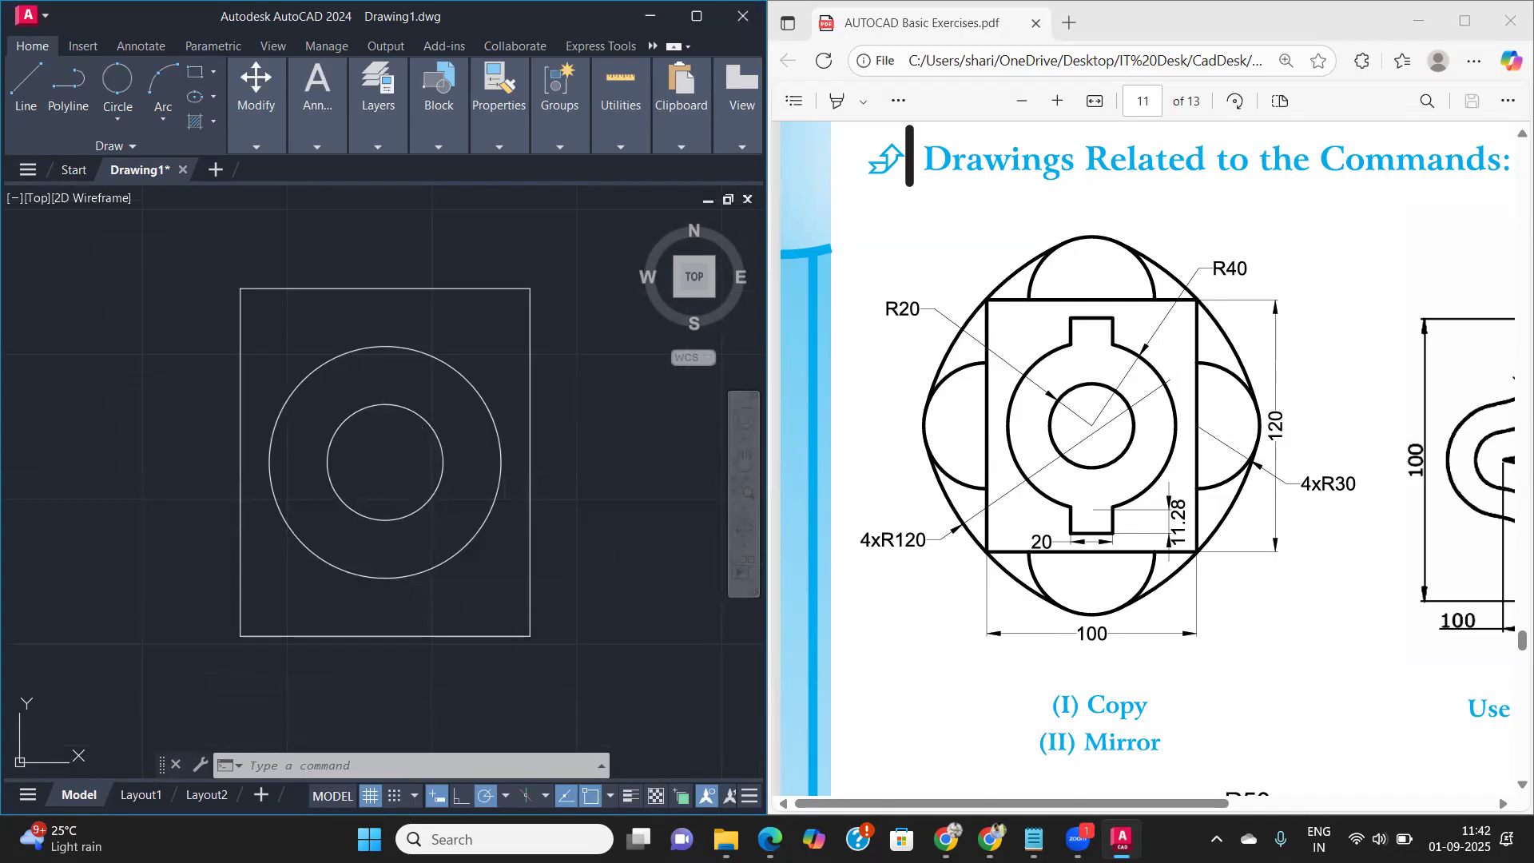
text(l)
key(Return)
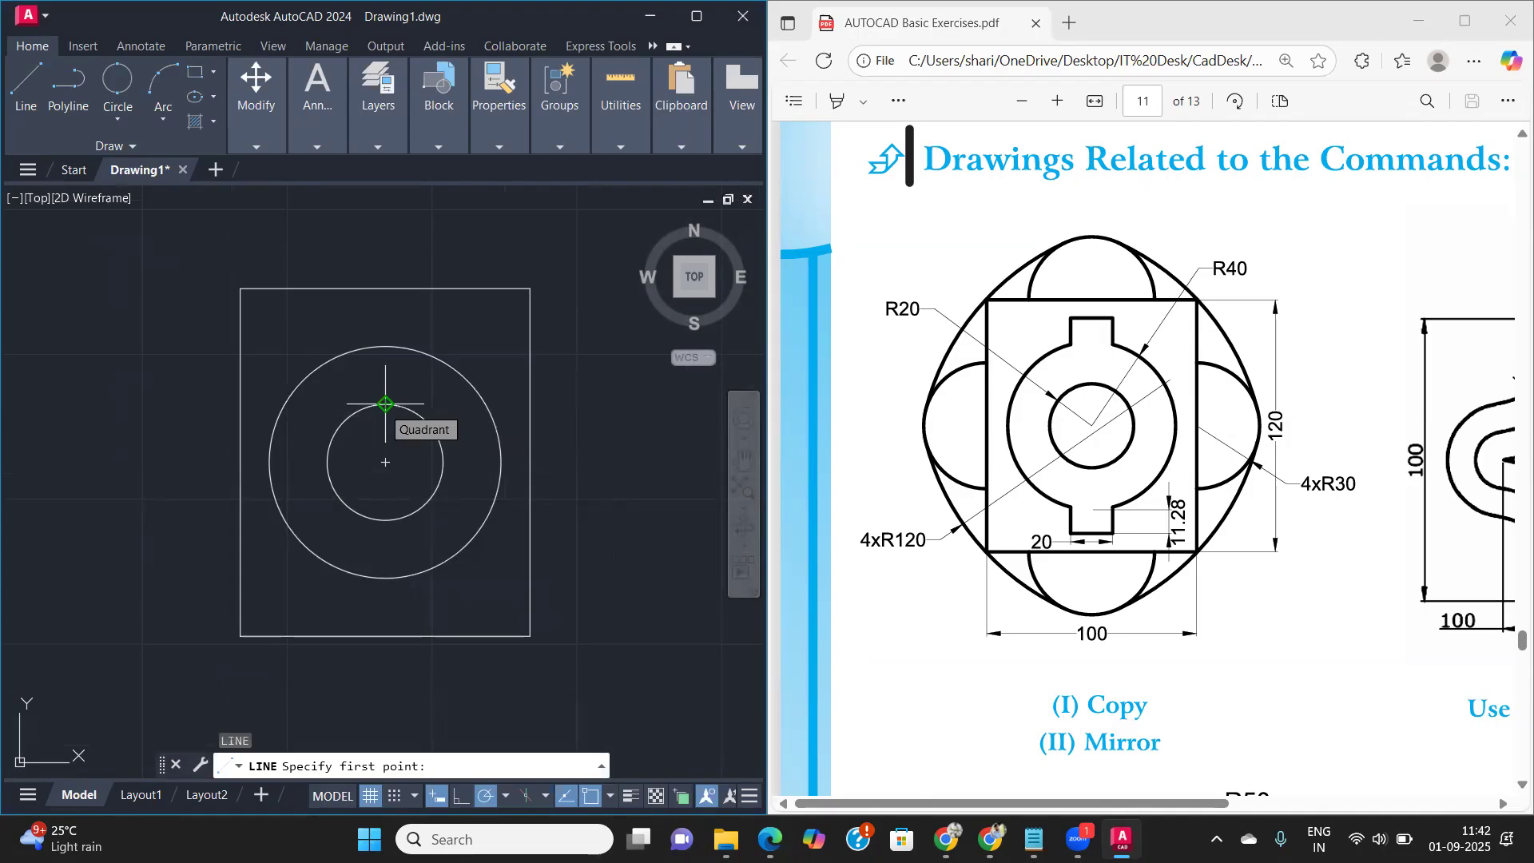
click(385, 403)
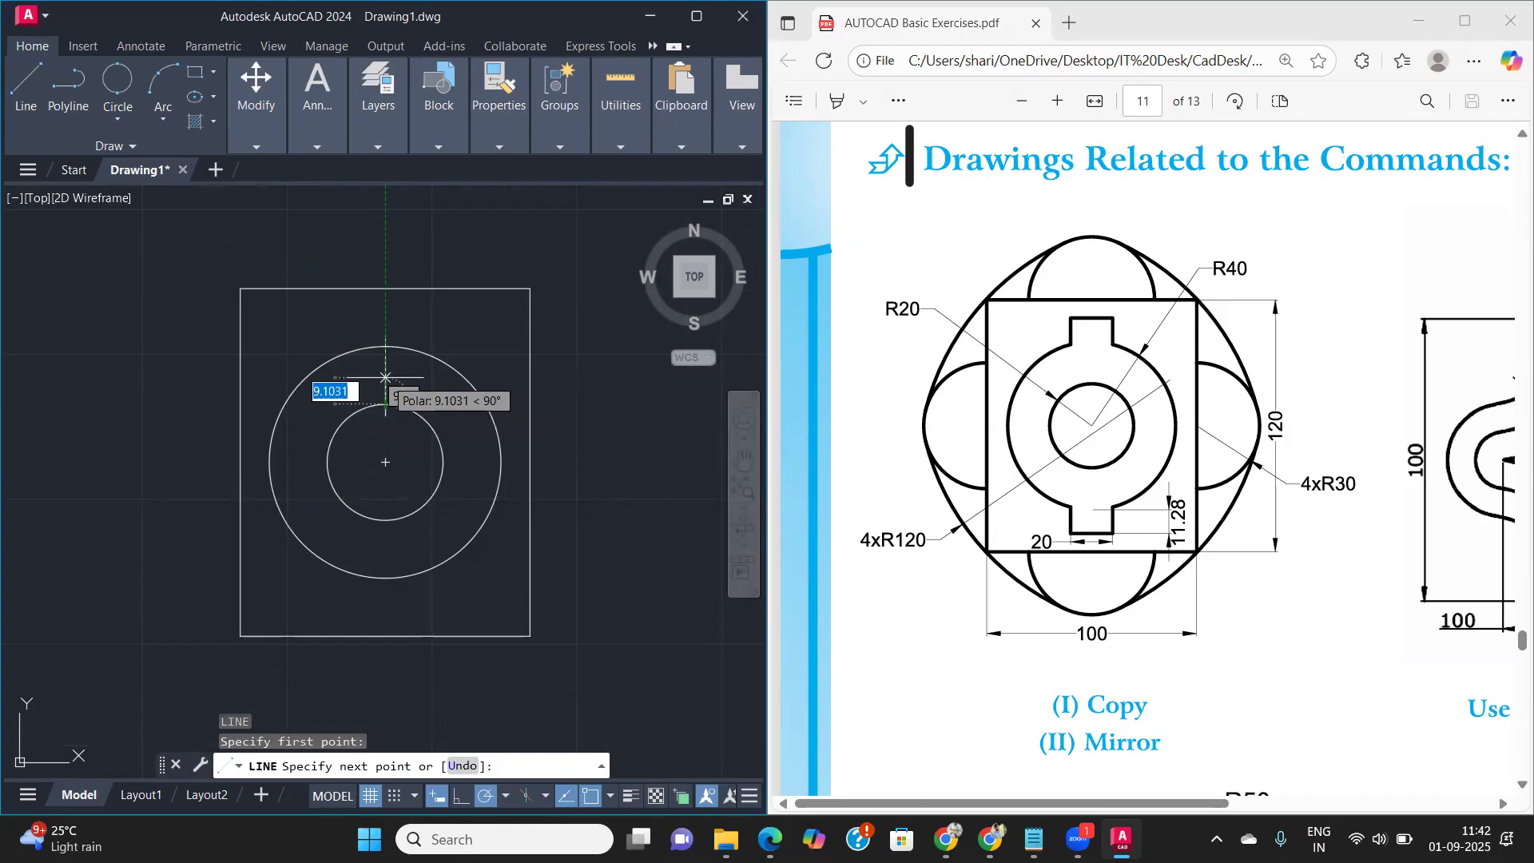
text(11)
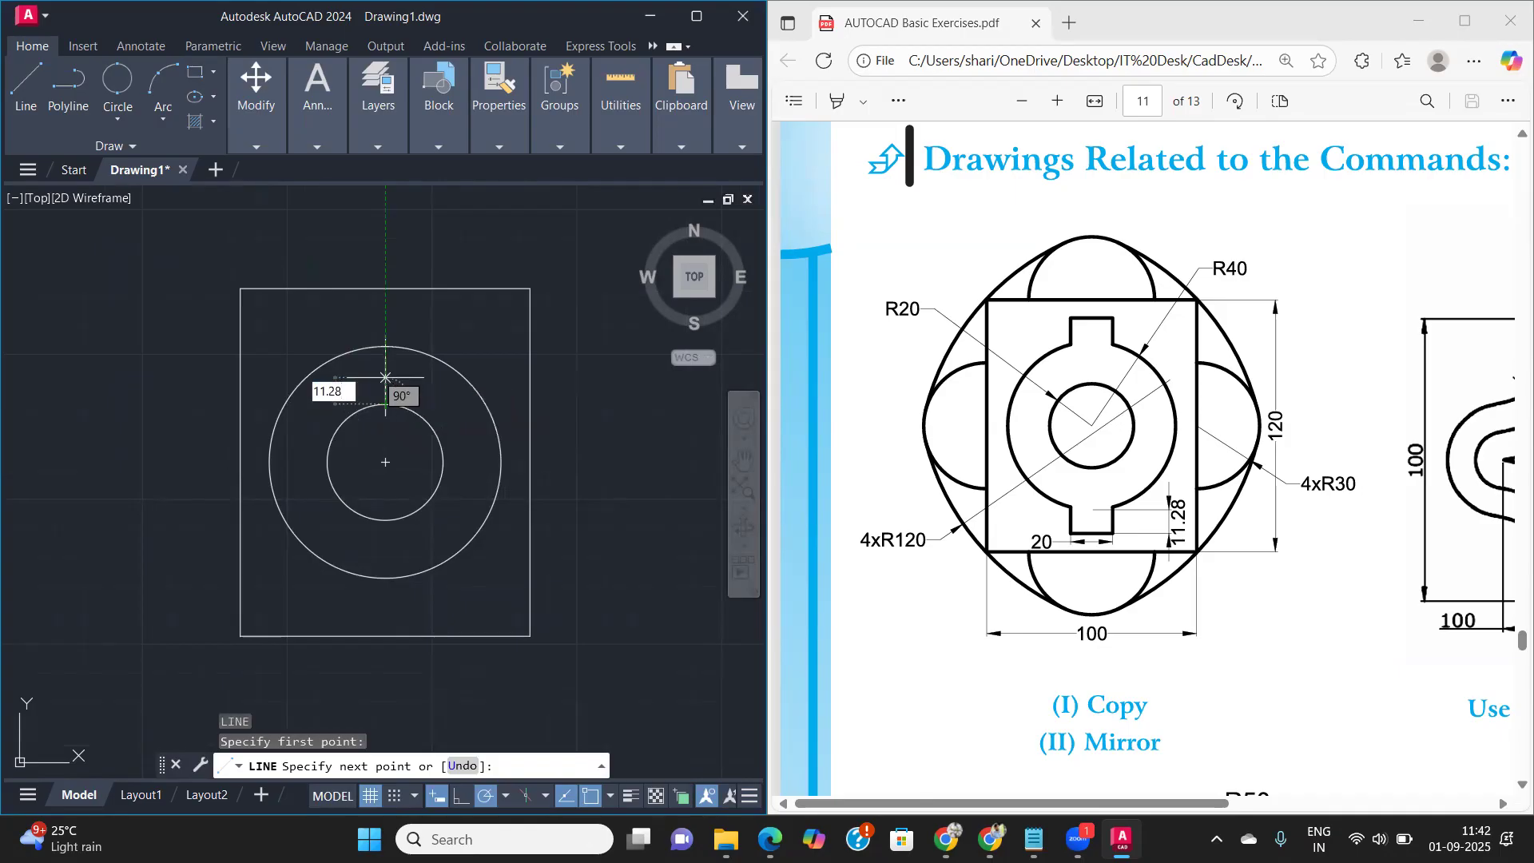
text(.28)
key(Return)
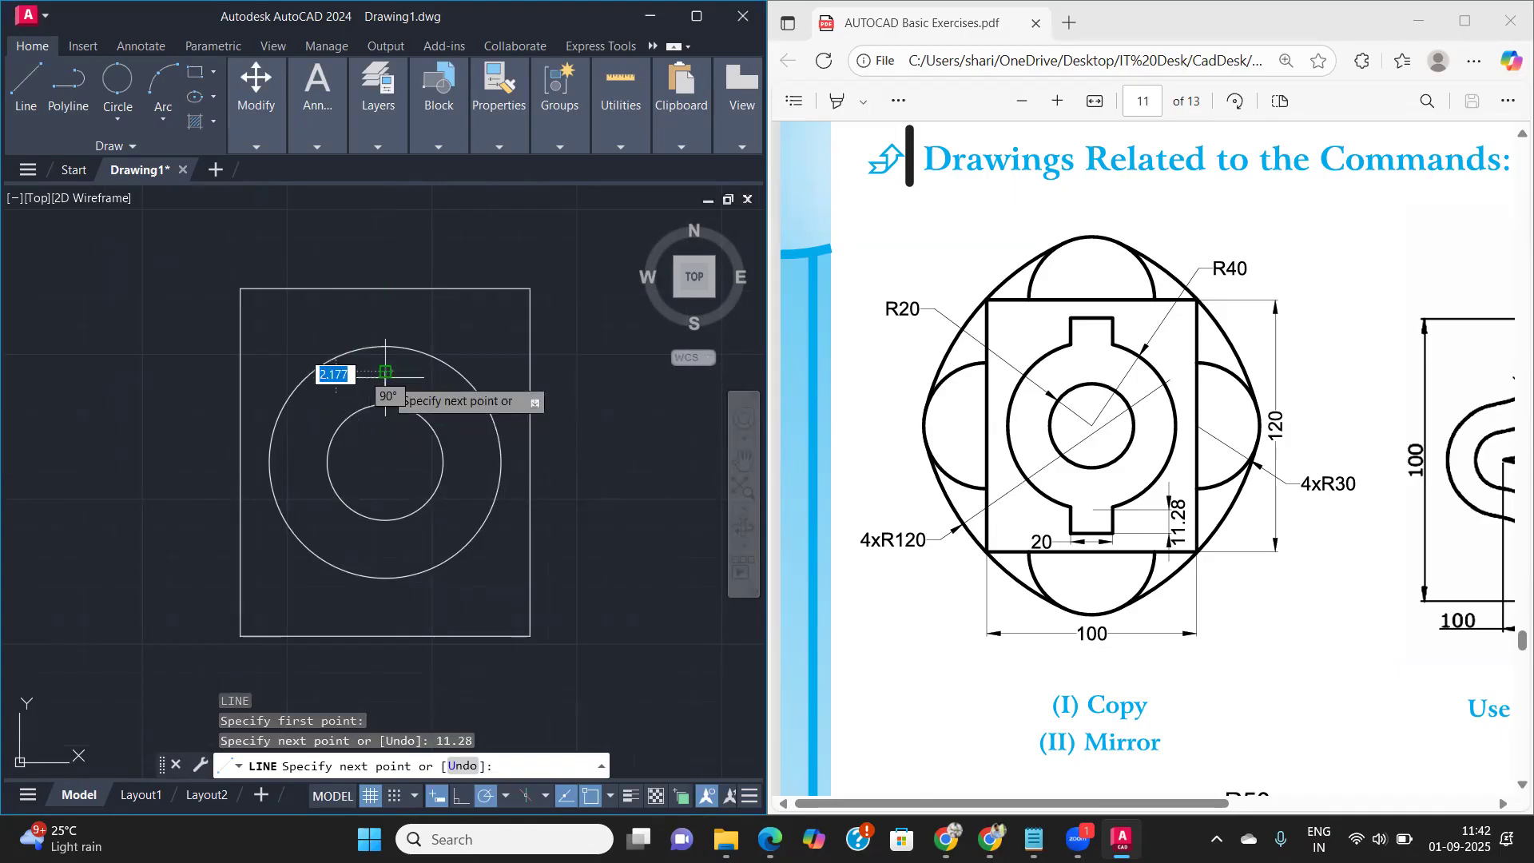
key(Return)
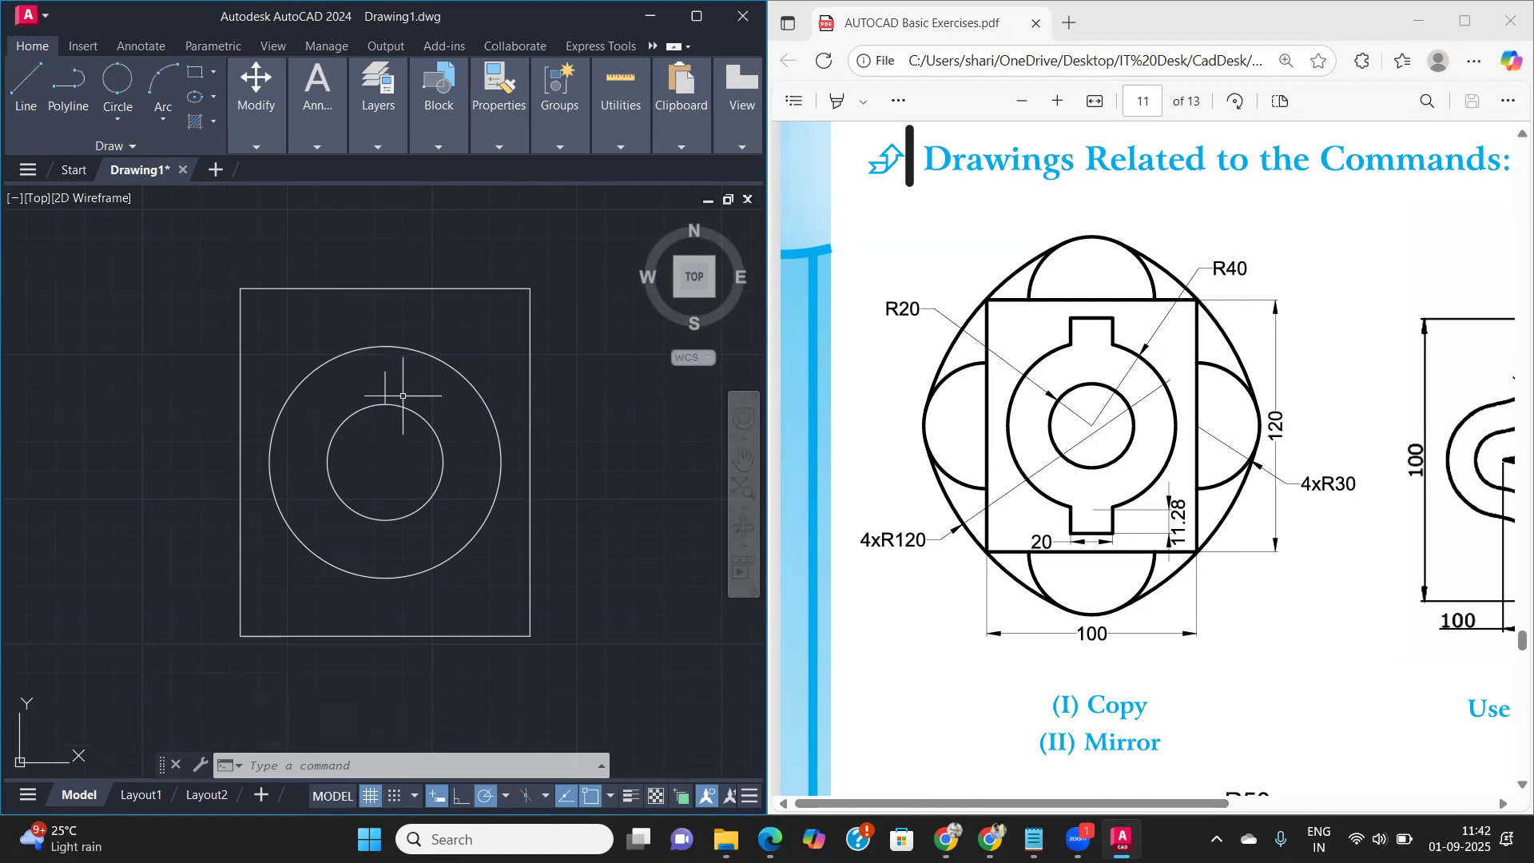
- Draw the notch's 20 long top edge from 10 left of the construction line's upper end, continuing down into the inner circle as its right side
text(l)
key(Return)
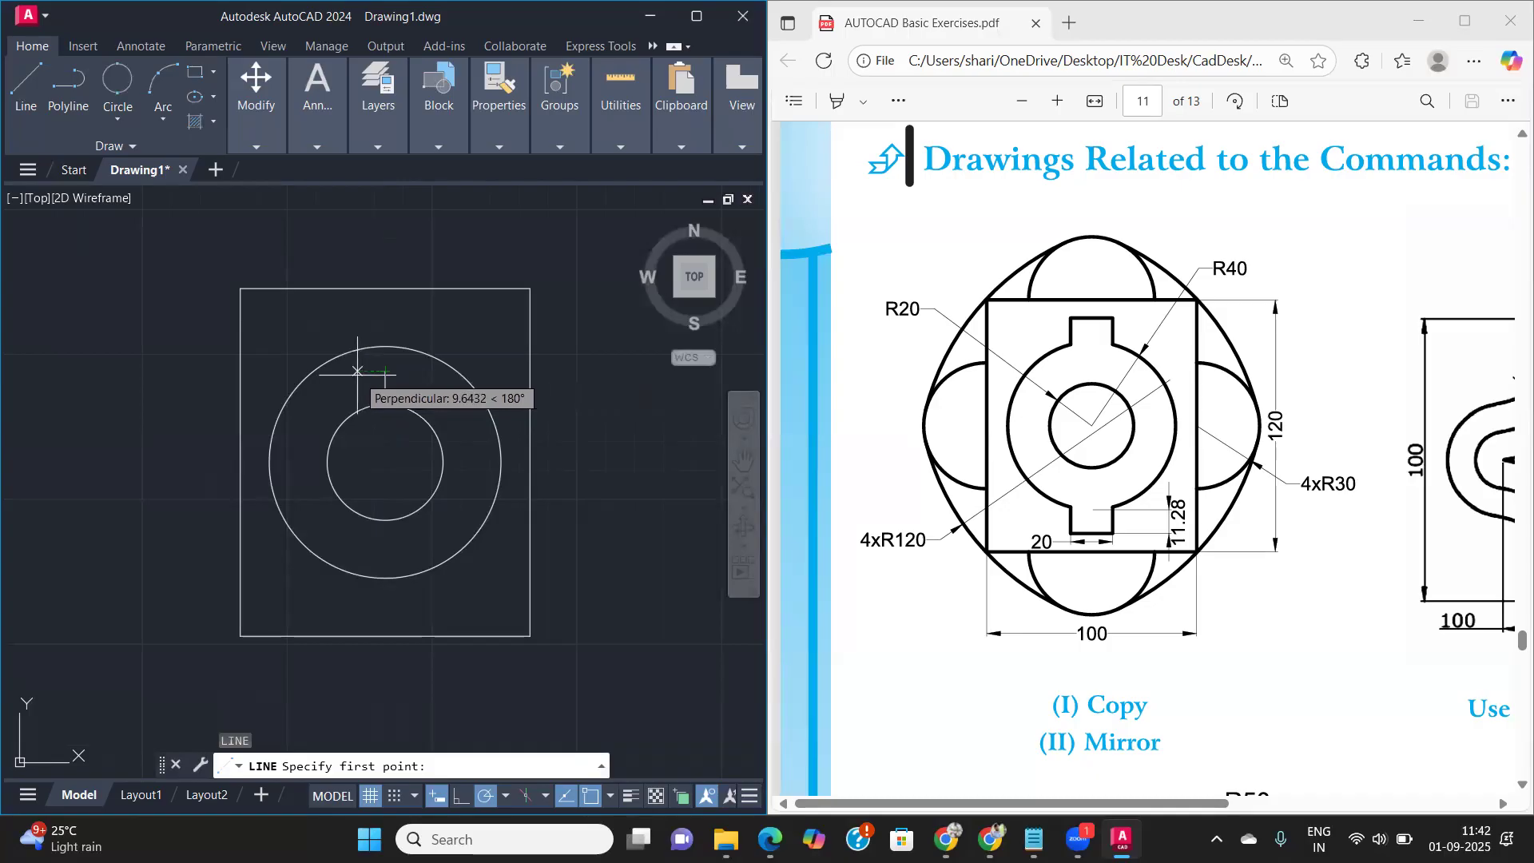
text(1)
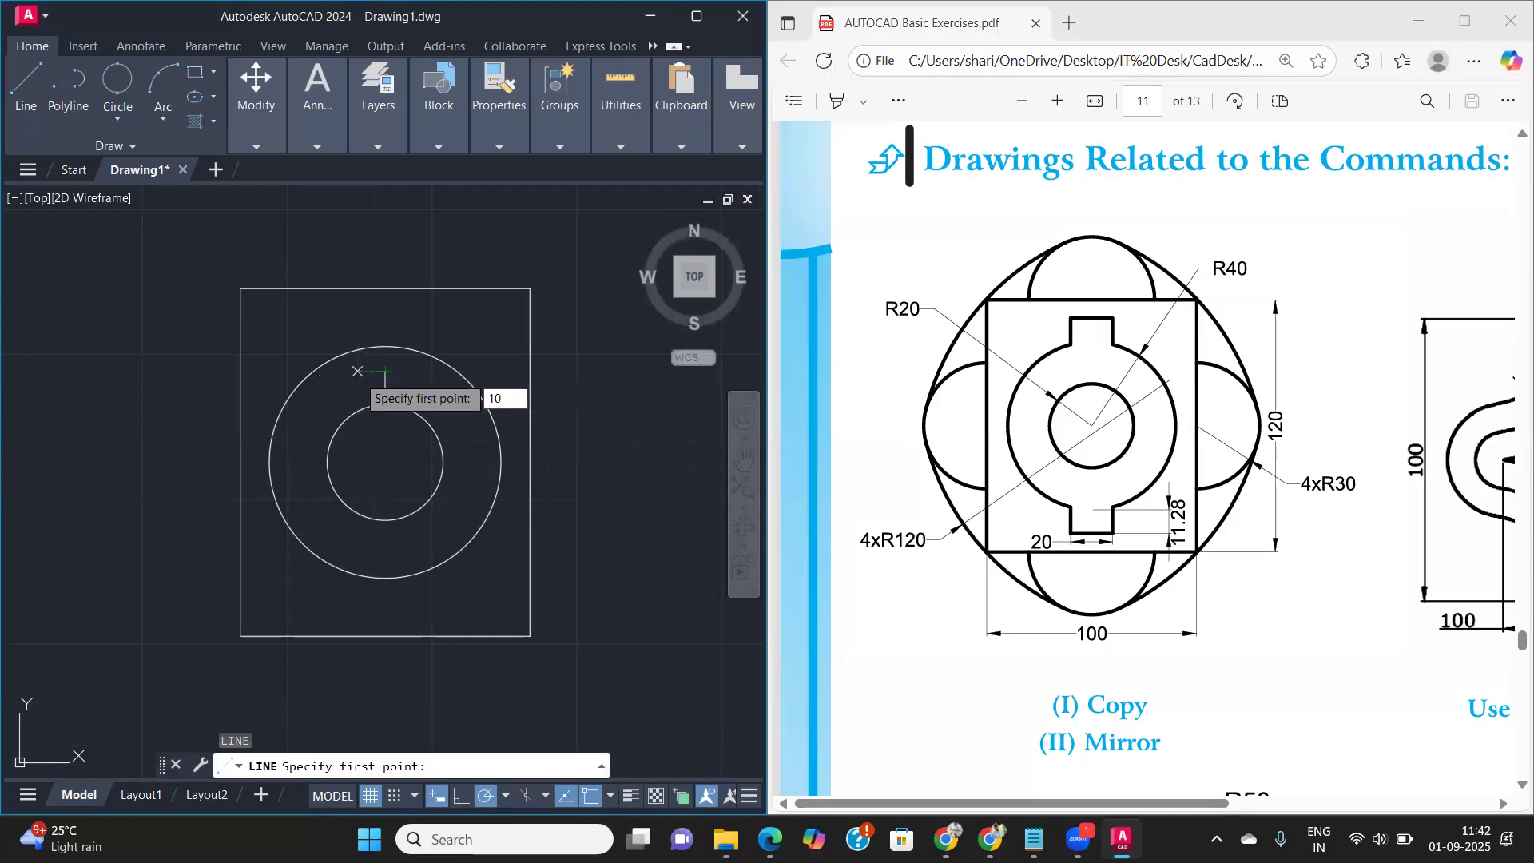
text(0)
key(Return)
text(20)
key(Return)
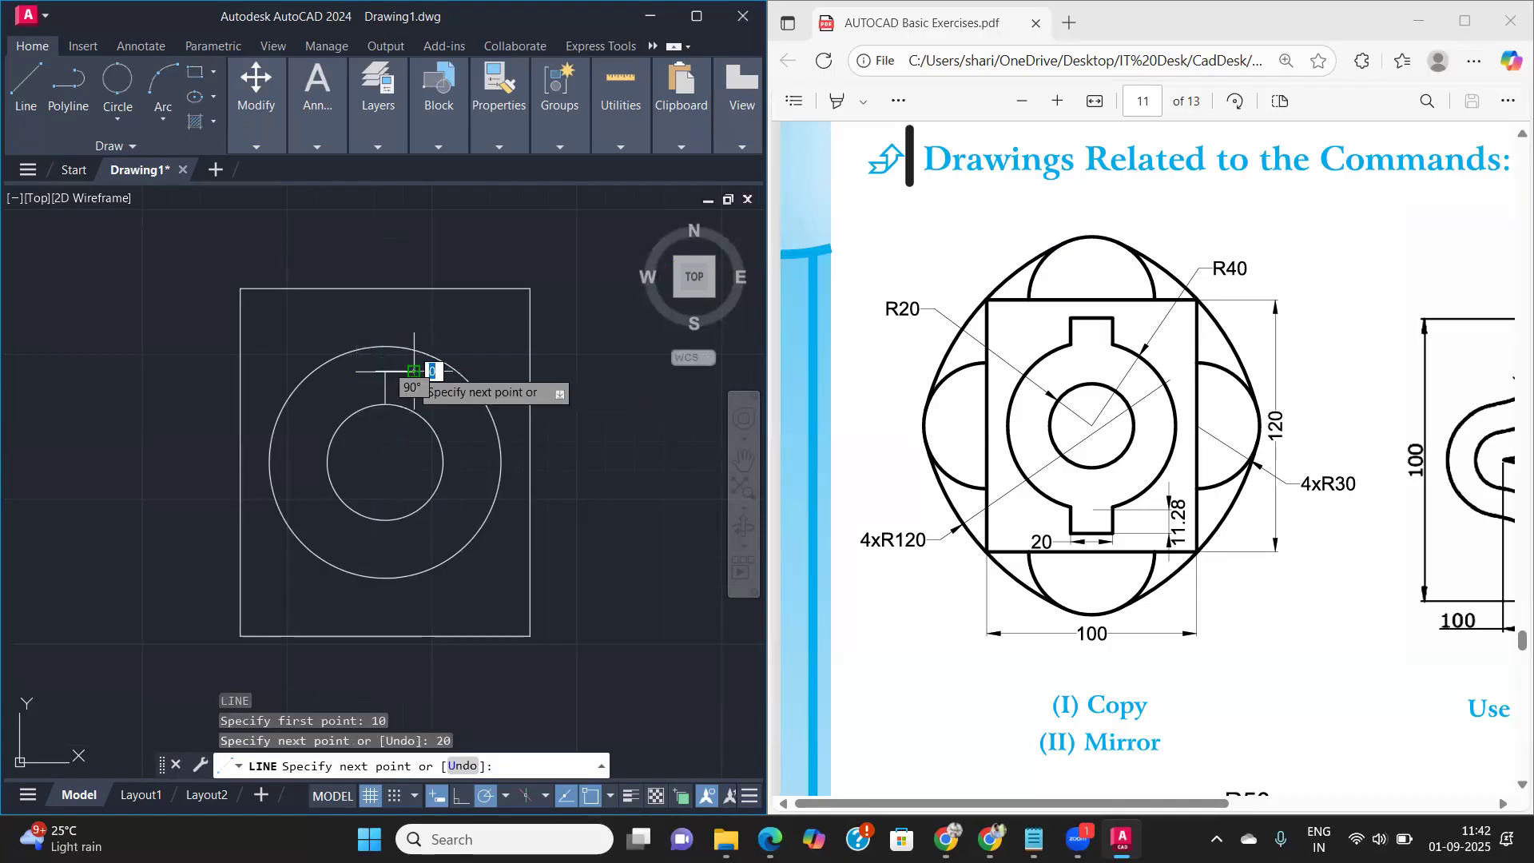
click(414, 441)
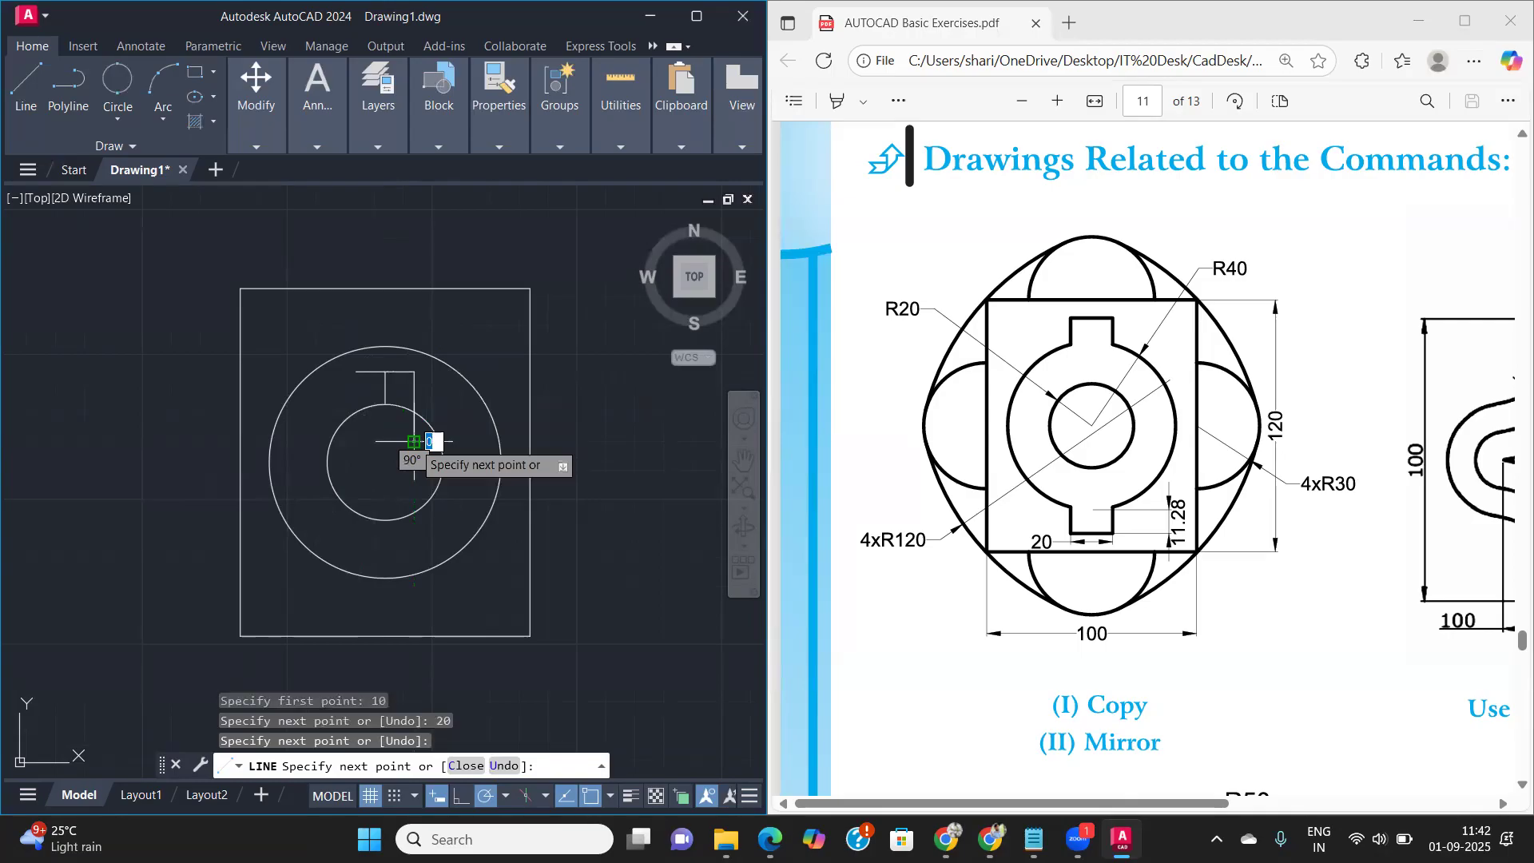
key(Return)
key(Return)
- Draw the notch's left side from the top edge's left end straight down into the inner circle
click(356, 370)
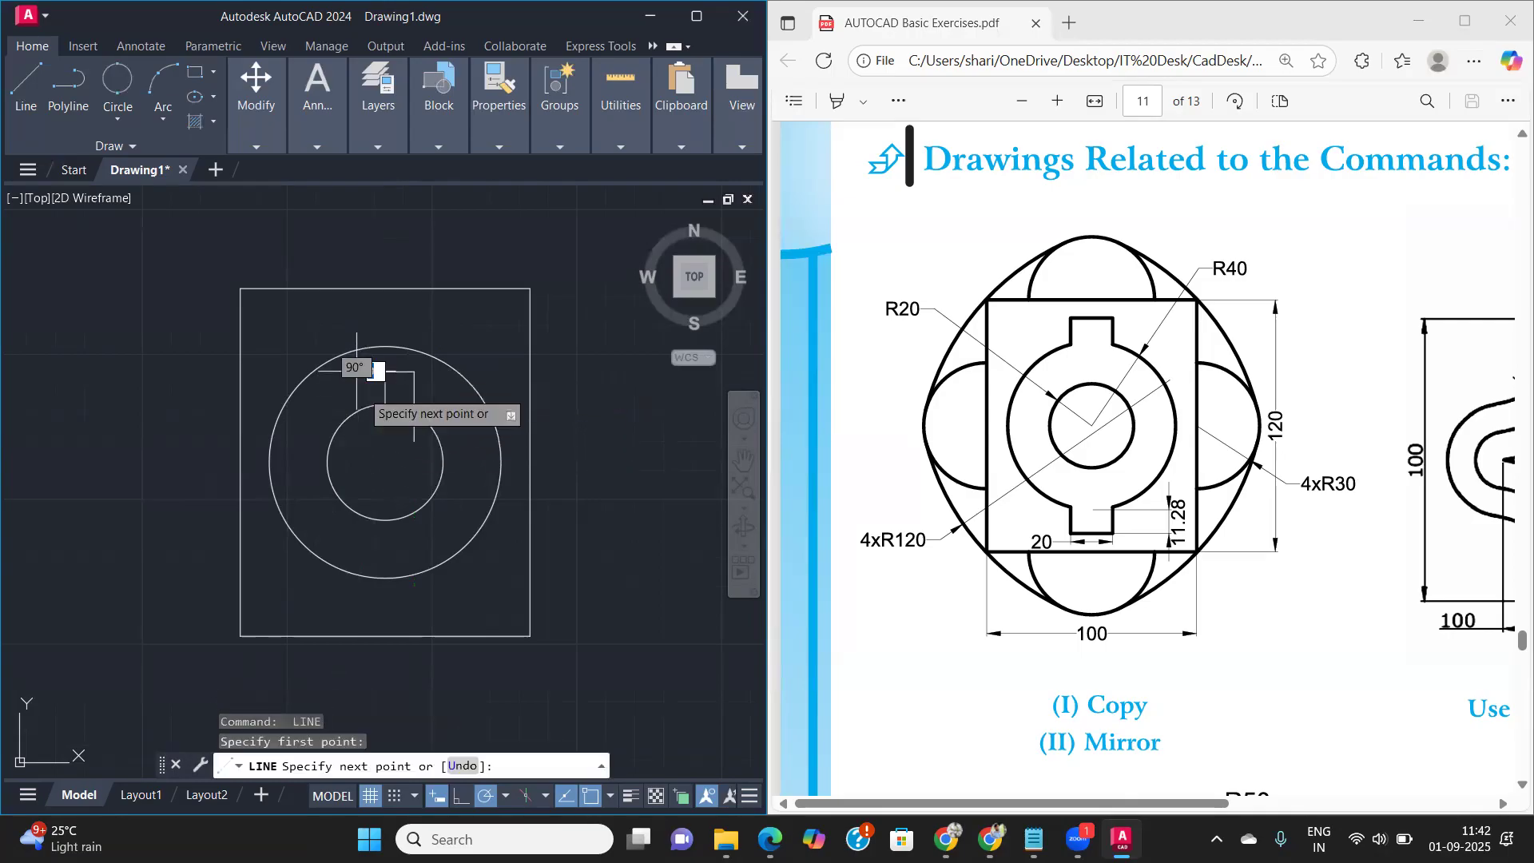
click(357, 436)
key(Return)
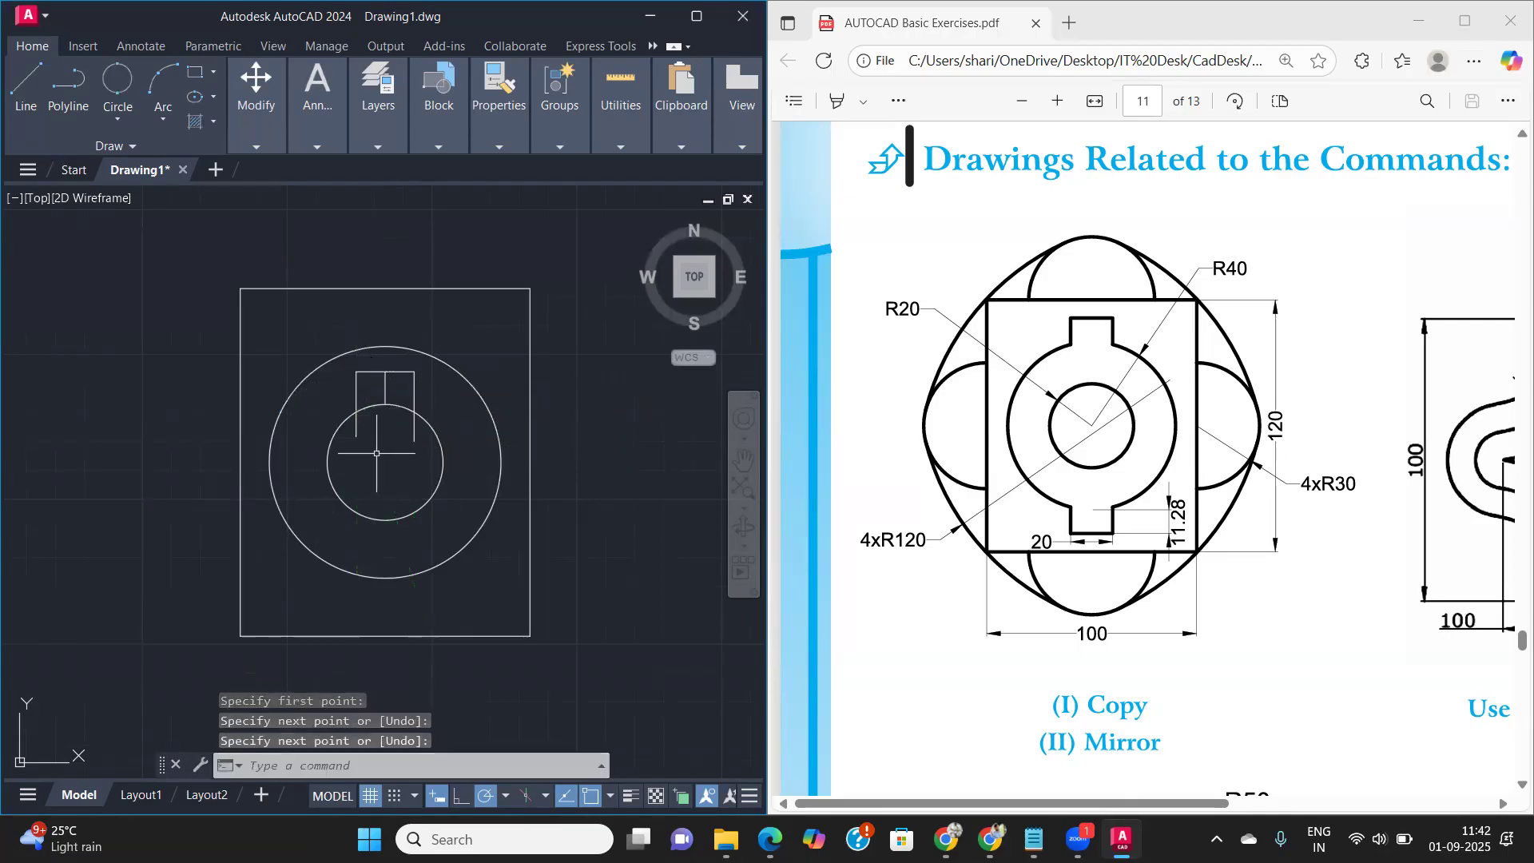
- Delete the vertical construction line and trim the notch and inner circle into one open outline
click(385, 387)
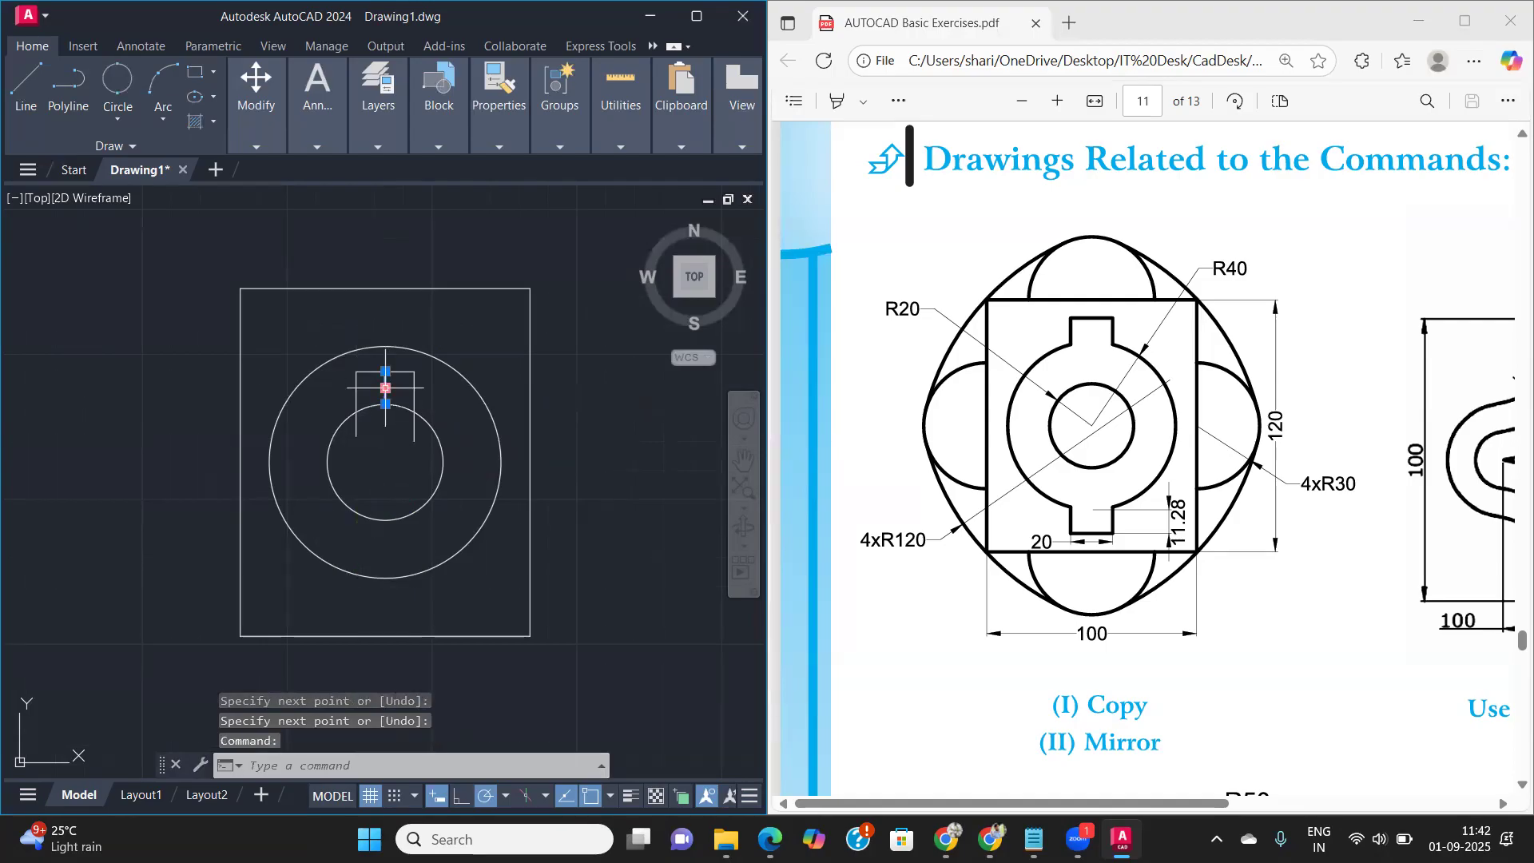
key(Delete)
text(tr)
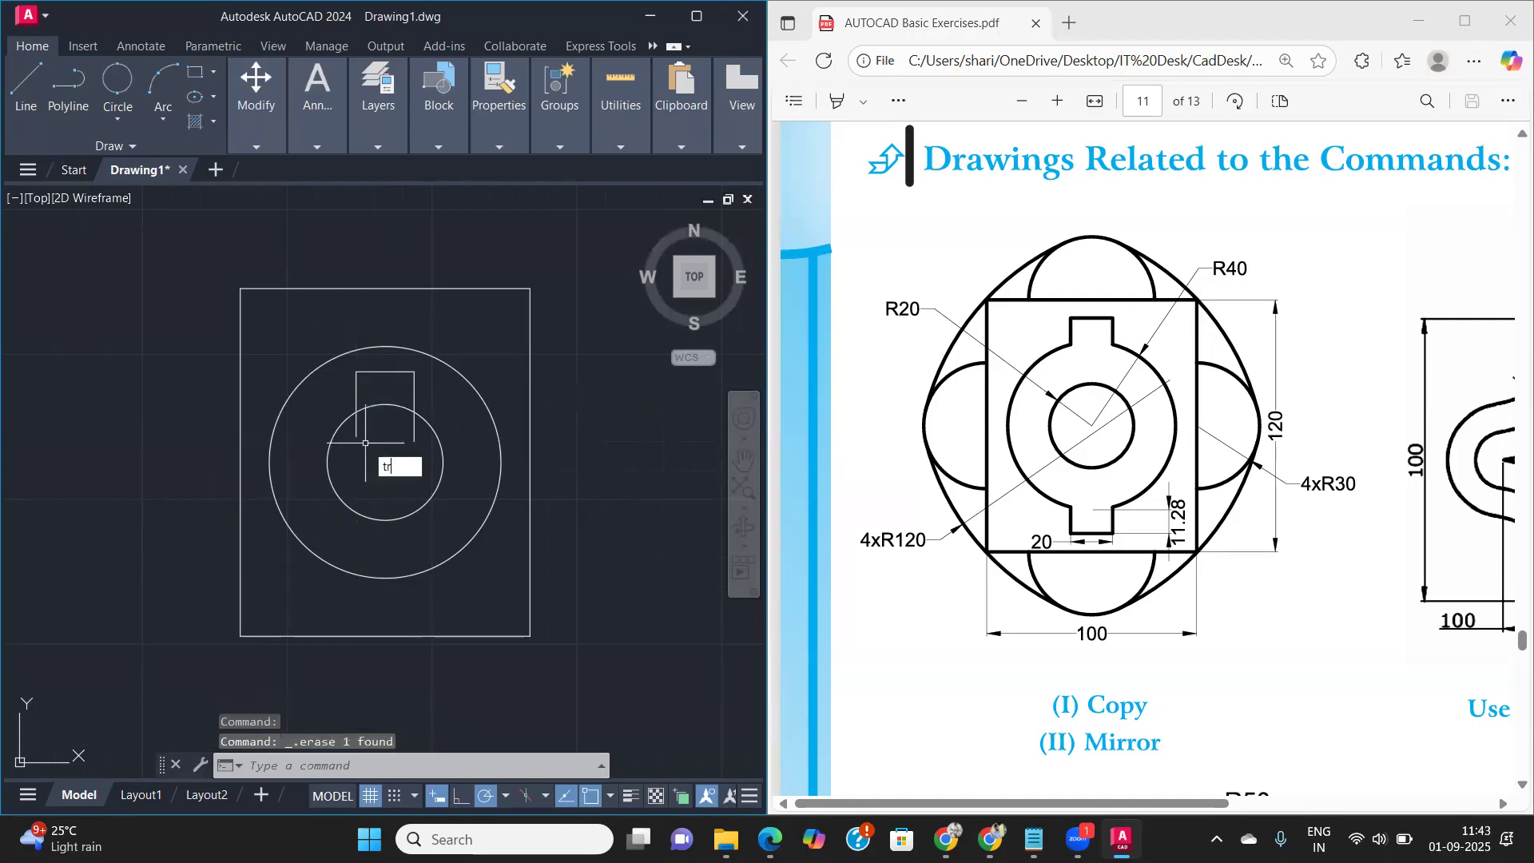
key(Return)
click(385, 404)
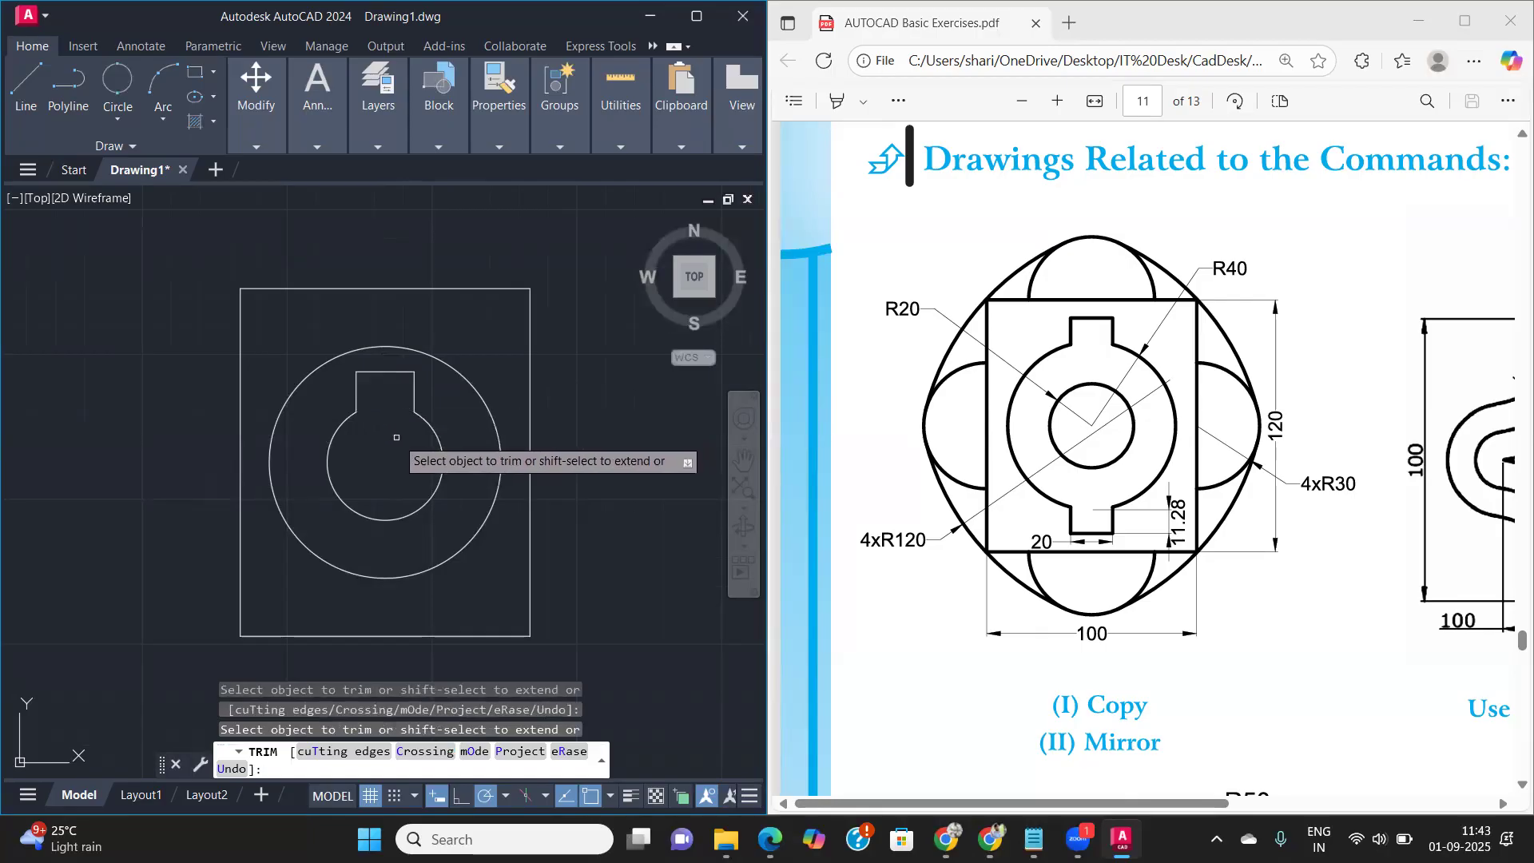
key(Return)
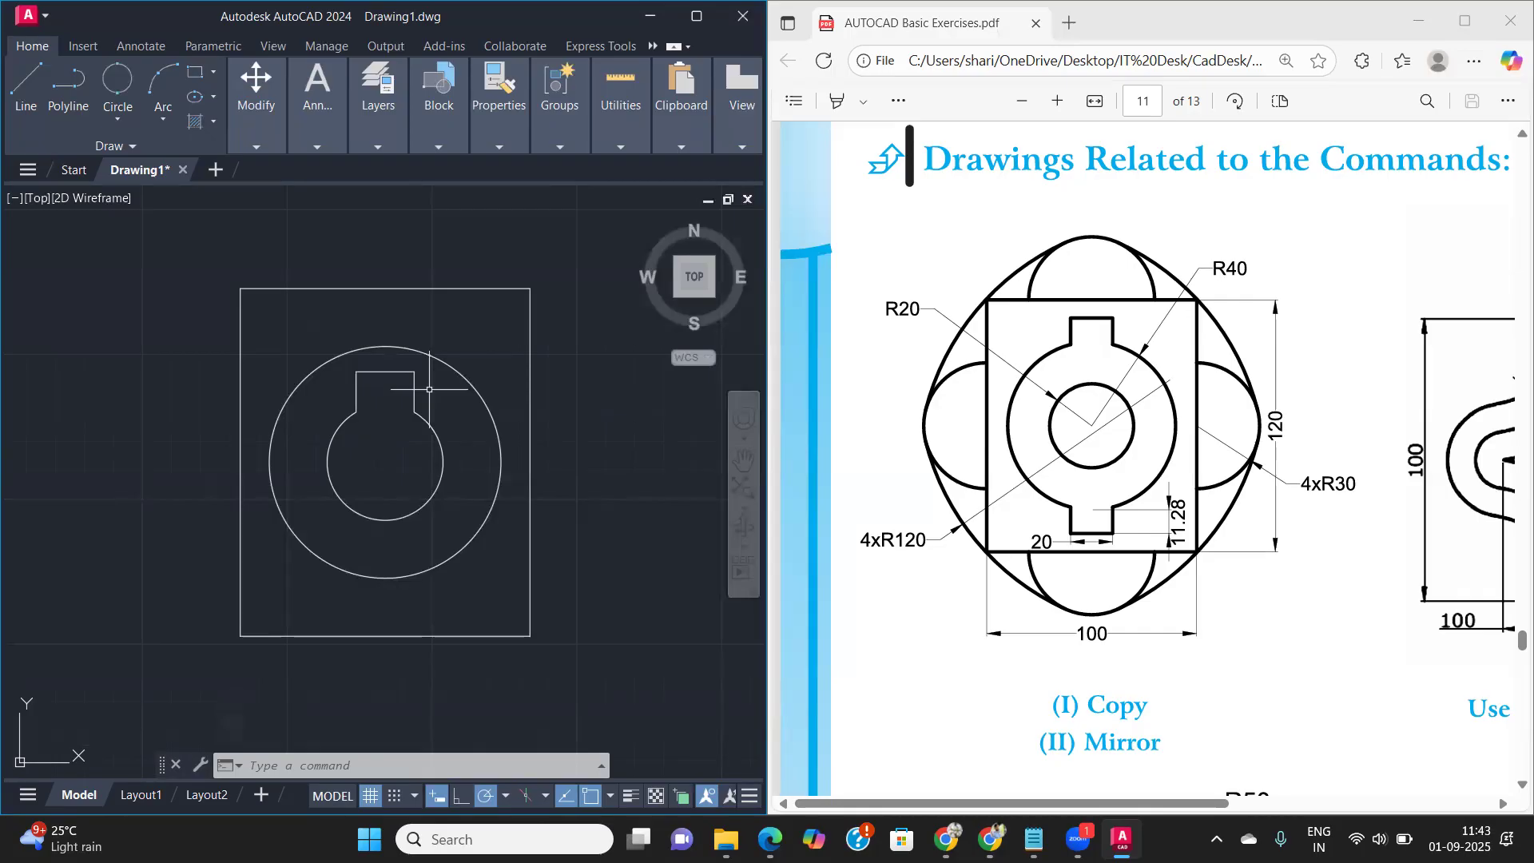
- Undo the trims, the construction line's deletion and the notch lines on the inner circle
key(ctrl+z)
key(ctrl+z)
key(ctrl+z)
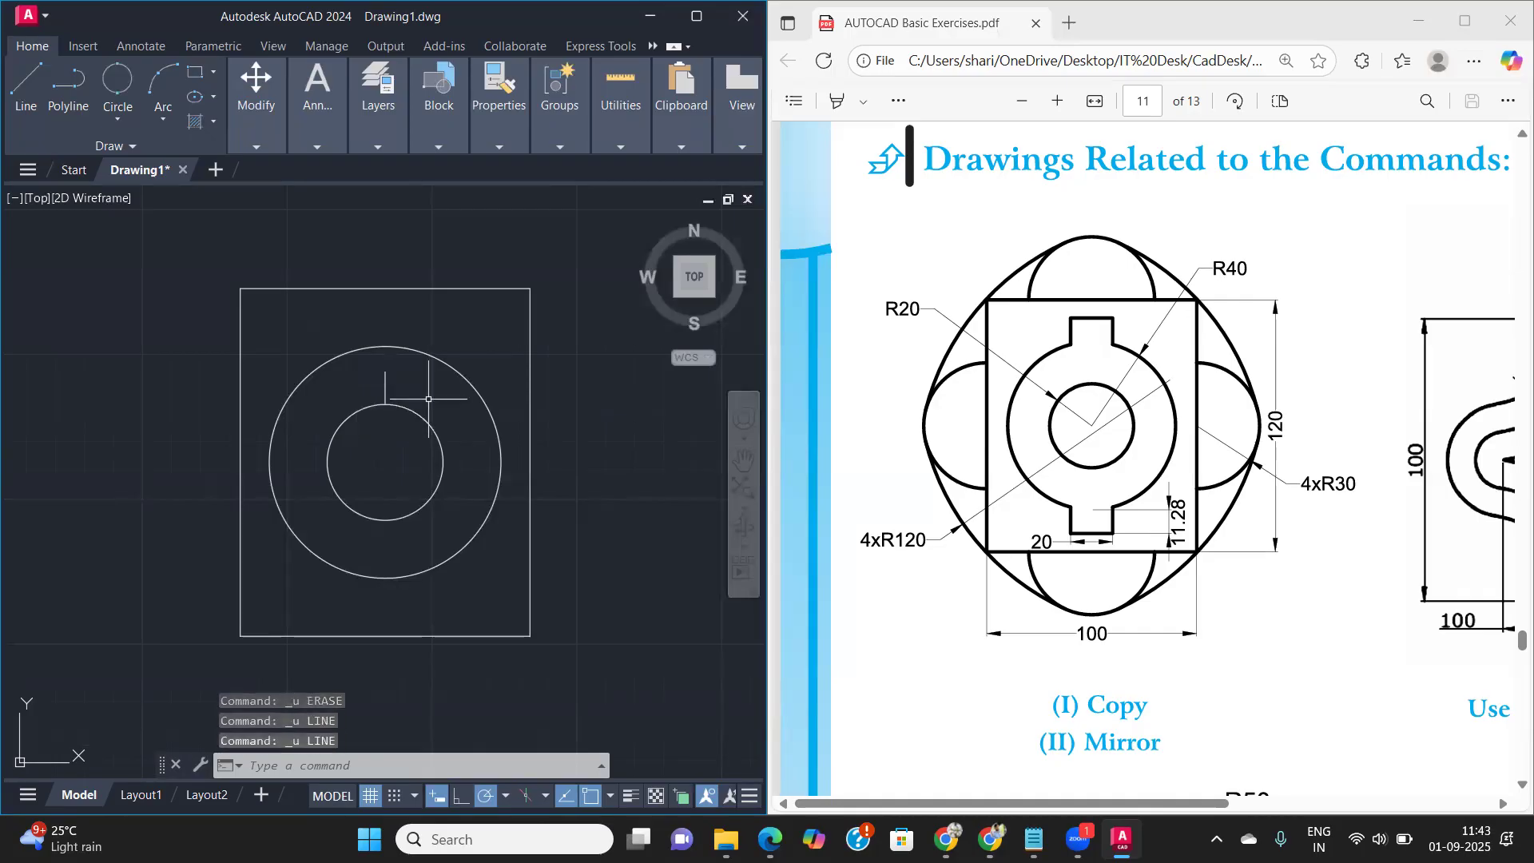
scroll(361, 384, up, 2)
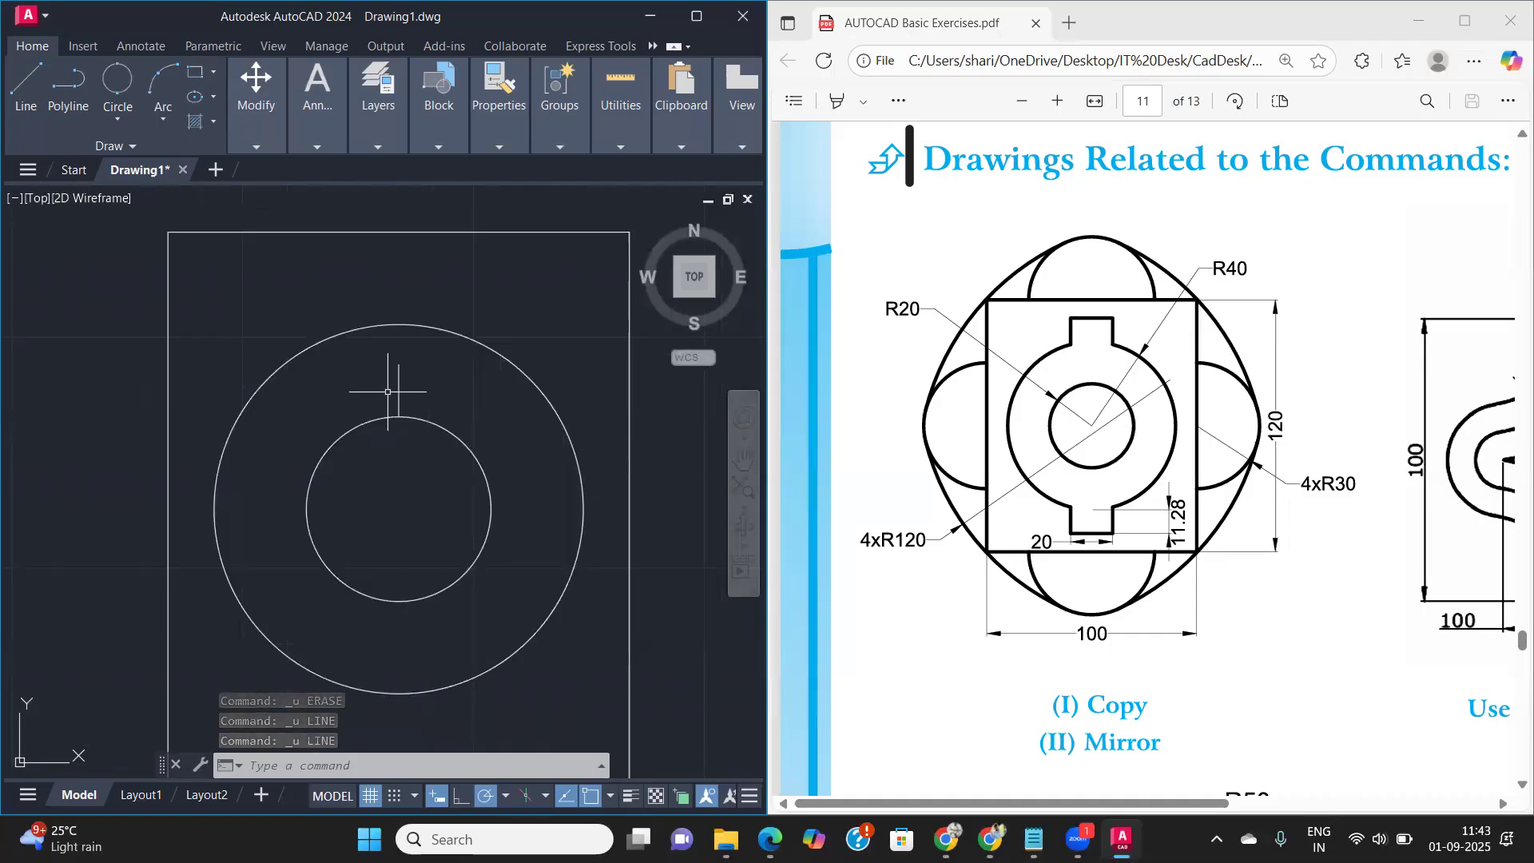
text(l)
key(Return)
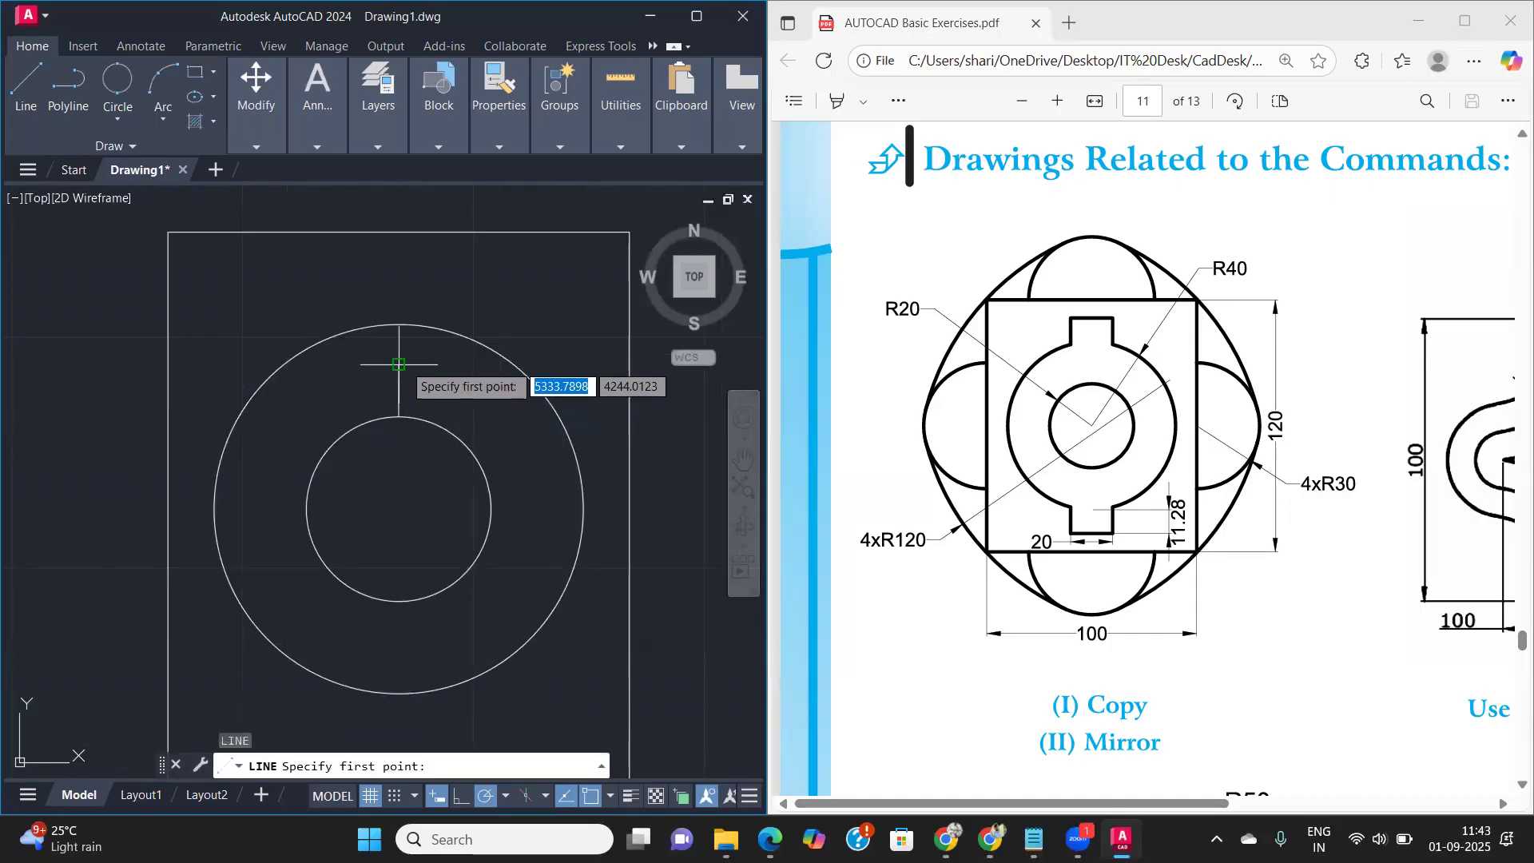
text(10)
key(Return)
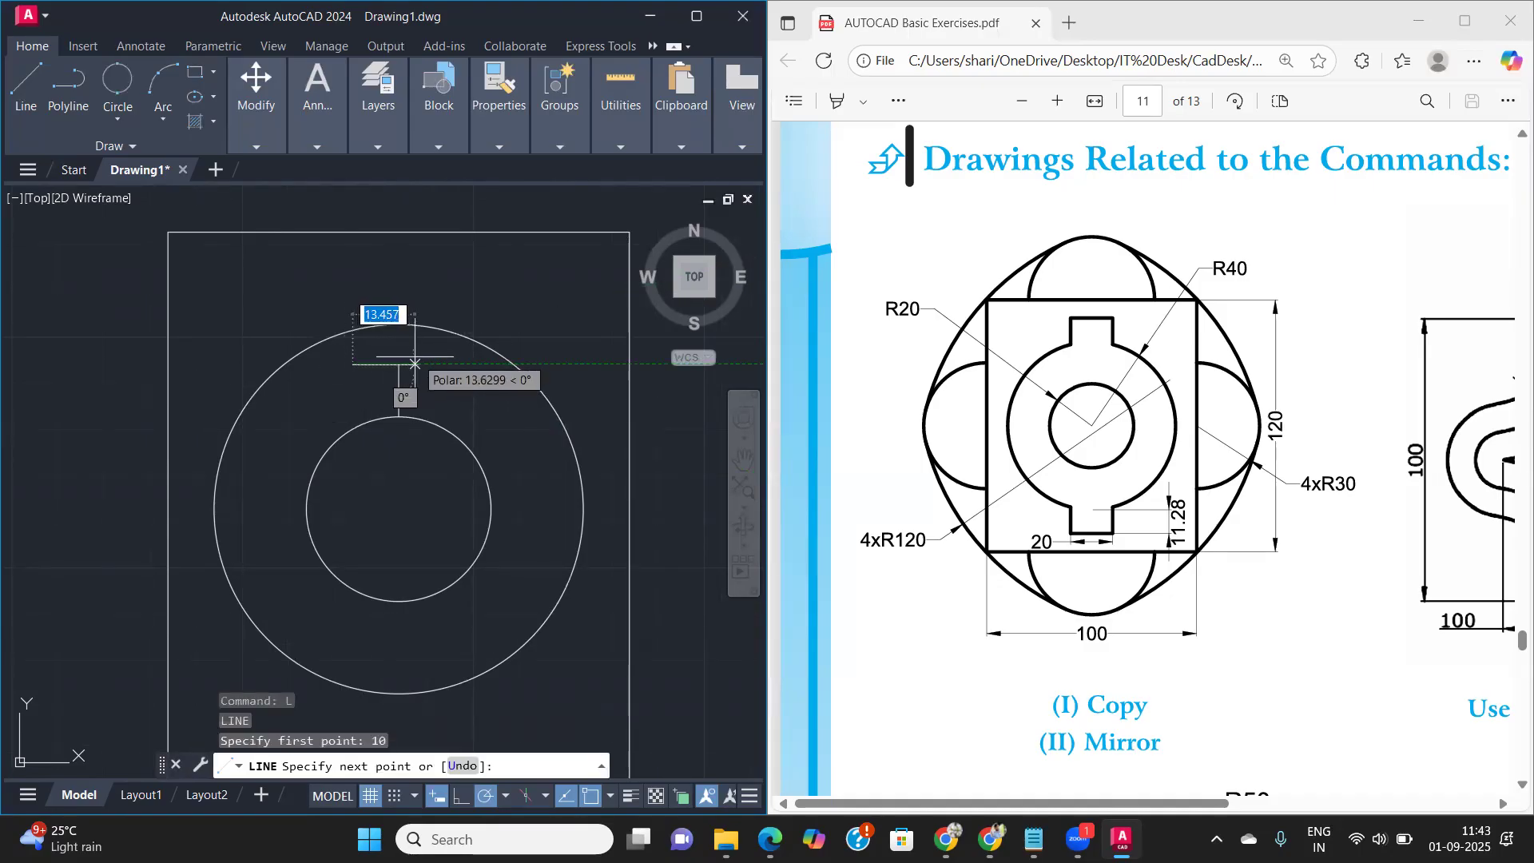
text(z)
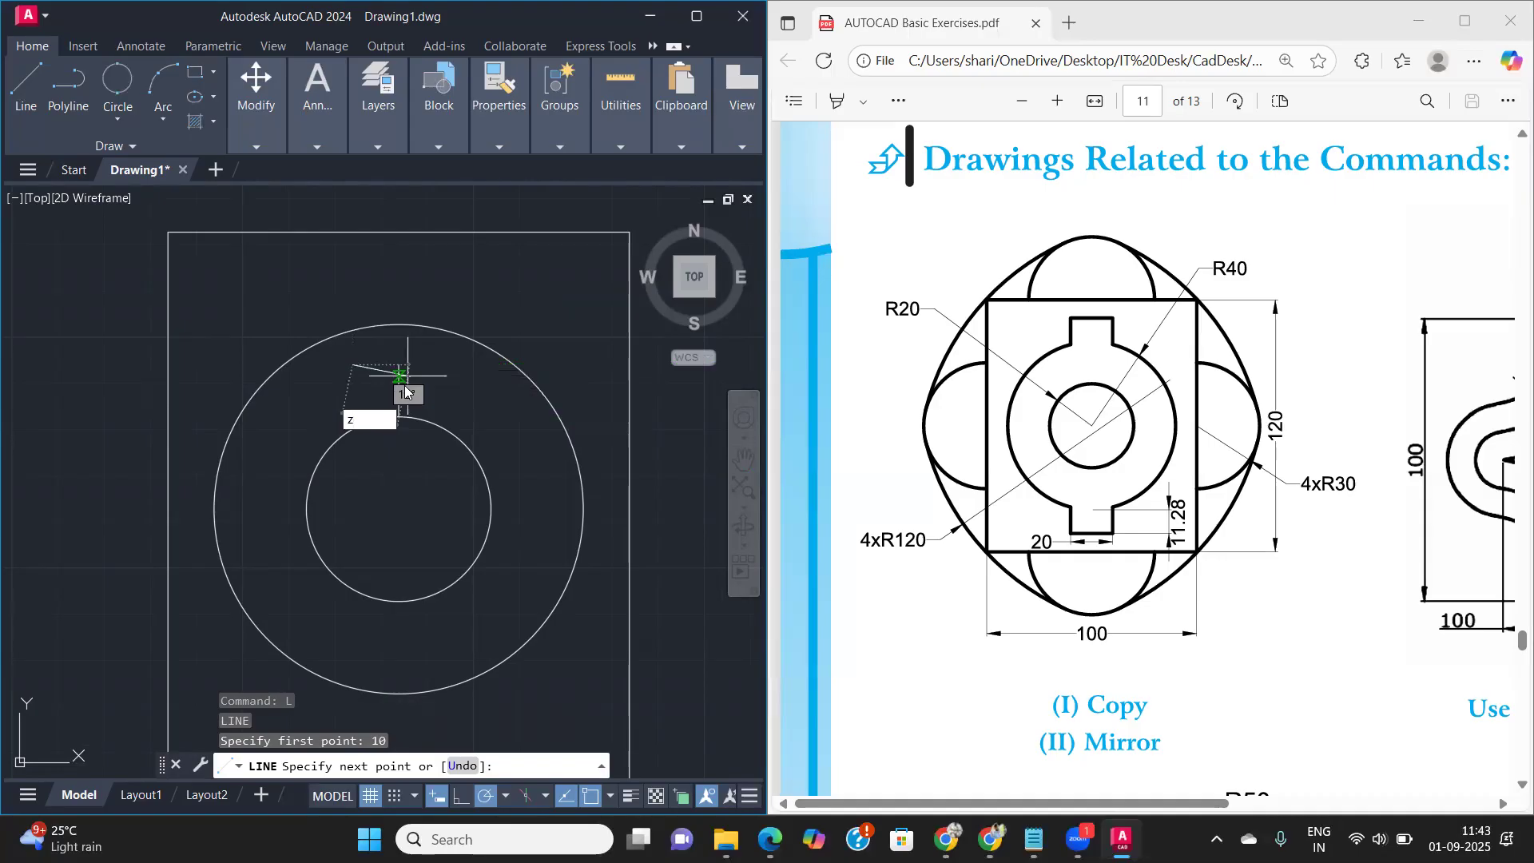
key(Escape)
key(Escape)
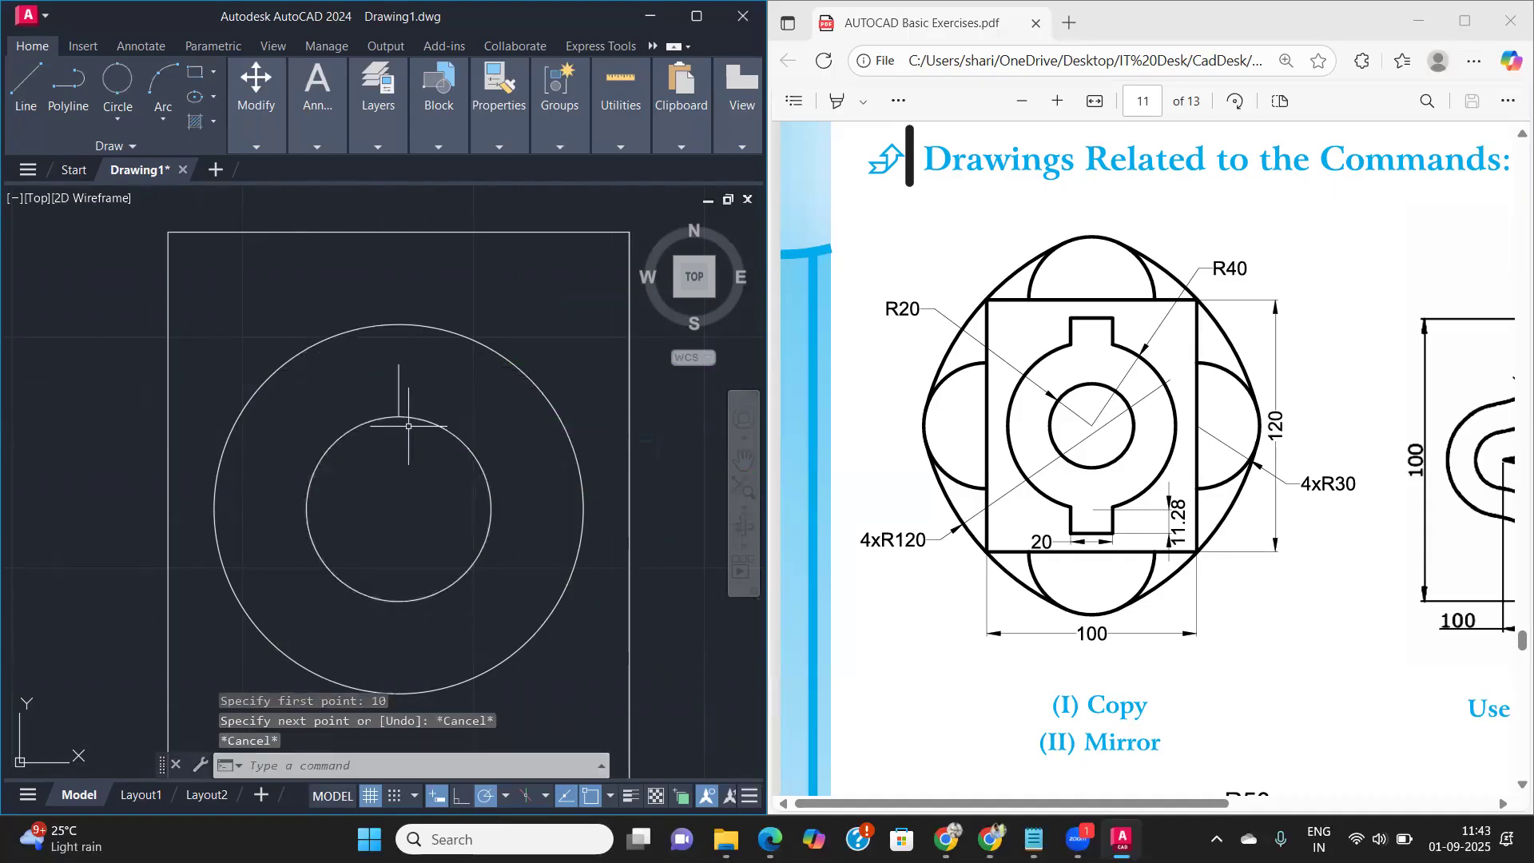
- Delete the vertical construction line left above the inner circle
click(397, 394)
key(Delete)
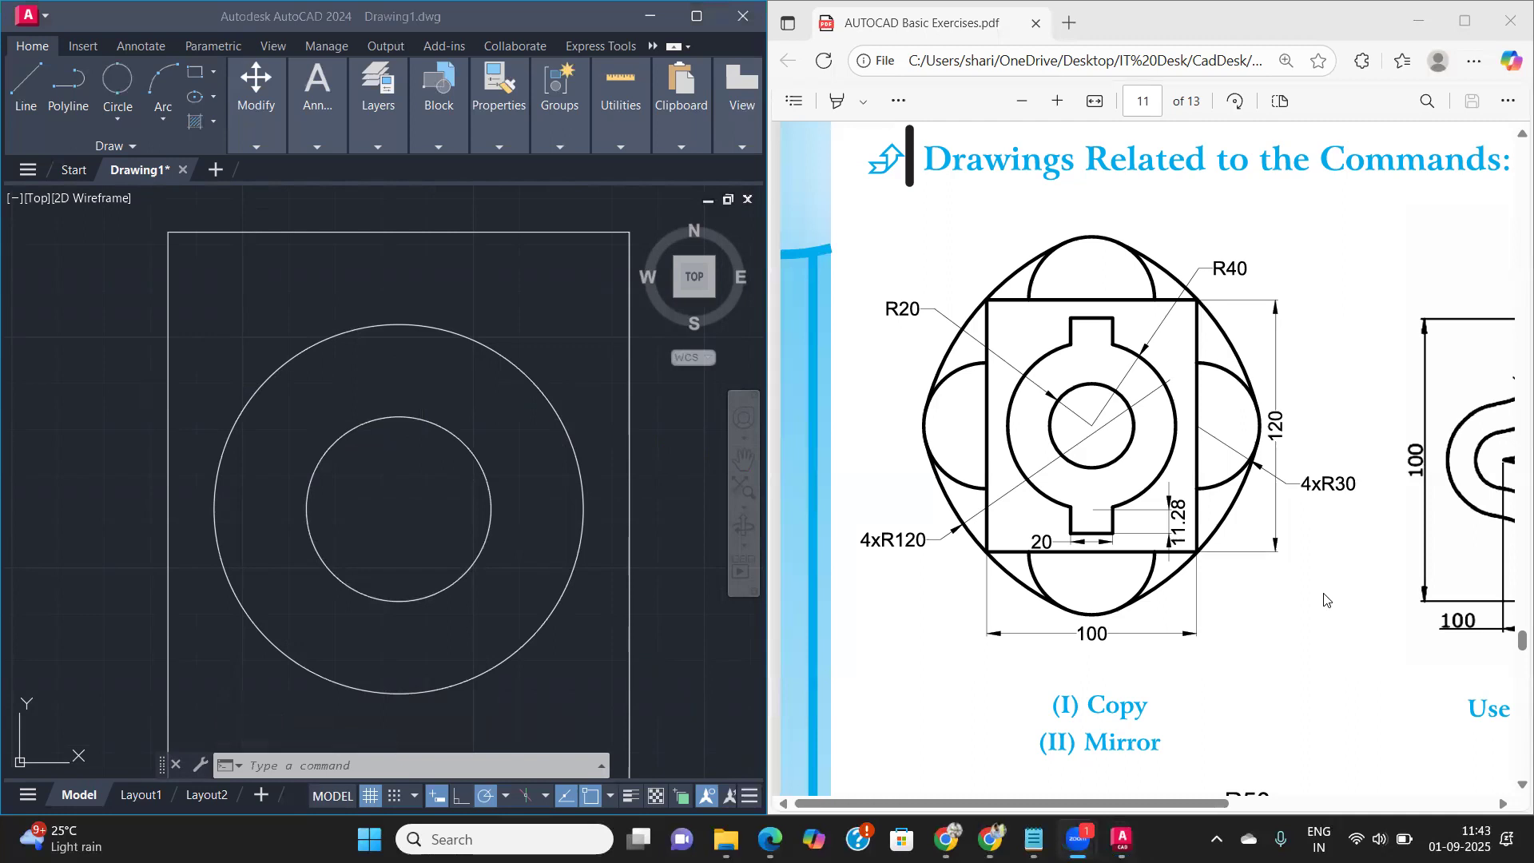
click(388, 433)
click(390, 363)
- Draw a vertical construction line 11 long upward from the R40 circle's top quadrant
text(l)
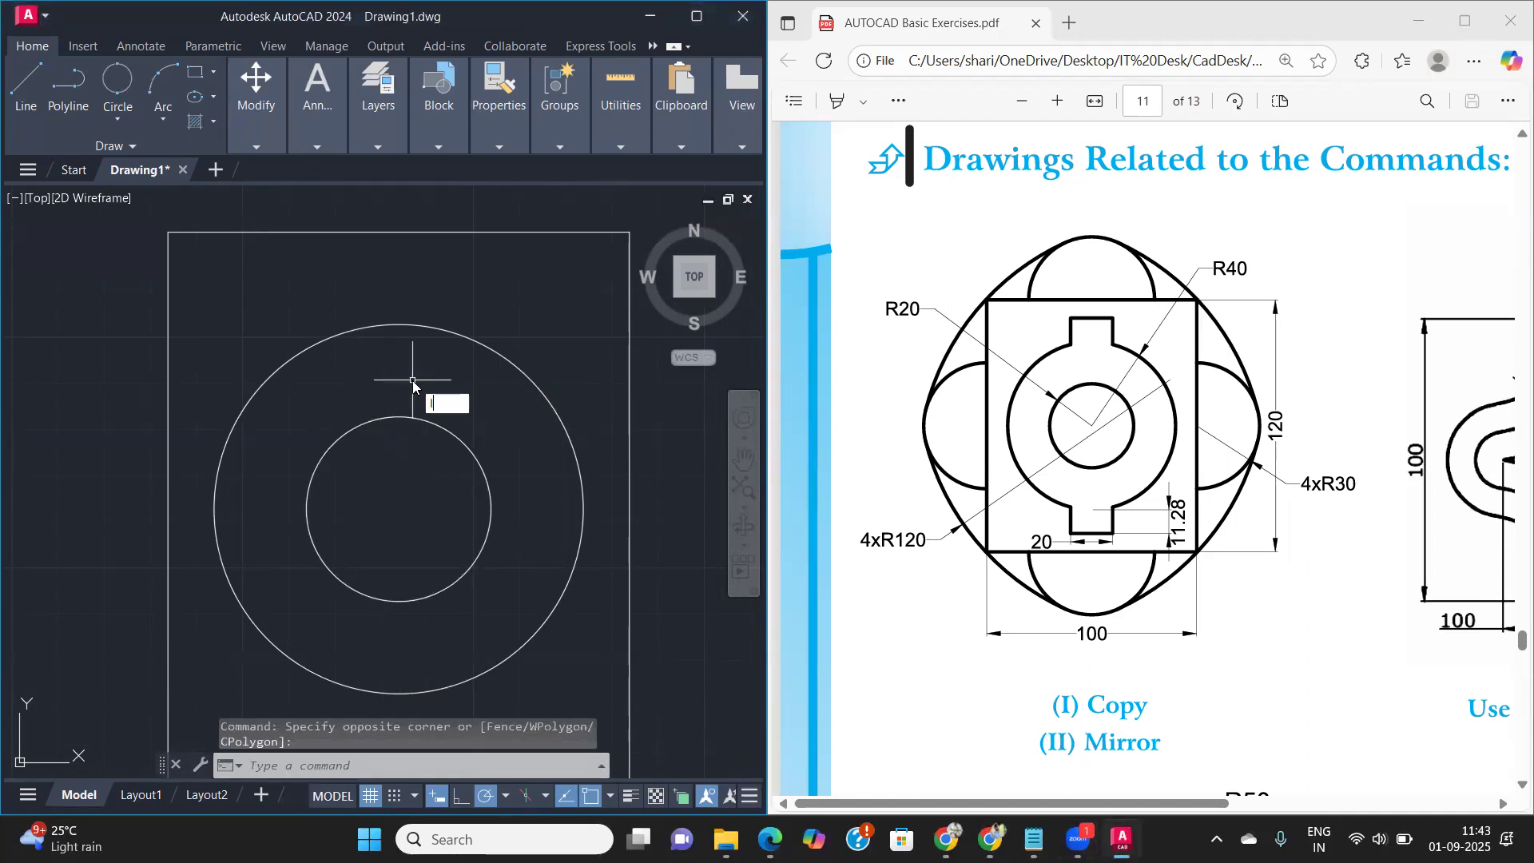
key(Return)
click(398, 325)
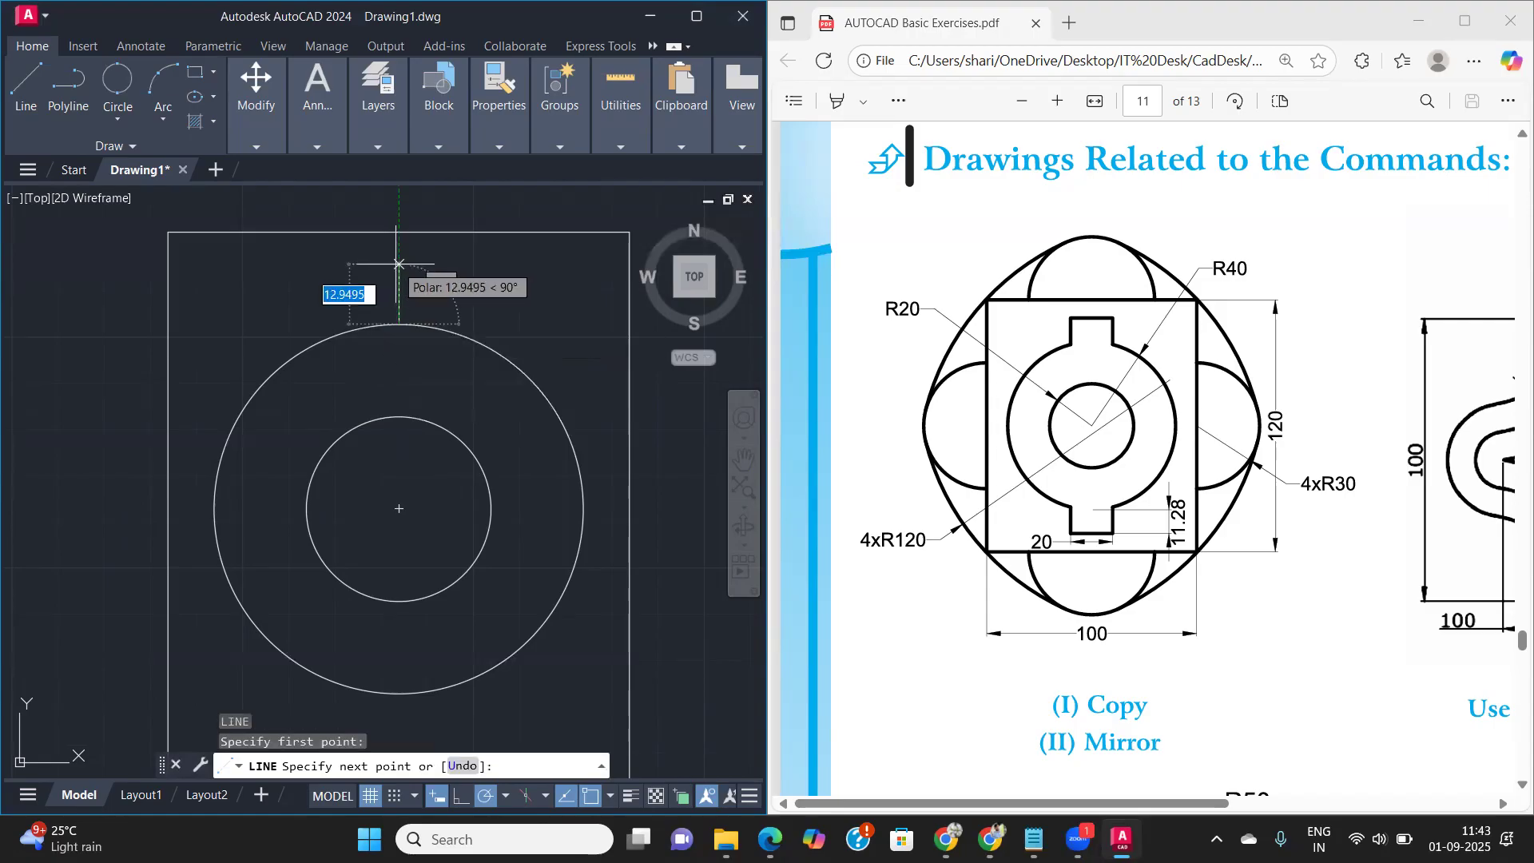
text(11)
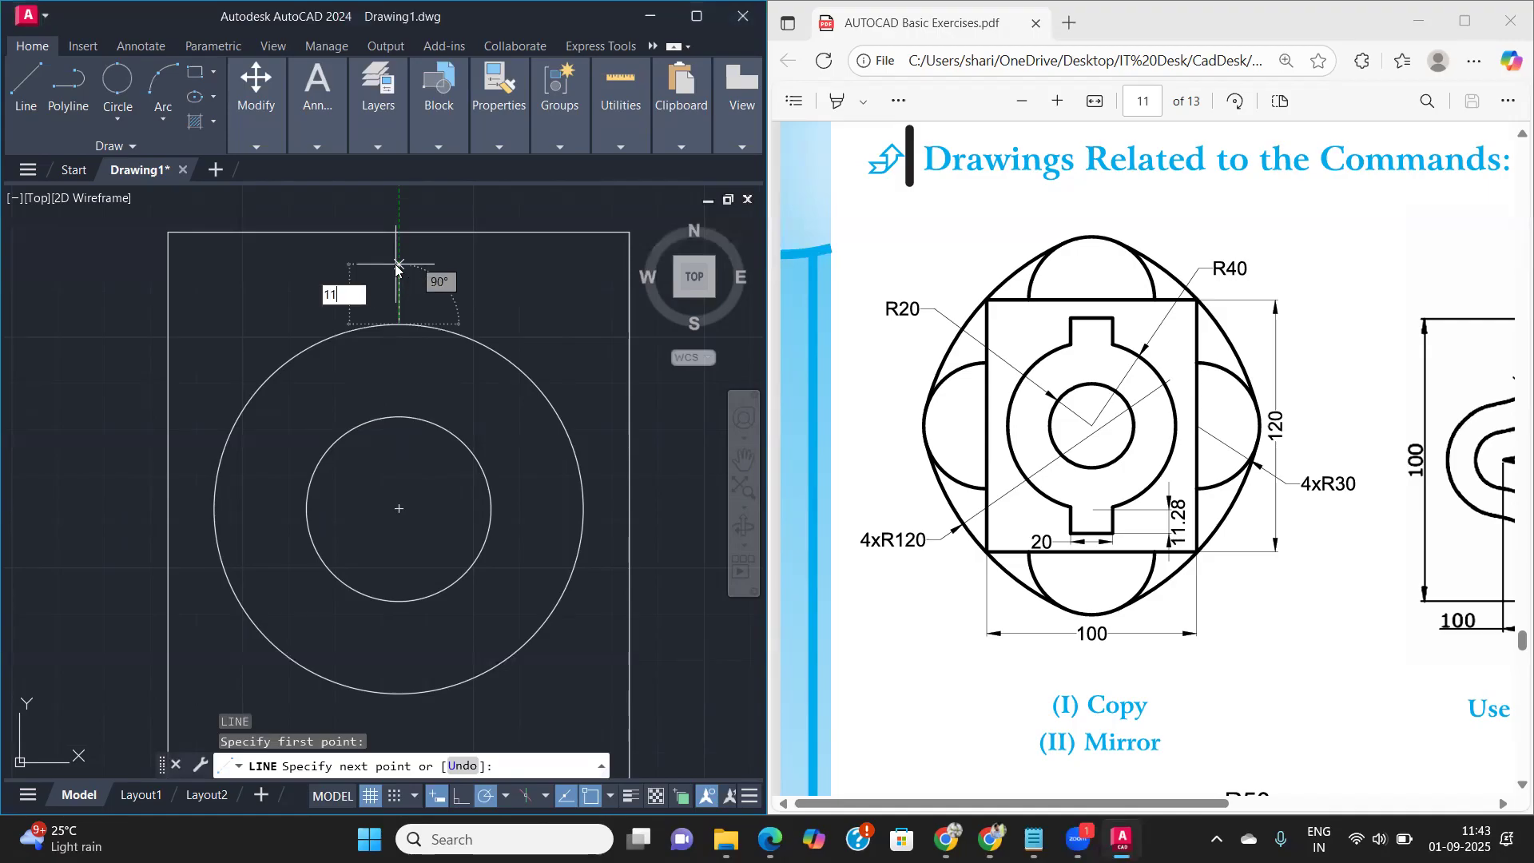
key(Return)
text(28)
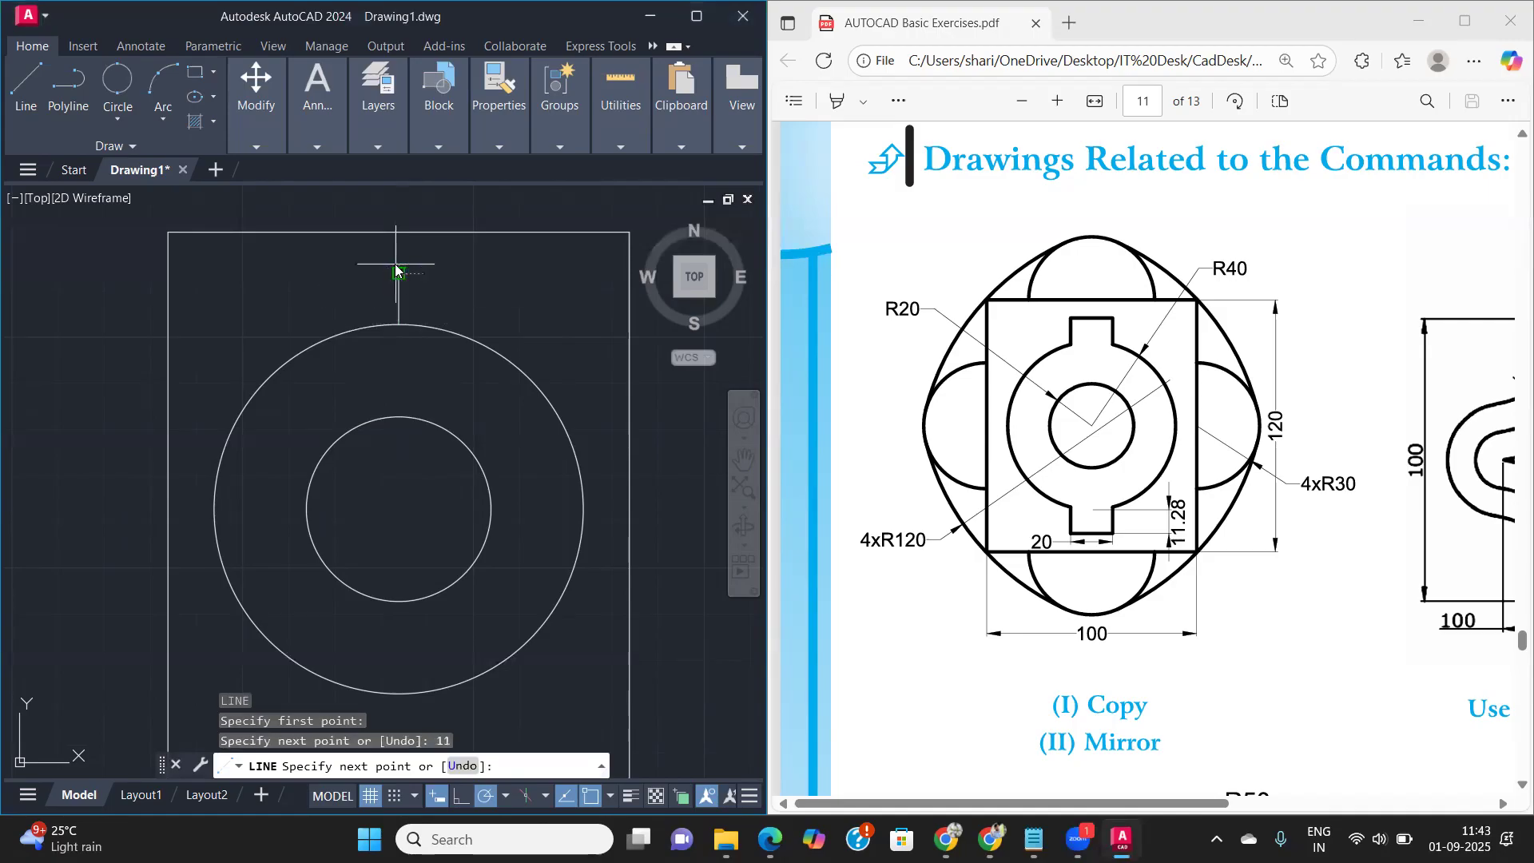
key(Return)
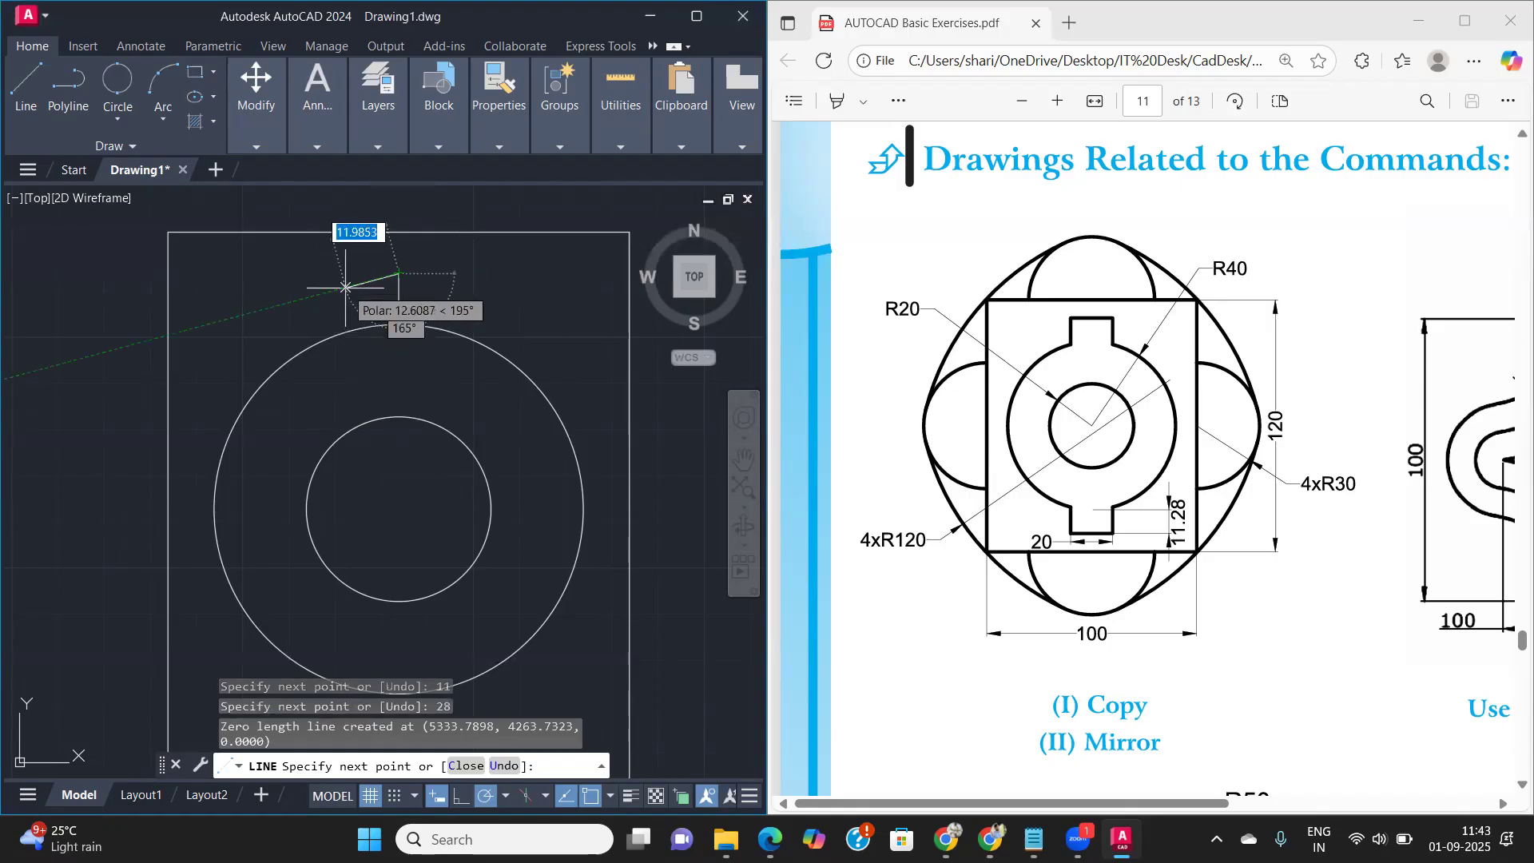
key(Escape)
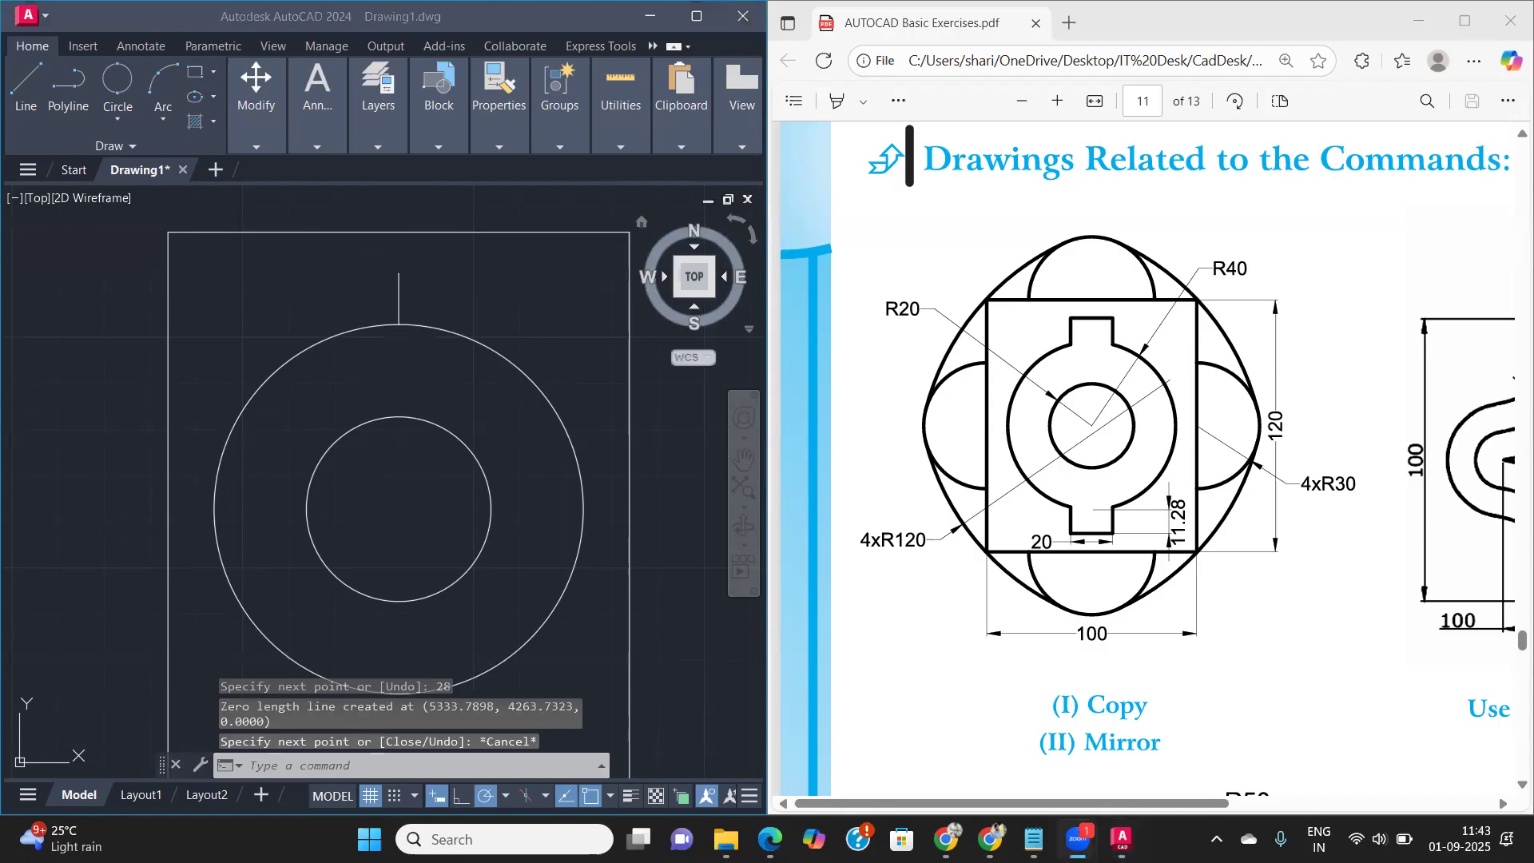
- Draw the notch's 20 long top edge from 10 left of the construction line's upper end, continuing down into the outer circle as its right side
click(399, 303)
text(l)
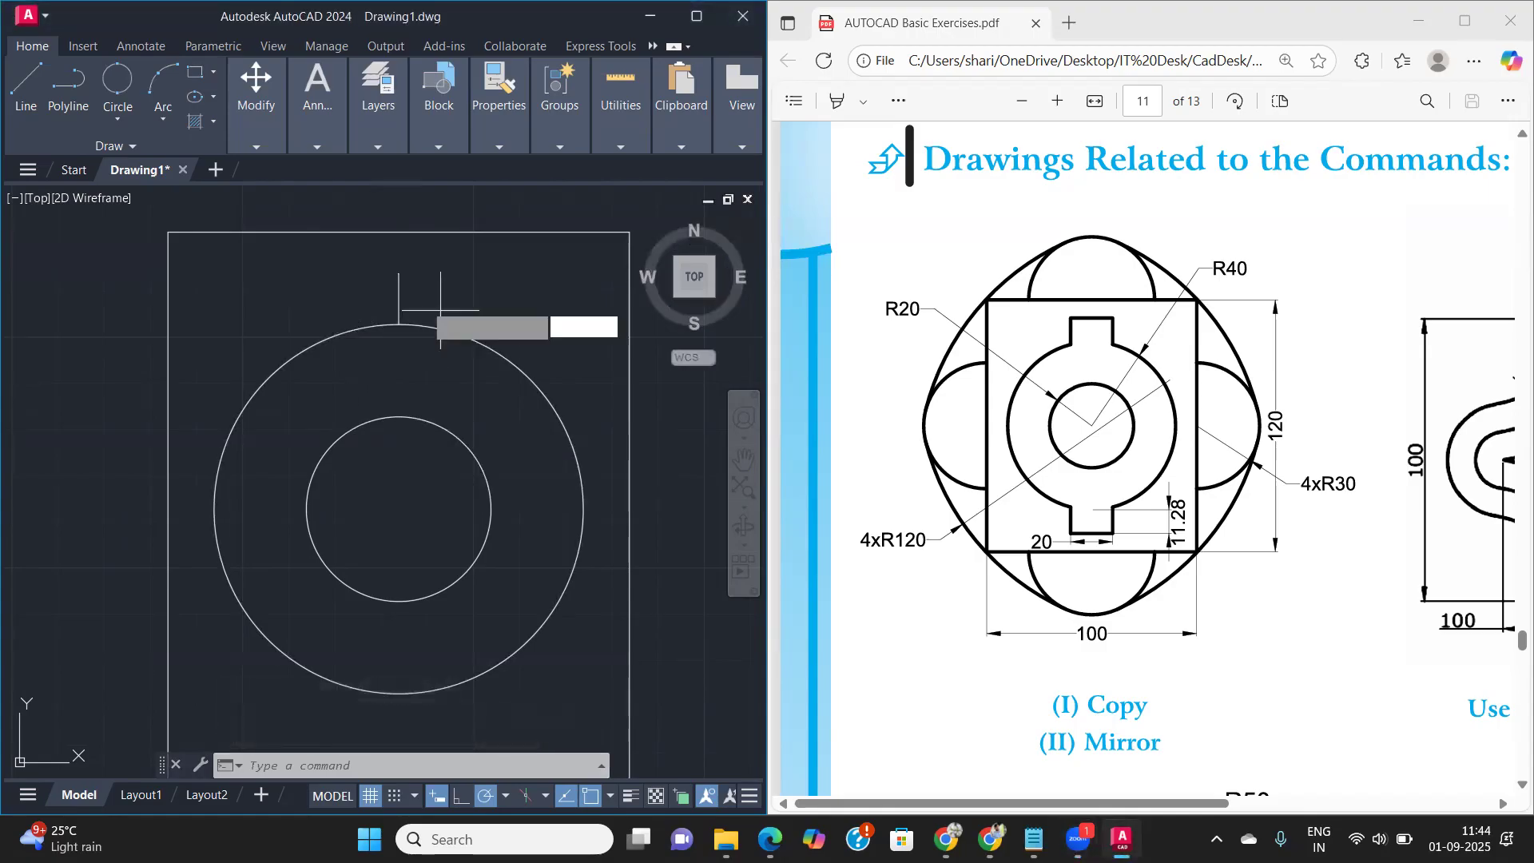
key(Return)
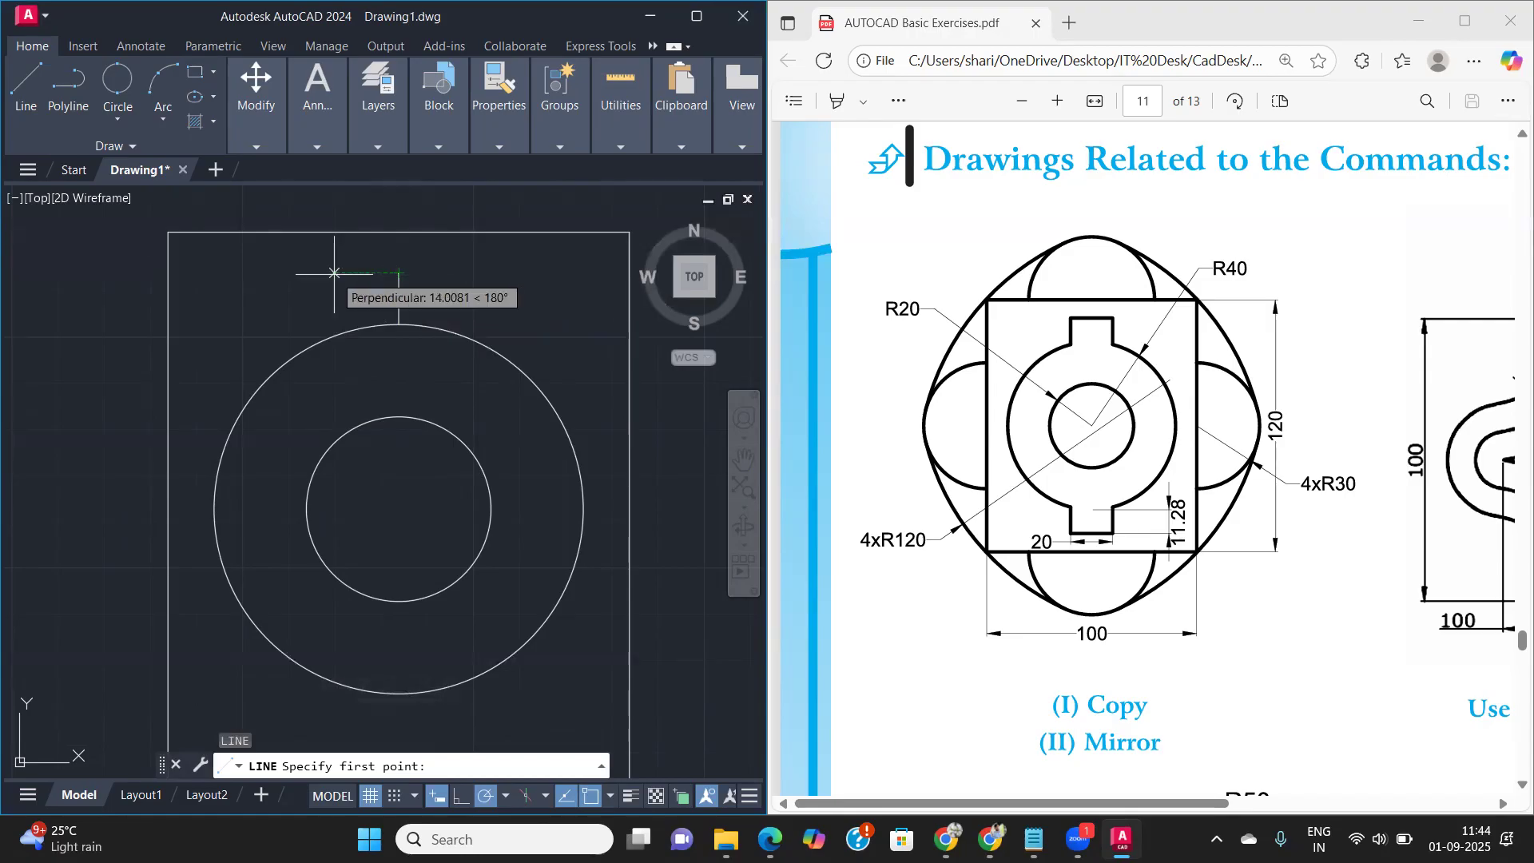
text(10)
key(Return)
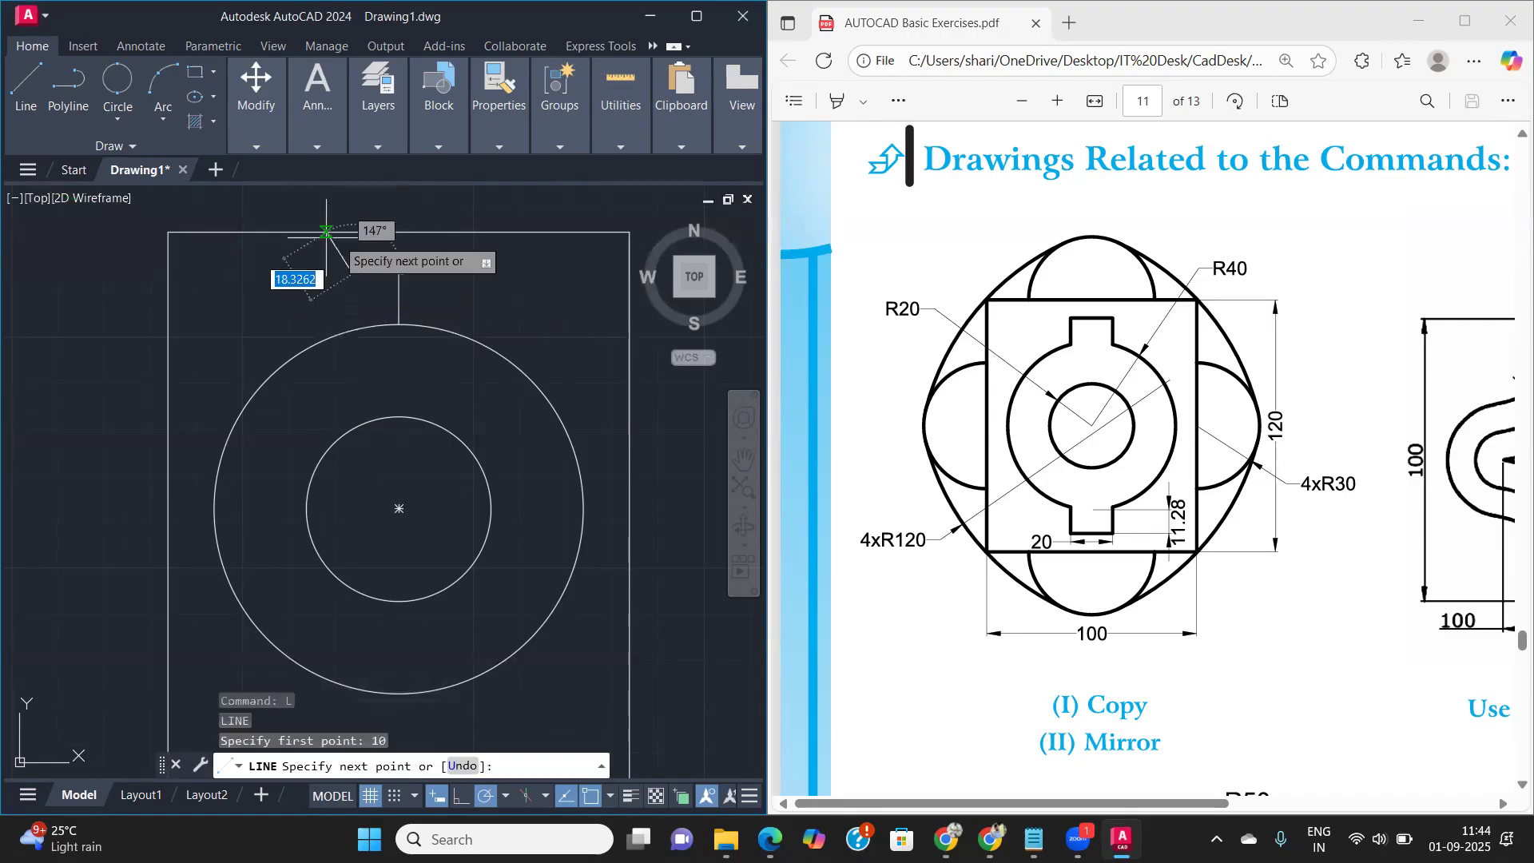
text(20)
key(Return)
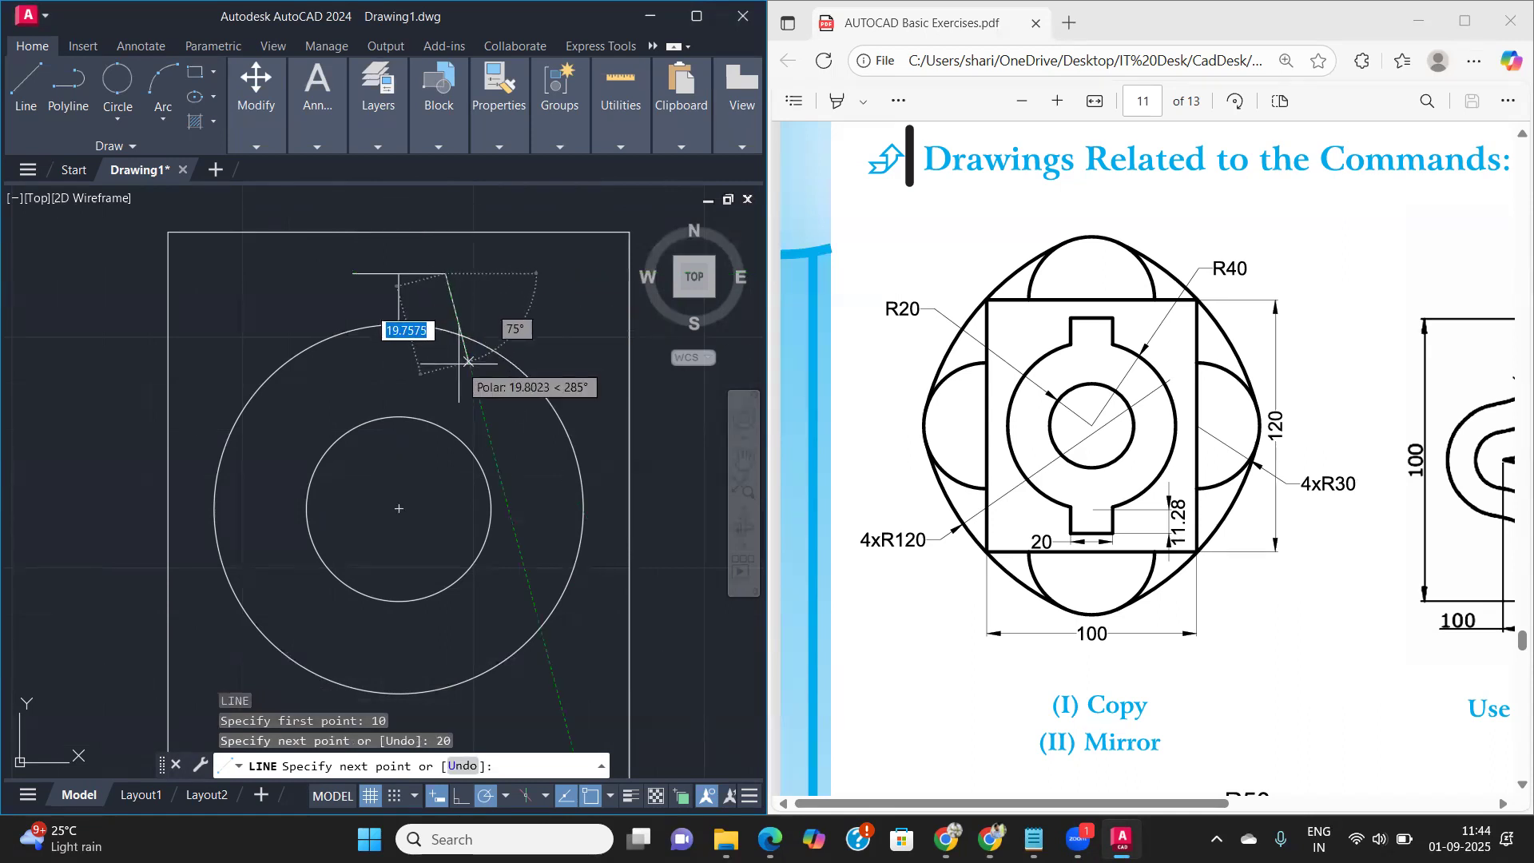
click(445, 358)
key(Return)
key(Return)
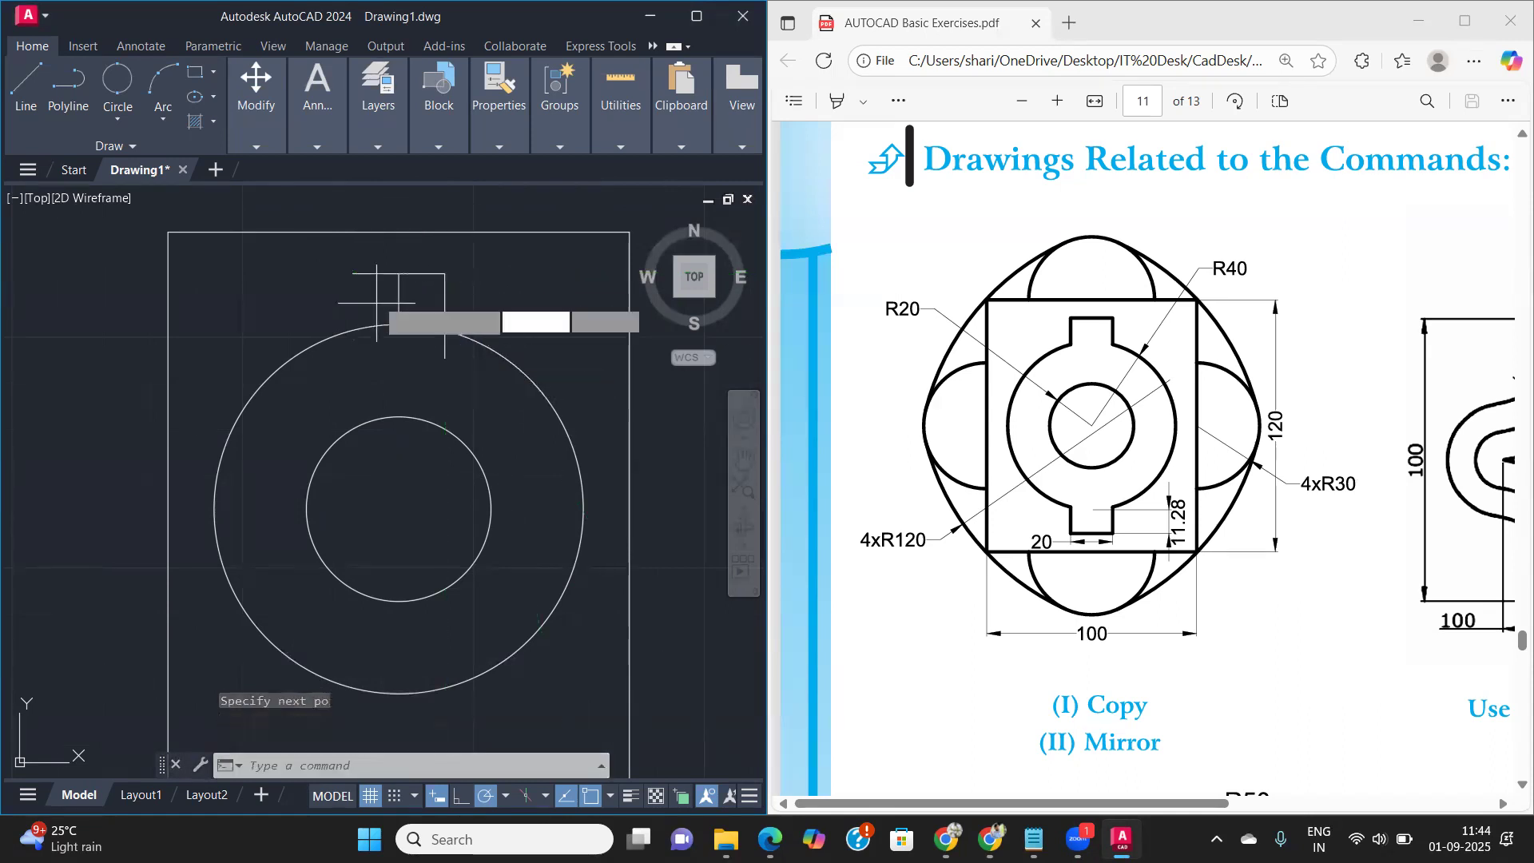
- Draw the notch's left side from the top edge's left end straight down into the outer circle
click(398, 274)
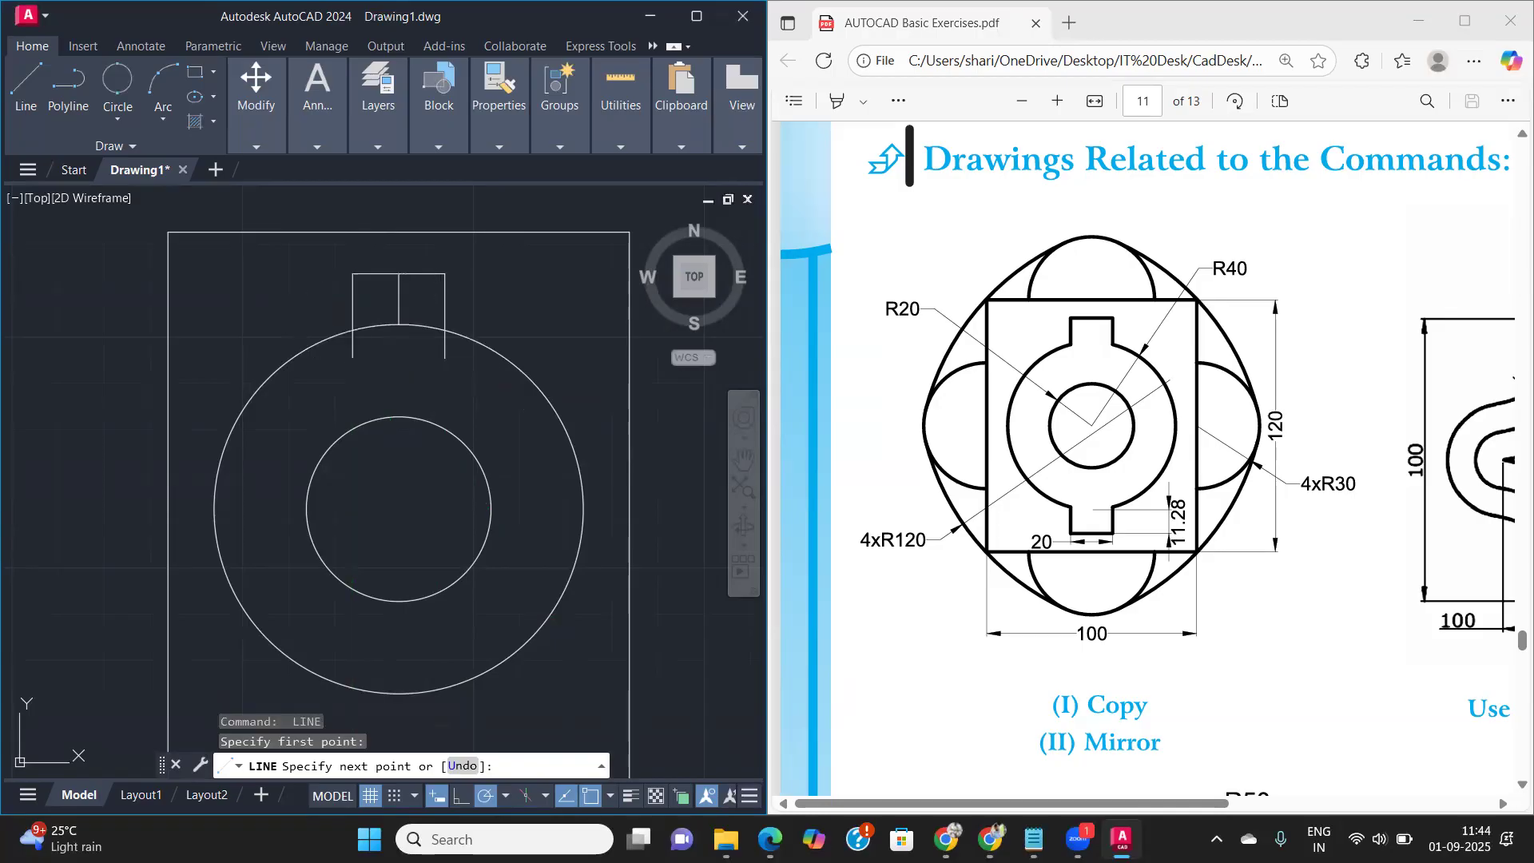
click(398, 324)
key(Return)
- Trim the notch sides inside the outer circle, the vertical construction line and the circle's arc between the notch sides
text(tr)
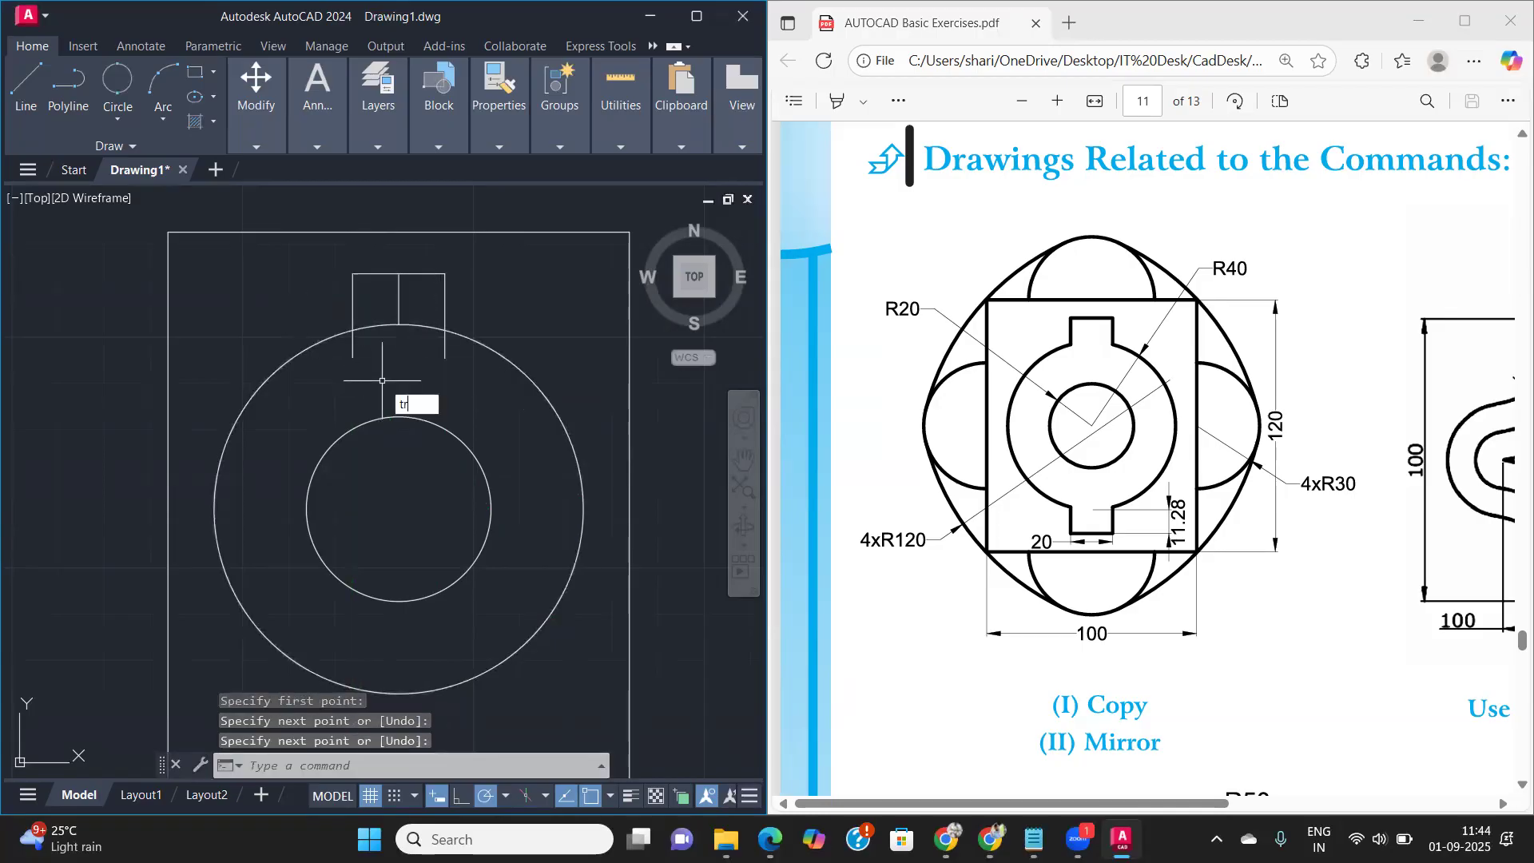
key(Return)
click(353, 345)
click(445, 343)
click(400, 302)
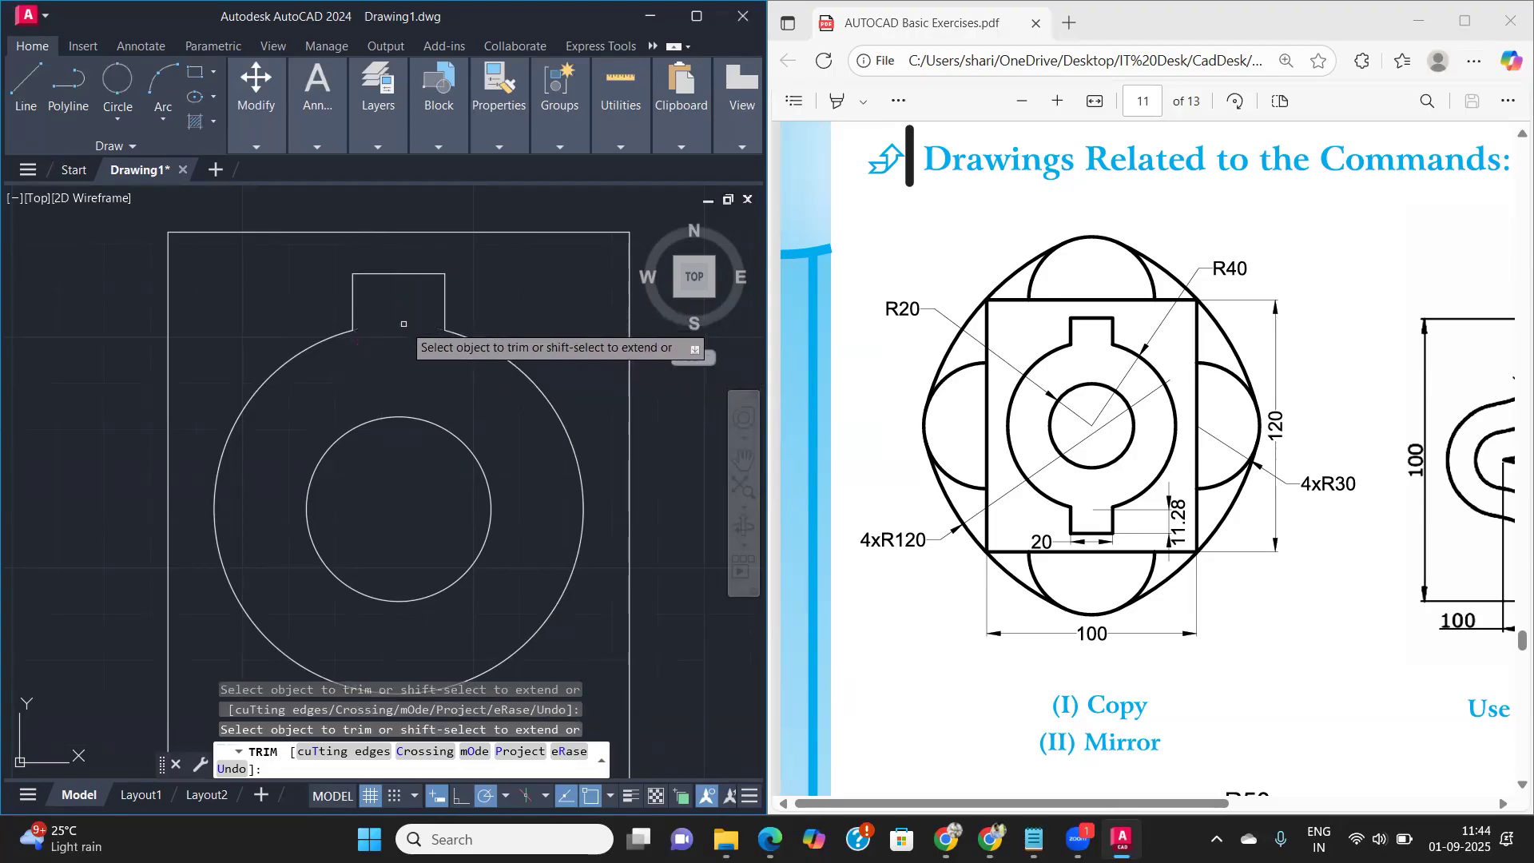
click(402, 324)
key(Return)
- Mirror the top notch about the outer circle's horizontal centre line, keeping the original
scroll(327, 264, down, 2)
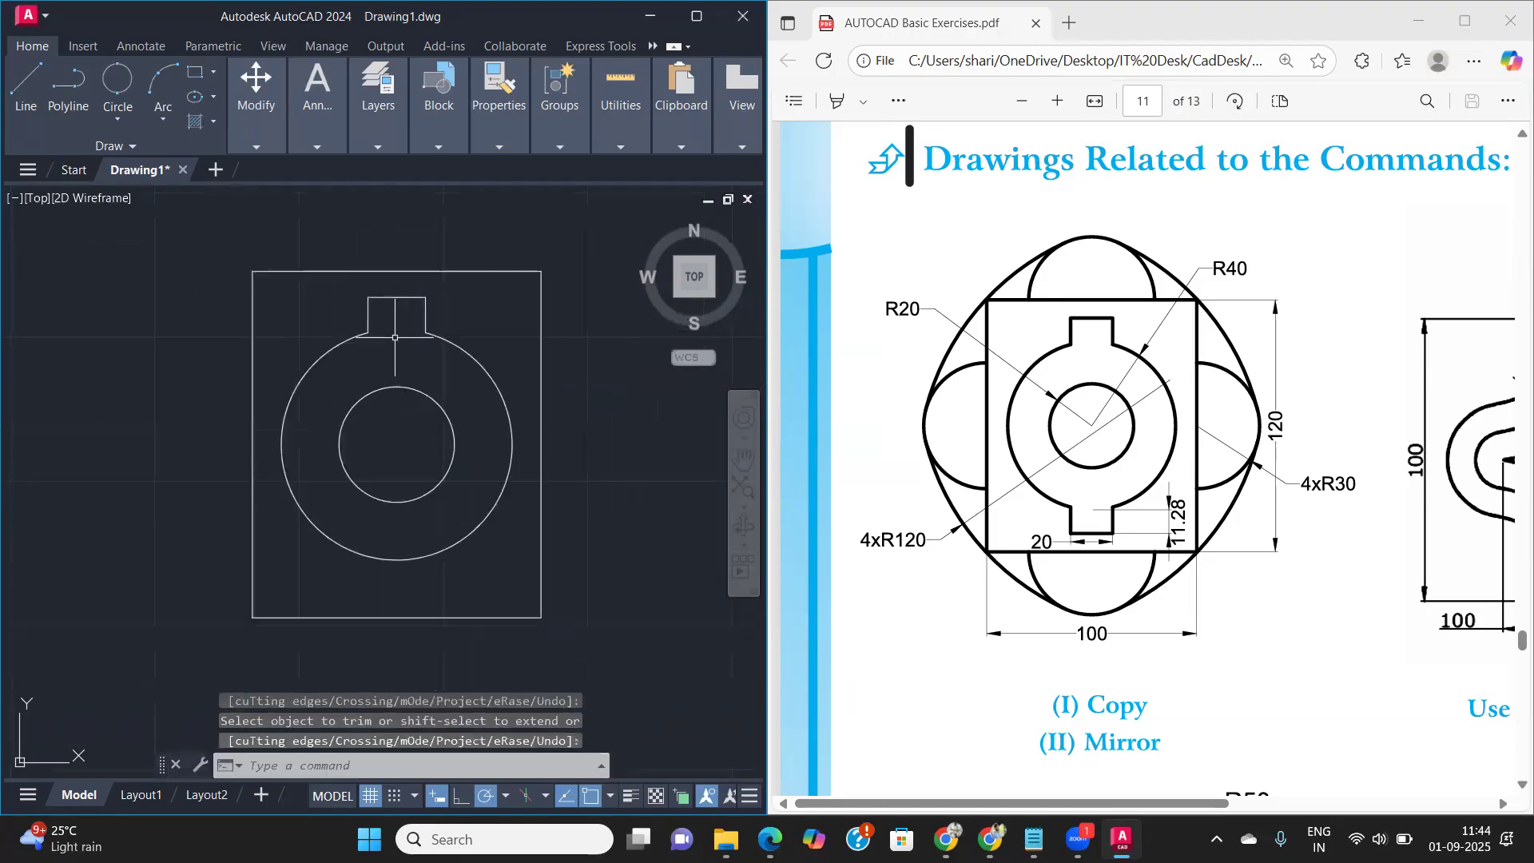
click(330, 263)
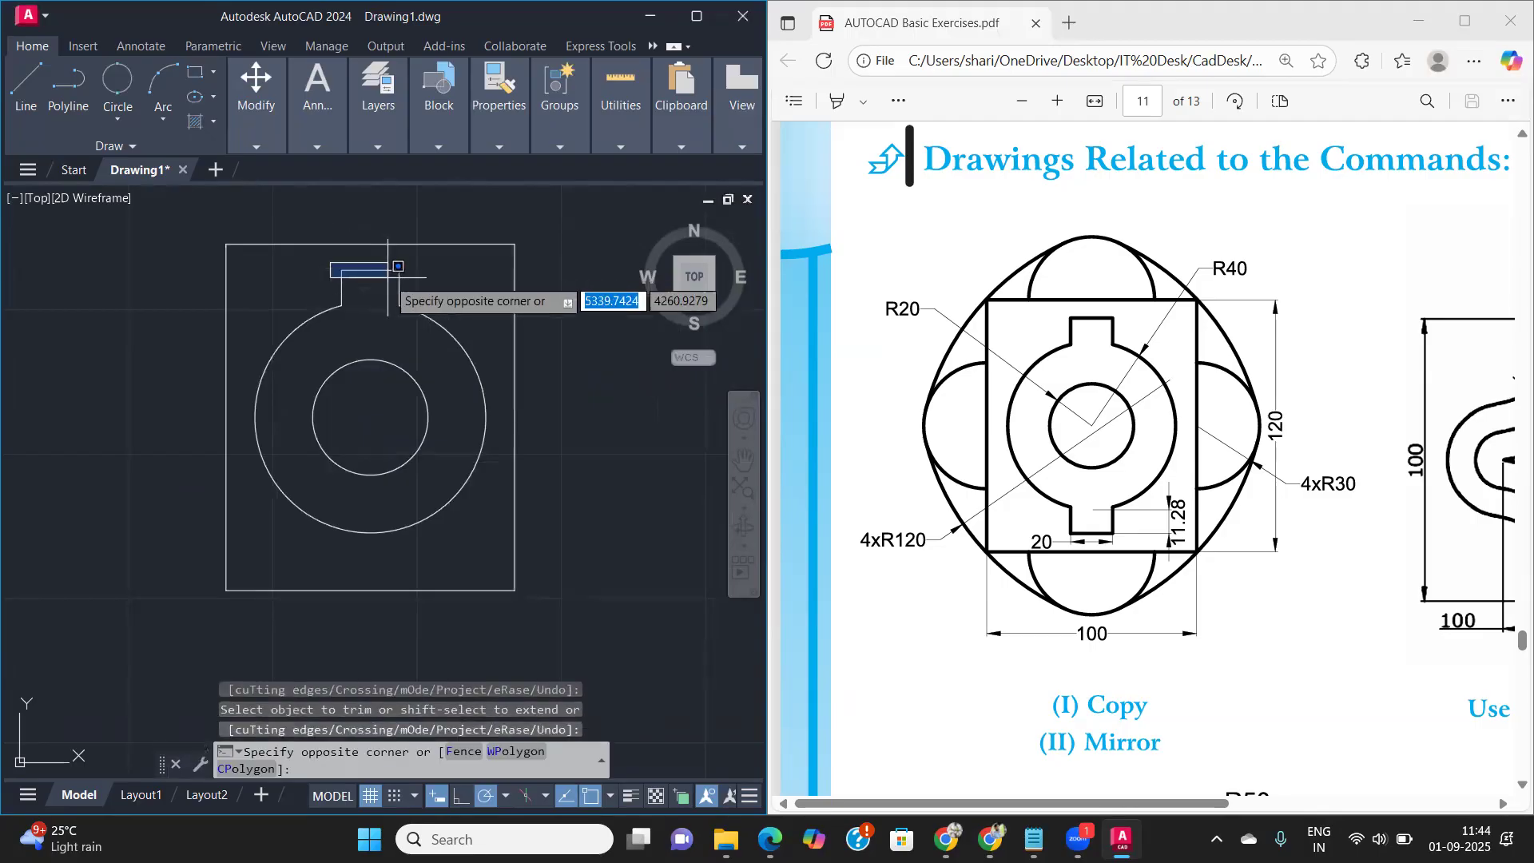
click(411, 317)
text(mi)
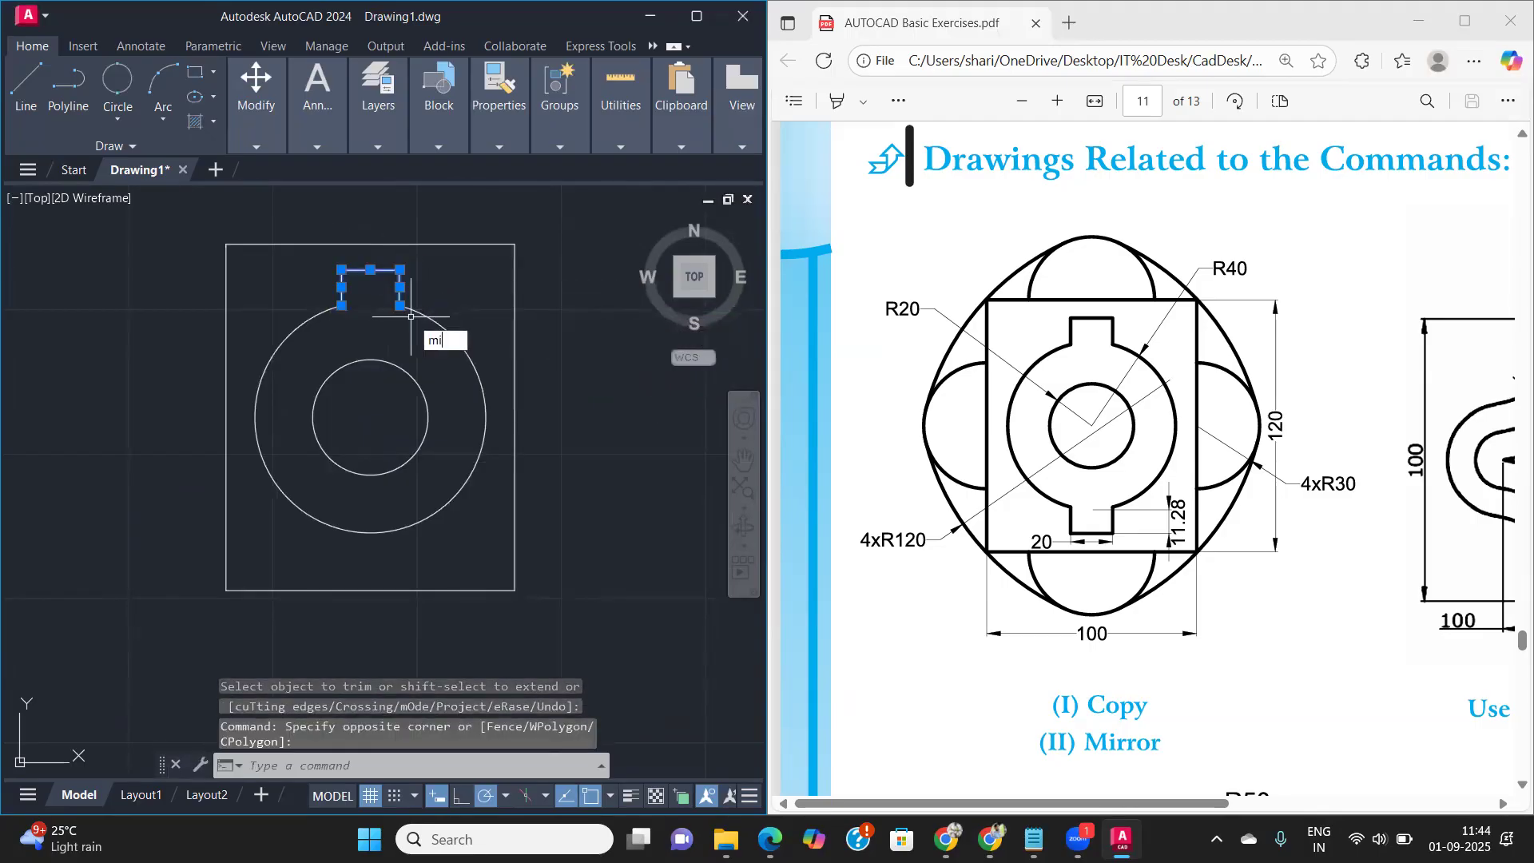
key(Return)
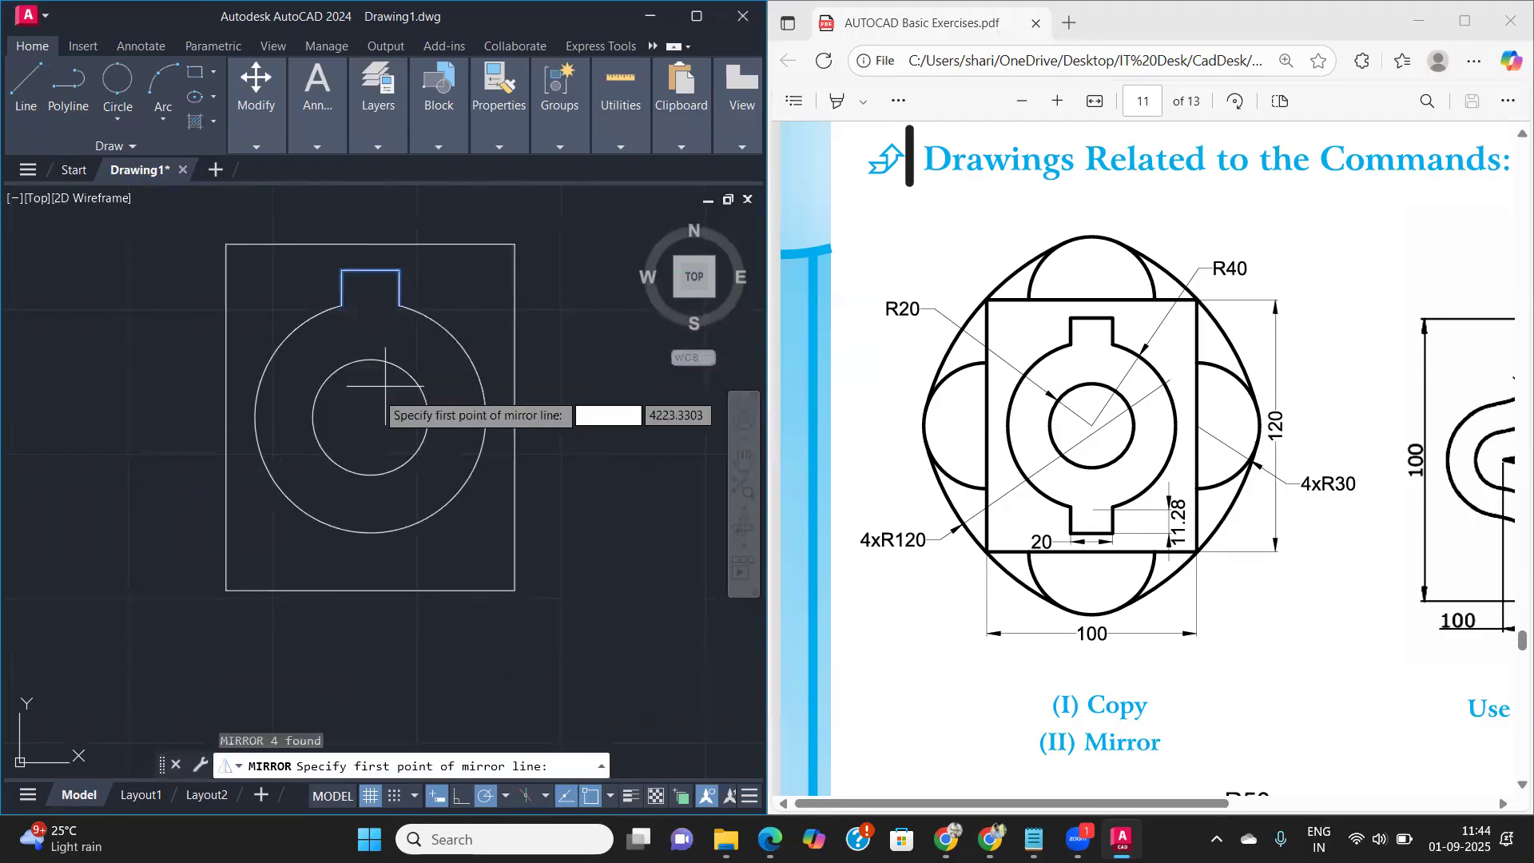
click(254, 417)
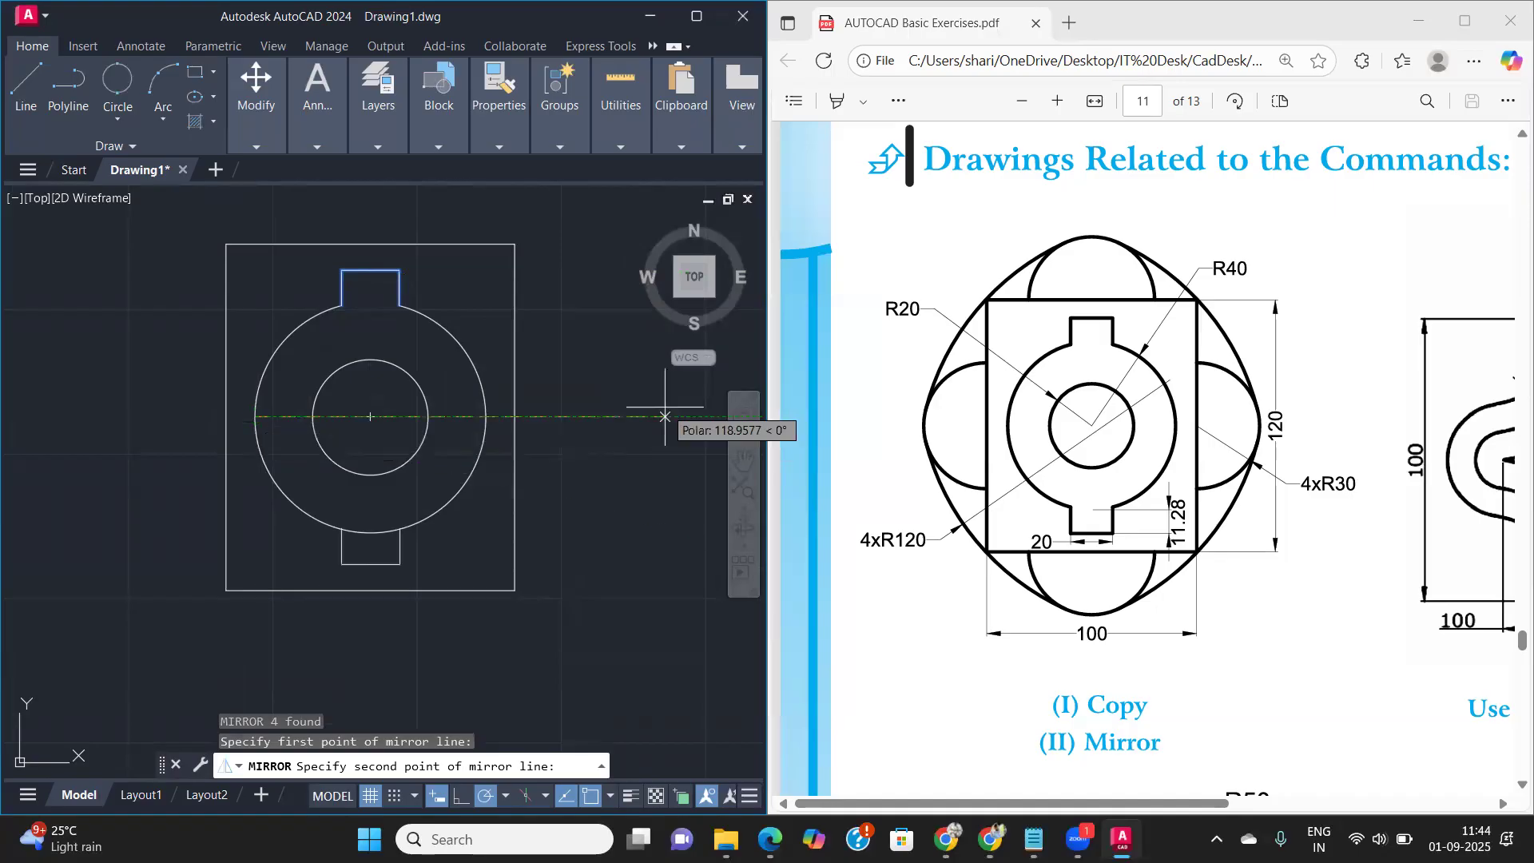
click(486, 416)
key(Return)
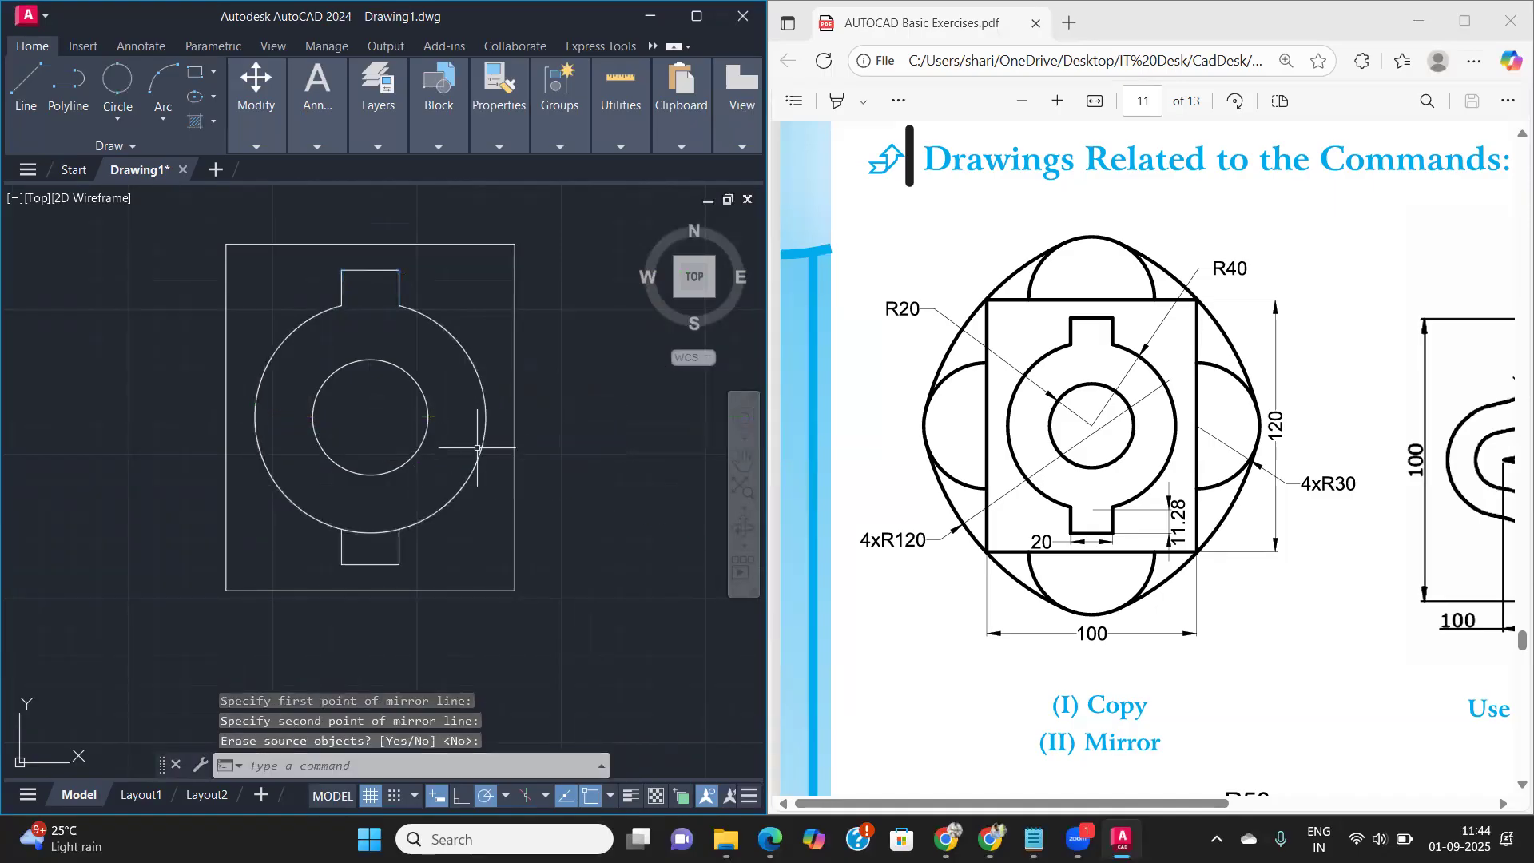
- Trim the outer circle's arc between the sides of the bottom notch
text(tr)
key(Return)
click(361, 531)
key(Return)
scroll(432, 389, down, 2)
middle_drag(432, 389, 543, 366)
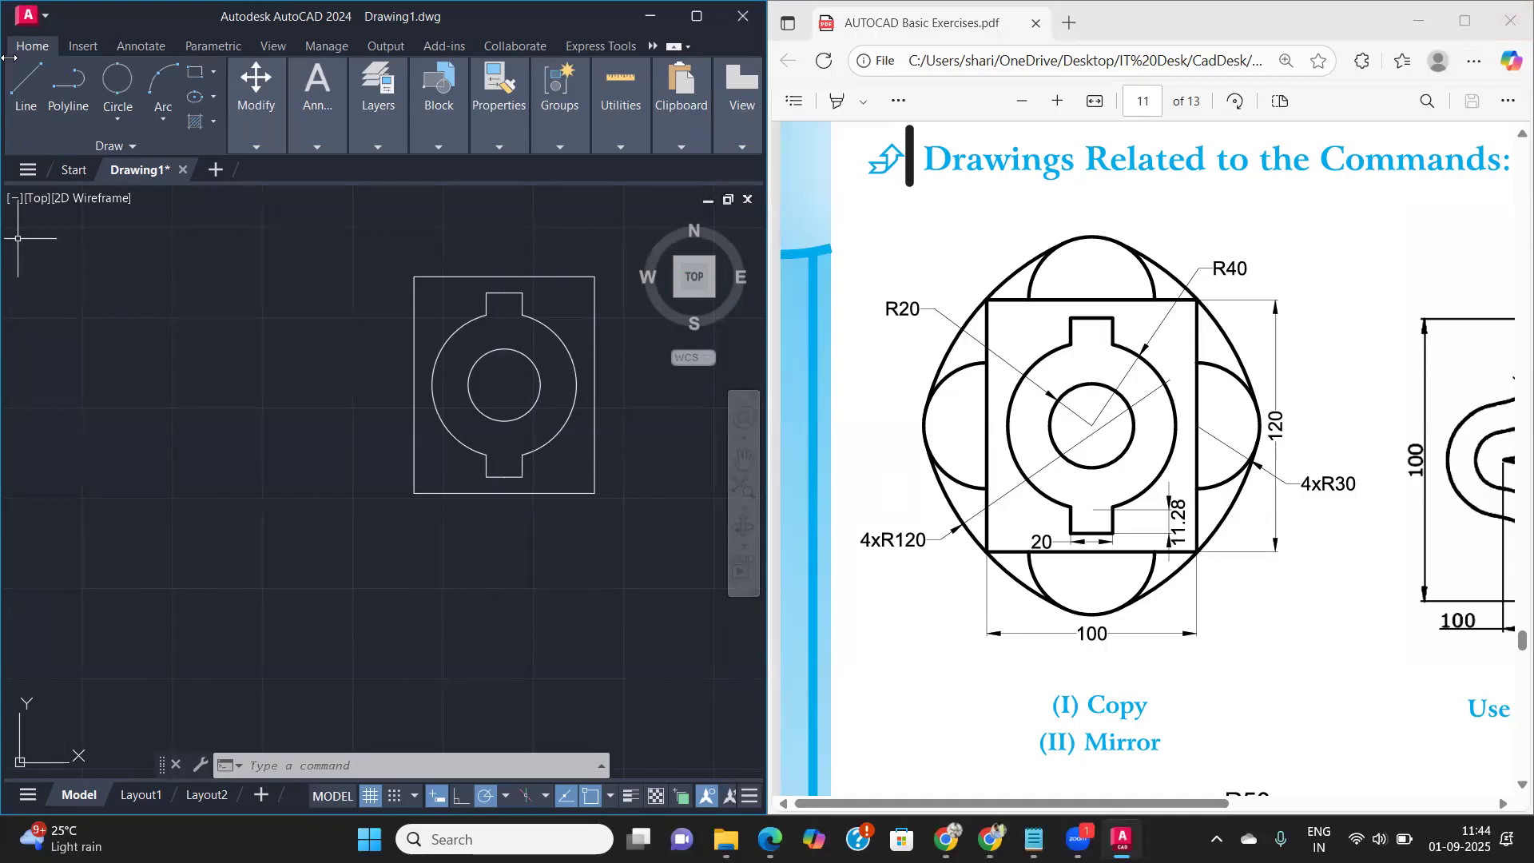
click(167, 121)
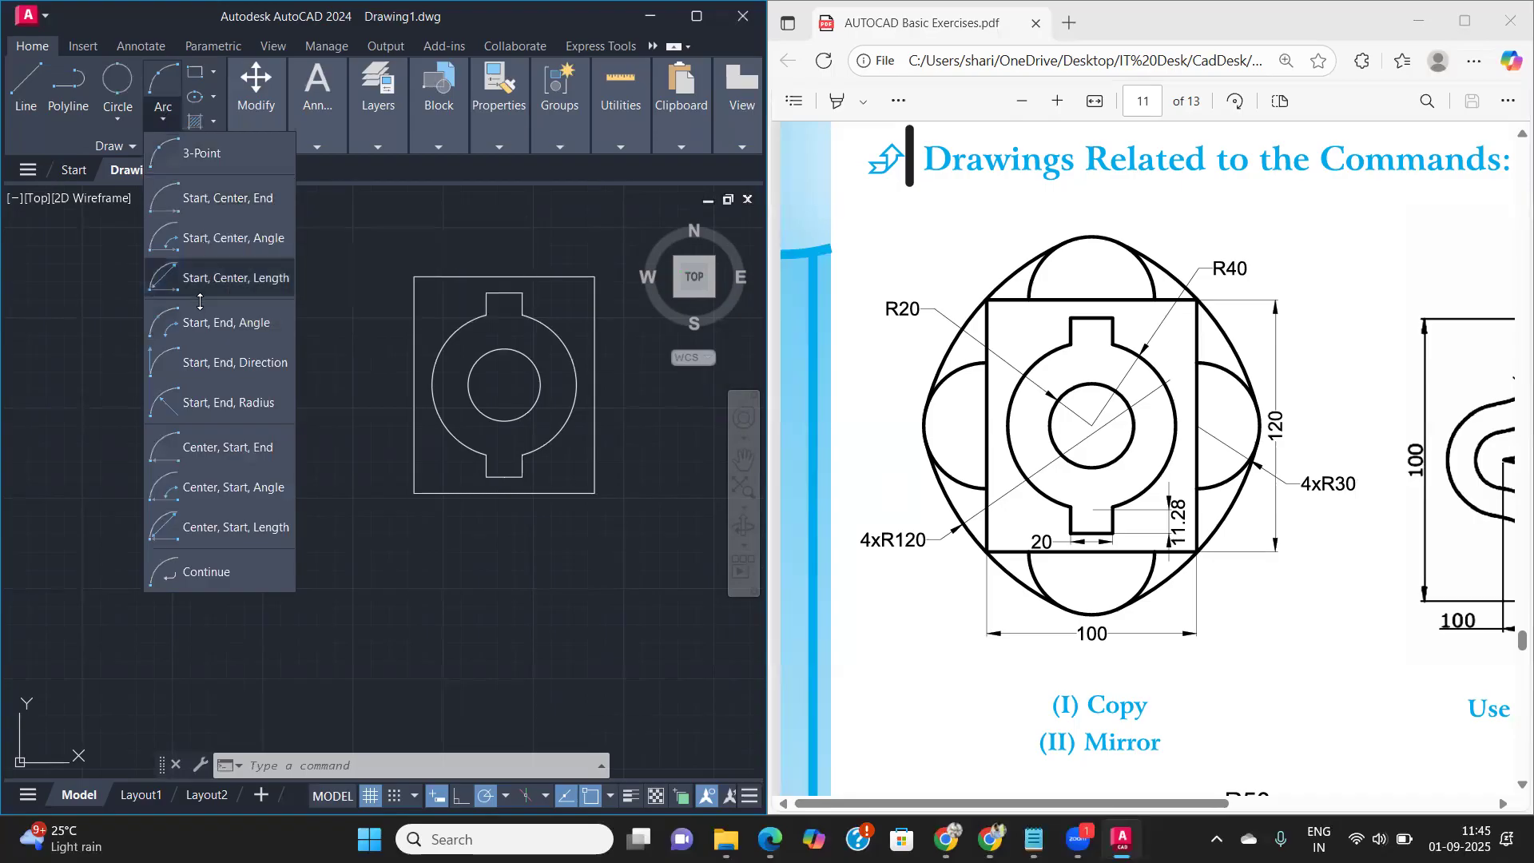
click(210, 403)
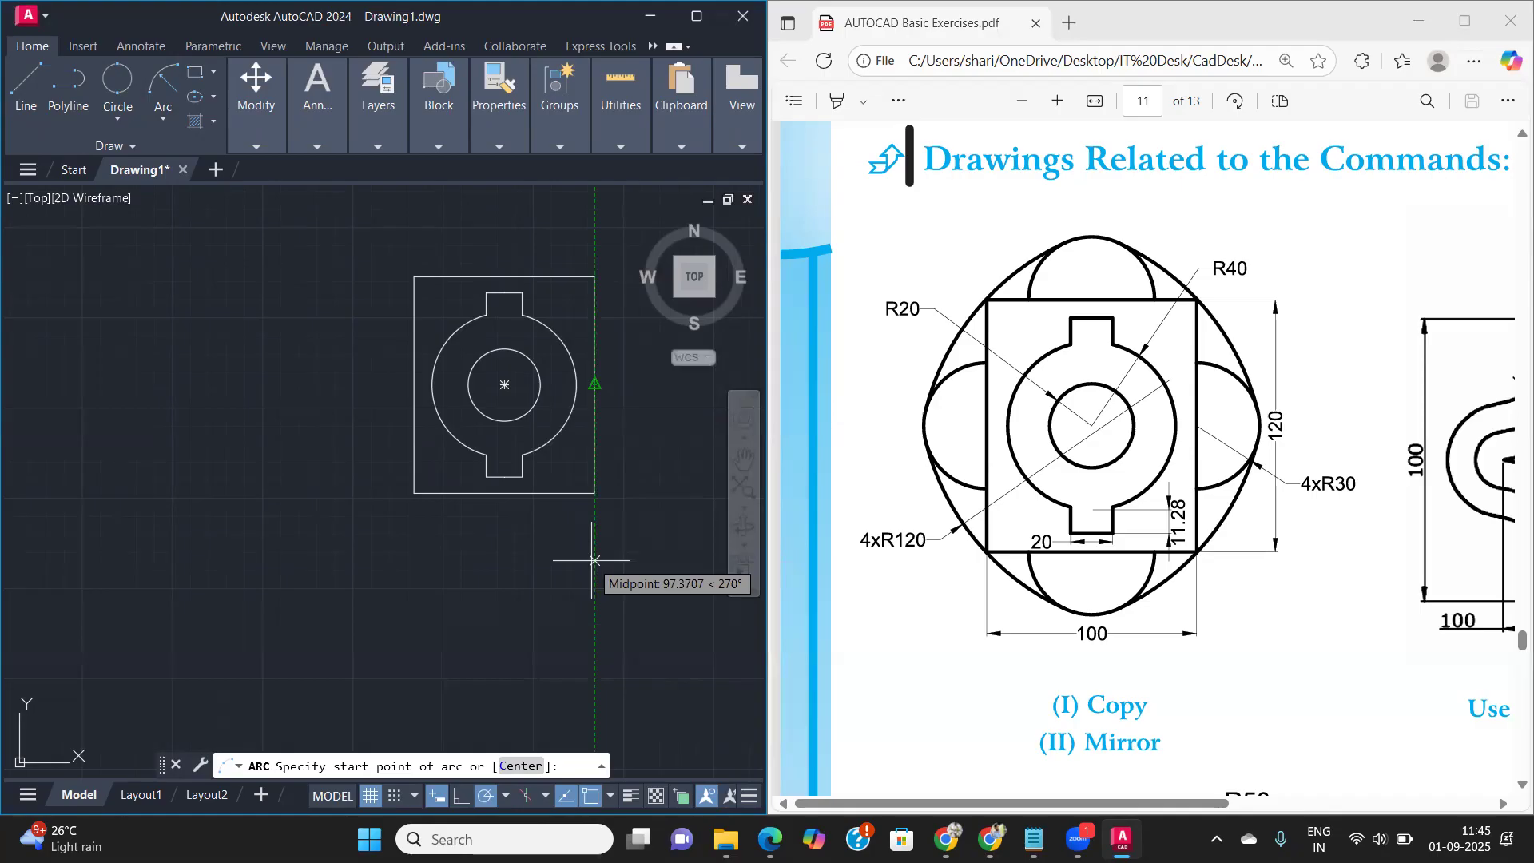
text(30)
key(Return)
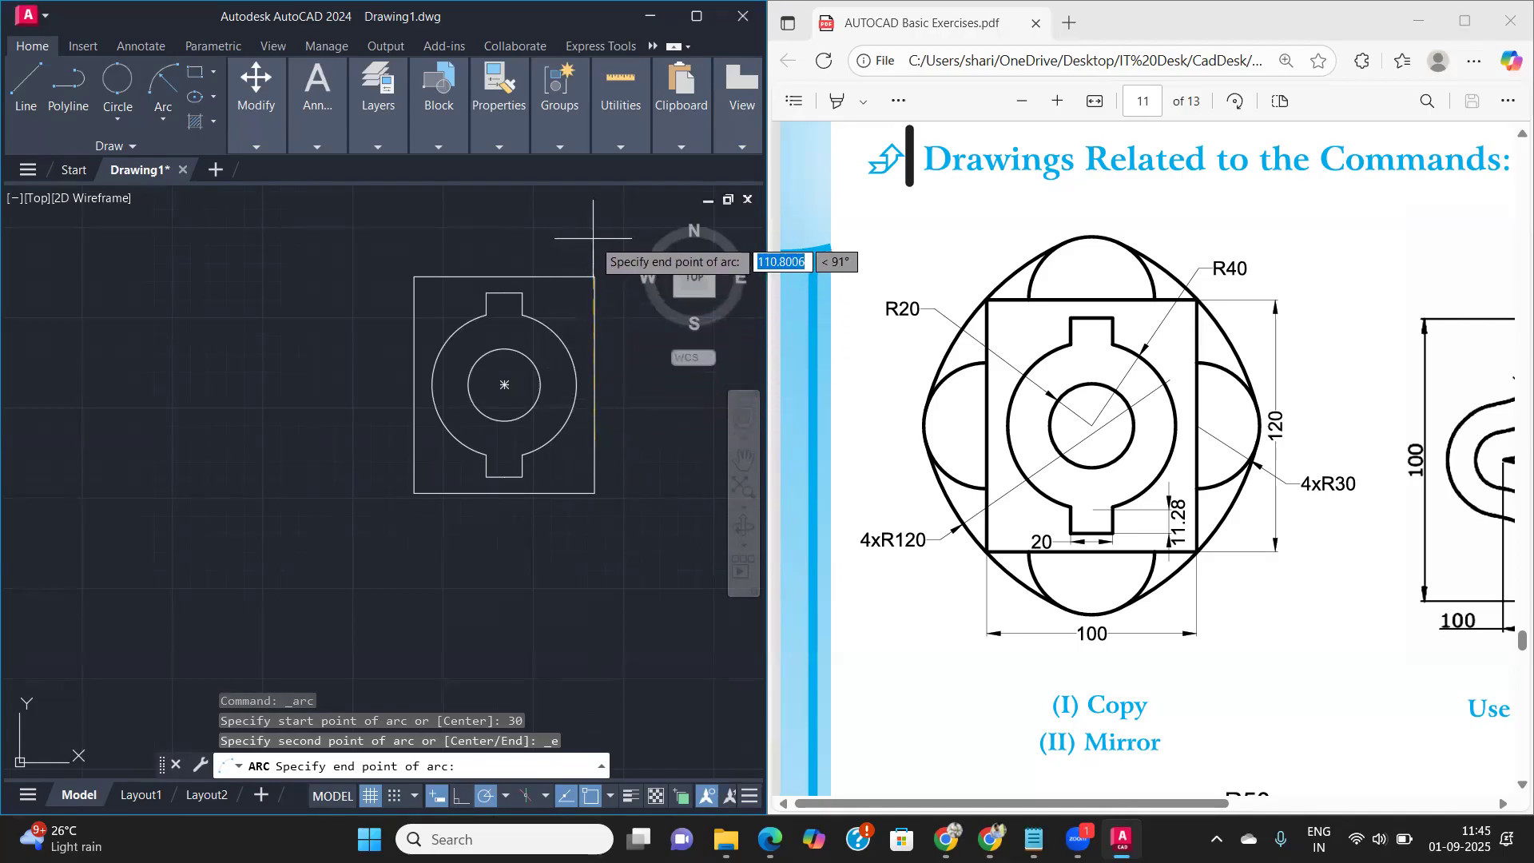
text(30)
key(Return)
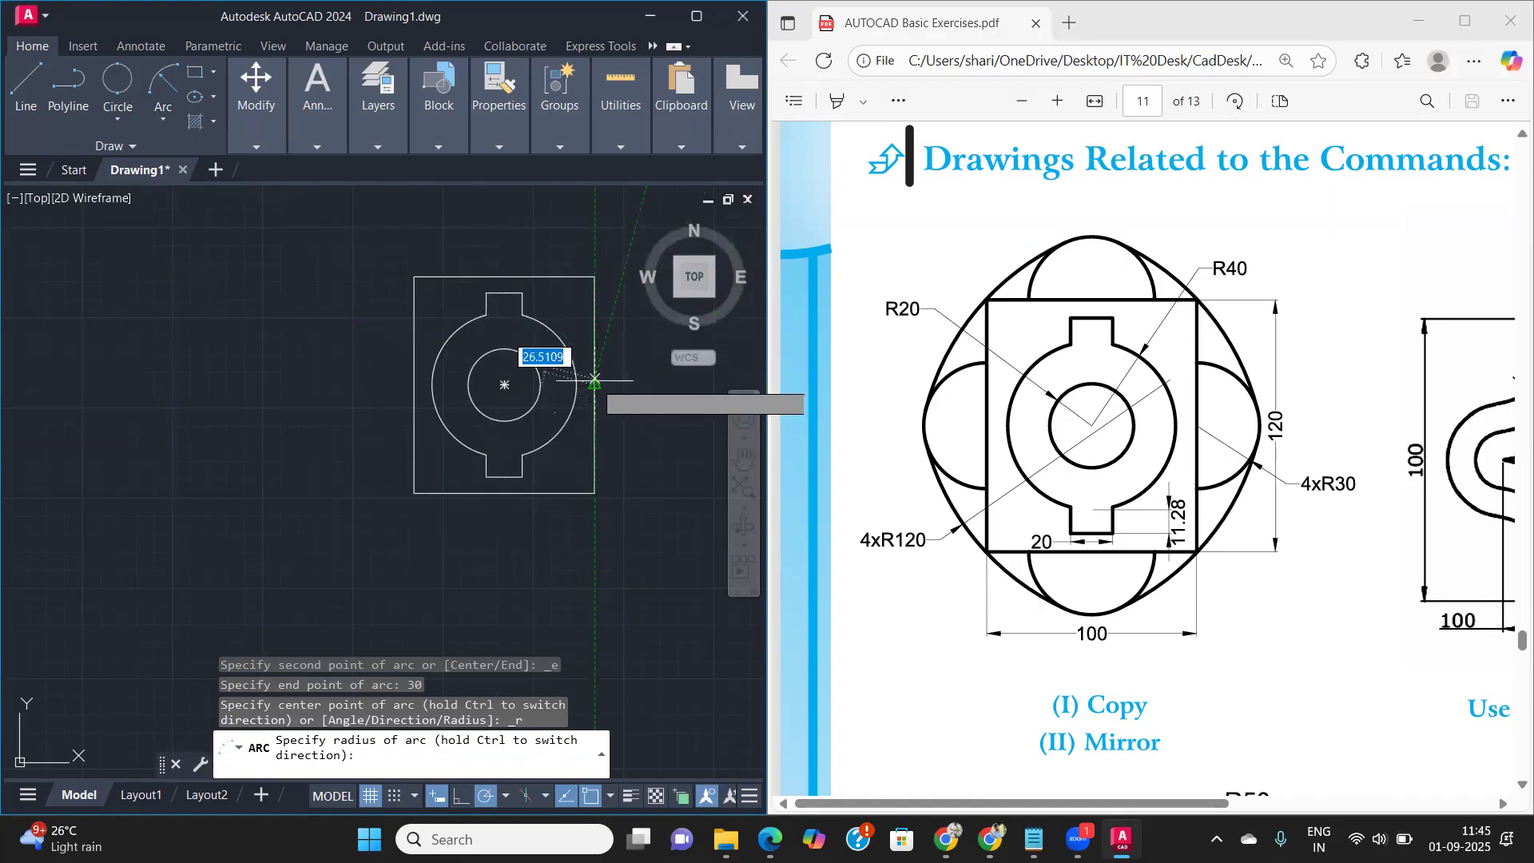
key(Escape)
click(1077, 839)
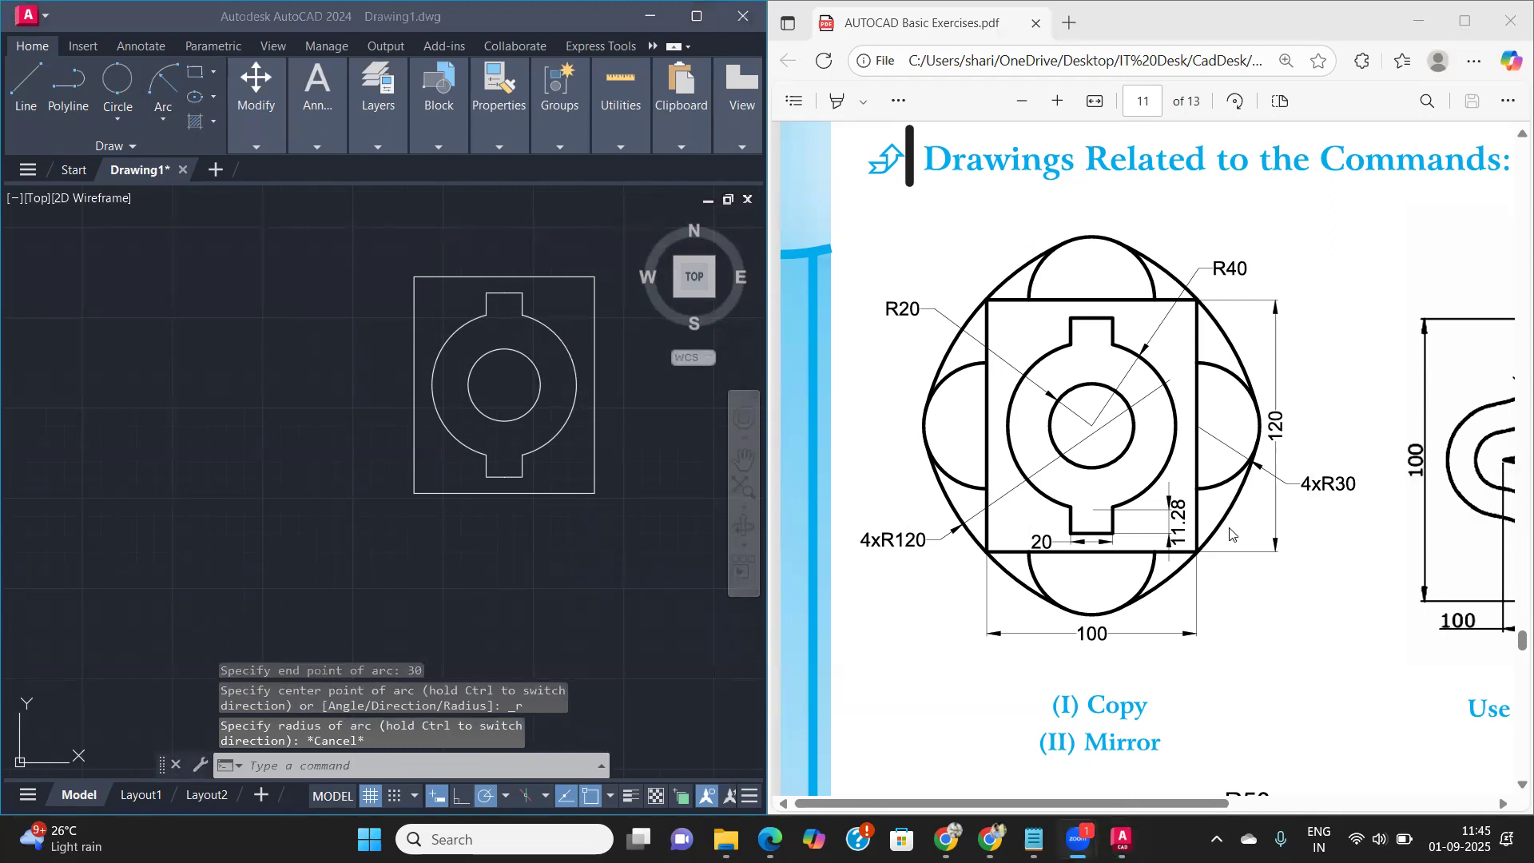
- Draw an outward semicircular arc of radius 30 centred on the midpoint of the rectangle's right edge, using Center, Start, End
click(159, 123)
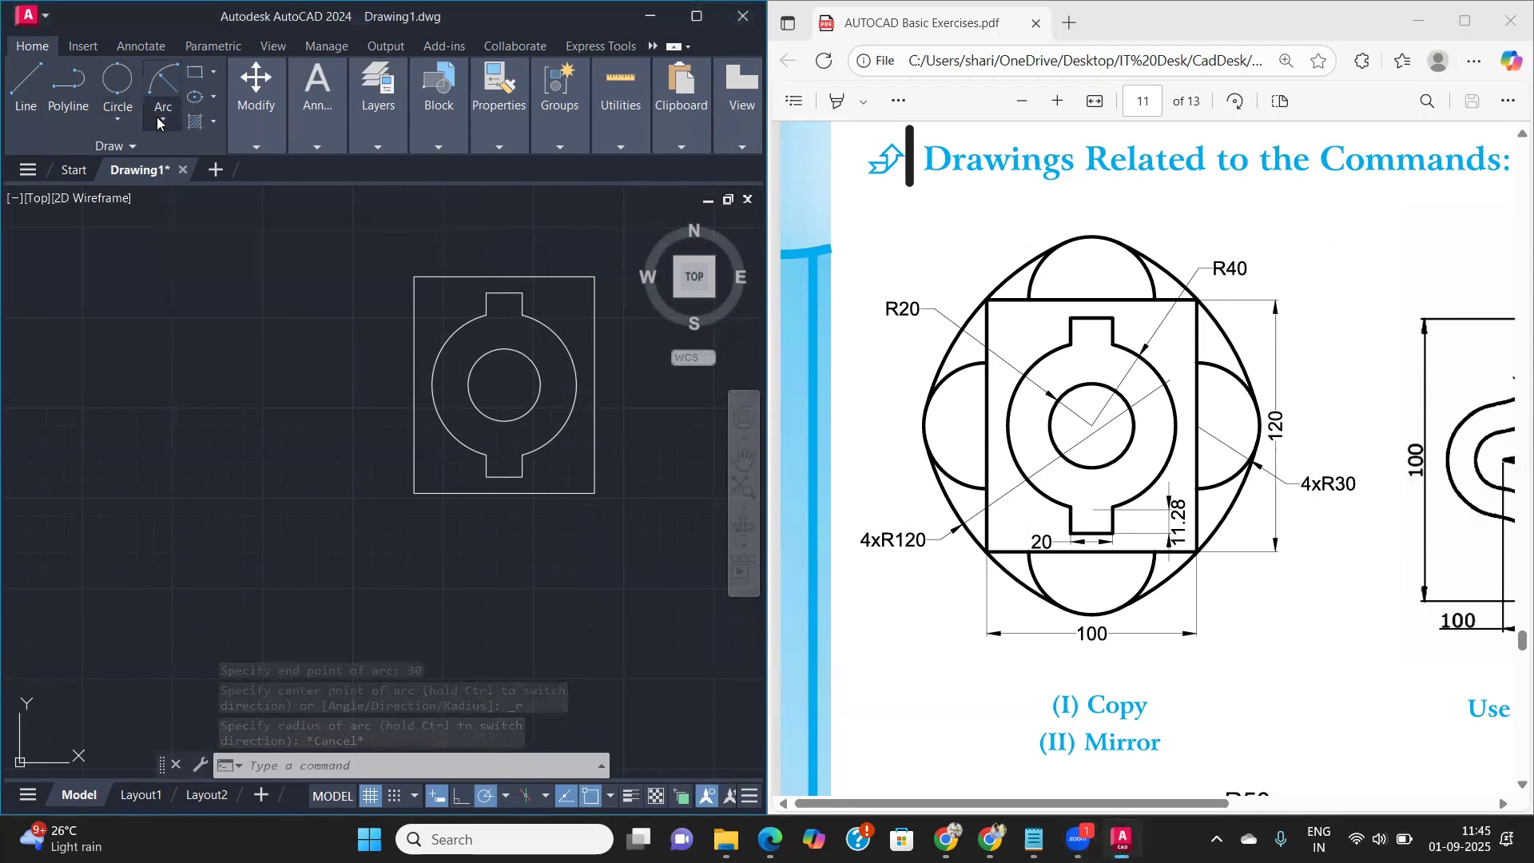
click(160, 122)
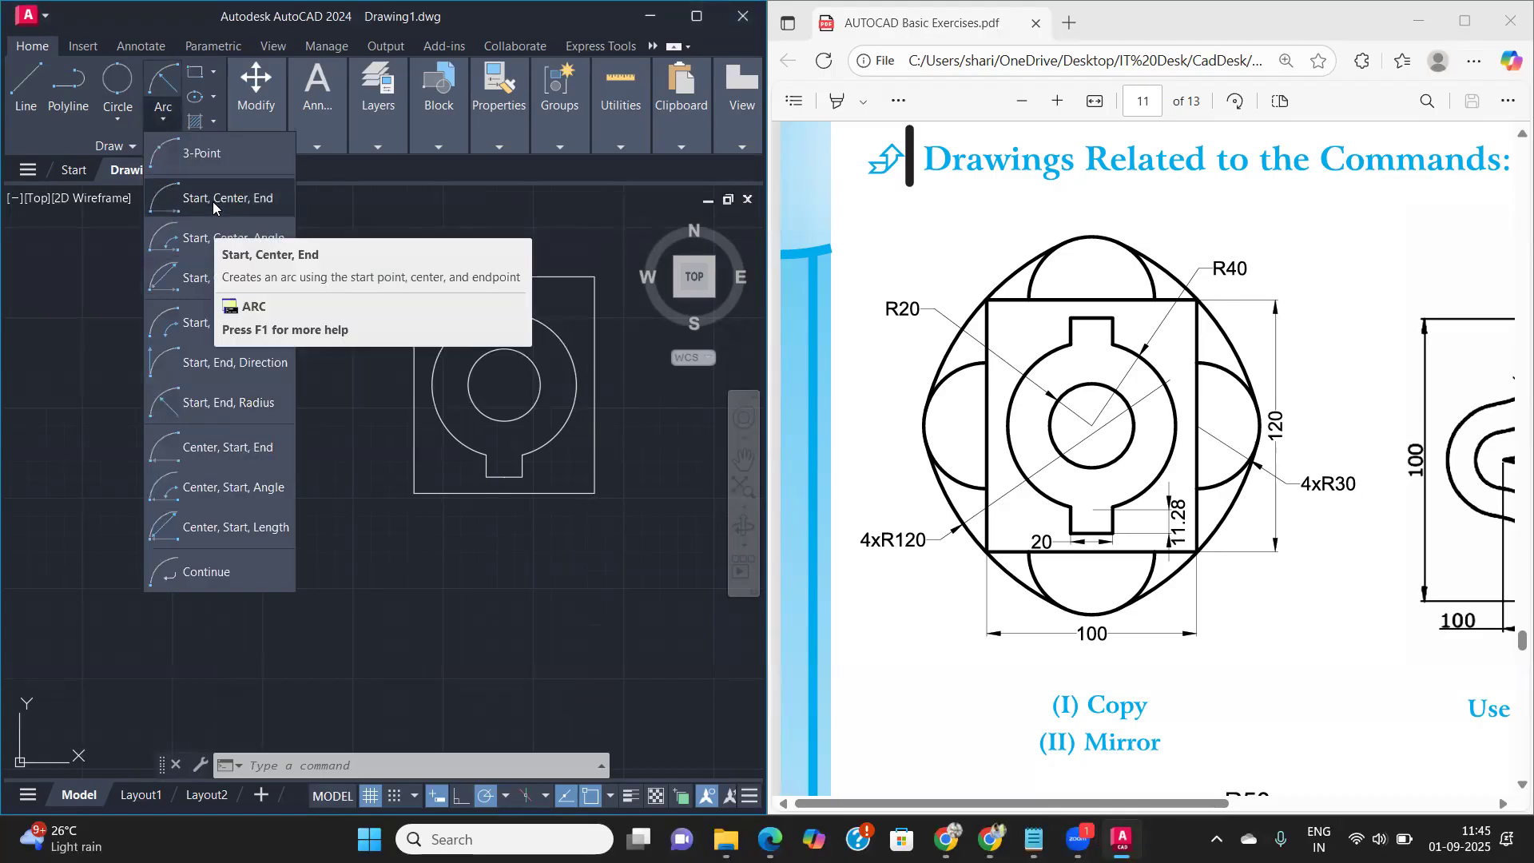
click(223, 447)
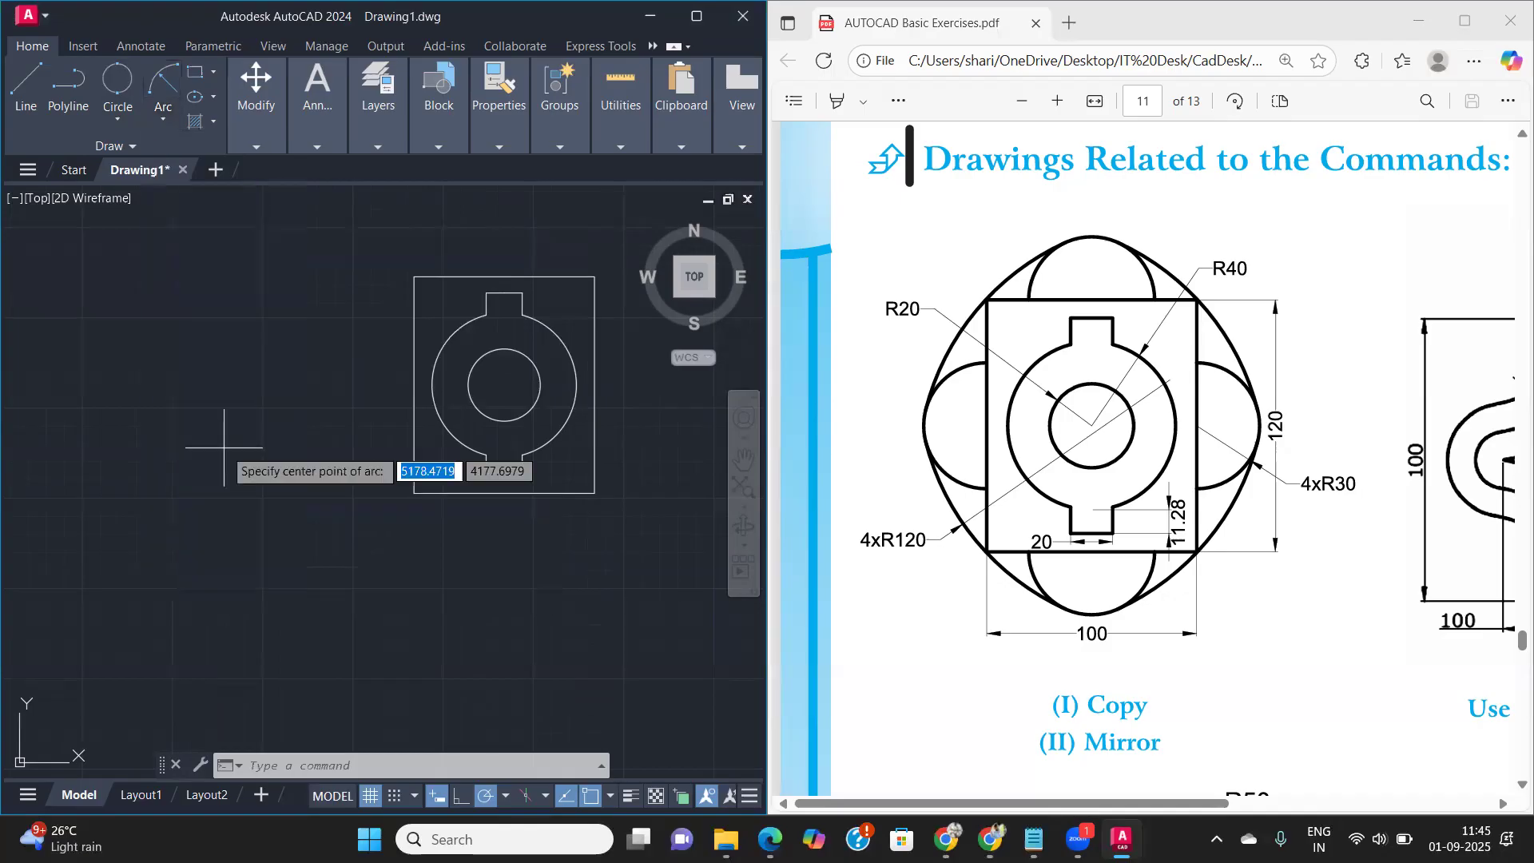
scroll(584, 406, up, 3)
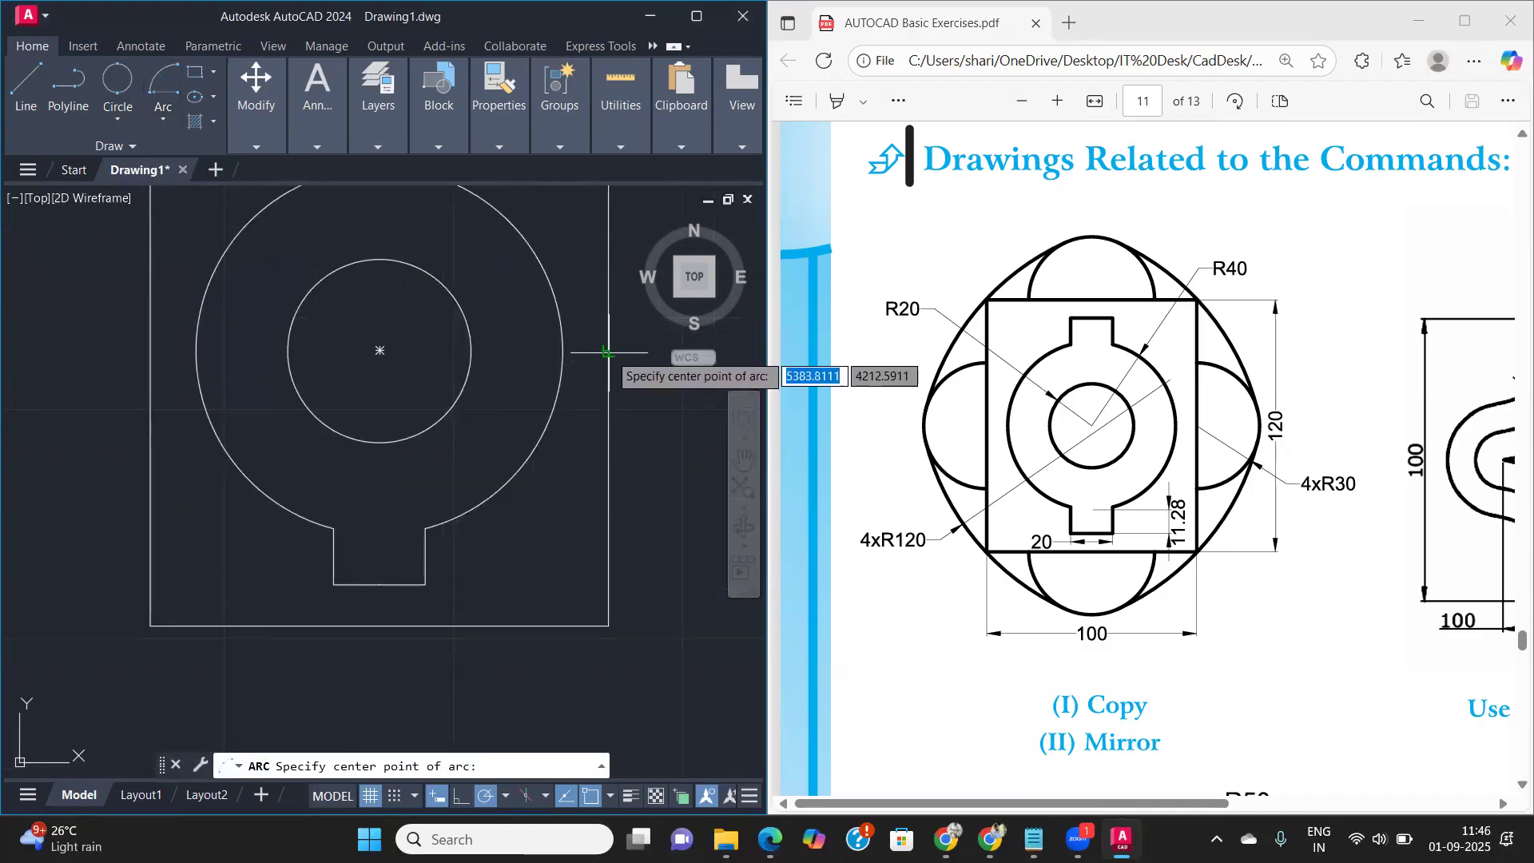
scroll(607, 351, down, 2)
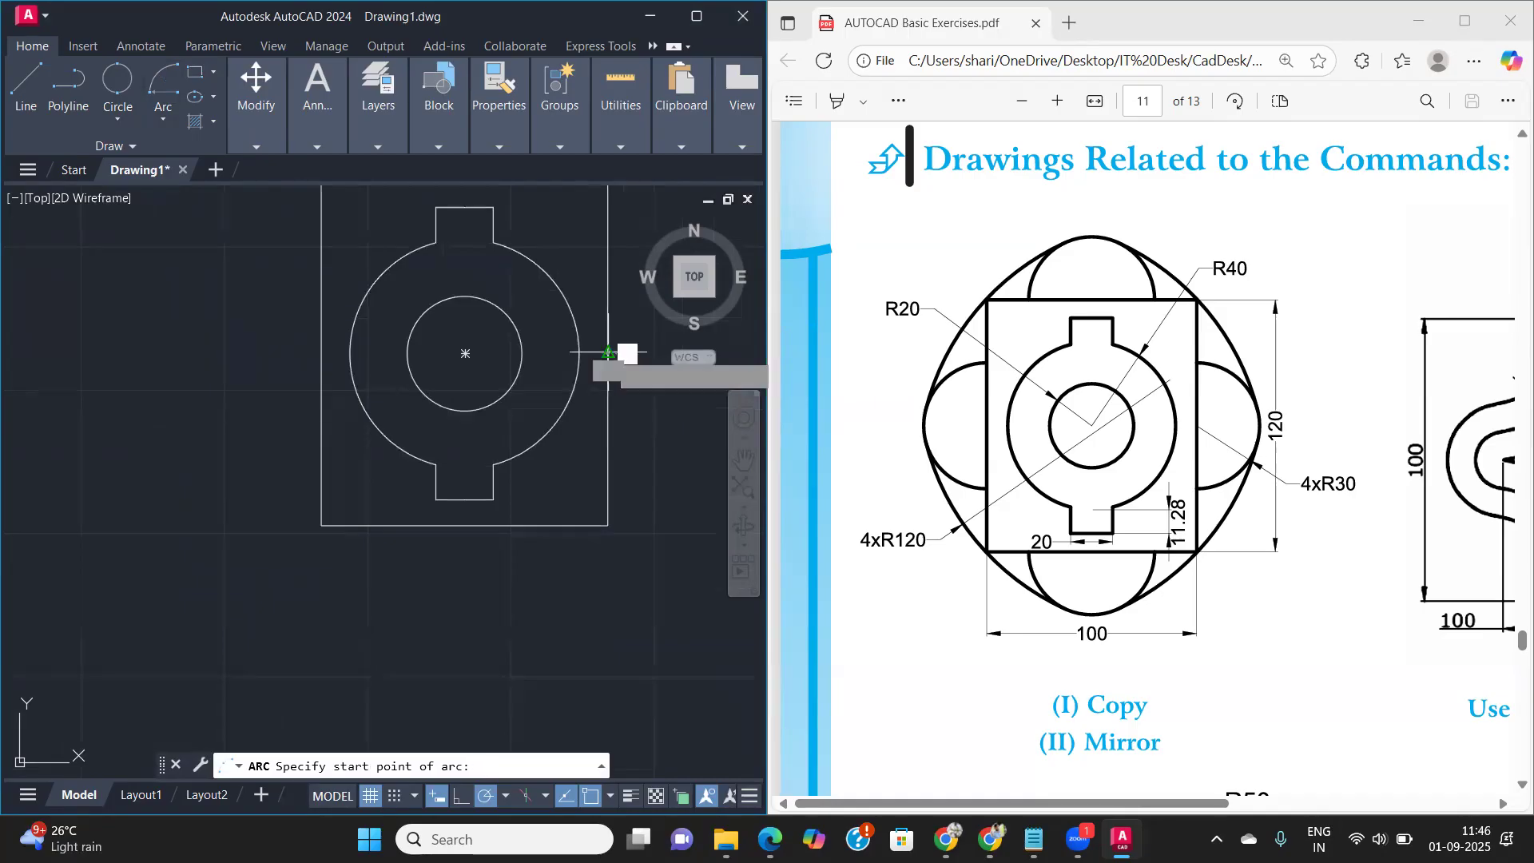
click(607, 351)
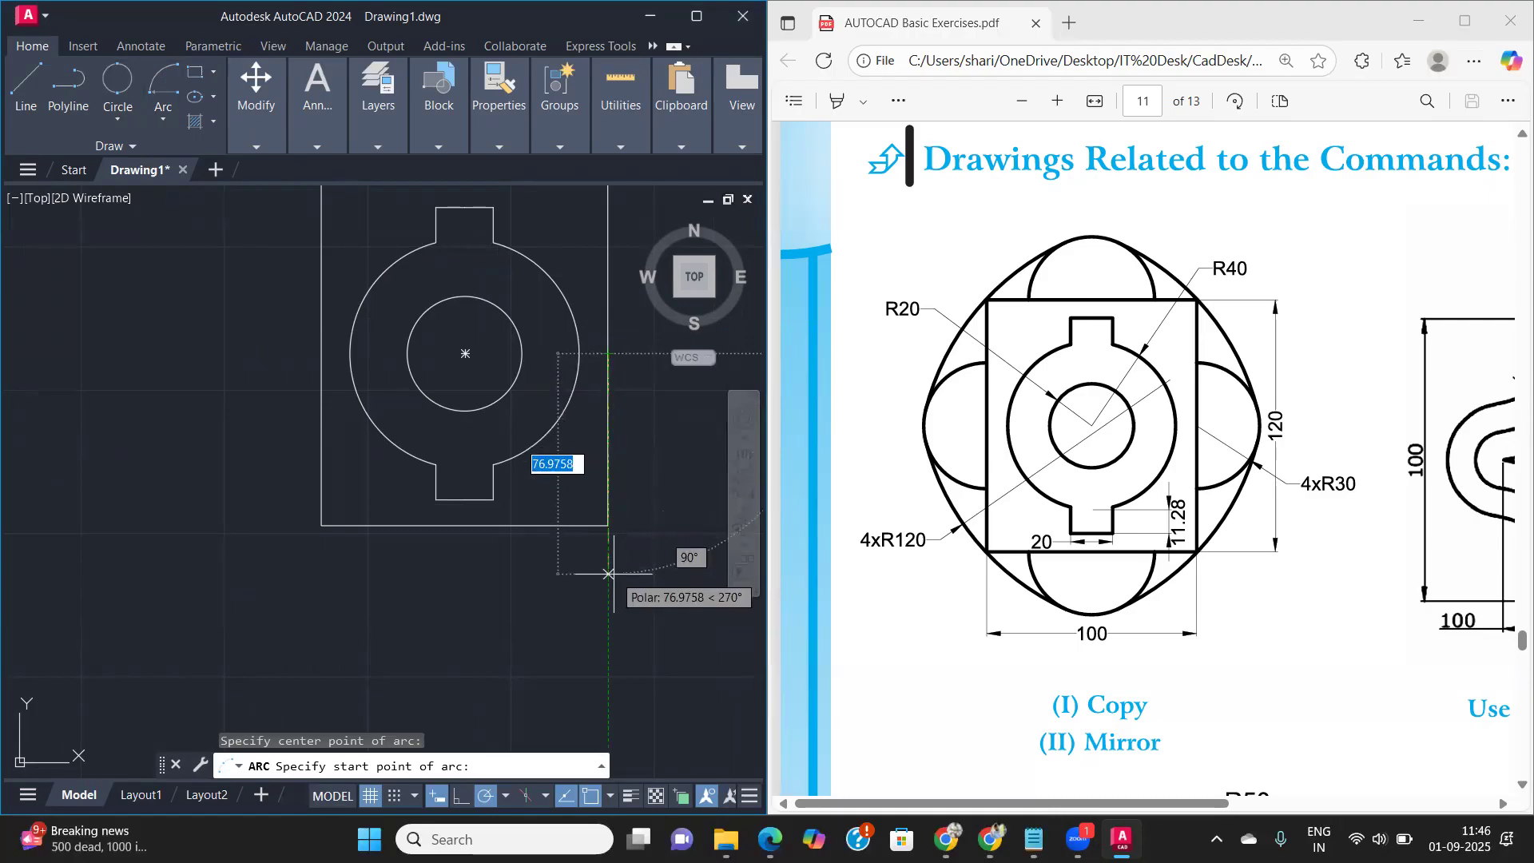
text(30)
key(Return)
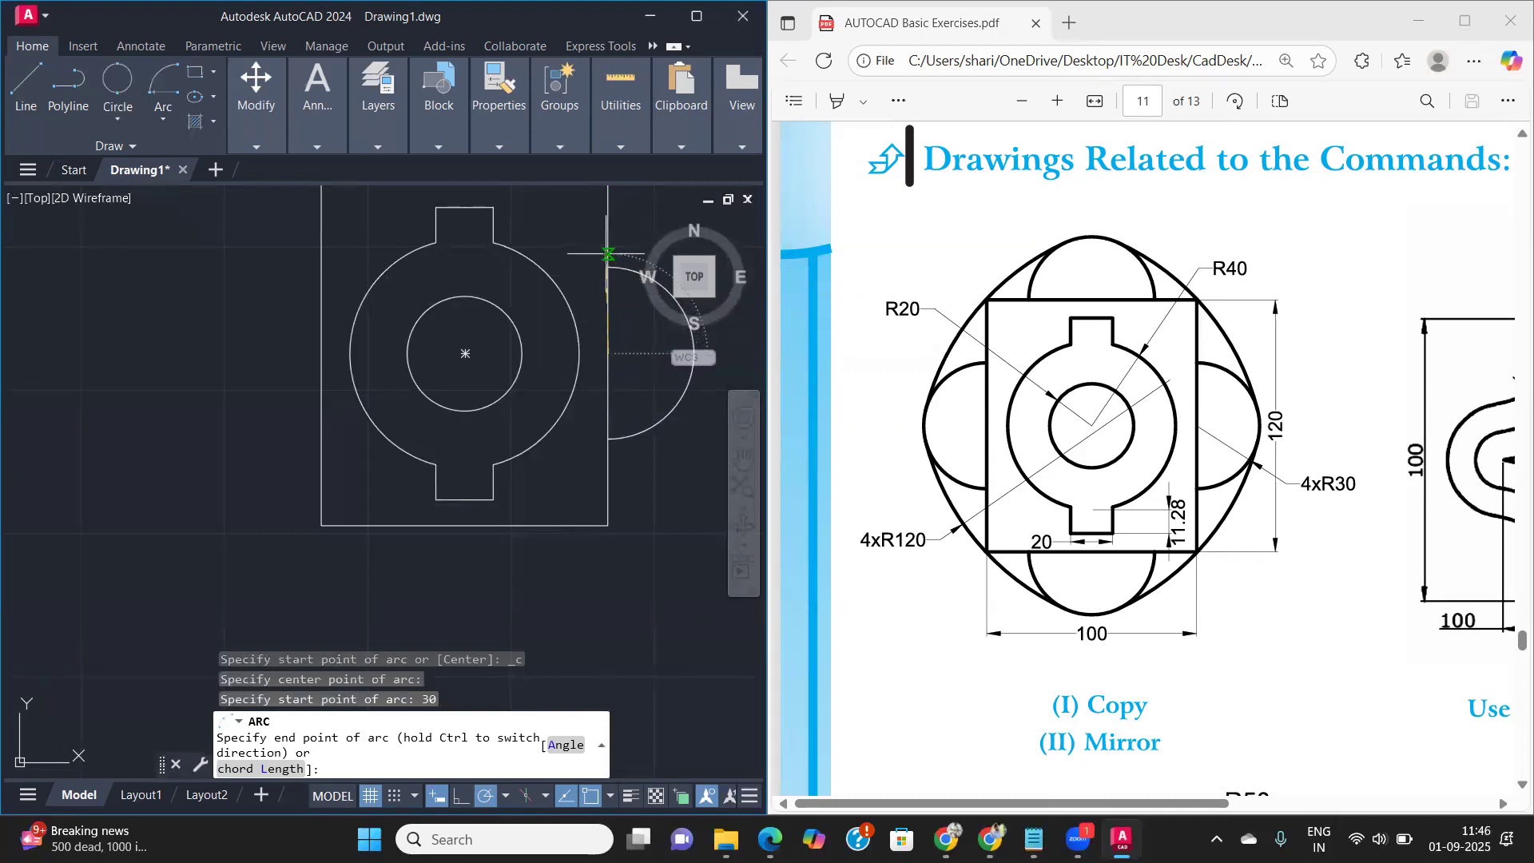
middle_drag(608, 258, 566, 383)
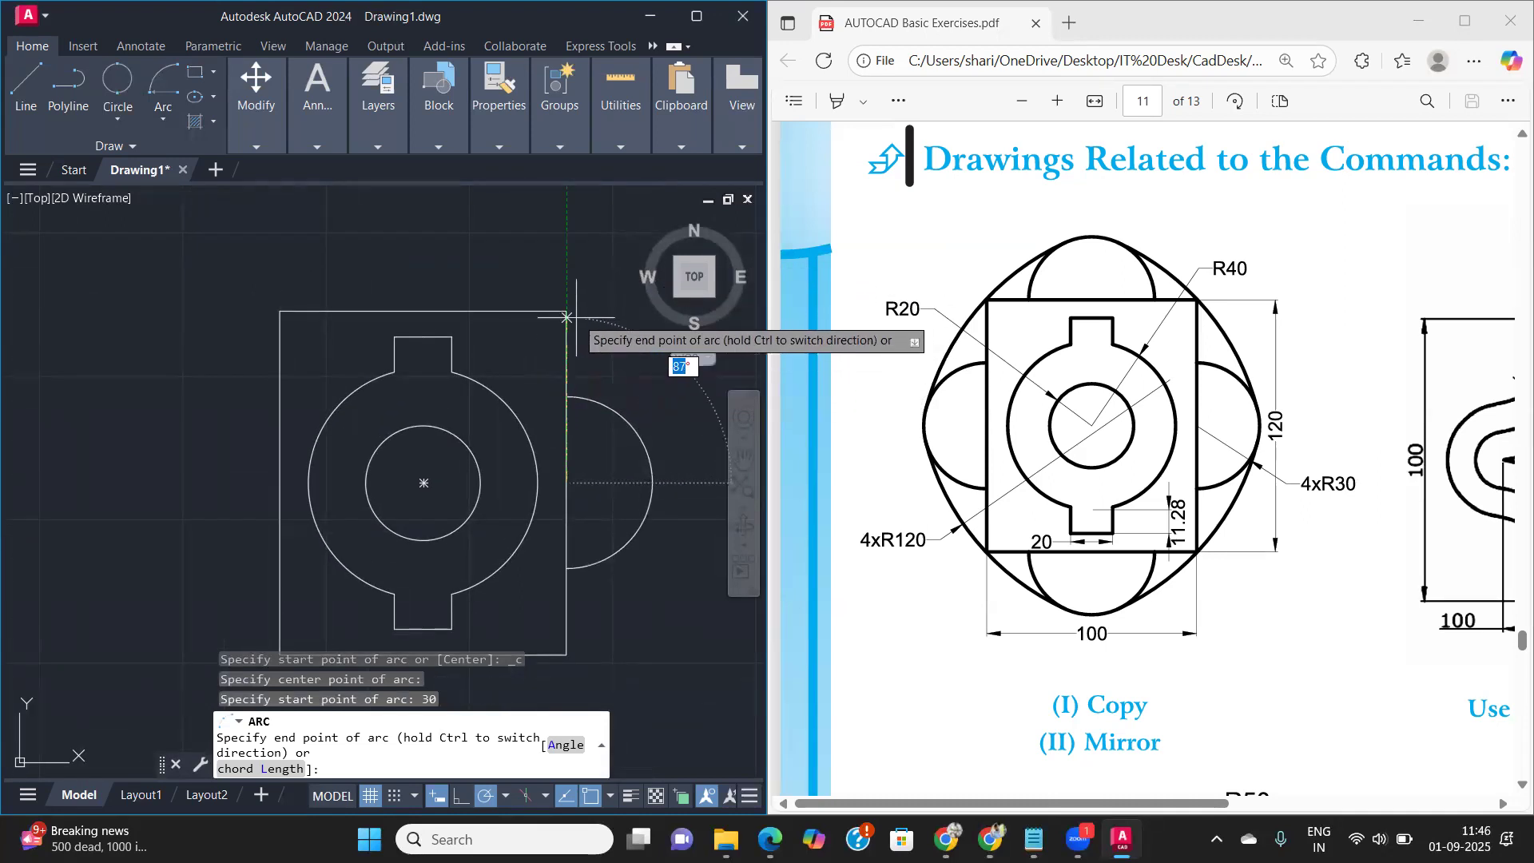
click(567, 282)
- Draw an outward semicircular arc of radius 30 centred on the midpoint of the rectangle's top edge
middle_drag(556, 515, 467, 491)
scroll(465, 490, down, 2)
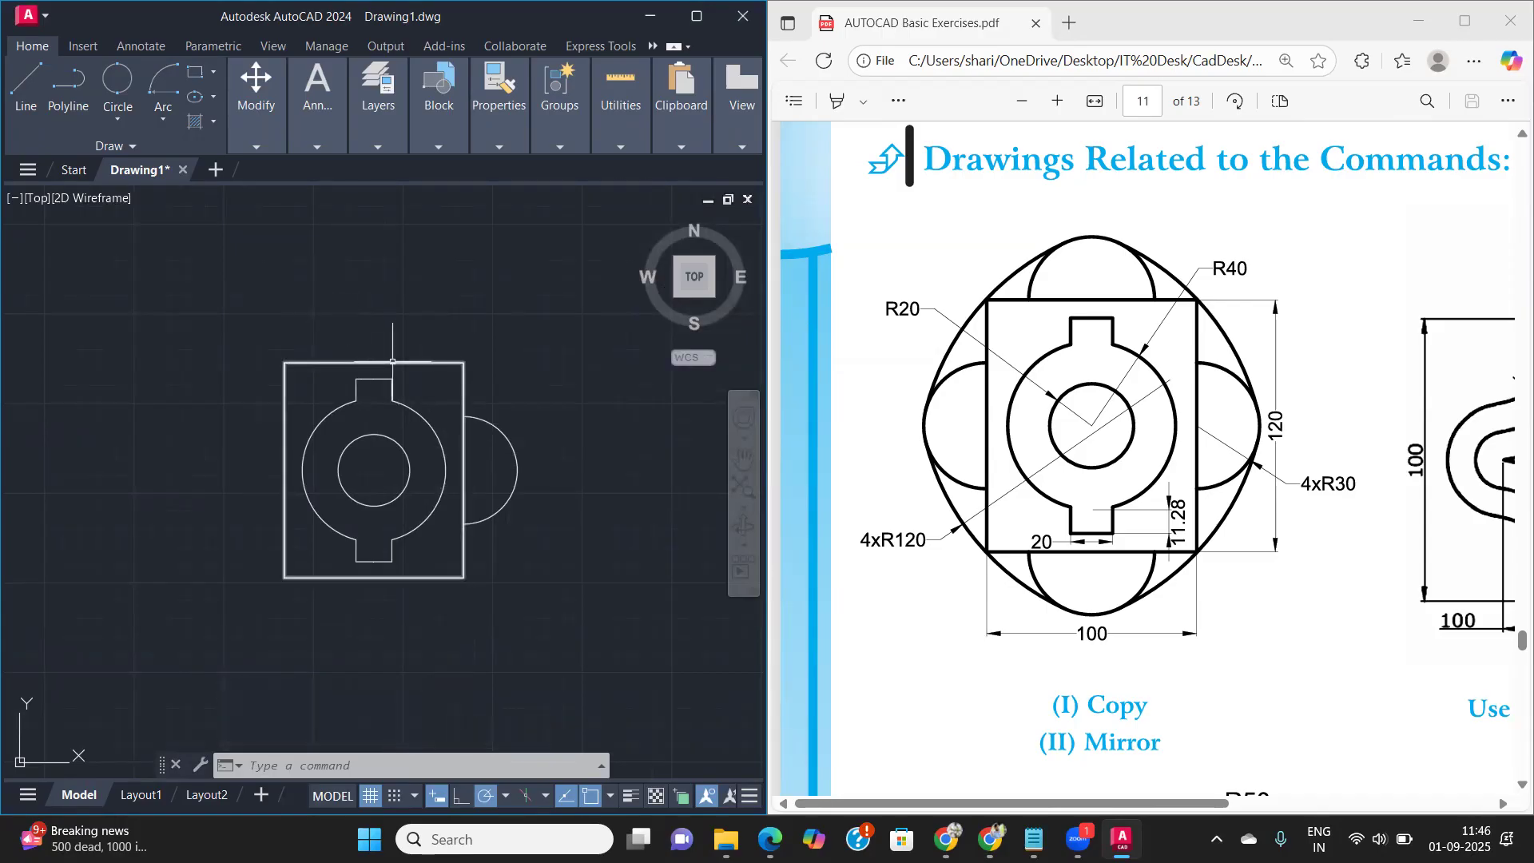
click(157, 126)
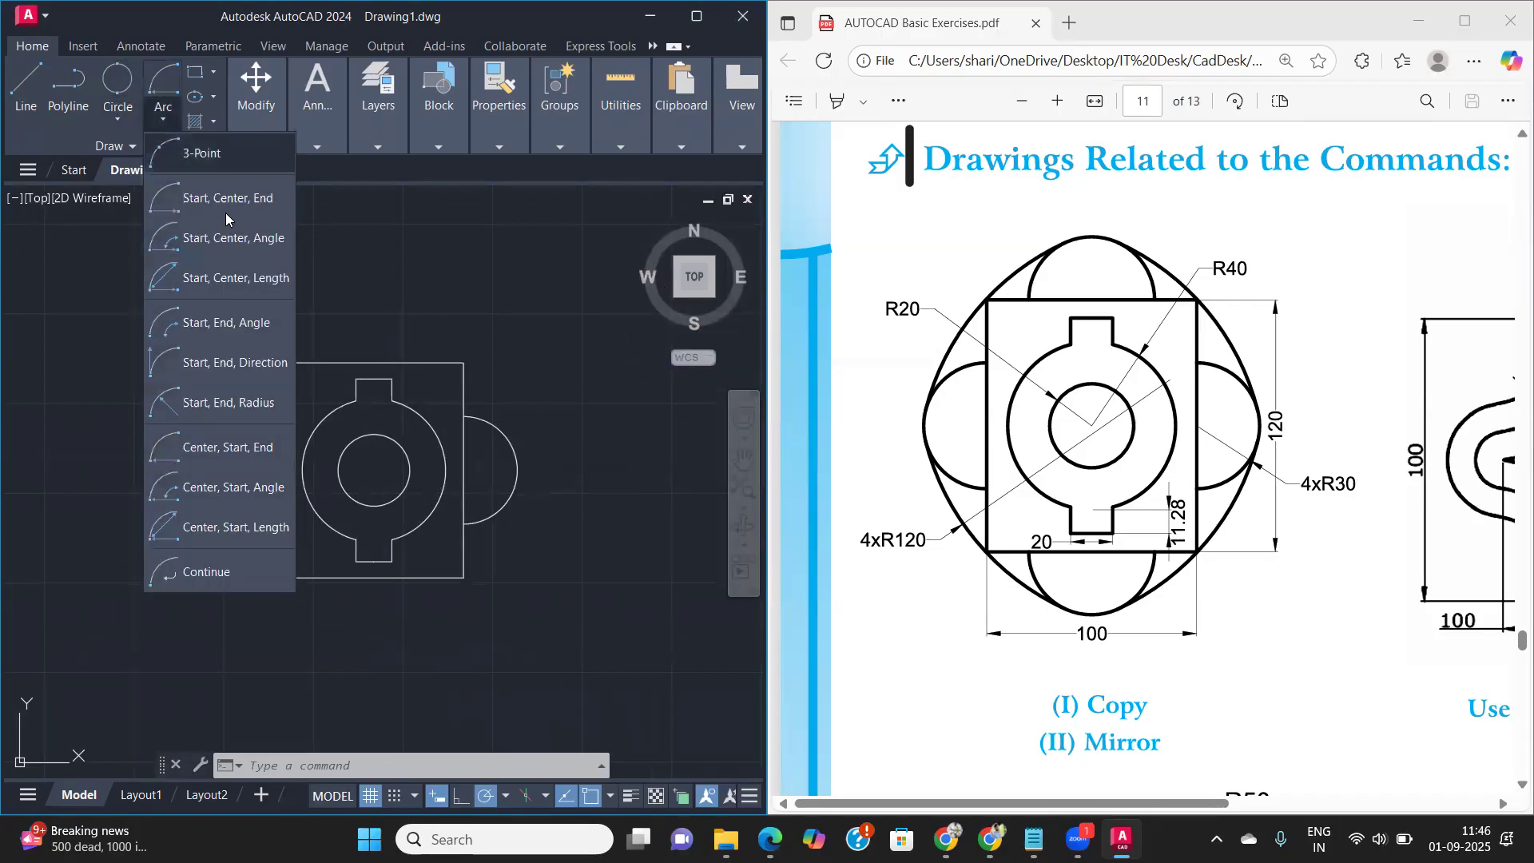
click(231, 449)
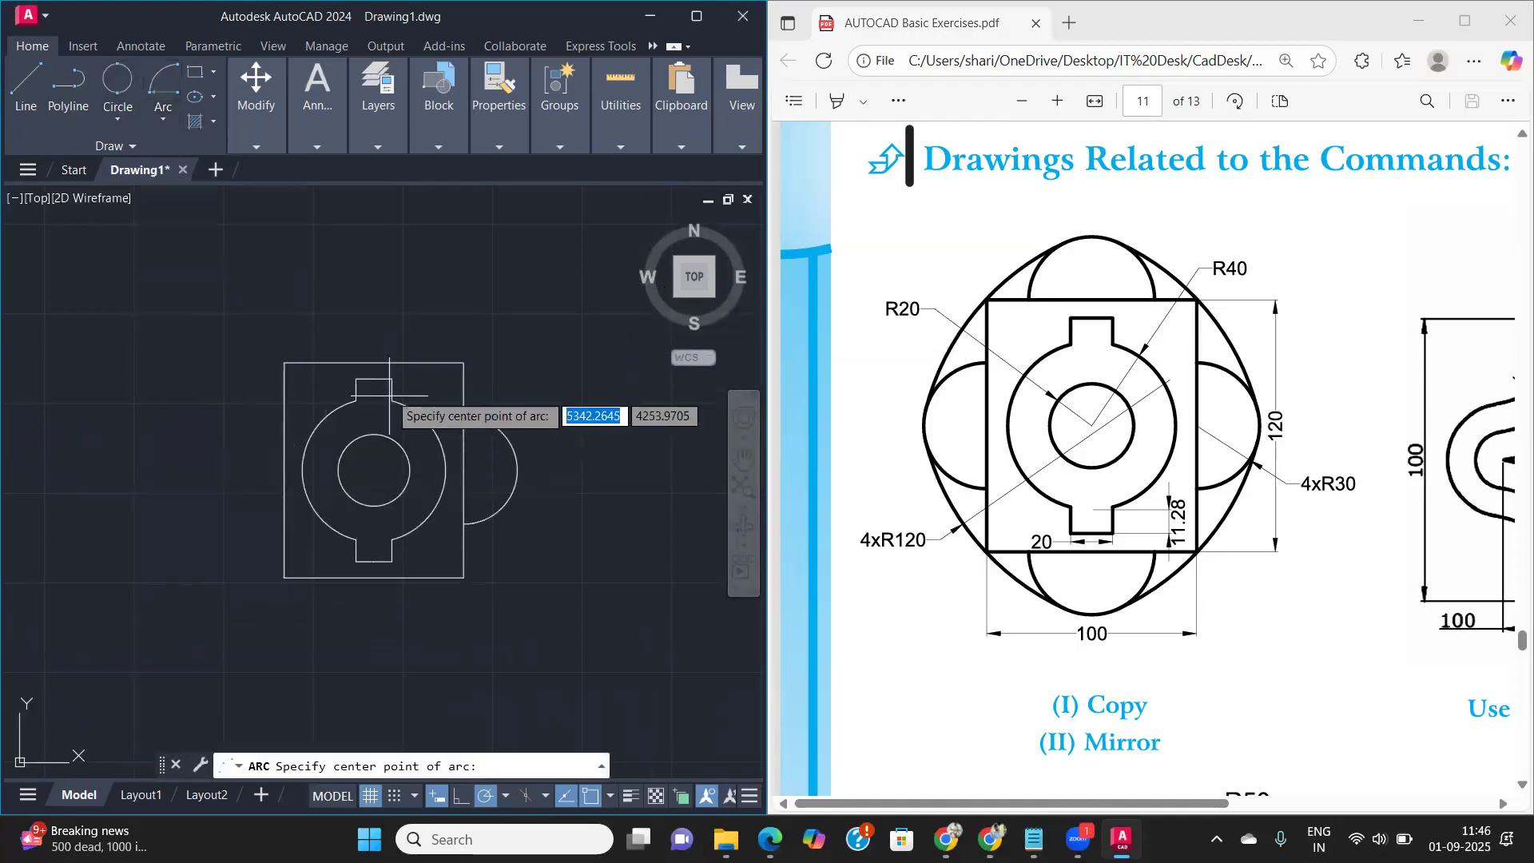
click(374, 362)
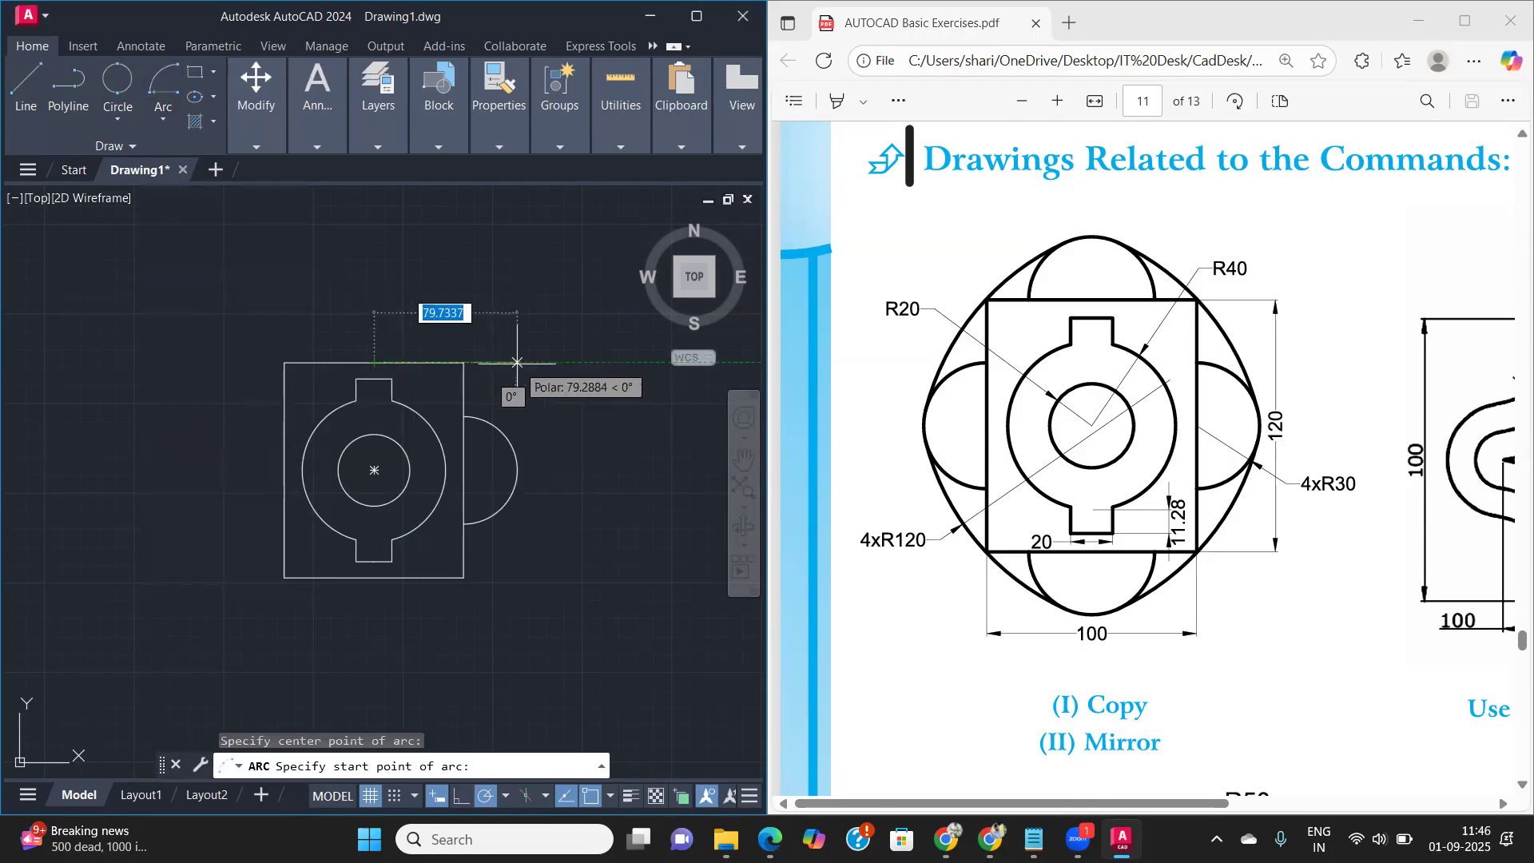
text(3)
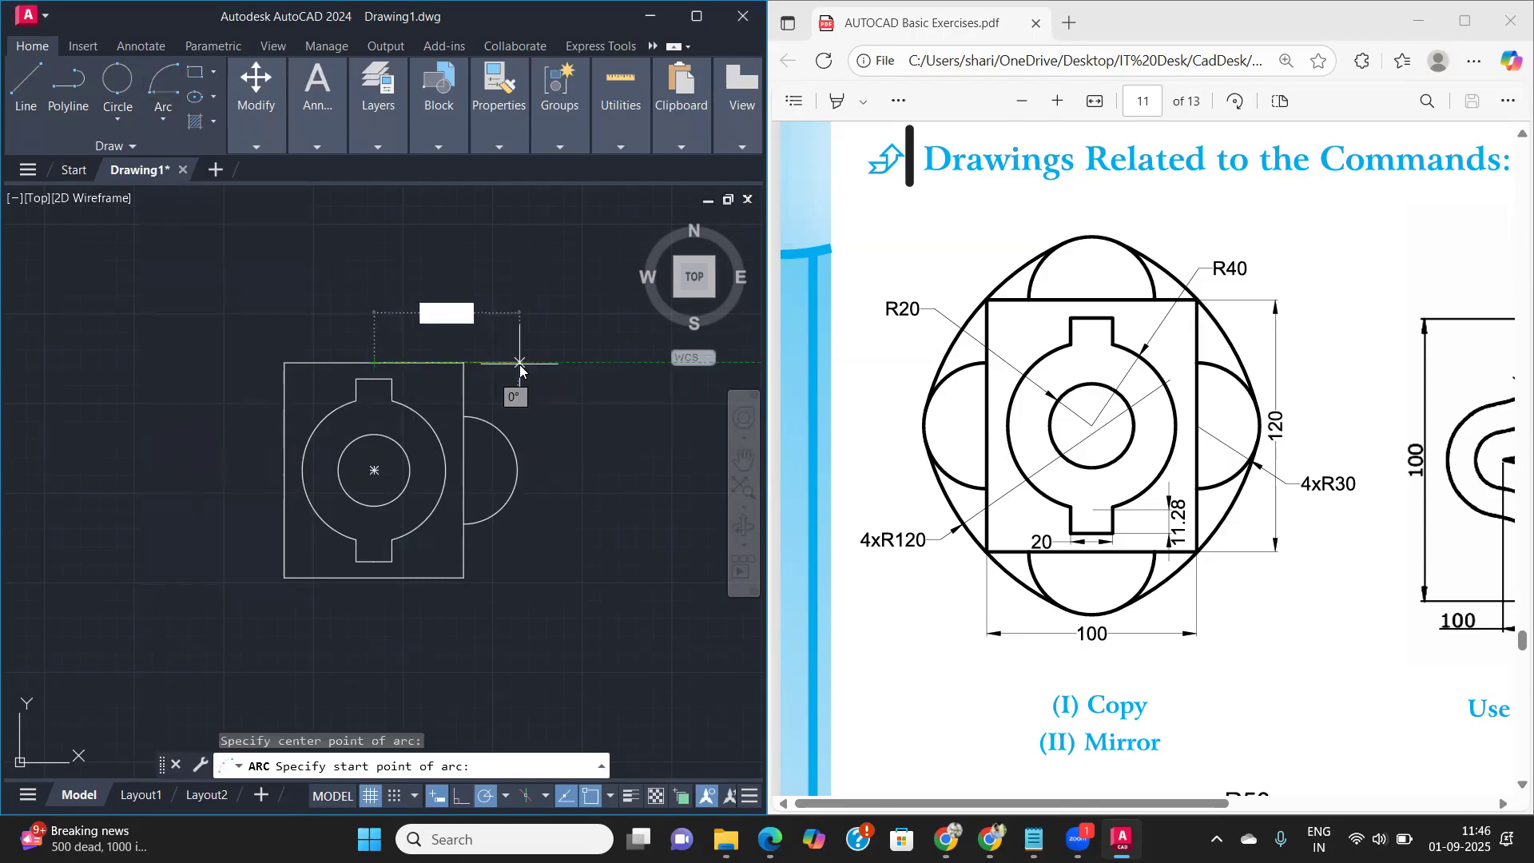
text(0)
key(Return)
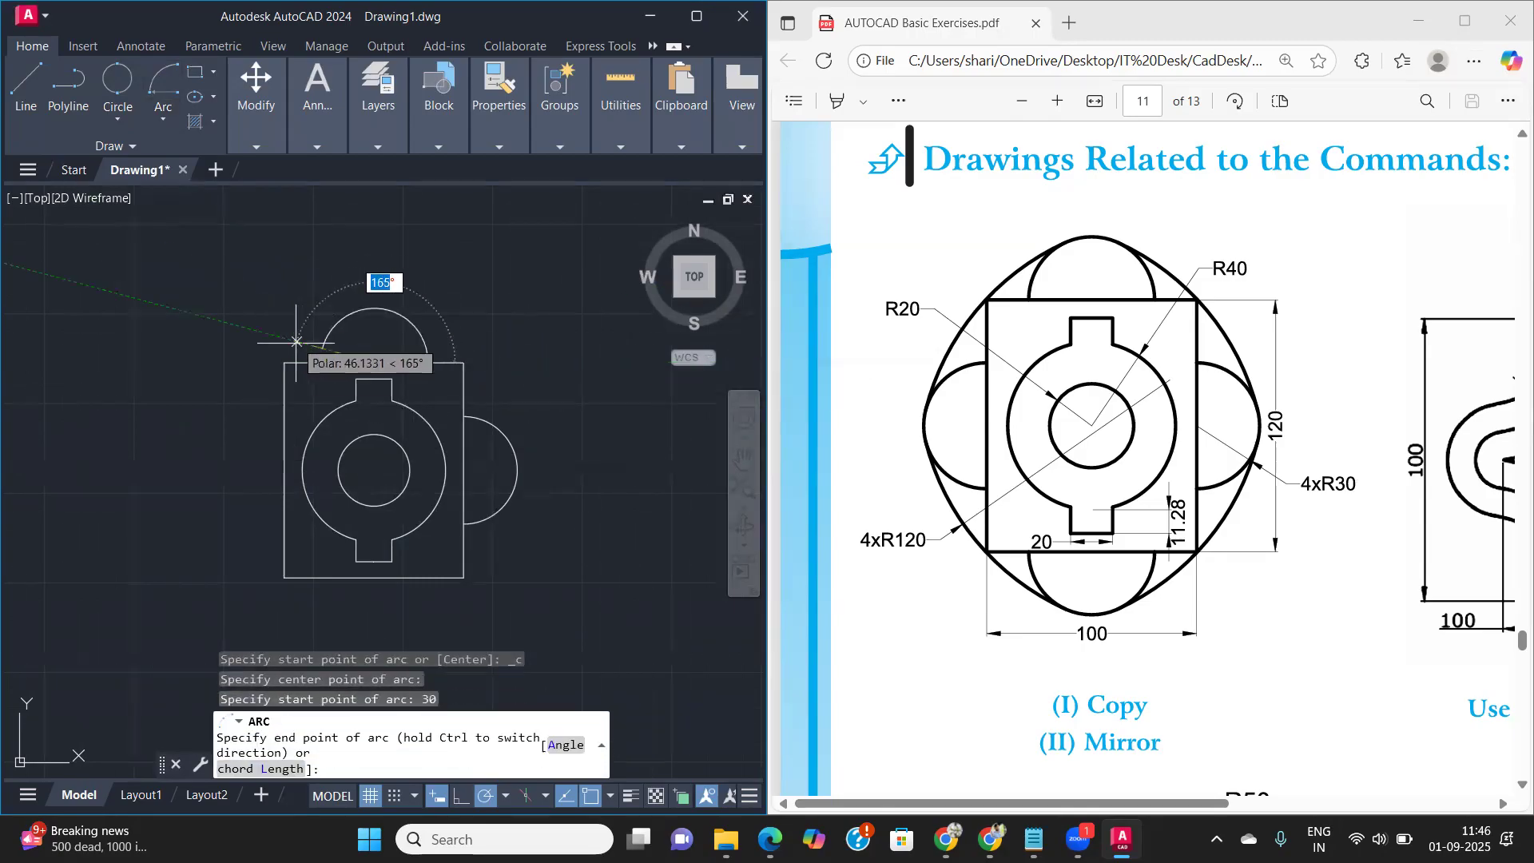
click(254, 363)
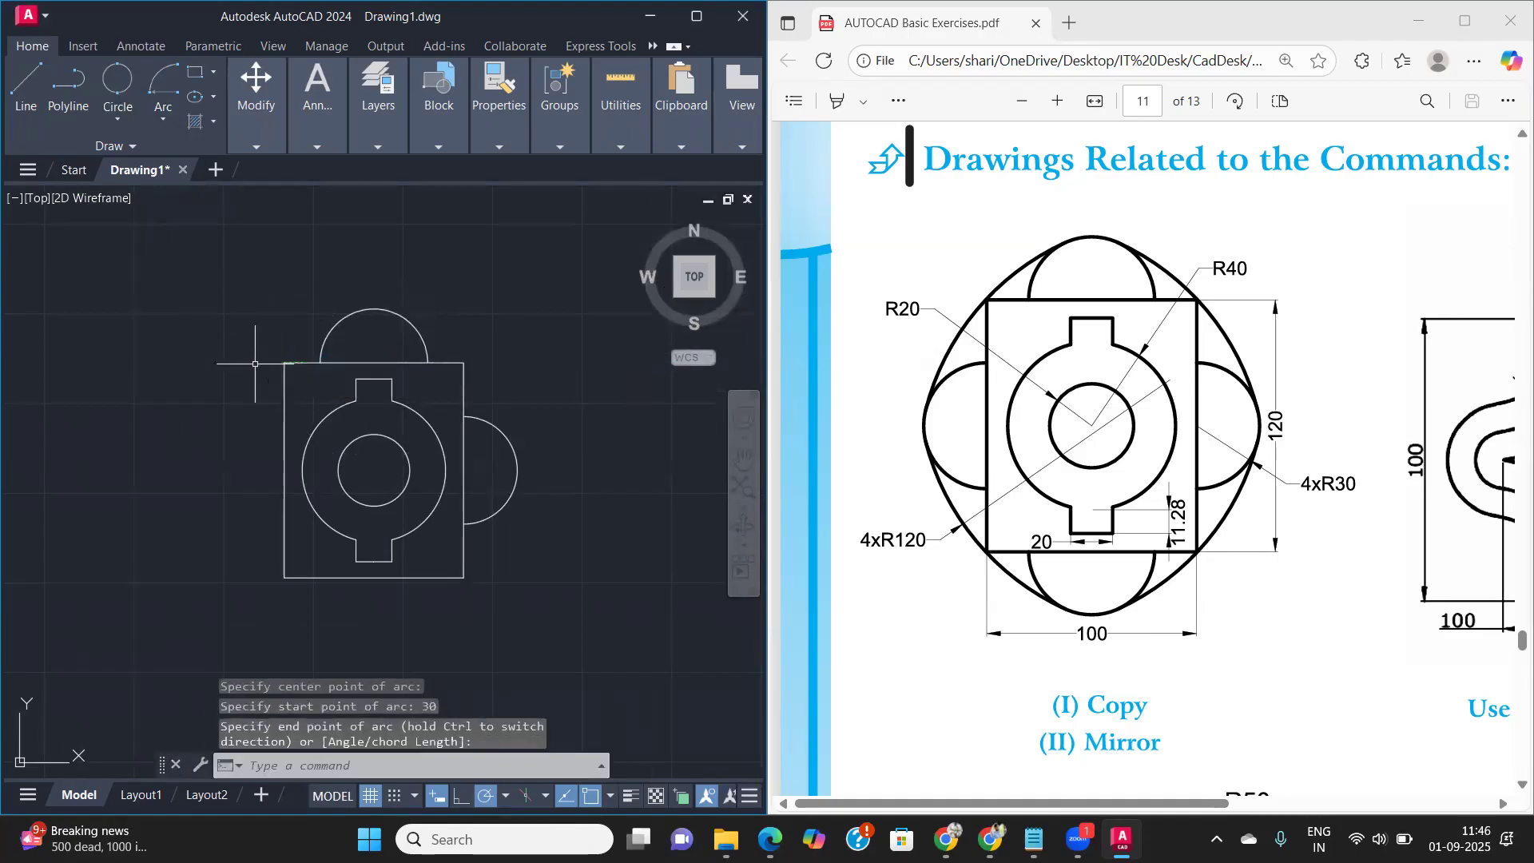
- Draw a Tan, Tan, Radius circle of radius 120 tangent to the top and right R30 arcs
scroll(400, 369, up, 2)
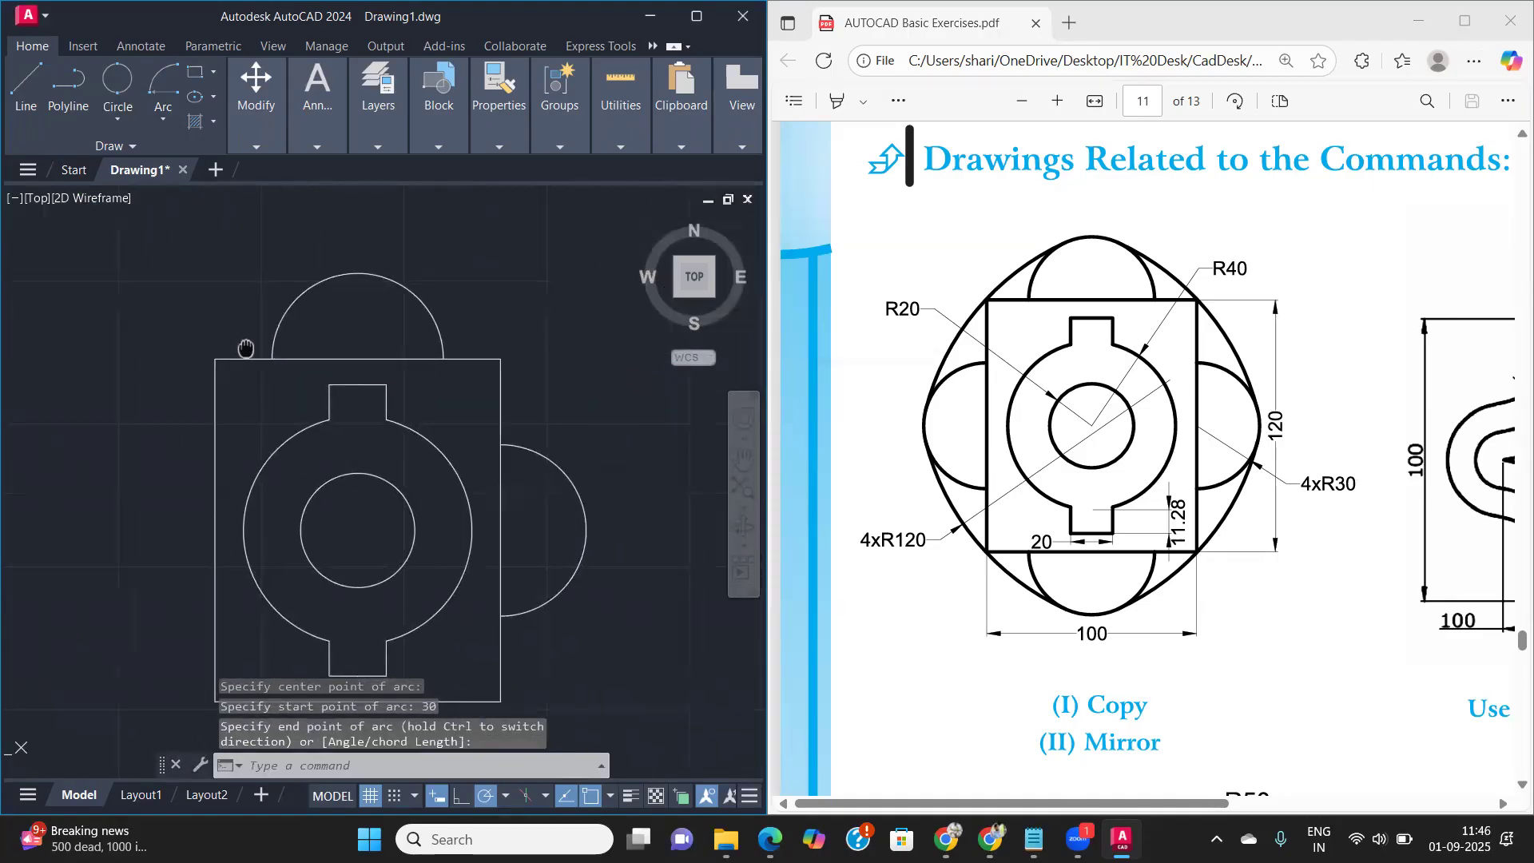
scroll(244, 346, down, 2)
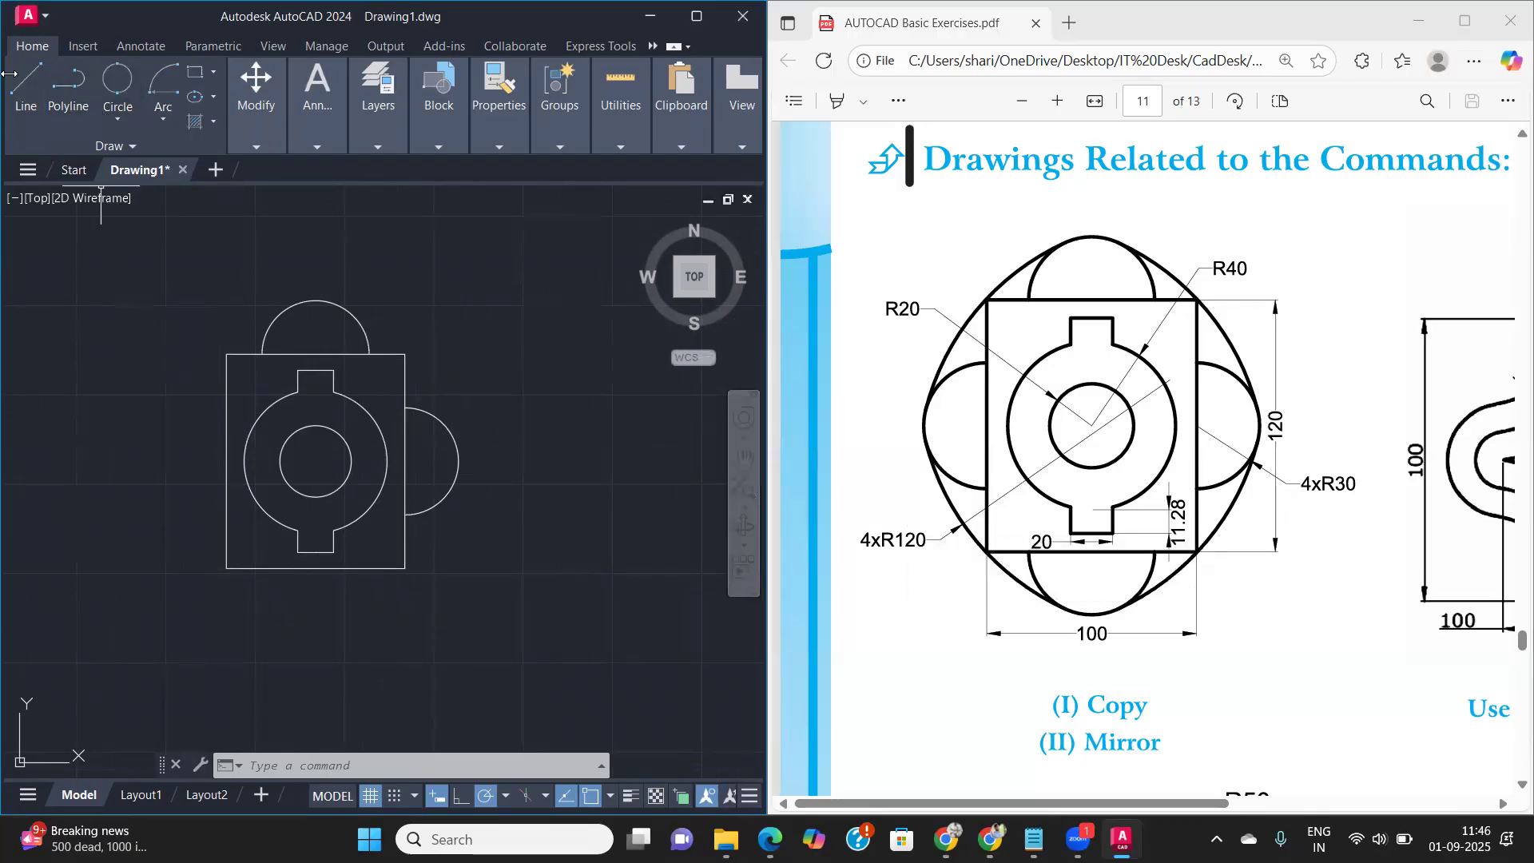
click(114, 120)
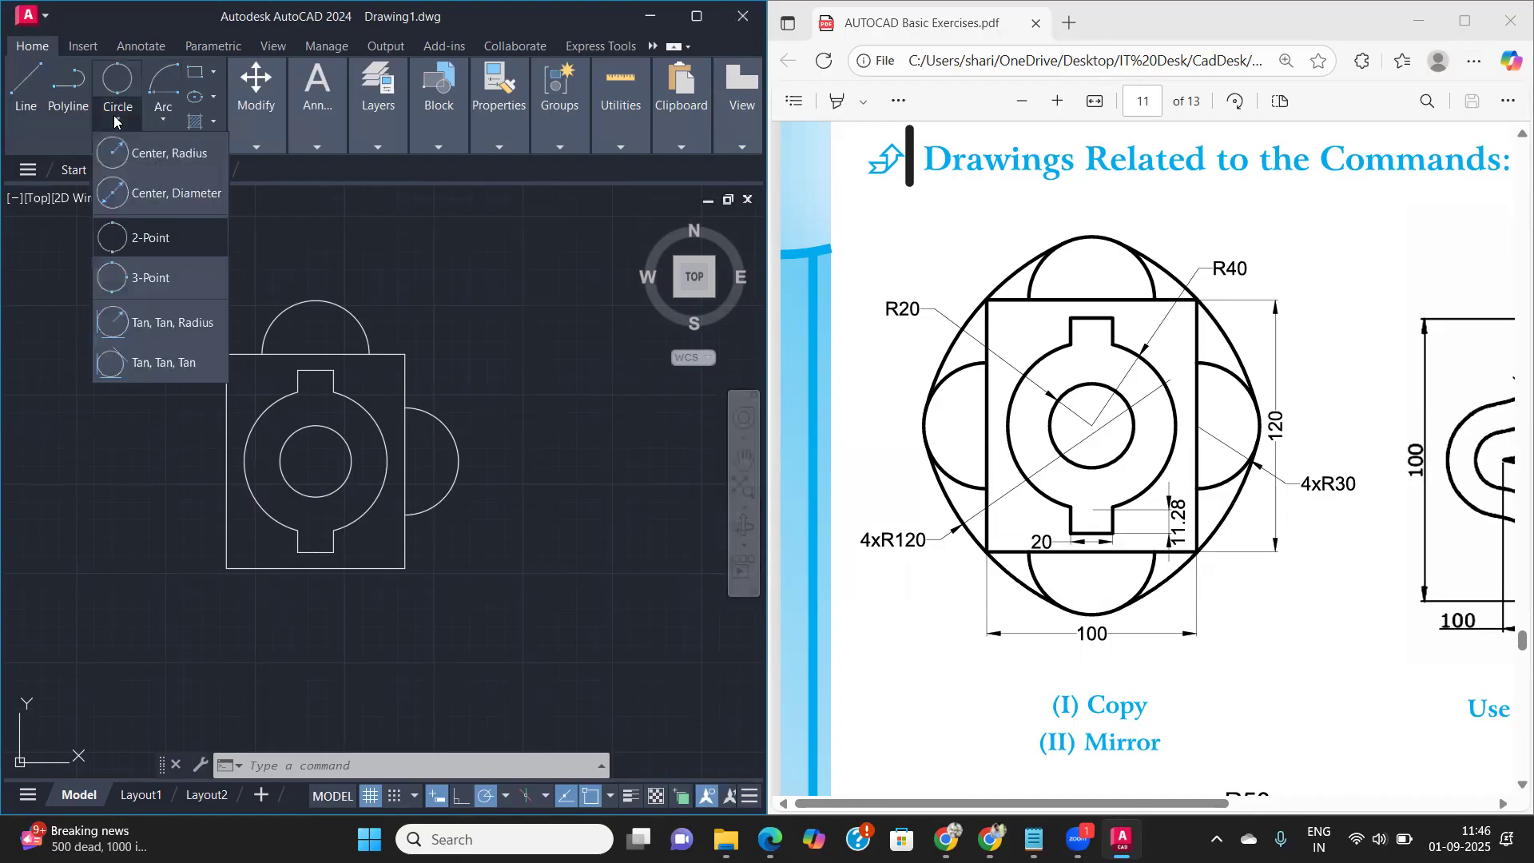
click(178, 334)
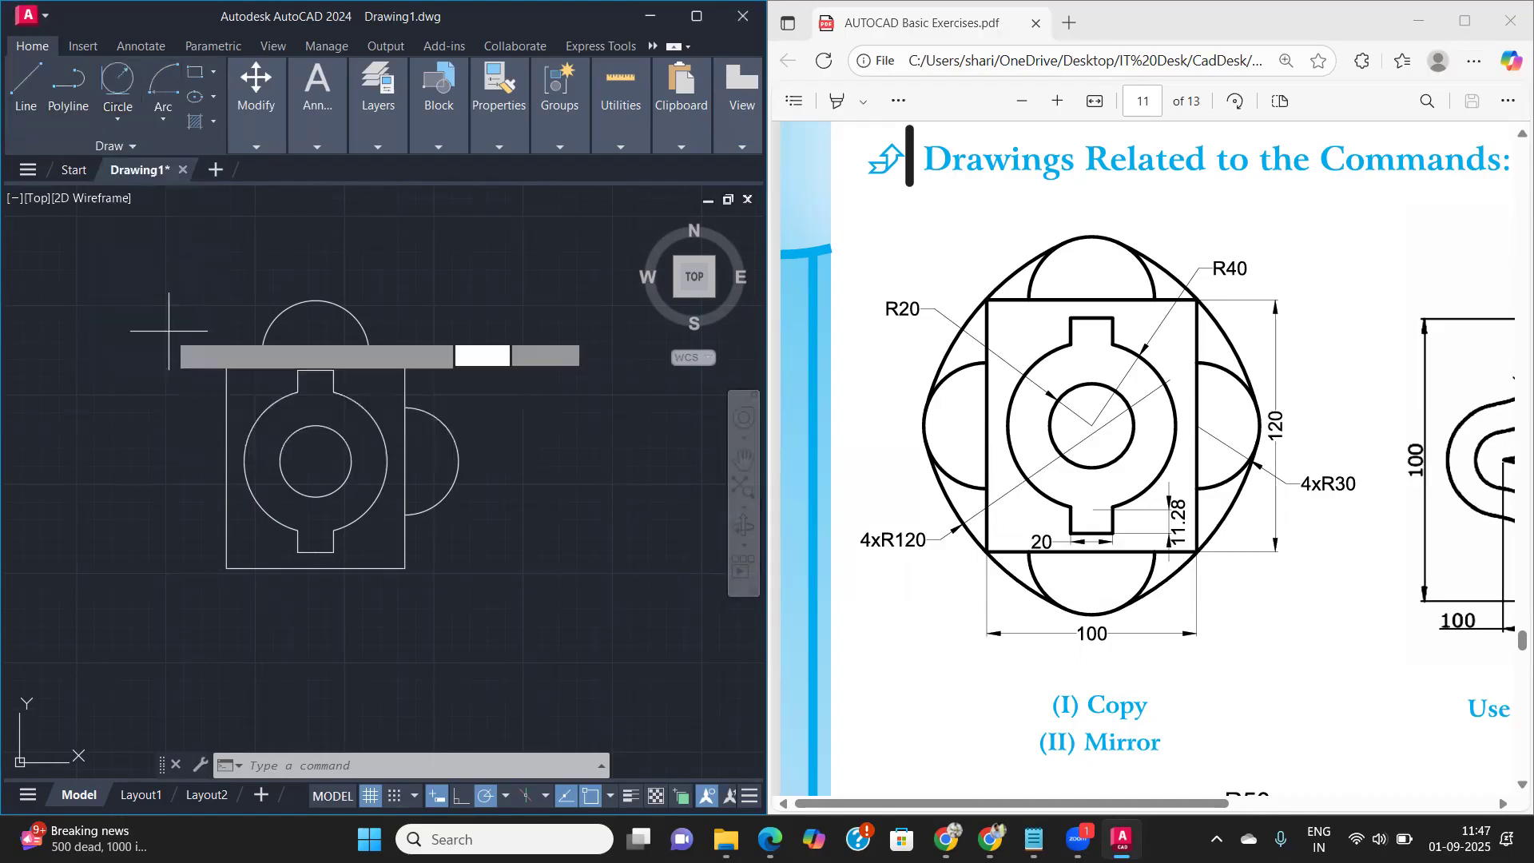
click(339, 305)
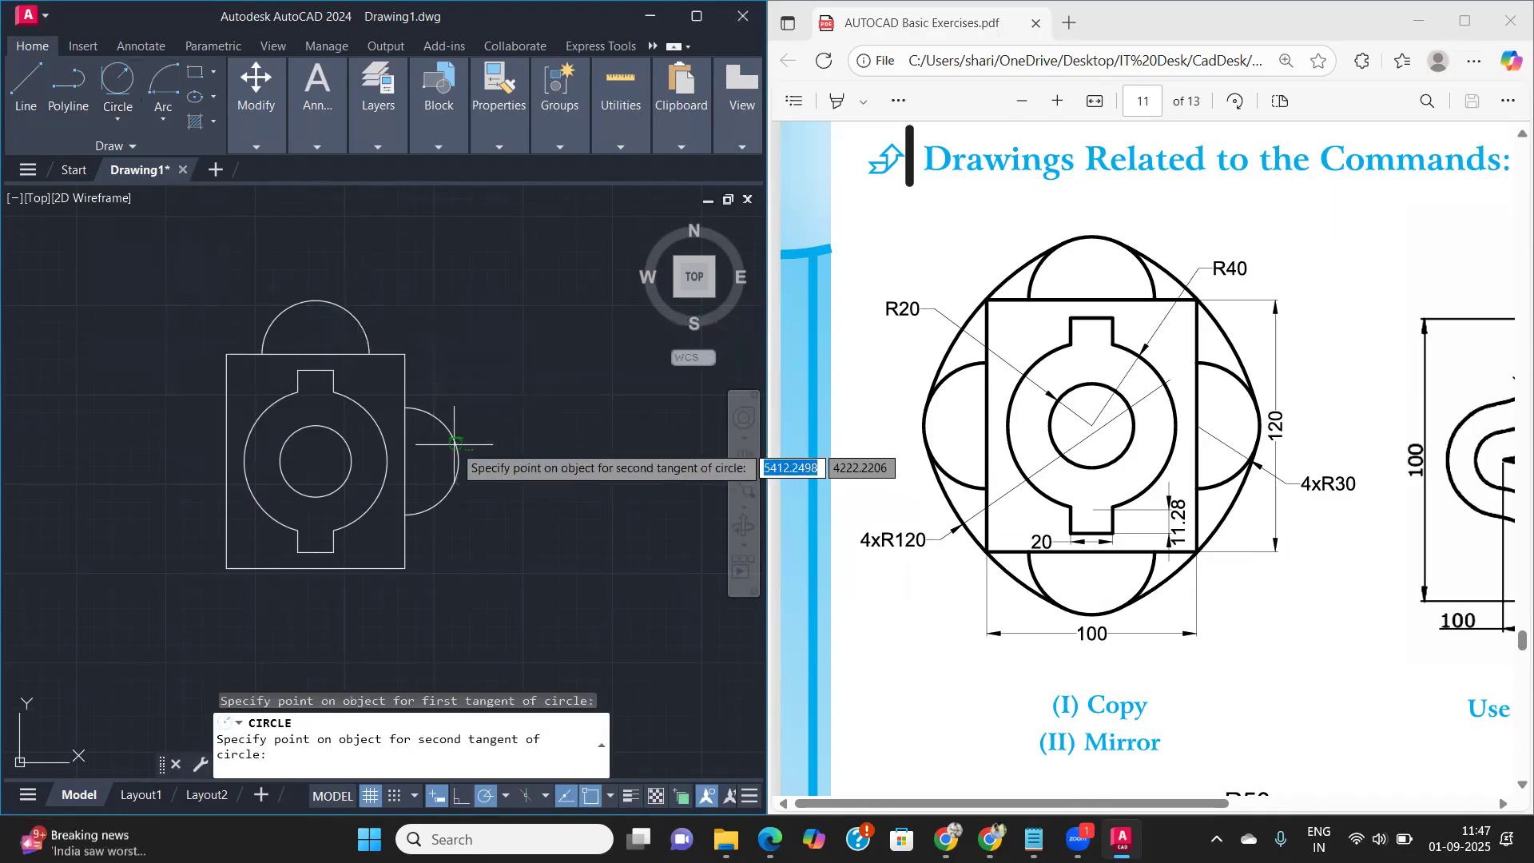
click(469, 450)
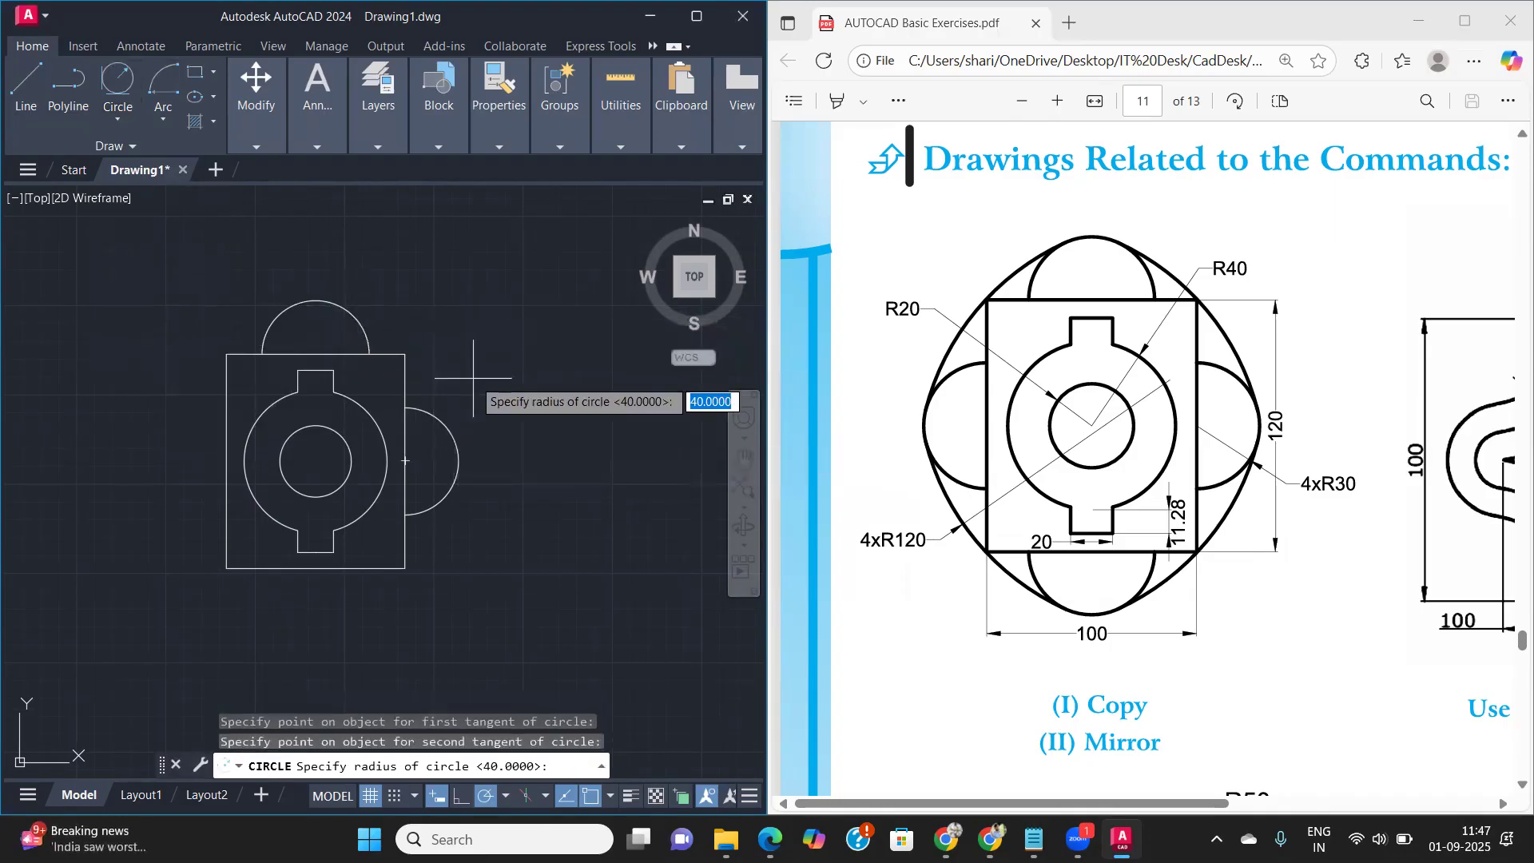
text(120)
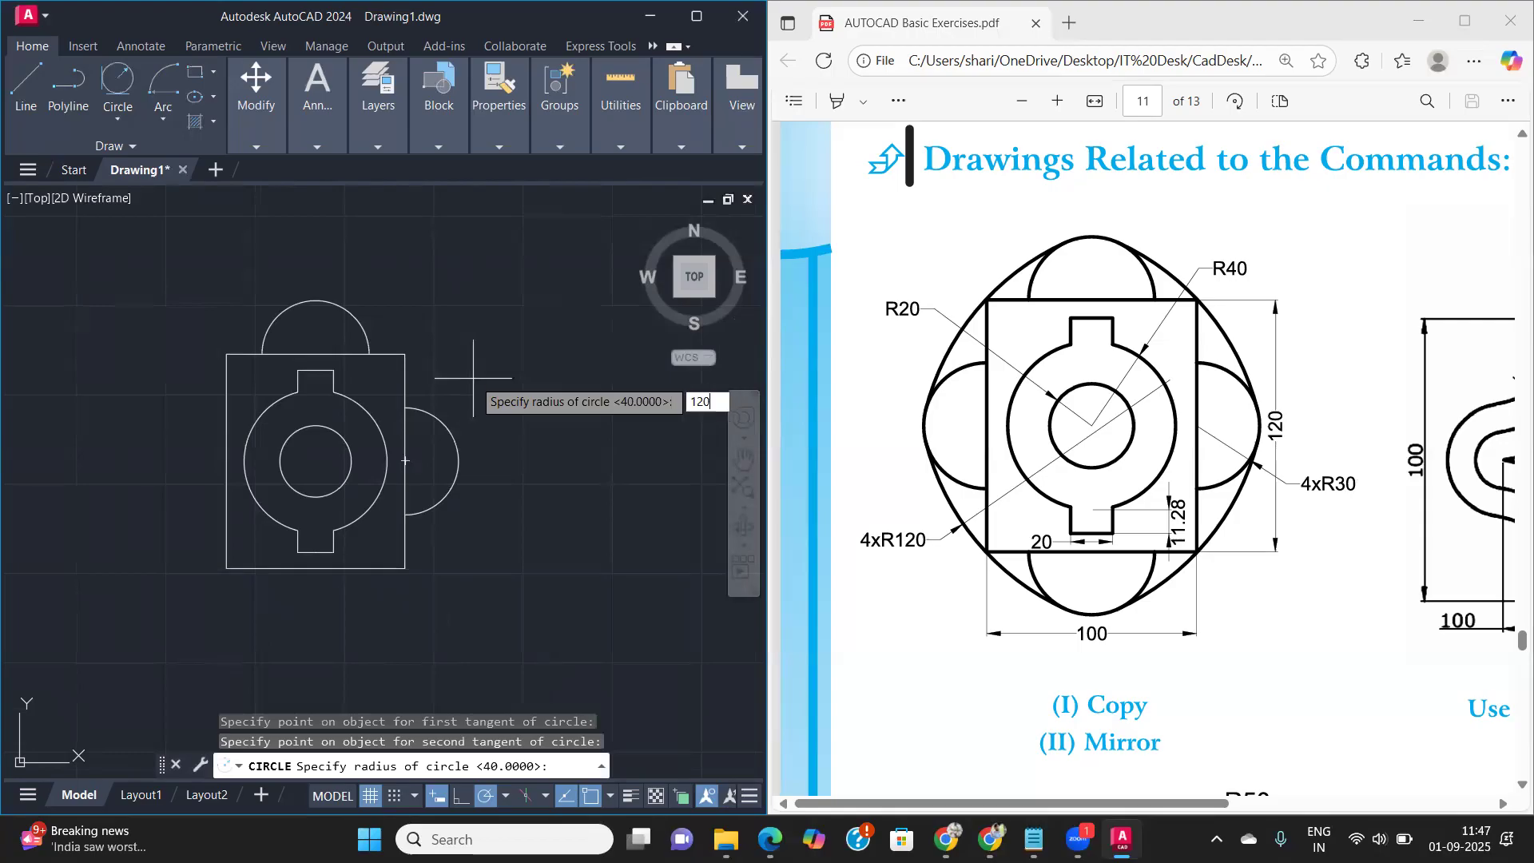
key(Return)
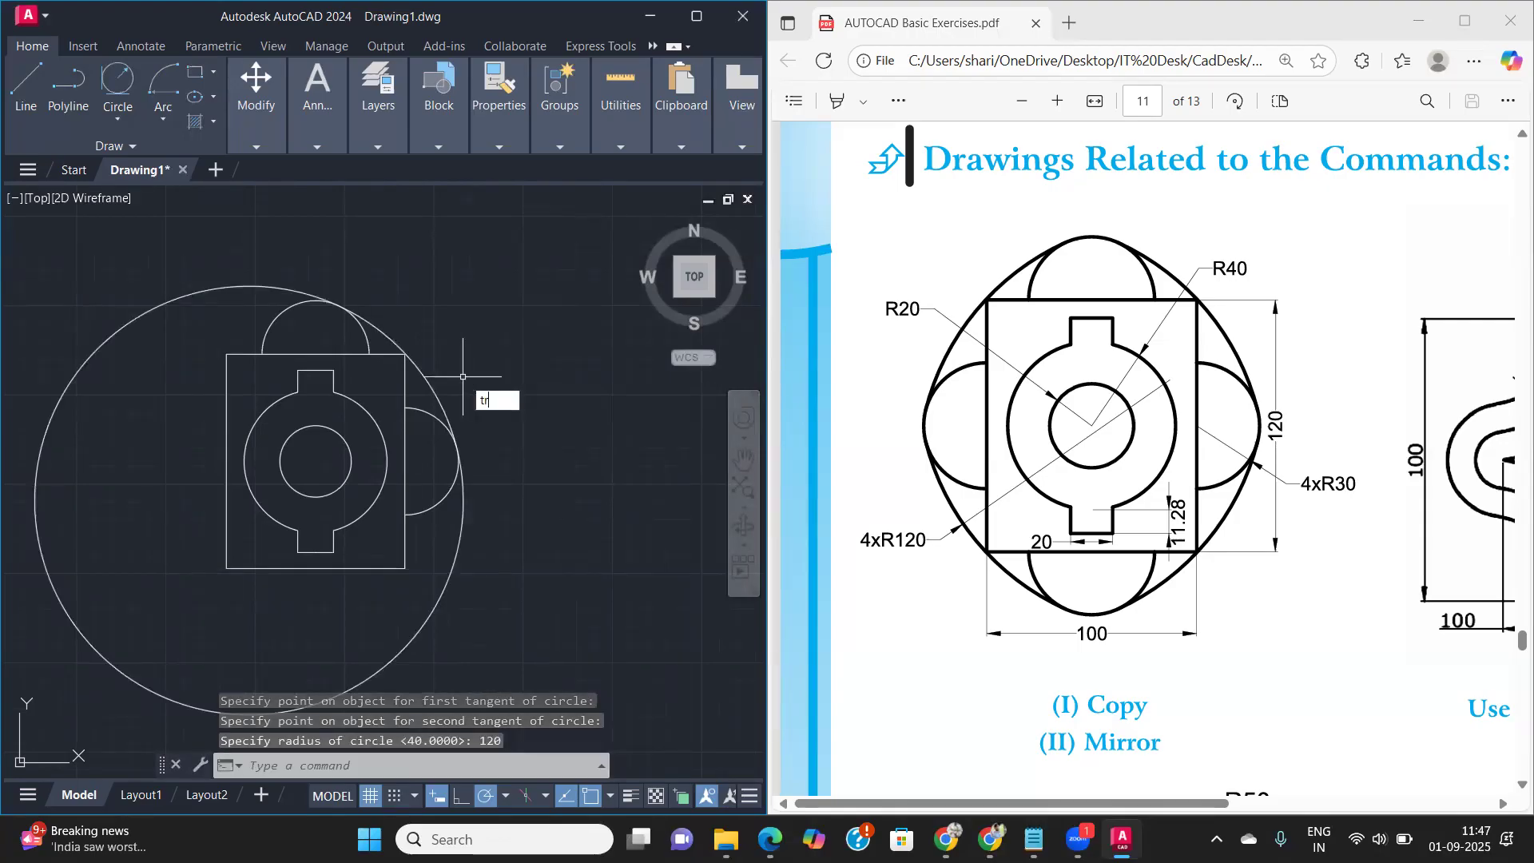
- Trim the R120 circle to leave only the arc between its tangent points on the top and right R30 arcs
text(tr)
key(Return)
click(217, 289)
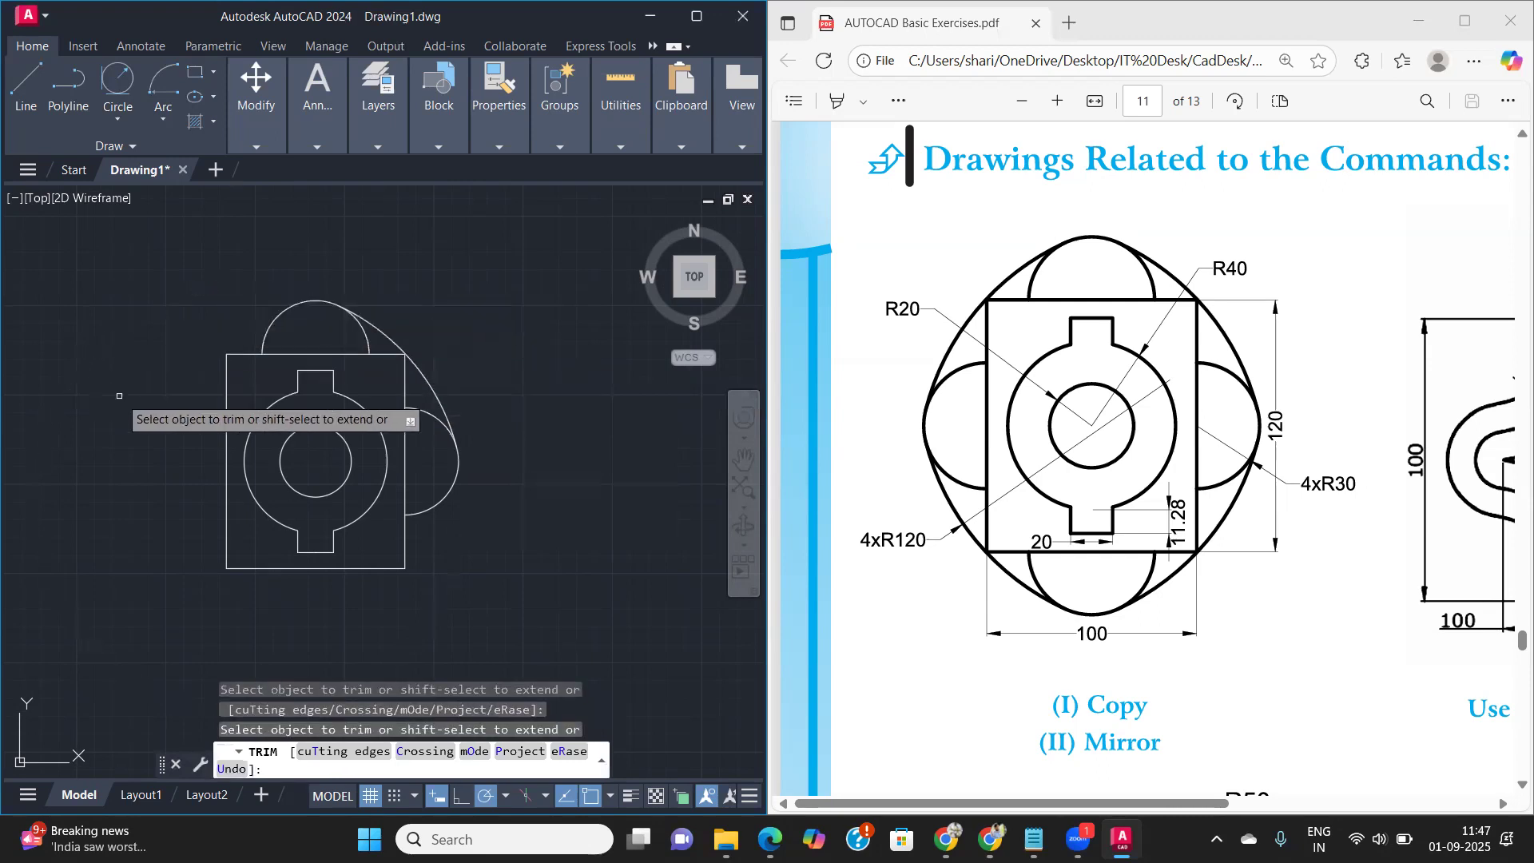
key(Return)
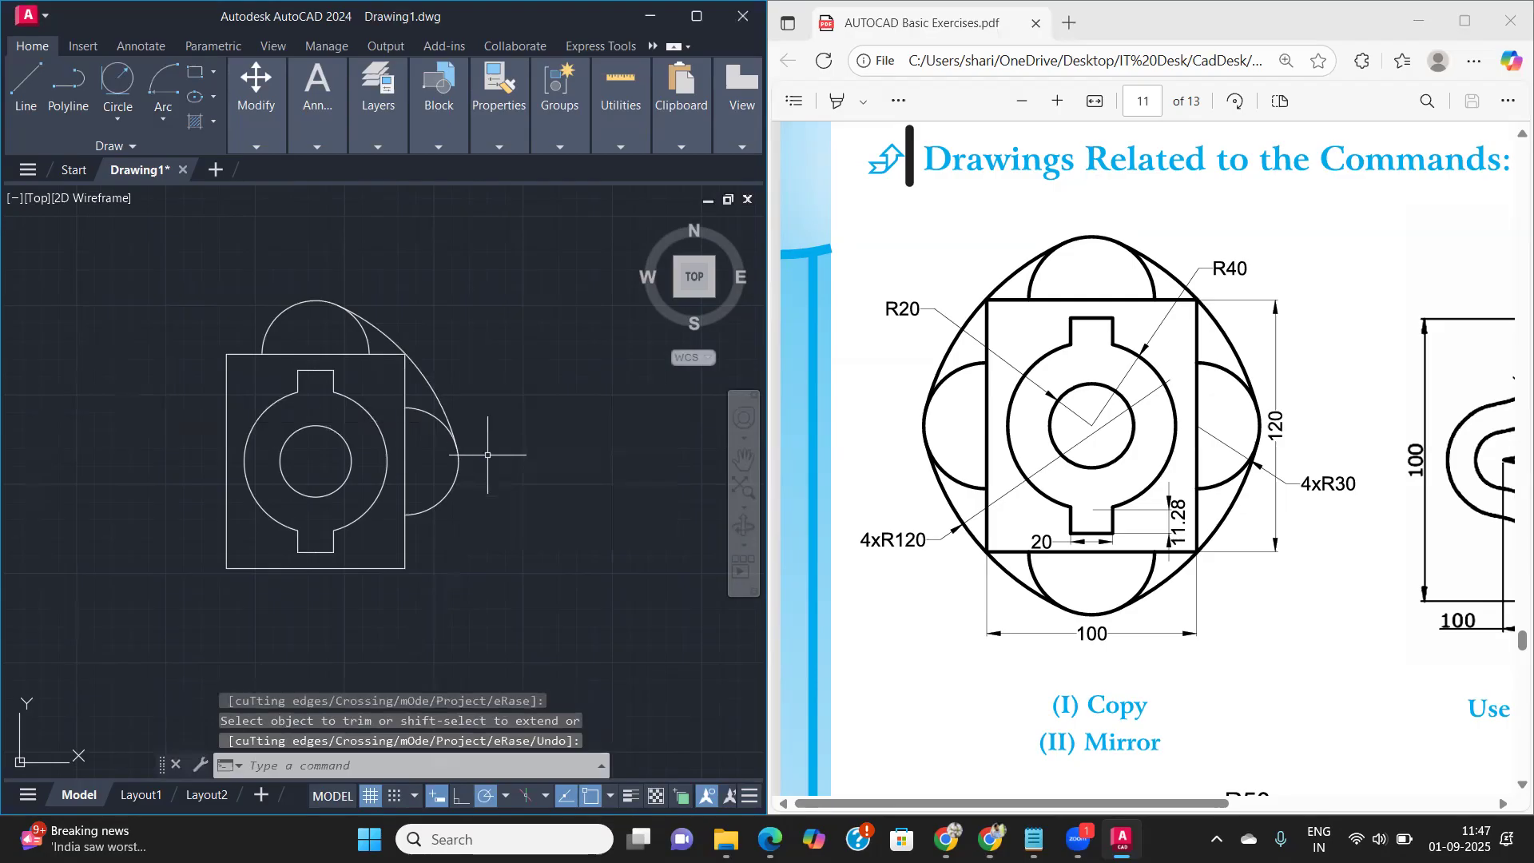
- Mirror the R120 arc and the right and top R30 arcs about the rectangle's vertical centre line, keeping the originals
click(487, 501)
click(415, 406)
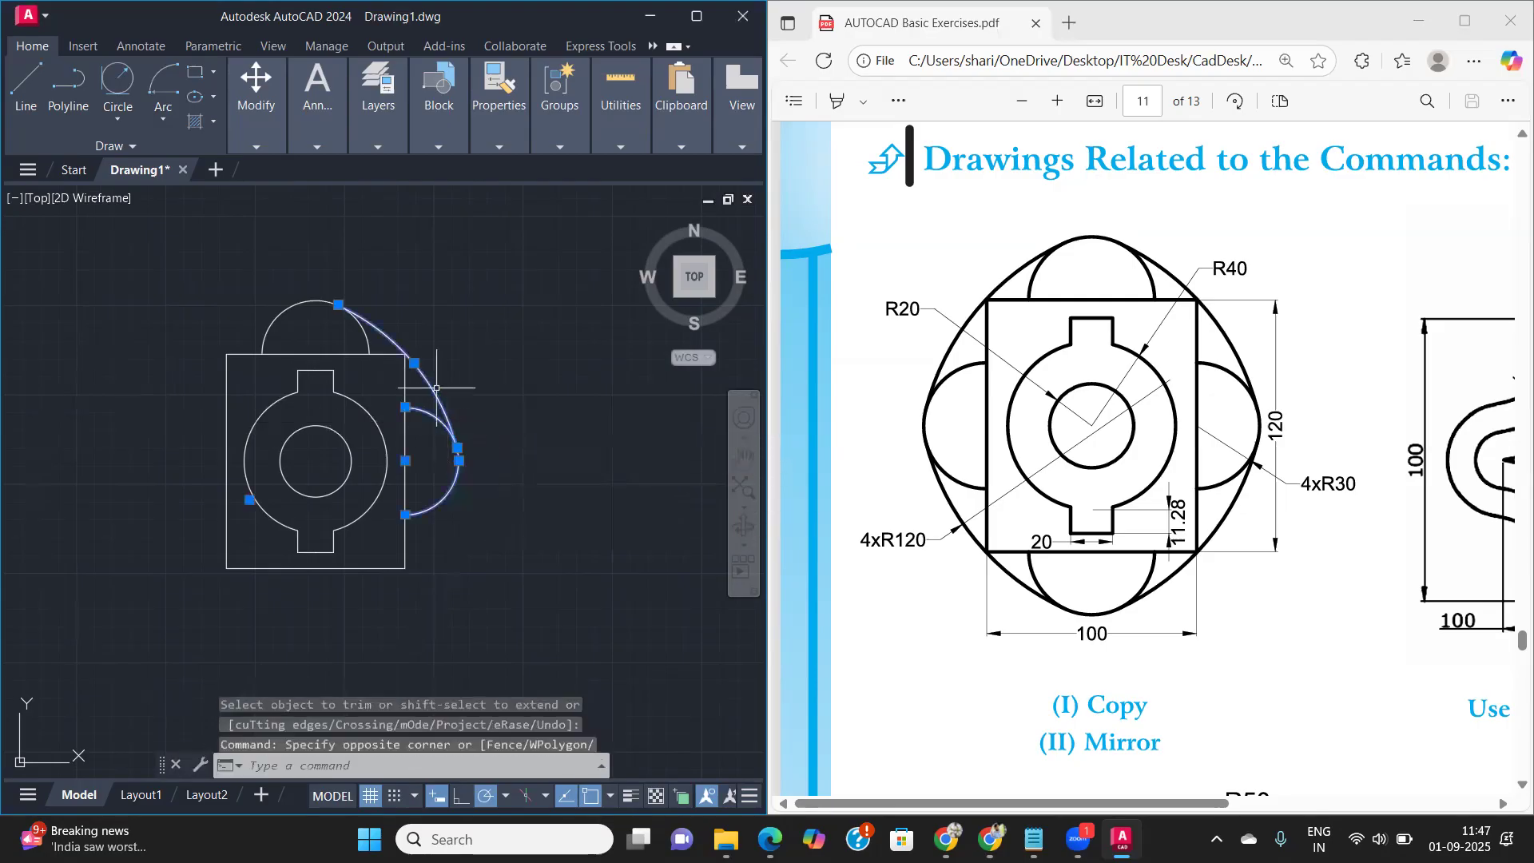
click(262, 264)
click(321, 323)
click(322, 325)
click(293, 308)
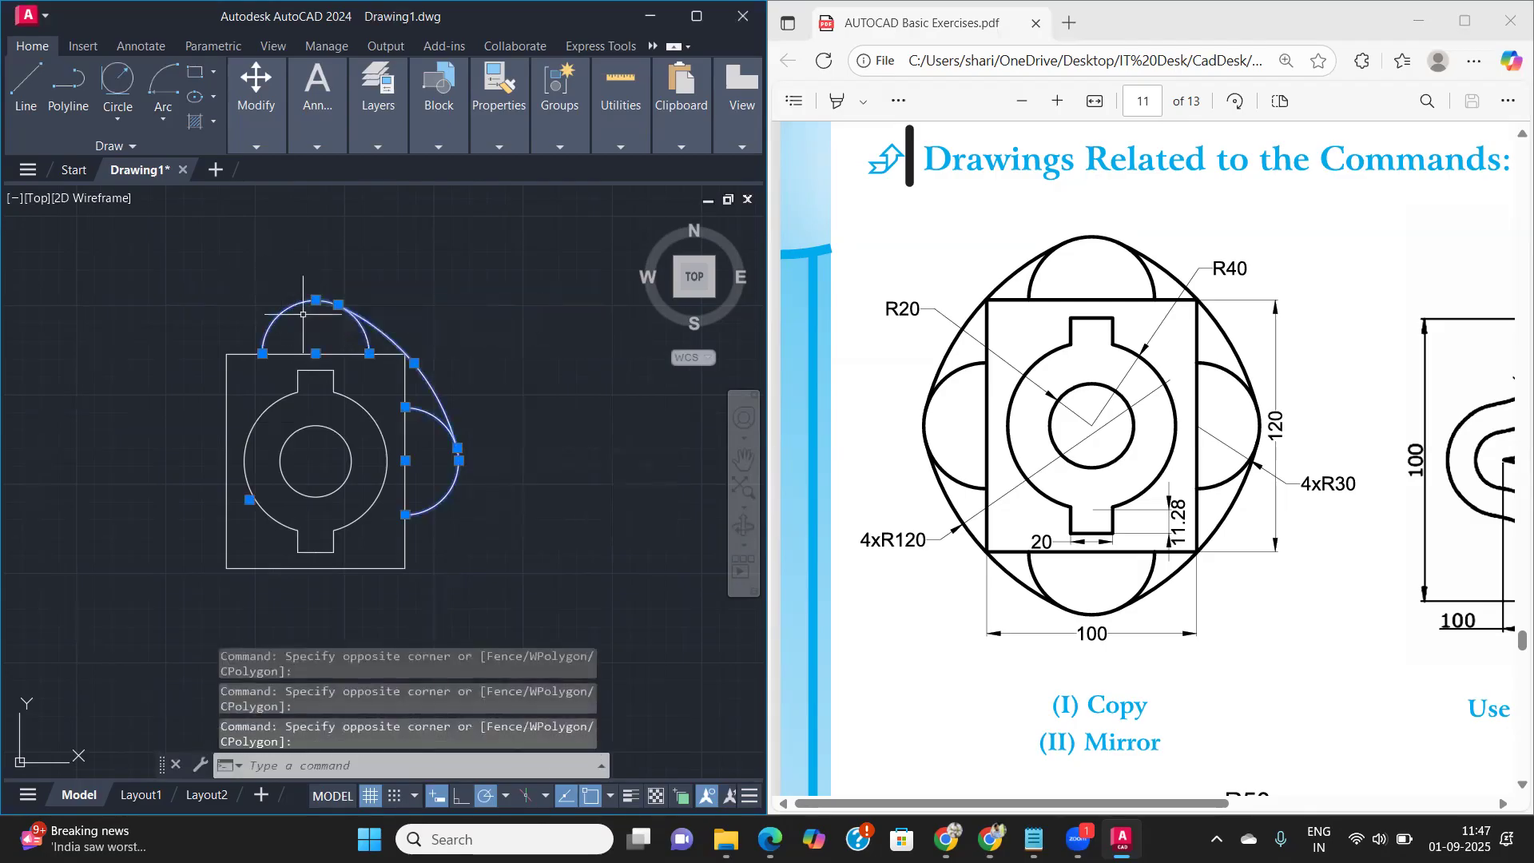
text(mi)
key(Return)
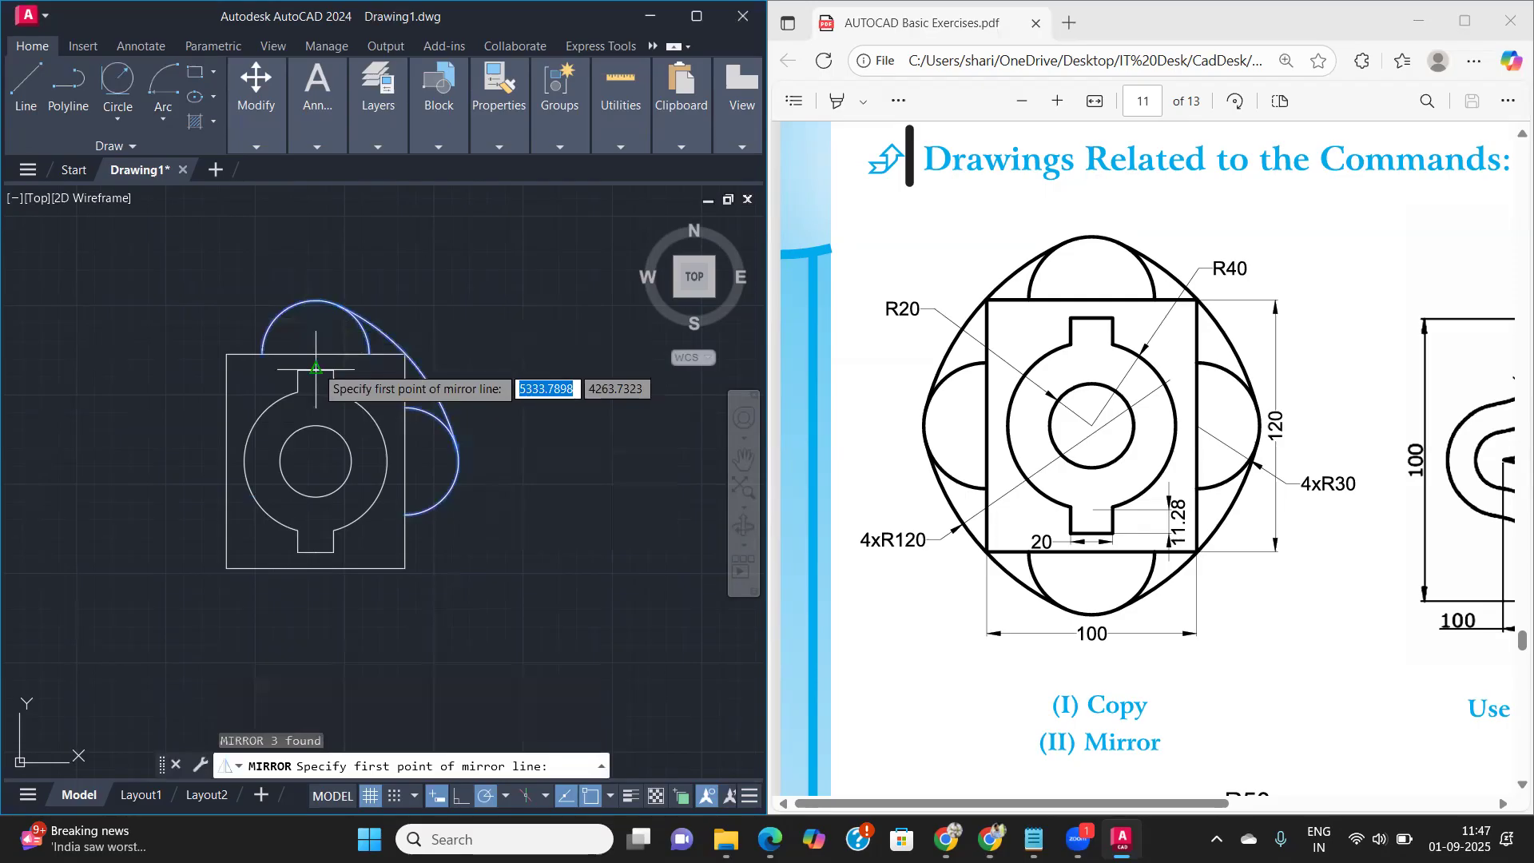
click(317, 352)
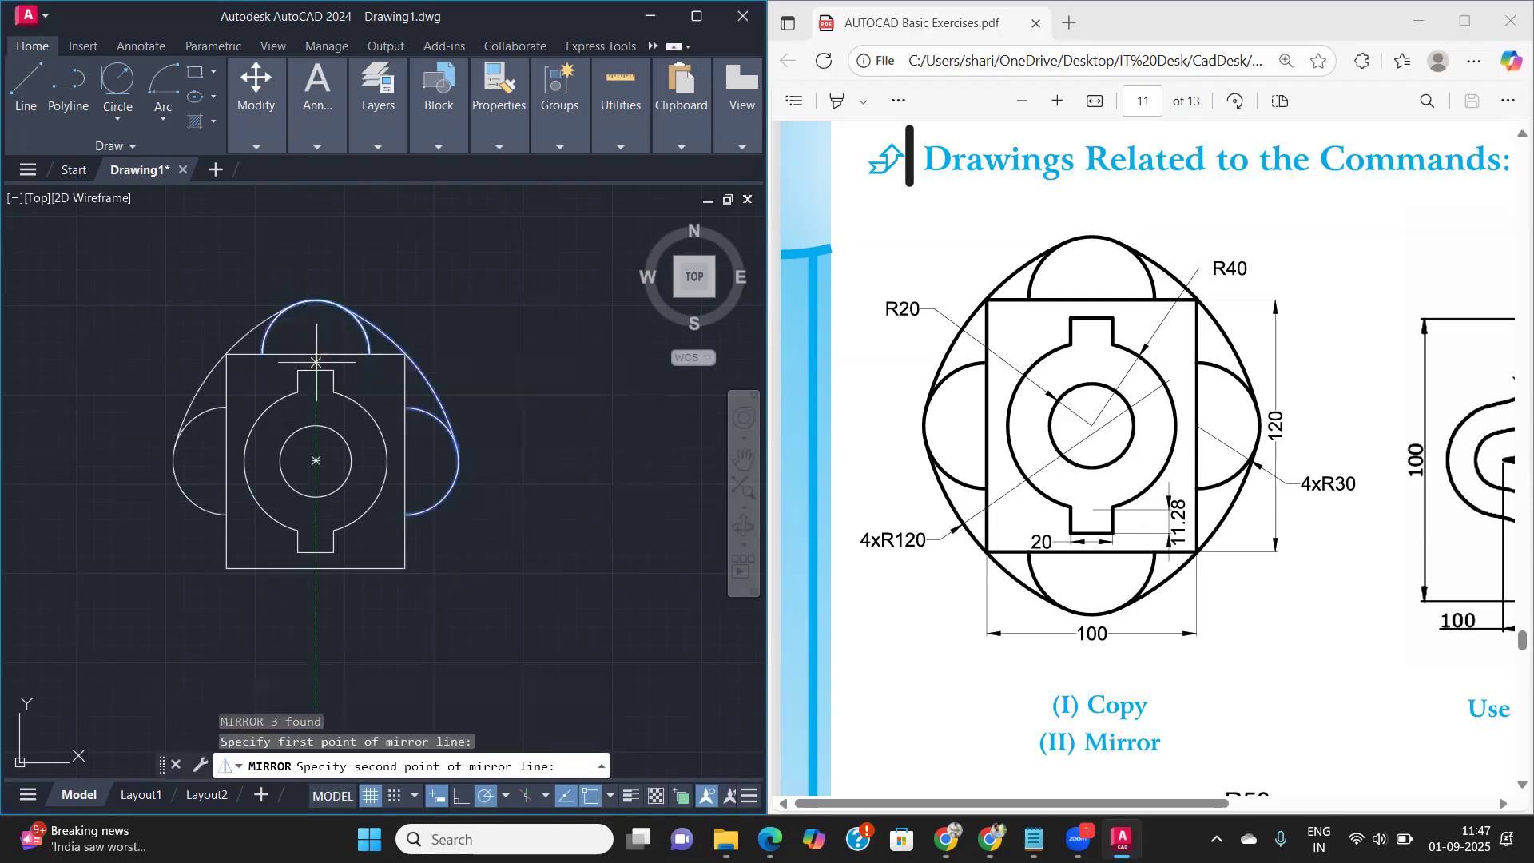
click(316, 567)
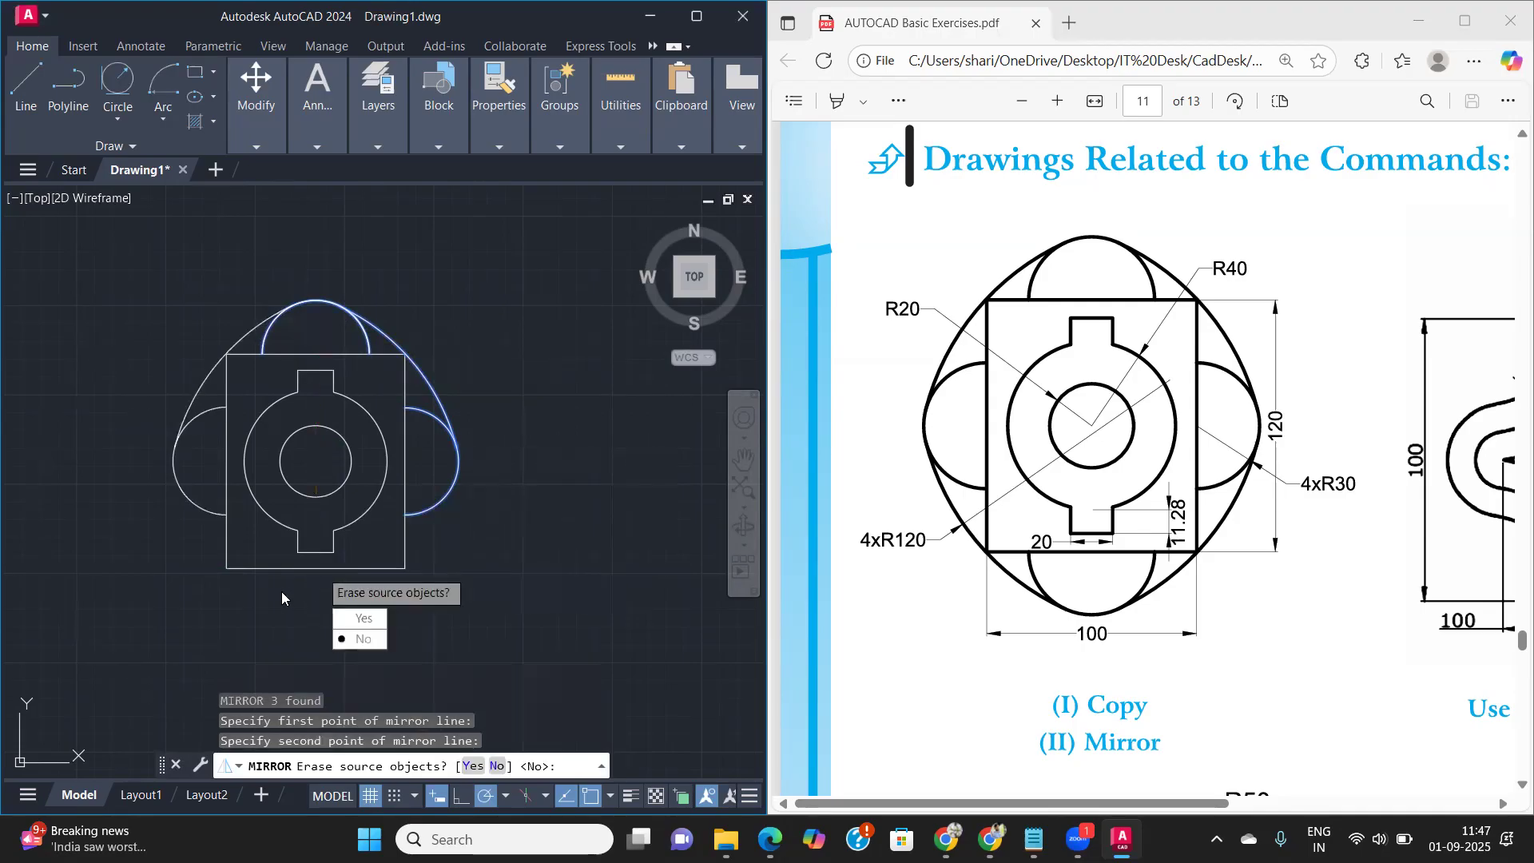
click(363, 639)
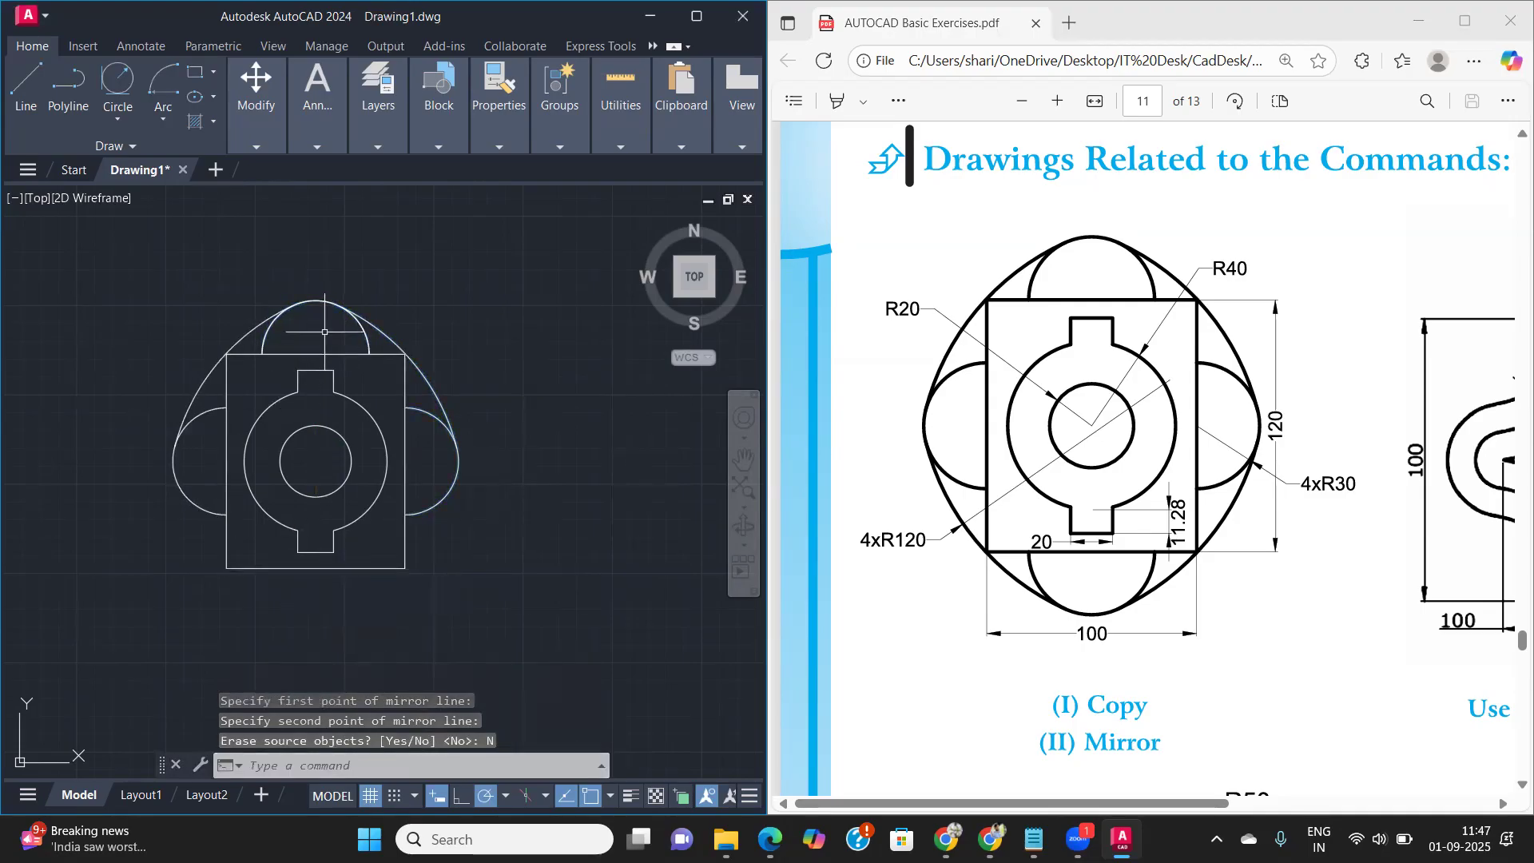
- Mirror the top R30 arc about the rectangle's horizontal centre line through the side midpoints, erasing the source object
click(360, 328)
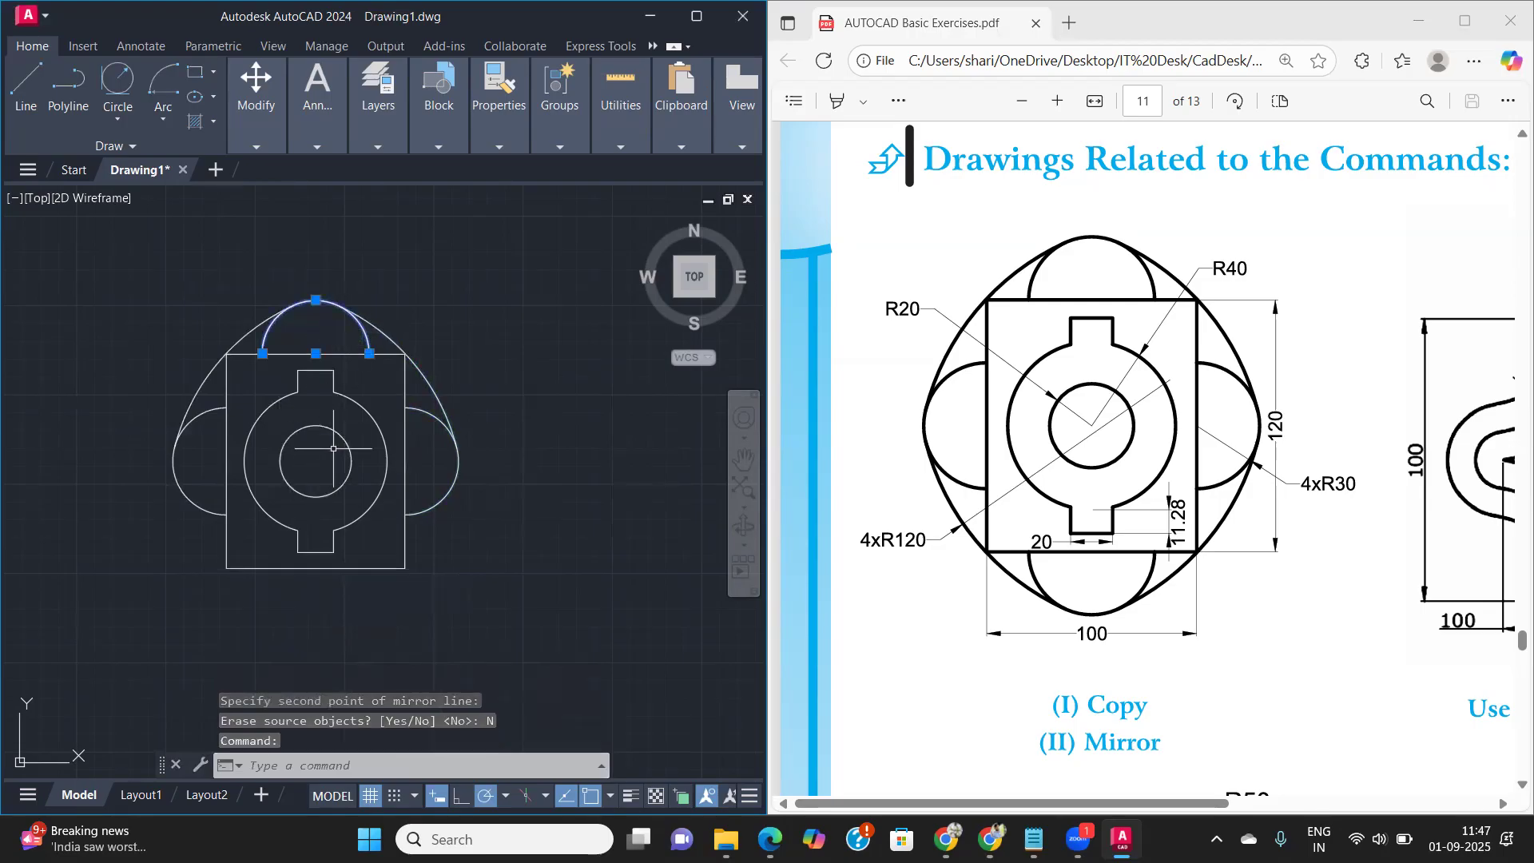
text(mi)
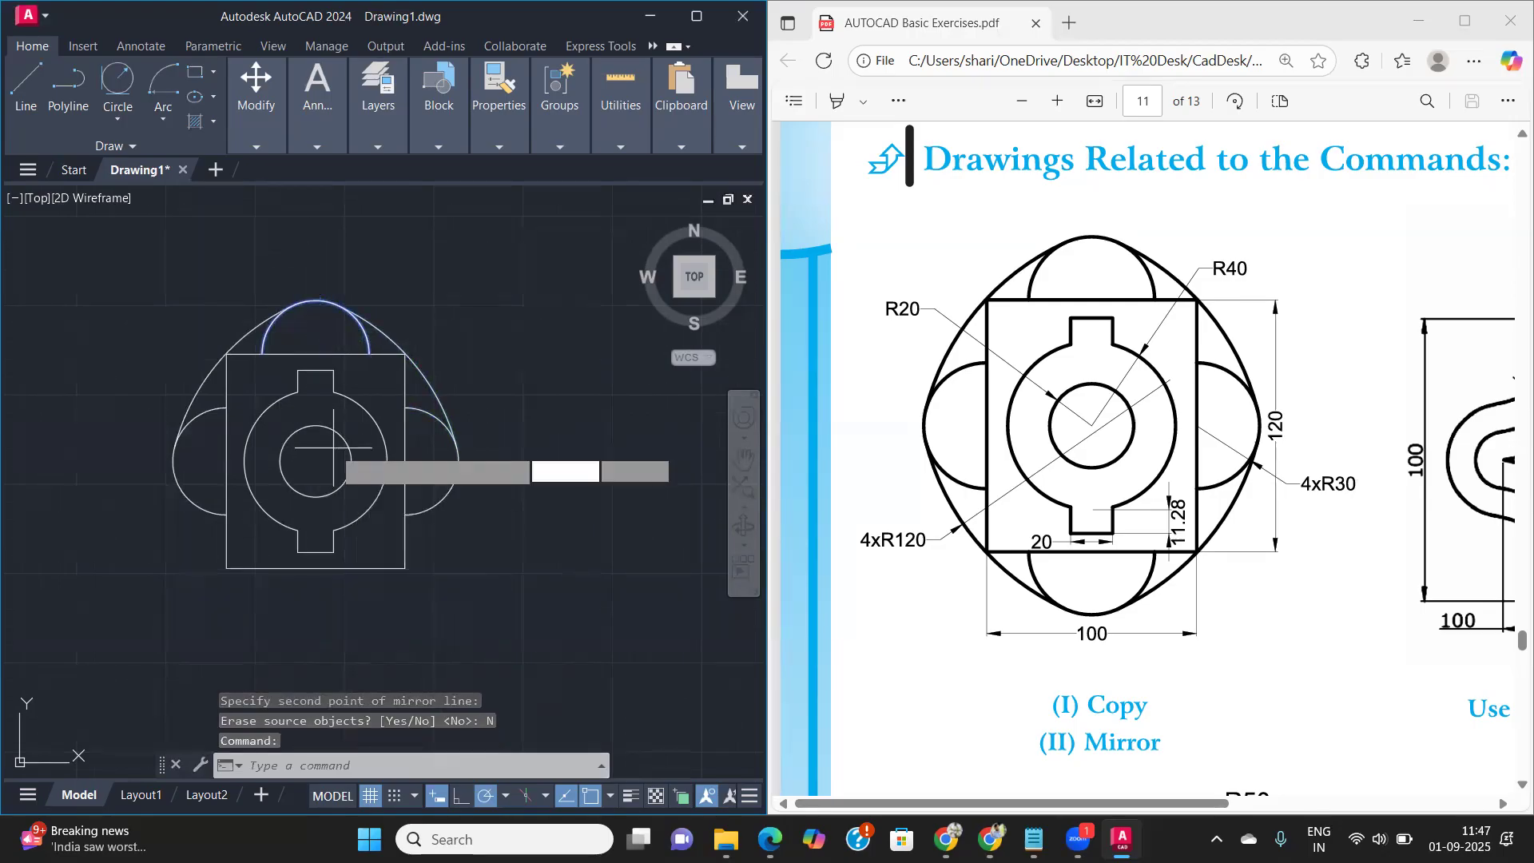
key(Return)
click(227, 460)
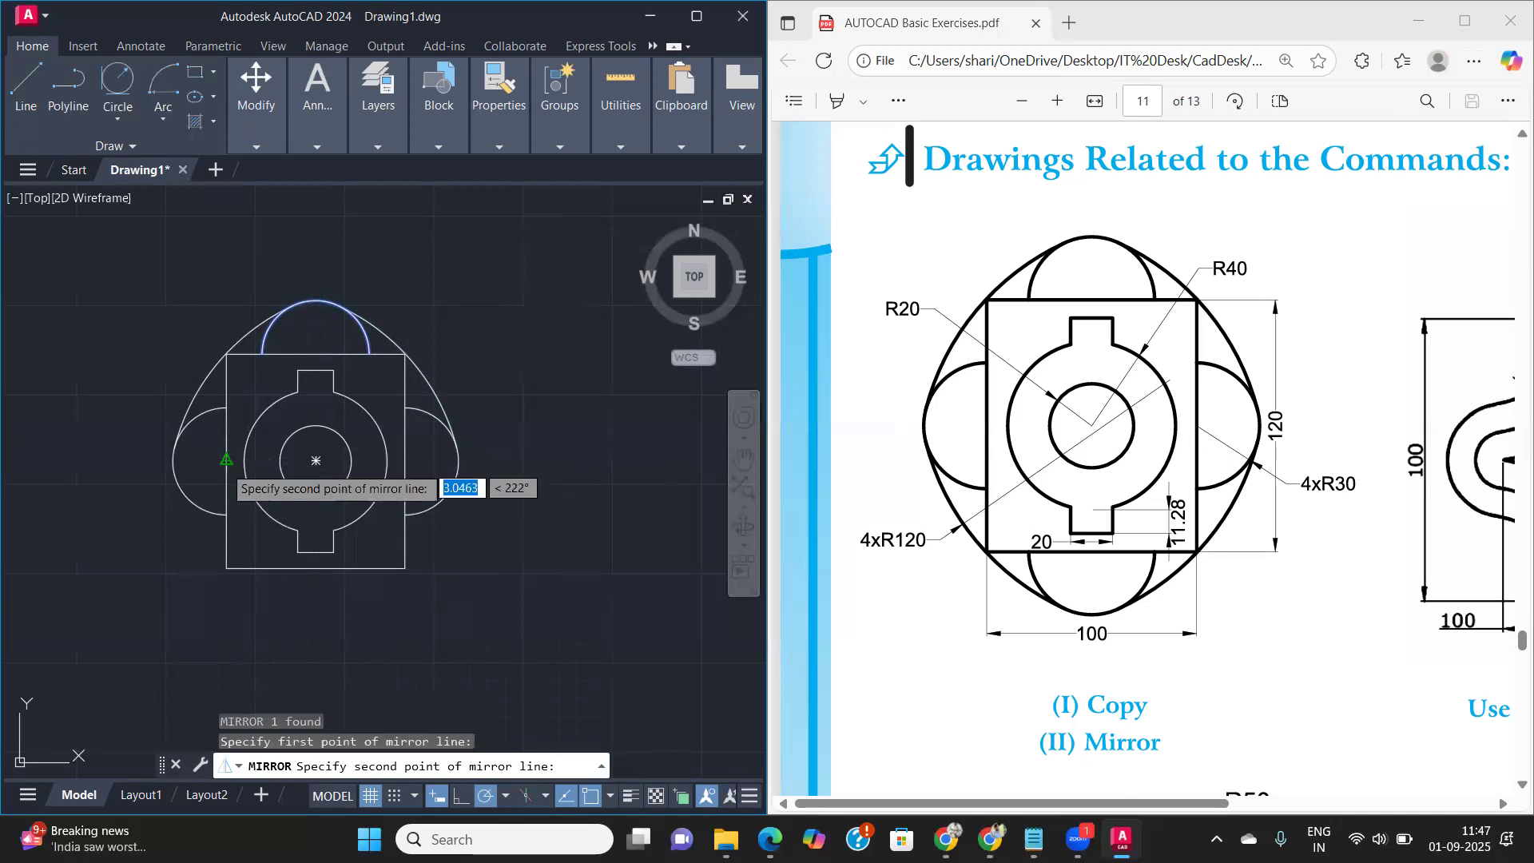
click(405, 460)
text(Y)
key(Return)
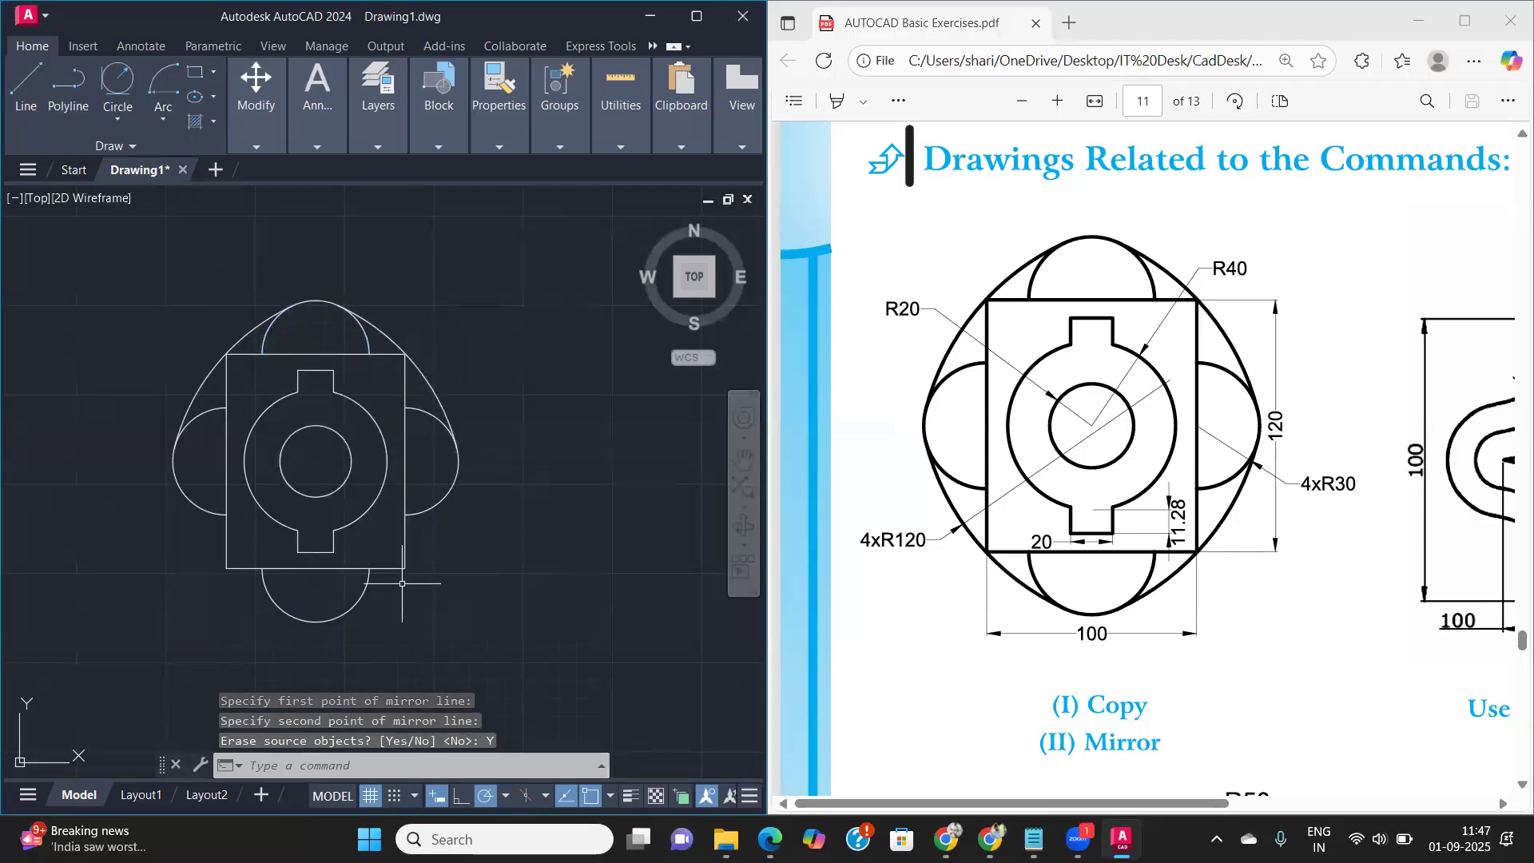
- Mirror the two upper R120 arcs about the rectangle's horizontal centre line through the side midpoints, keeping the originals
click(192, 401)
click(426, 374)
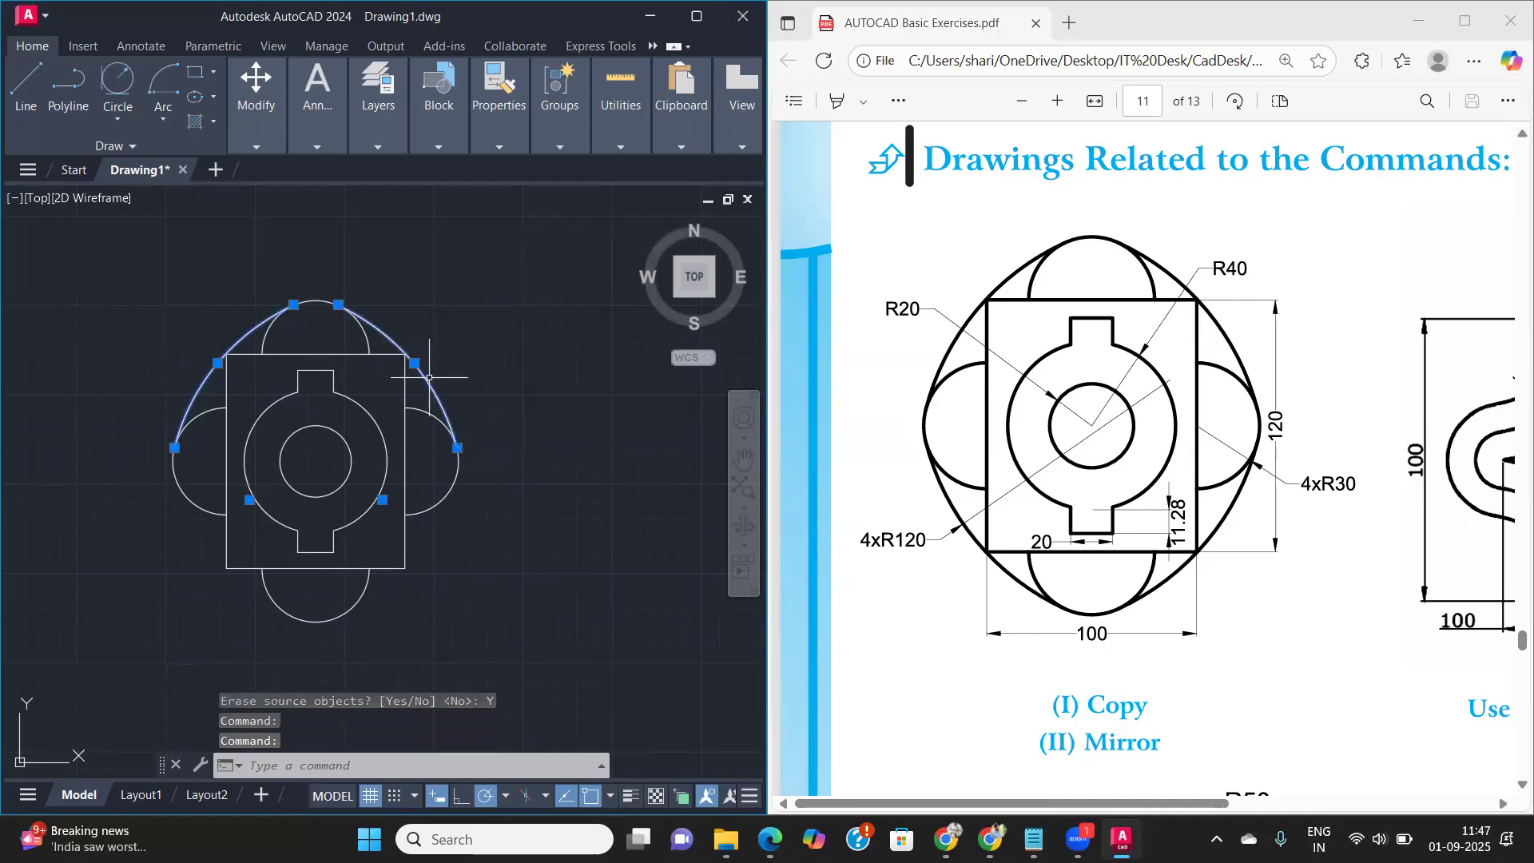
text(mi)
key(Return)
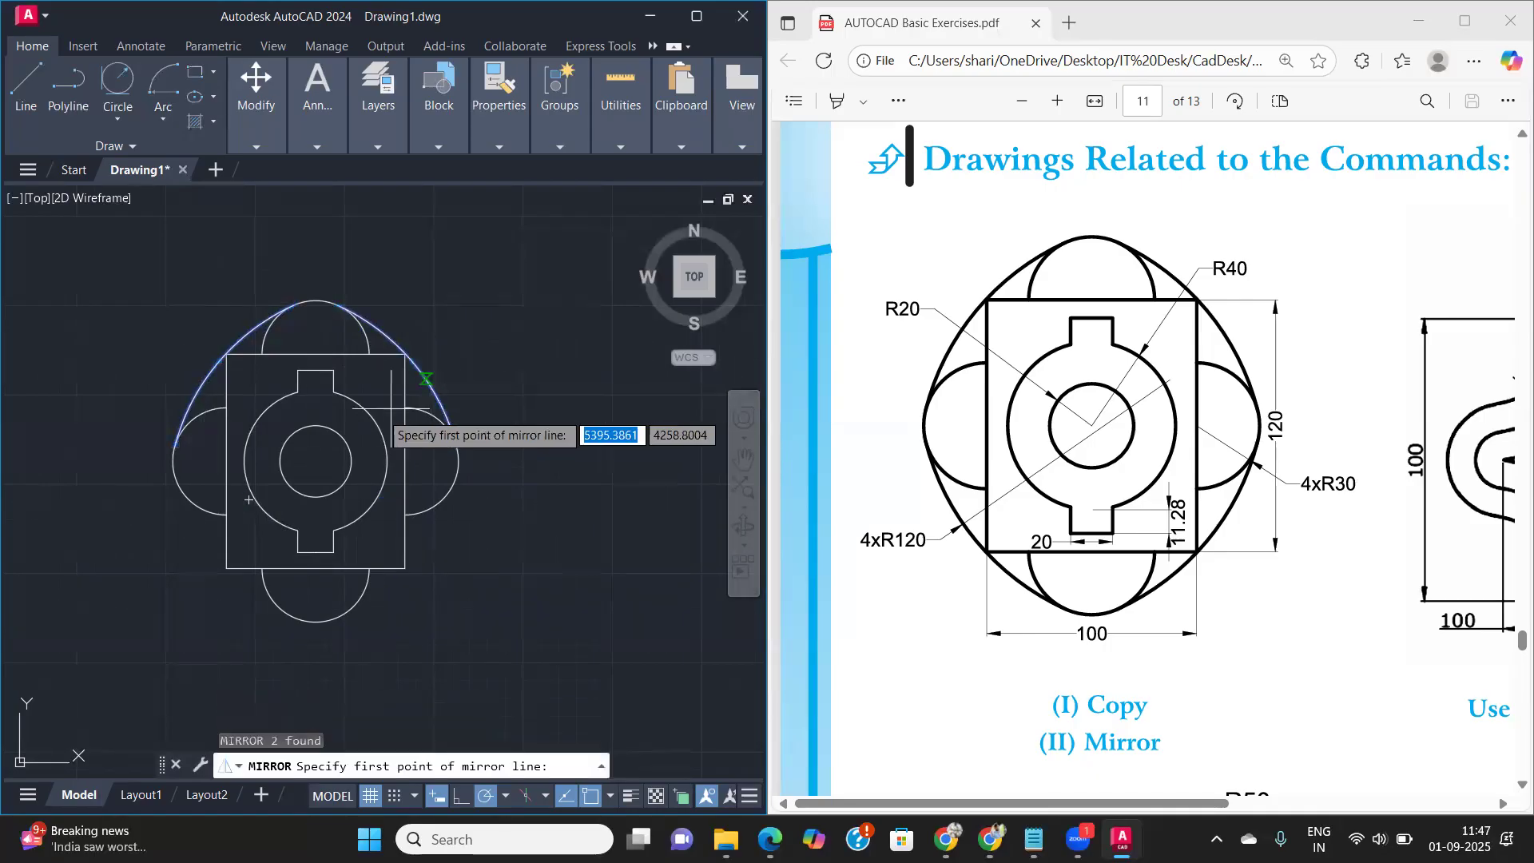
click(227, 460)
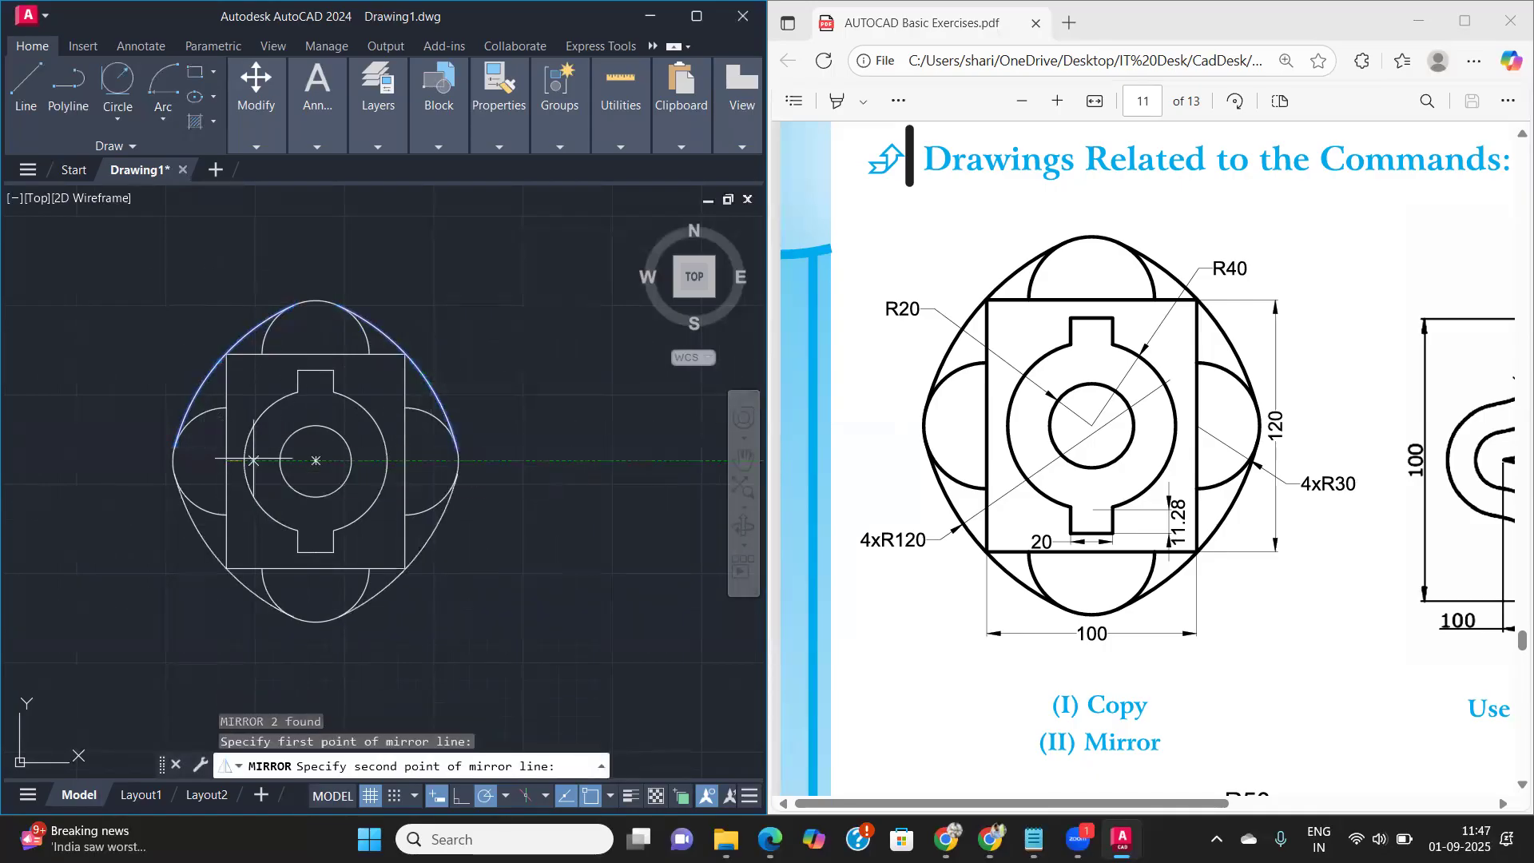
click(406, 461)
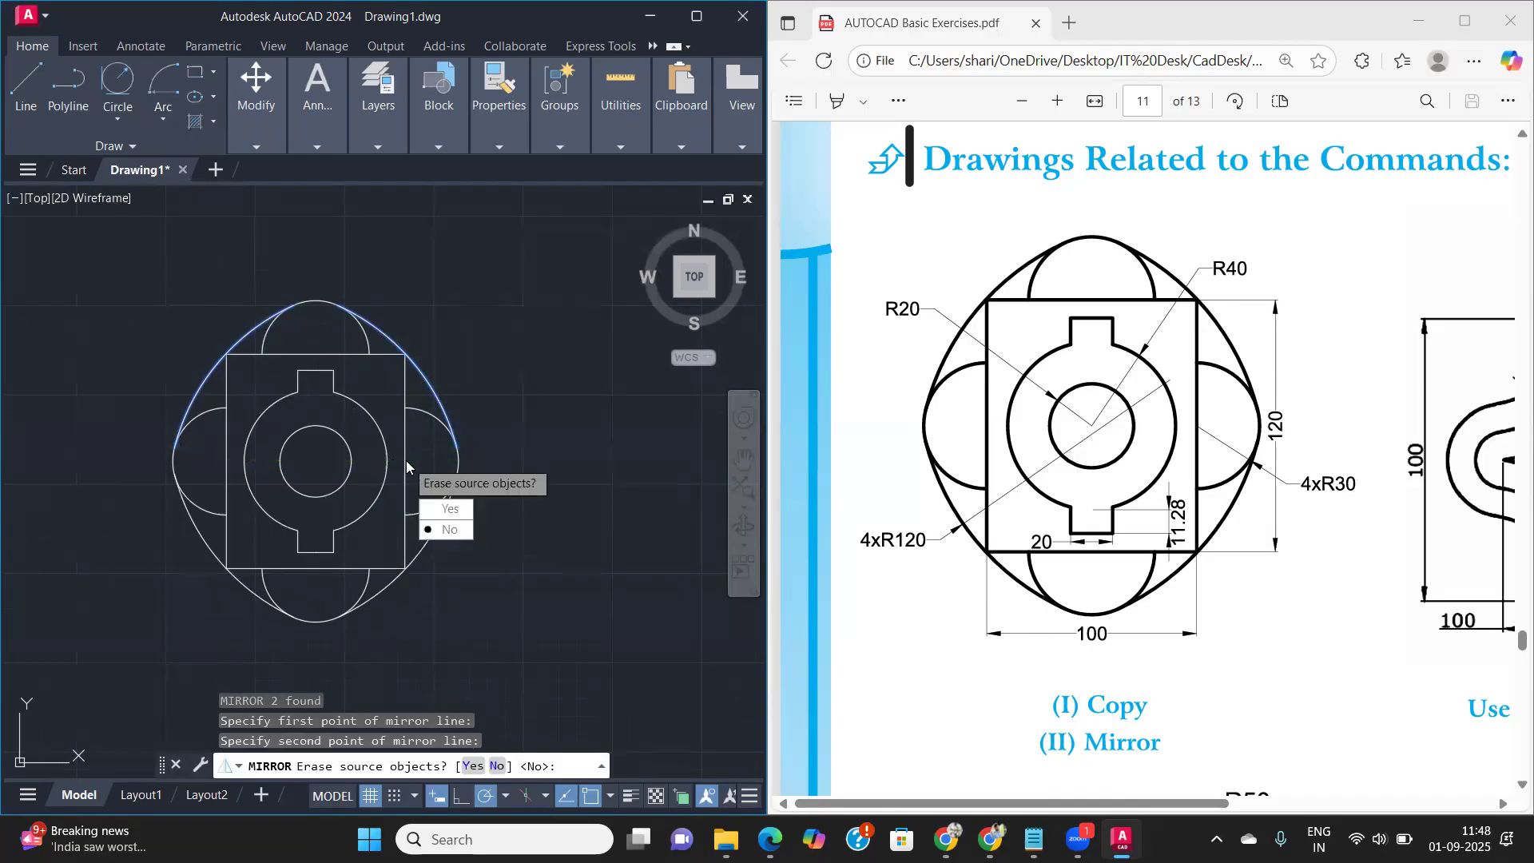
key(Return)
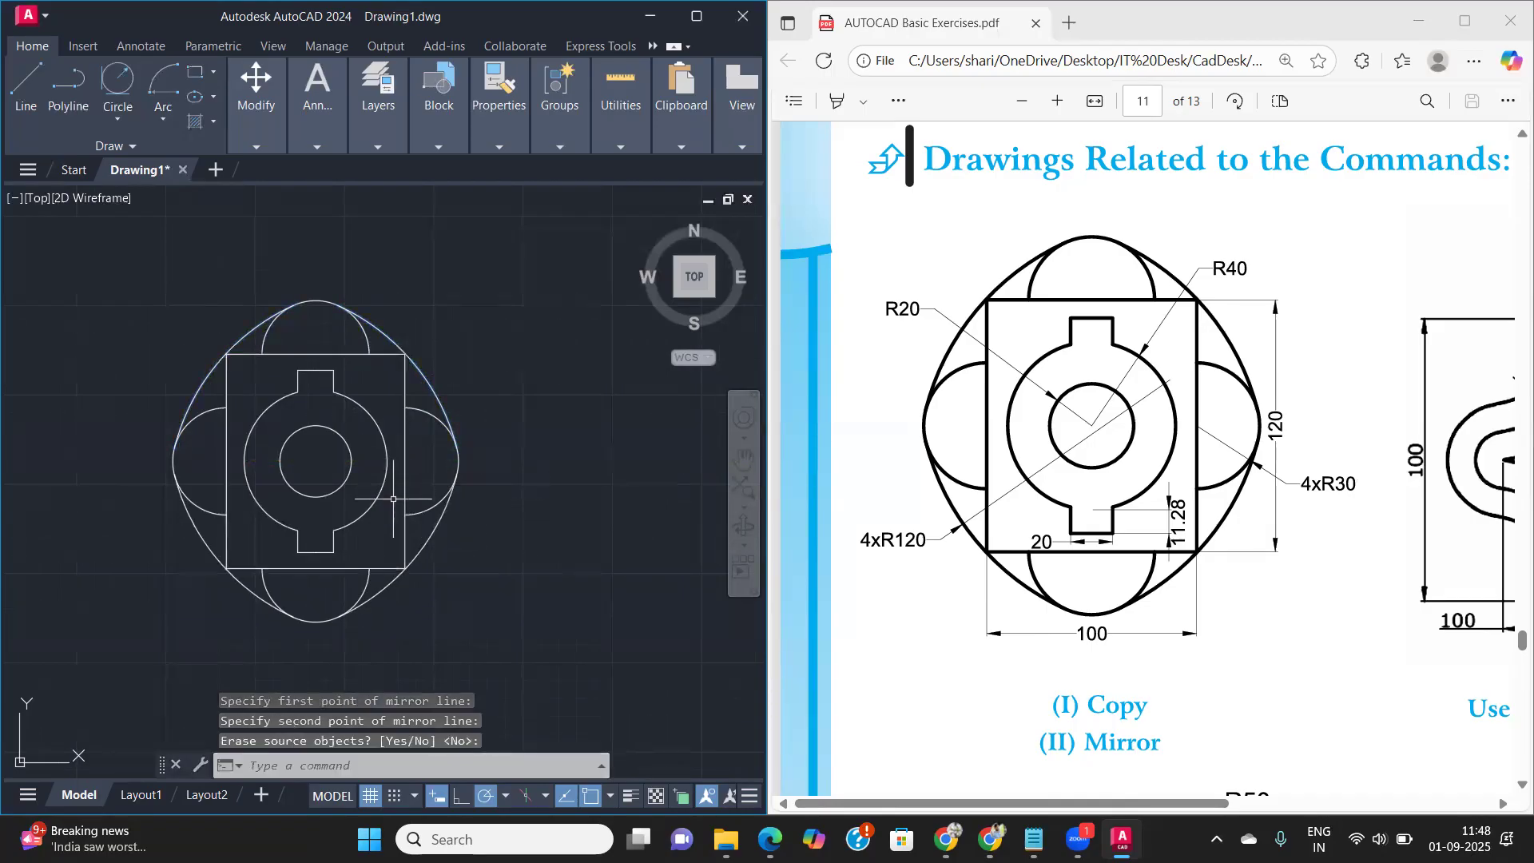
- Maximize the AutoCAD window and examine how the R120 arc passes the rectangle's upper-right corner
click(695, 16)
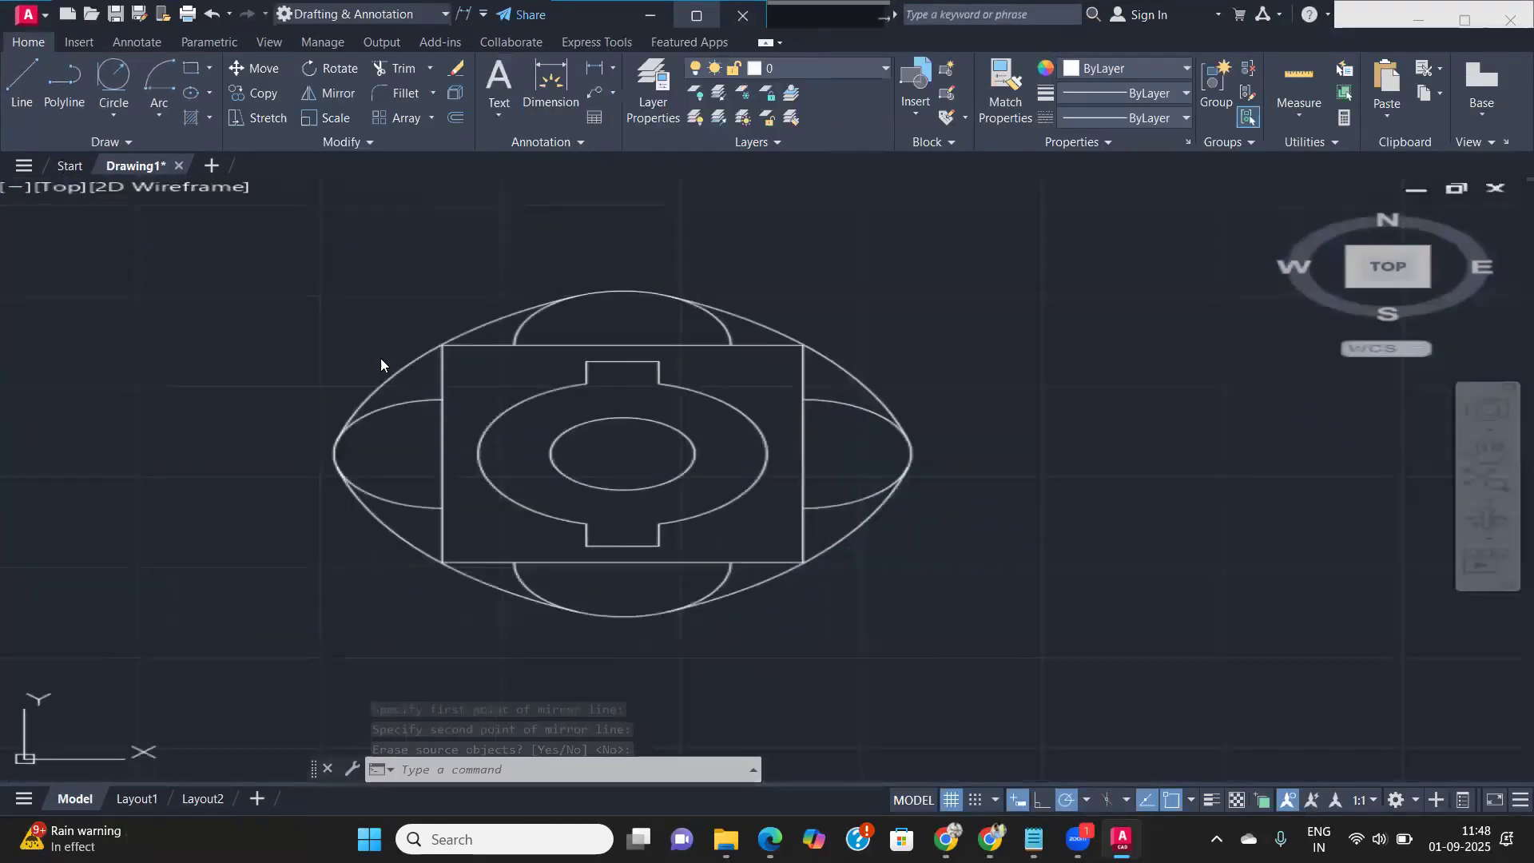
scroll(796, 349, up, 5)
scroll(759, 375, up, 5)
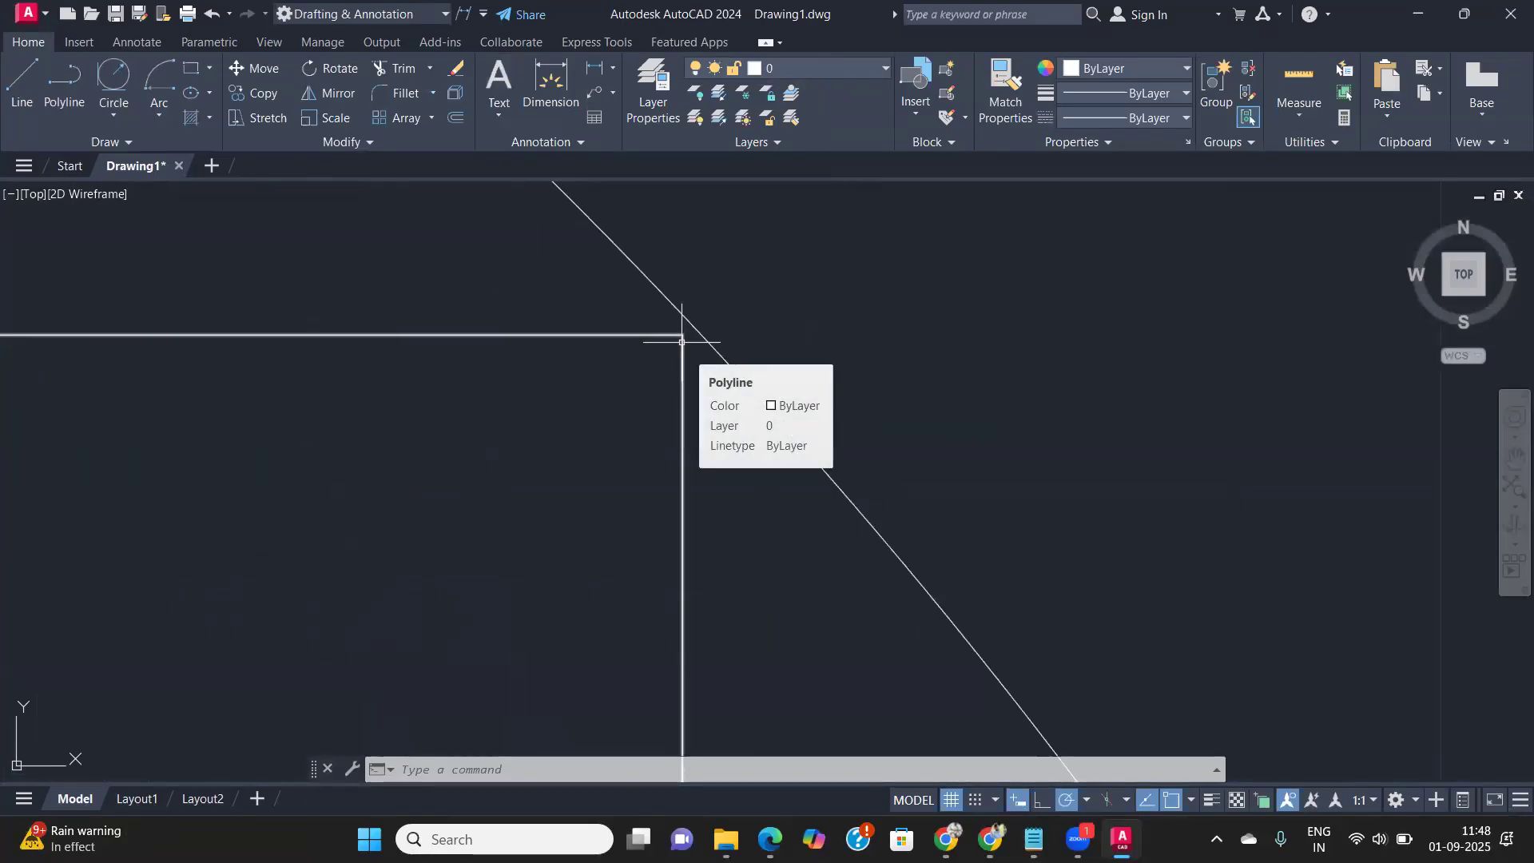
scroll(682, 342, down, 5)
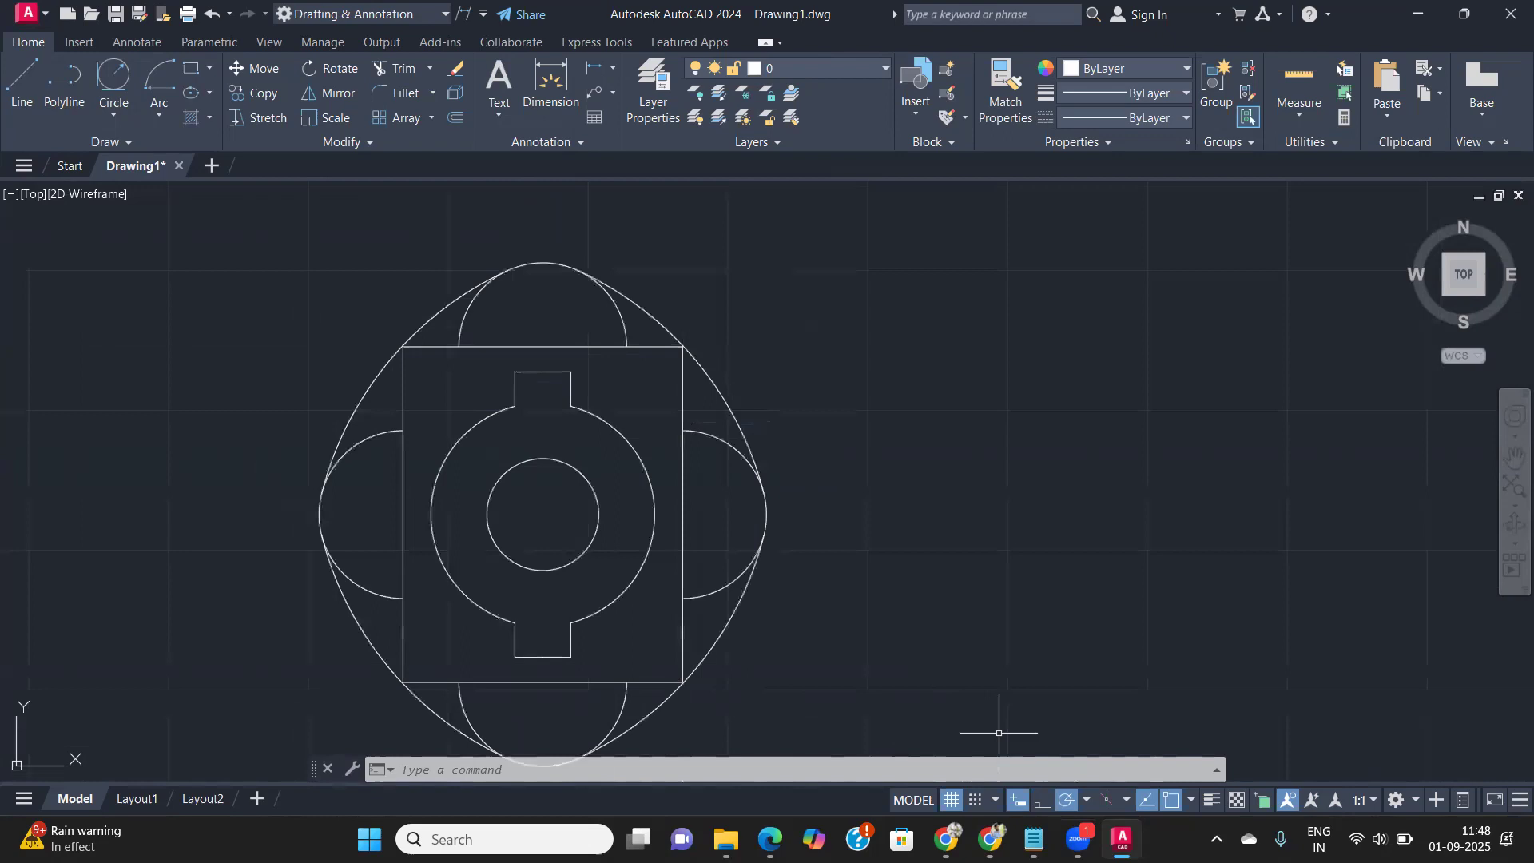
- Switch to the exercise PDF, maximize its window to view the Copy/Mirror reference drawing, and return to AutoCAD
click(769, 839)
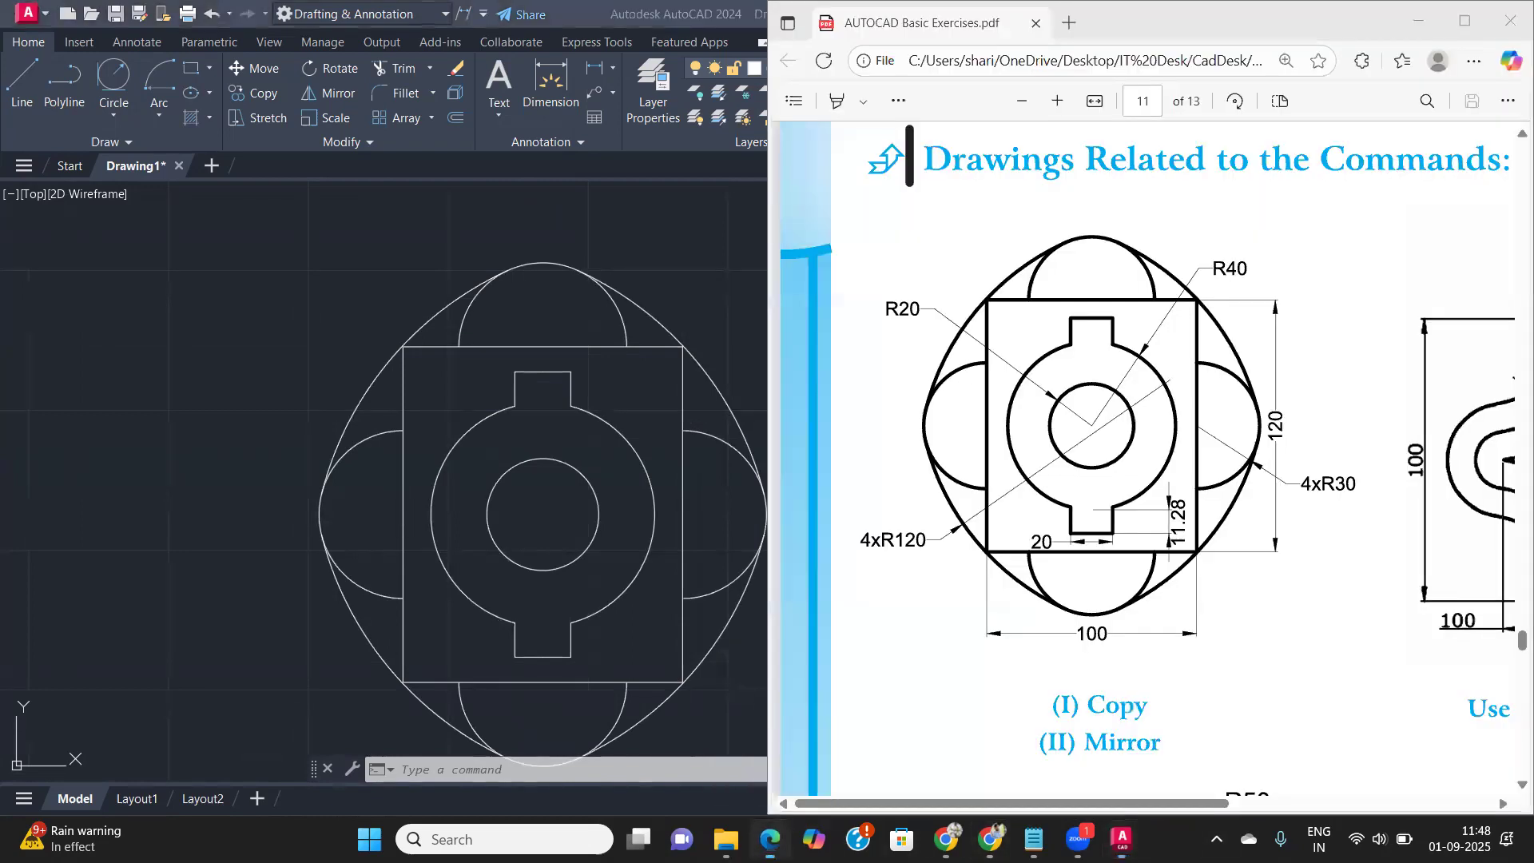
click(1464, 22)
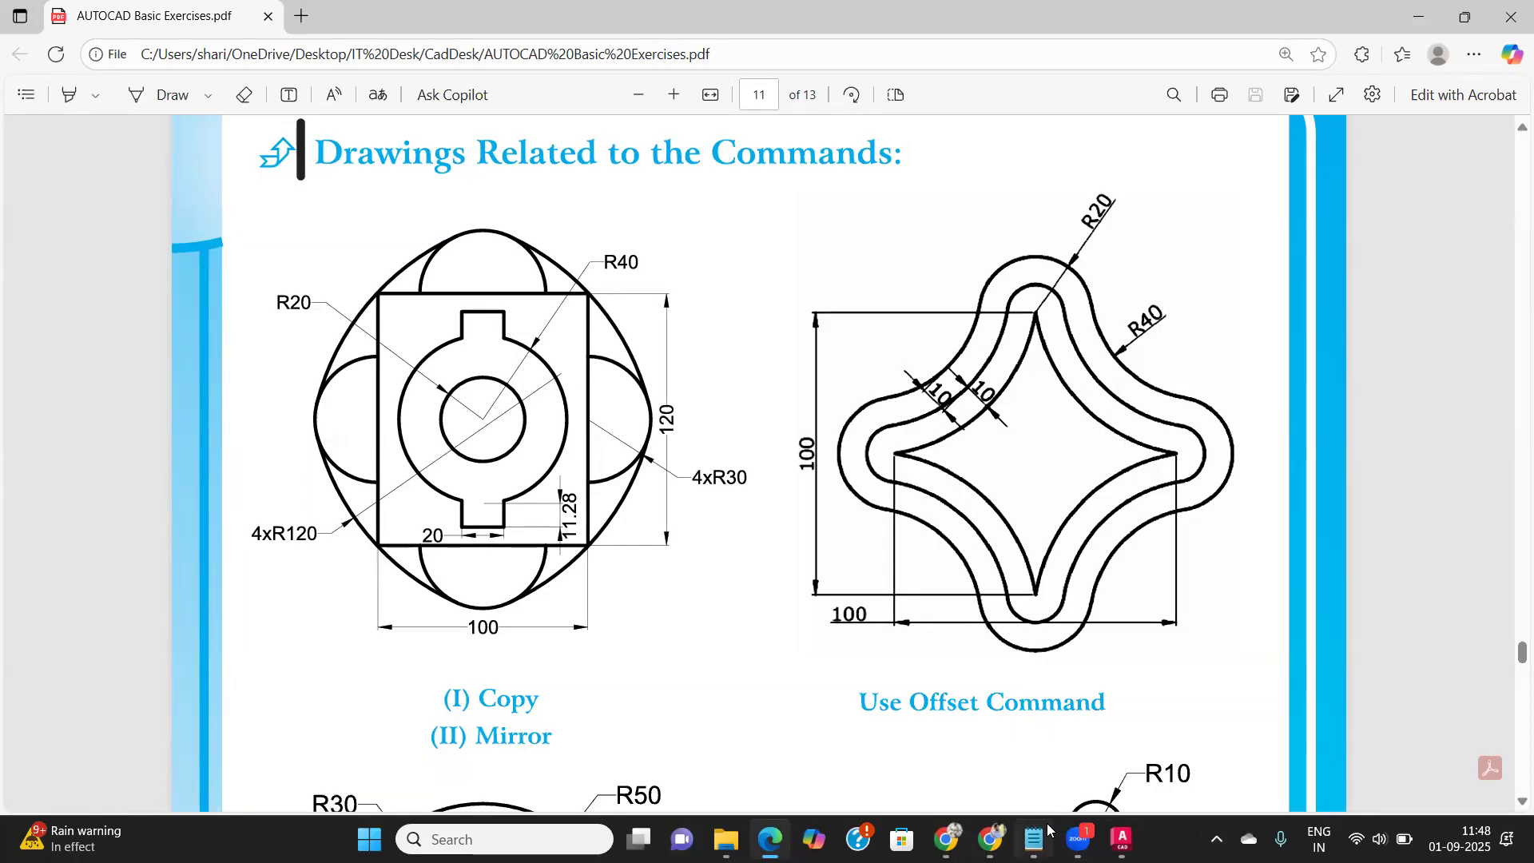
click(1122, 838)
- Examine the finished figure closely, checking the R120 arcs against the rectangle's corners and the R30 arcs
middle_drag(400, 404, 484, 404)
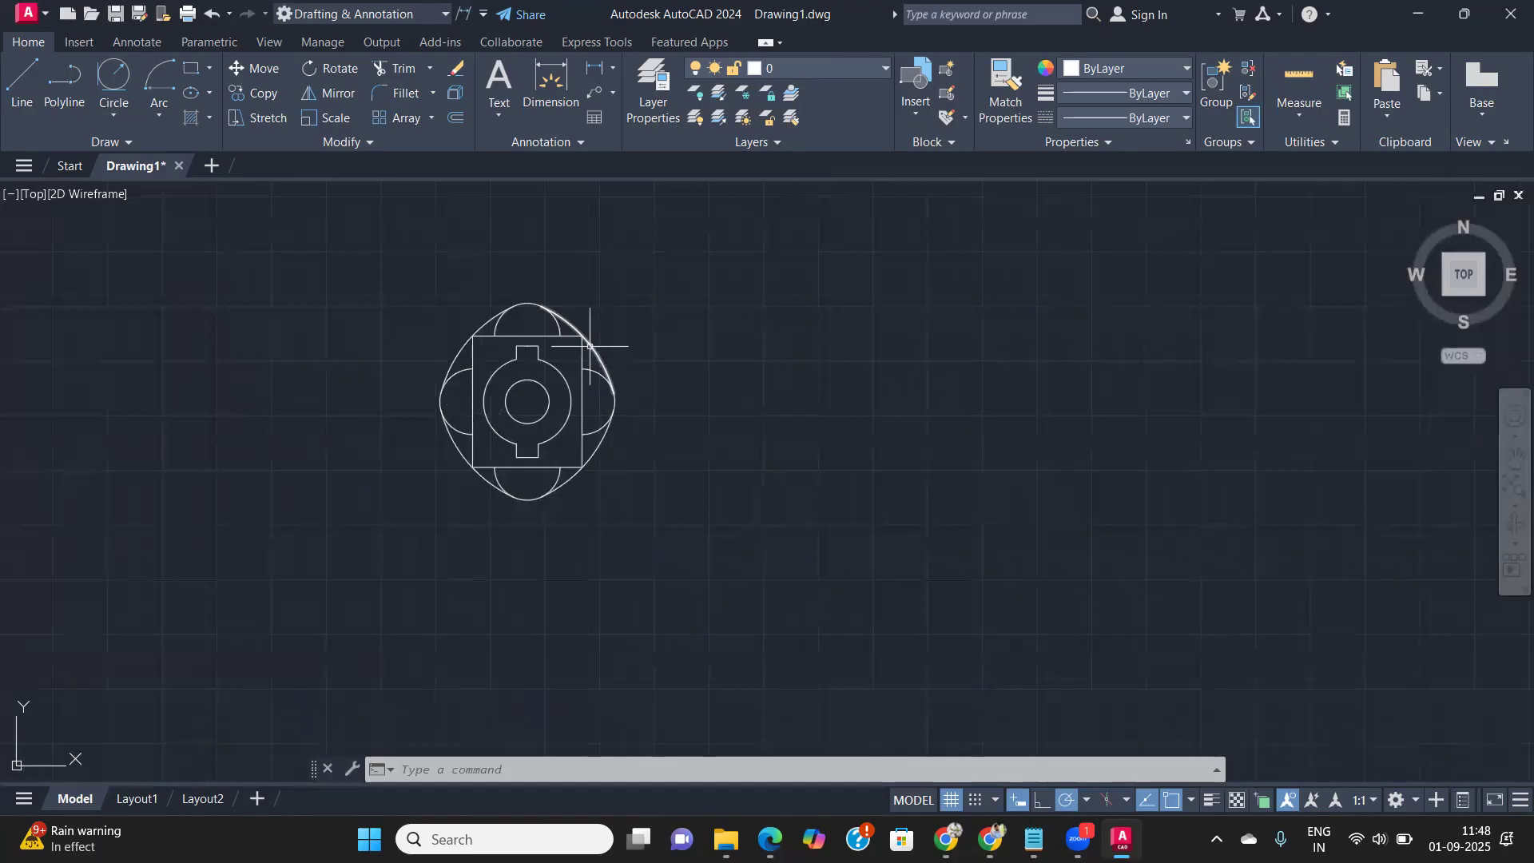
scroll(537, 304, up, 8)
scroll(536, 310, down, 4)
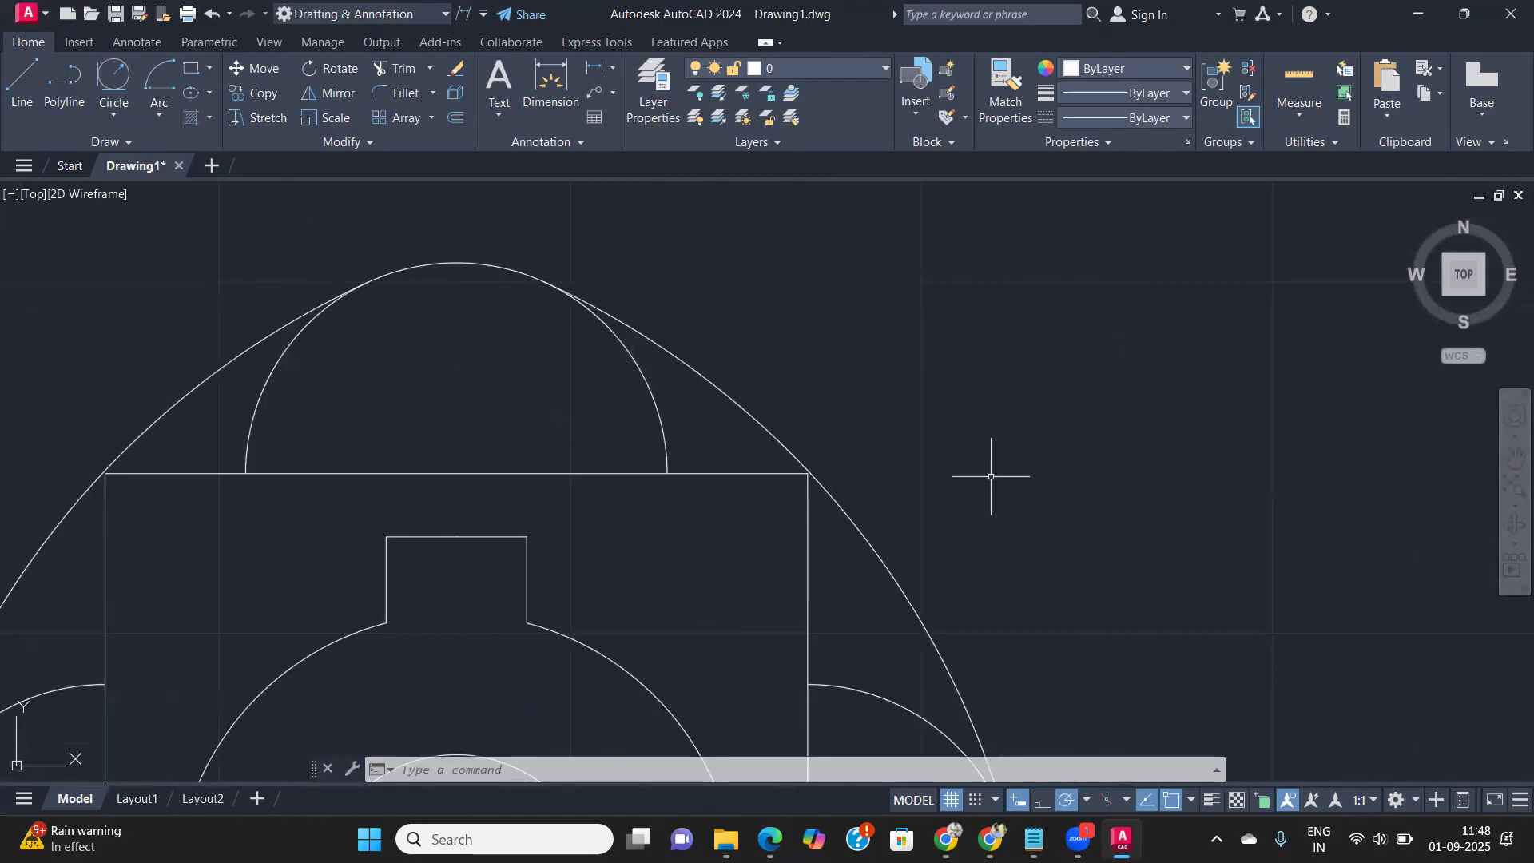
scroll(825, 452, up, 5)
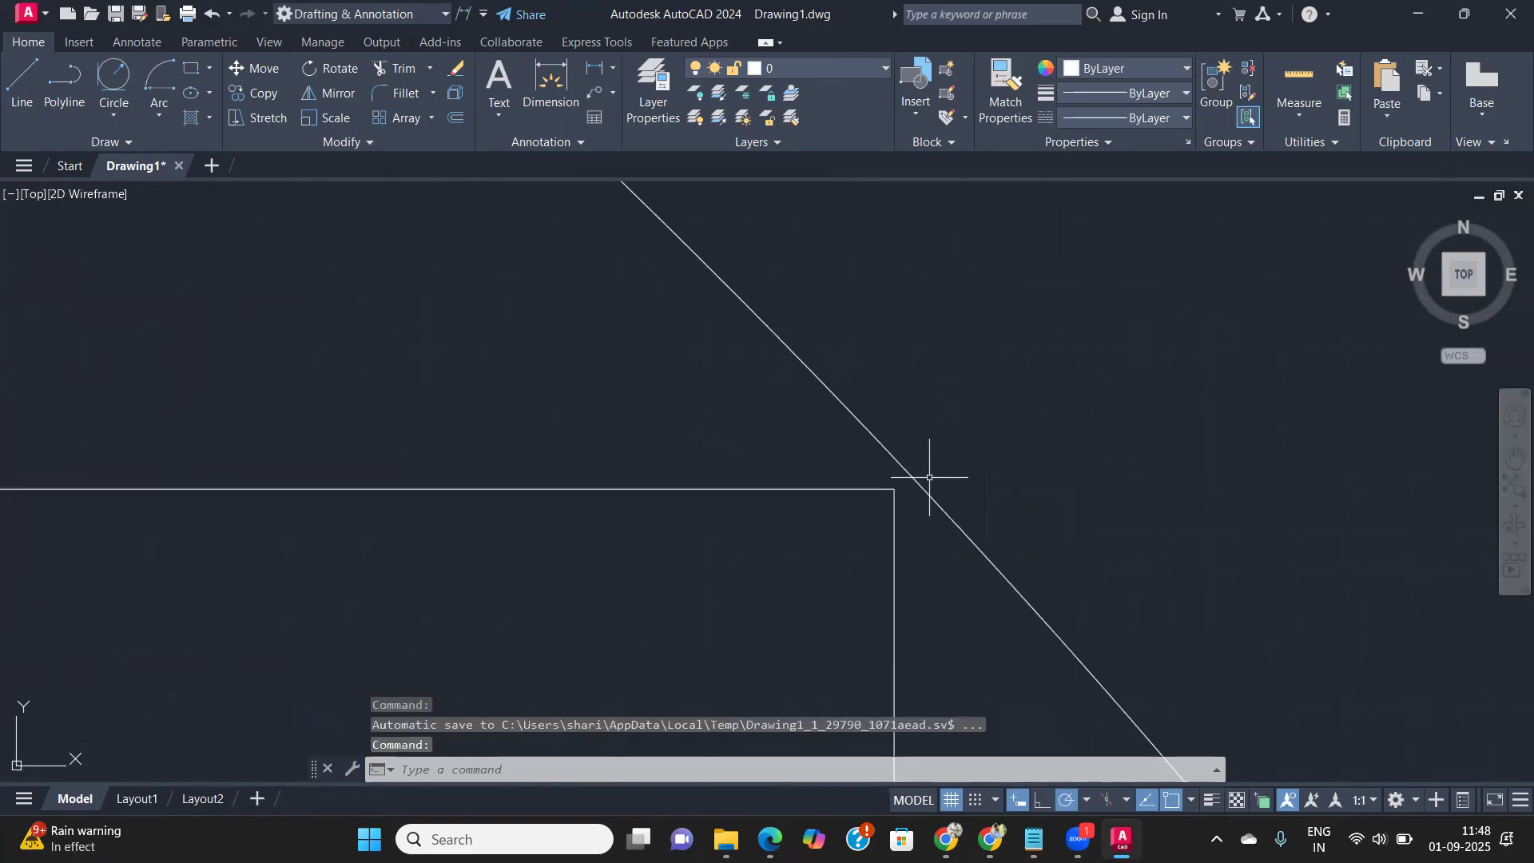
scroll(926, 476, down, 8)
middle_drag(873, 514, 751, 328)
scroll(754, 335, down, 3)
middle_drag(789, 384, 698, 458)
scroll(667, 435, up, 4)
scroll(678, 489, down, 1)
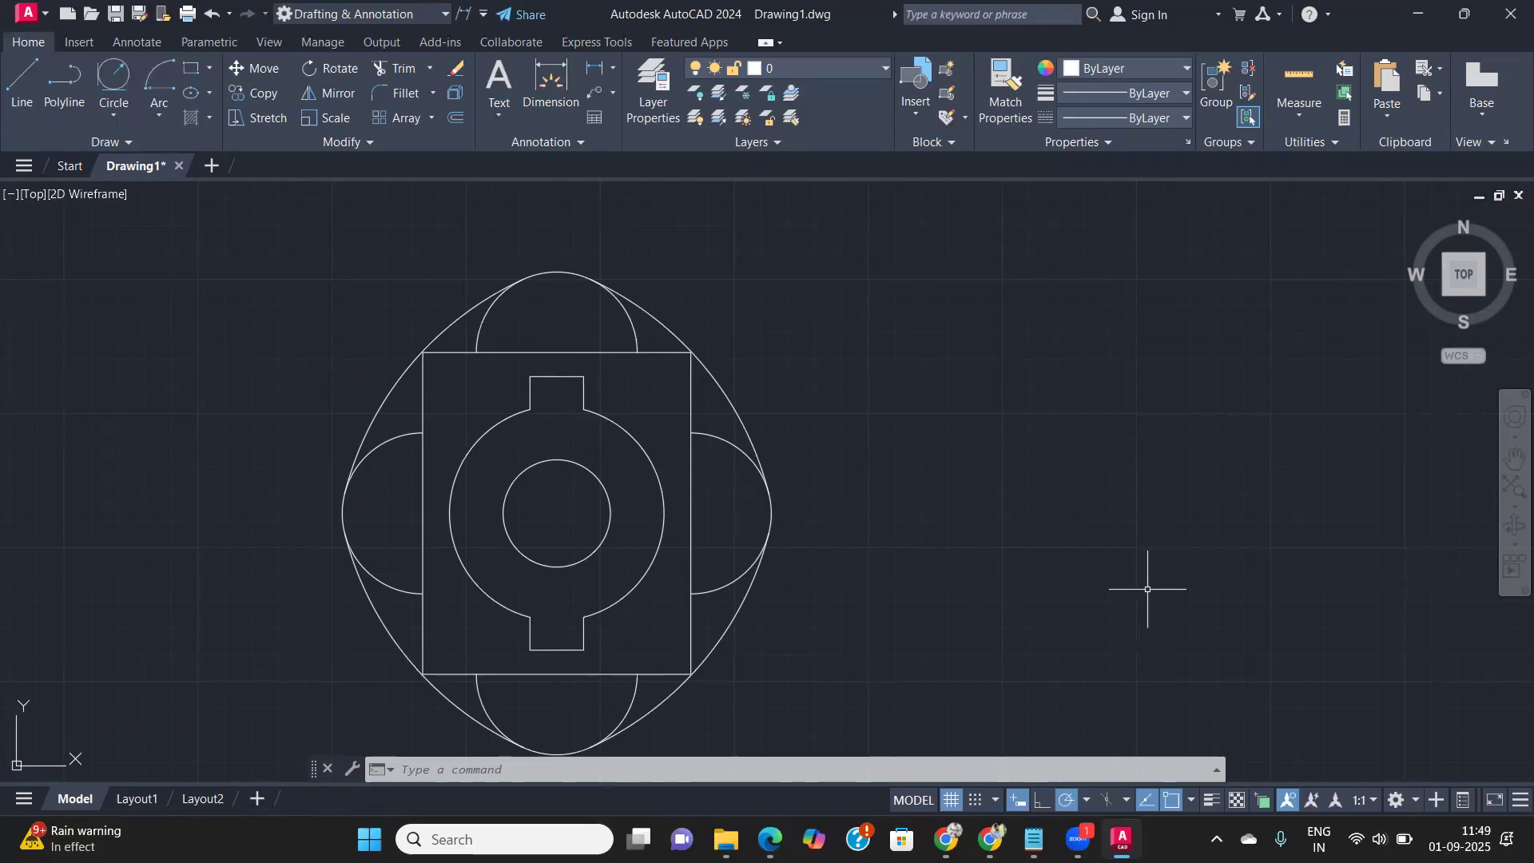
middle_drag(678, 470, 709, 404)
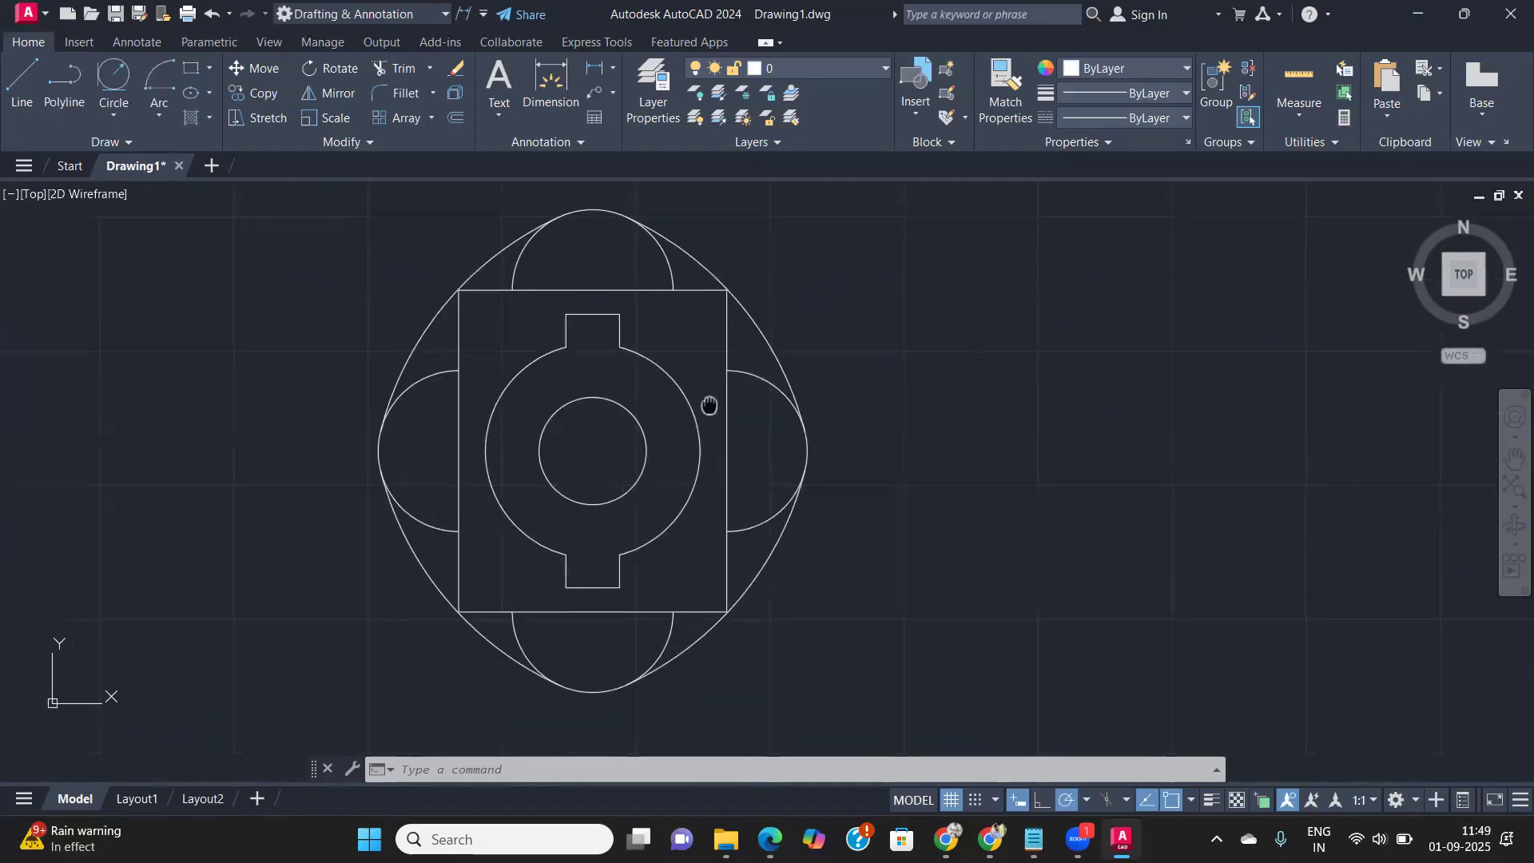
- Switch to the exercise PDF and look through the other command exercises on pages 10 to 12
click(769, 839)
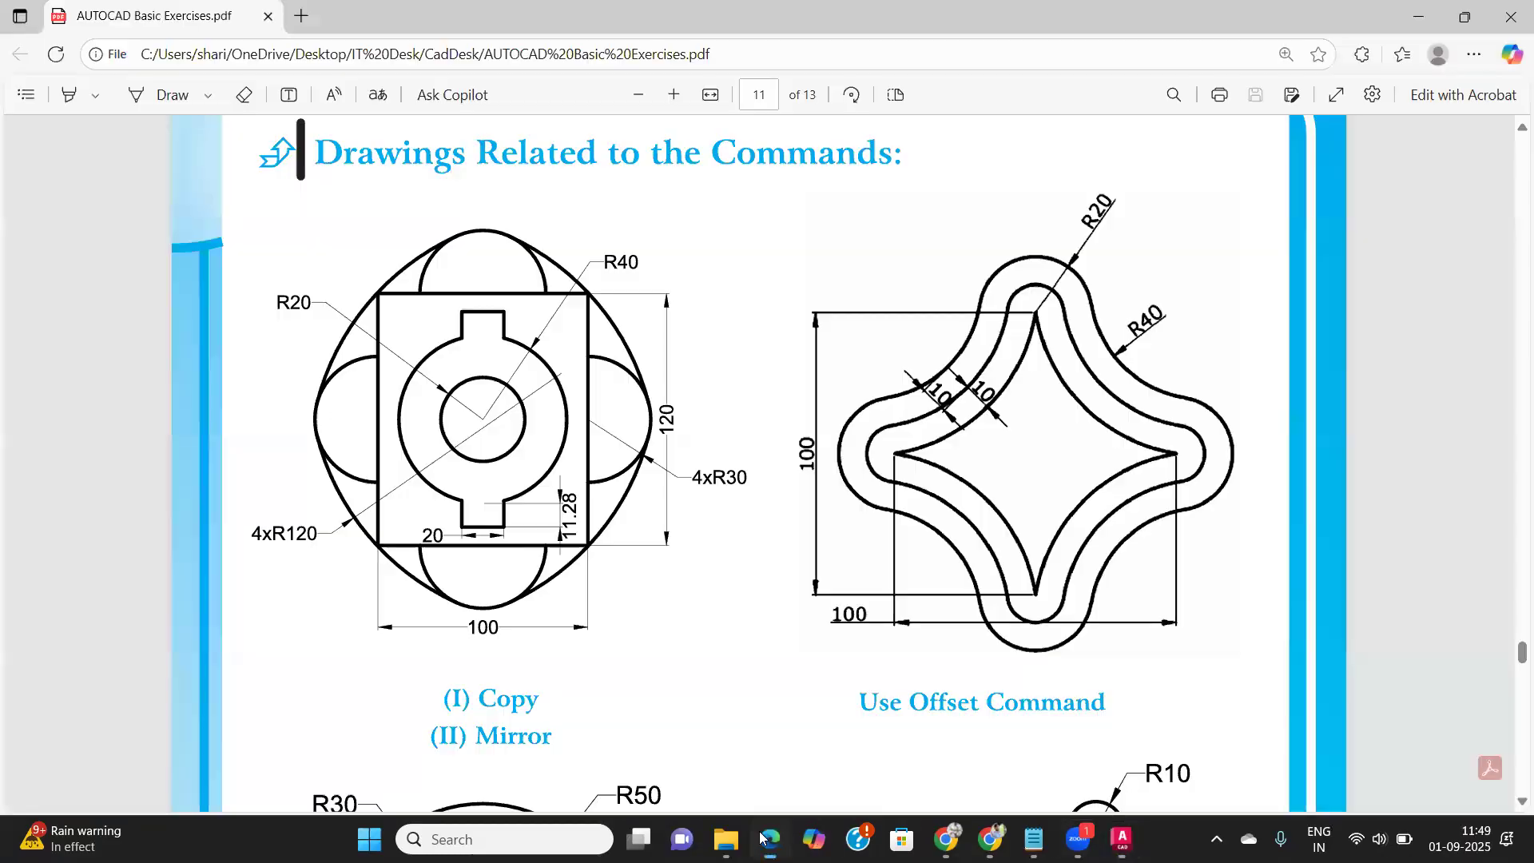
scroll(715, 425, down, 6)
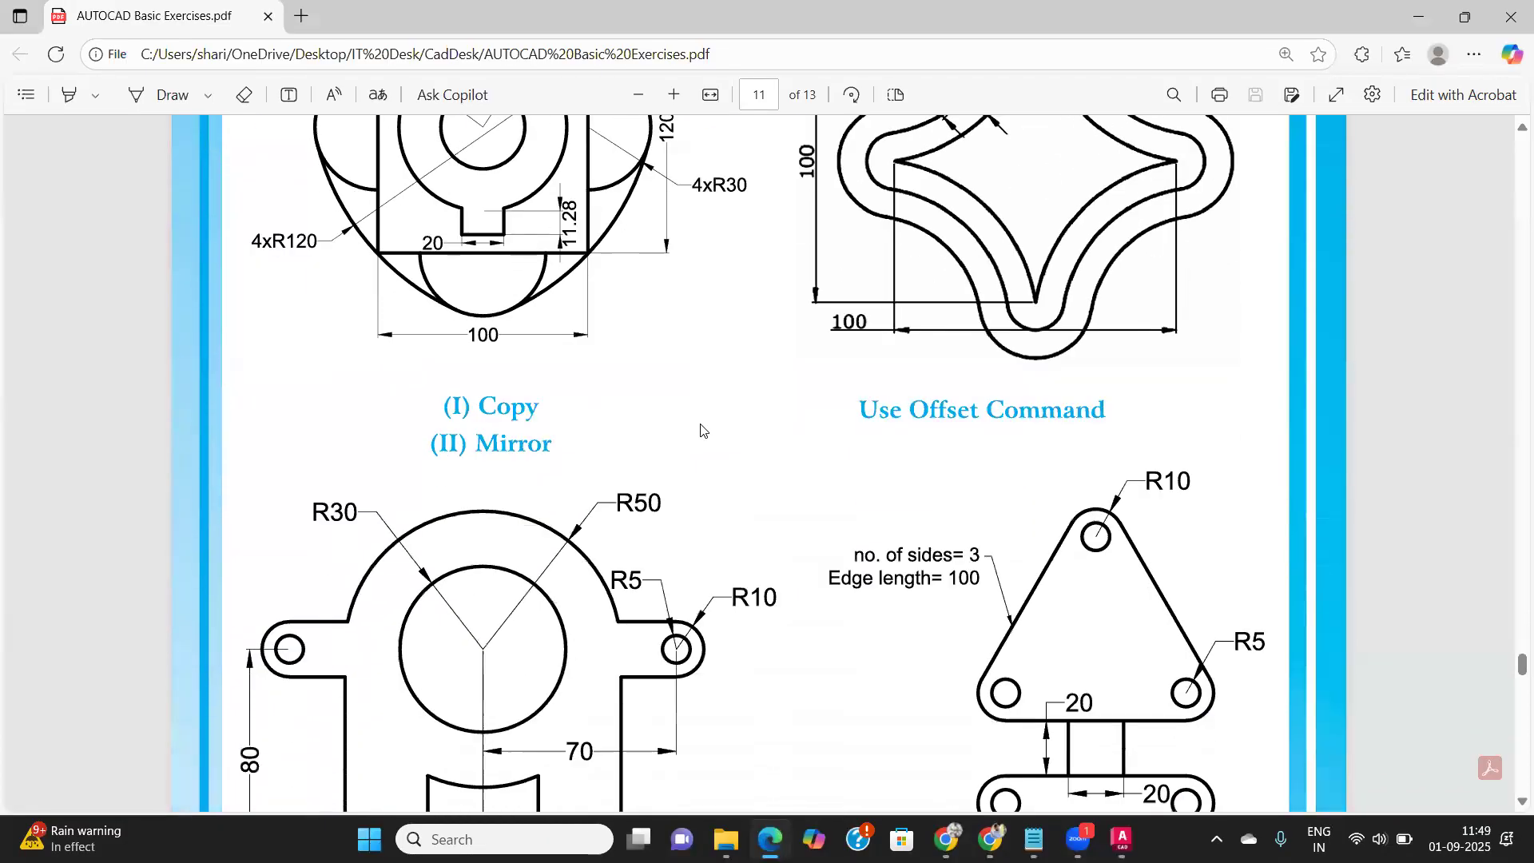
scroll(699, 432, down, 2)
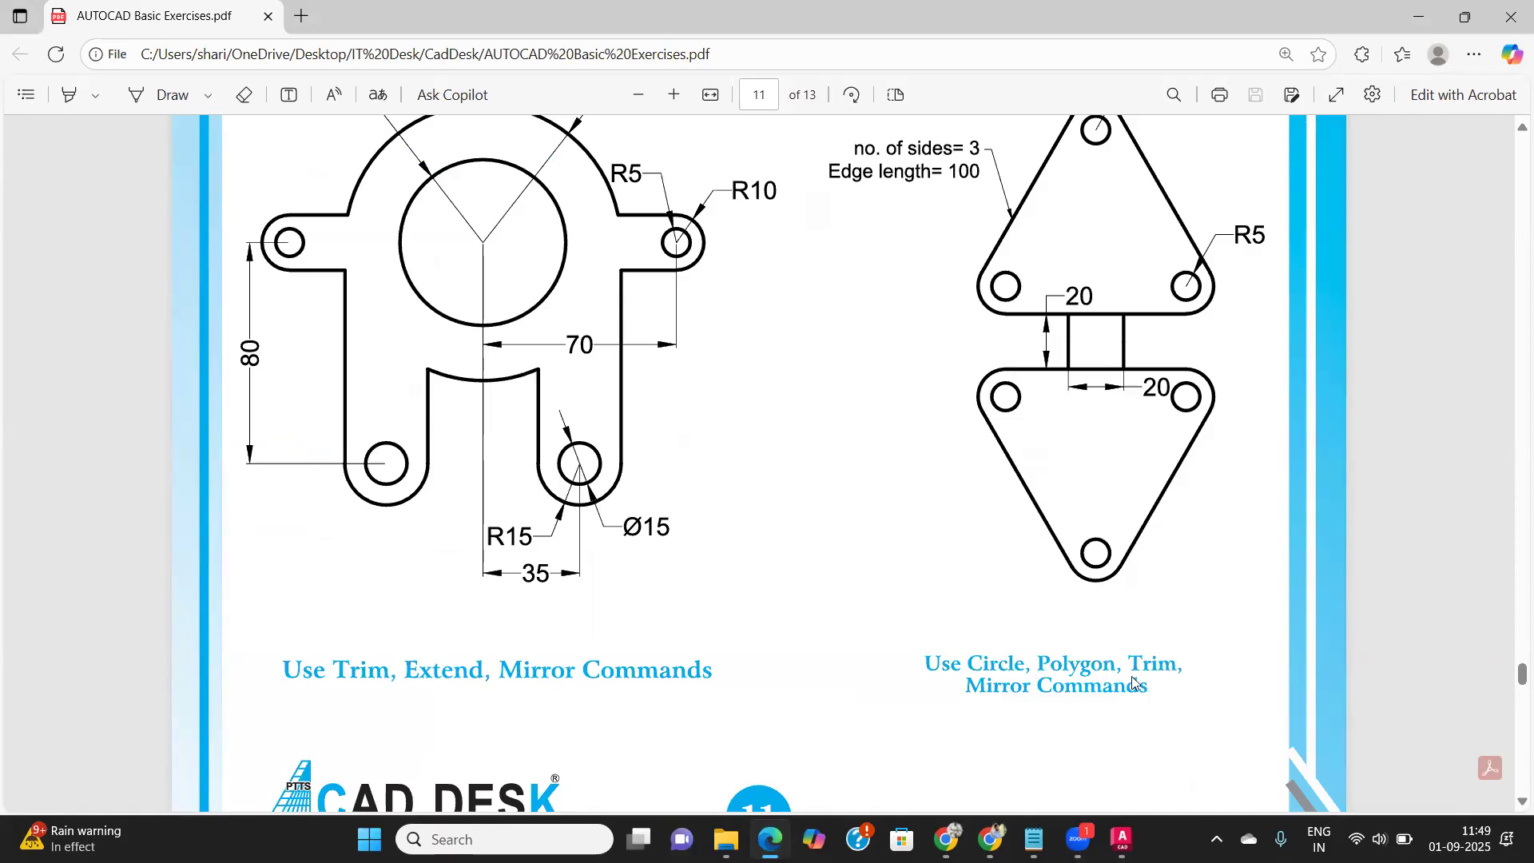
middle_click(1048, 209)
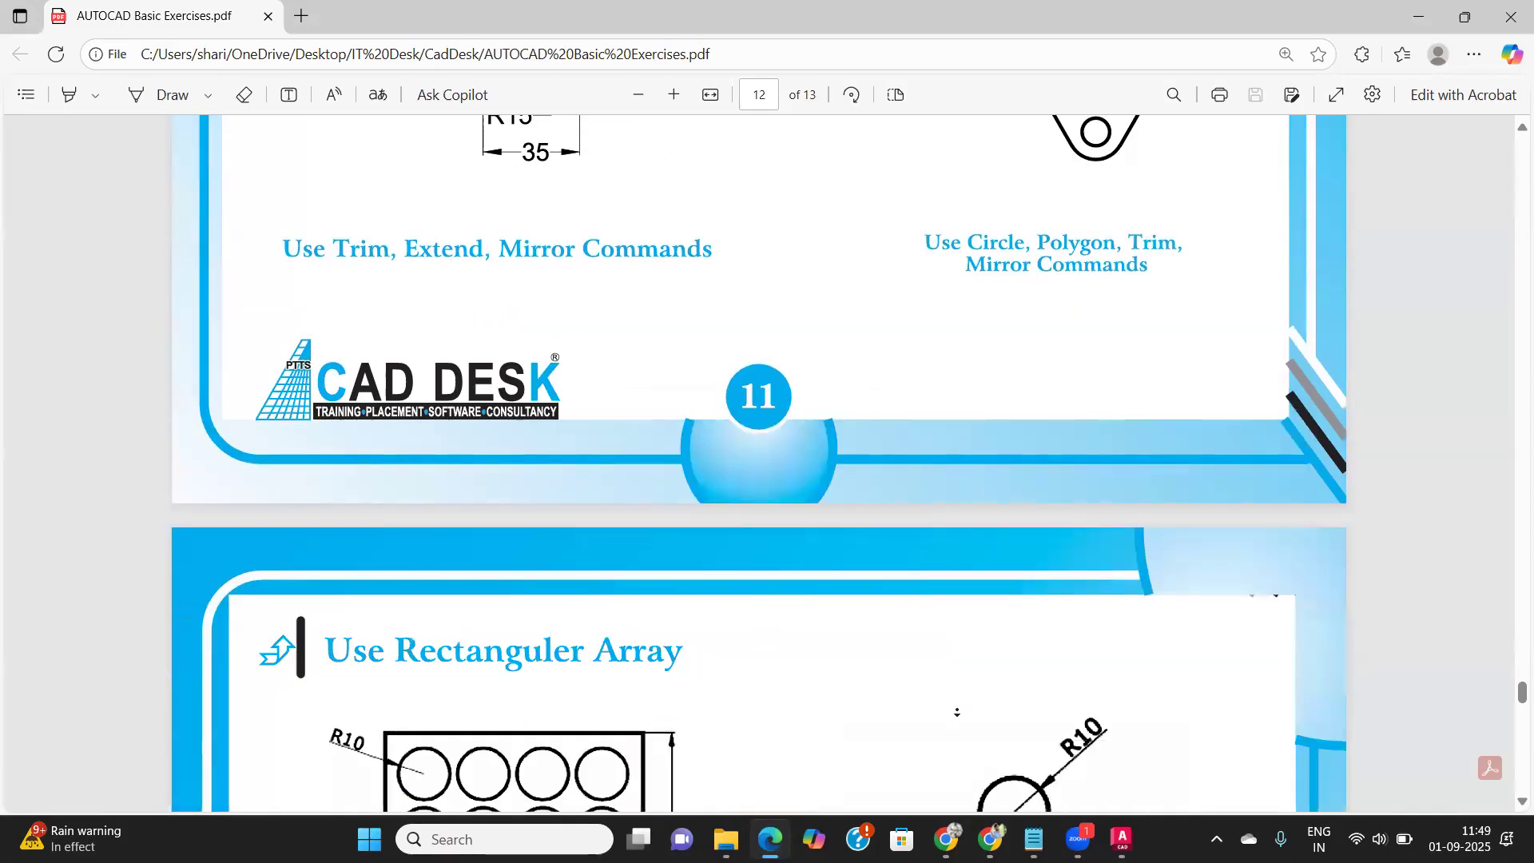
middle_click(976, 505)
scroll(976, 502, up, 10)
scroll(976, 501, up, 15)
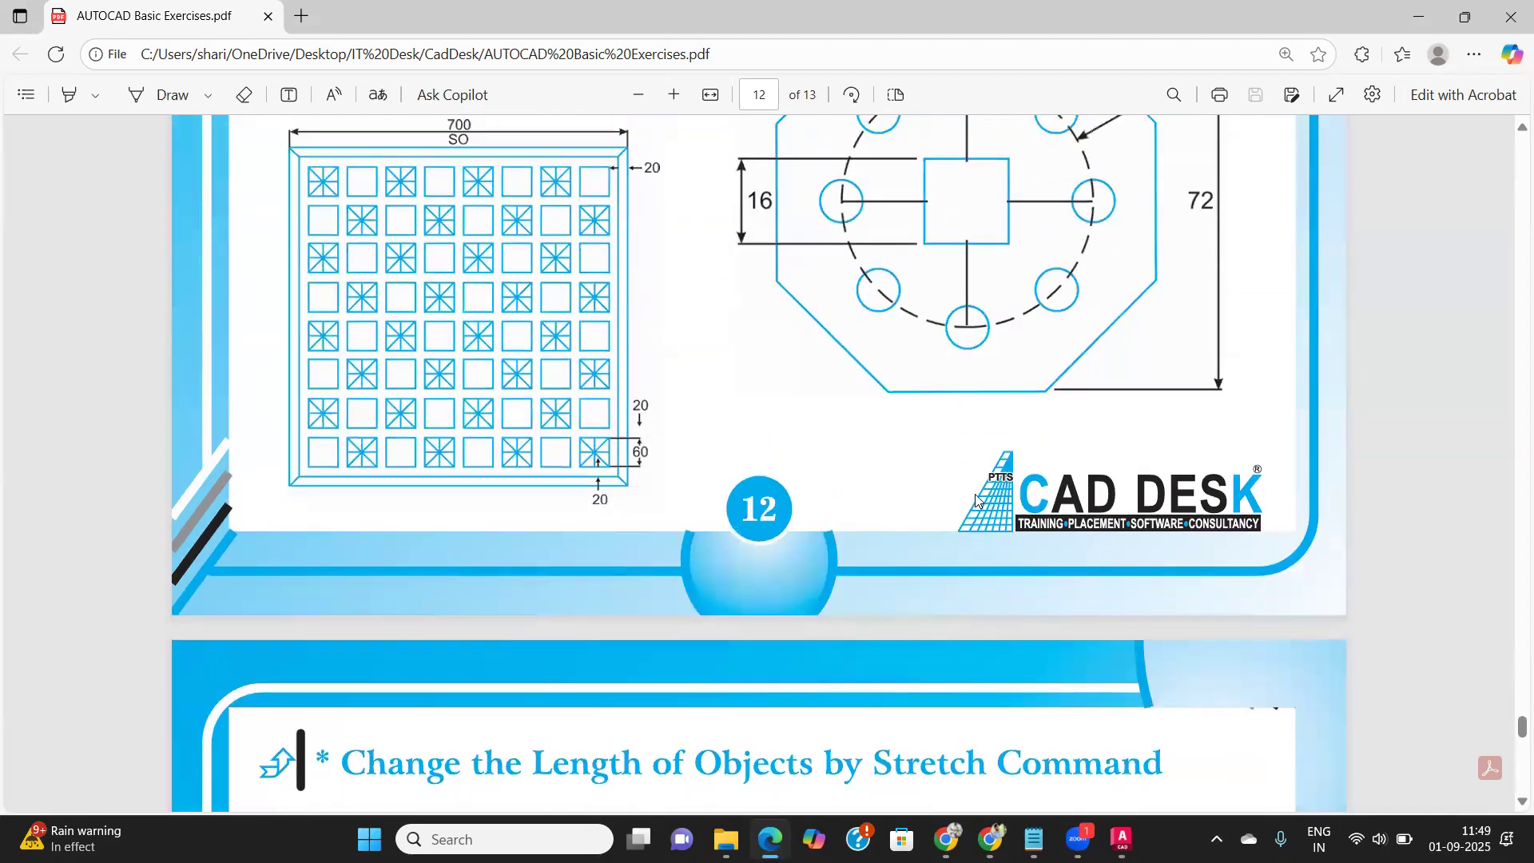
scroll(976, 502, up, 12)
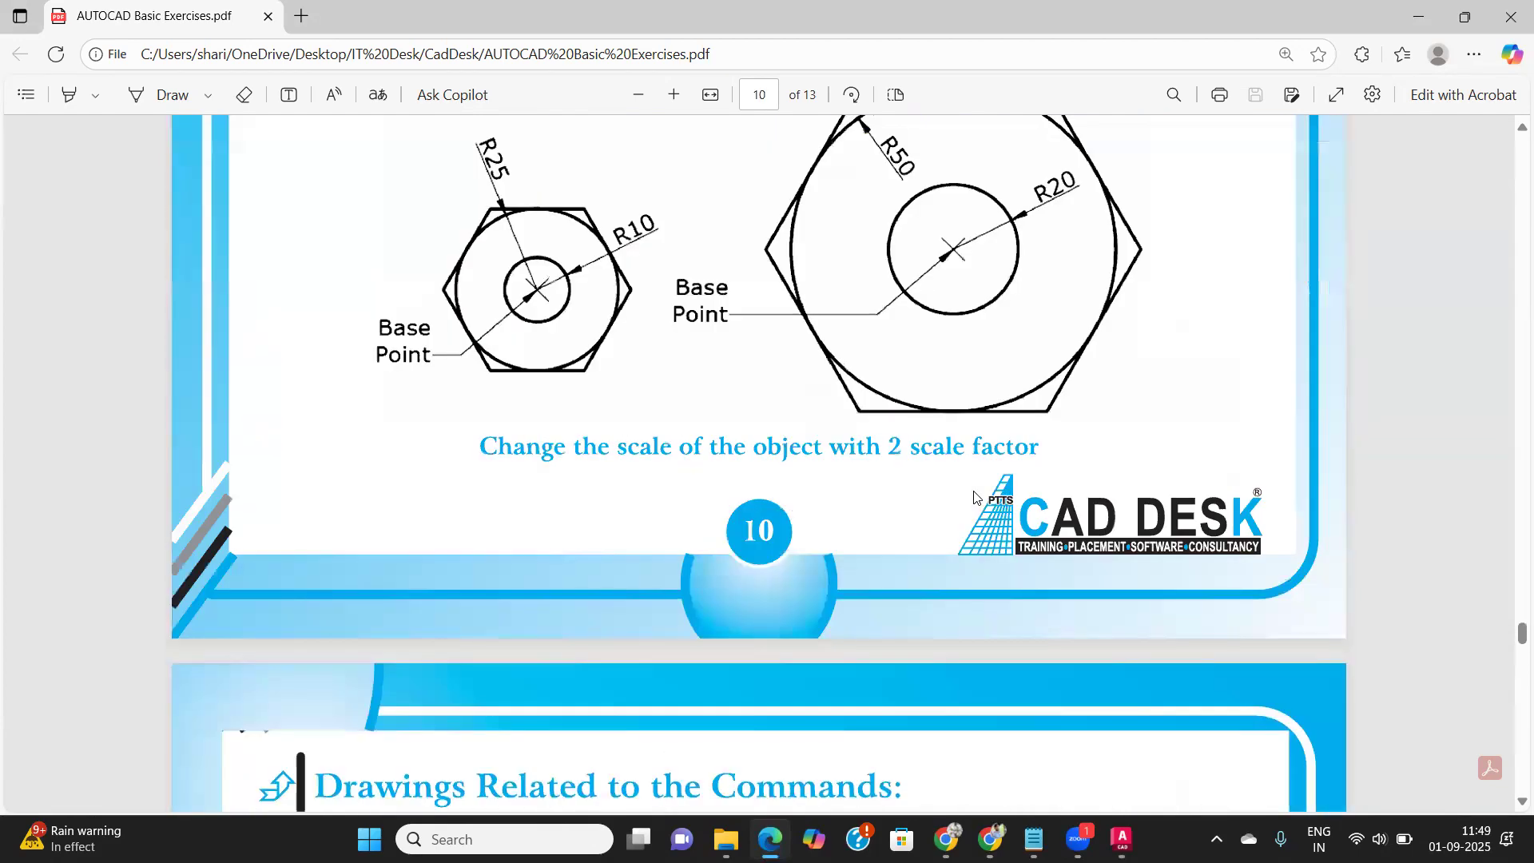
scroll(775, 431, down, 2)
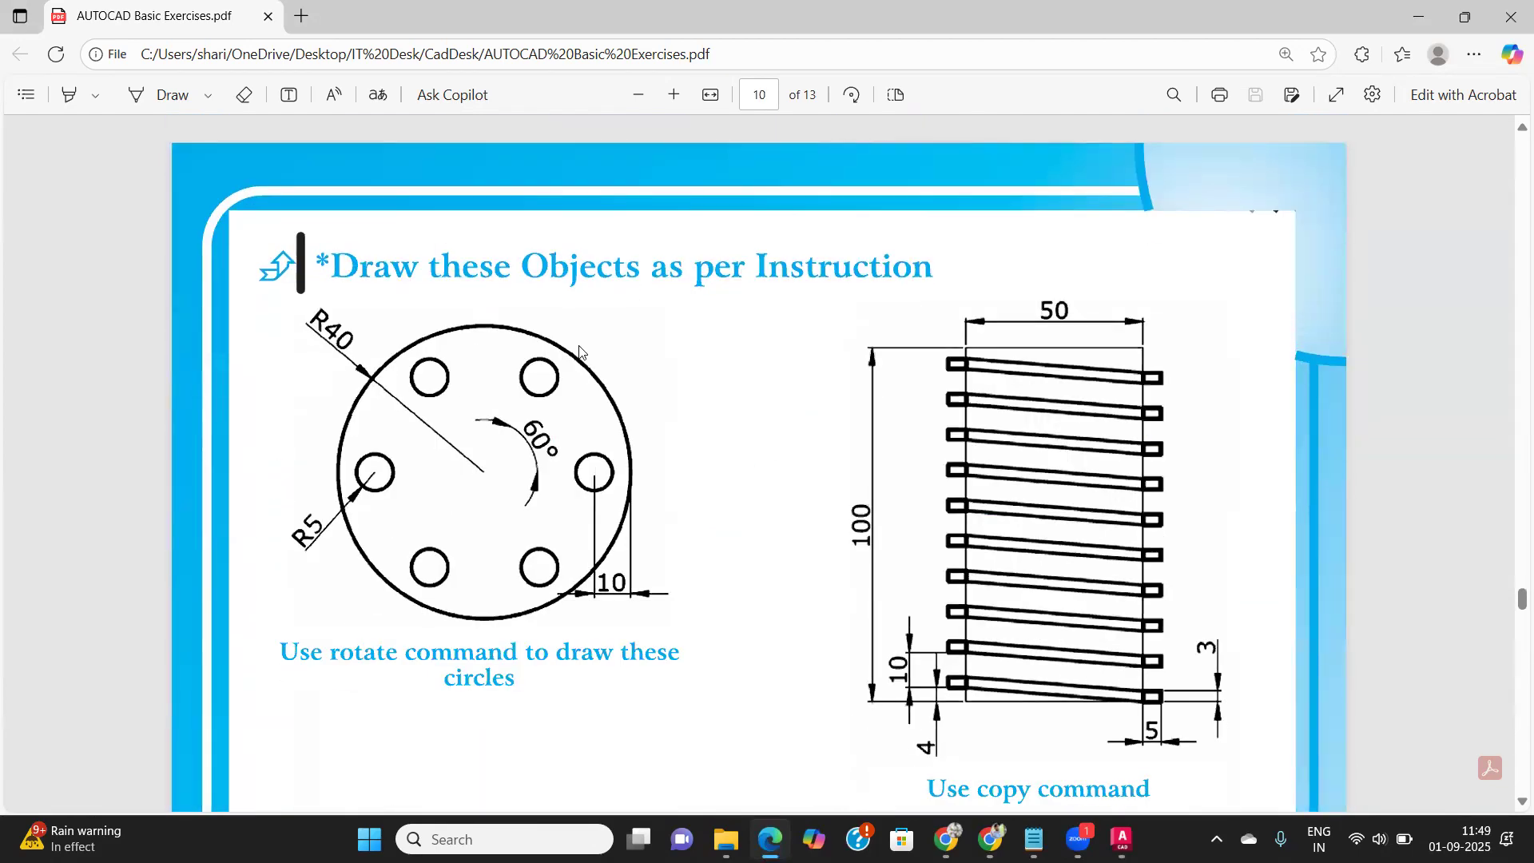